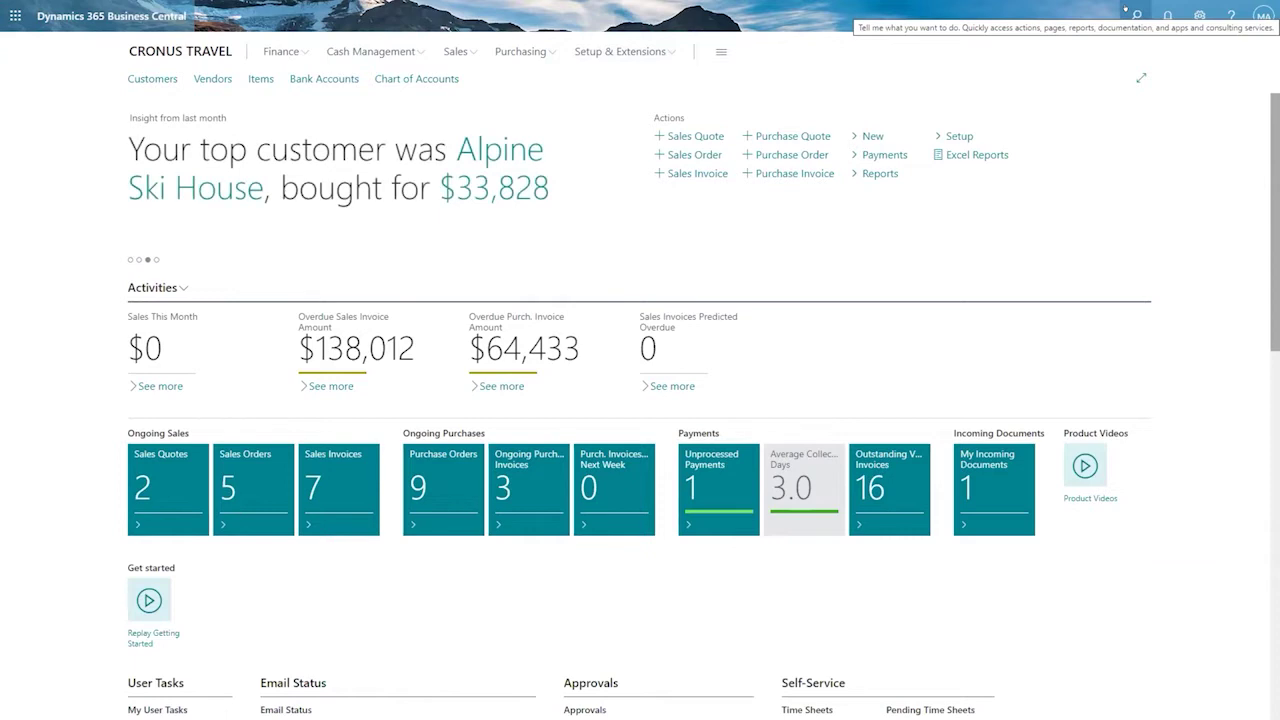
# Search for "items" and open the Items list
pyautogui.click(1126, 11)
pyautogui.write('i')
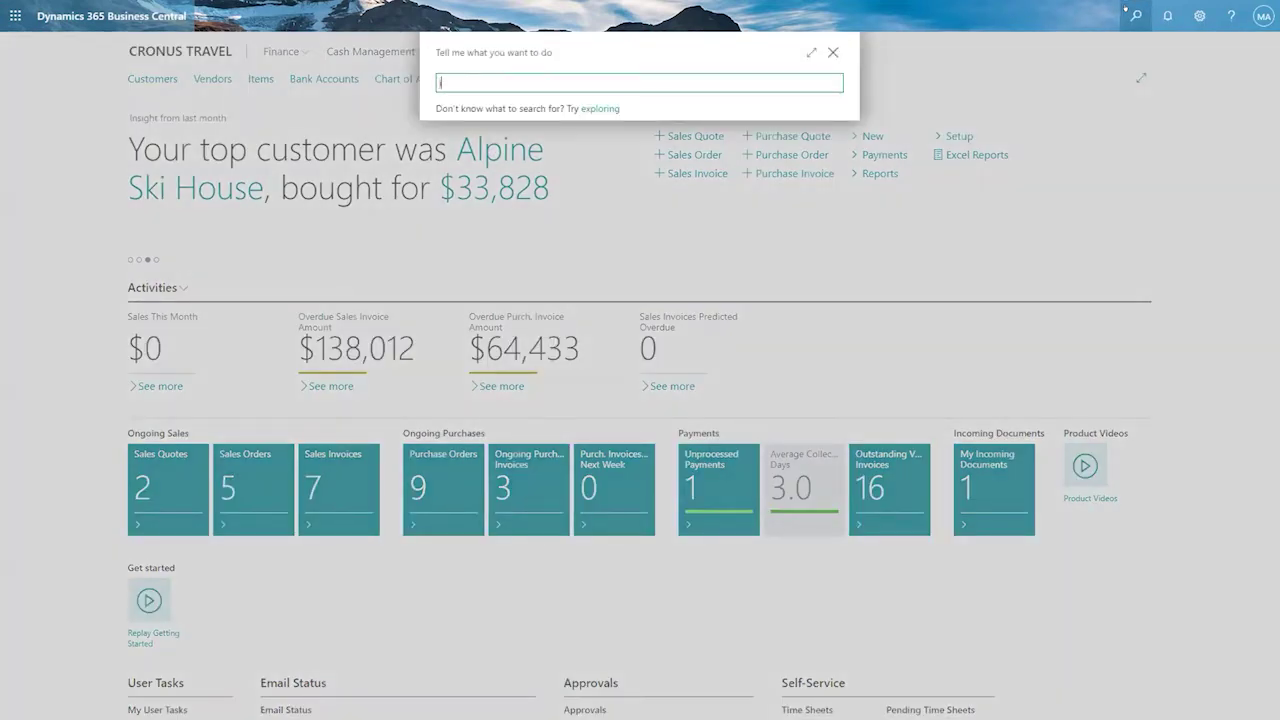
pyautogui.write('tems')
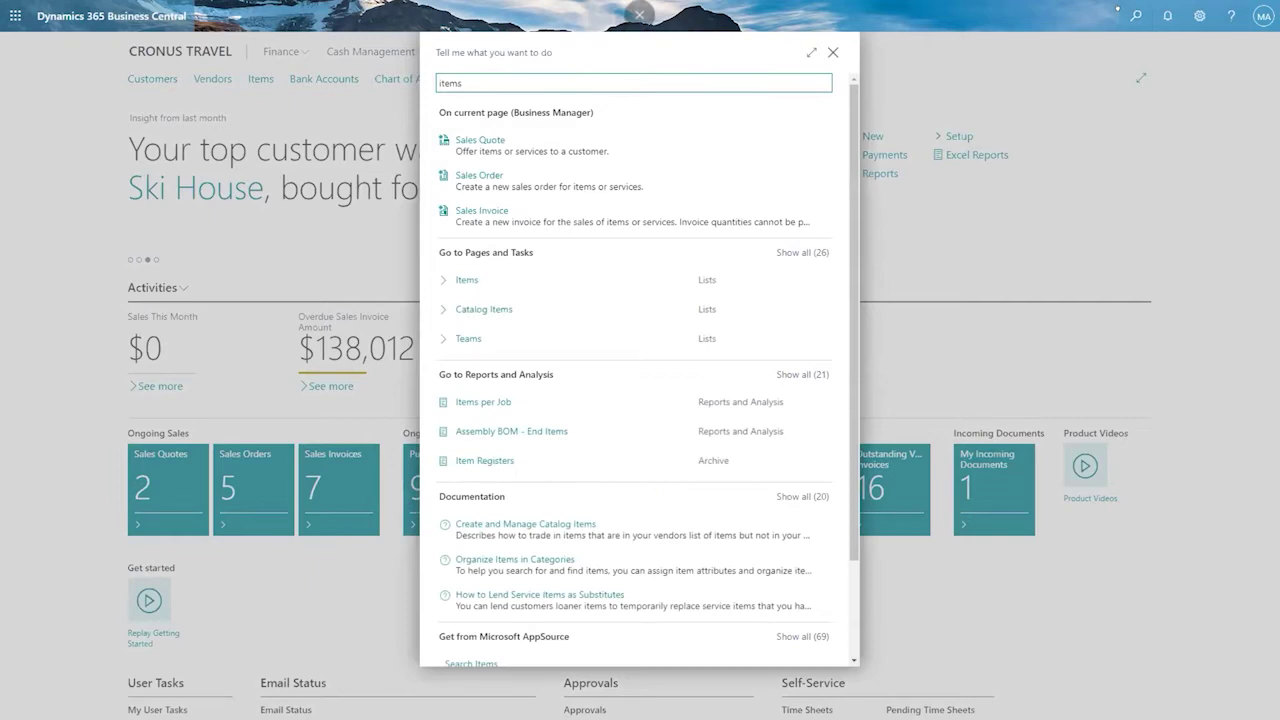
pyautogui.click(498, 270)
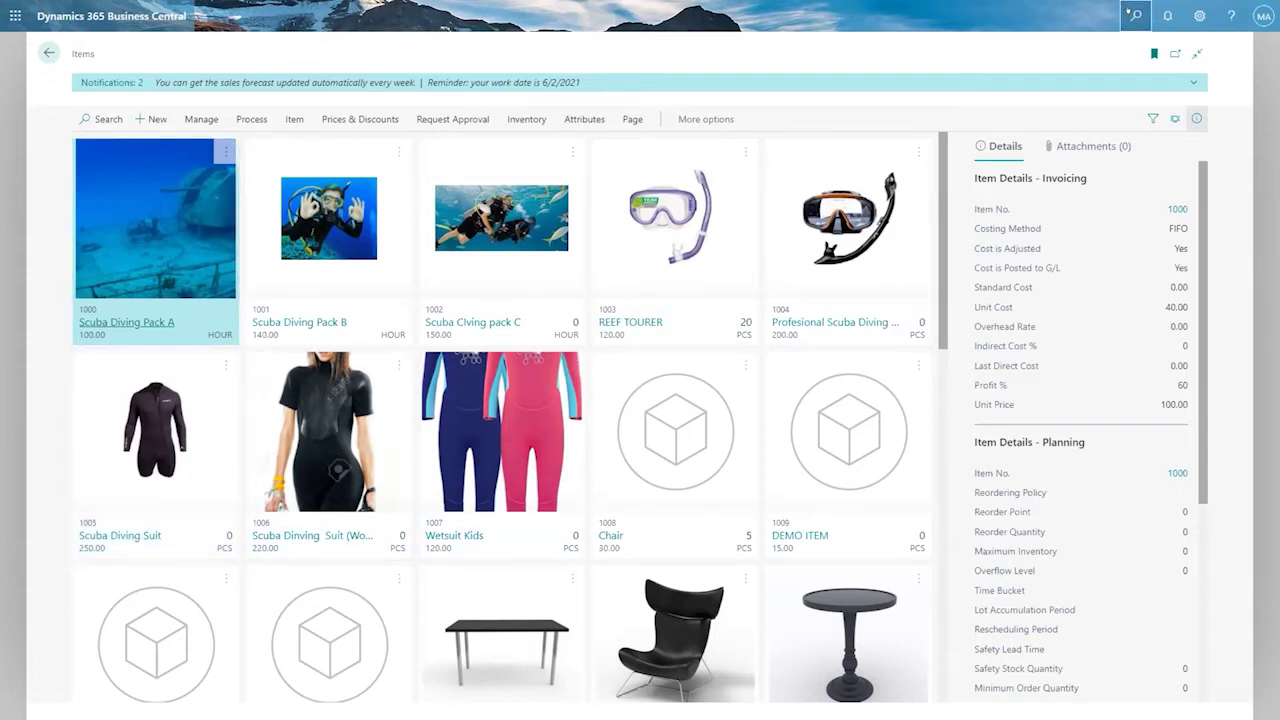
# Search for resources and open the Resources list
pyautogui.click(1133, 14)
pyautogui.write('reource')
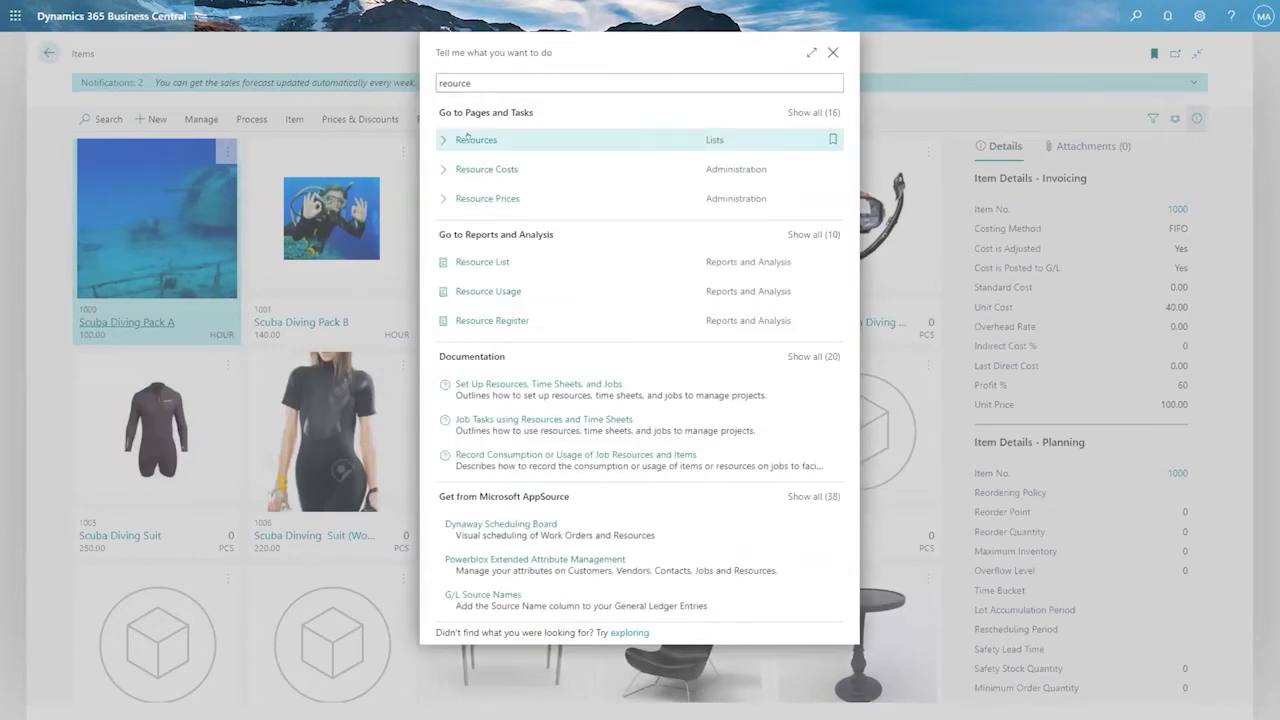
pyautogui.click(468, 139)
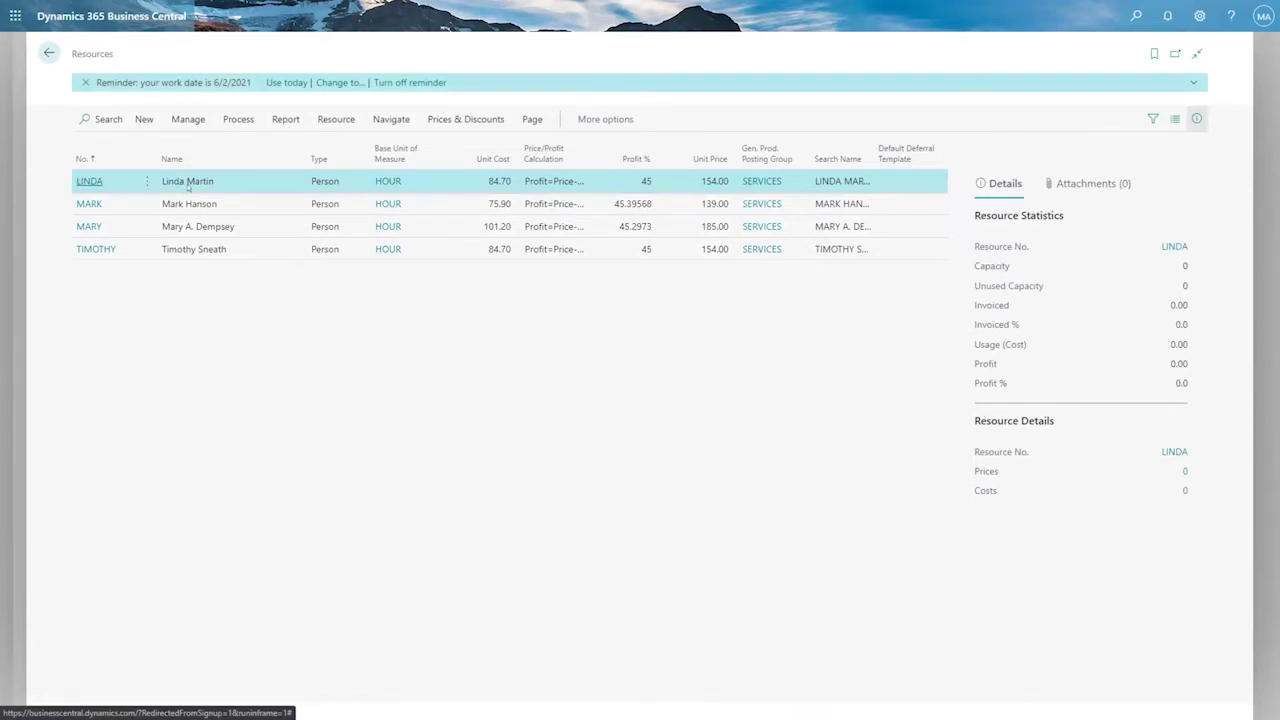
pyautogui.moveTo(114, 53); pyautogui.dragTo(72, 53)
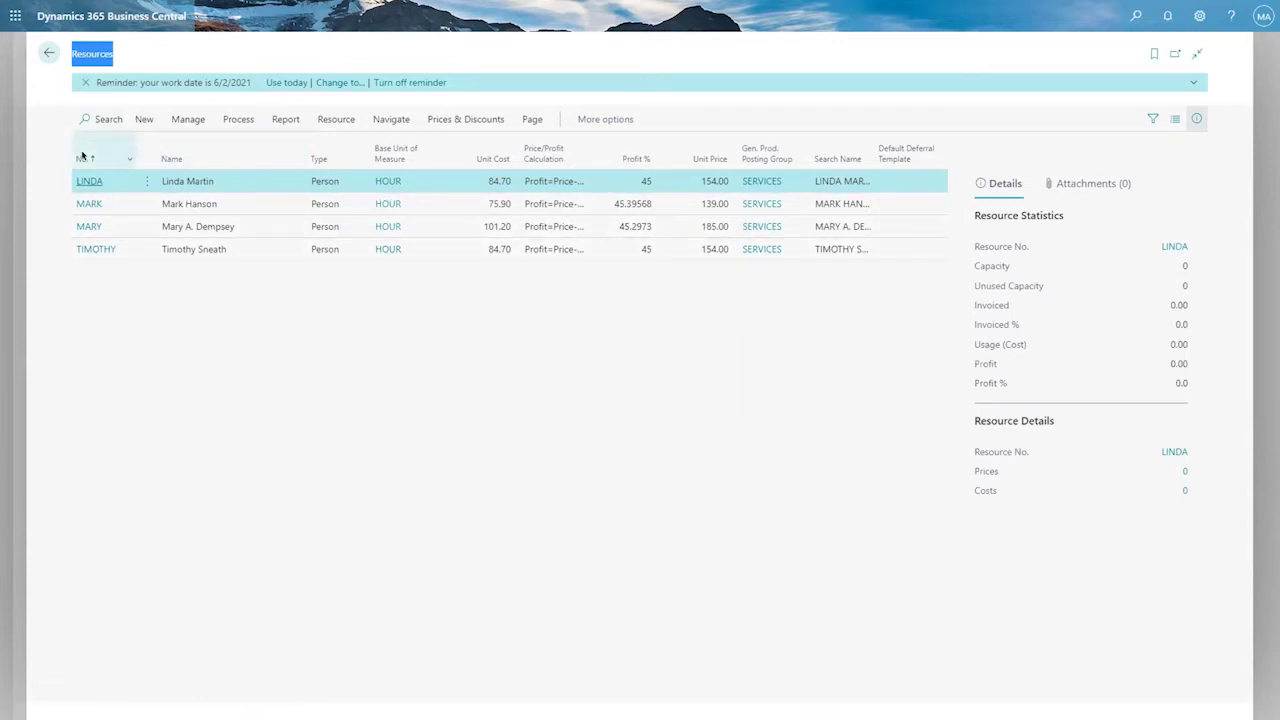
# Open the first resource's card and examine its general details, including the available resource types
pyautogui.click(84, 181)
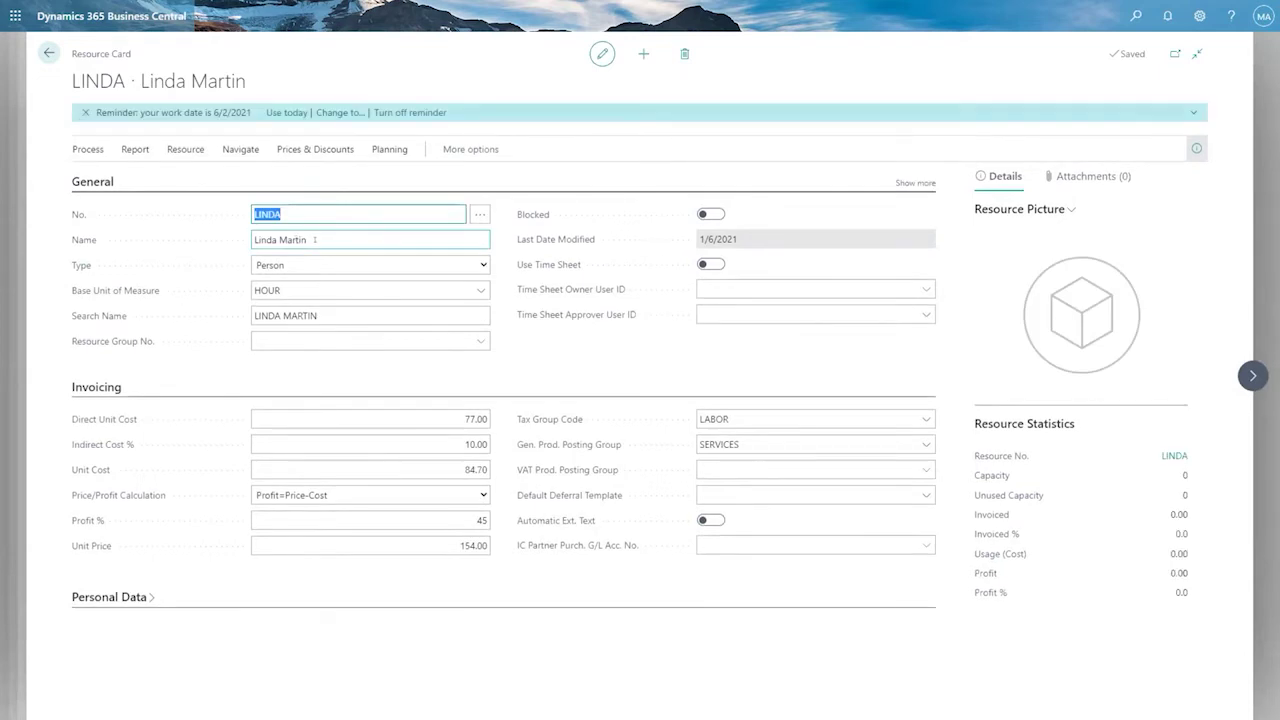
pyautogui.click(314, 239)
pyautogui.click(476, 264)
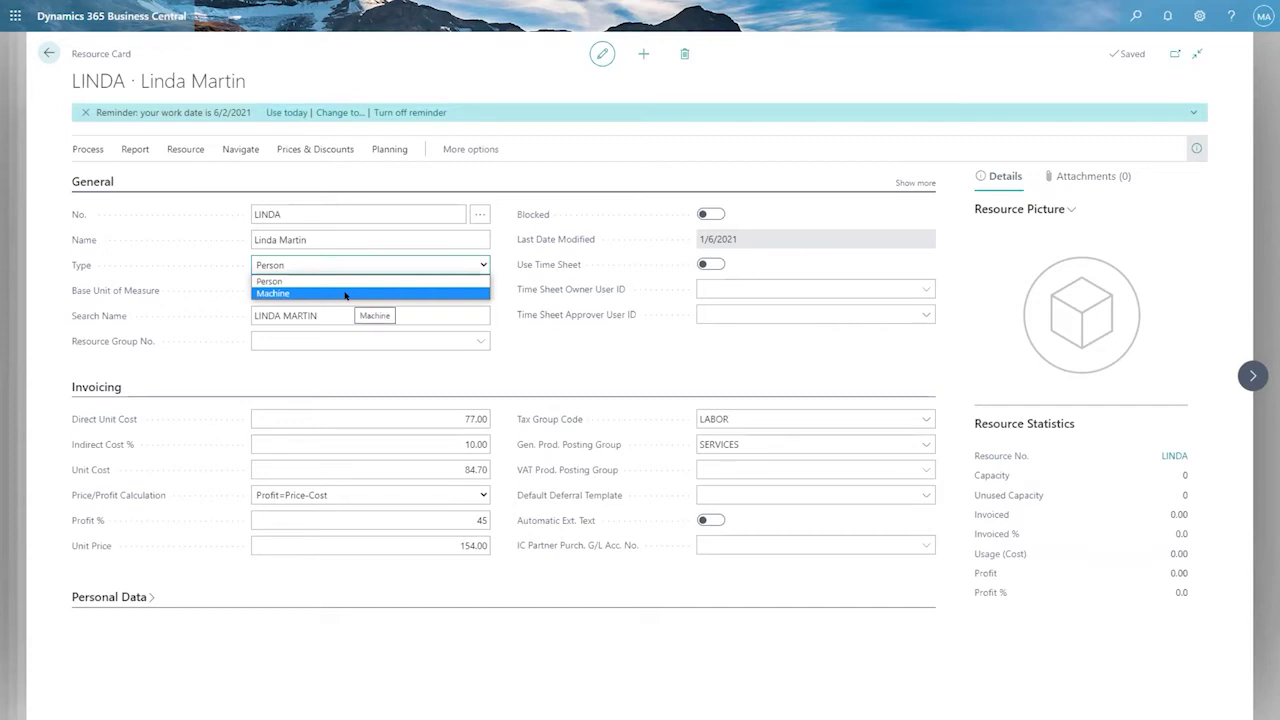
pyautogui.click(380, 315)
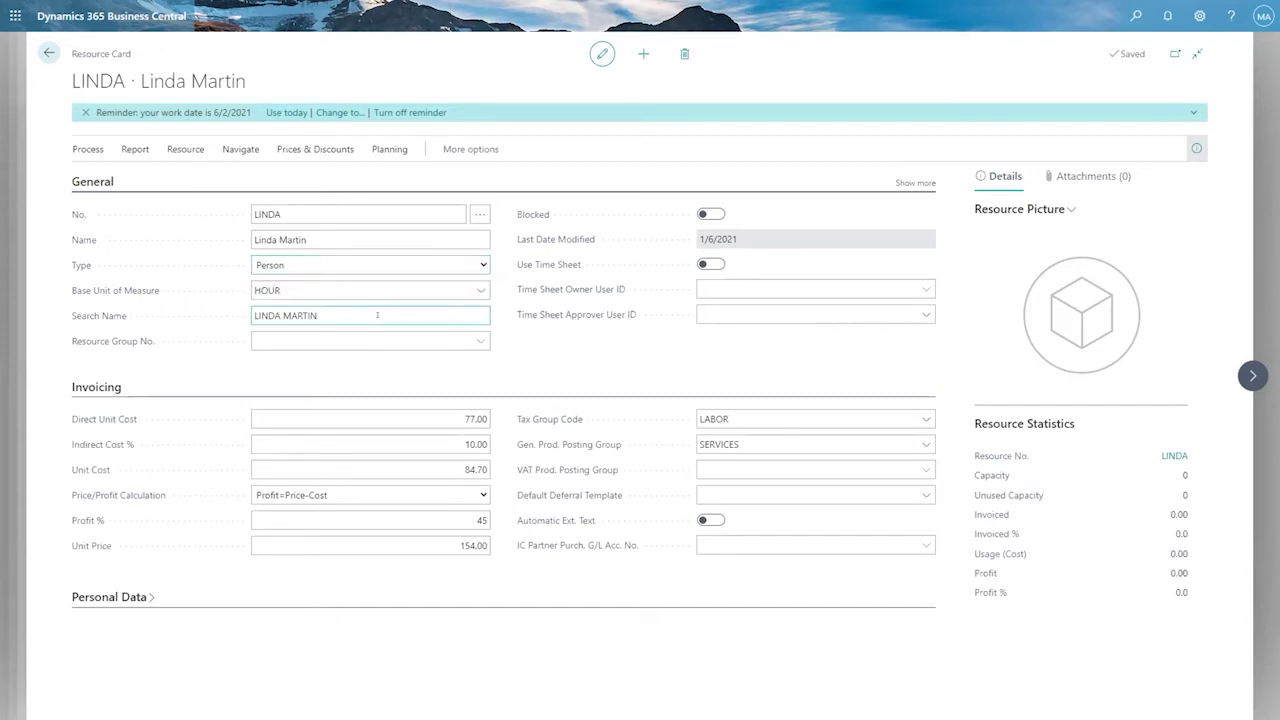
# Examine the resource's invoicing costs and unit price, and expand its personal data for review
pyautogui.click(433, 411)
pyautogui.doubleClick(445, 410)
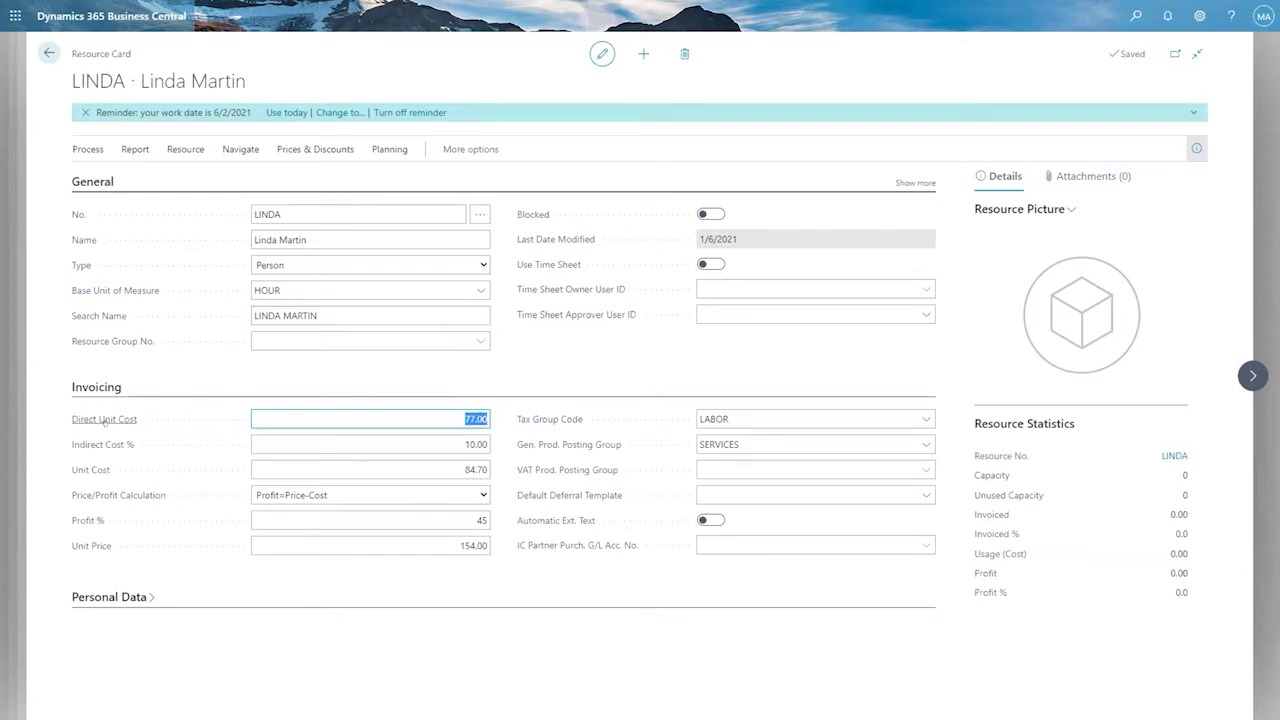
pyautogui.moveTo(105, 422)
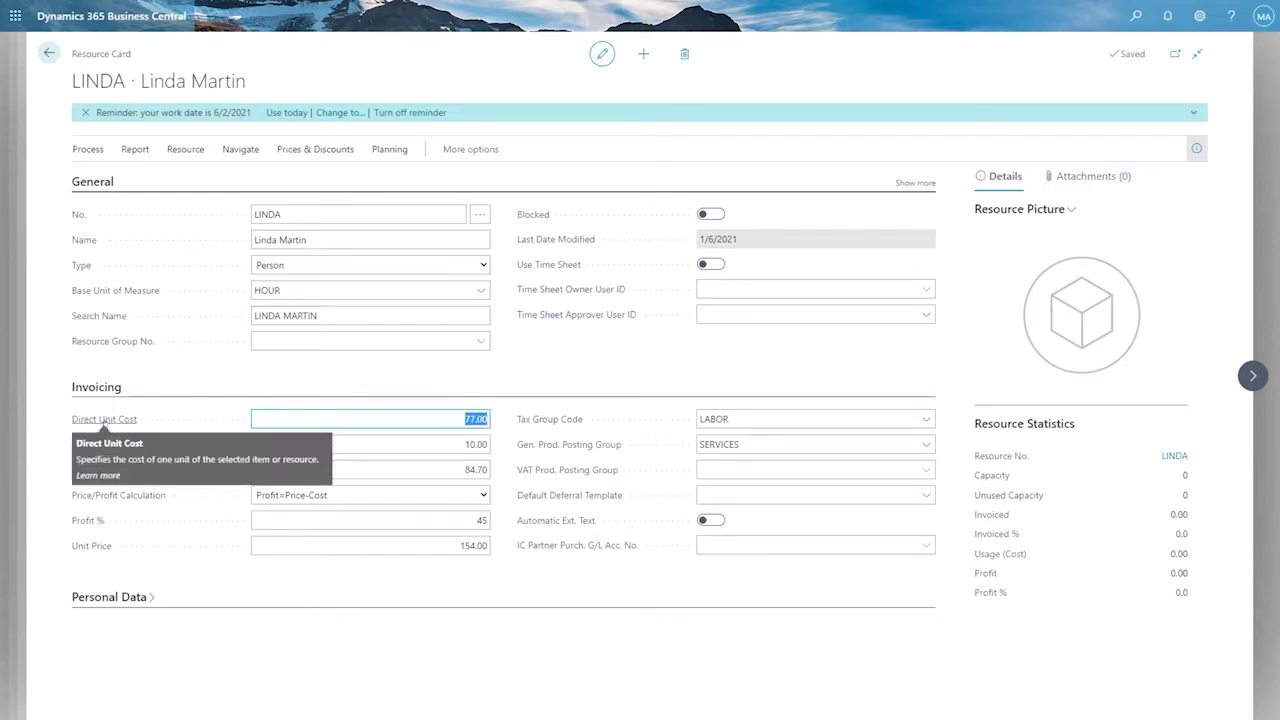
pyautogui.click(409, 467)
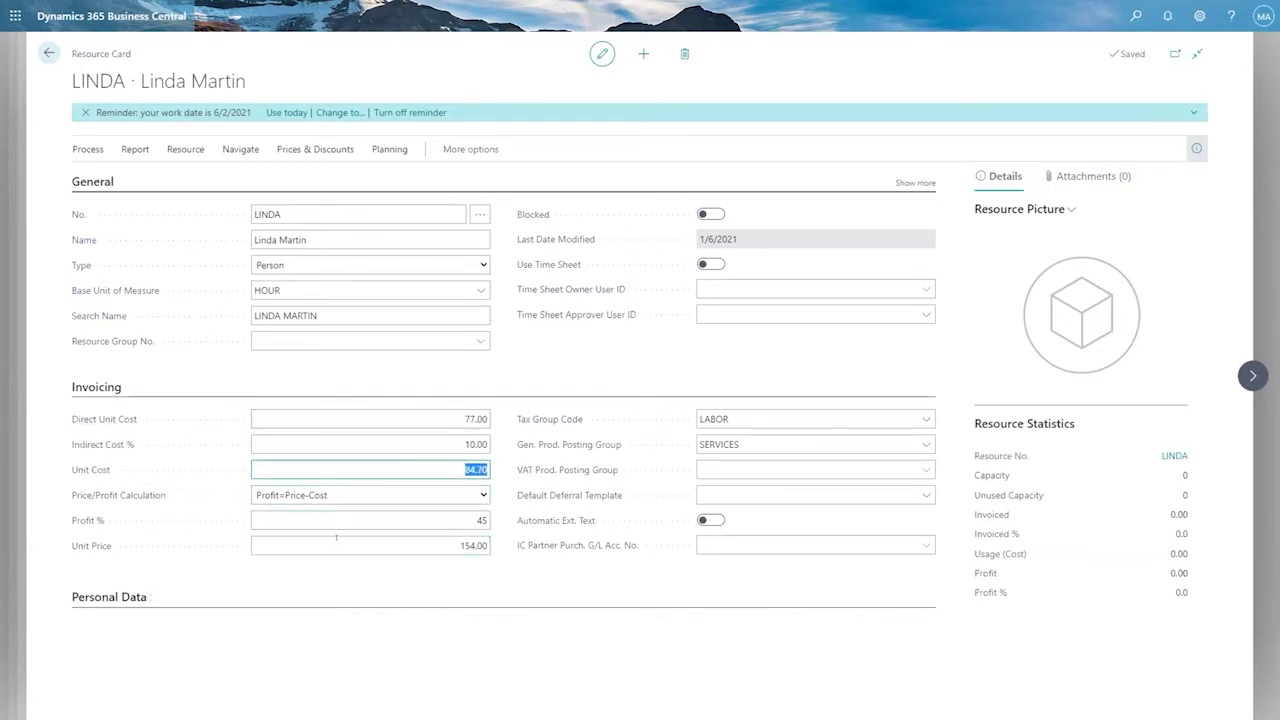
pyautogui.click(148, 597)
pyautogui.click(441, 547)
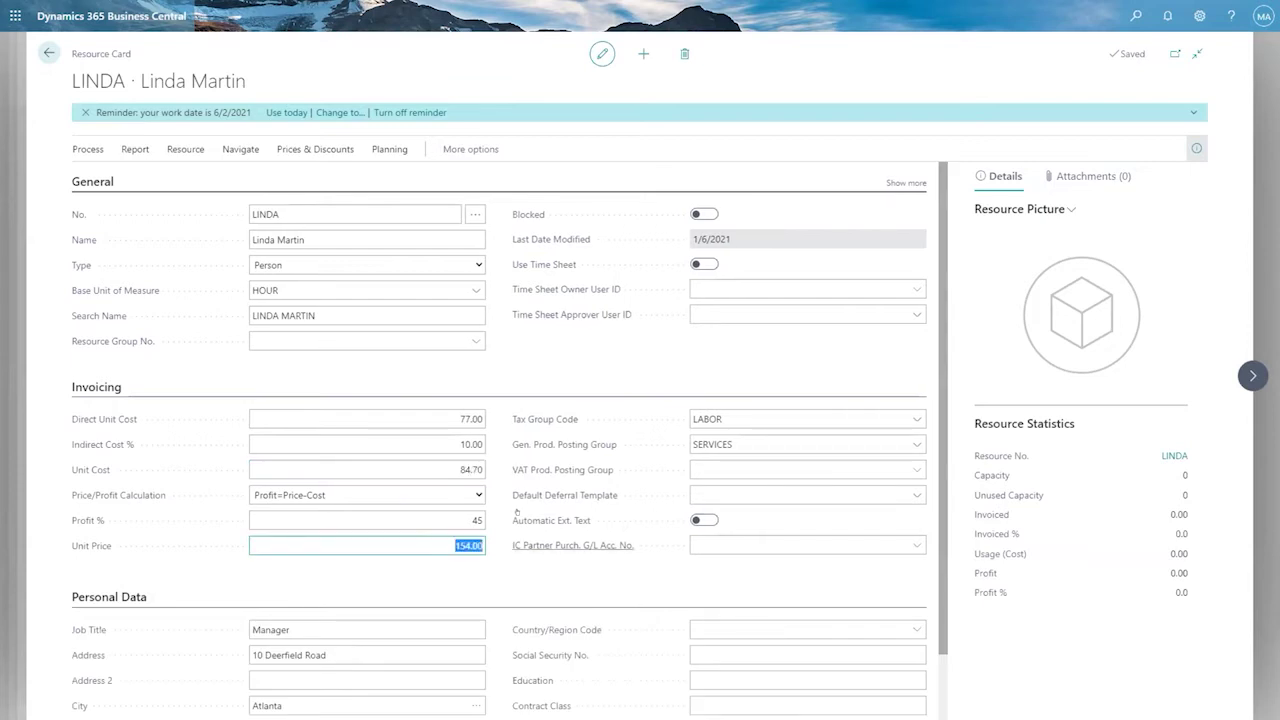
pyautogui.scroll(-1, 497, 444)
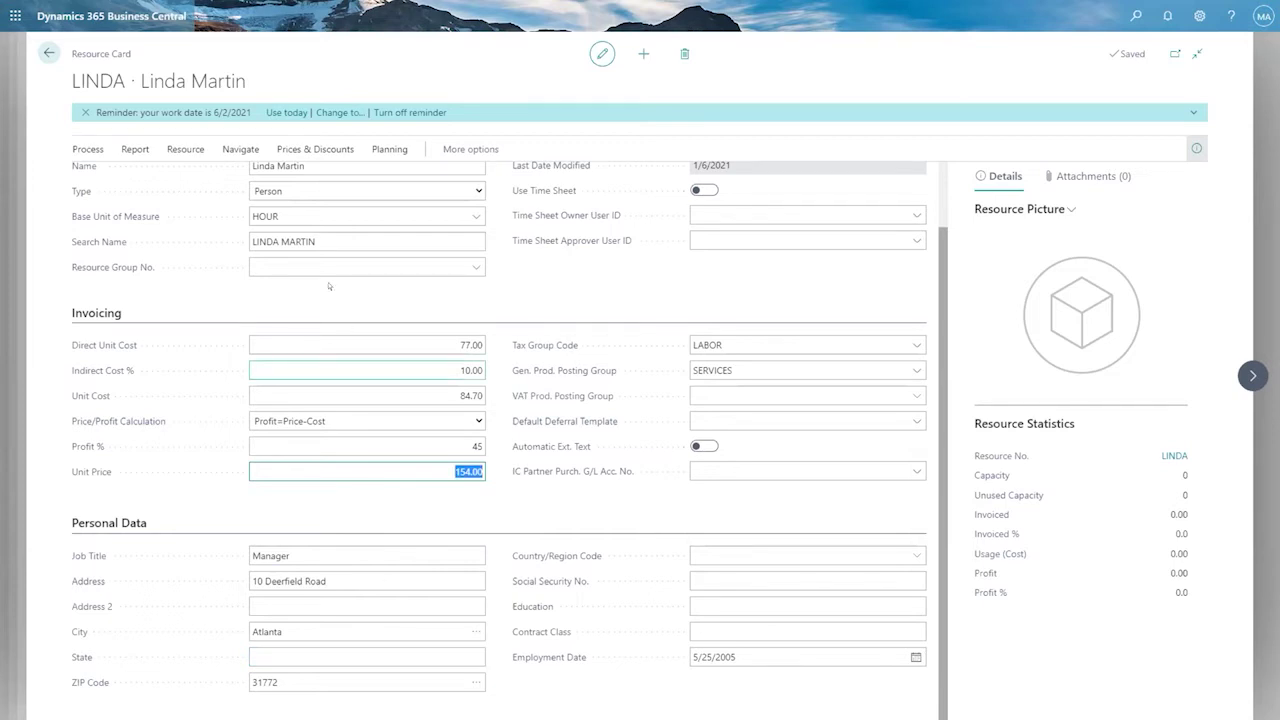
pyautogui.scroll(2, 327, 231)
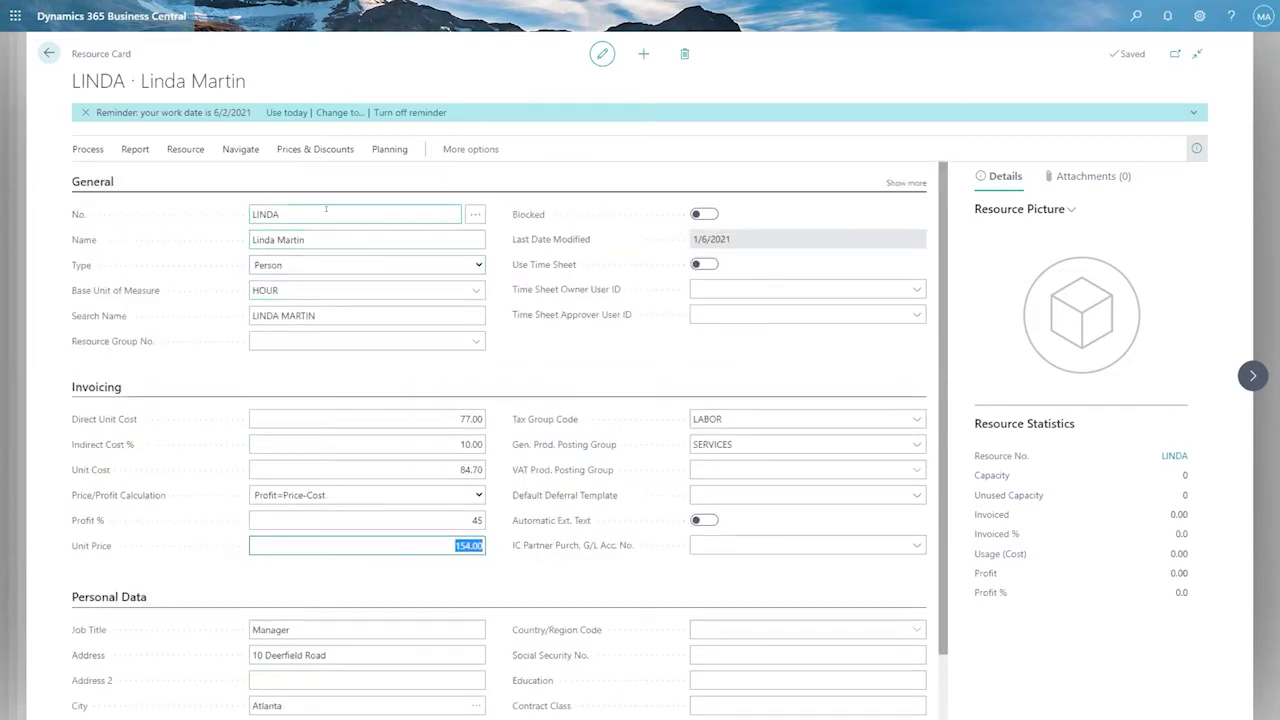
# Open the resource's capacity matrix and look through the first resource's daily values from 06/03/21 to 06/05/21
pyautogui.click(372, 148)
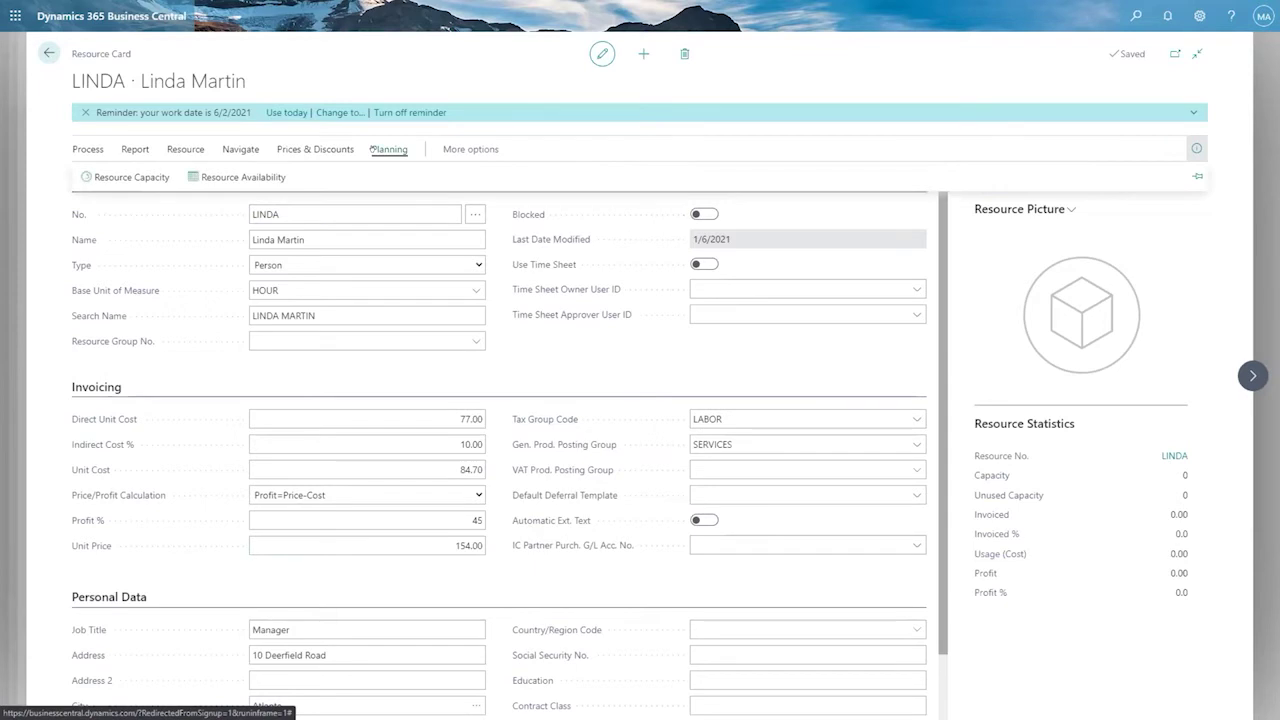
pyautogui.click(133, 176)
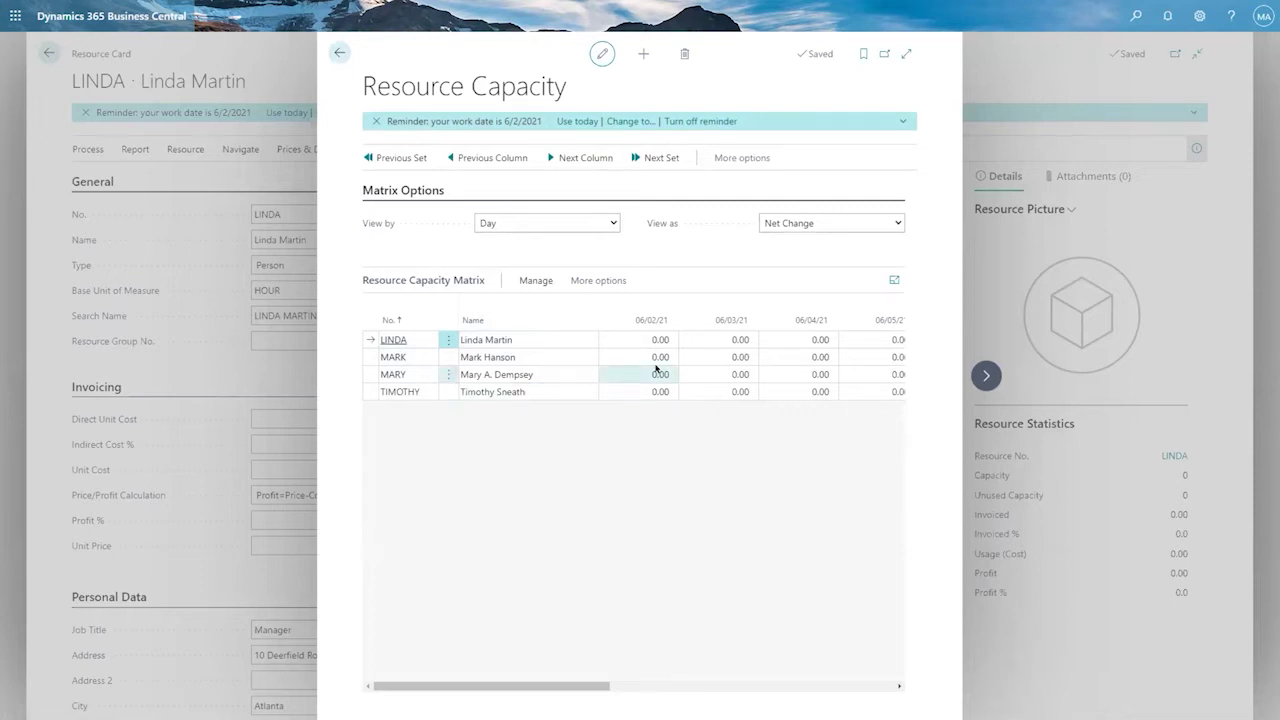
pyautogui.click(724, 340)
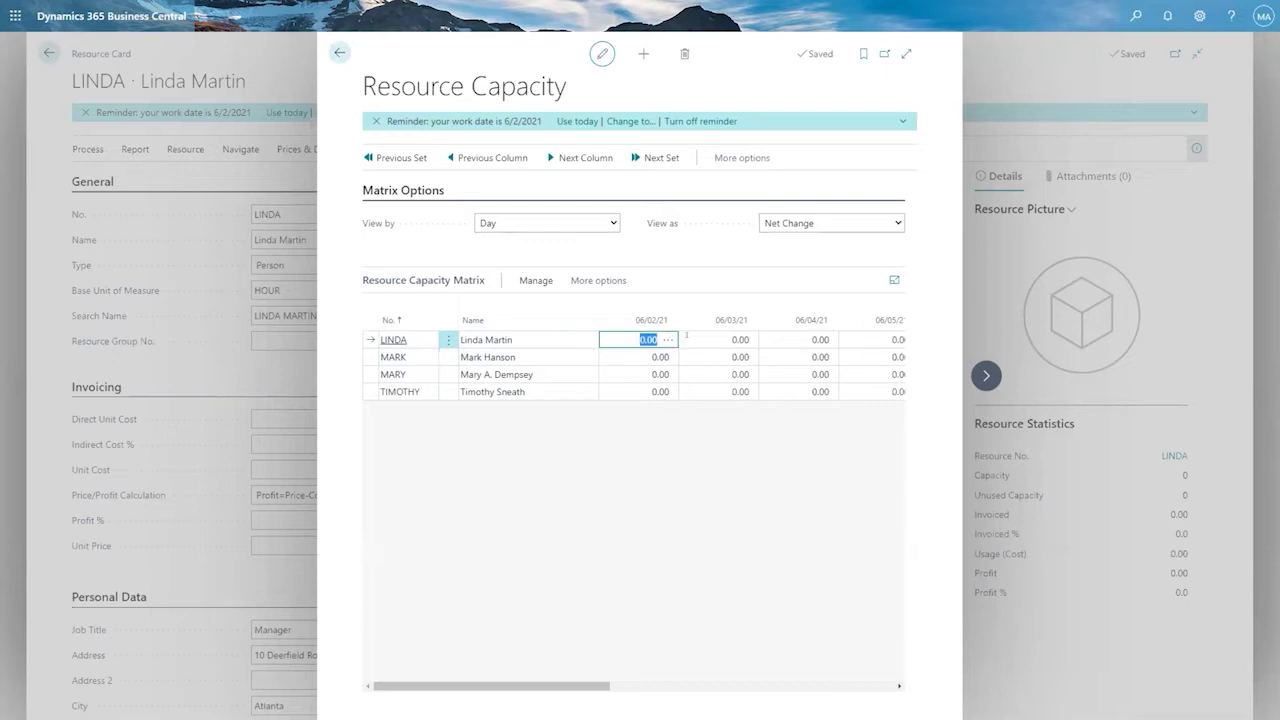
pyautogui.click(800, 340)
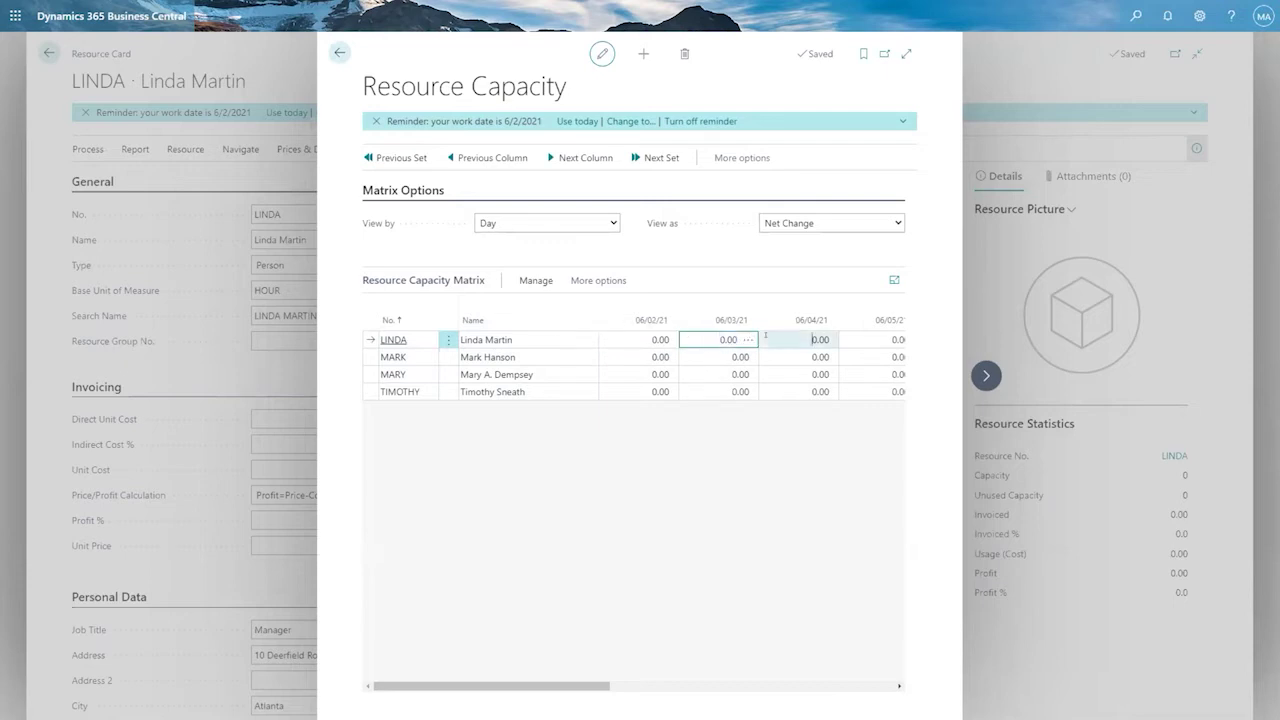
pyautogui.click(851, 340)
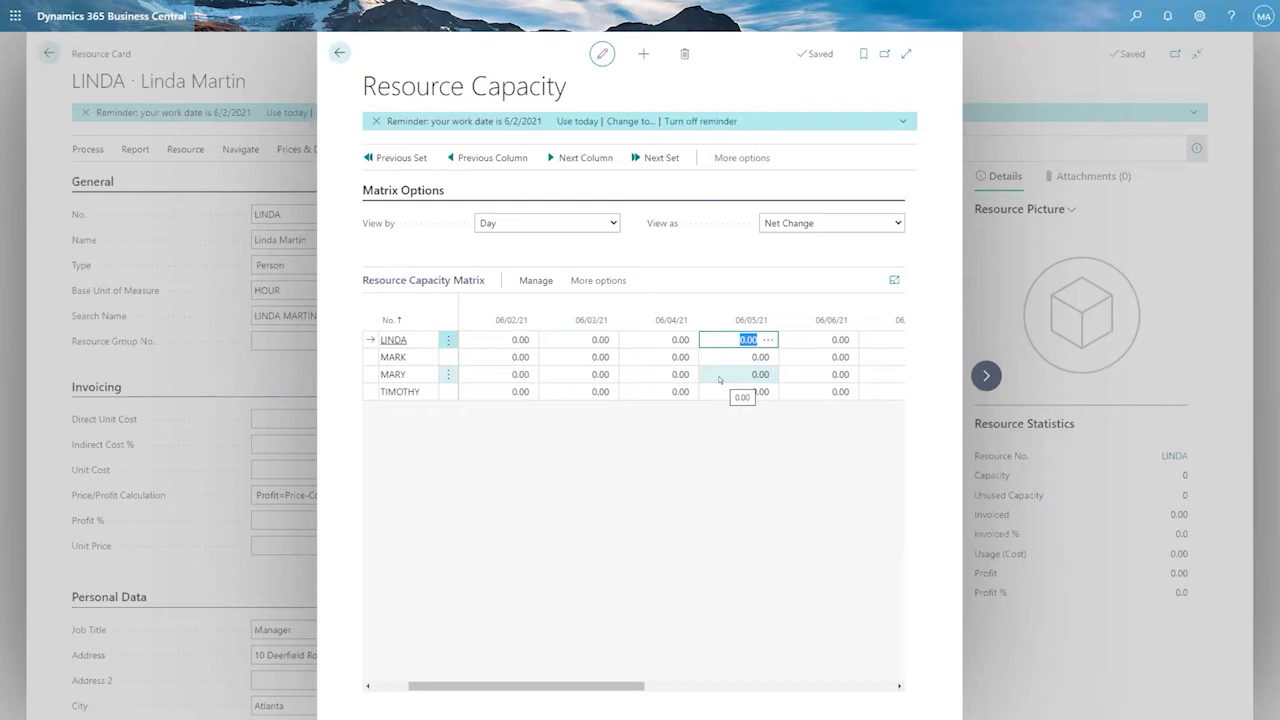
# Set the first resource's capacity to 9 on 06/02/21 and 8 on each day from 06/03/21 through 06/06/21, then return to the Items list
pyautogui.click(498, 337)
pyautogui.write('9')
pyautogui.press('Tab')
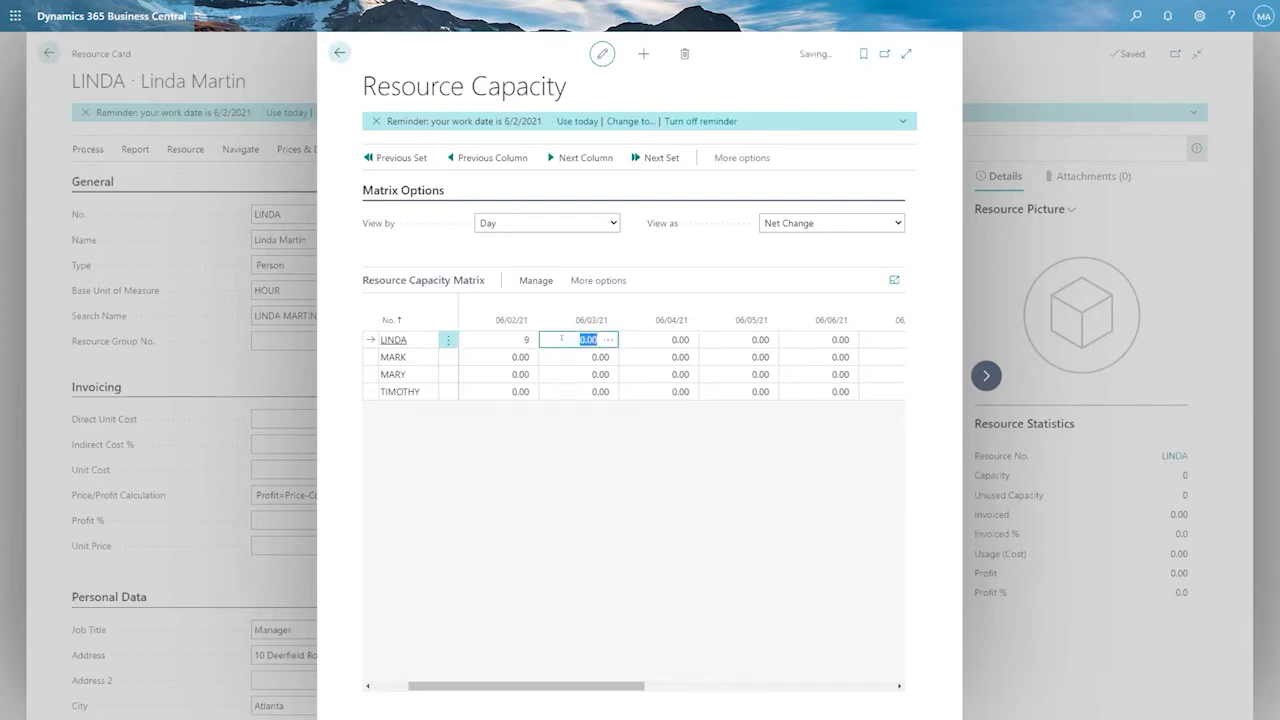
pyautogui.write('8')
pyautogui.press('Tab')
pyautogui.write('8')
pyautogui.press('Tab')
pyautogui.write('8')
pyautogui.press('Tab')
pyautogui.write('8')
pyautogui.press('Tab')
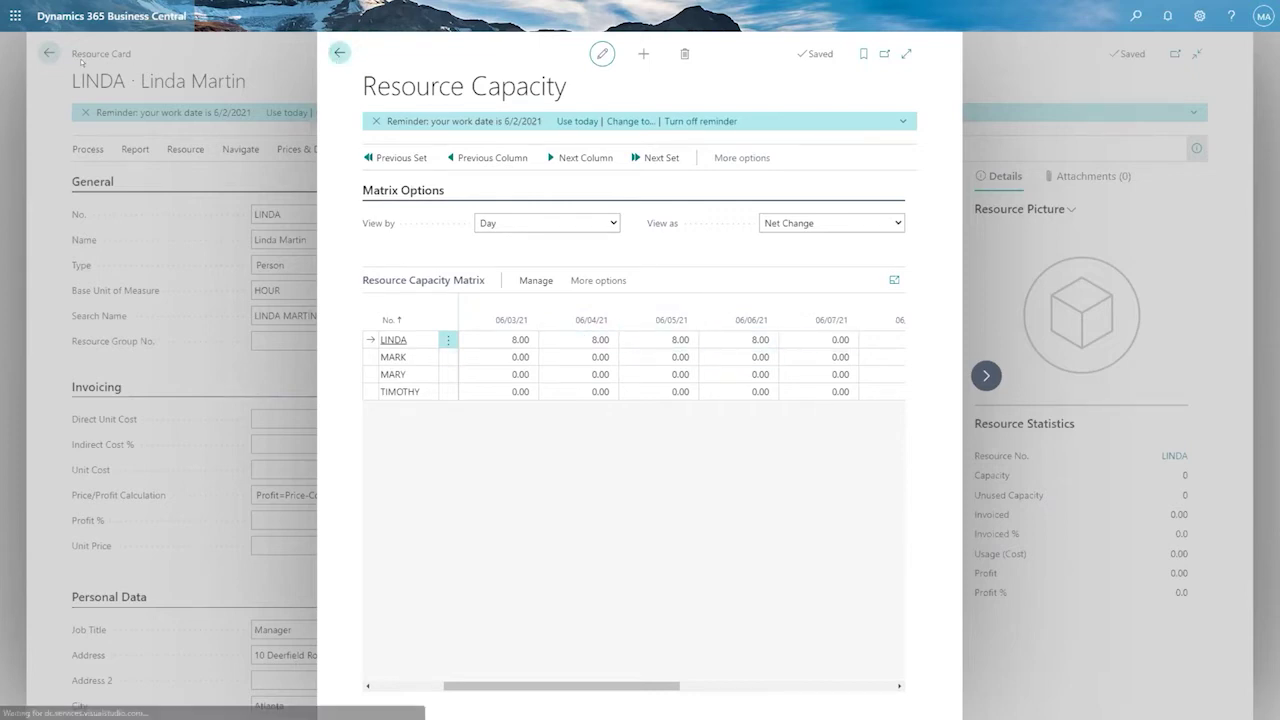
pyautogui.click(336, 52)
pyautogui.click(47, 52)
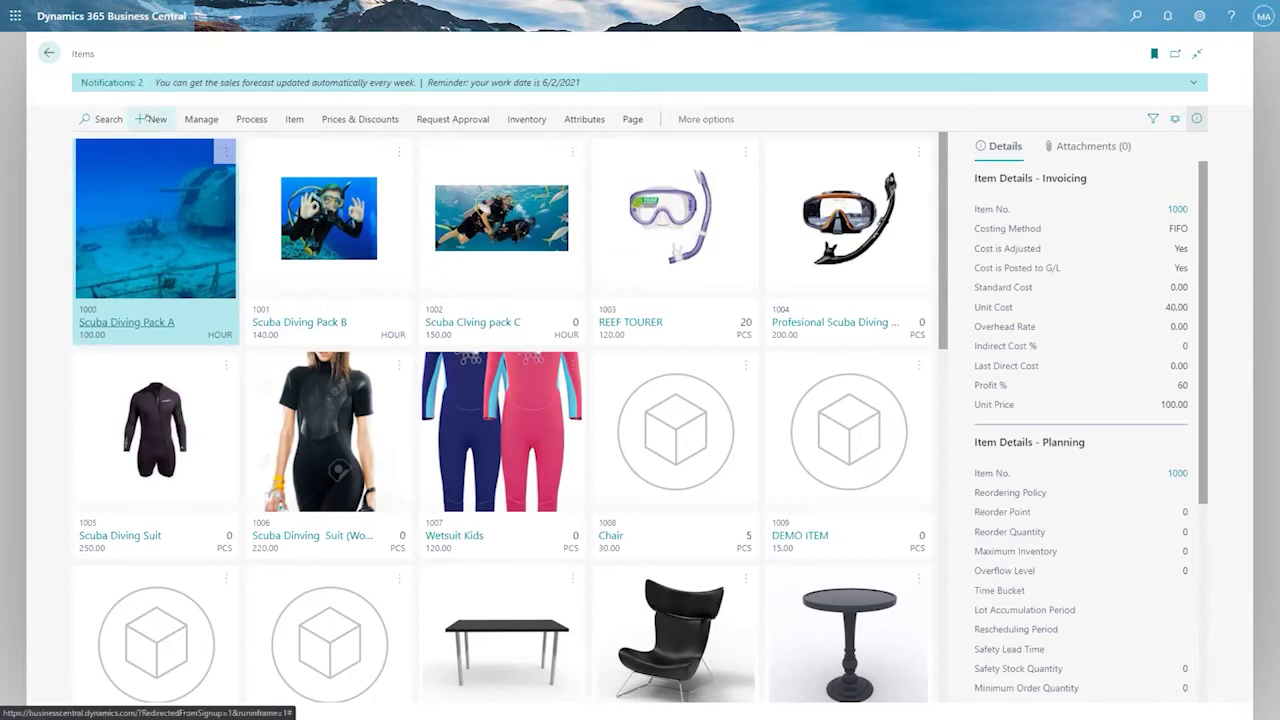
# Create a new item from the Item No Sales Tax template and return to the Items list
pyautogui.click(148, 119)
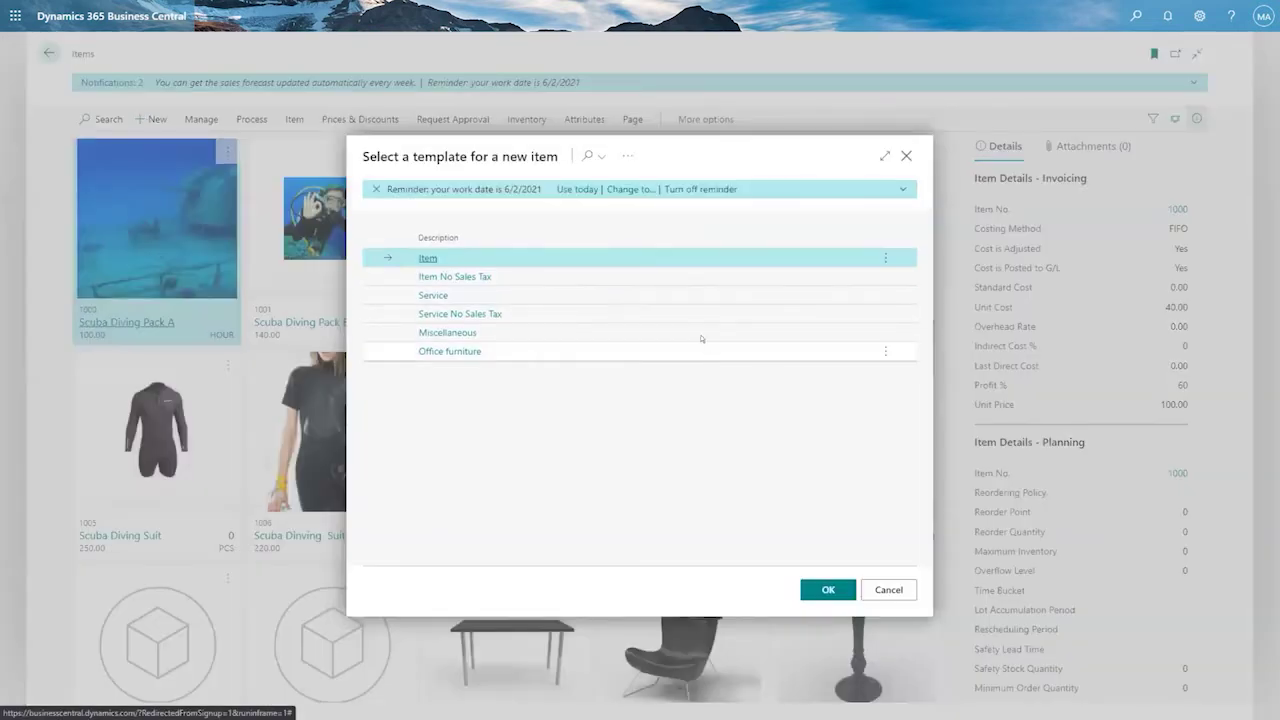
pyautogui.moveTo(558, 156); pyautogui.dragTo(357, 150)
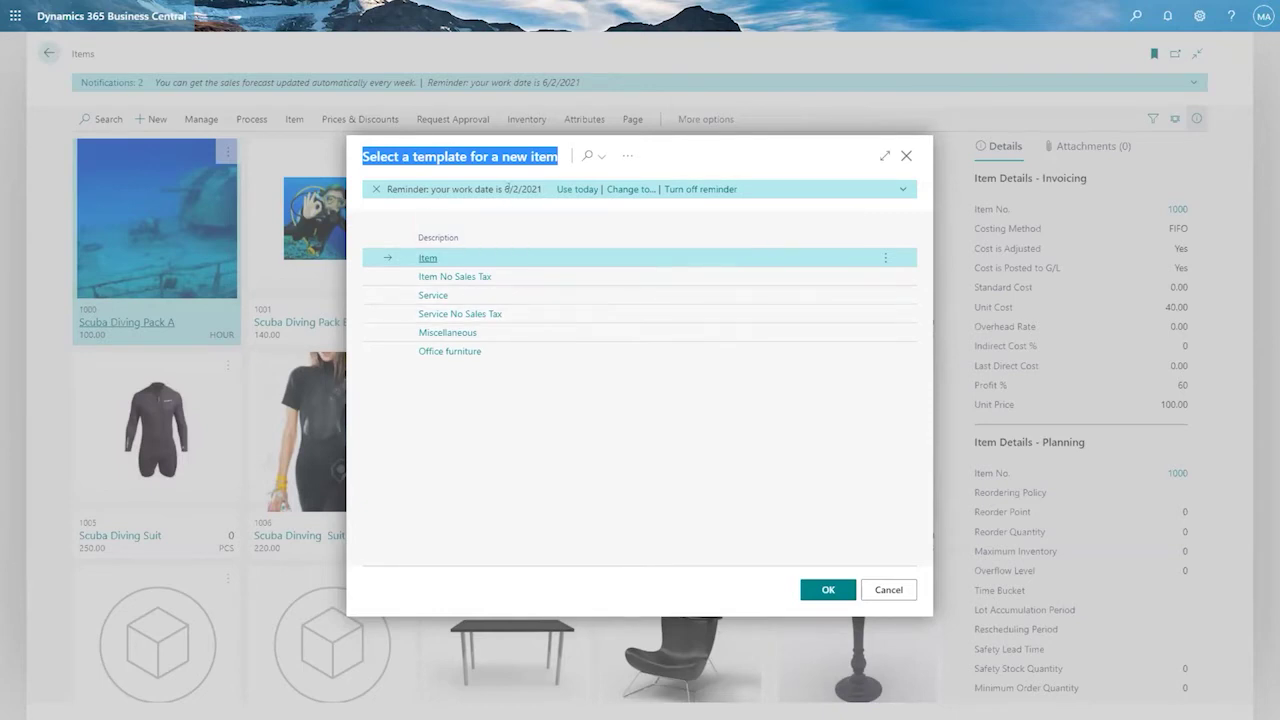
pyautogui.click(507, 275)
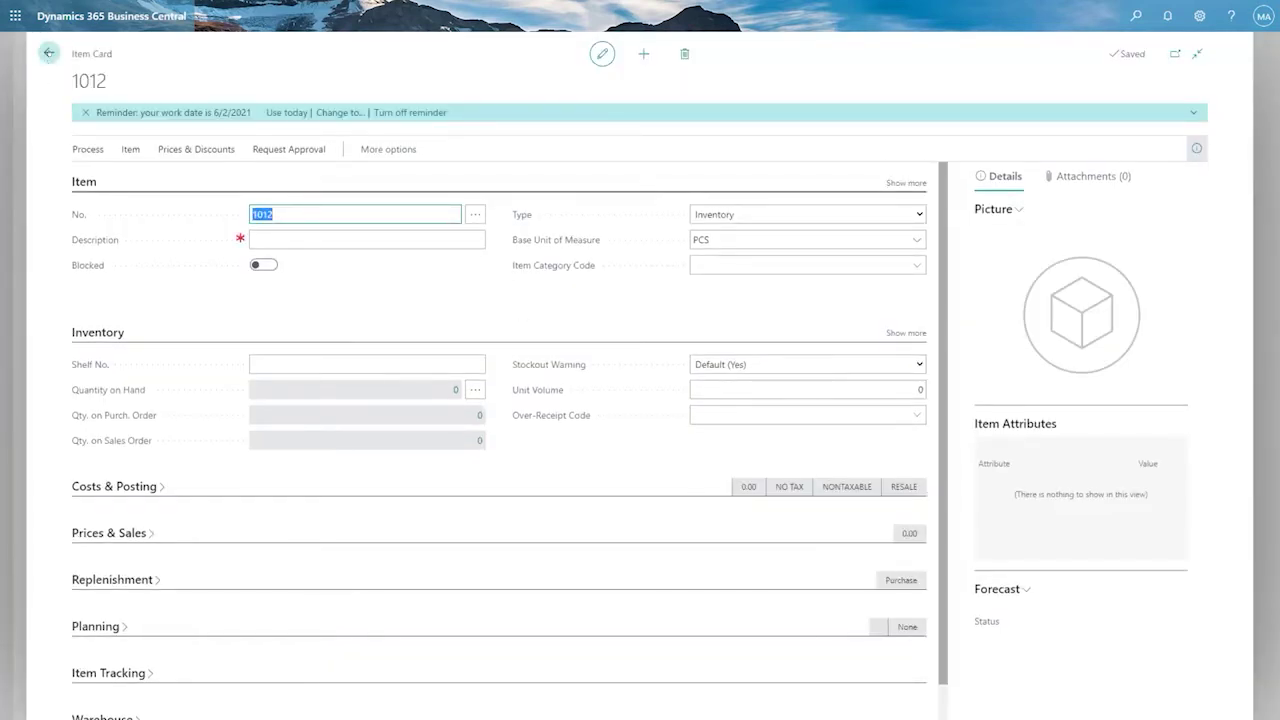
pyautogui.click(49, 53)
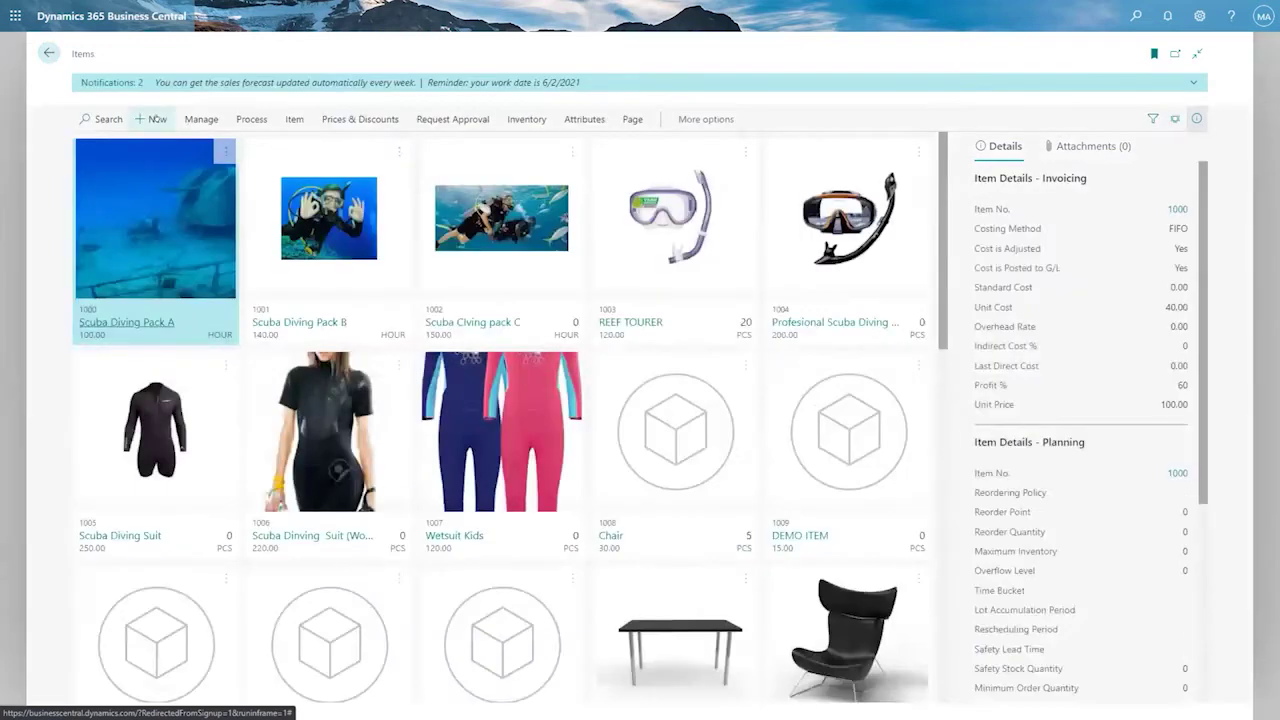
# Start another new item and open the Item No Sales Tax template for editing
pyautogui.click(156, 118)
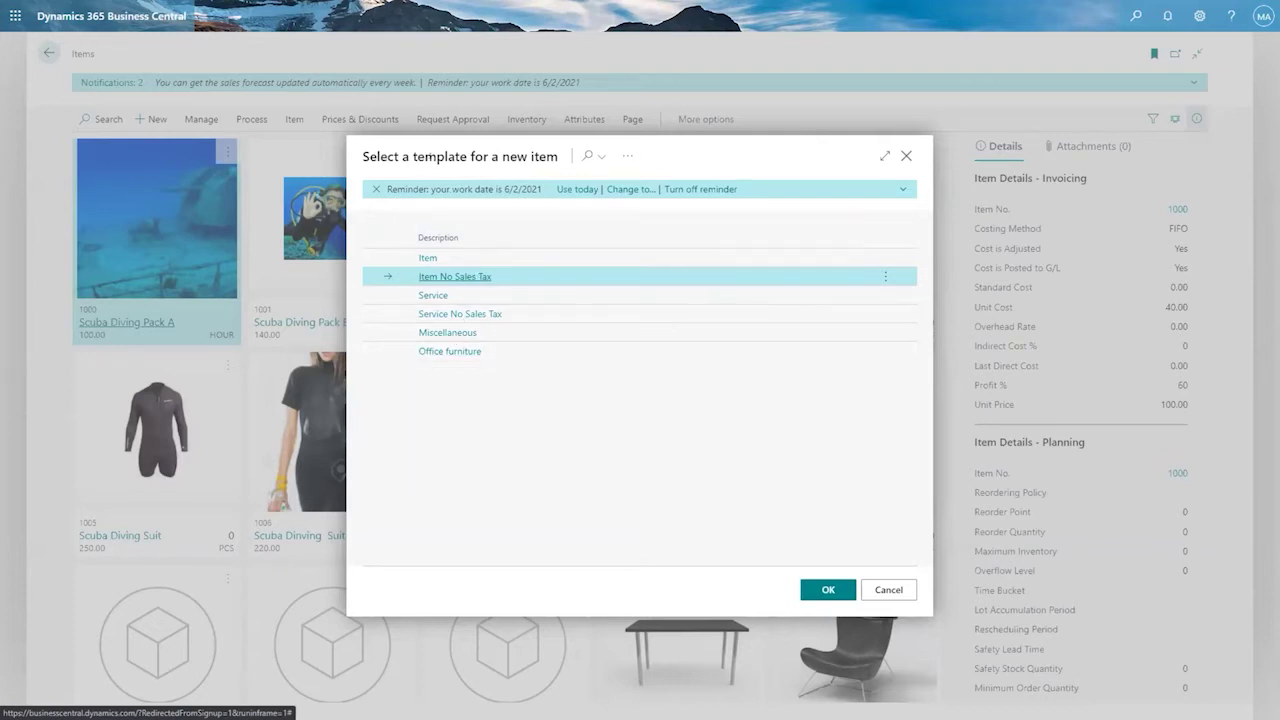
pyautogui.click(627, 156)
pyautogui.click(658, 204)
pyautogui.moveTo(688, 208)
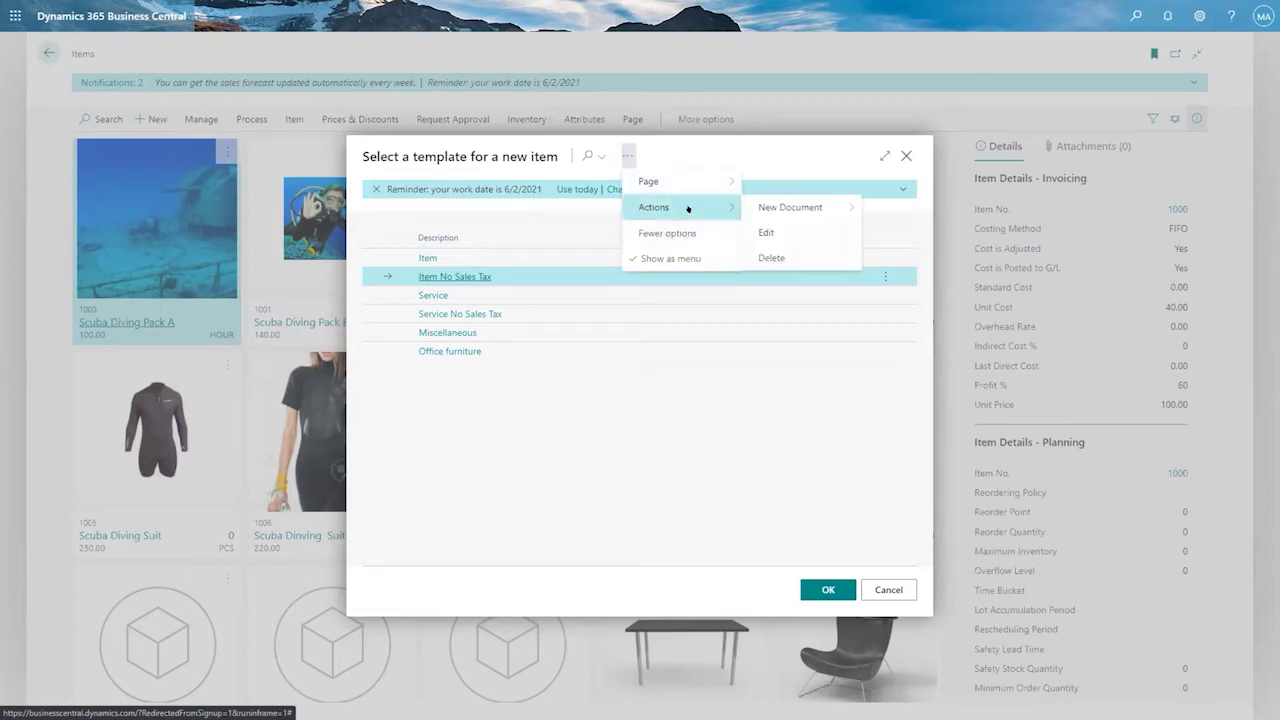
pyautogui.click(764, 232)
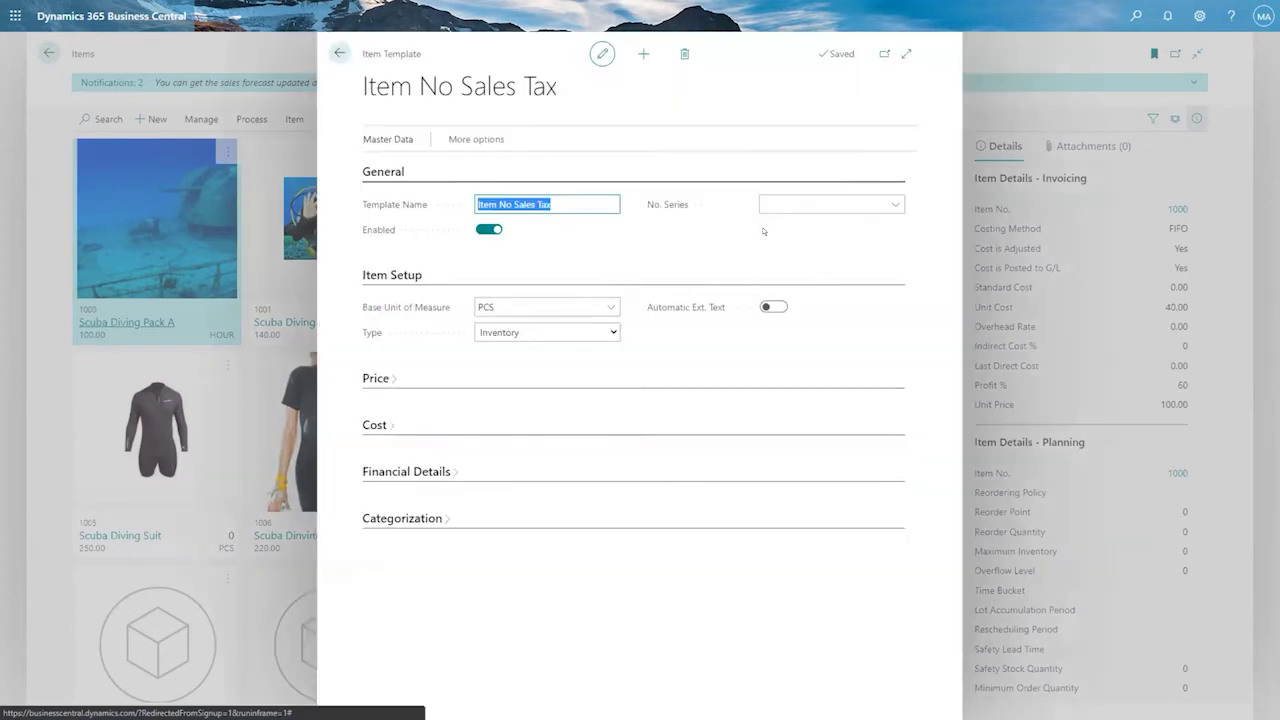
# Dismiss the work date reminder and examine the template's name, price, cost, financial details and categorization settings
pyautogui.click(421, 58)
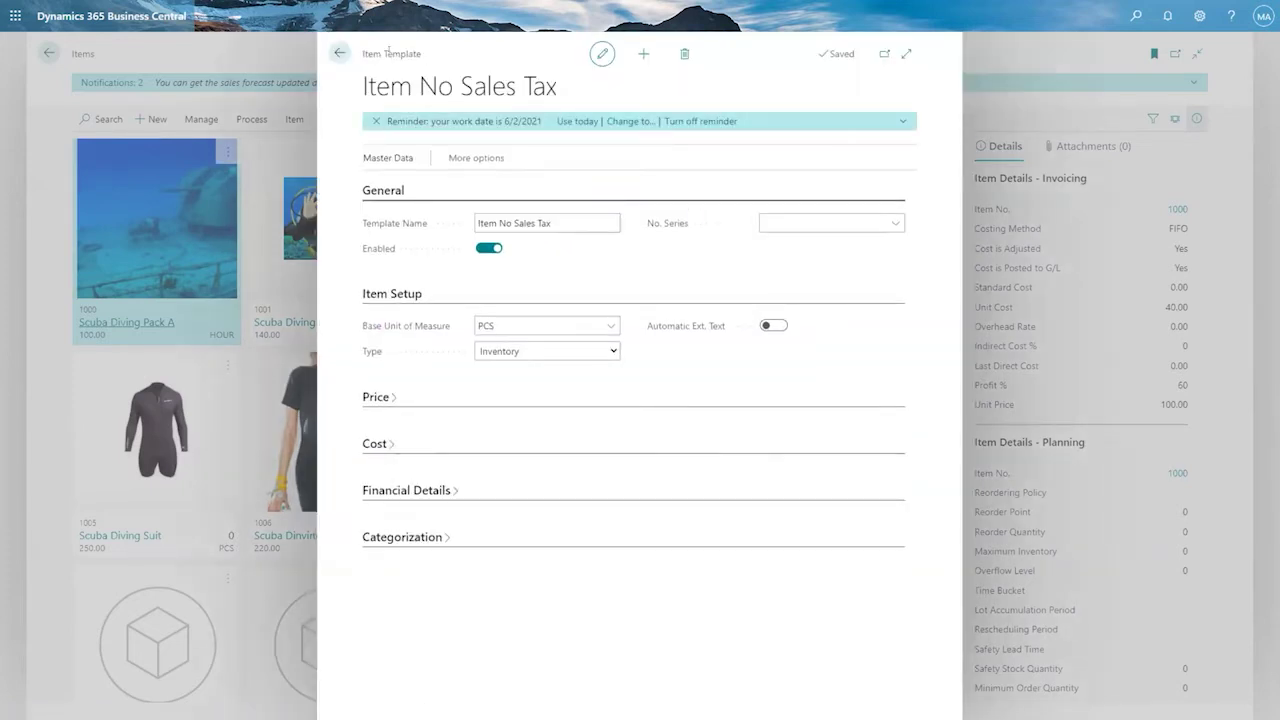
pyautogui.moveTo(416, 54); pyautogui.dragTo(422, 54)
pyautogui.click(373, 120)
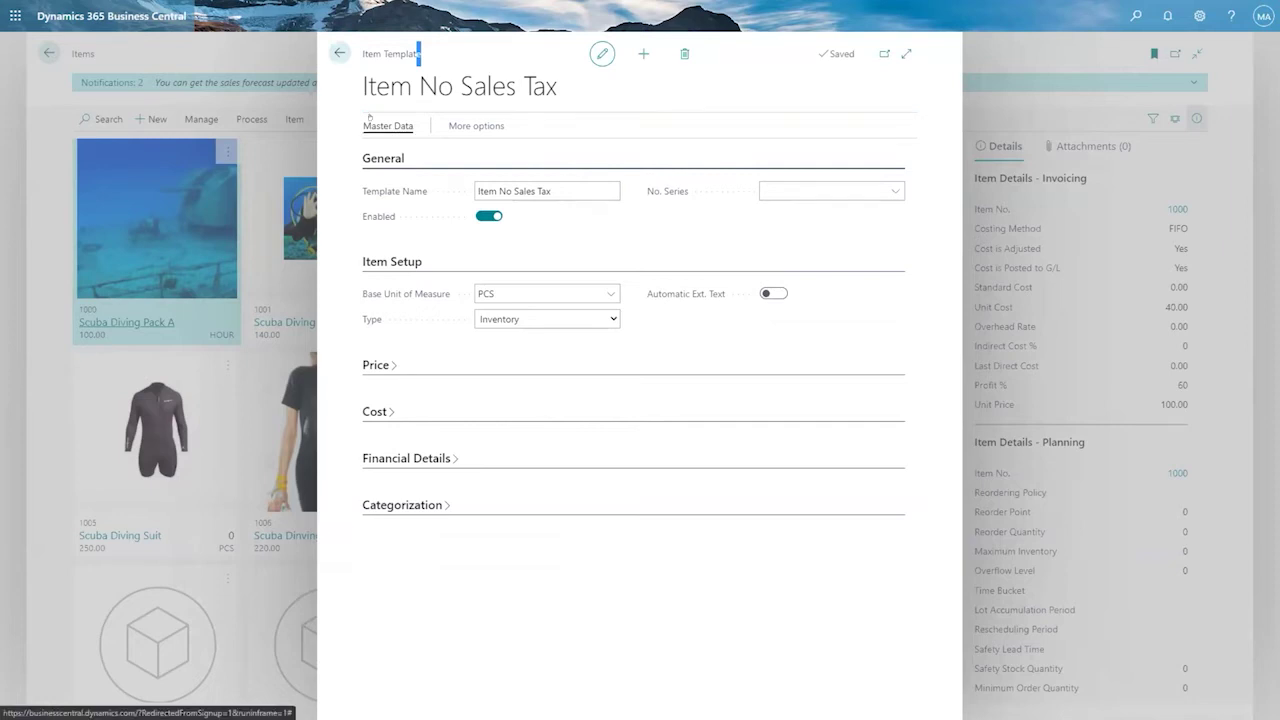
pyautogui.click(379, 366)
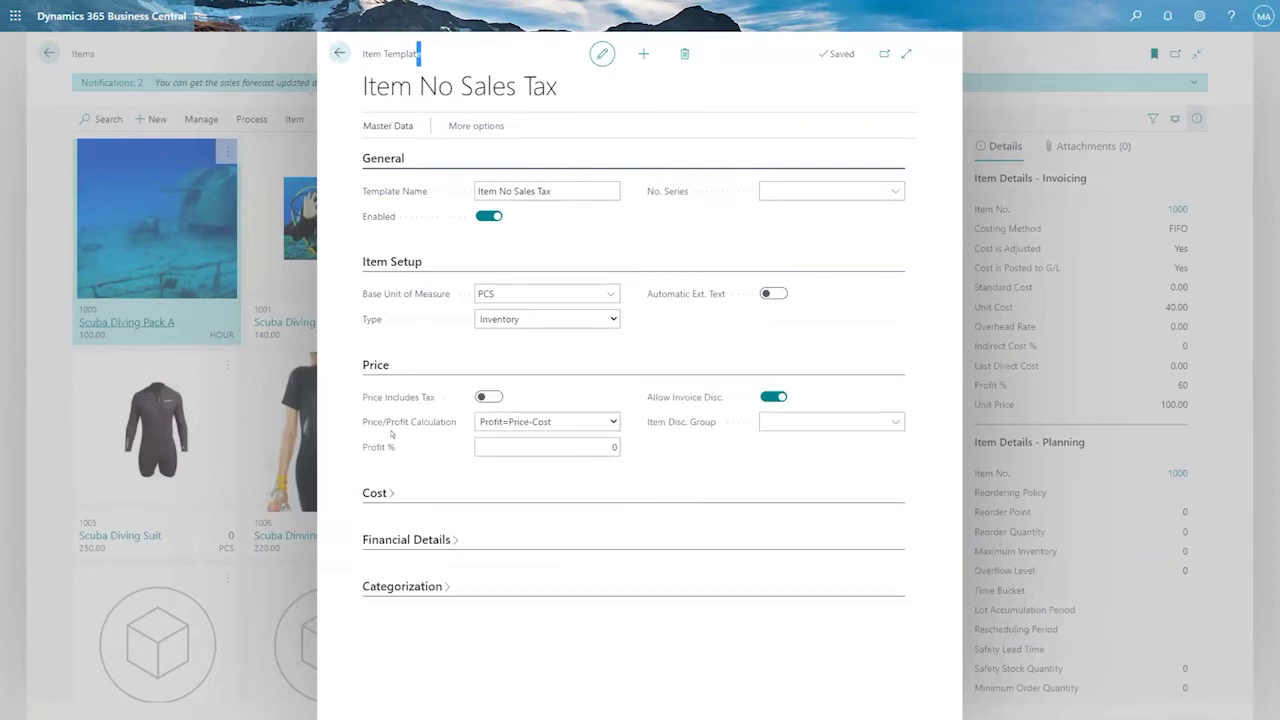
pyautogui.click(447, 577)
pyautogui.click(449, 684)
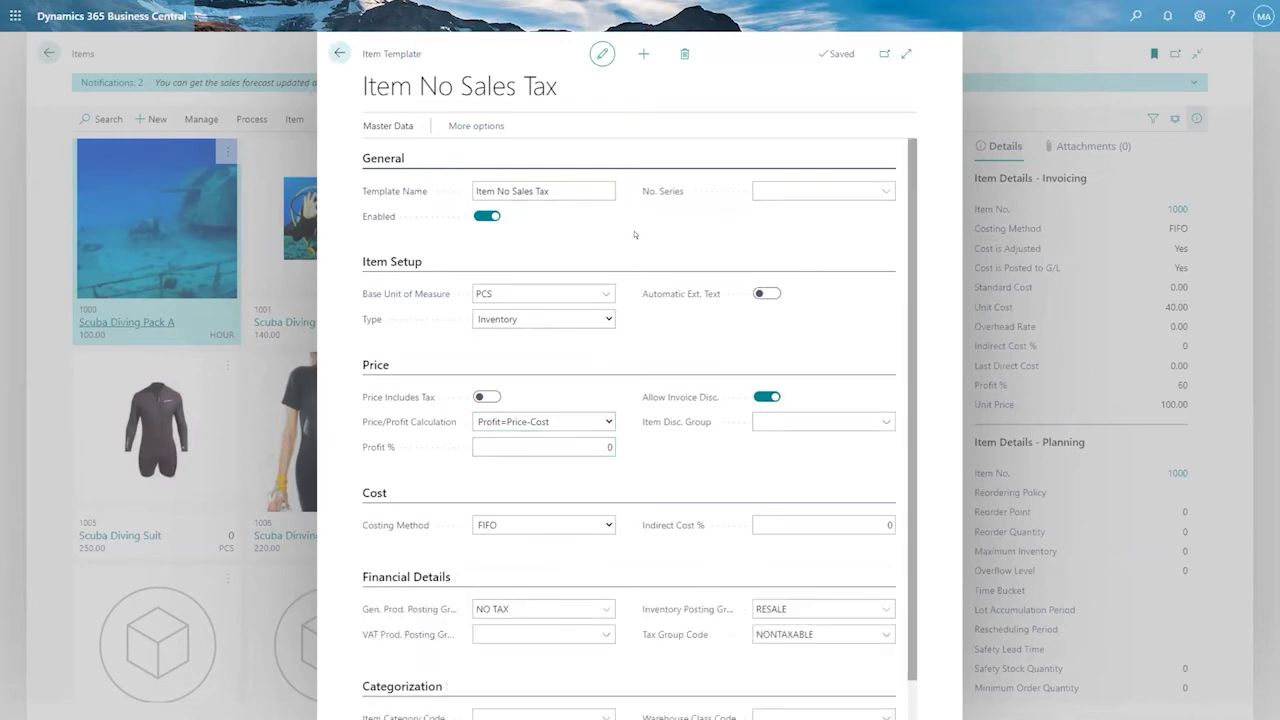
pyautogui.click(548, 188)
pyautogui.moveTo(548, 188); pyautogui.dragTo(392, 191)
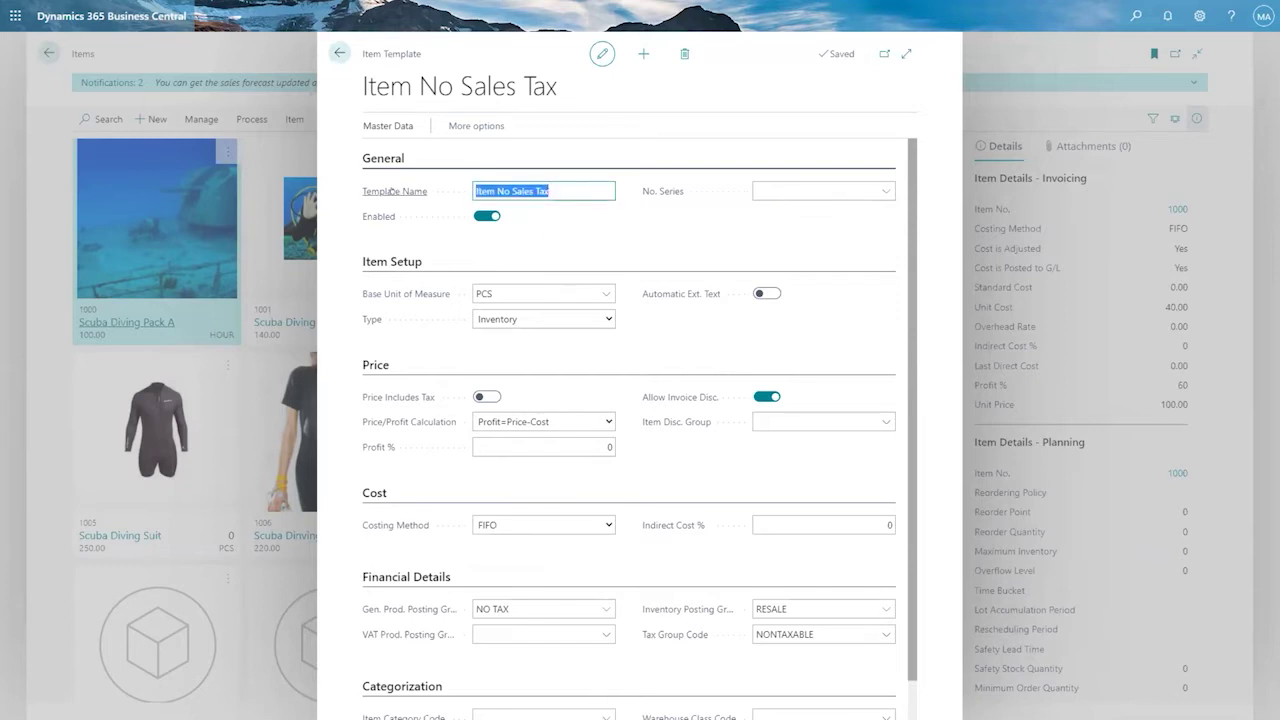
# Examine the Item No Sales Tax template's name, base unit of measure and available item types
pyautogui.moveTo(392, 191)
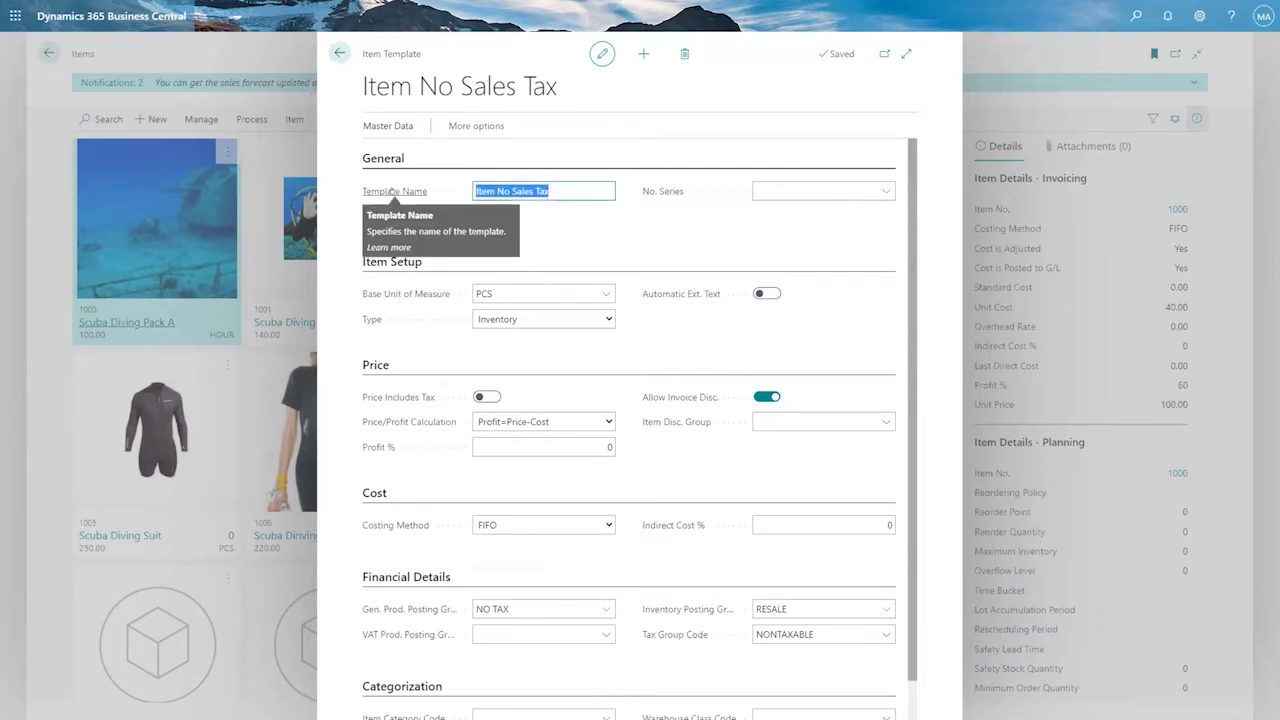
pyautogui.click(594, 230)
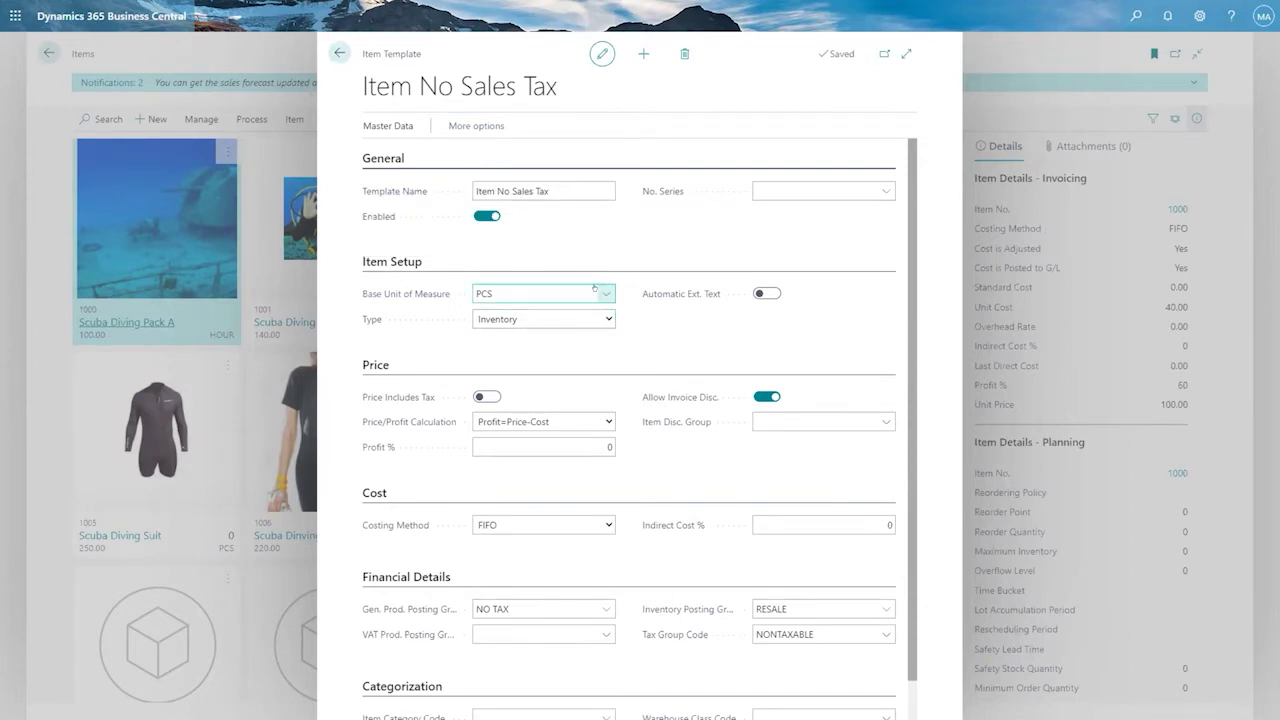
pyautogui.click(539, 290)
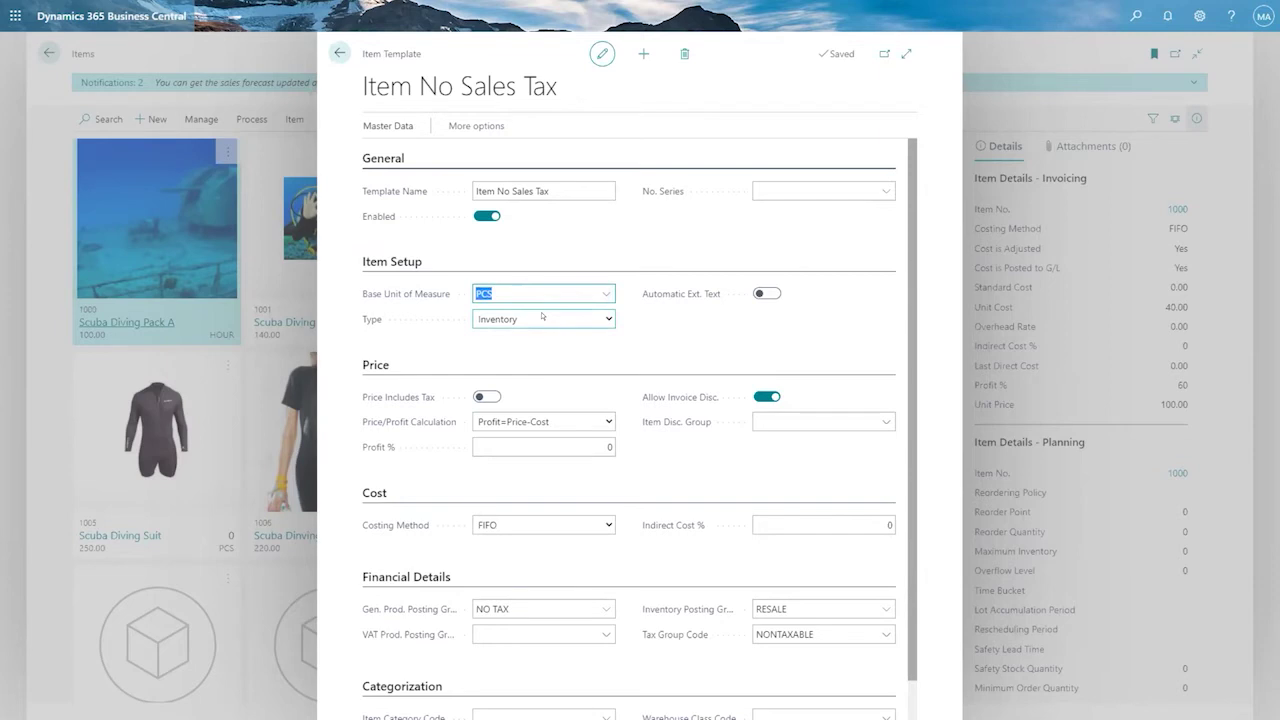
pyautogui.click(542, 316)
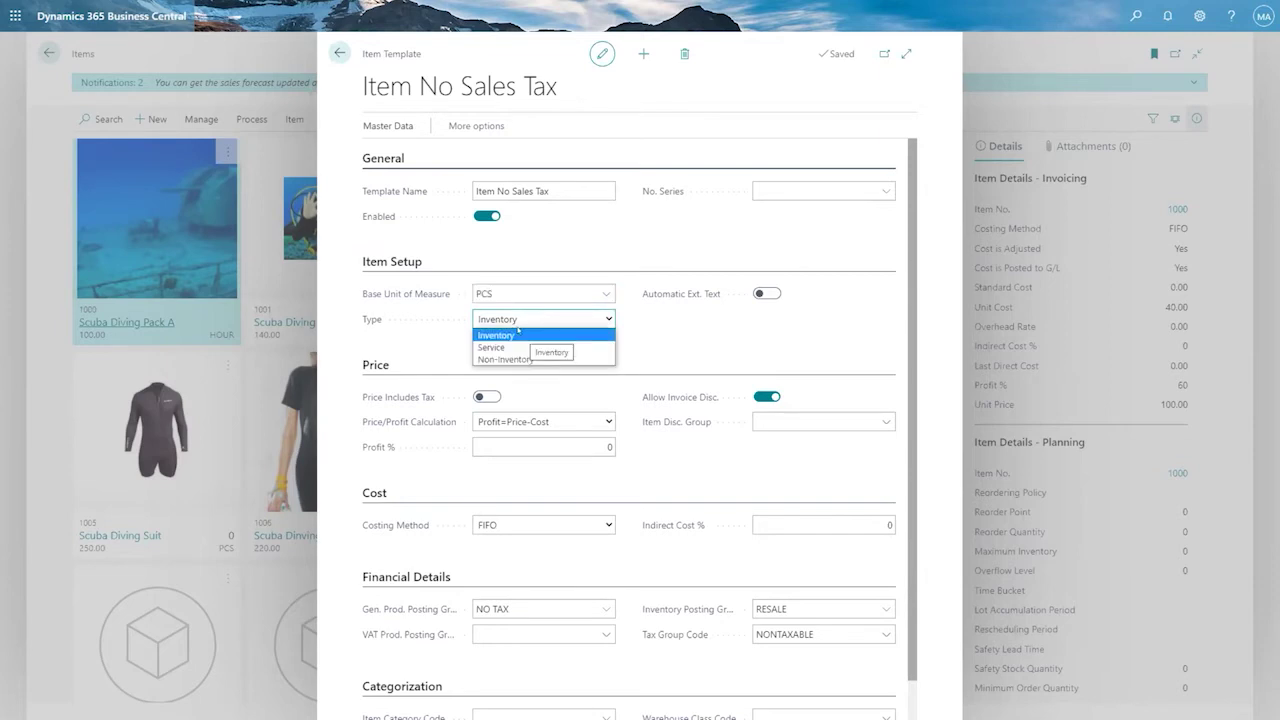
pyautogui.click(678, 327)
# Examine the template's posting groups and item category choices, and return to the template selection list
pyautogui.scroll(-1, 644, 372)
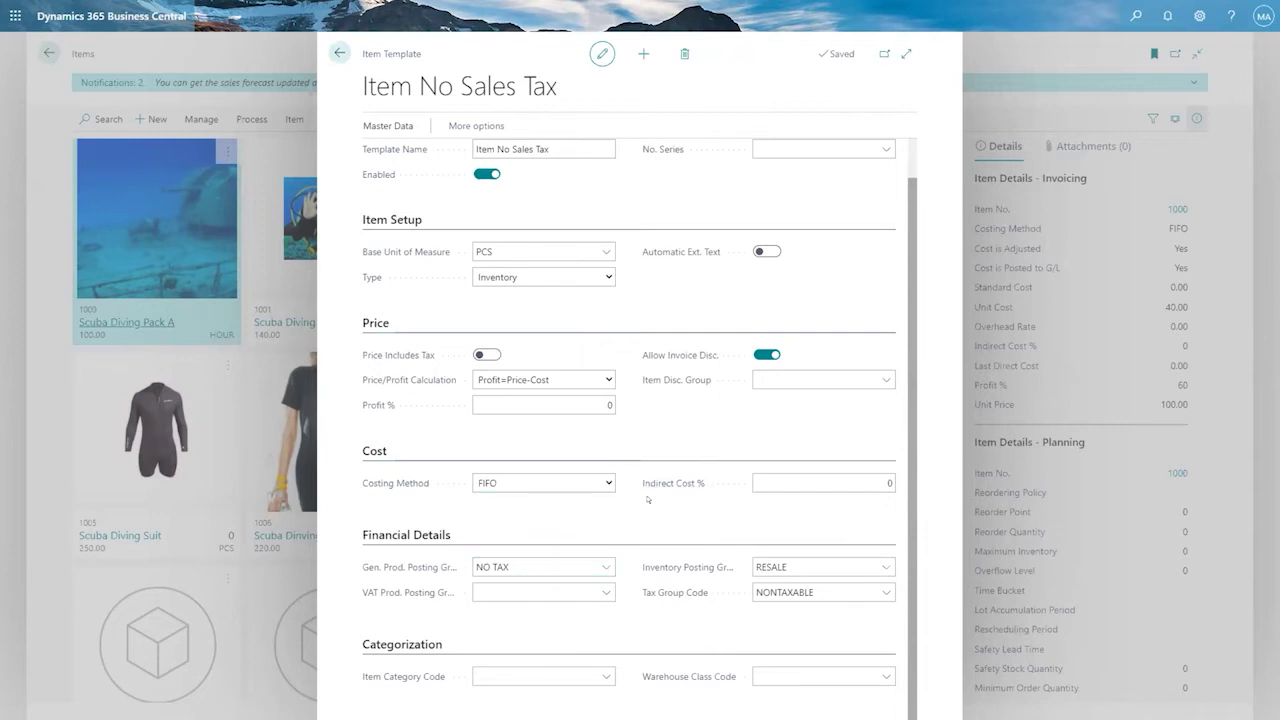
pyautogui.click(500, 567)
pyautogui.press('Tab')
pyautogui.click(723, 626)
pyautogui.moveTo(667, 564)
pyautogui.moveTo(411, 553)
pyautogui.click(596, 679)
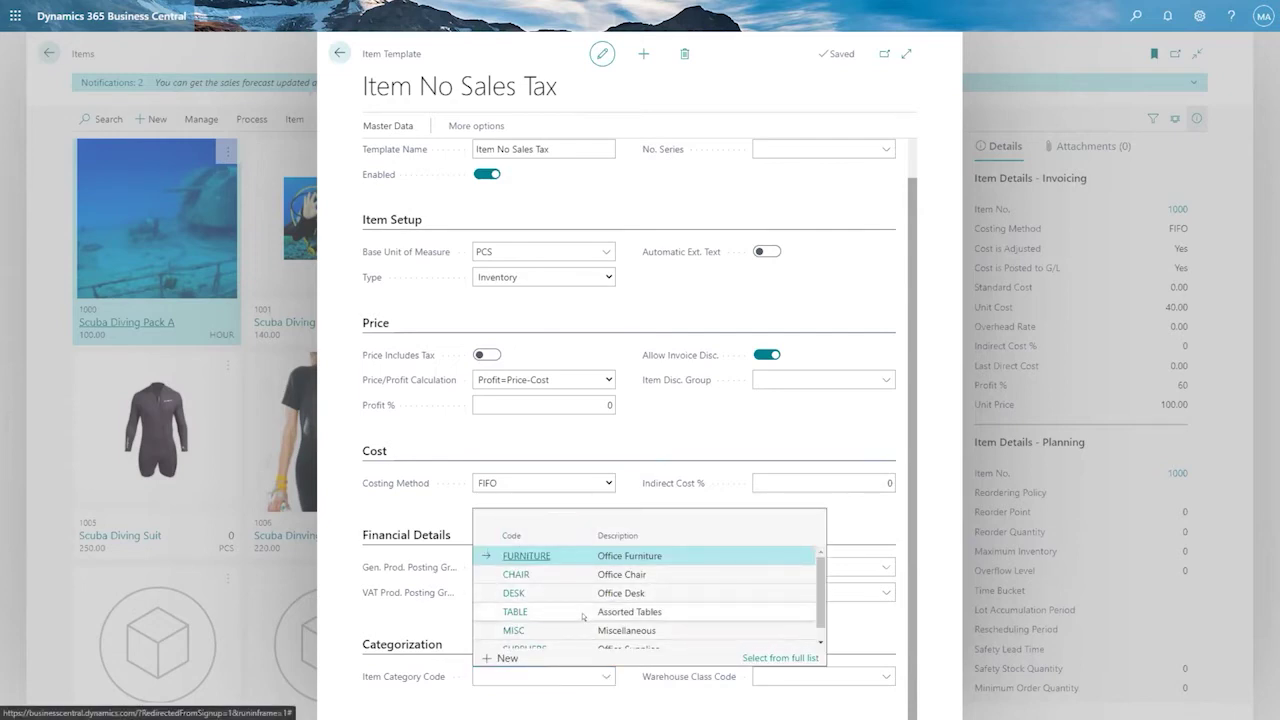
pyautogui.click(586, 447)
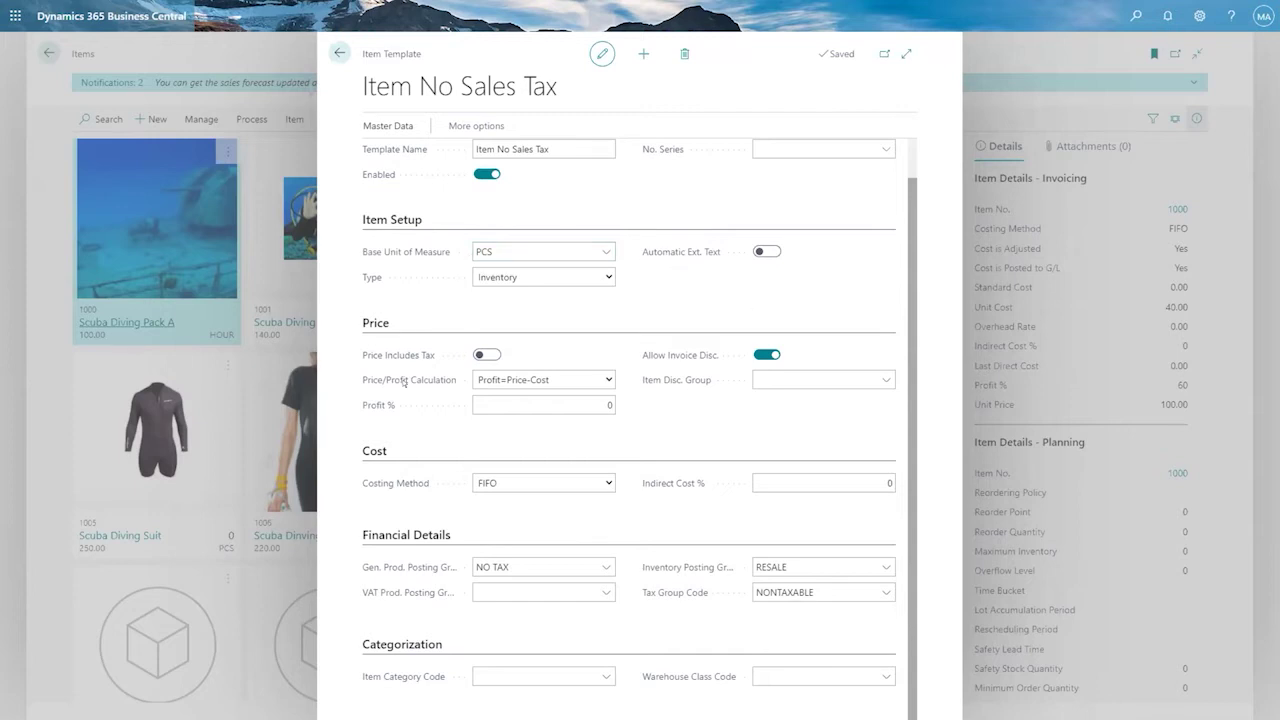
pyautogui.scroll(2, 550, 277)
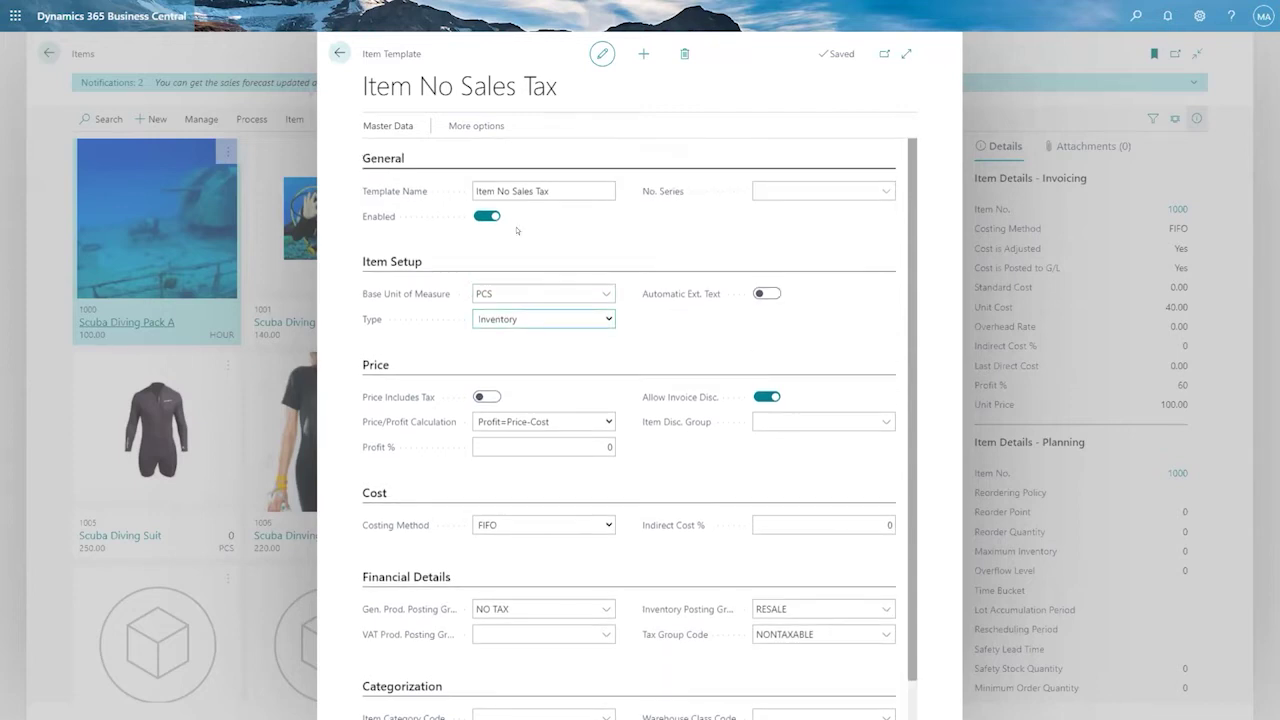
pyautogui.click(340, 53)
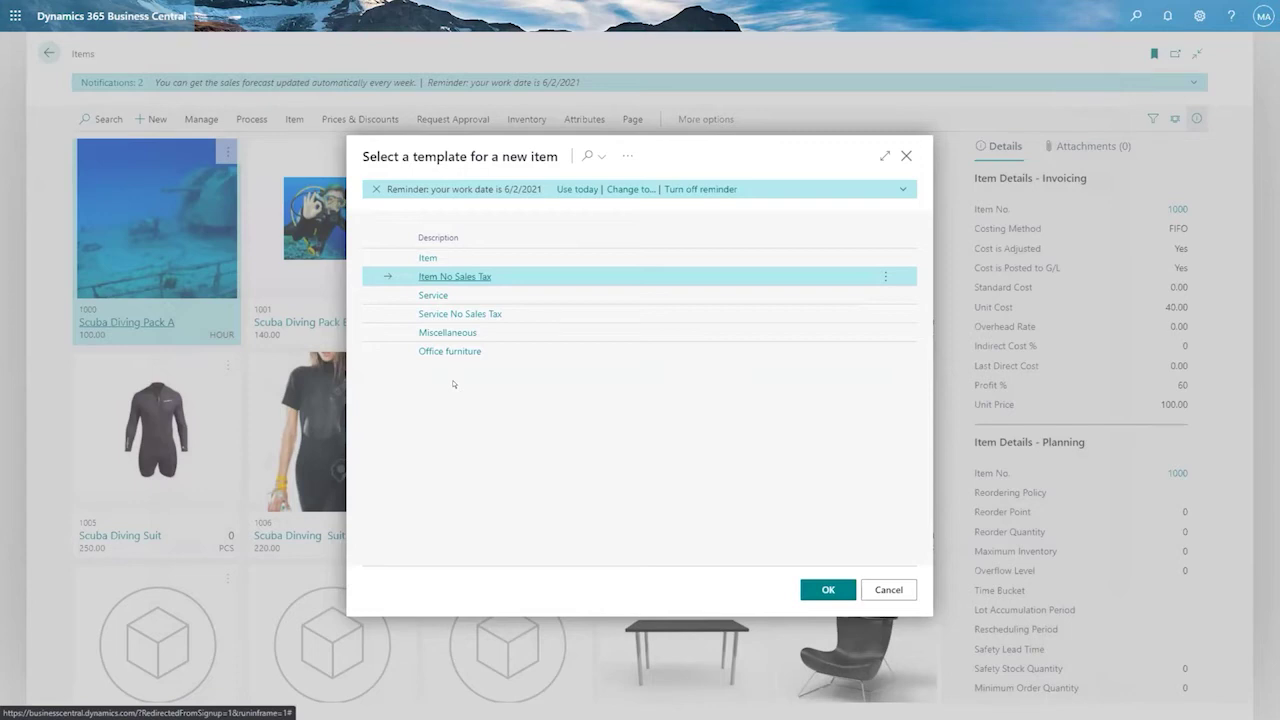
# Create a new item from the Item template and expand its Costs & Posting and Prices & Sales sections
pyautogui.click(517, 258)
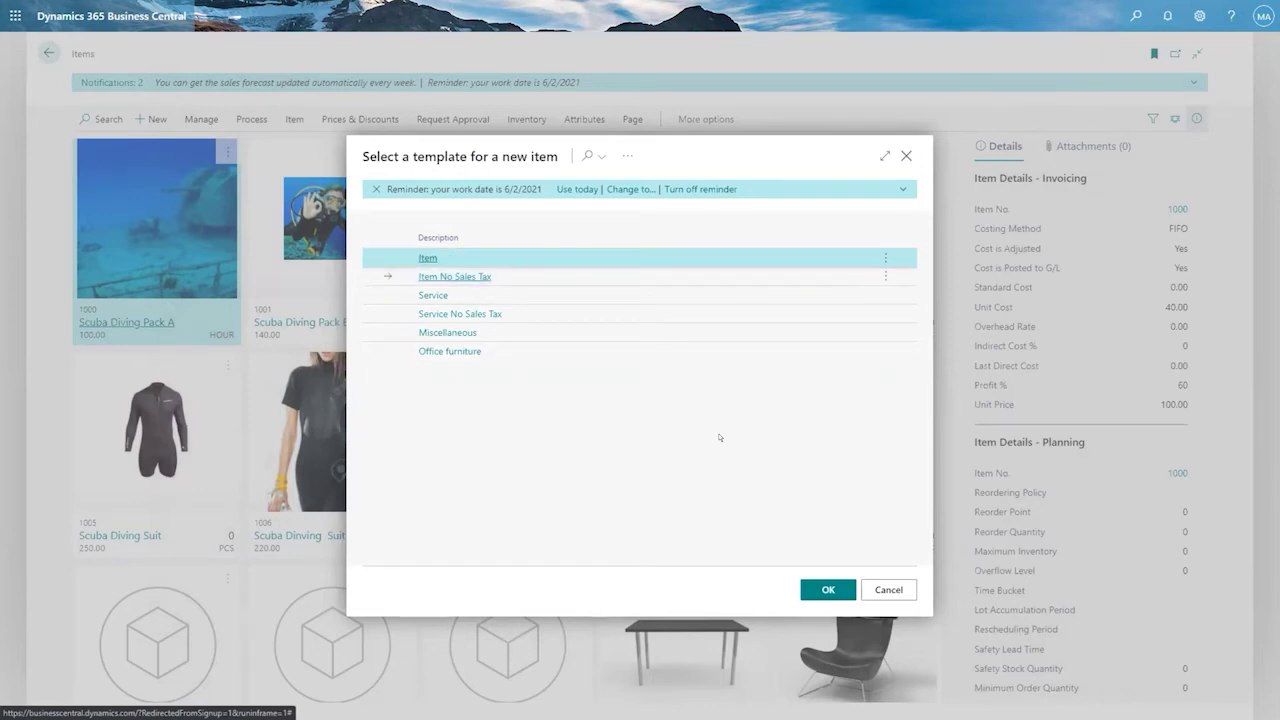
pyautogui.click(825, 589)
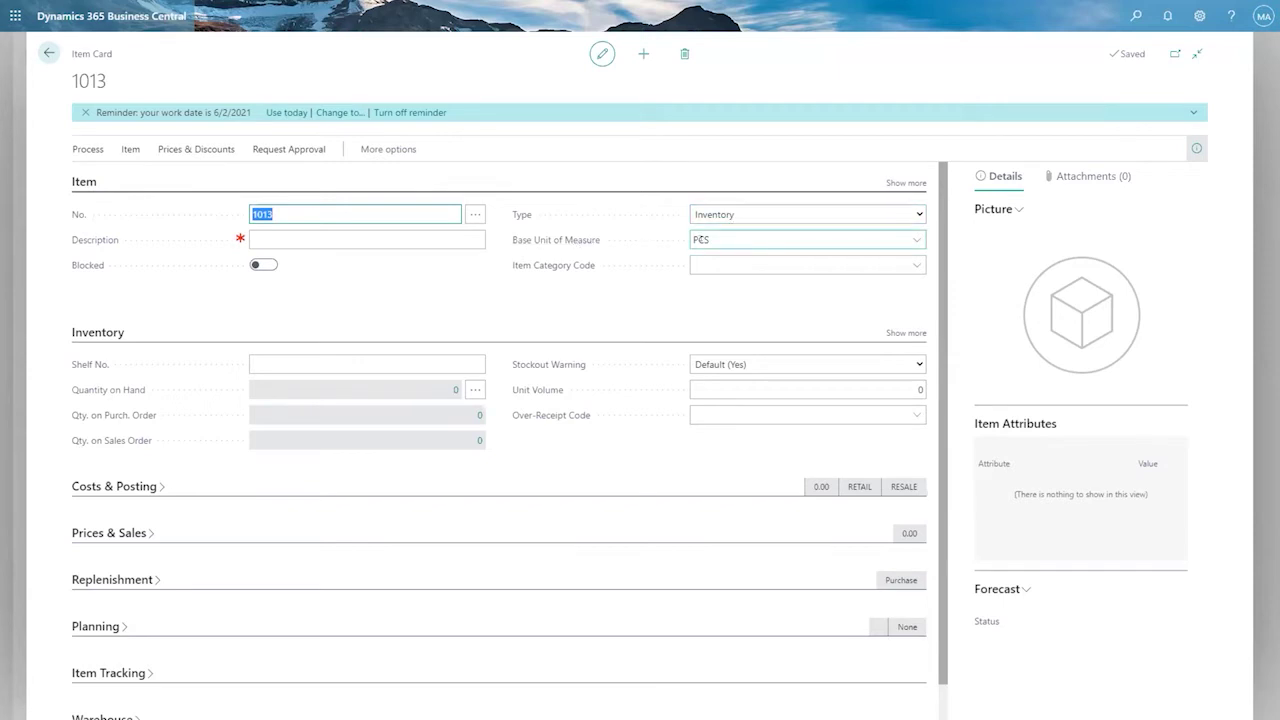
pyautogui.click(368, 236)
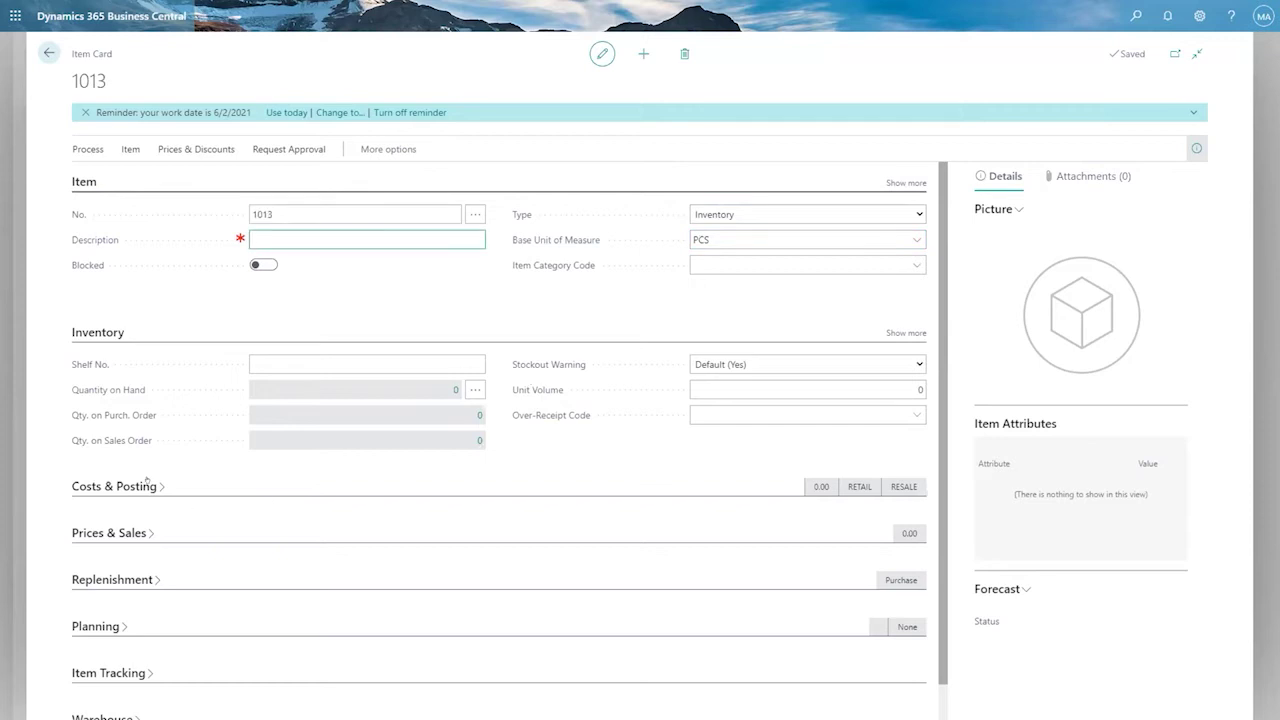
pyautogui.scroll(-1, 160, 470)
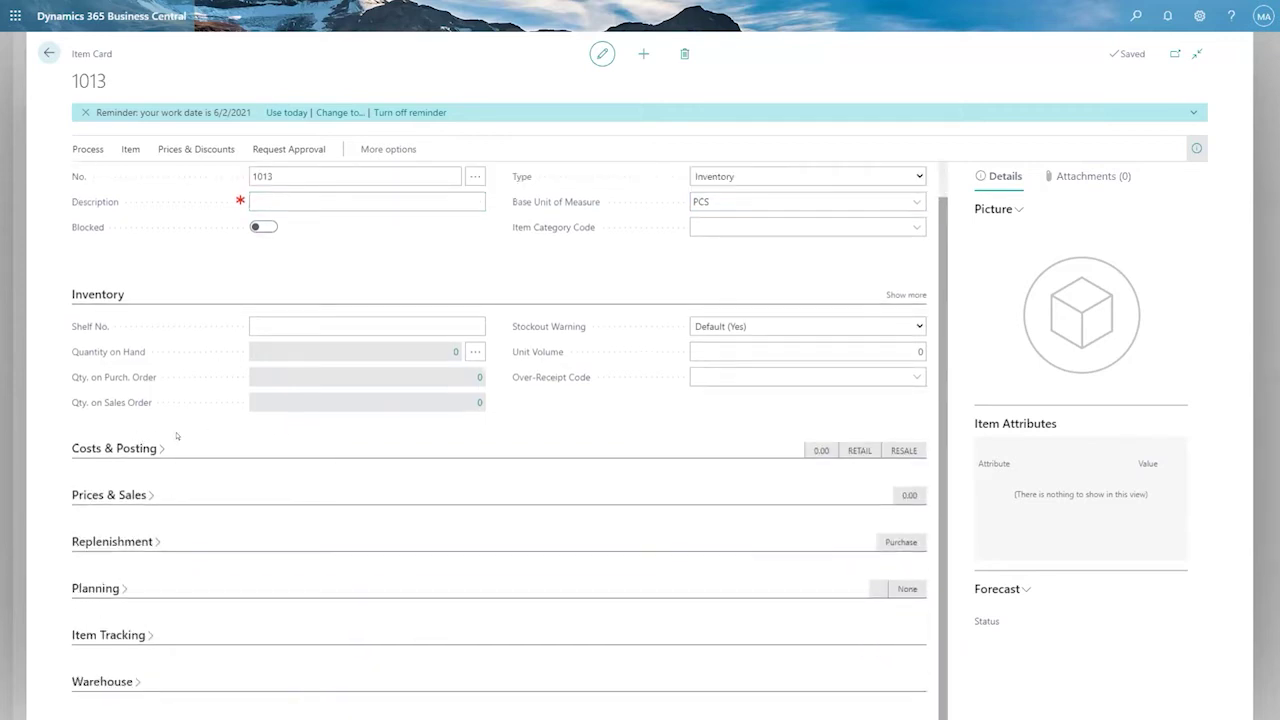
pyautogui.click(177, 440)
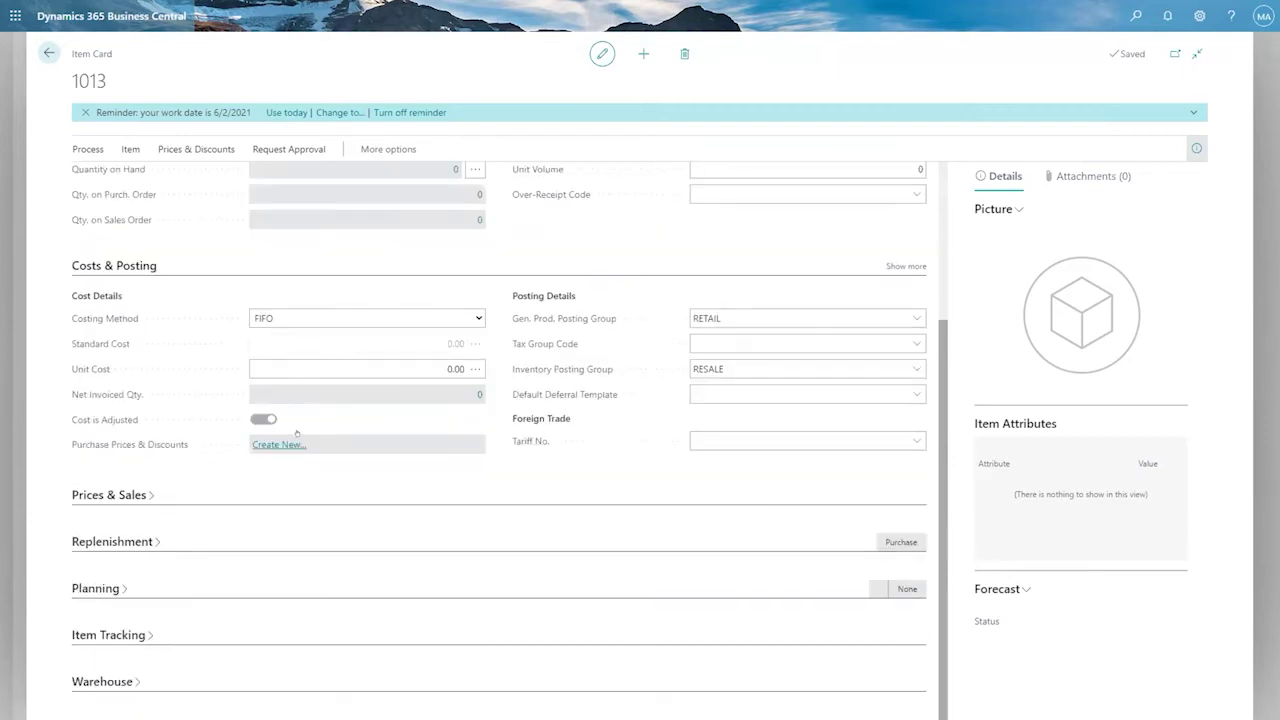
pyautogui.click(136, 494)
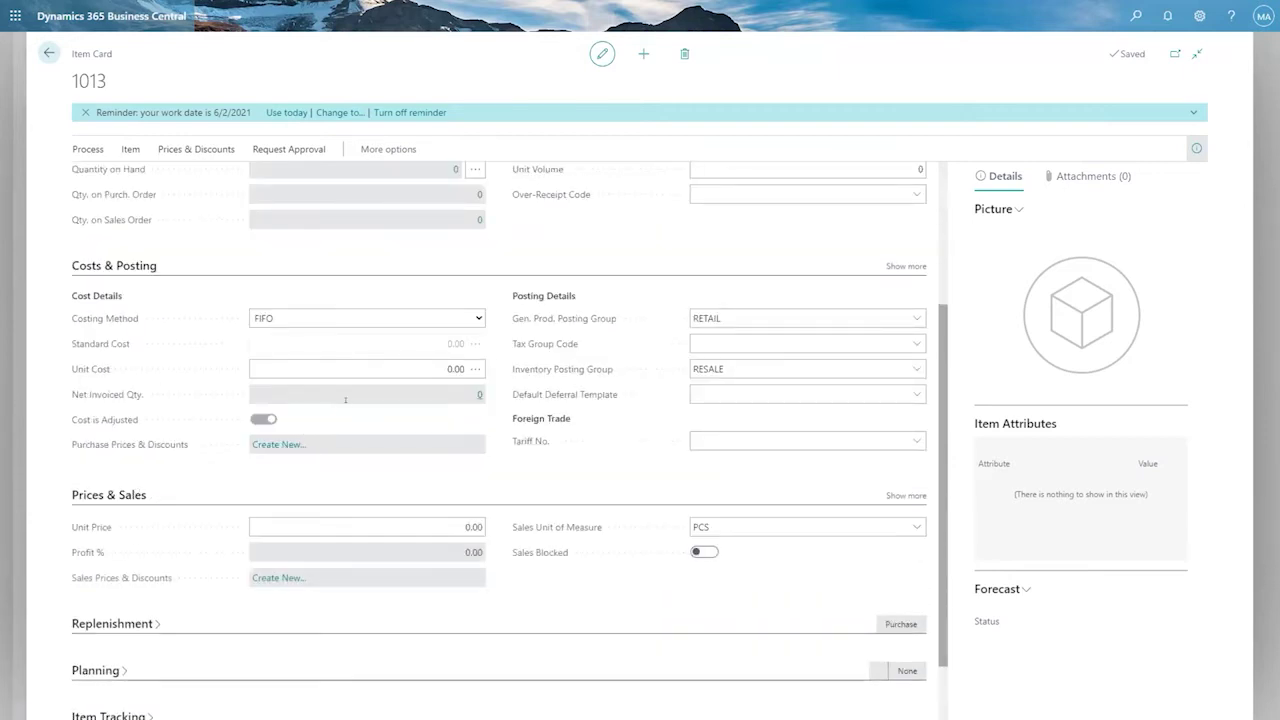
pyautogui.scroll(5, 345, 400)
# Set the new item's description to Coca Cola and review the available item types
pyautogui.click(285, 240)
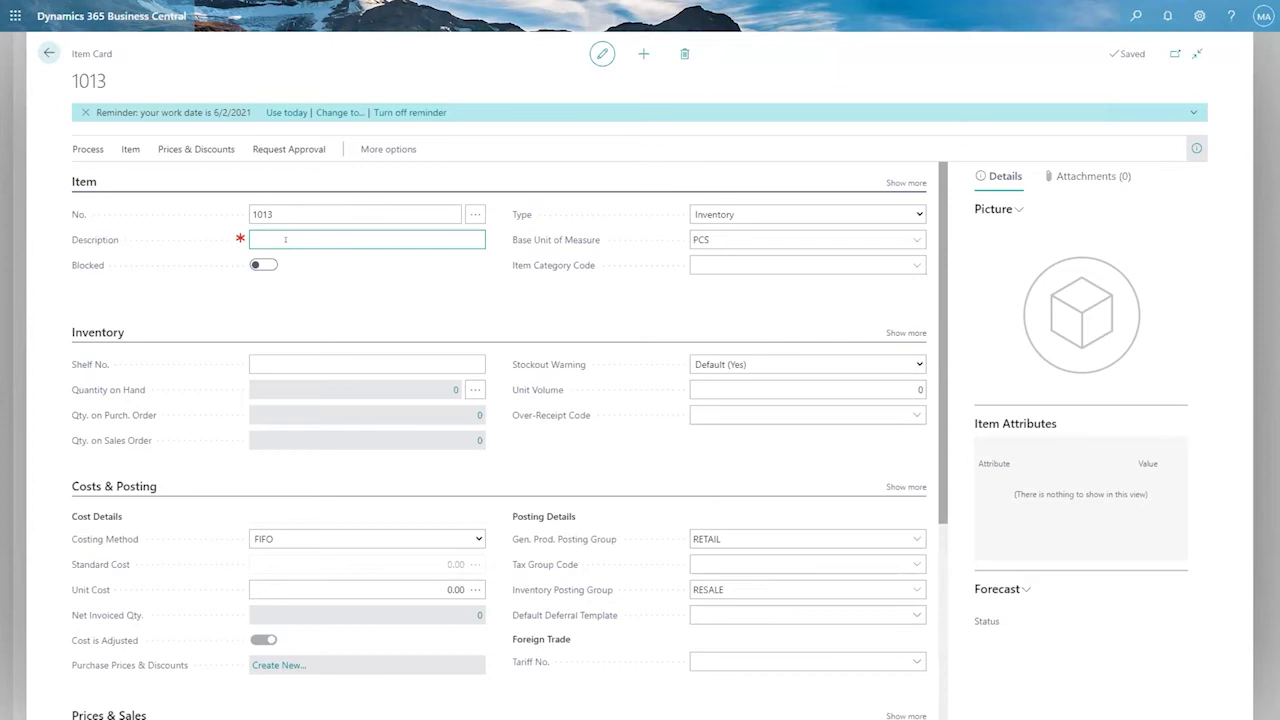
pyautogui.write('WEBINAR ITEM')
pyautogui.doubleClick(284, 240)
pyautogui.press('BackSpace')
pyautogui.press('BackSpace')
pyautogui.press('BackSpace')
pyautogui.press('BackSpace')
pyautogui.press('BackSpace')
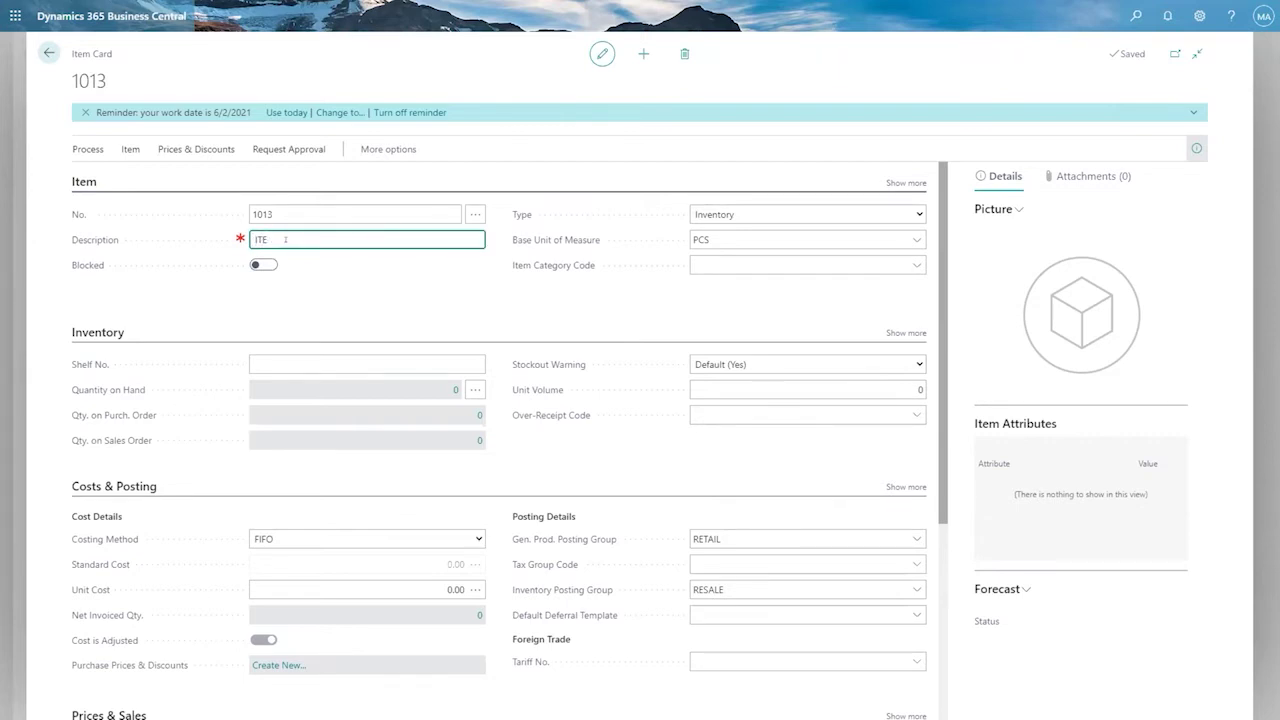
pyautogui.write('cocoa')
pyautogui.press('BackSpace')
pyautogui.press('BackSpace')
pyautogui.press('BackSpace')
pyautogui.press('BackSpace')
pyautogui.press('BackSpace')
pyautogui.write('coca')
pyautogui.press('BackSpace')
pyautogui.press('BackSpace')
pyautogui.press('BackSpace')
pyautogui.press('BackSpace')
pyautogui.write('Coca Cola')
pyautogui.press('Tab')
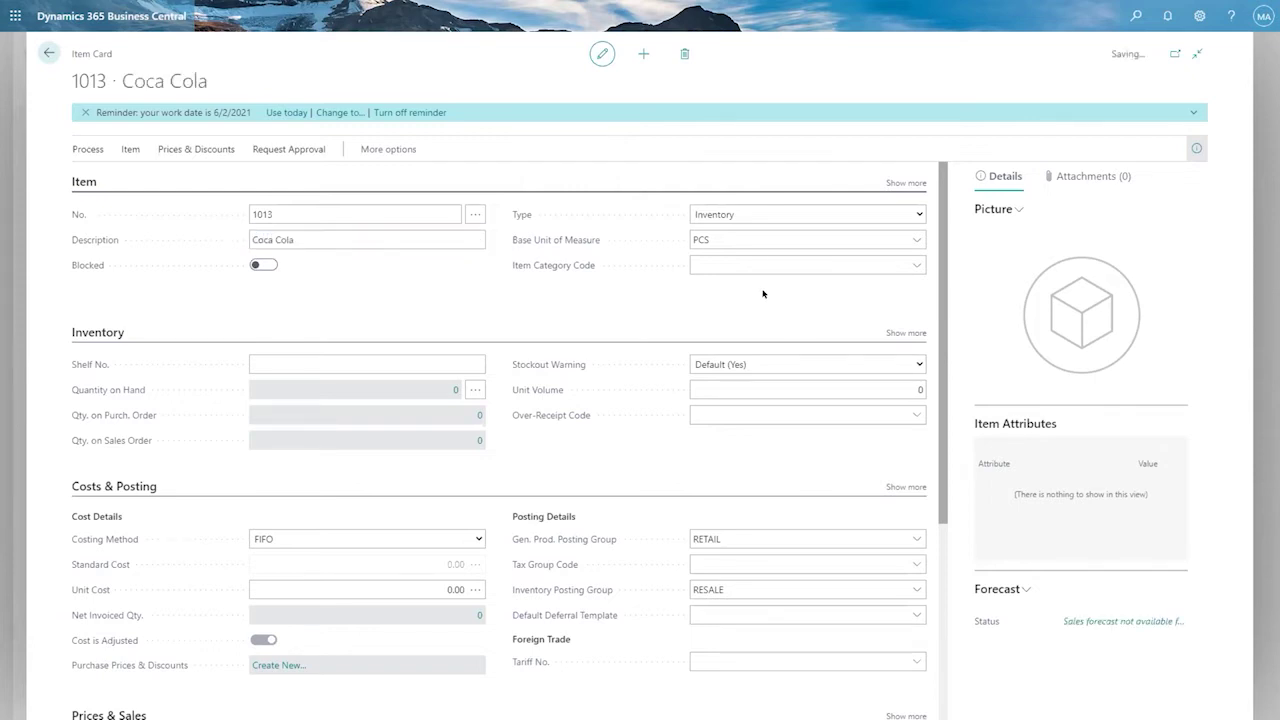
pyautogui.click(712, 212)
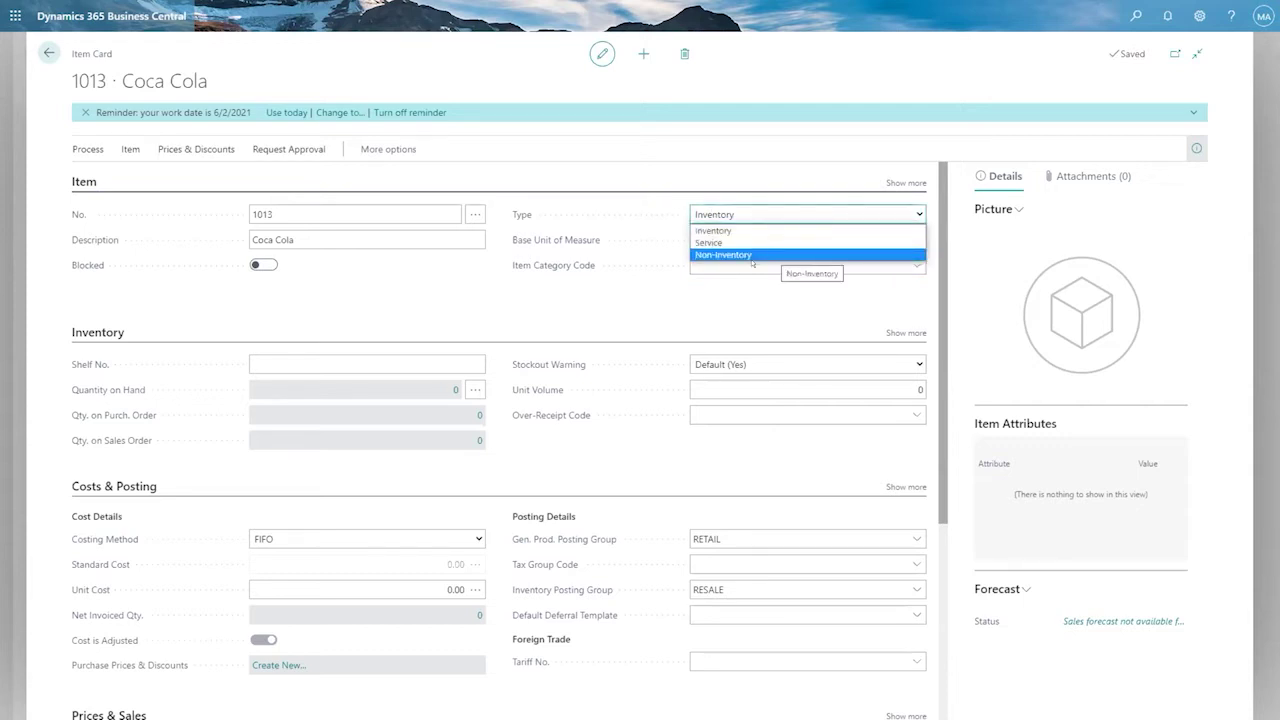
pyautogui.click(600, 303)
# Start importing a picture for the item and browse to the Saved Pictures folder
pyautogui.click(1012, 210)
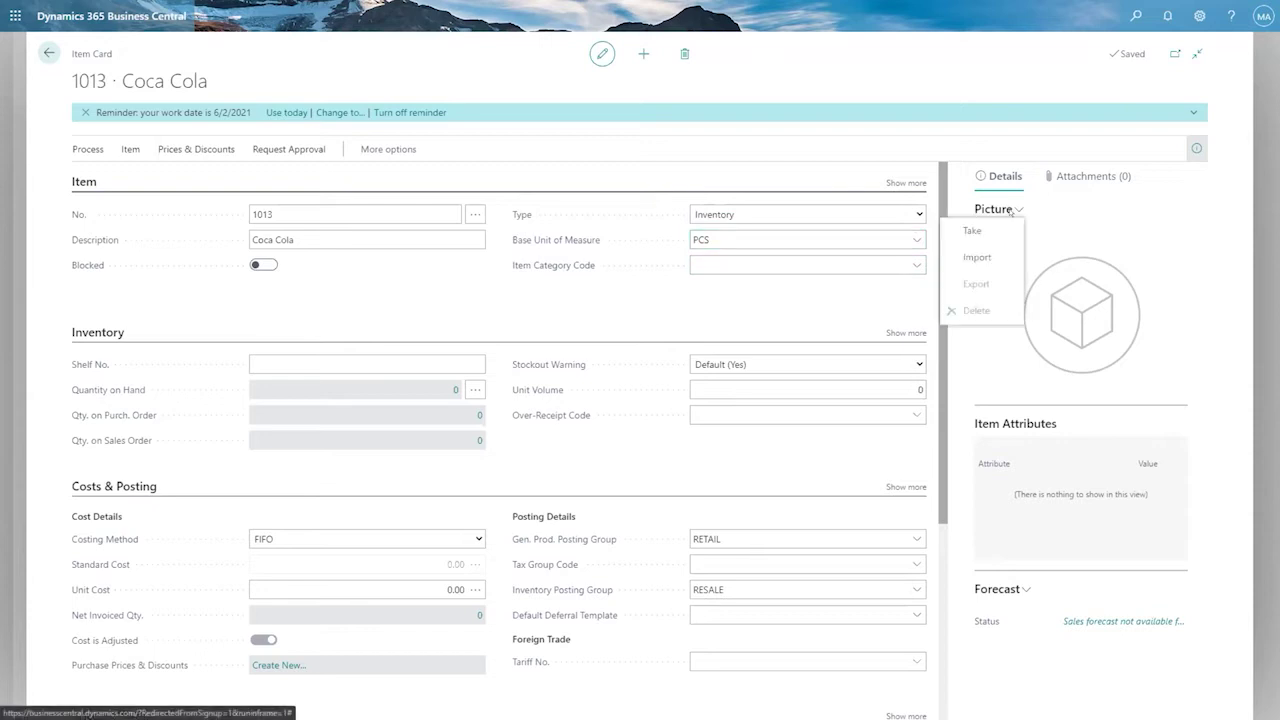
pyautogui.click(977, 257)
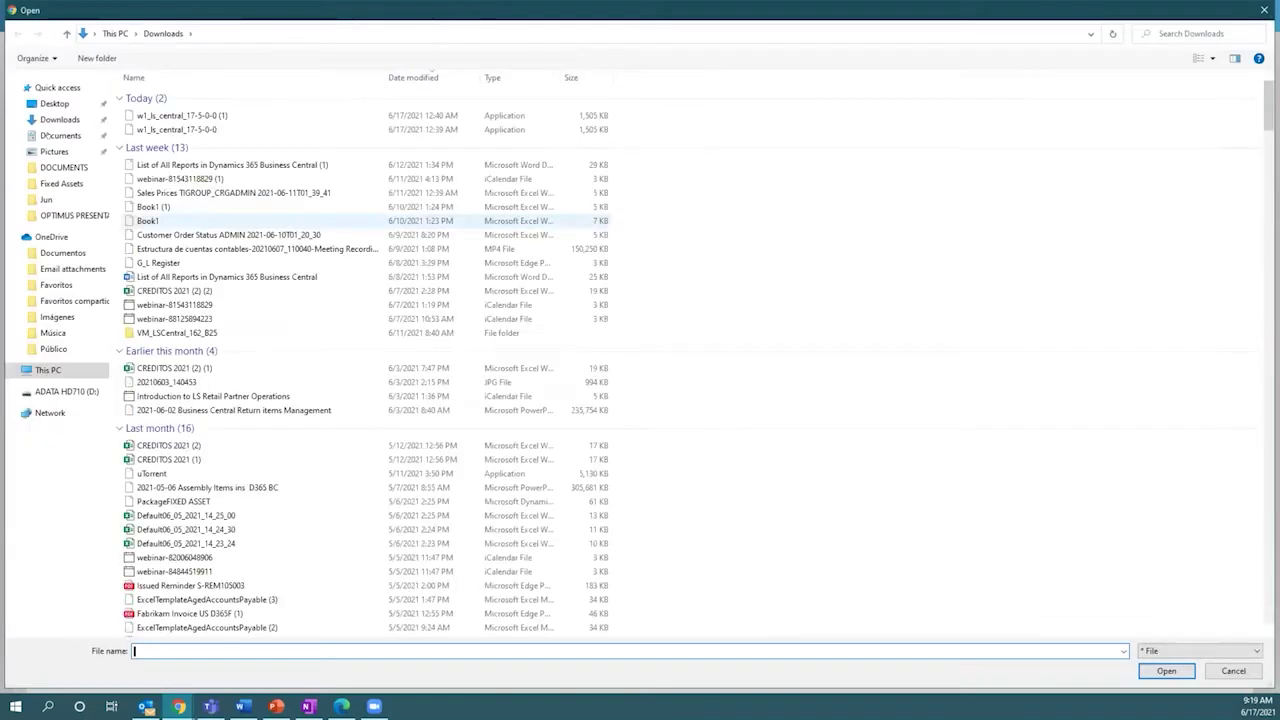
pyautogui.click(58, 135)
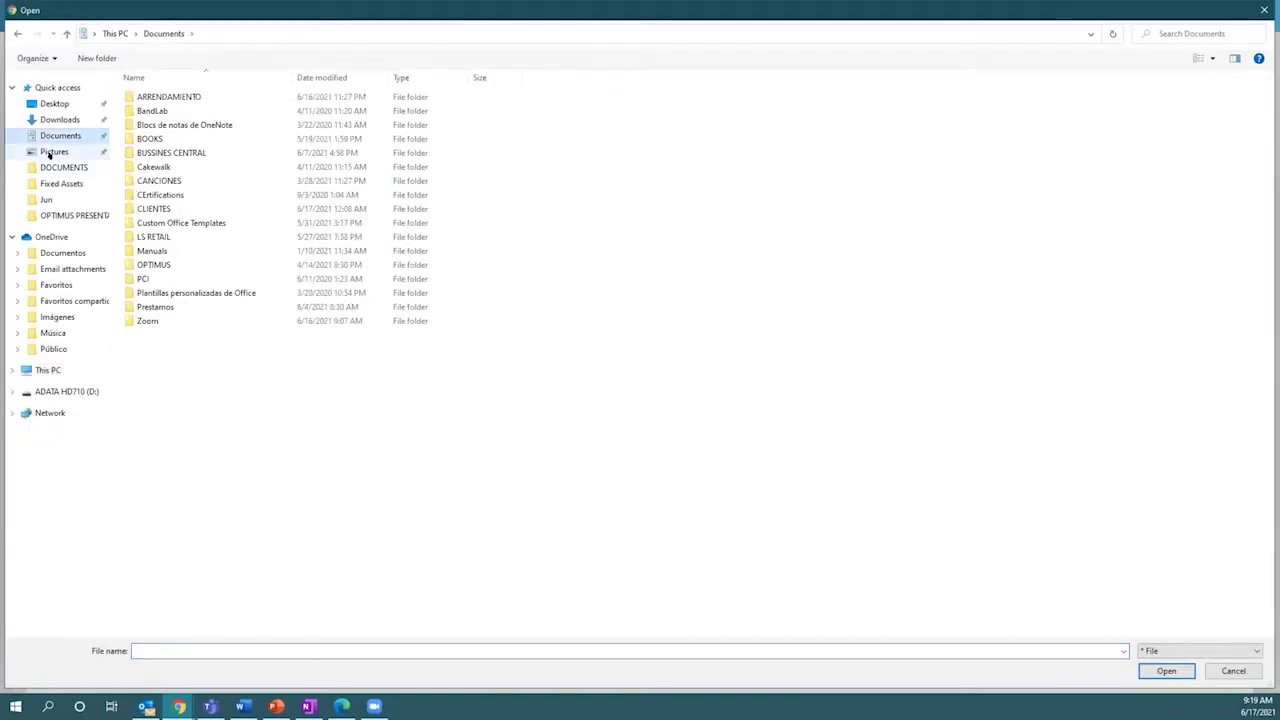
pyautogui.click(52, 151)
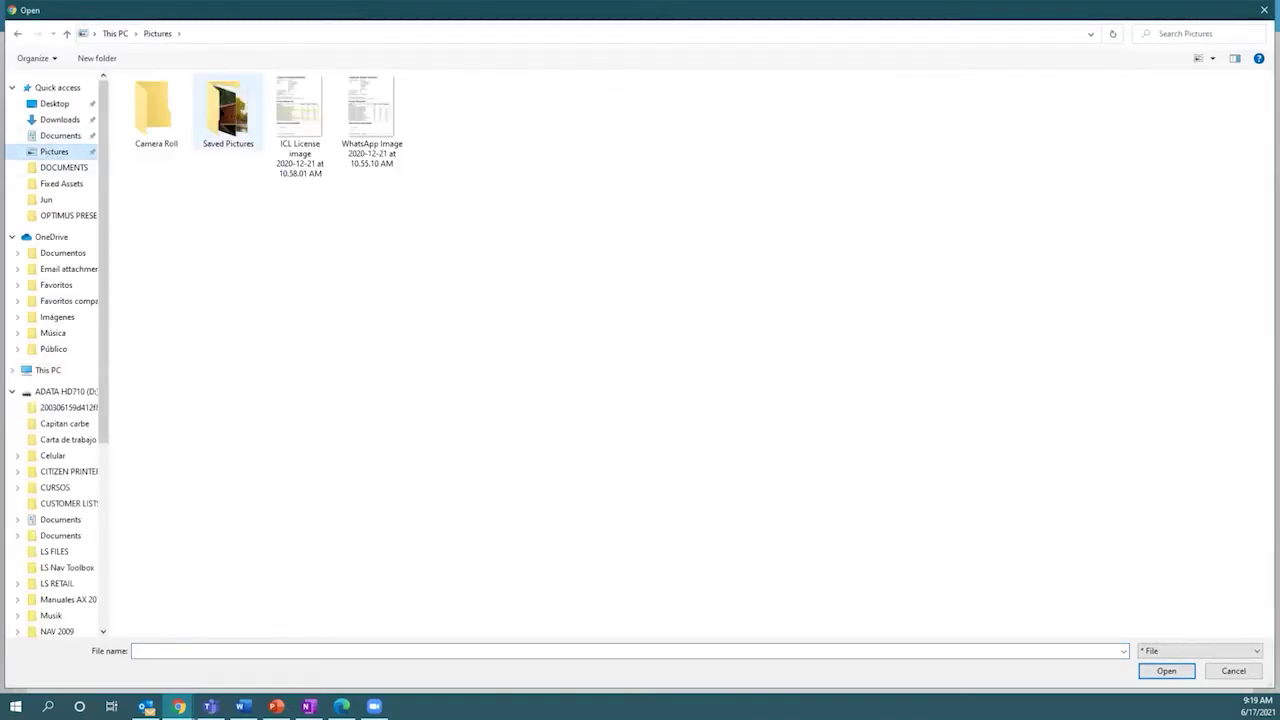
pyautogui.click(212, 116)
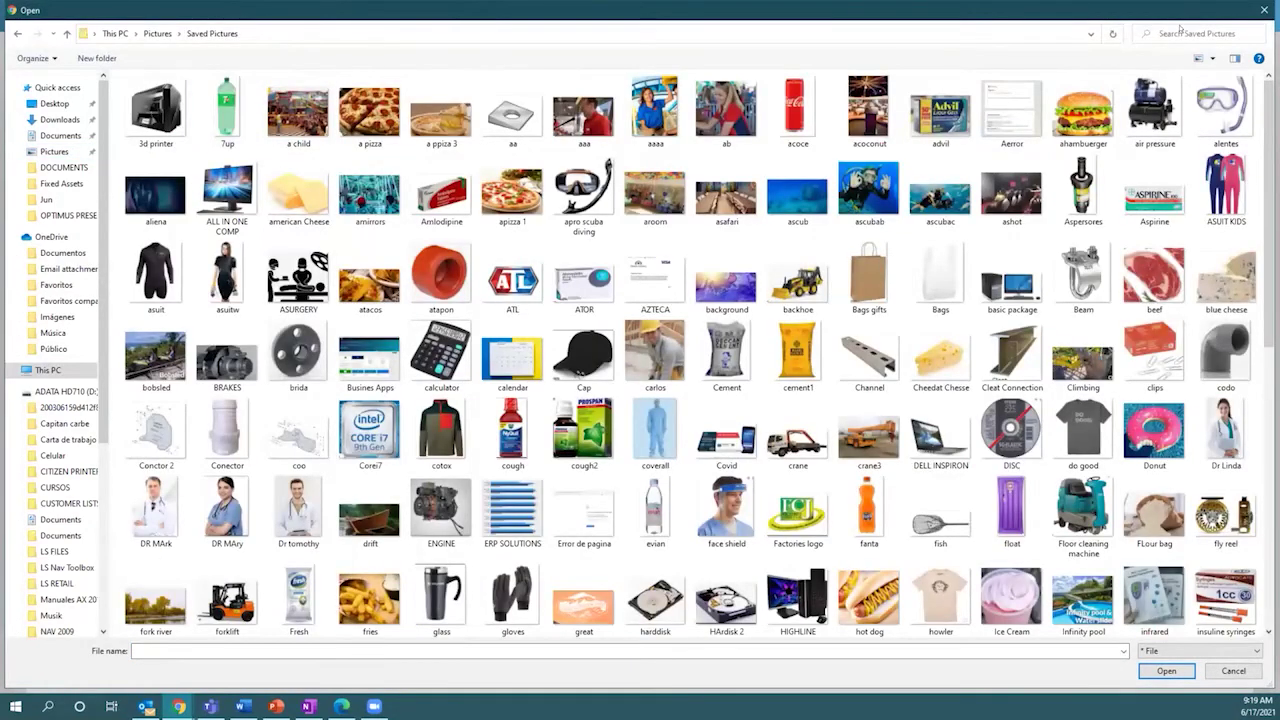
# Search the Saved Pictures folder for coca and clear the search
pyautogui.click(1180, 30)
pyautogui.write('coca')
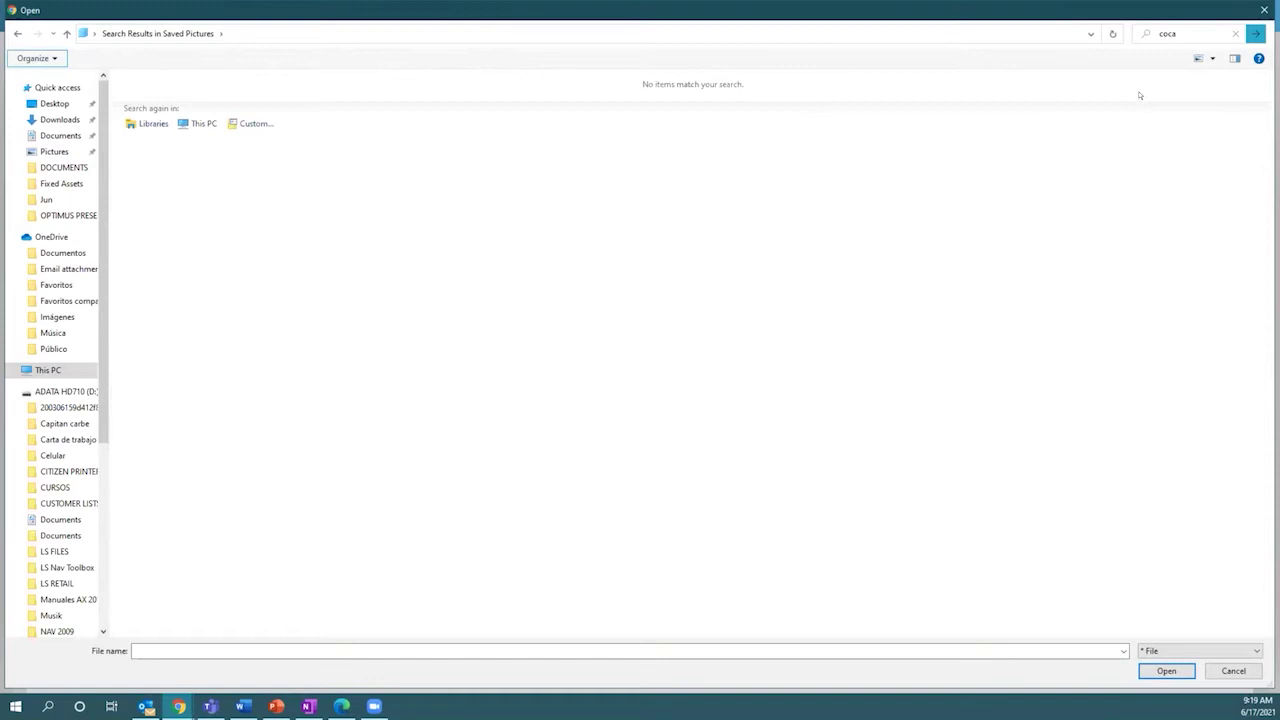
pyautogui.click(1198, 27)
pyautogui.press('BackSpace')
pyautogui.press('BackSpace')
pyautogui.press('BackSpace')
pyautogui.press('BackSpace')
pyautogui.press('Return')
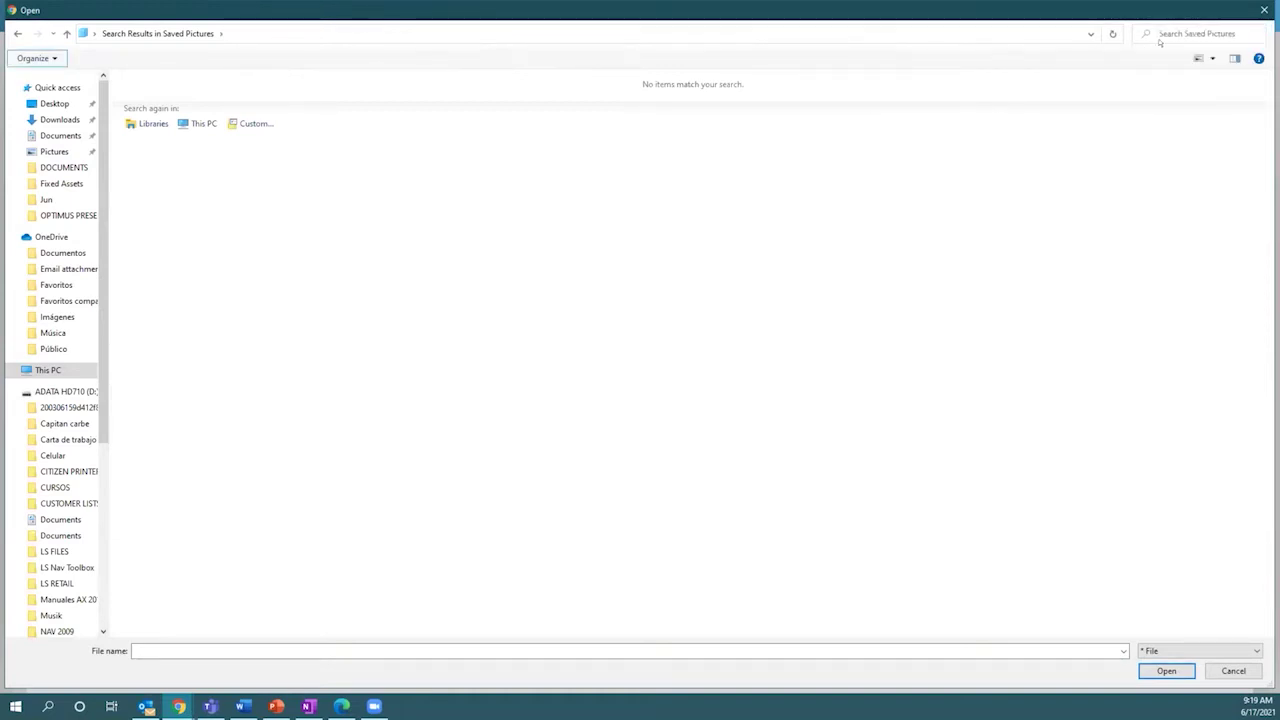
# Import the acoce image from the Saved Pictures folder as the item's picture
pyautogui.click(53, 151)
pyautogui.doubleClick(222, 115)
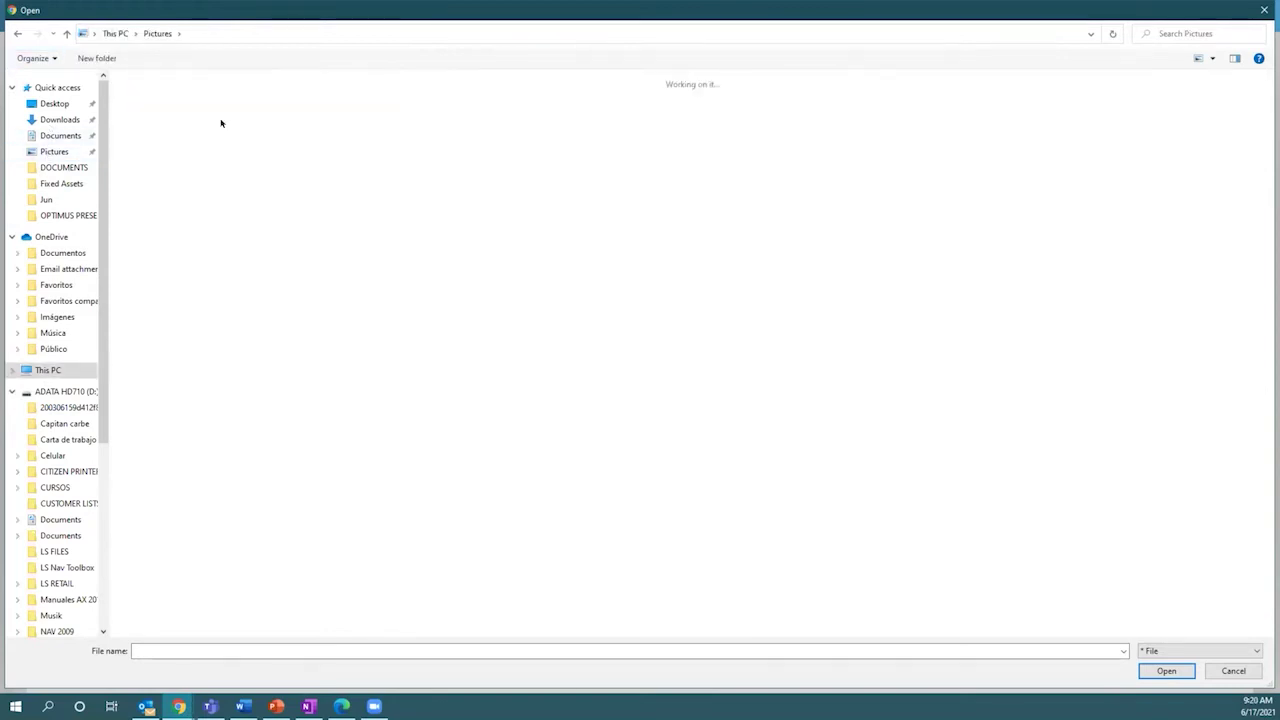
pyautogui.click(797, 112)
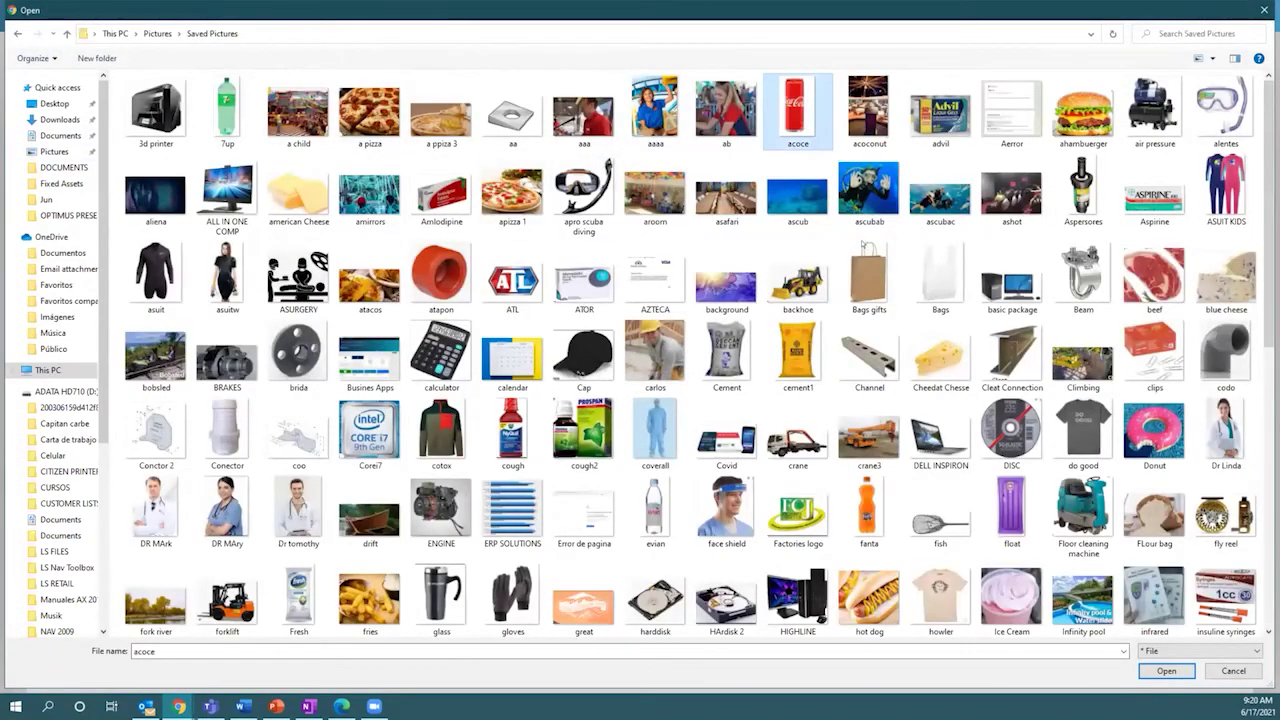
pyautogui.click(1166, 670)
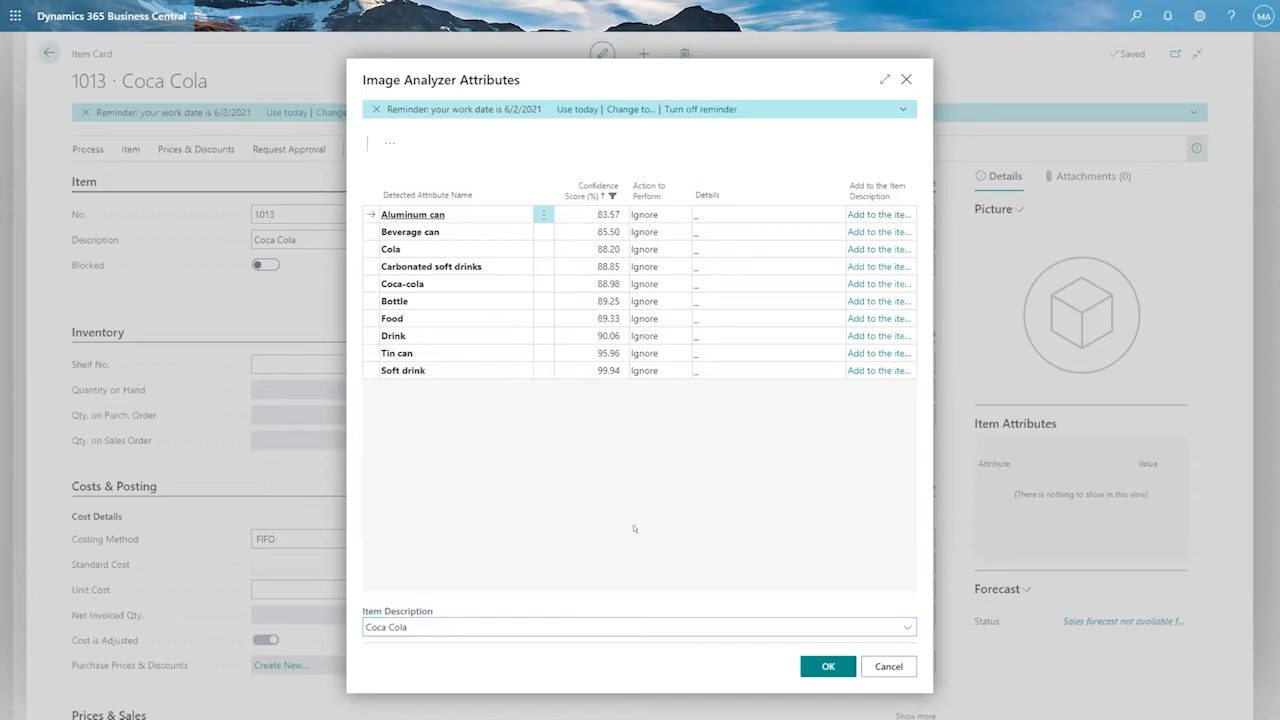
# Set the action for the detected Tin can attribute to Use as attribute
pyautogui.click(650, 283)
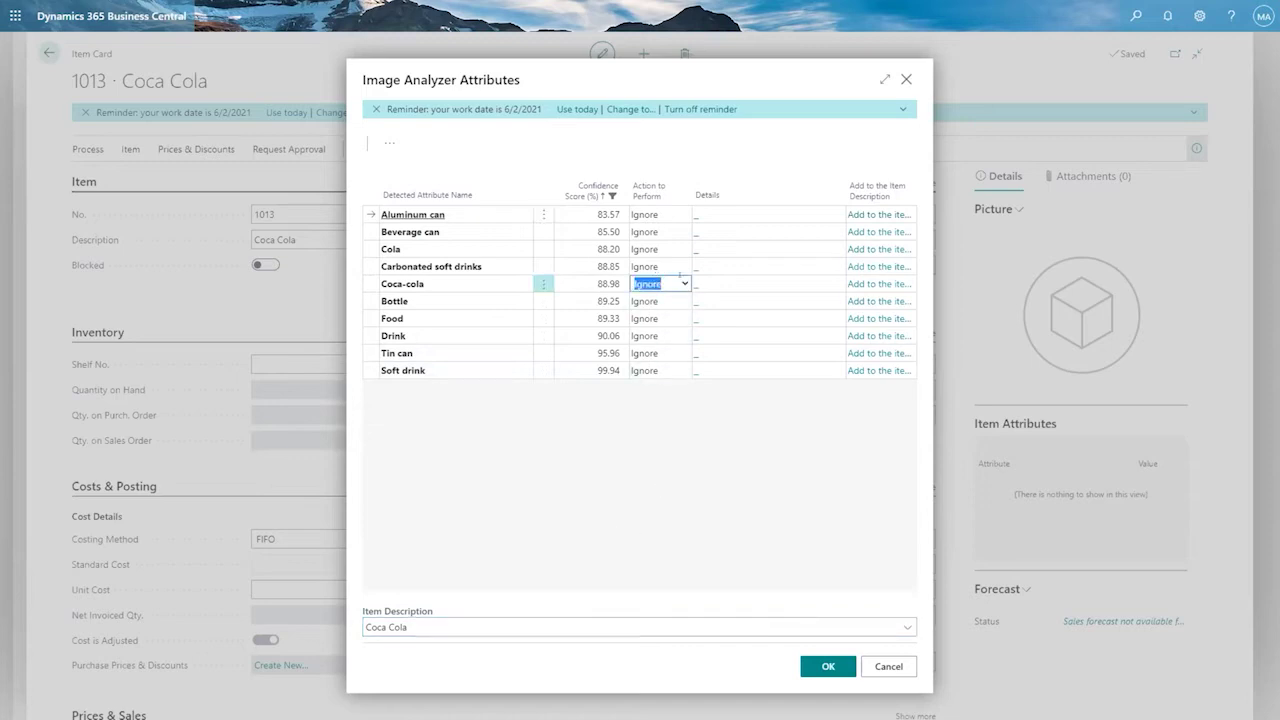
pyautogui.click(670, 298)
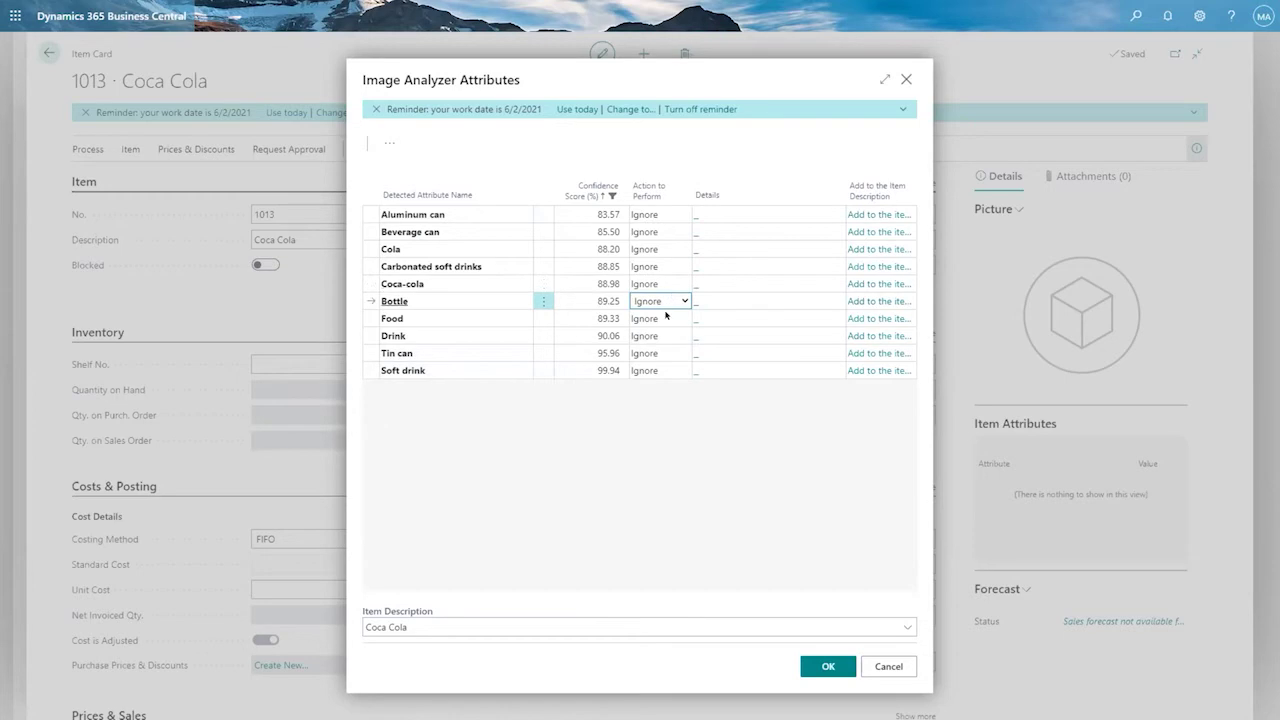
pyautogui.click(678, 355)
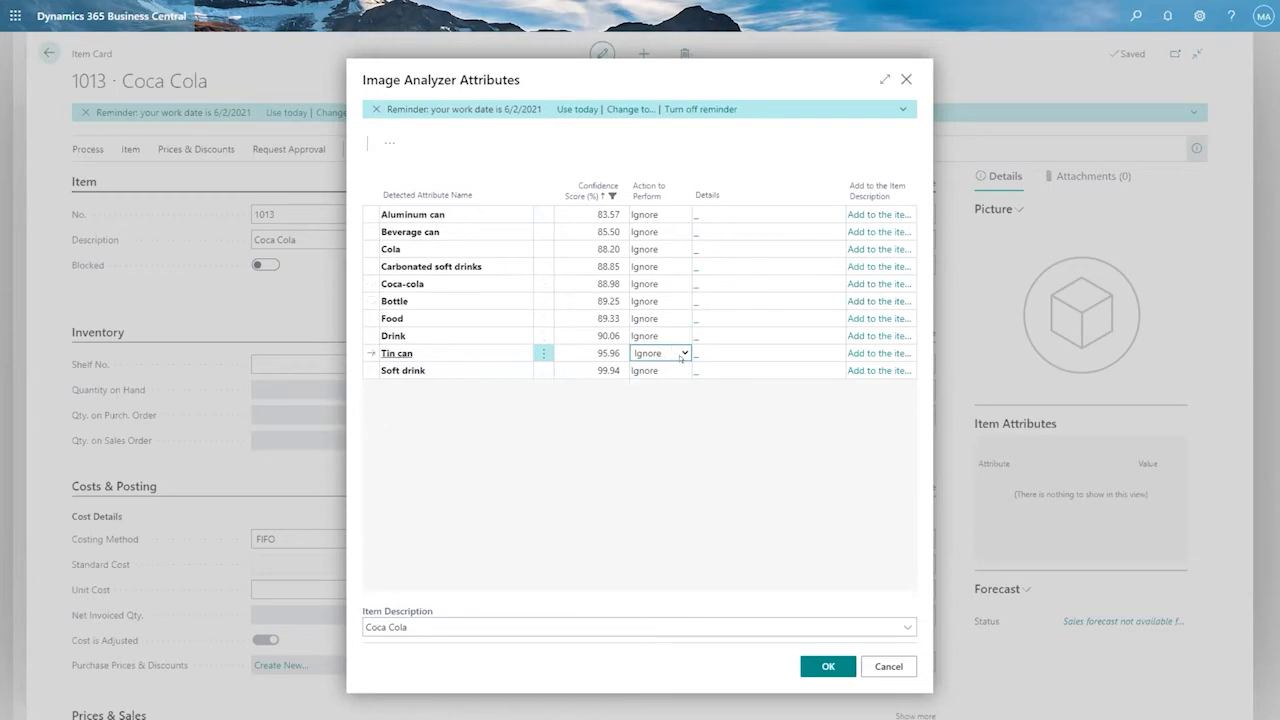
pyautogui.click(680, 355)
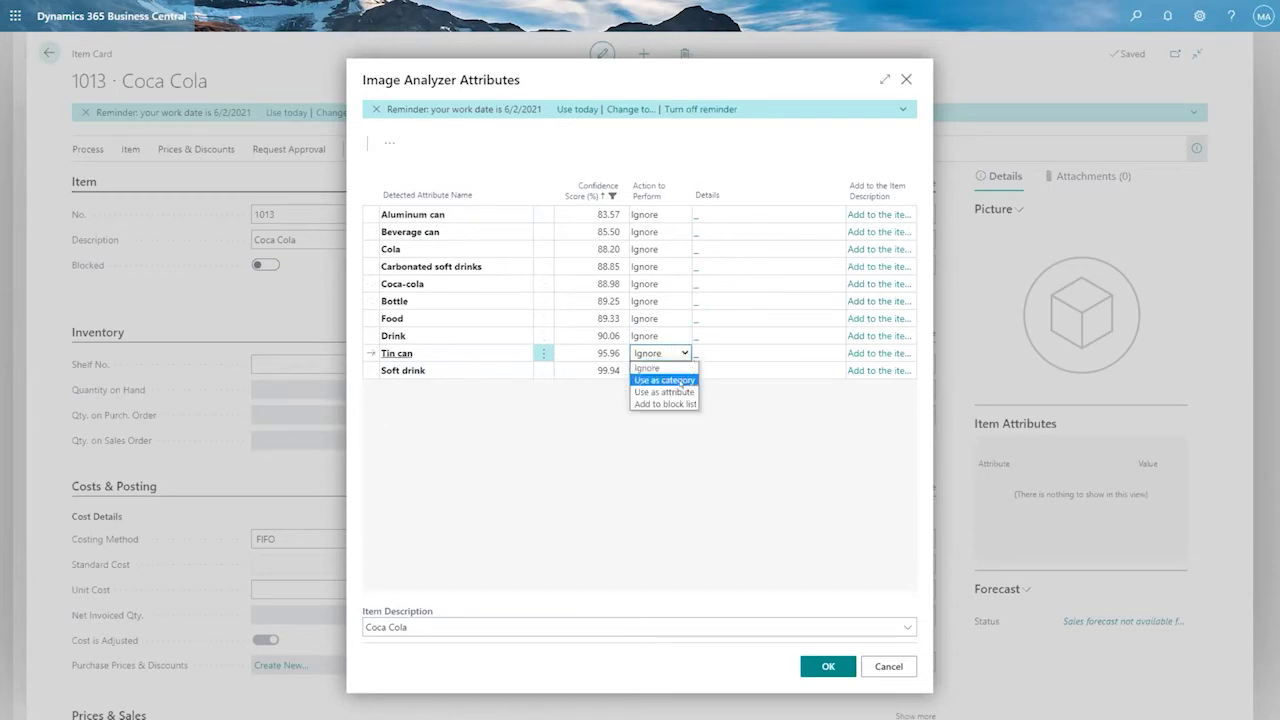
pyautogui.click(665, 392)
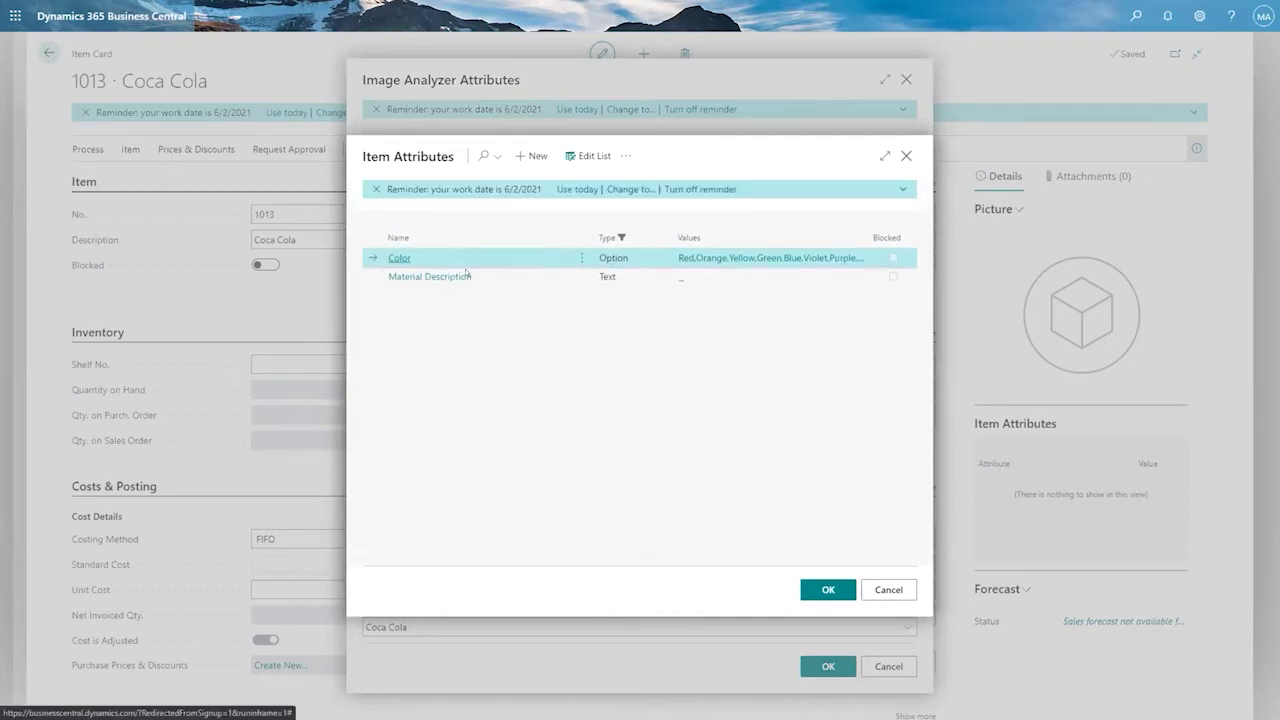
# Create a new item attribute named Package and assign it to the detected Tin can value
pyautogui.click(530, 157)
pyautogui.write('Fackage')
pyautogui.press('Tab')
pyautogui.click(634, 294)
pyautogui.click(339, 52)
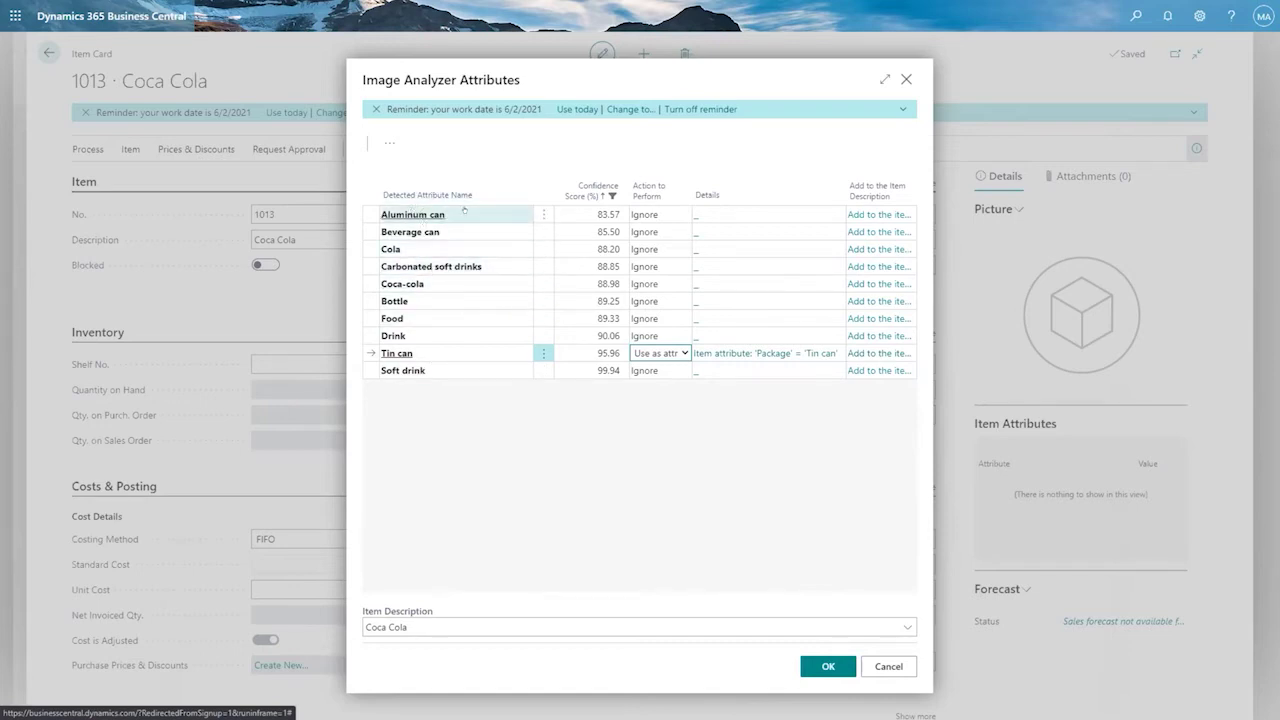
# Apply the image-detected Package attribute with value Tin can to the Coca Cola item and open its item attribute values
pyautogui.click(637, 444)
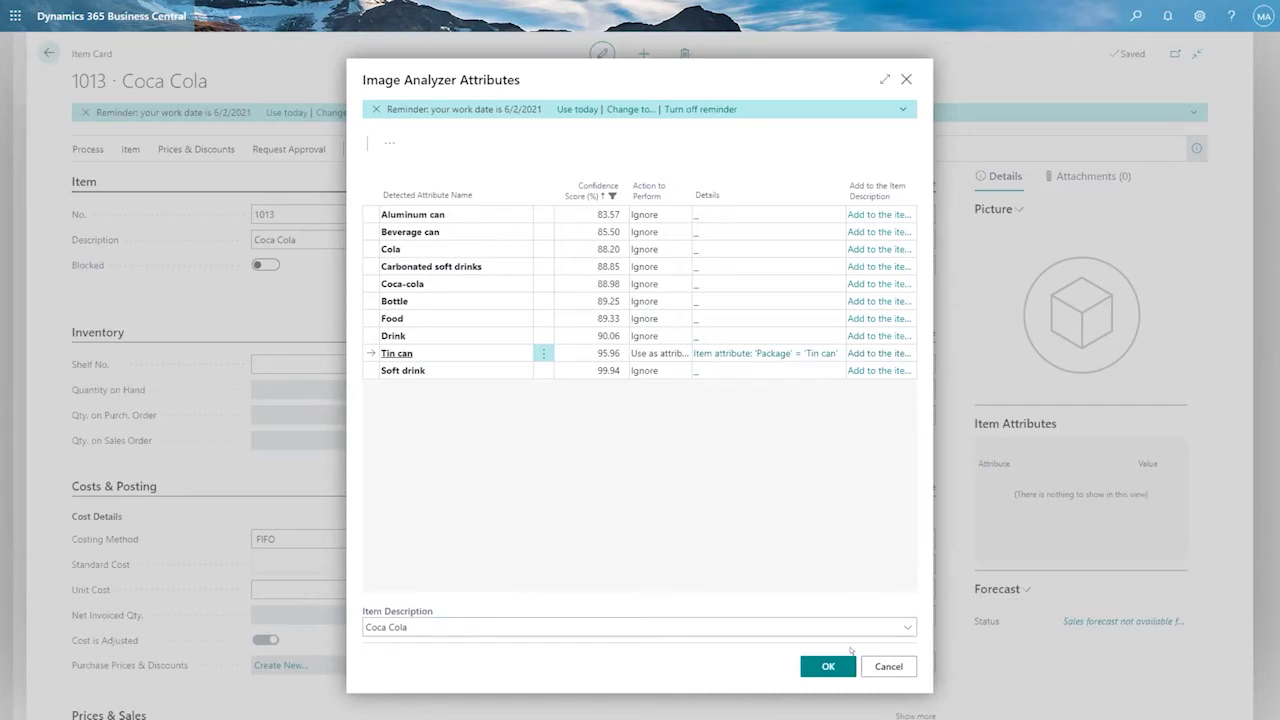
pyautogui.click(827, 662)
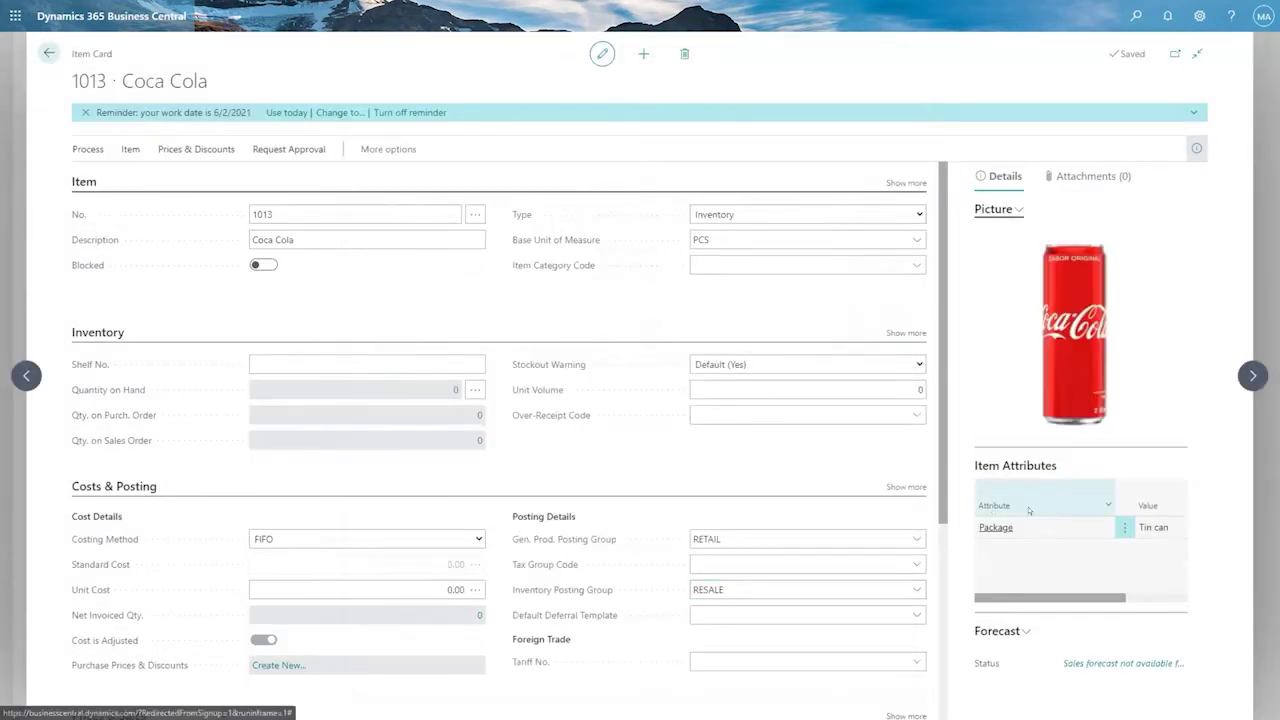
pyautogui.click(128, 148)
pyautogui.click(262, 178)
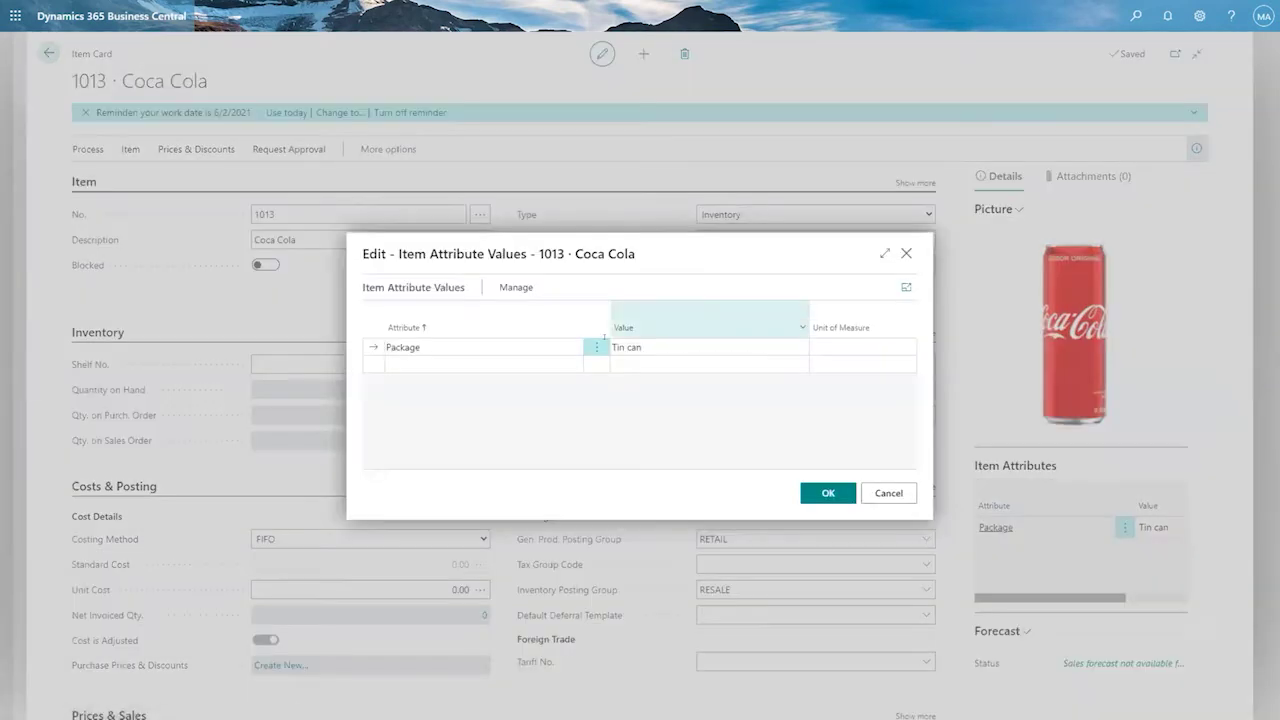
# From a new attribute line of the Coca Cola item, create an item attribute named BRAND
pyautogui.click(509, 362)
pyautogui.click(573, 364)
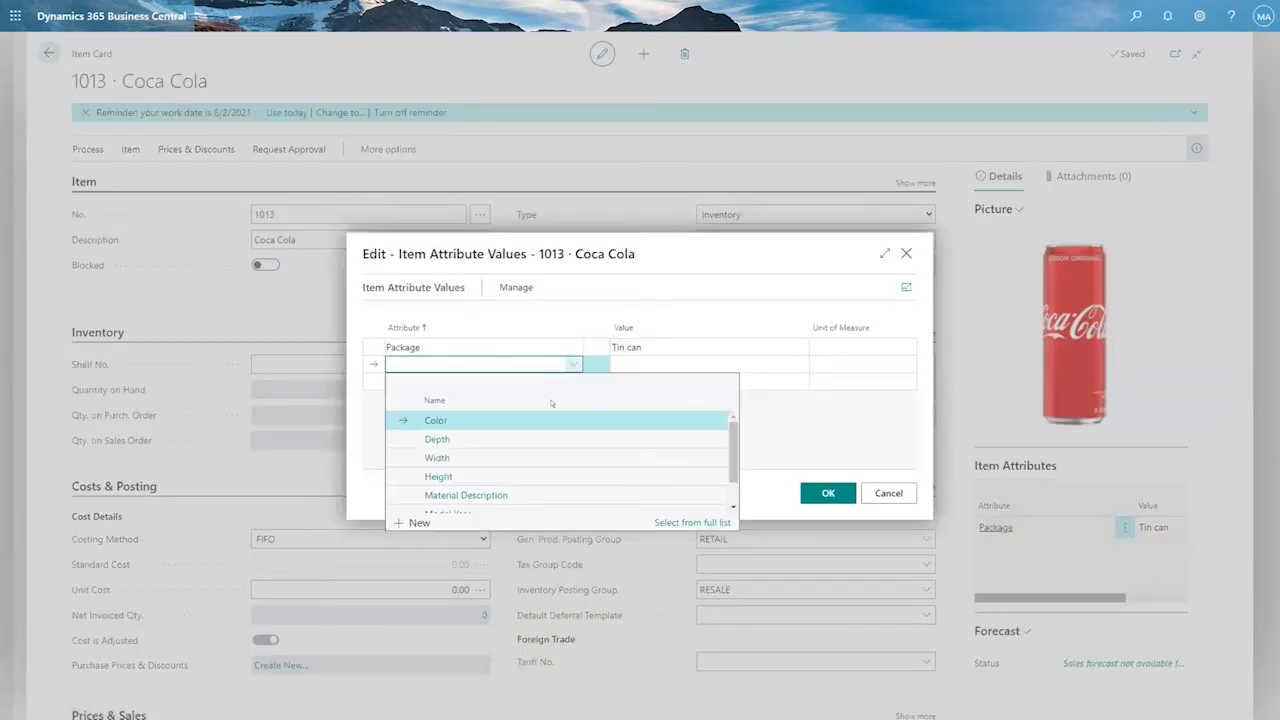
pyautogui.scroll(-2, 524, 462)
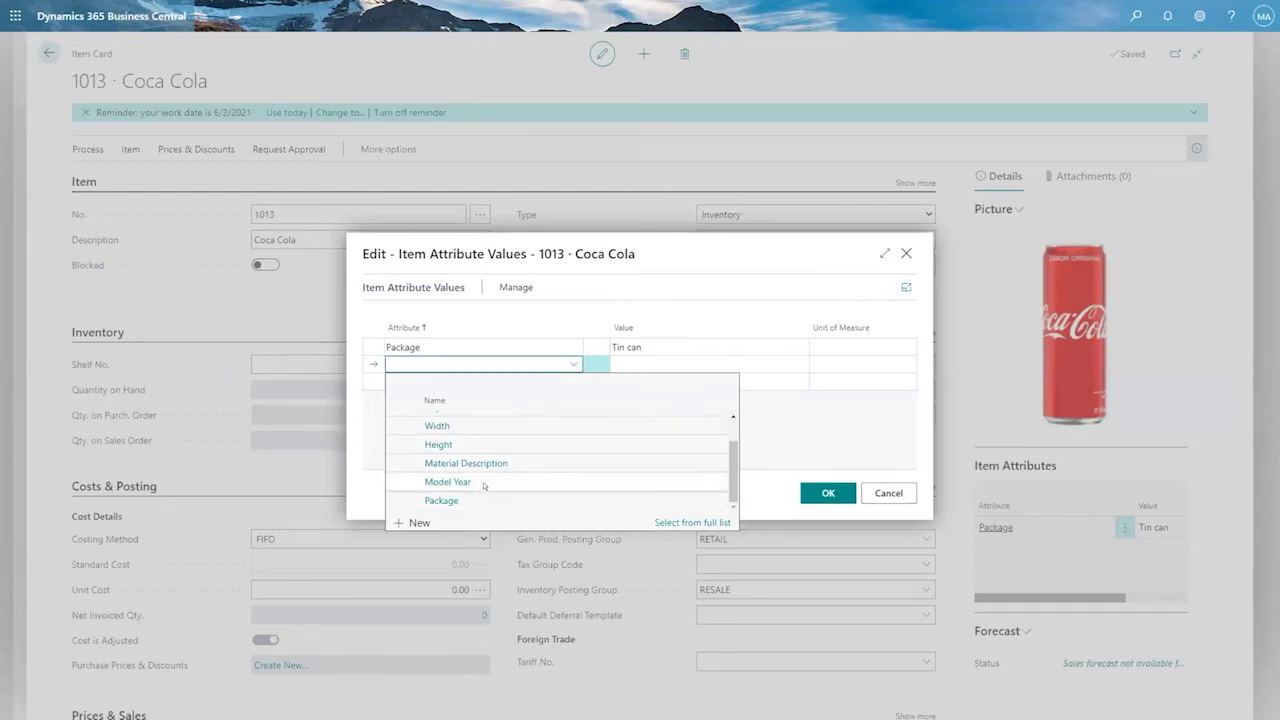
pyautogui.scroll(2, 497, 480)
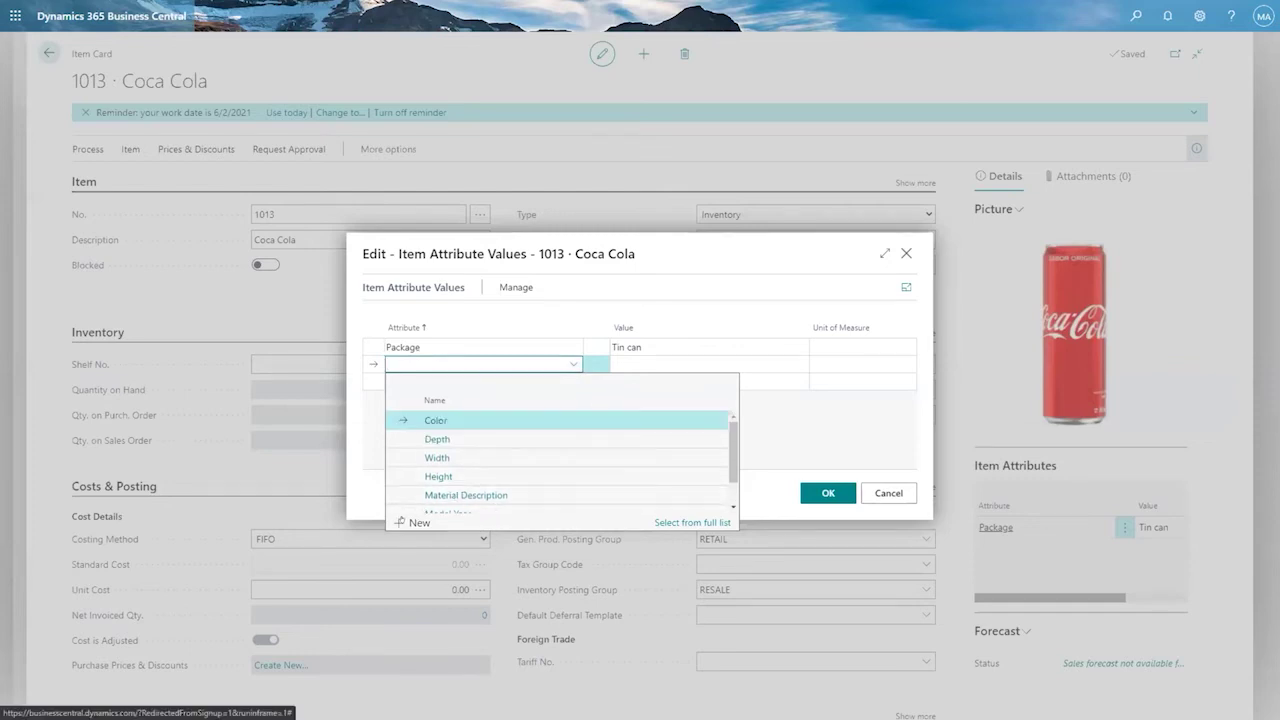
pyautogui.click(412, 522)
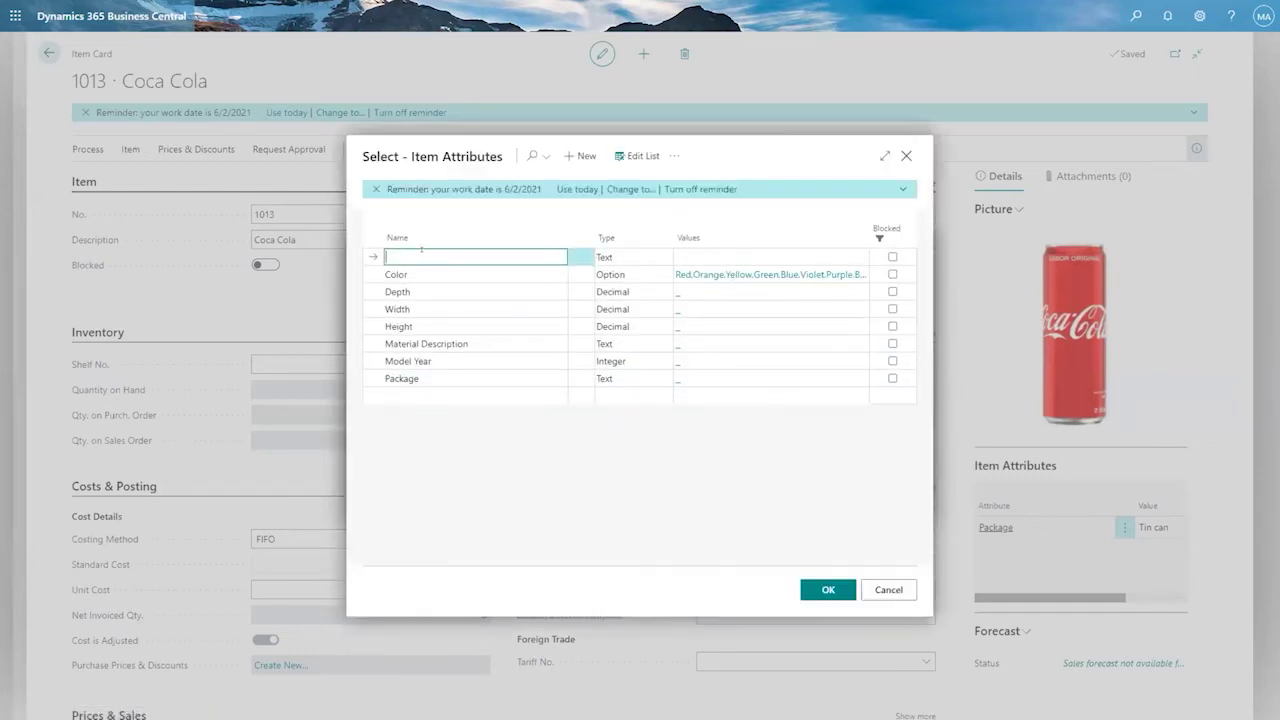
pyautogui.write('BRAND')
pyautogui.press('Tab')
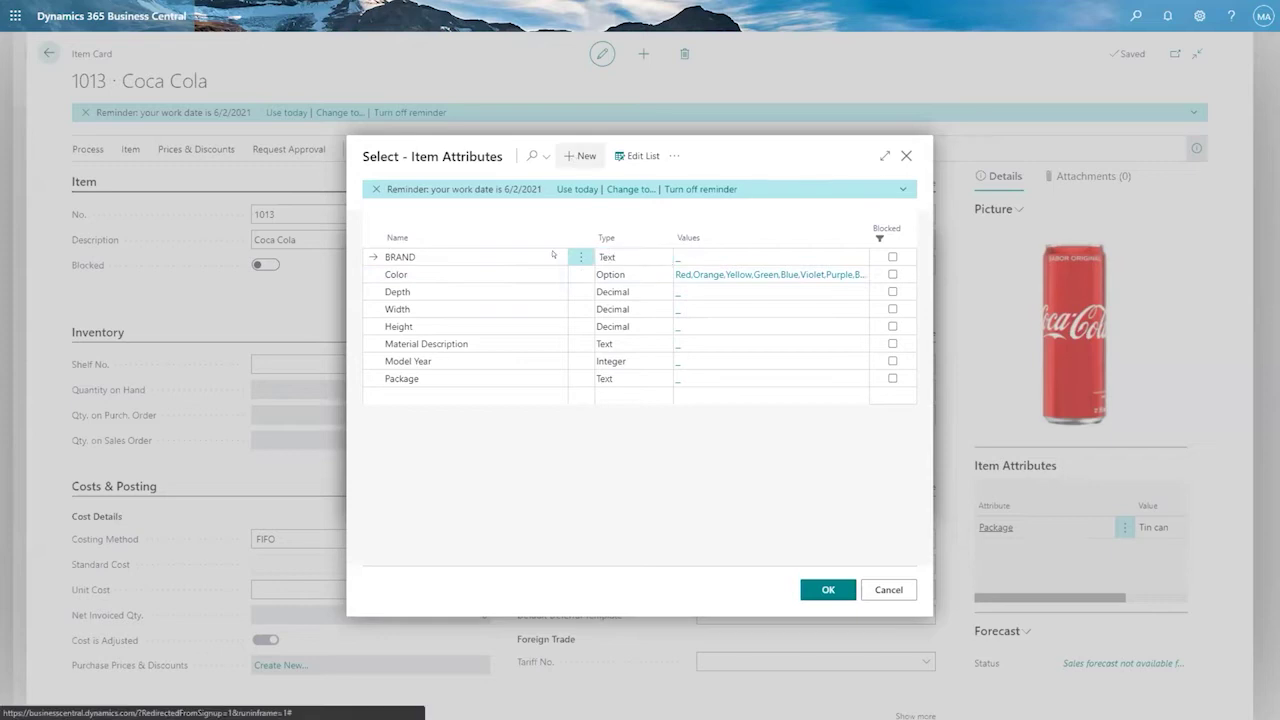
# Create another item attribute named Wet Content and add it to the Coca Cola item's attribute values
pyautogui.click(578, 156)
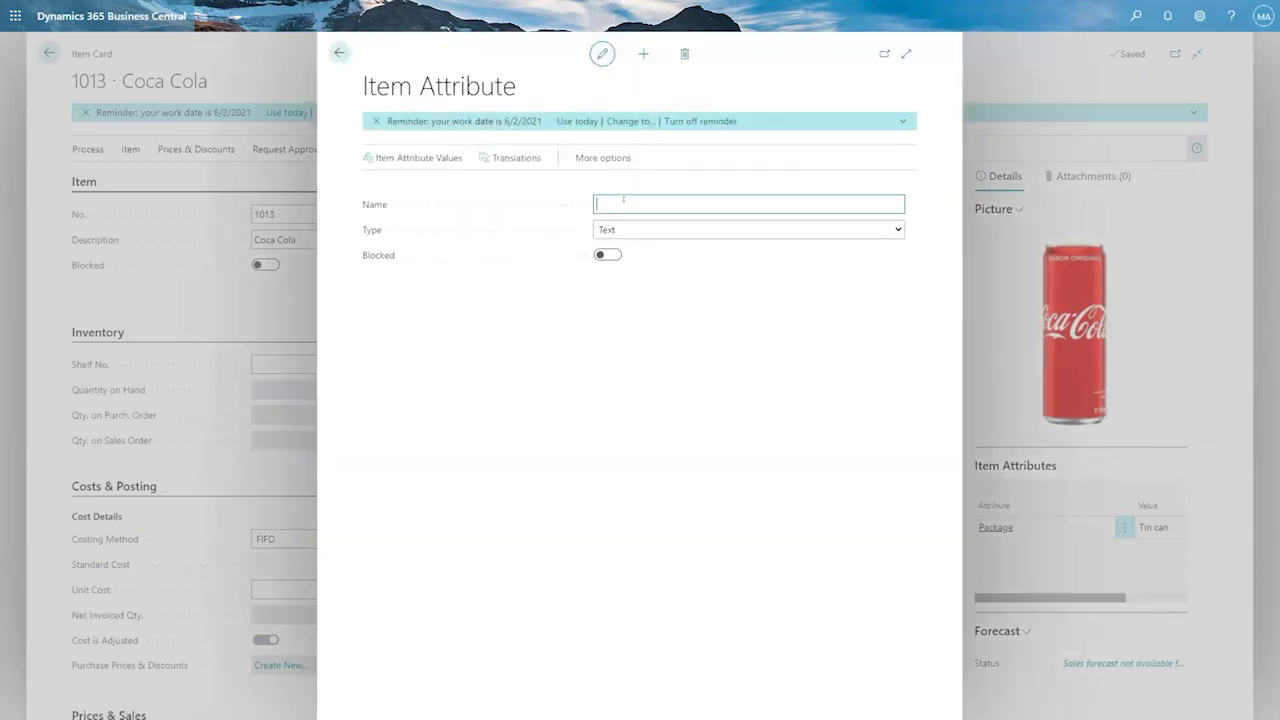
pyautogui.write('Wet Content')
pyautogui.press('Tab')
pyautogui.click(340, 53)
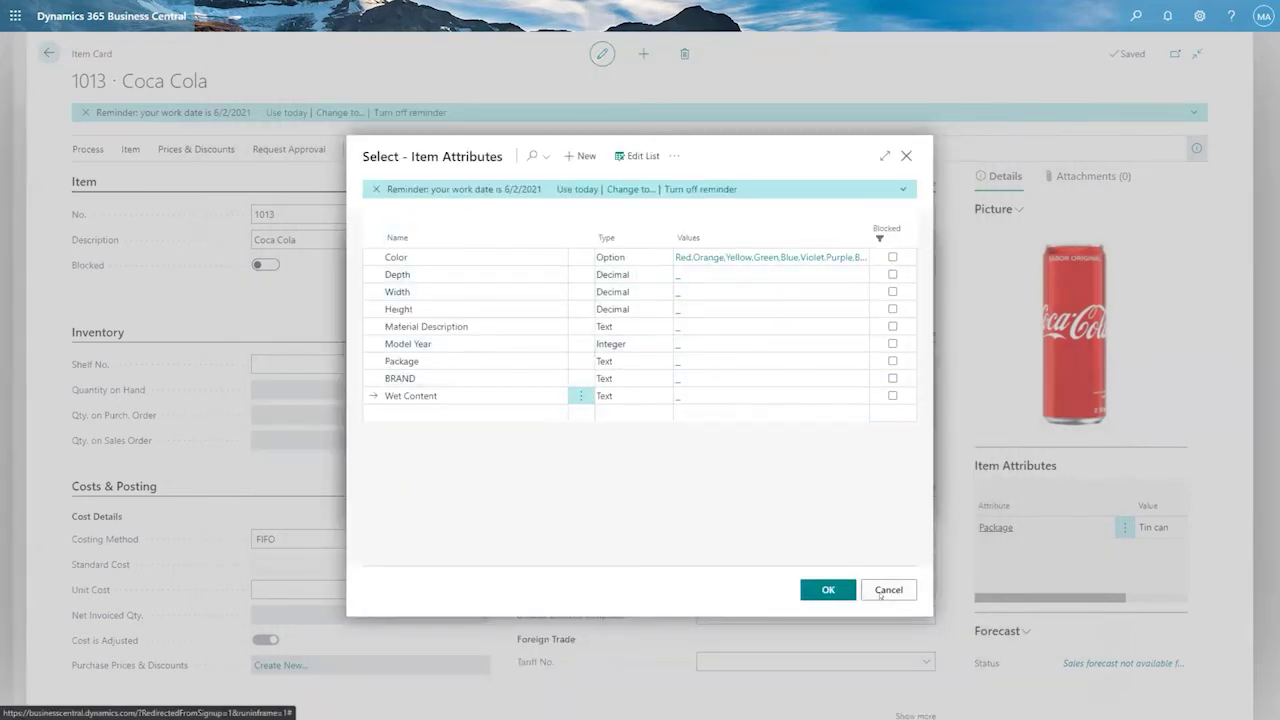
pyautogui.click(826, 590)
pyautogui.click(826, 493)
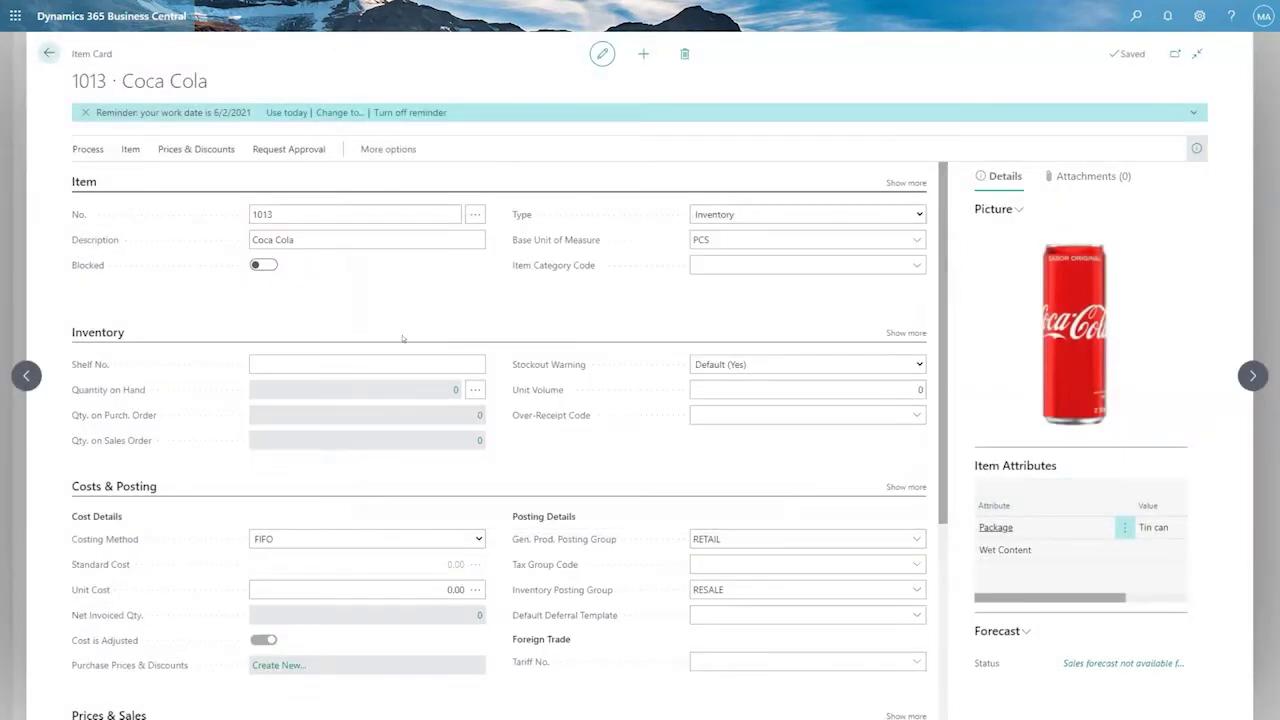
# Set the Coca Cola item's unit cost to 0.5 in the Costs & Posting section
pyautogui.scroll(-2, 391, 428)
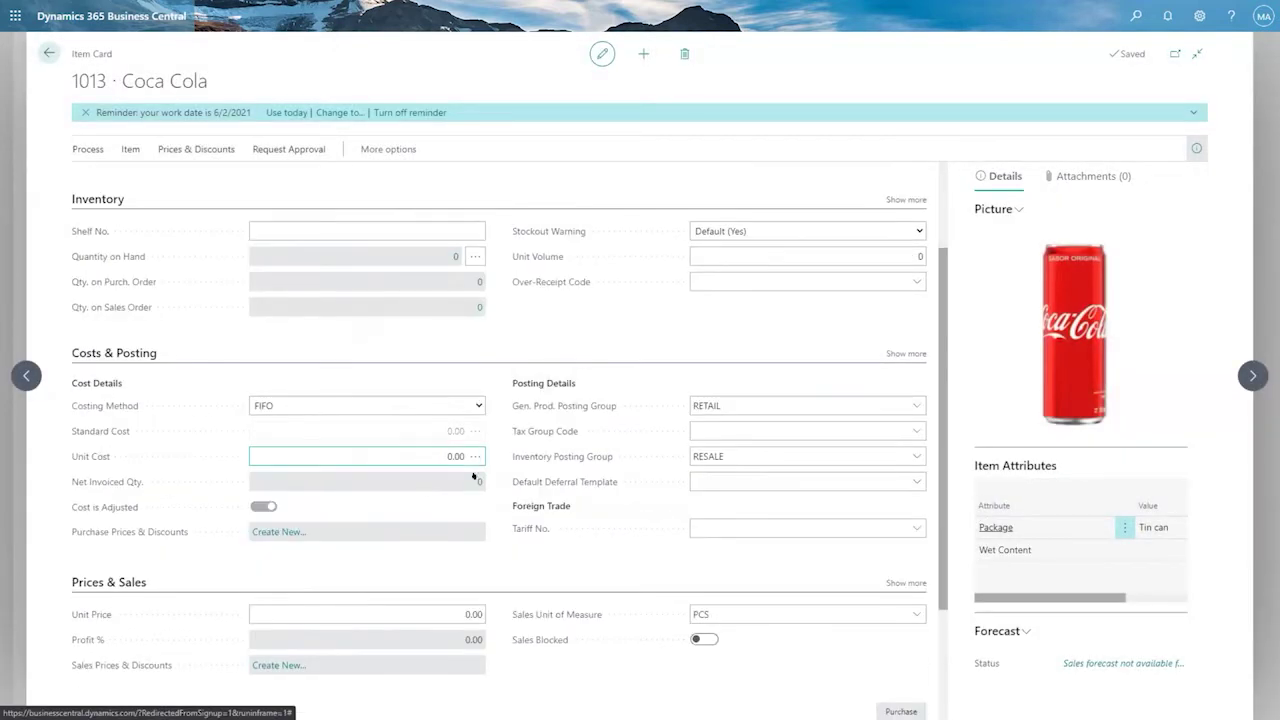
pyautogui.click(295, 456)
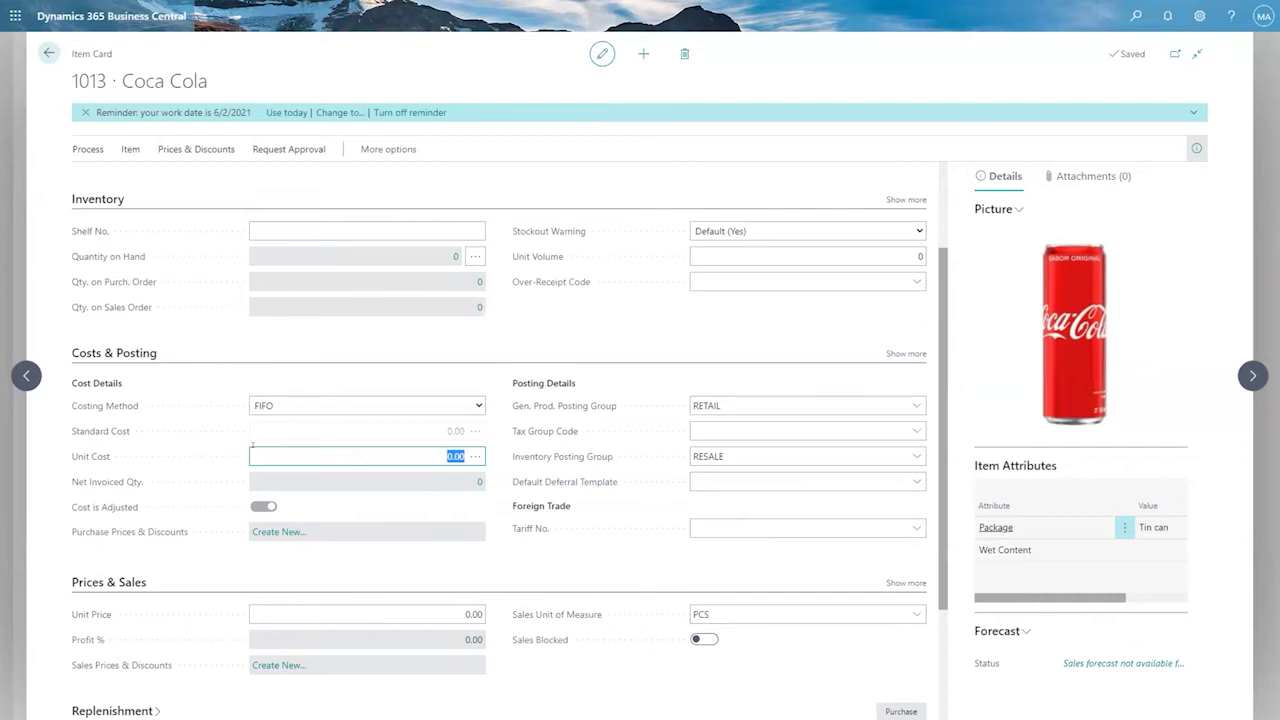
pyautogui.write('0.5')
pyautogui.click(339, 479)
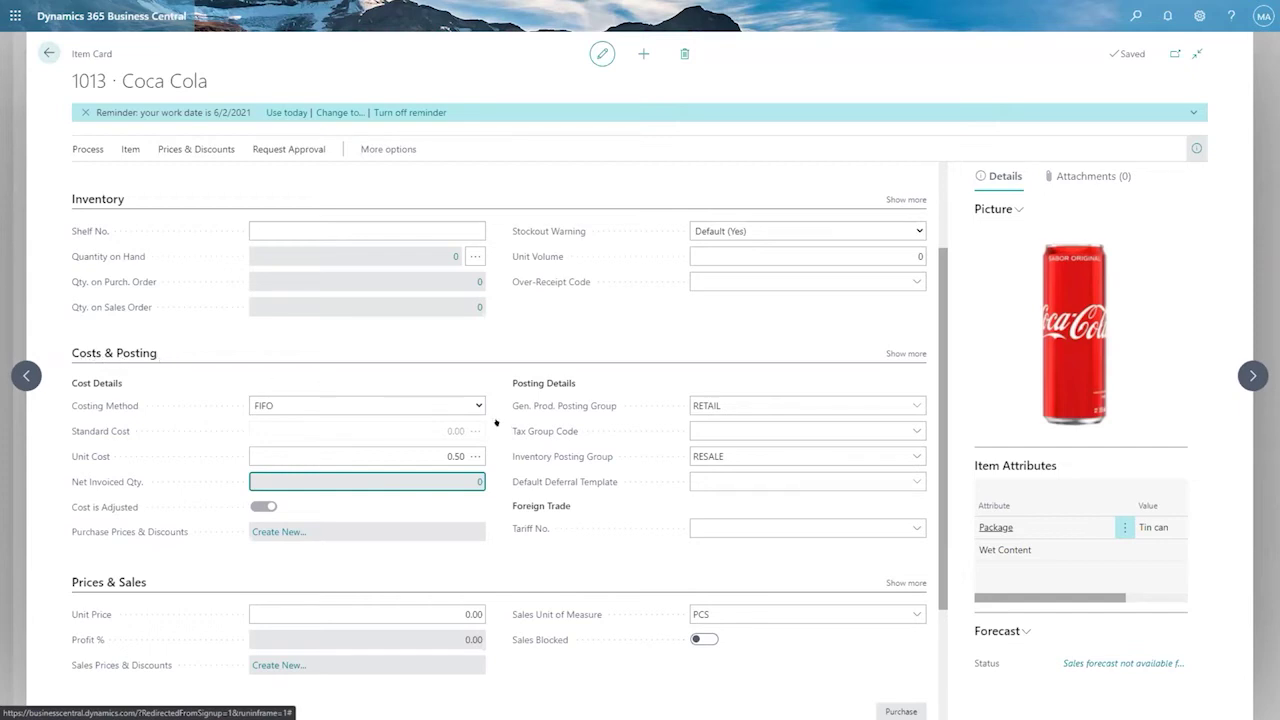
# Select RETAIL as the general product posting group and MATERIALS as the tax group code
pyautogui.moveTo(552, 388)
pyautogui.click(913, 405)
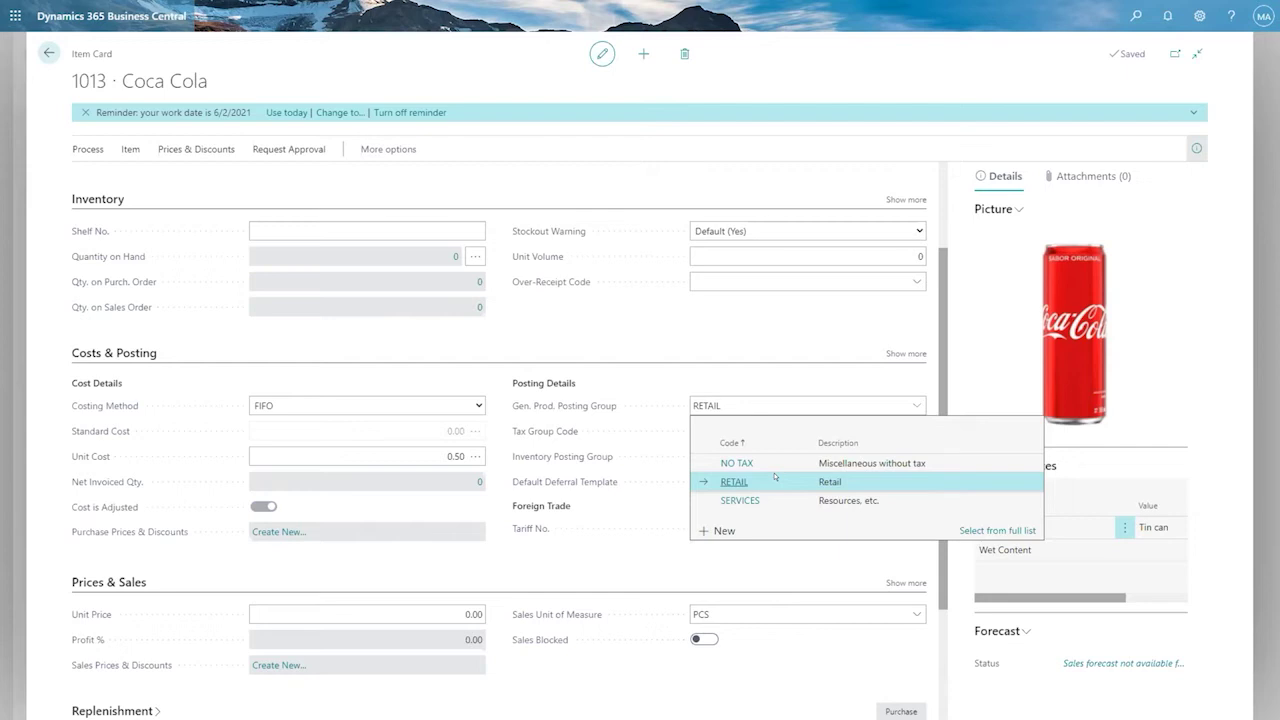
pyautogui.click(774, 476)
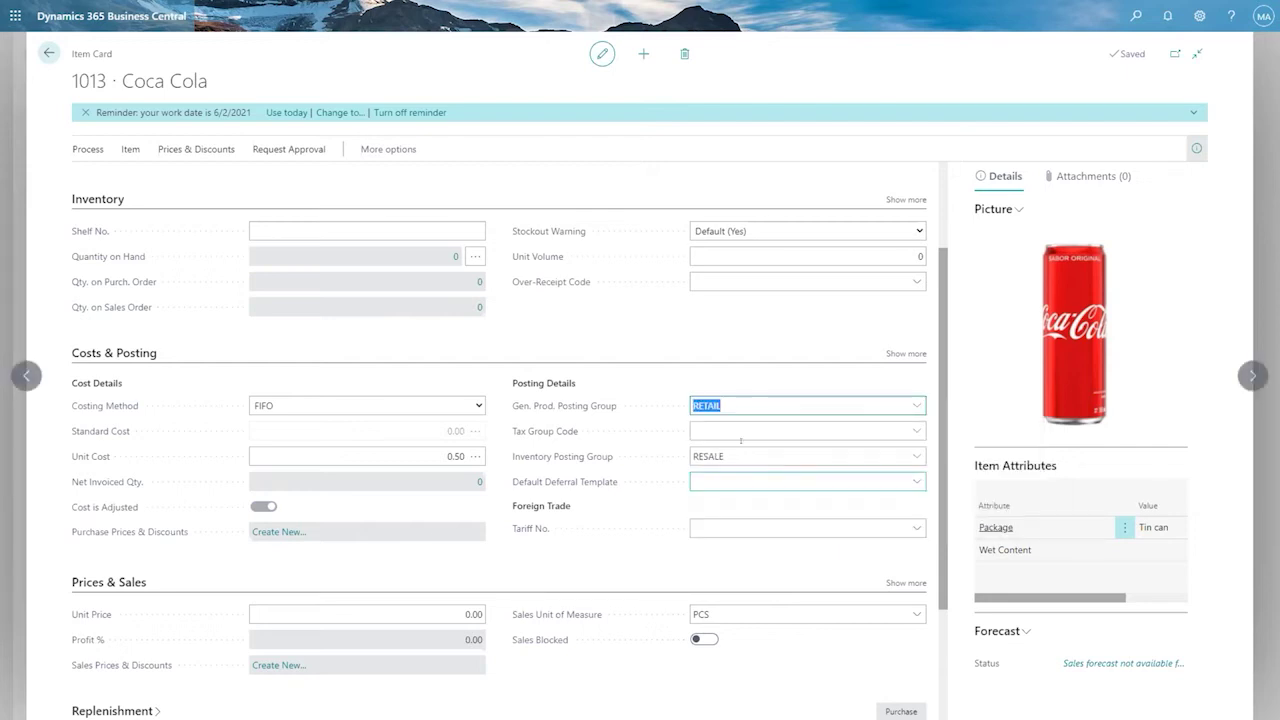
pyautogui.press('Tab')
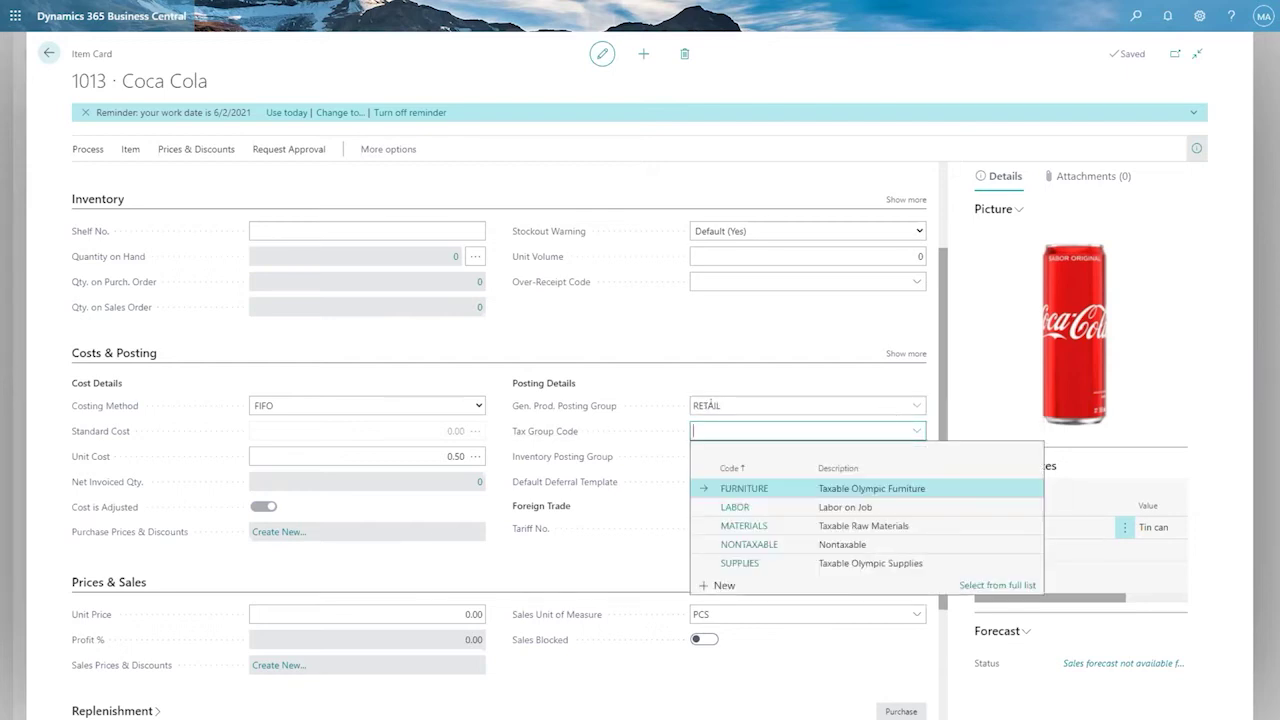
pyautogui.moveTo(518, 427)
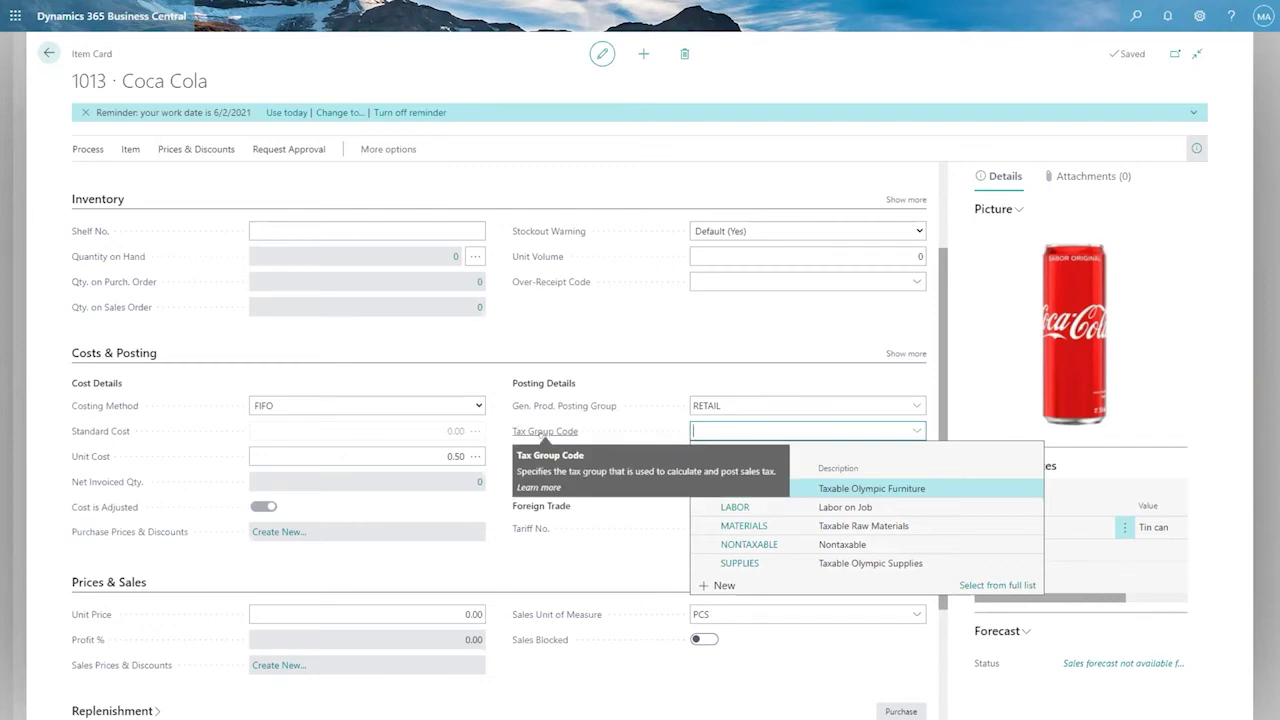
pyautogui.click(766, 523)
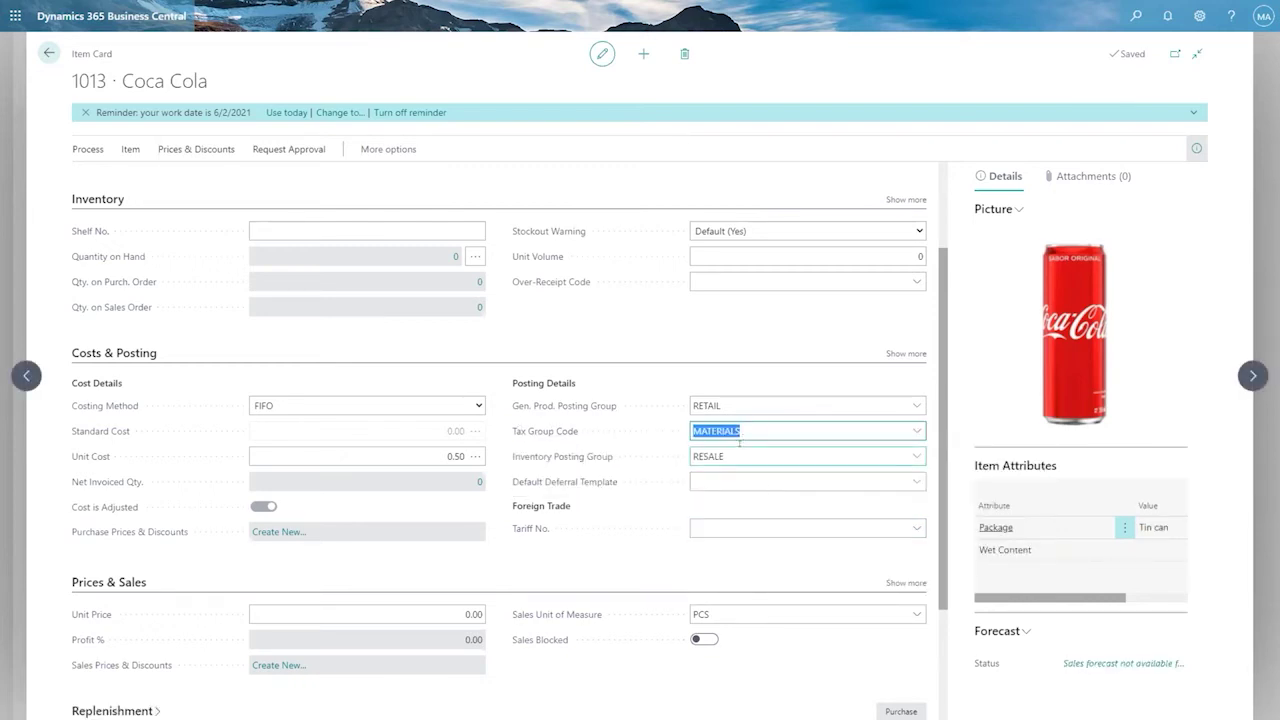
# Review the available inventory posting groups and costing methods for the Coca Cola item
pyautogui.moveTo(566, 456)
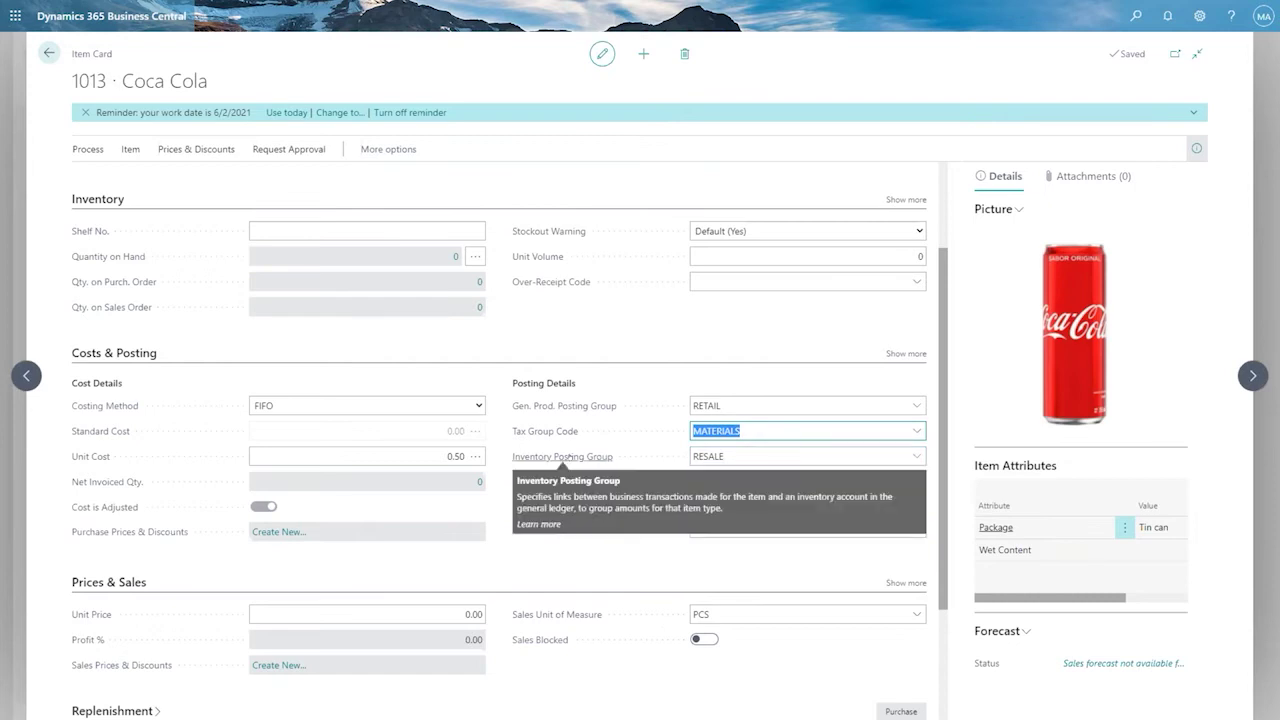
pyautogui.click(912, 455)
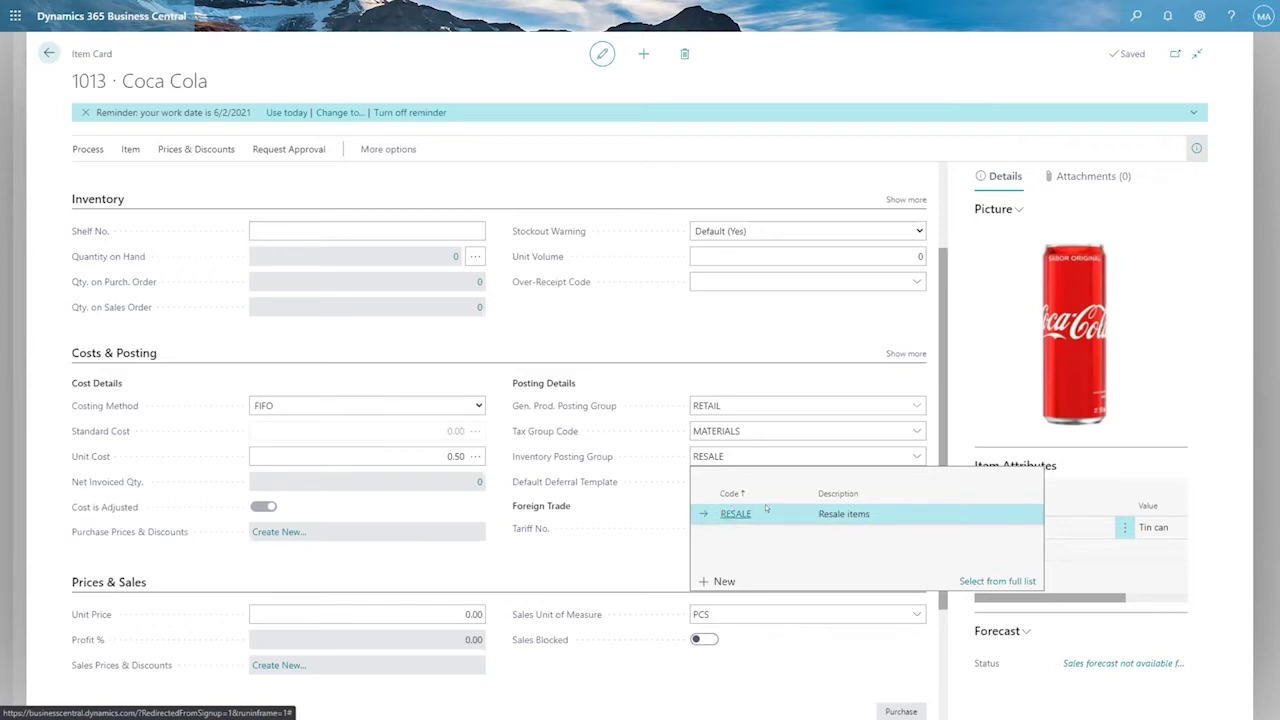
pyautogui.click(686, 528)
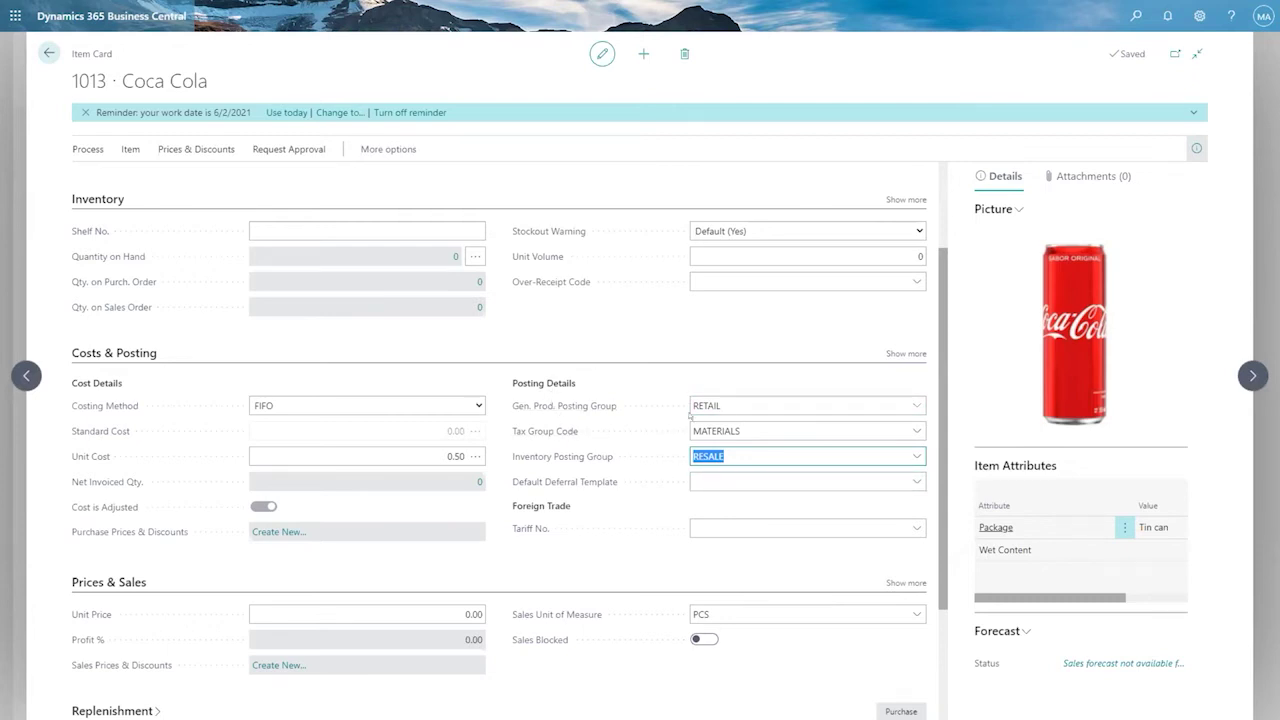
pyautogui.moveTo(594, 405)
pyautogui.moveTo(573, 456)
pyautogui.moveTo(551, 405)
pyautogui.click(393, 402)
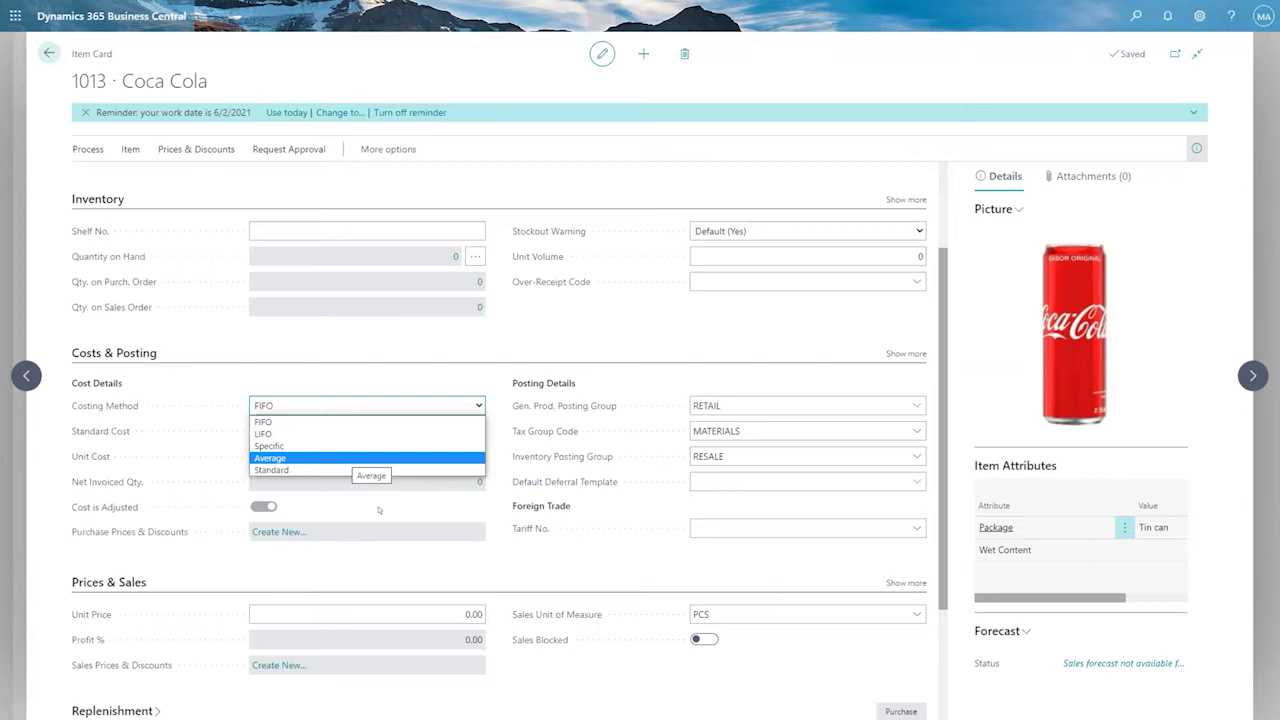
pyautogui.click(391, 562)
# Set the Coca Cola item's unit price to 1 in the Prices & Sales section
pyautogui.click(466, 612)
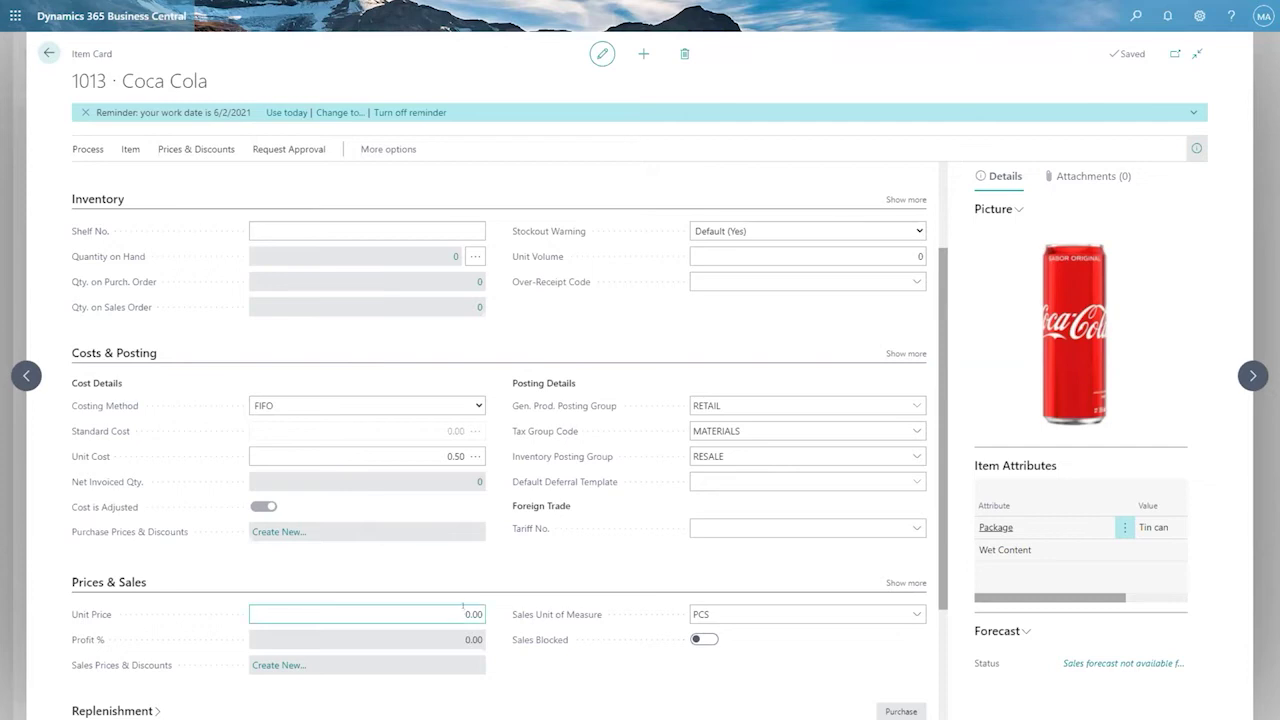
pyautogui.scroll(-2, 466, 497)
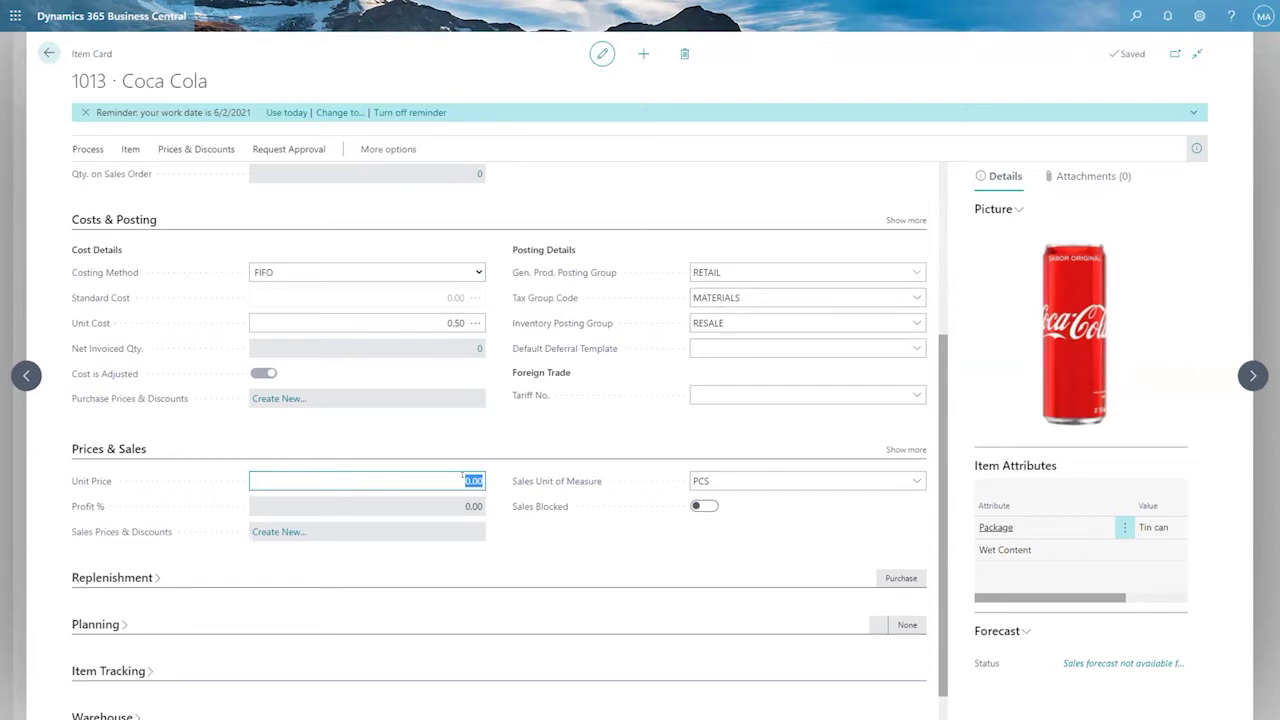
pyautogui.write('1')
pyautogui.press('Tab')
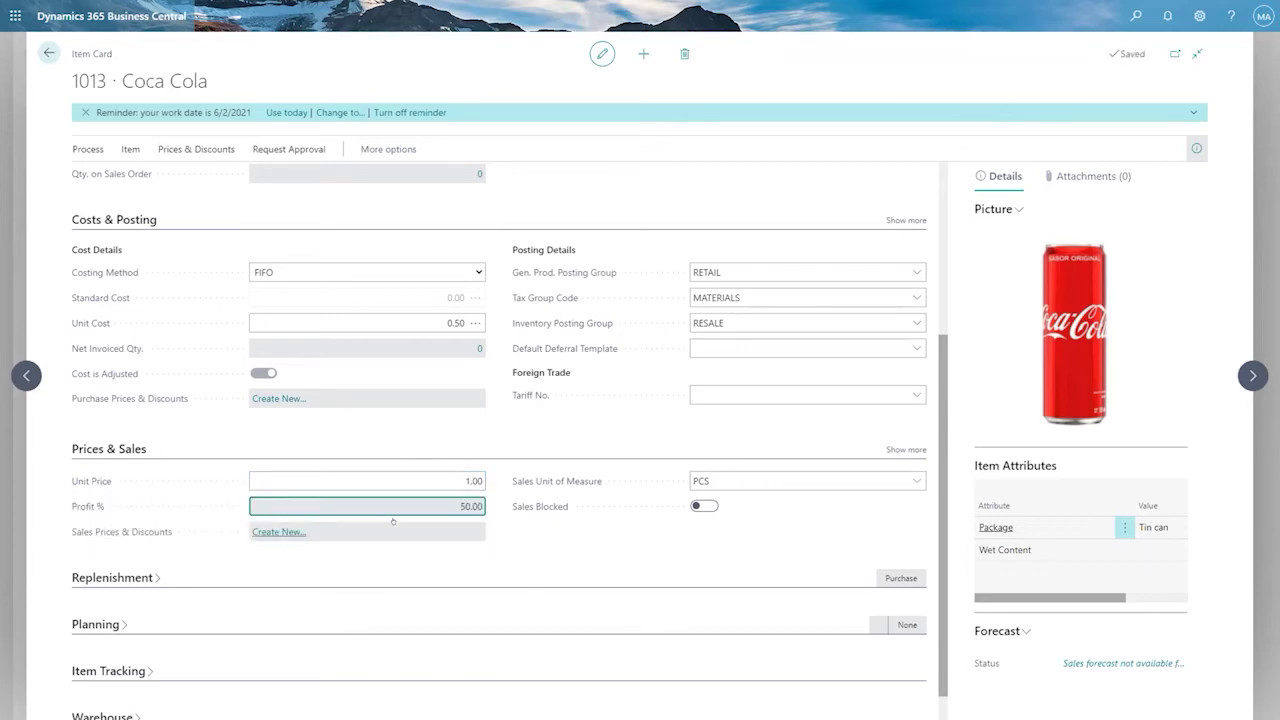
pyautogui.click(444, 508)
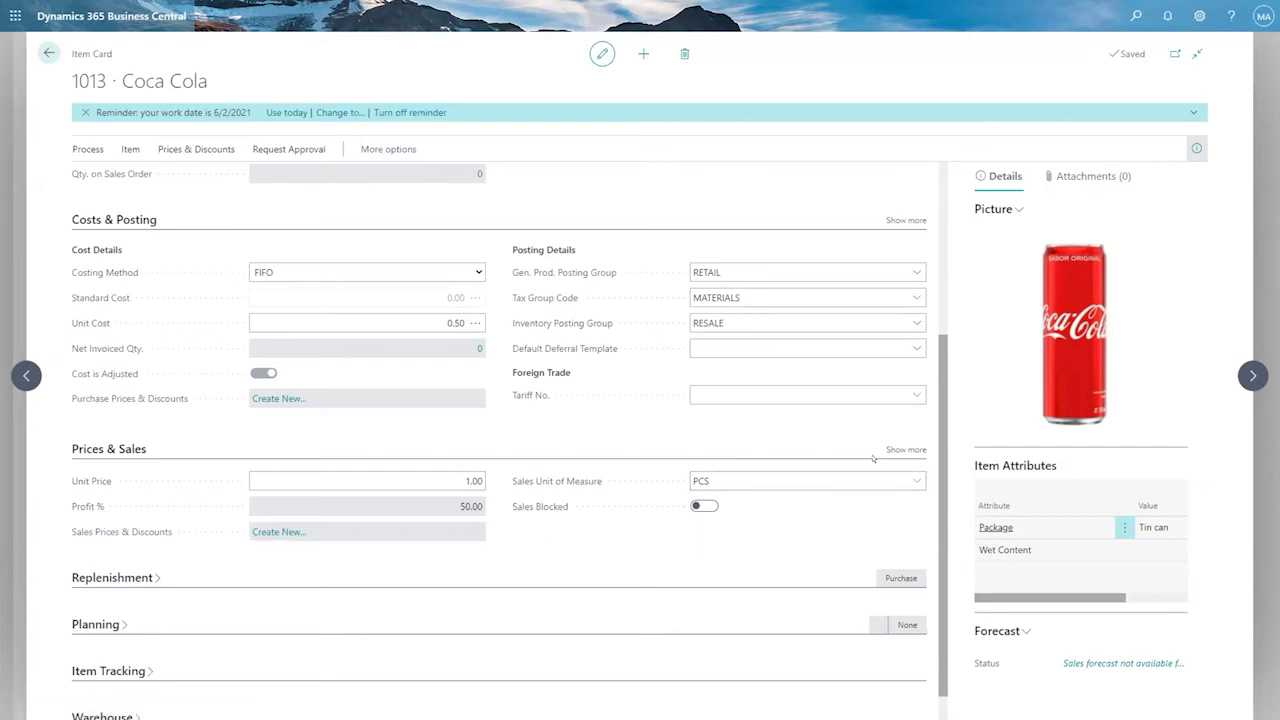
# Show the additional fields of the Prices & Sales and Item sections and check the Base Unit of Measure description
pyautogui.click(906, 449)
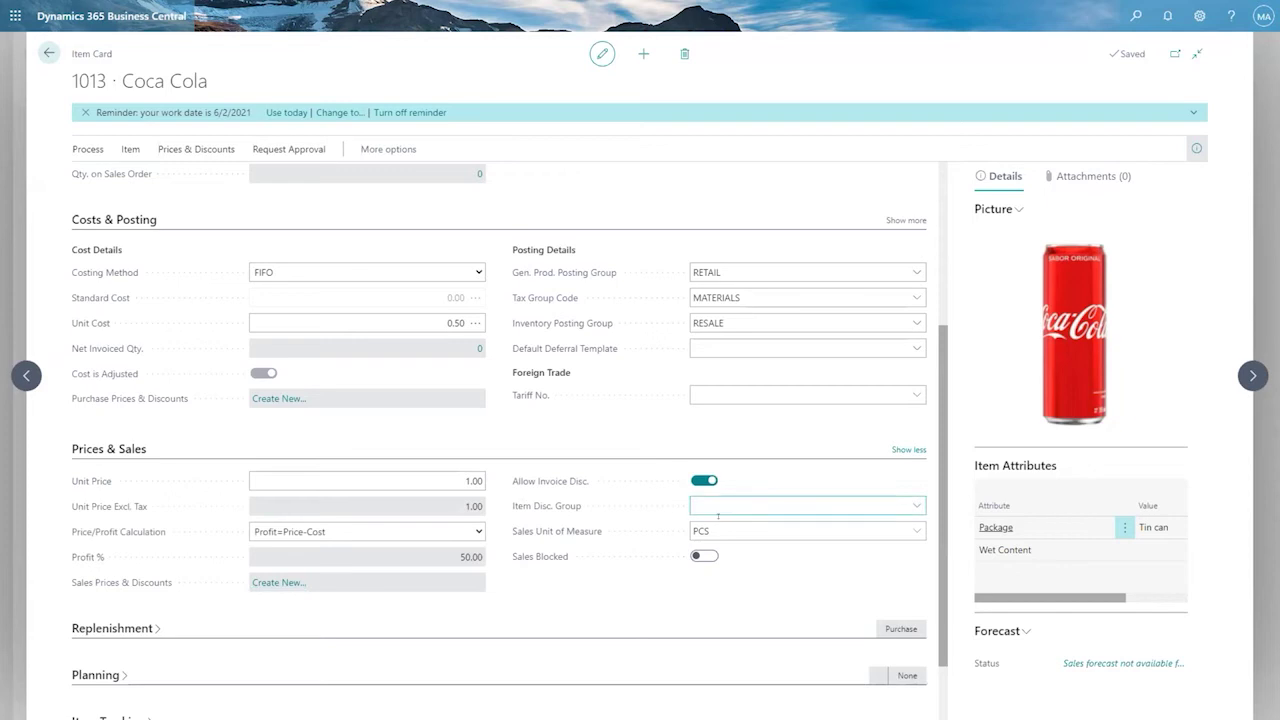
pyautogui.scroll(5, 742, 528)
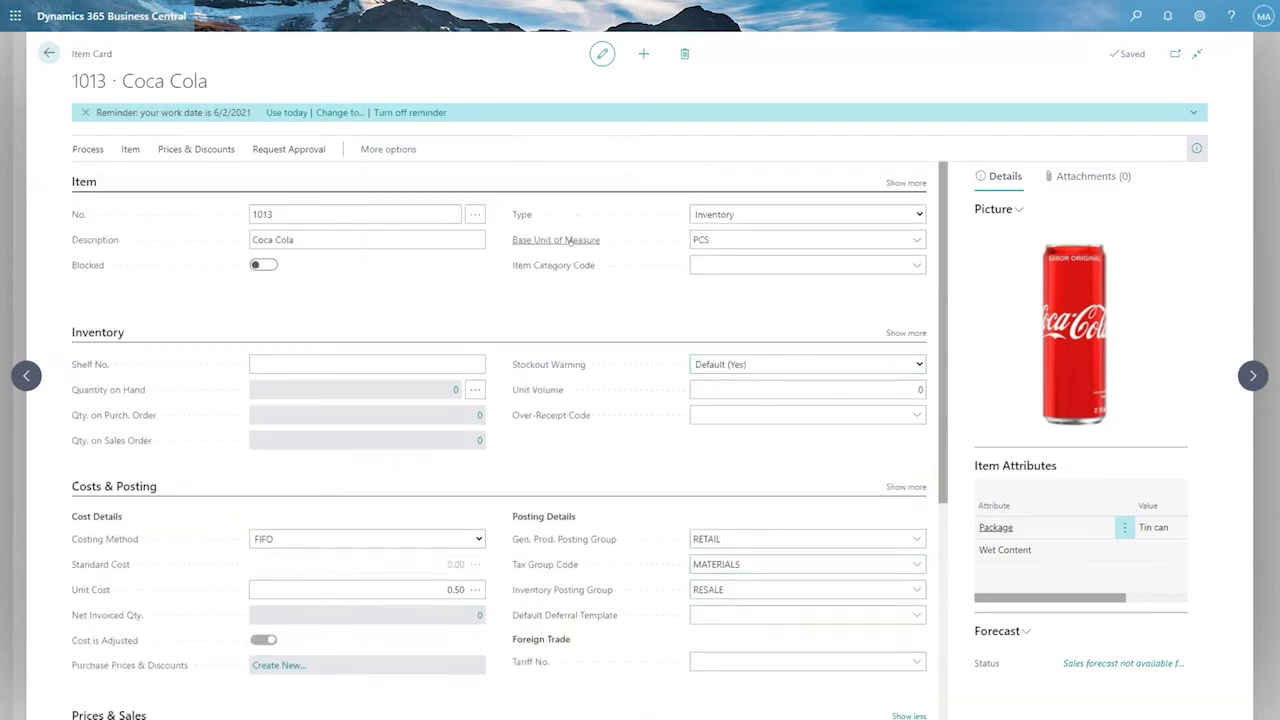
pyautogui.moveTo(569, 242)
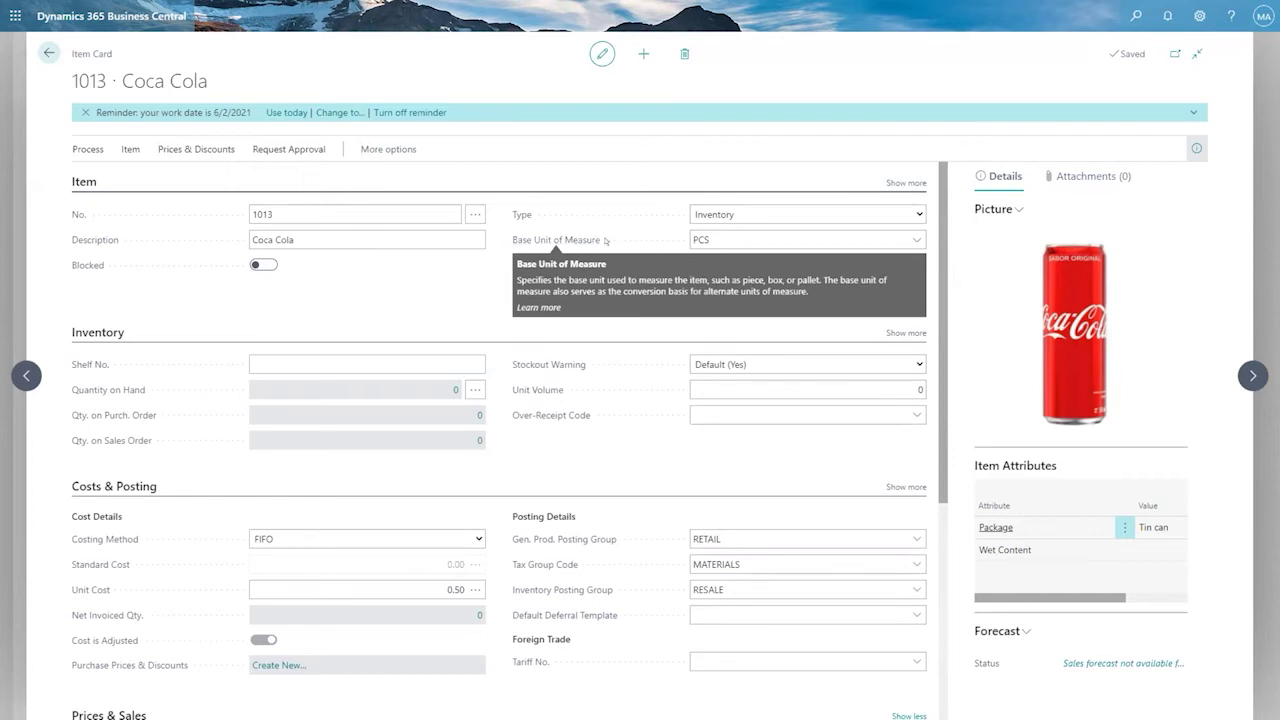
pyautogui.click(905, 183)
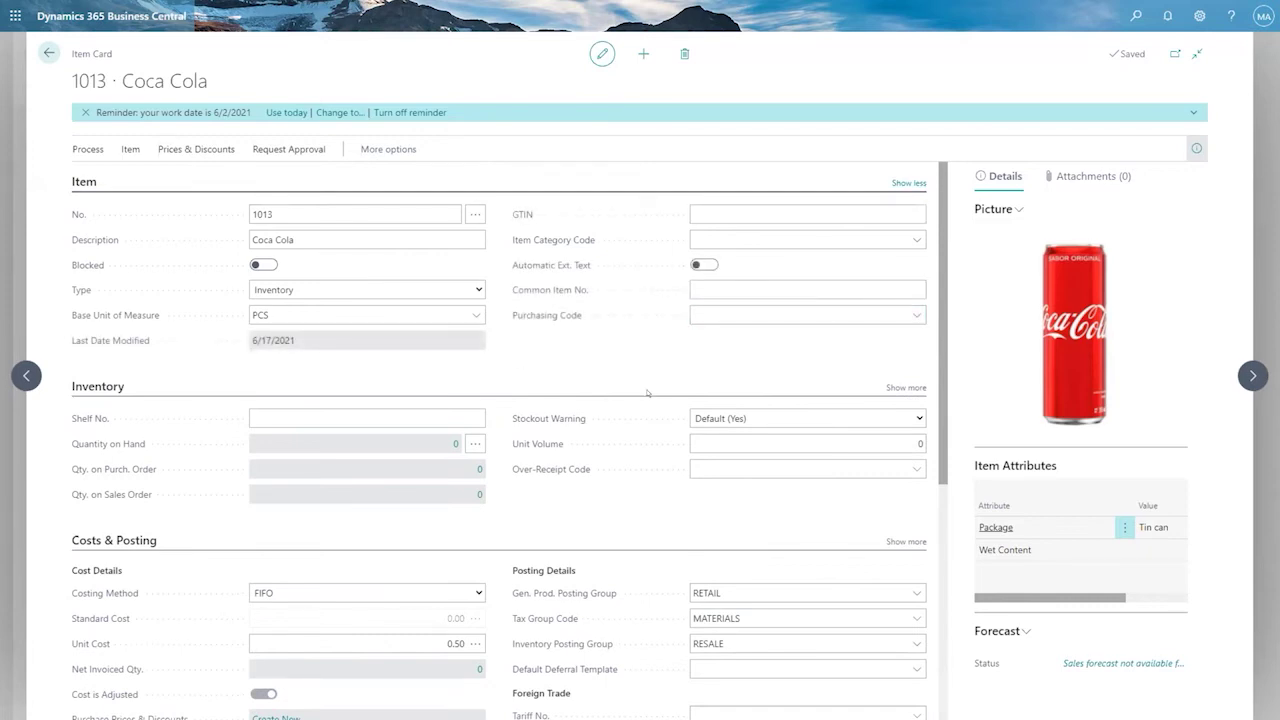
# Examine the Sales Unit of Measure field and its available options in the Prices & Sales section
pyautogui.scroll(-4, 655, 391)
pyautogui.scroll(-3, 628, 553)
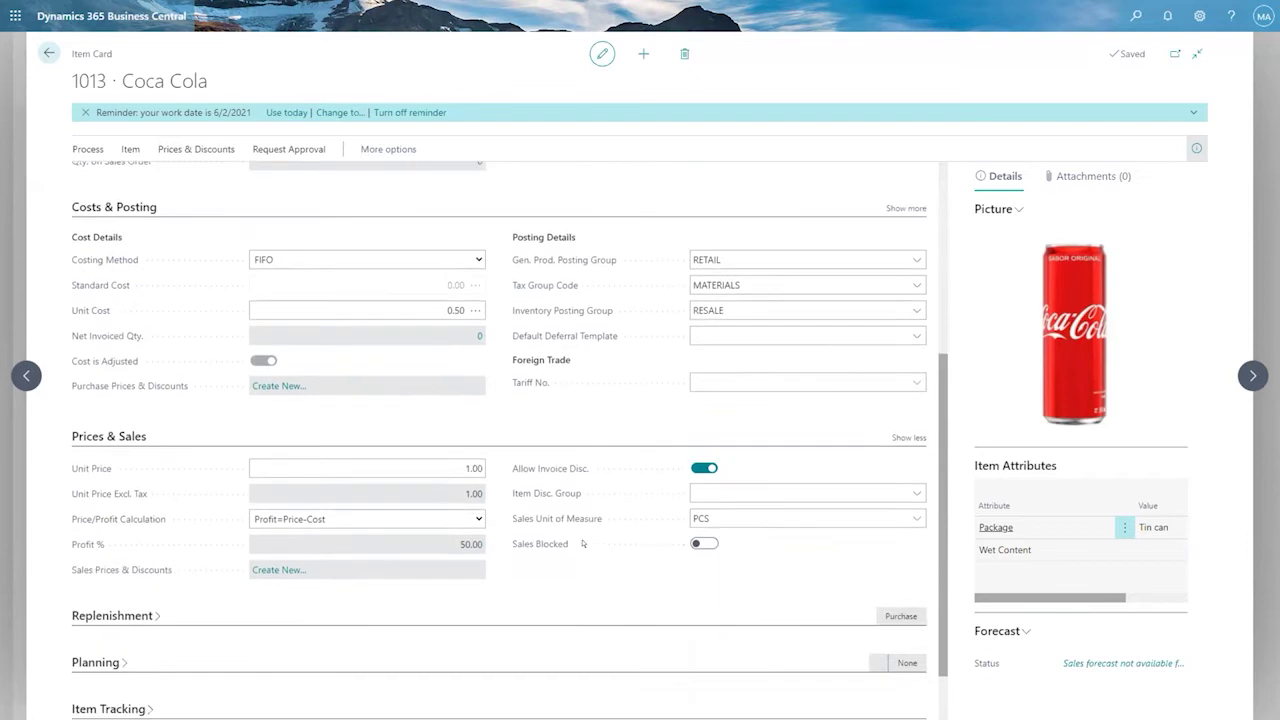
pyautogui.moveTo(569, 519)
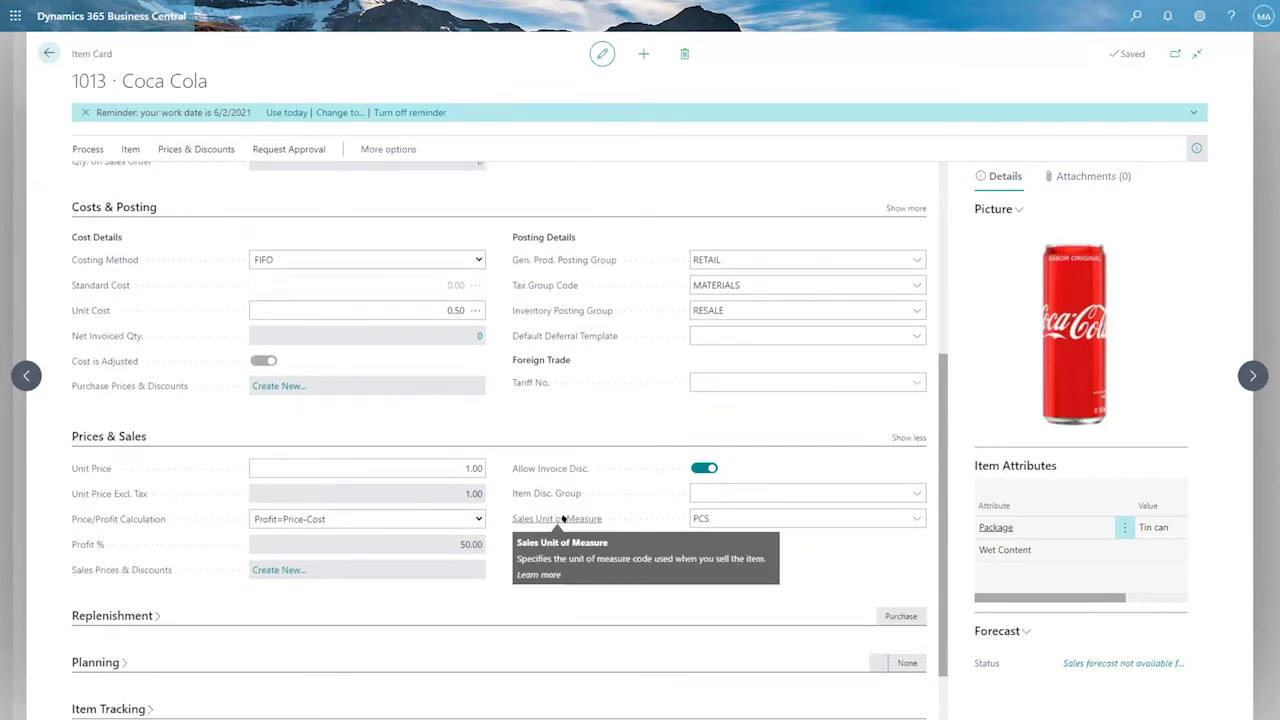
pyautogui.click(705, 518)
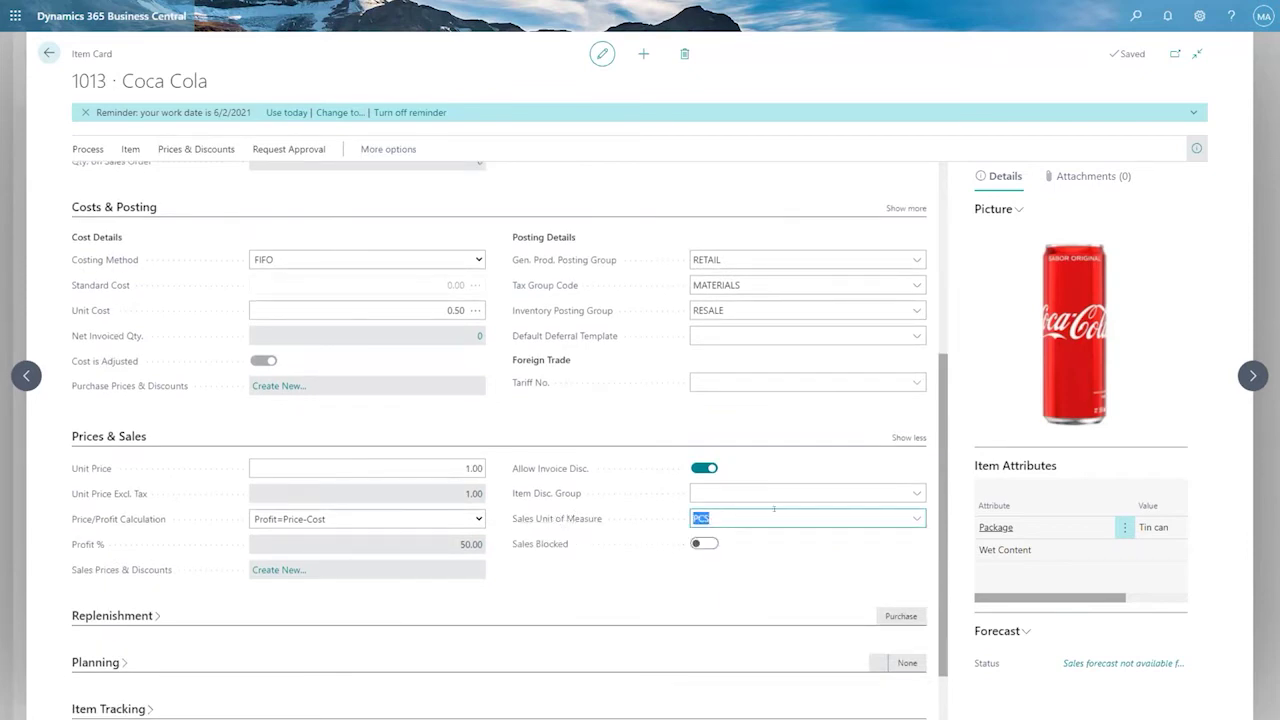
pyautogui.click(916, 516)
pyautogui.click(777, 443)
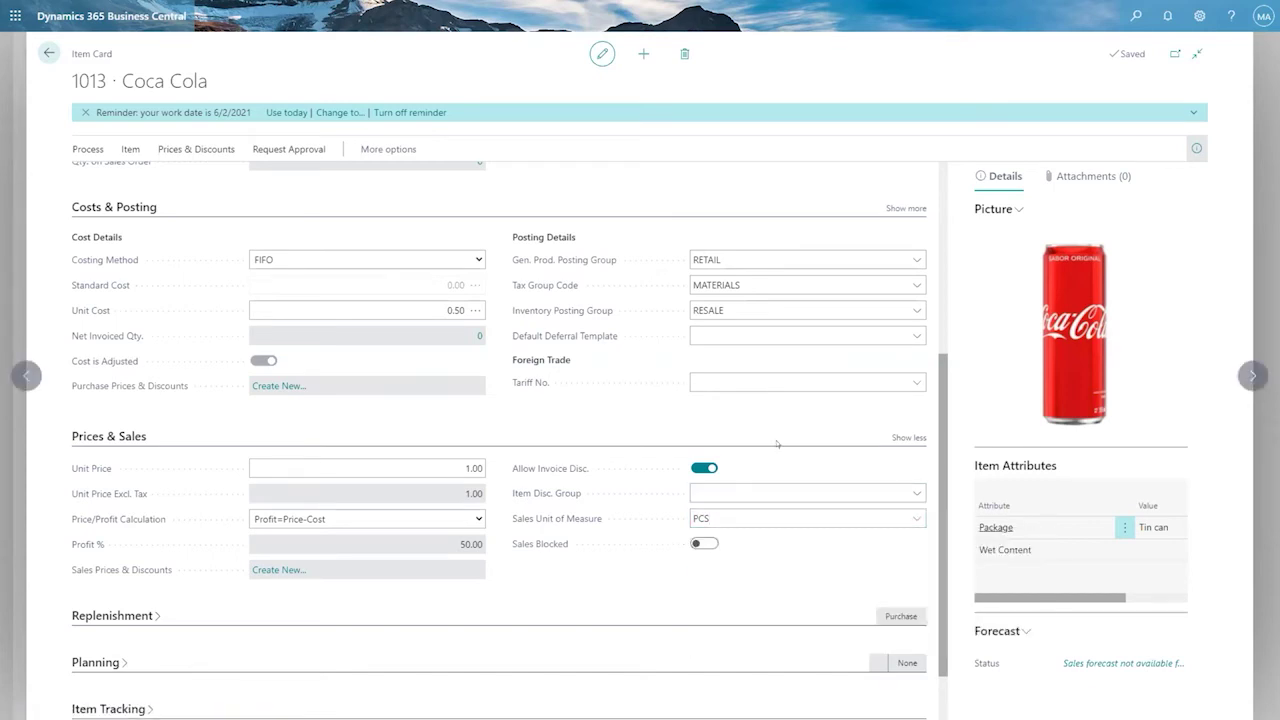
pyautogui.scroll(3, 777, 440)
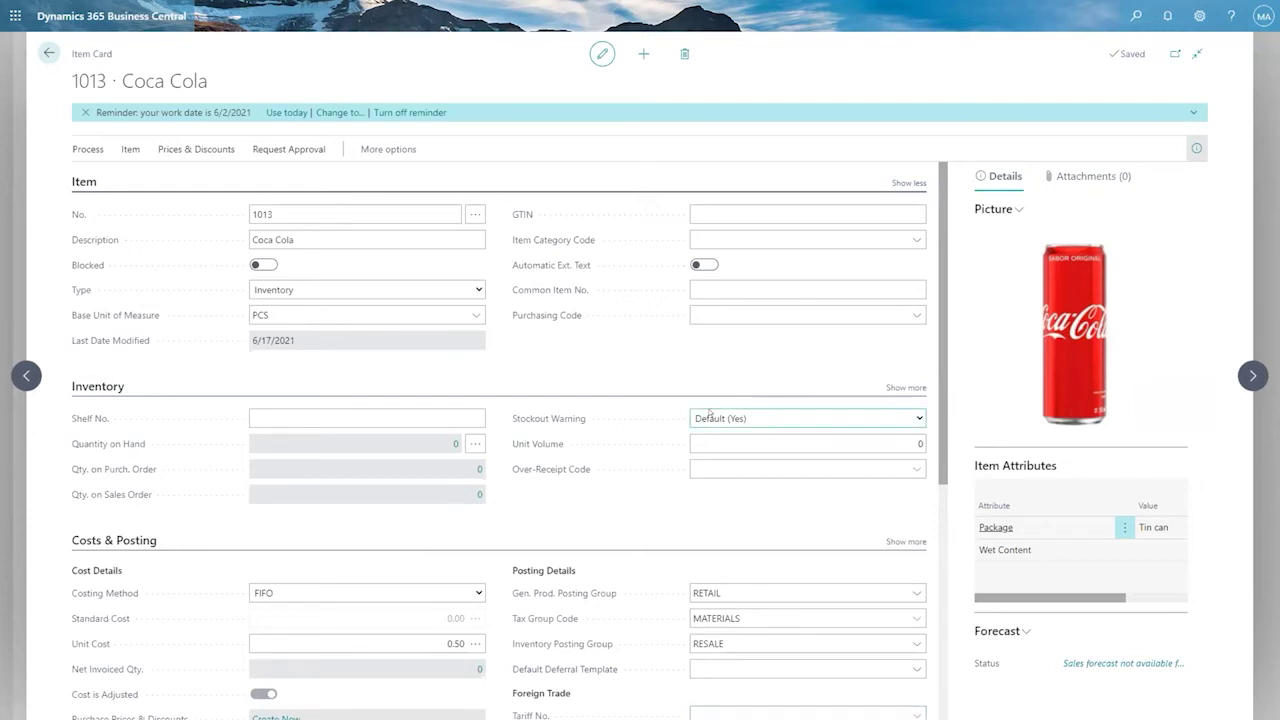
pyautogui.scroll(-1, 626, 398)
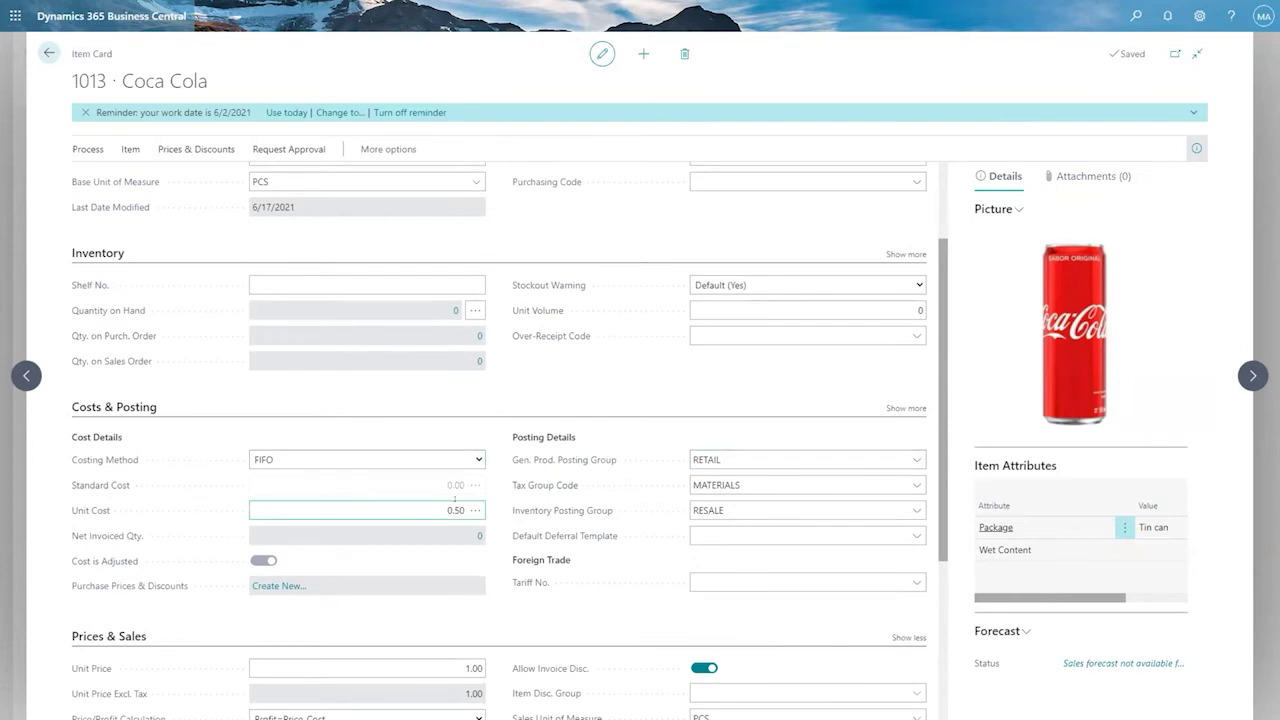
pyautogui.click(441, 507)
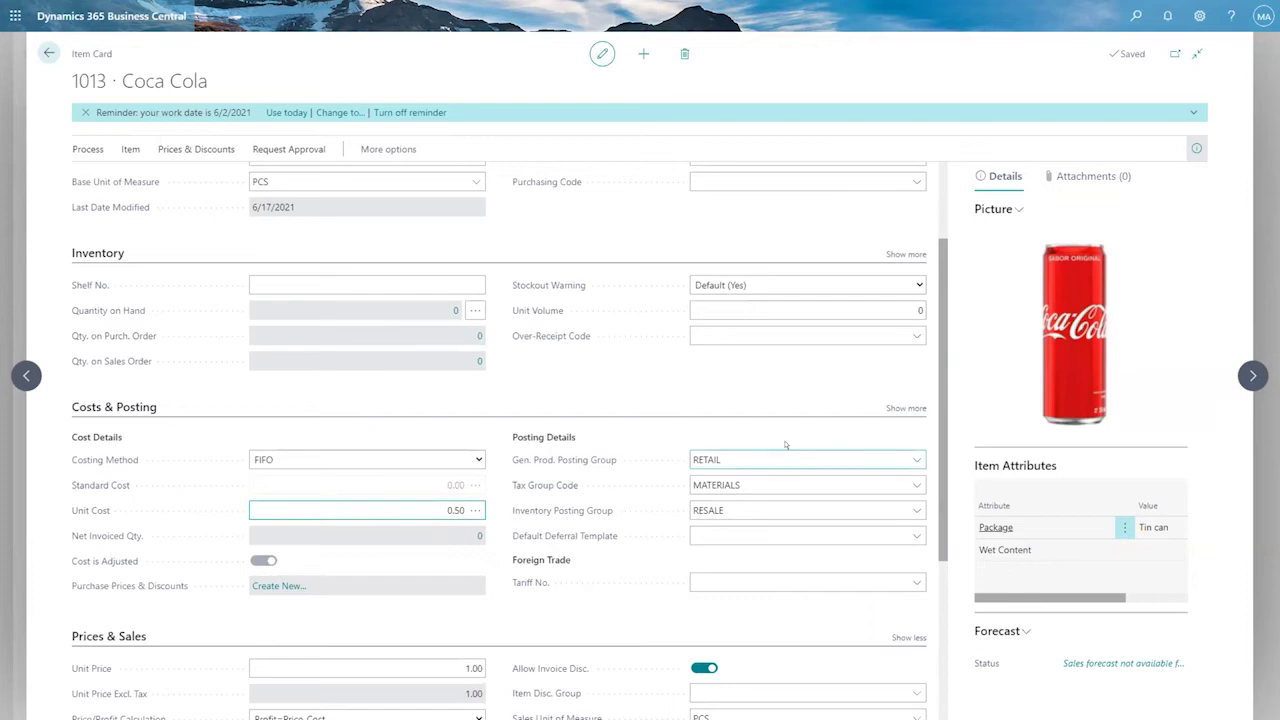
pyautogui.scroll(1, 770, 440)
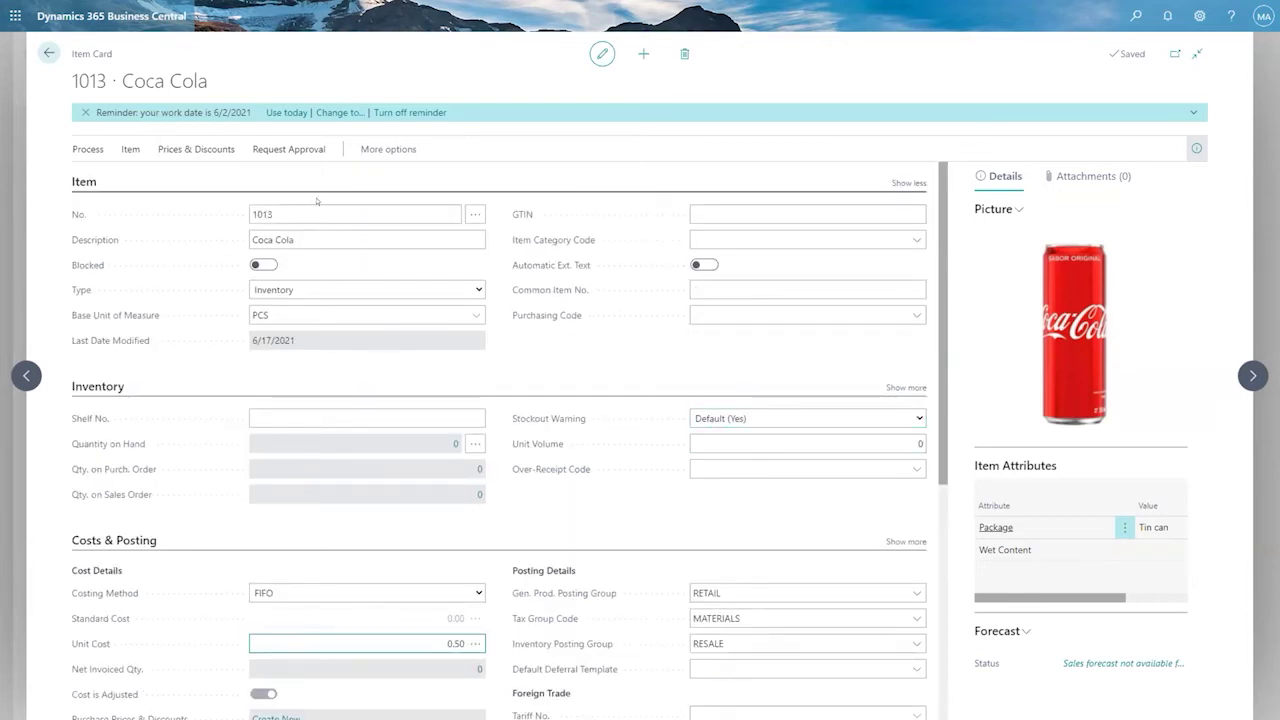
# Open the list of item units of measure related to the Coca Cola item
pyautogui.click(370, 149)
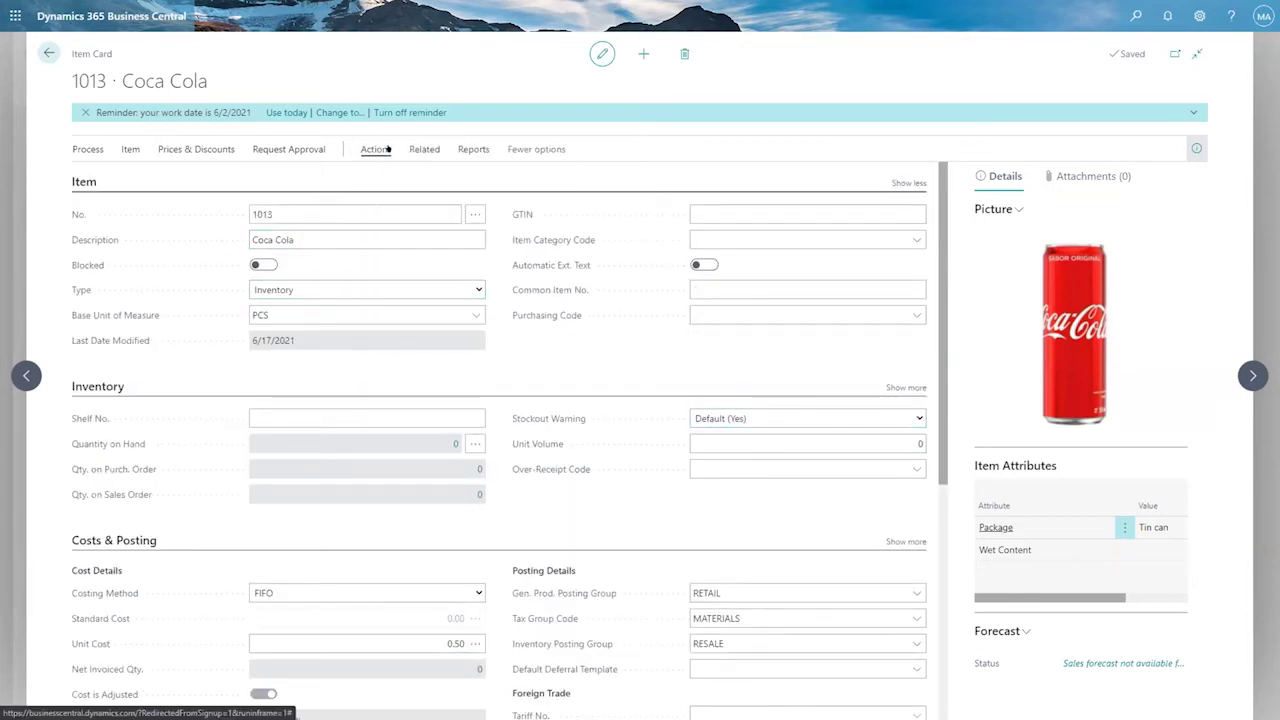
pyautogui.click(388, 149)
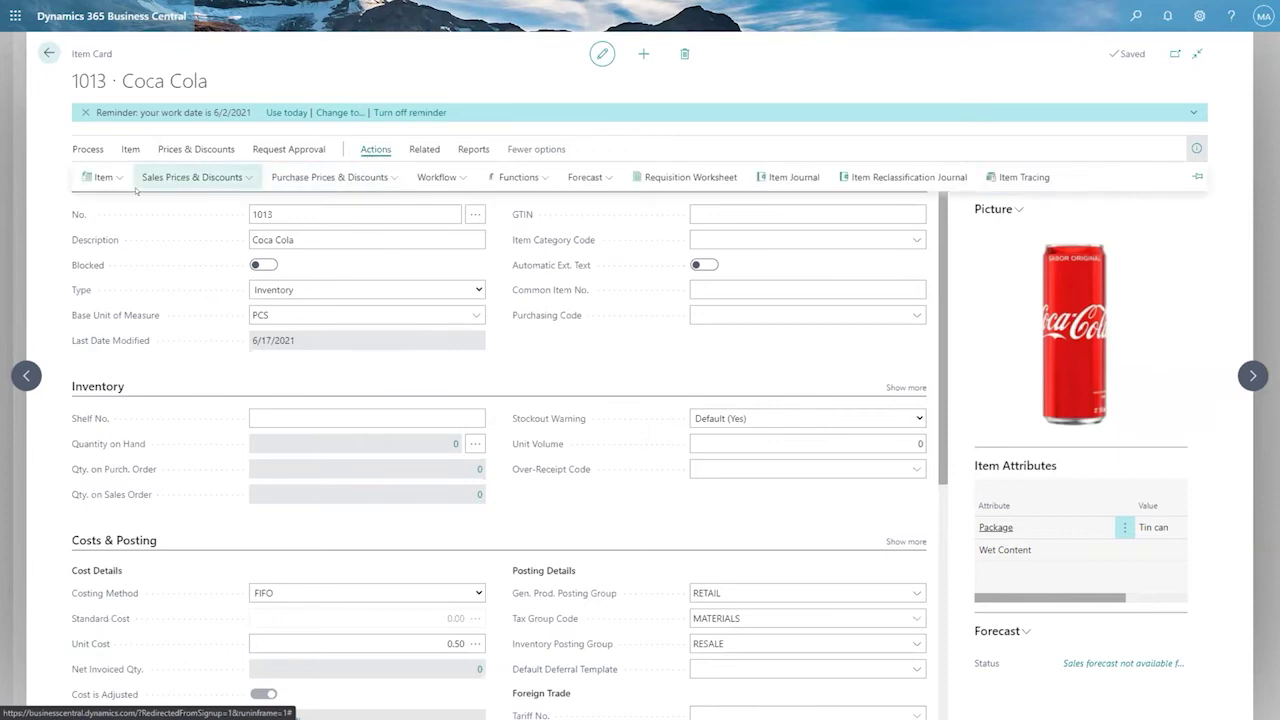
pyautogui.click(424, 150)
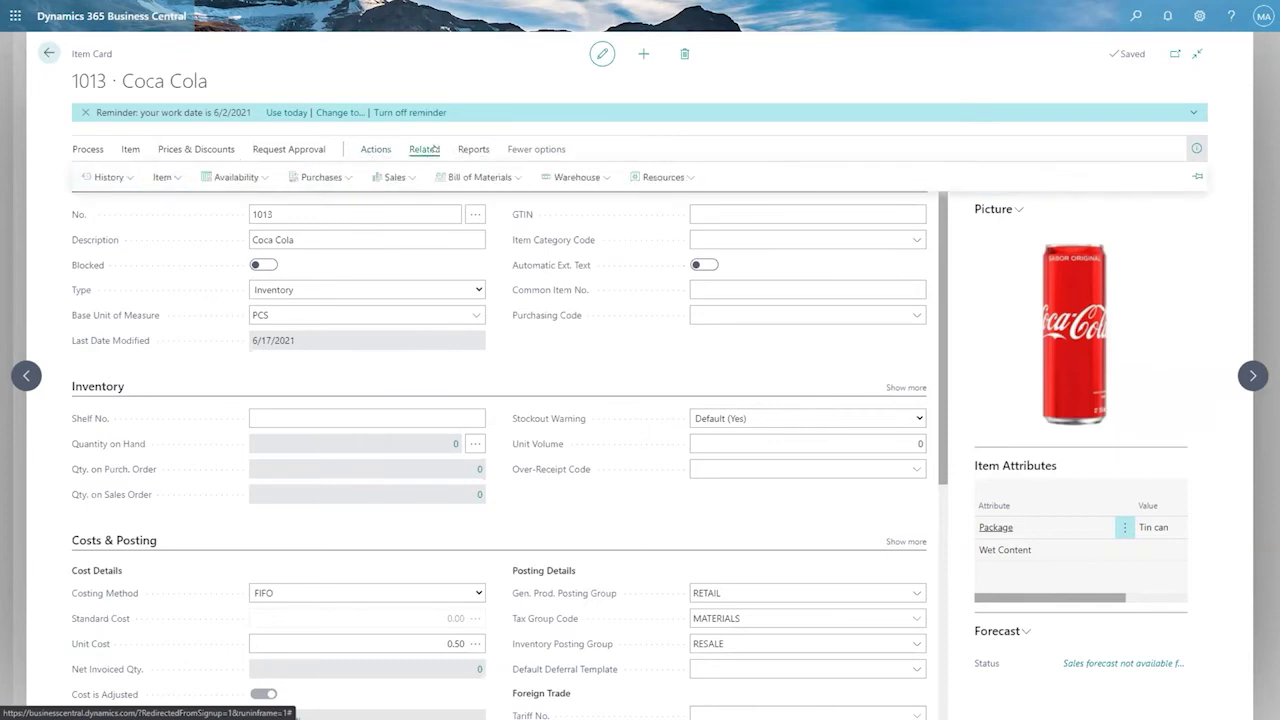
pyautogui.click(165, 177)
pyautogui.click(200, 251)
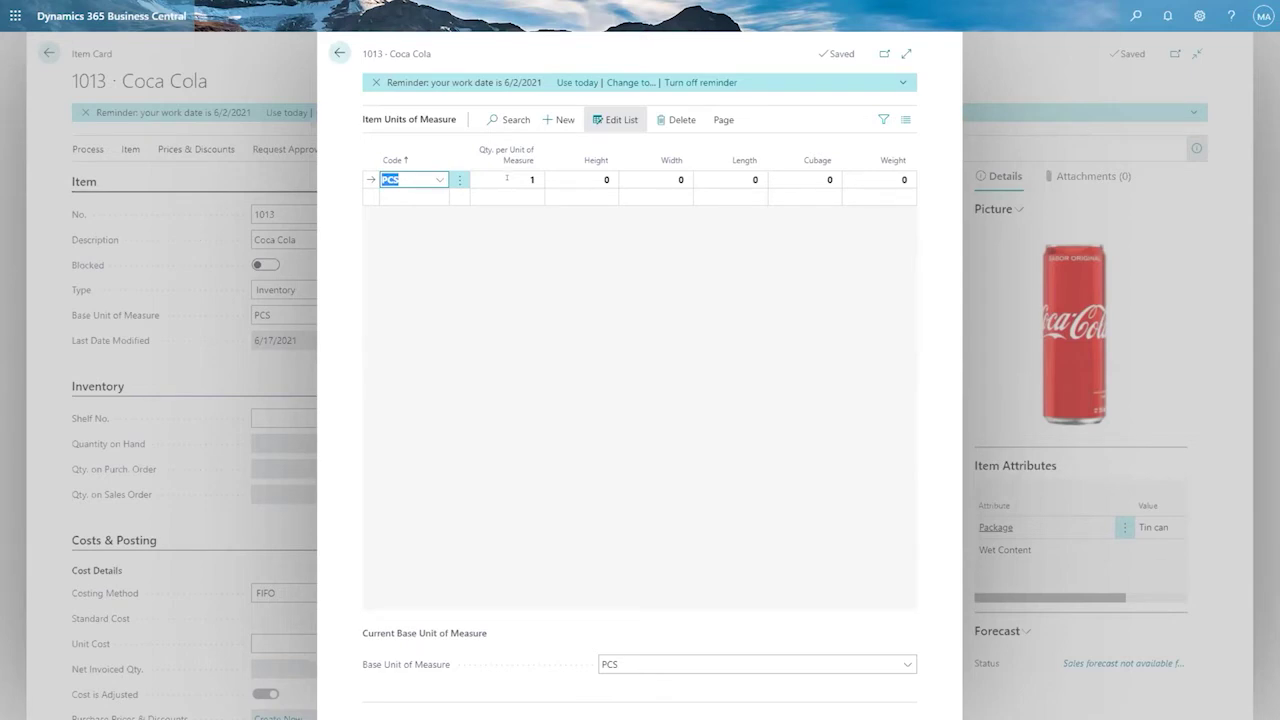
# Add PALLET as a unit of measure for Coca Cola with a quantity of 100 per unit
pyautogui.click(422, 198)
pyautogui.click(439, 197)
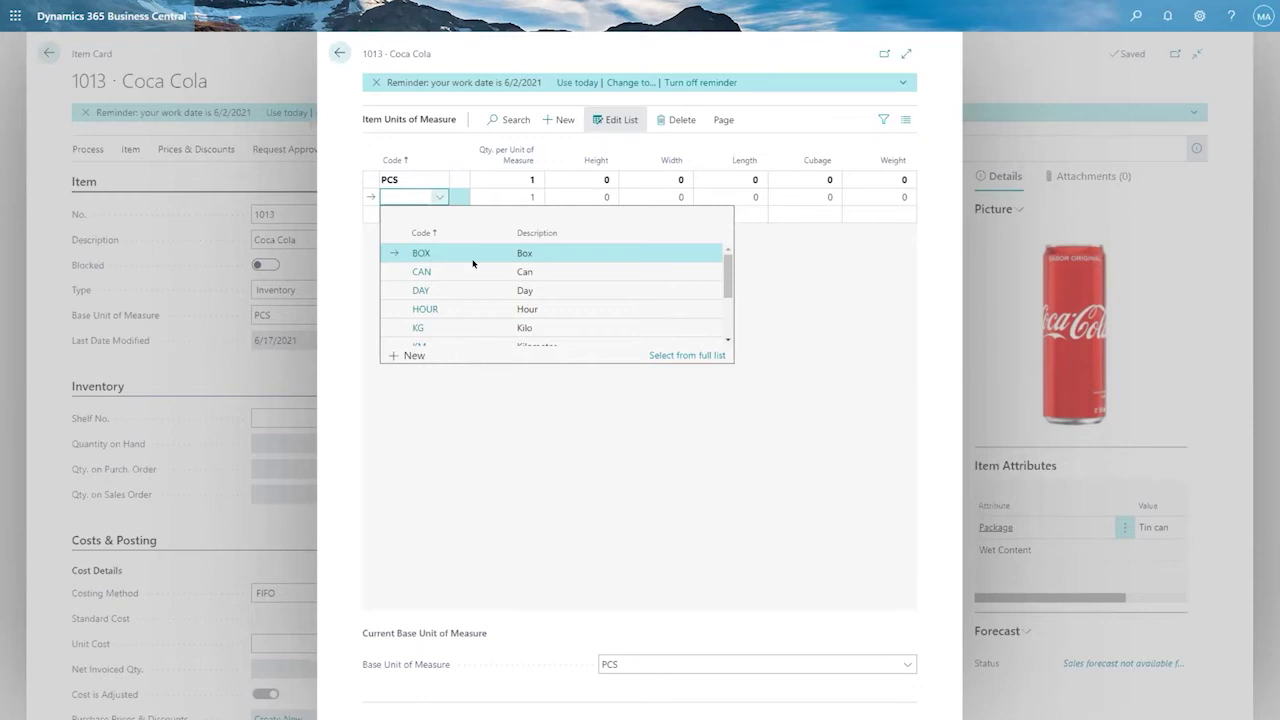
pyautogui.scroll(-3, 473, 263)
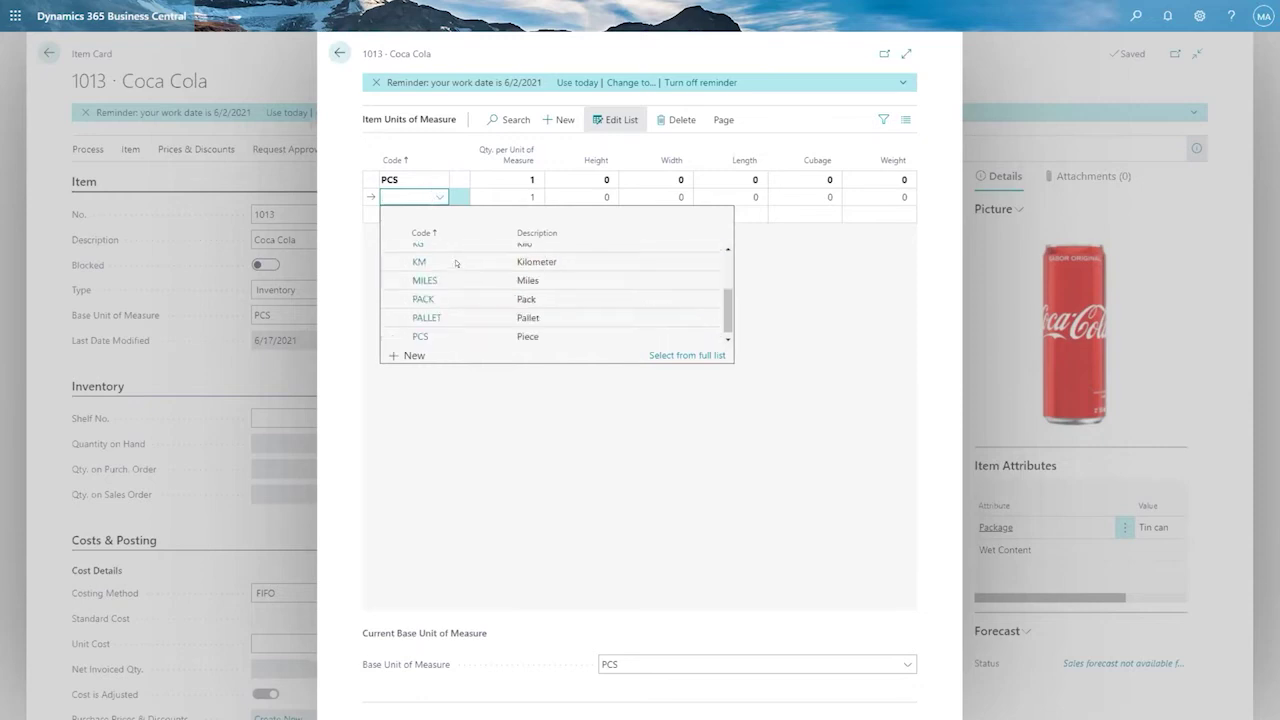
pyautogui.click(470, 314)
pyautogui.click(507, 190)
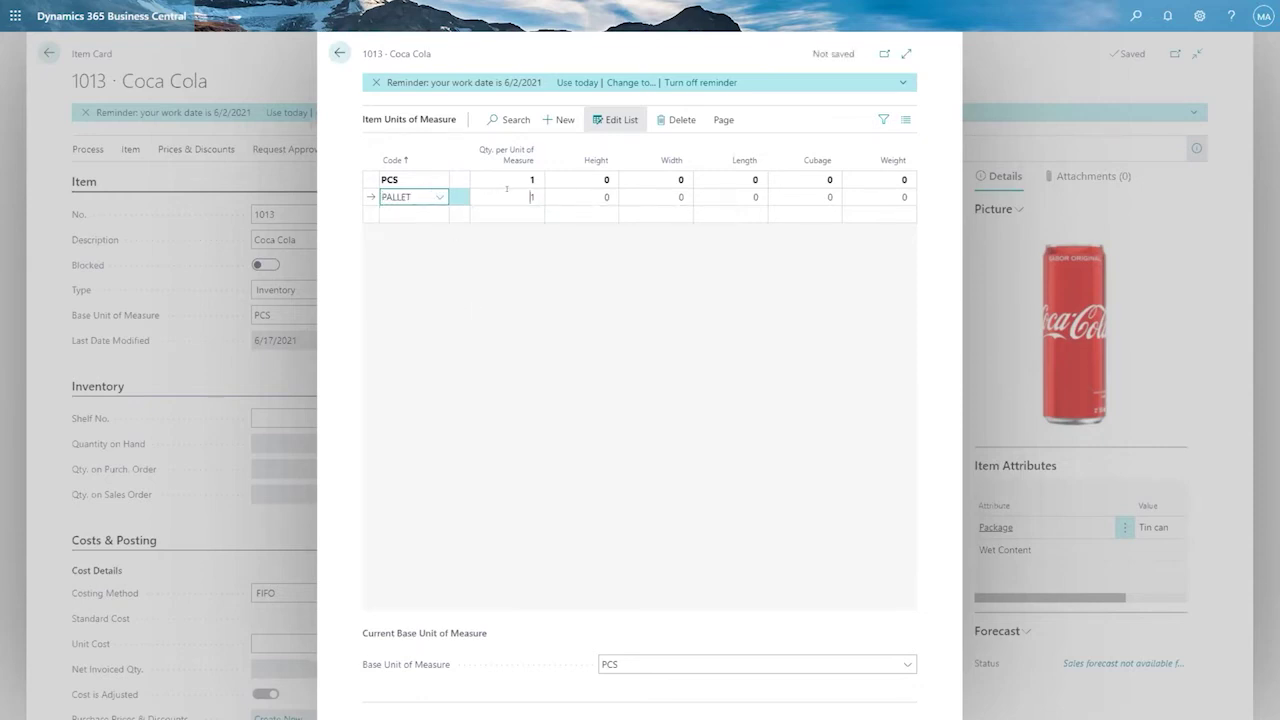
pyautogui.write('100')
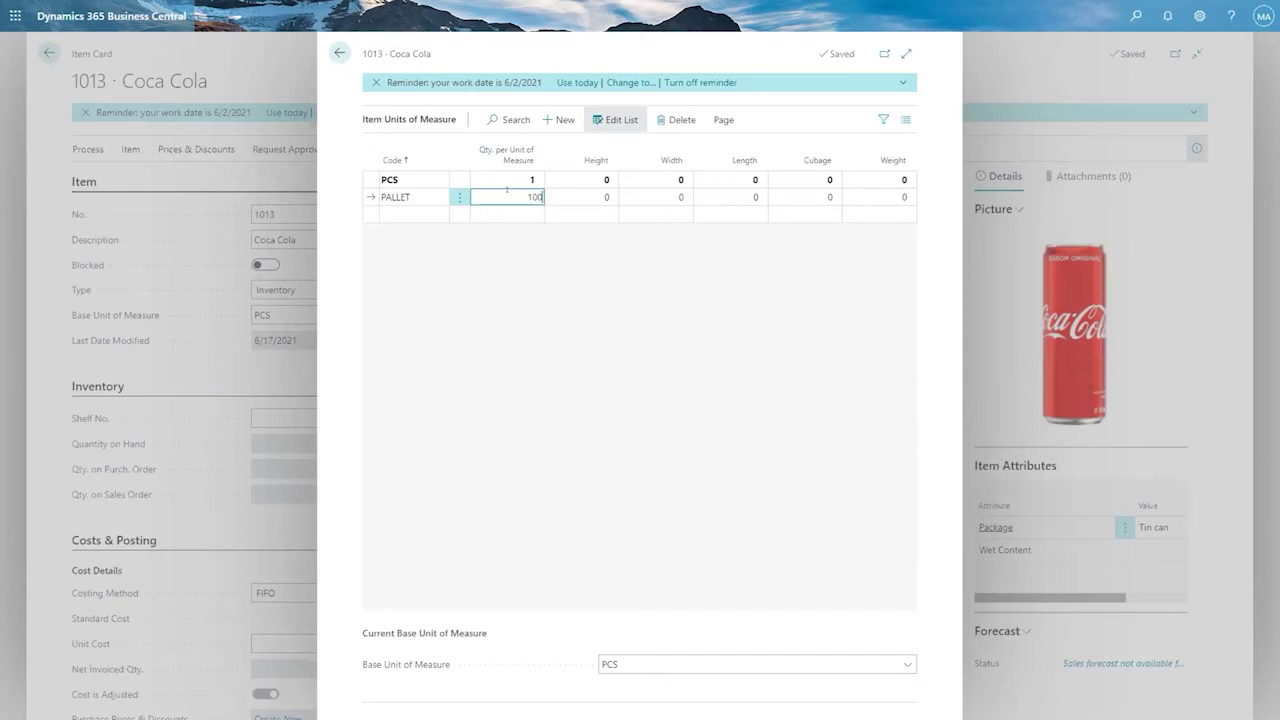
pyautogui.press('Tab')
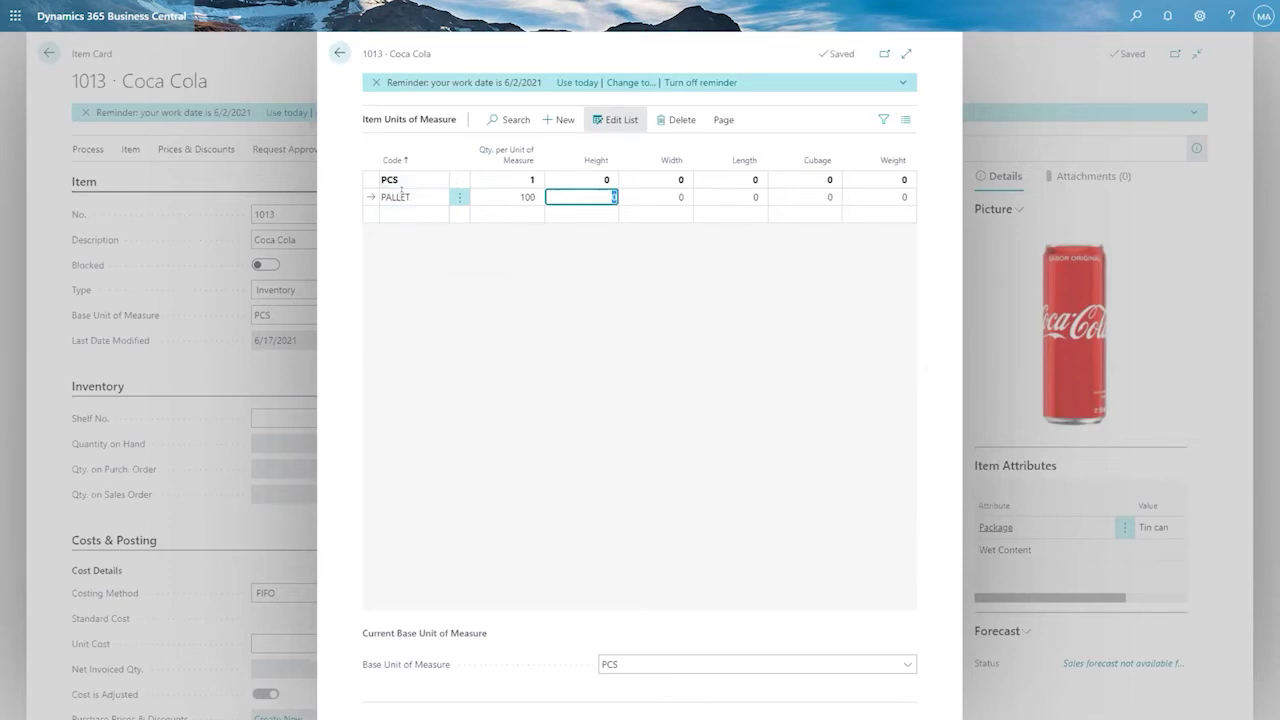
# Add PACK as a unit of measure for Coca Cola with a quantity of 6 per unit
pyautogui.click(410, 191)
pyautogui.click(404, 214)
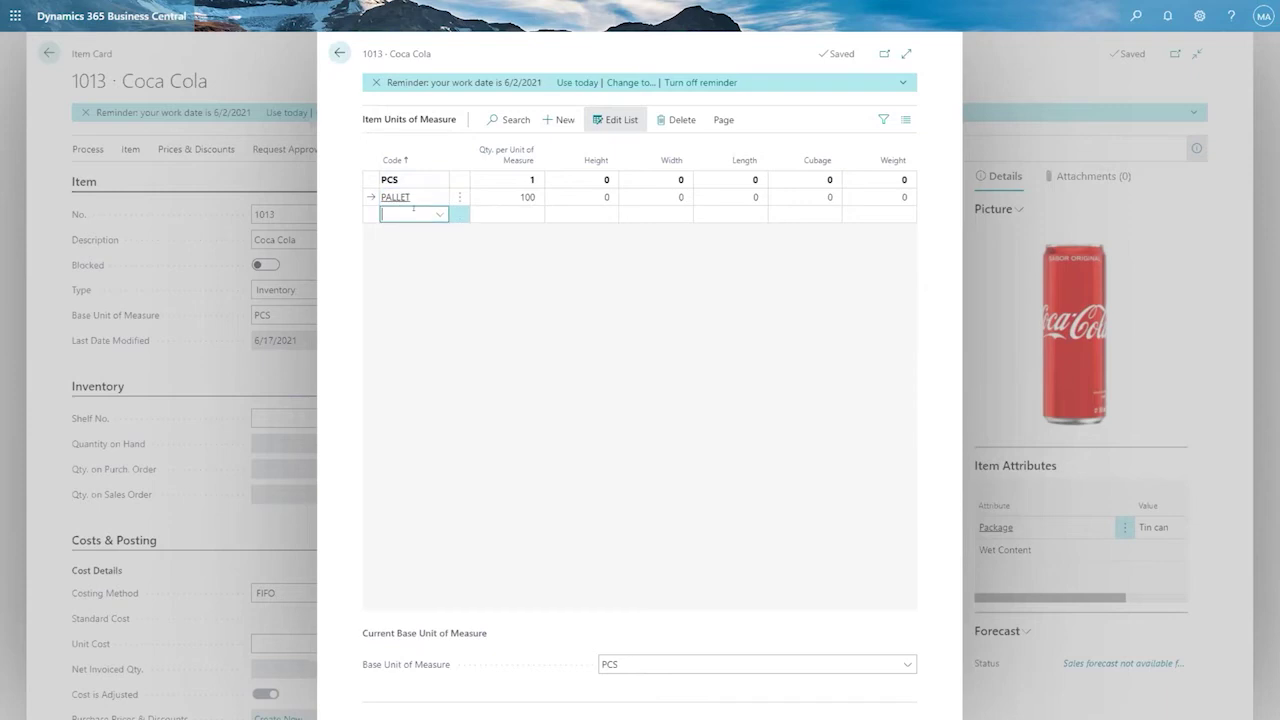
pyautogui.click(440, 215)
pyautogui.scroll(-1, 476, 318)
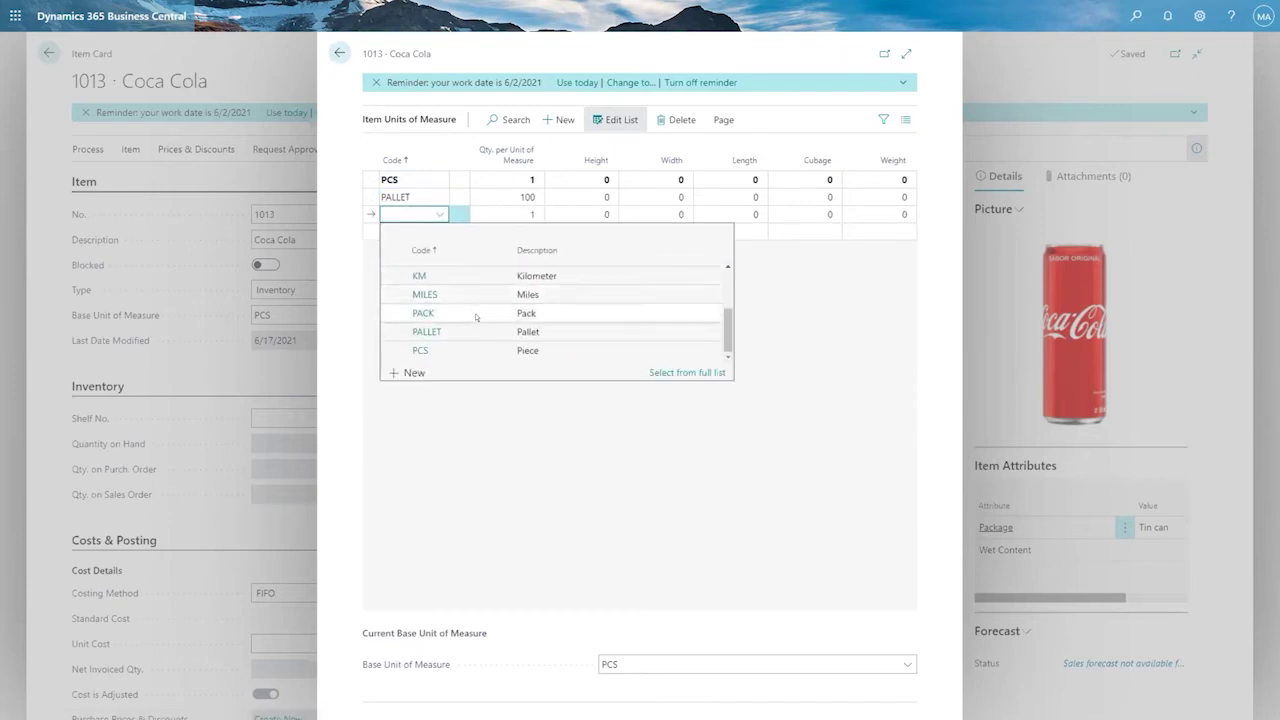
pyautogui.scroll(2, 476, 318)
pyautogui.scroll(-2, 476, 316)
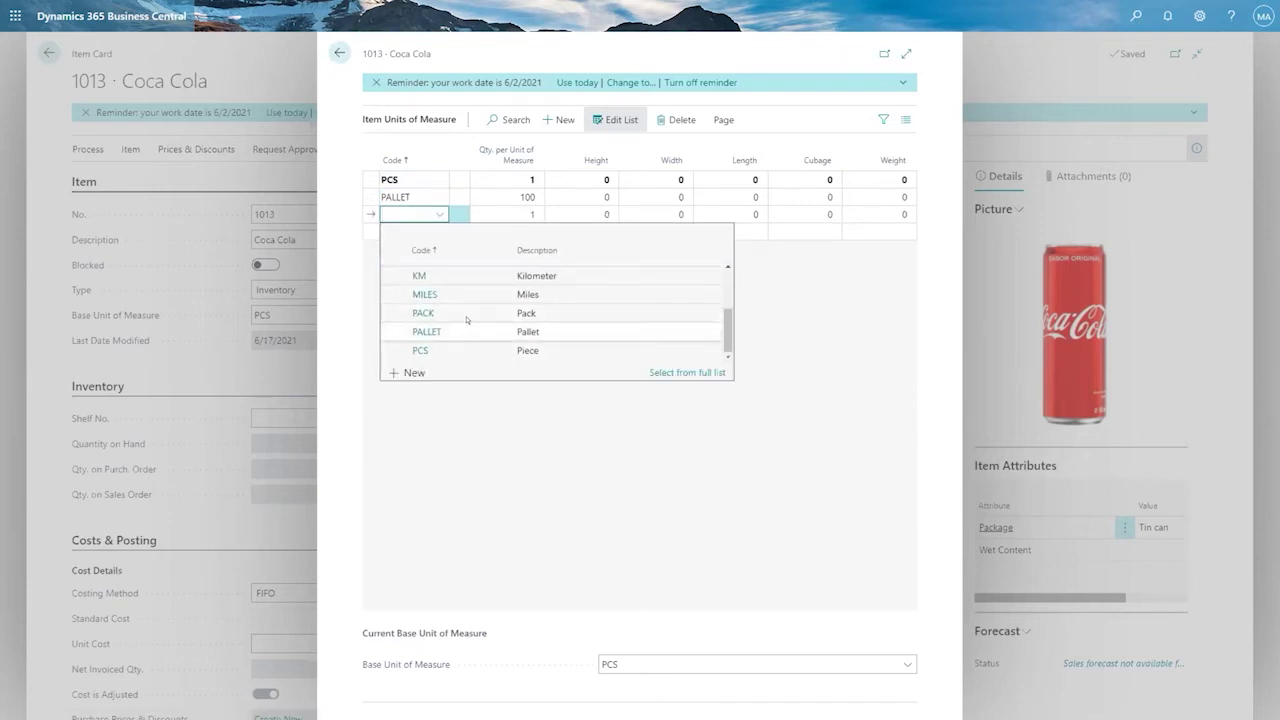
pyautogui.click(463, 312)
pyautogui.click(498, 213)
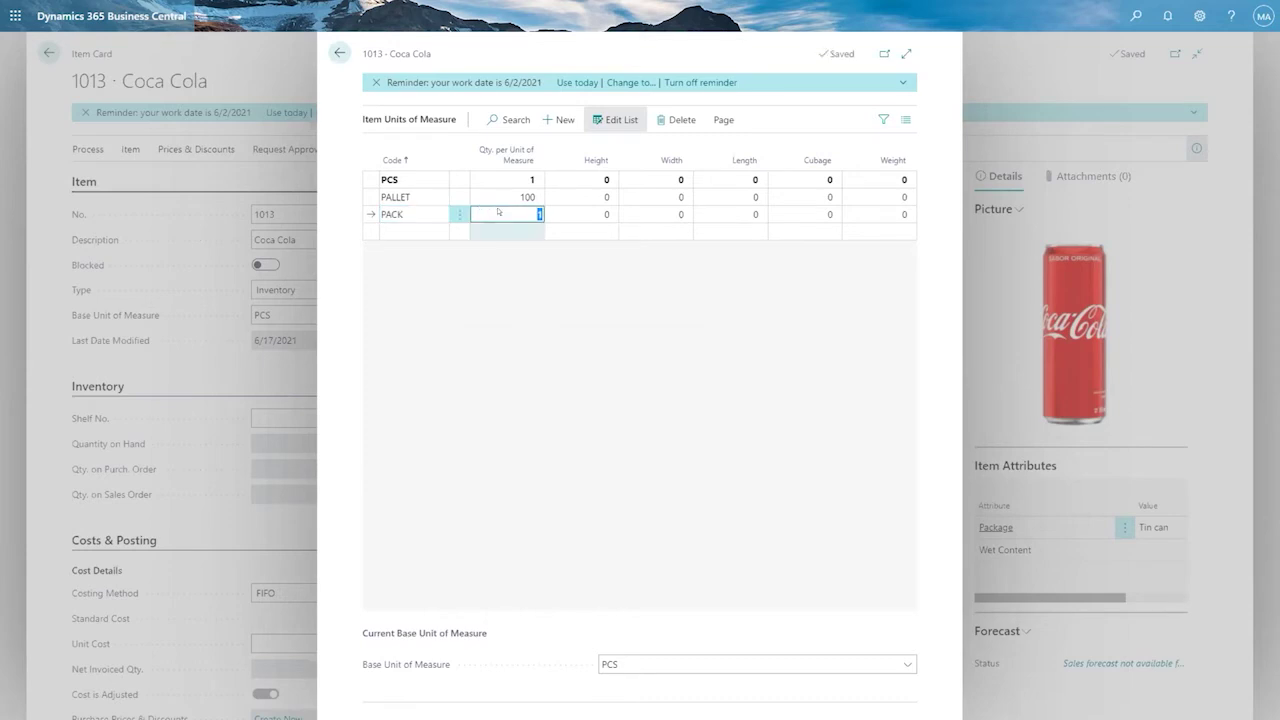
pyautogui.write('6')
pyautogui.press('Tab')
pyautogui.click(548, 309)
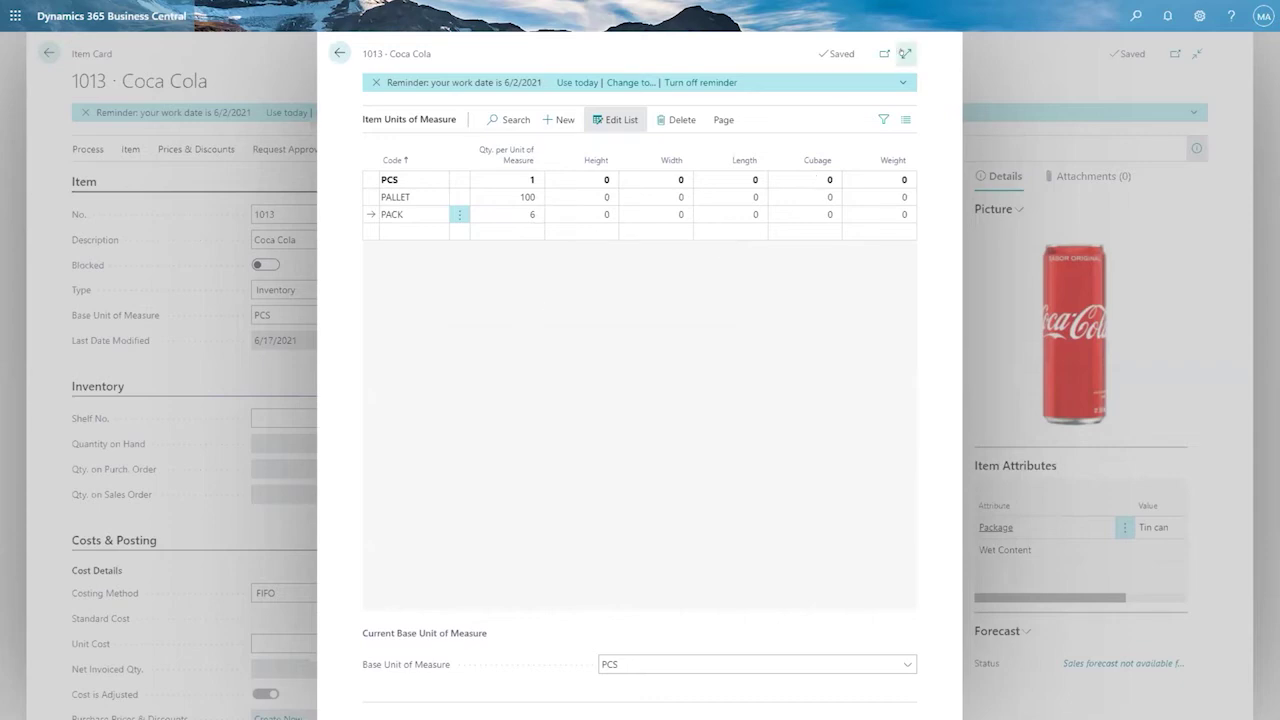
# Enlarge the Item Units of Measure page, review the PCS, PALLET and PACK codes with their quantities, and return to the item card
pyautogui.click(906, 53)
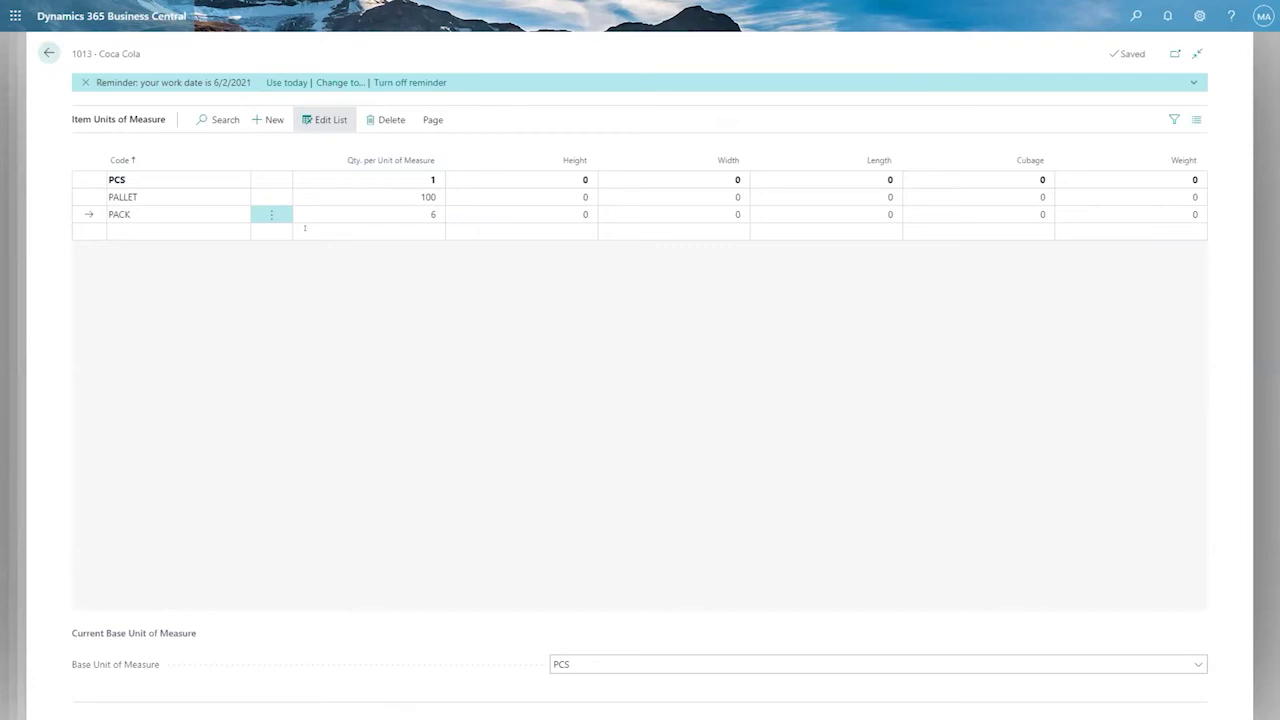
pyautogui.click(160, 178)
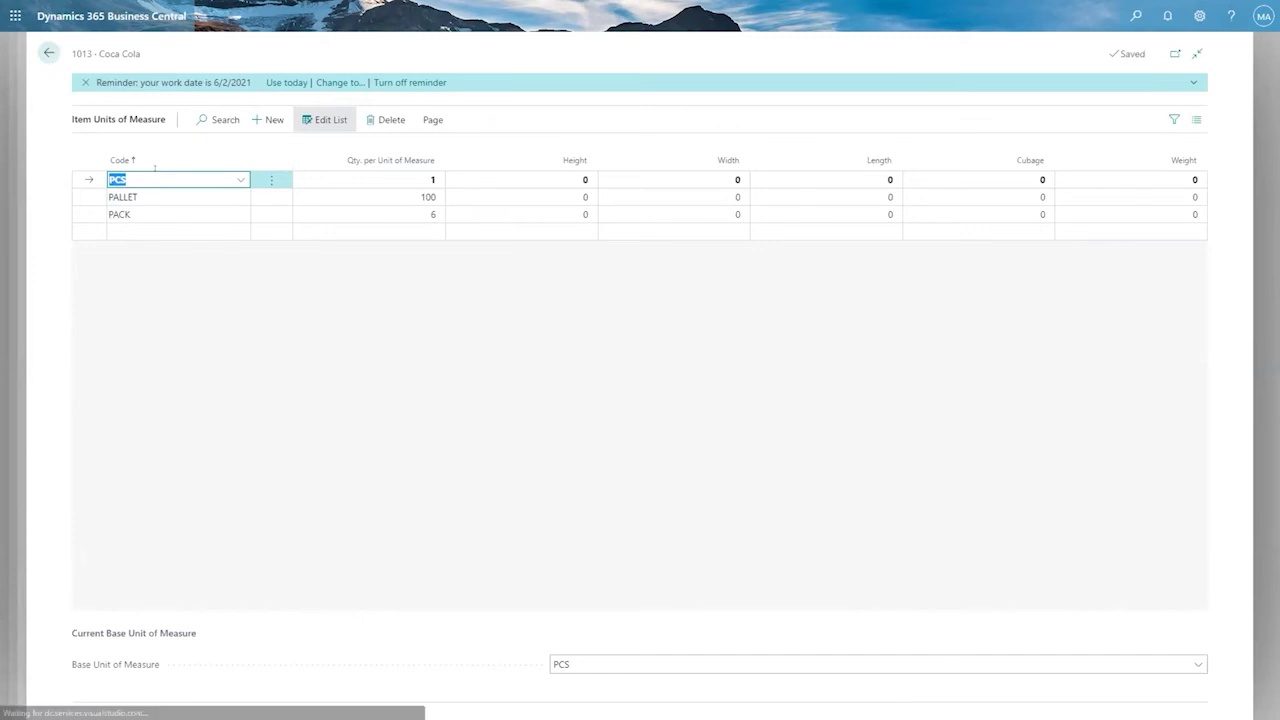
pyautogui.press('Tab')
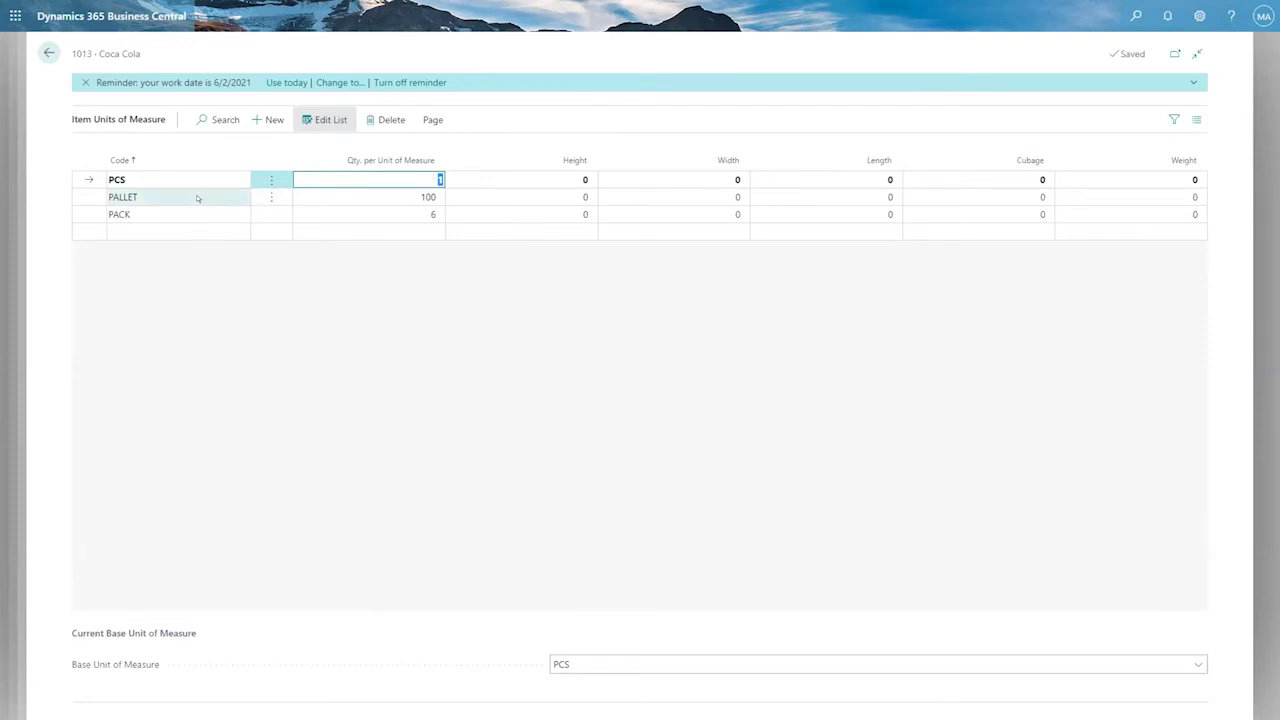
pyautogui.click(166, 199)
pyautogui.click(158, 214)
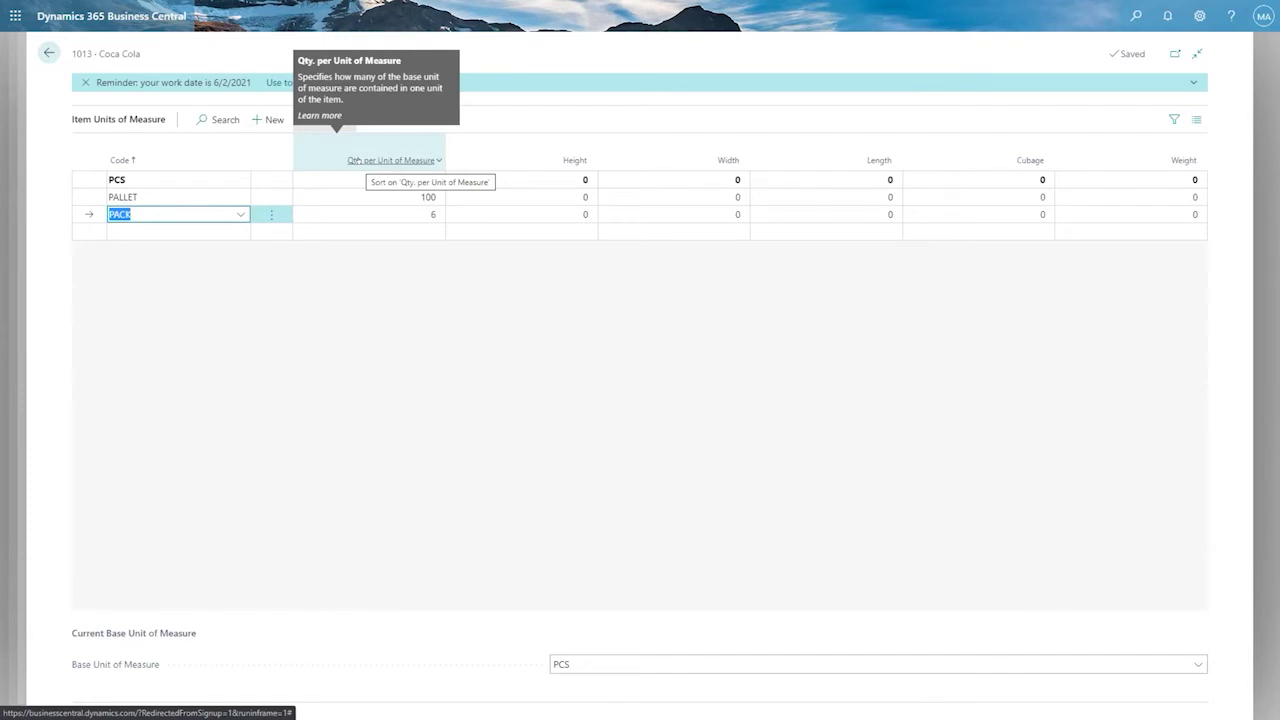
pyautogui.click(390, 198)
pyautogui.click(404, 213)
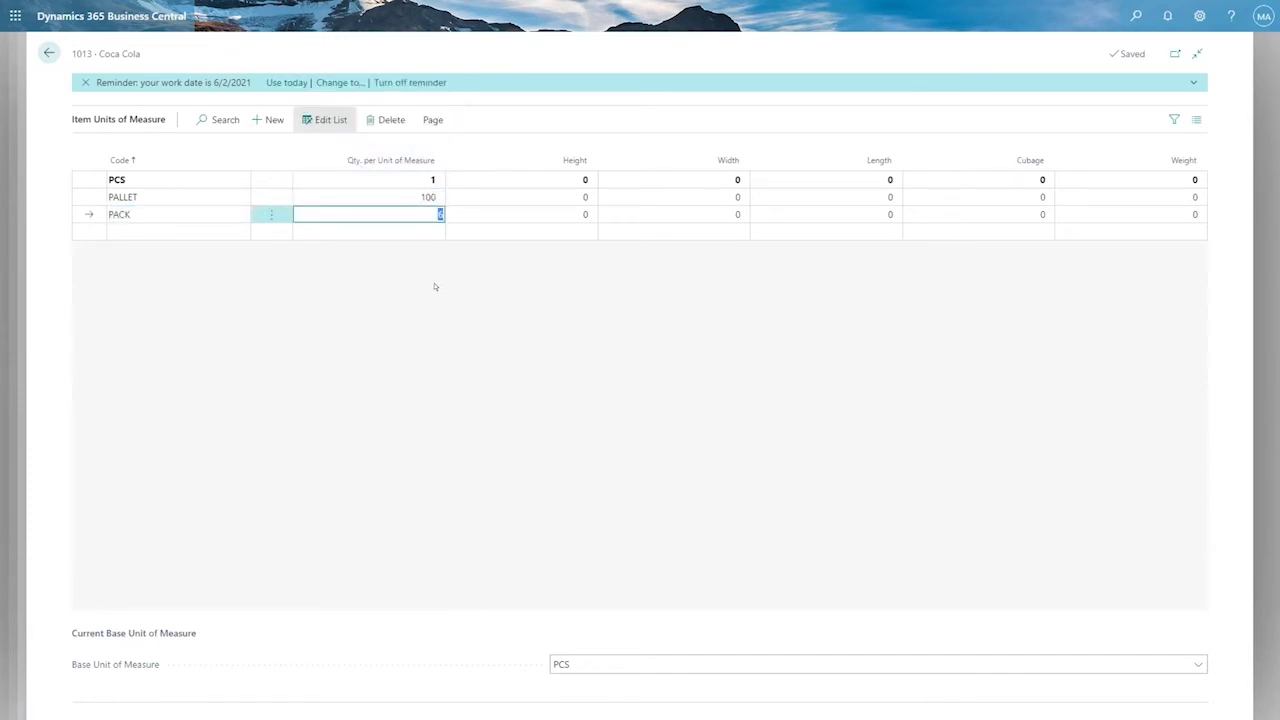
pyautogui.click(592, 199)
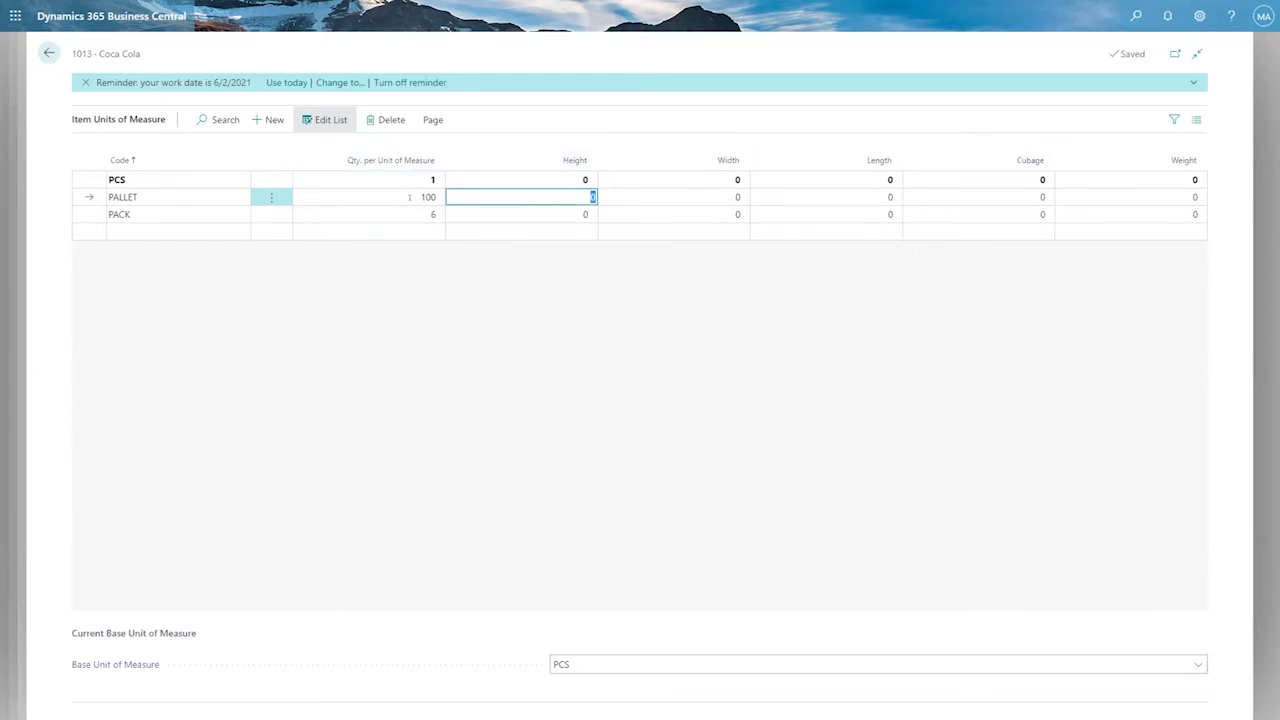
pyautogui.click(49, 53)
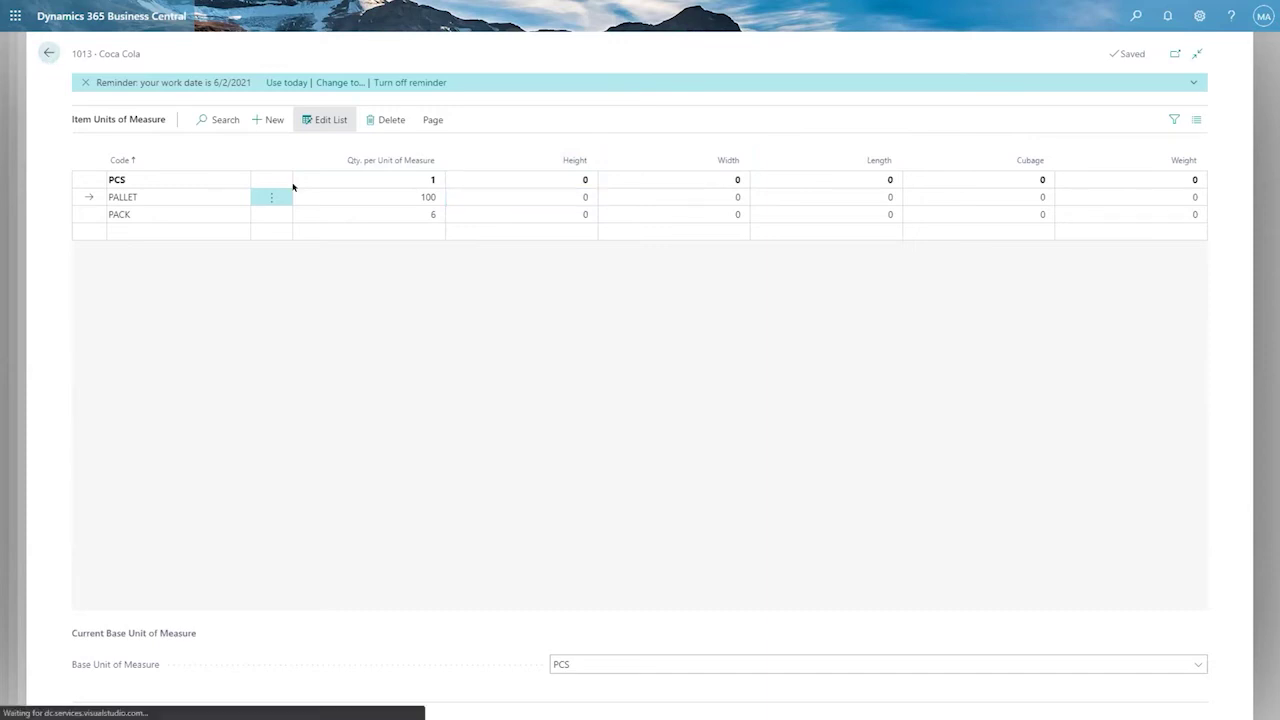
# Review the full list of item tracking codes available for Coca Cola and close it without choosing one
pyautogui.scroll(-4, 545, 365)
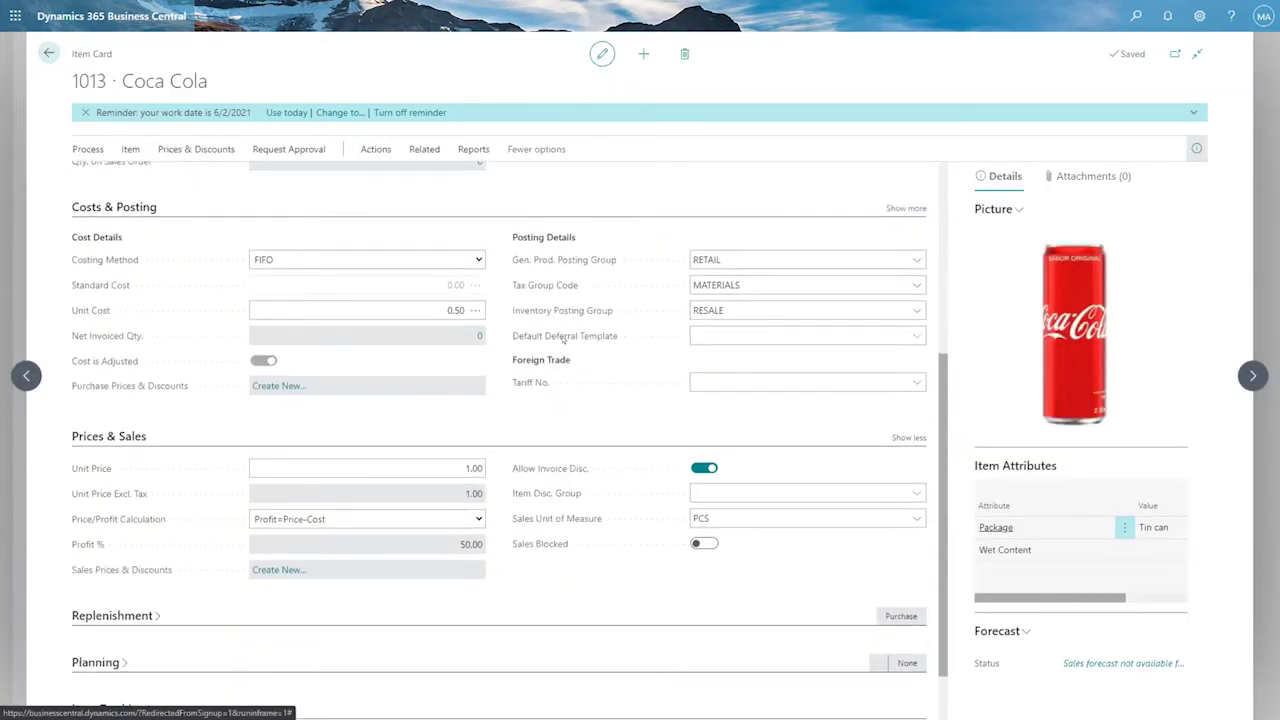
pyautogui.scroll(-1, 563, 336)
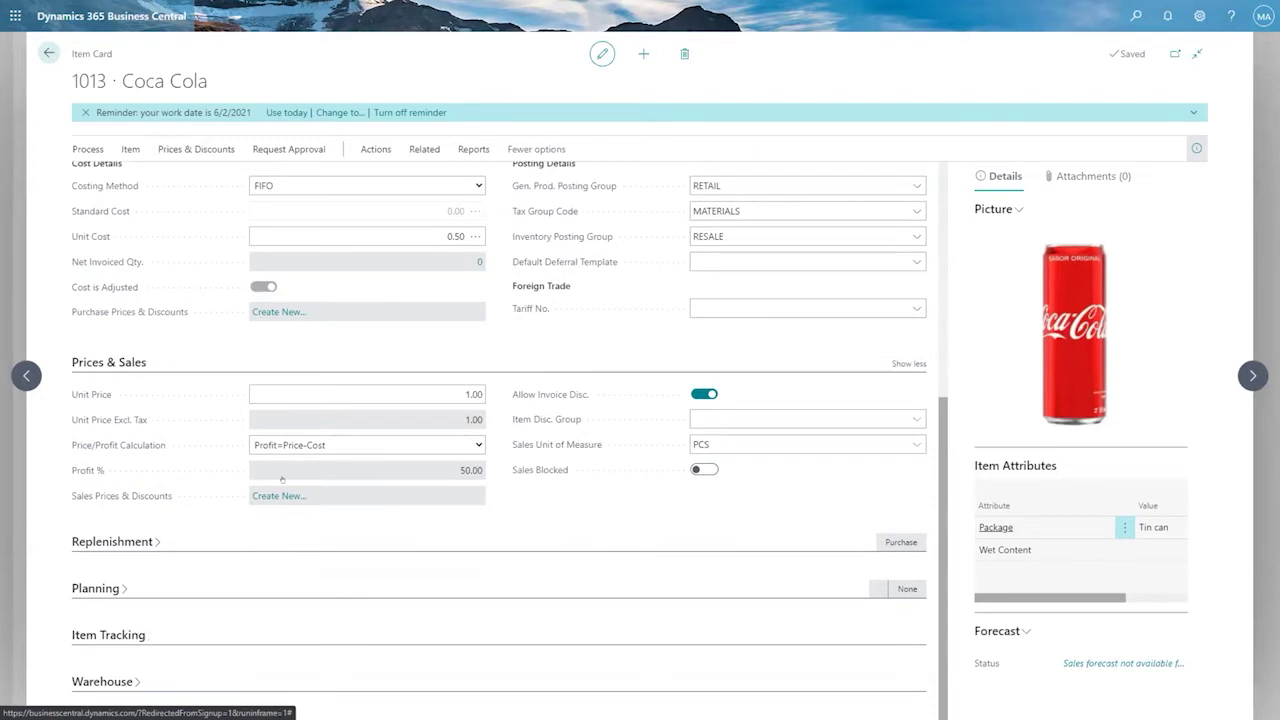
pyautogui.scroll(-1, 380, 540)
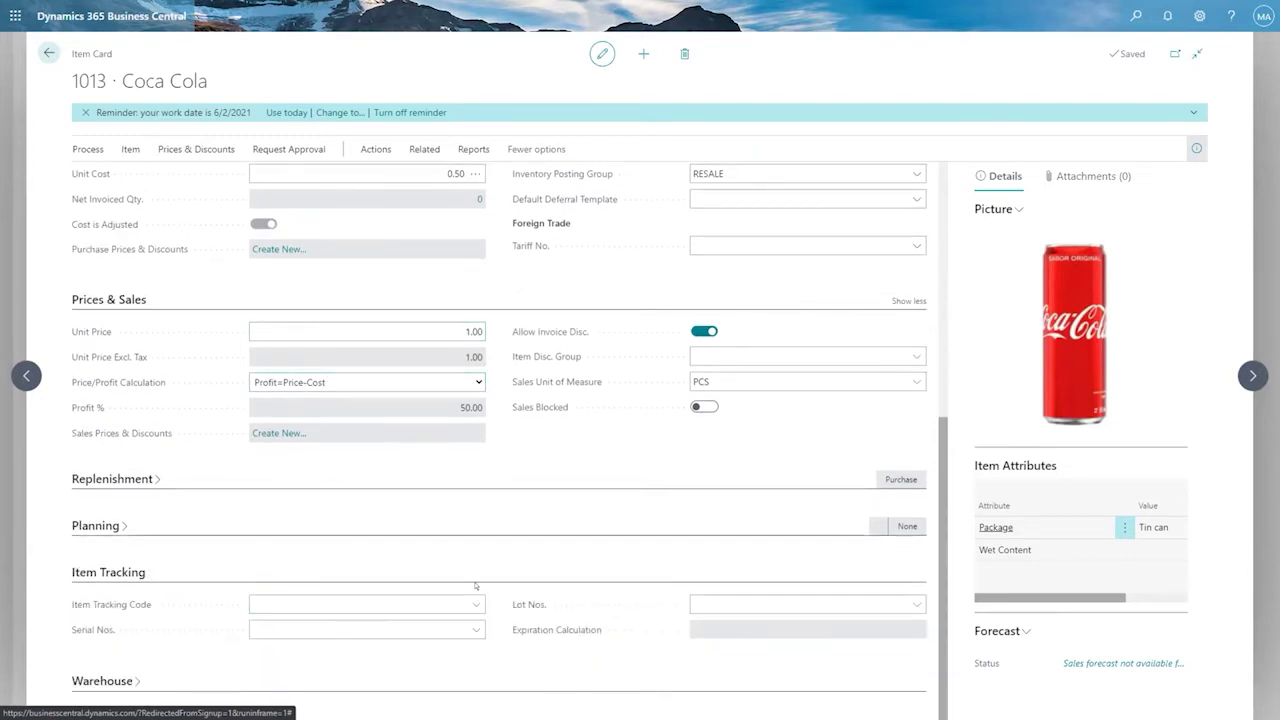
pyautogui.click(470, 602)
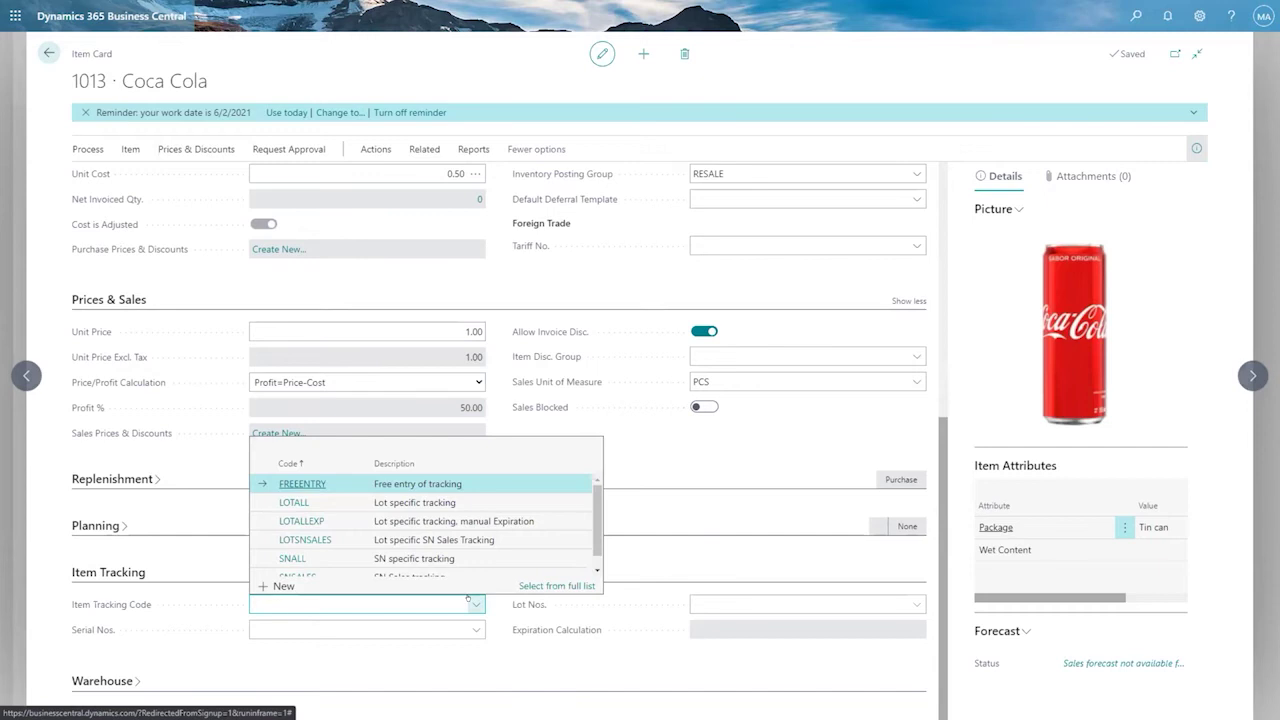
pyautogui.click(530, 585)
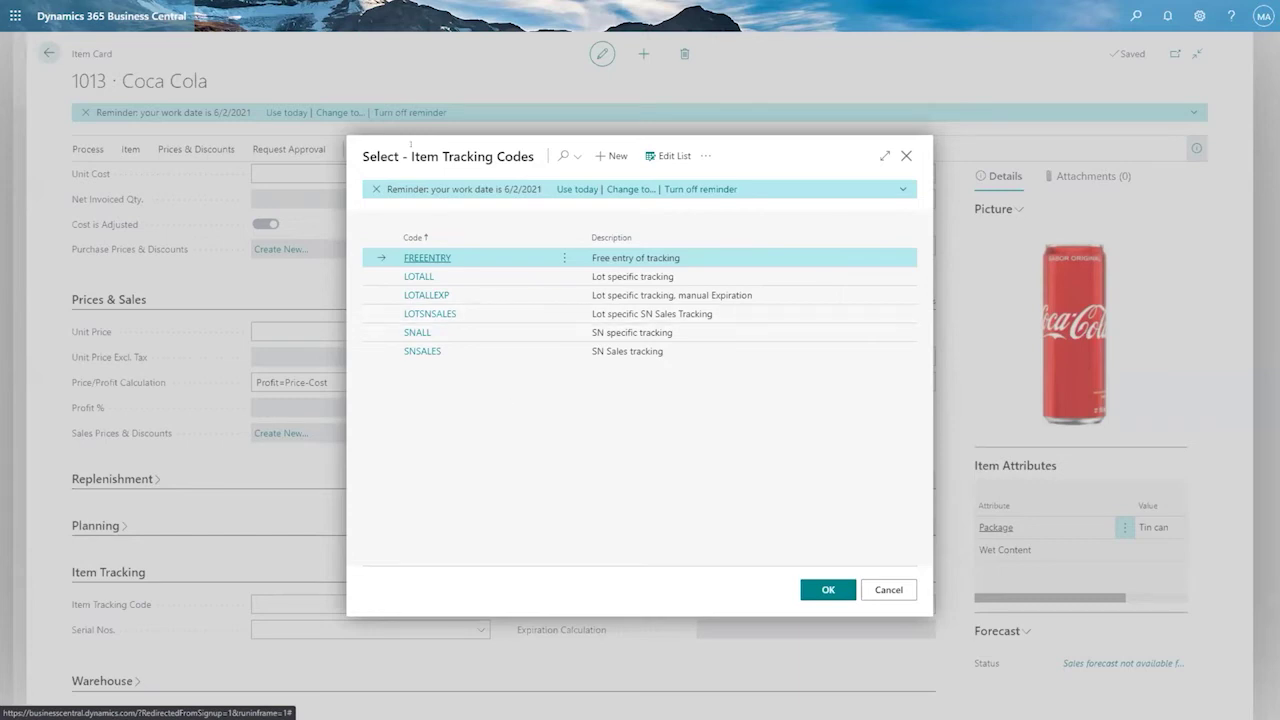
pyautogui.moveTo(477, 157); pyautogui.dragTo(534, 158)
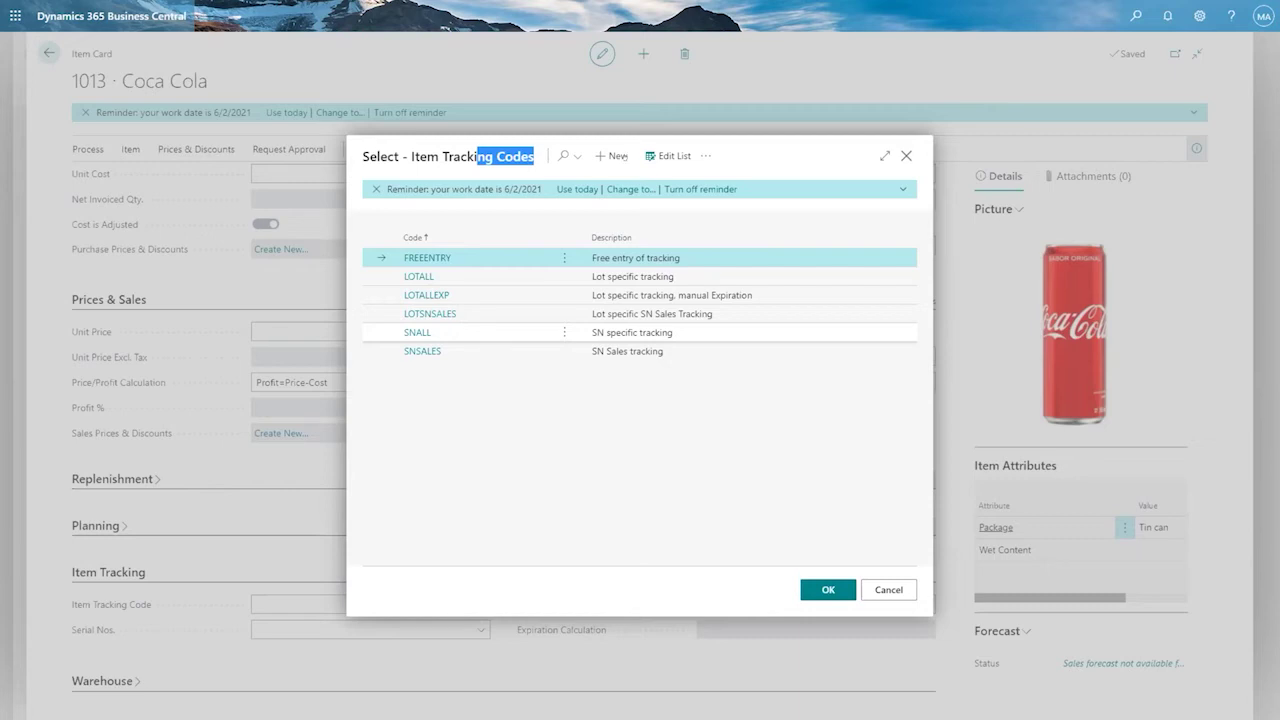
pyautogui.click(889, 590)
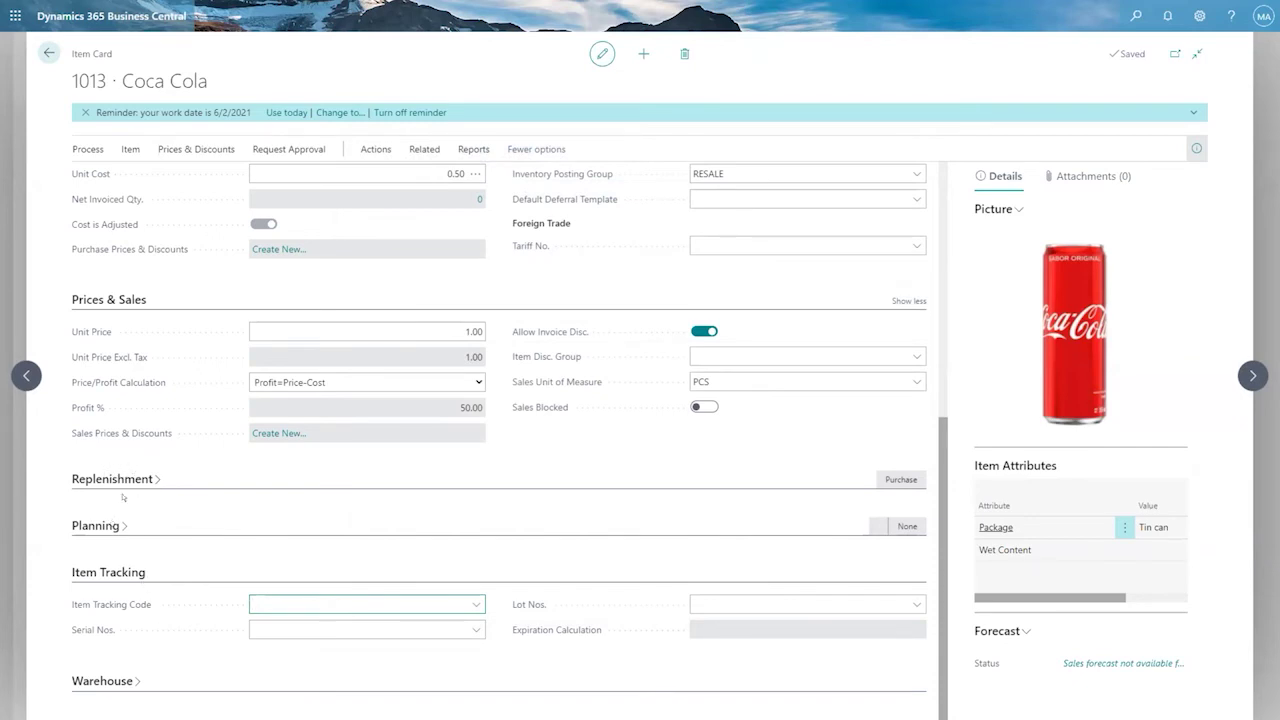
# Create a stockkeeping unit for Coca Cola per location, with the location filter set to EAST
pyautogui.scroll(5, 592, 417)
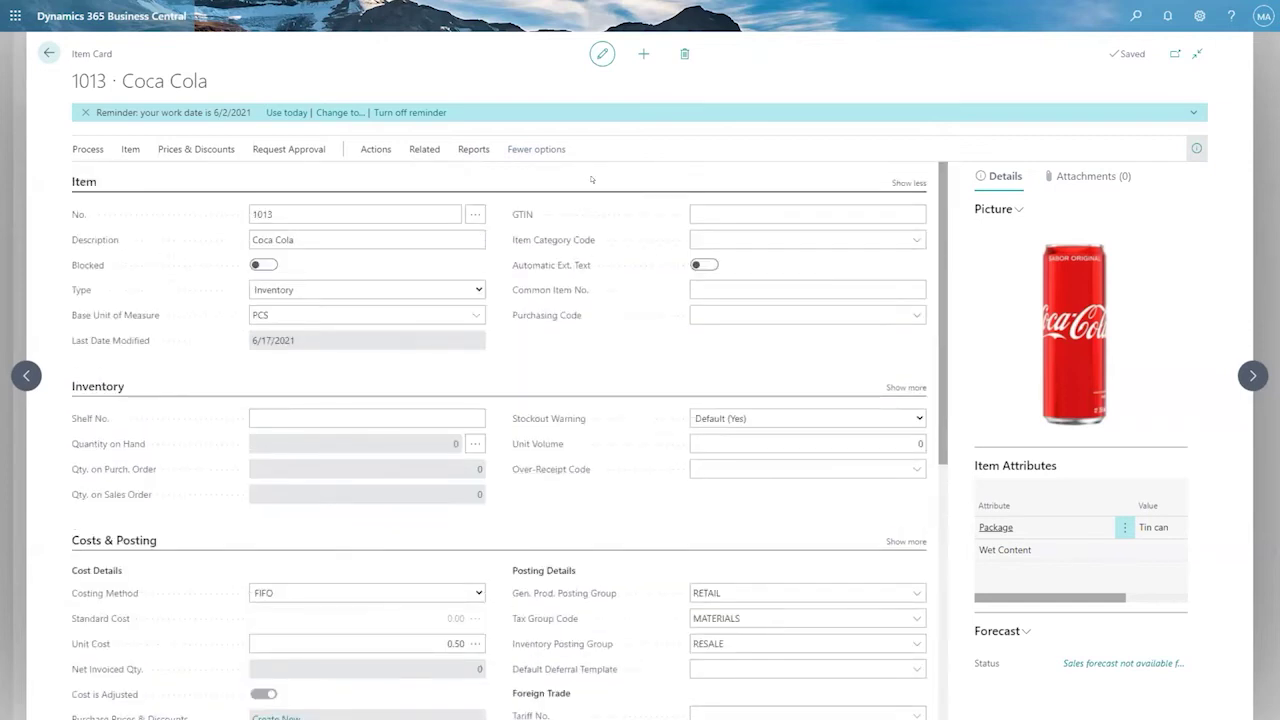
pyautogui.click(377, 149)
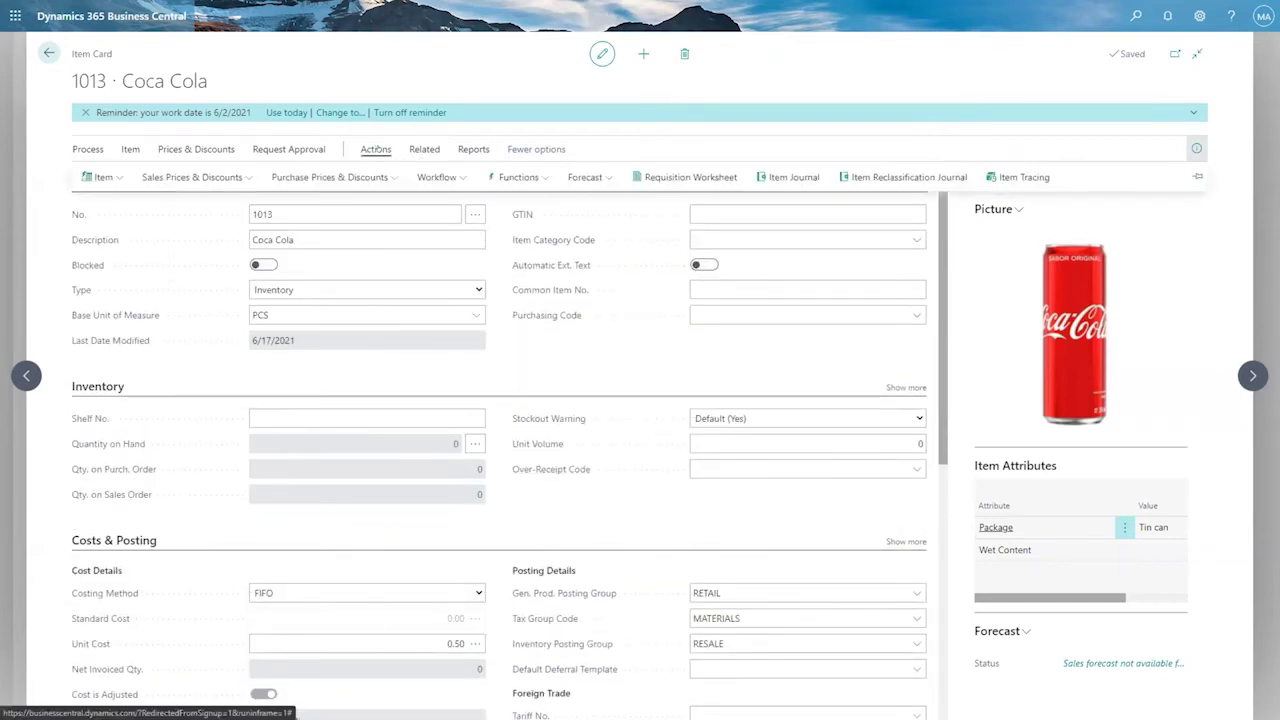
pyautogui.click(589, 175)
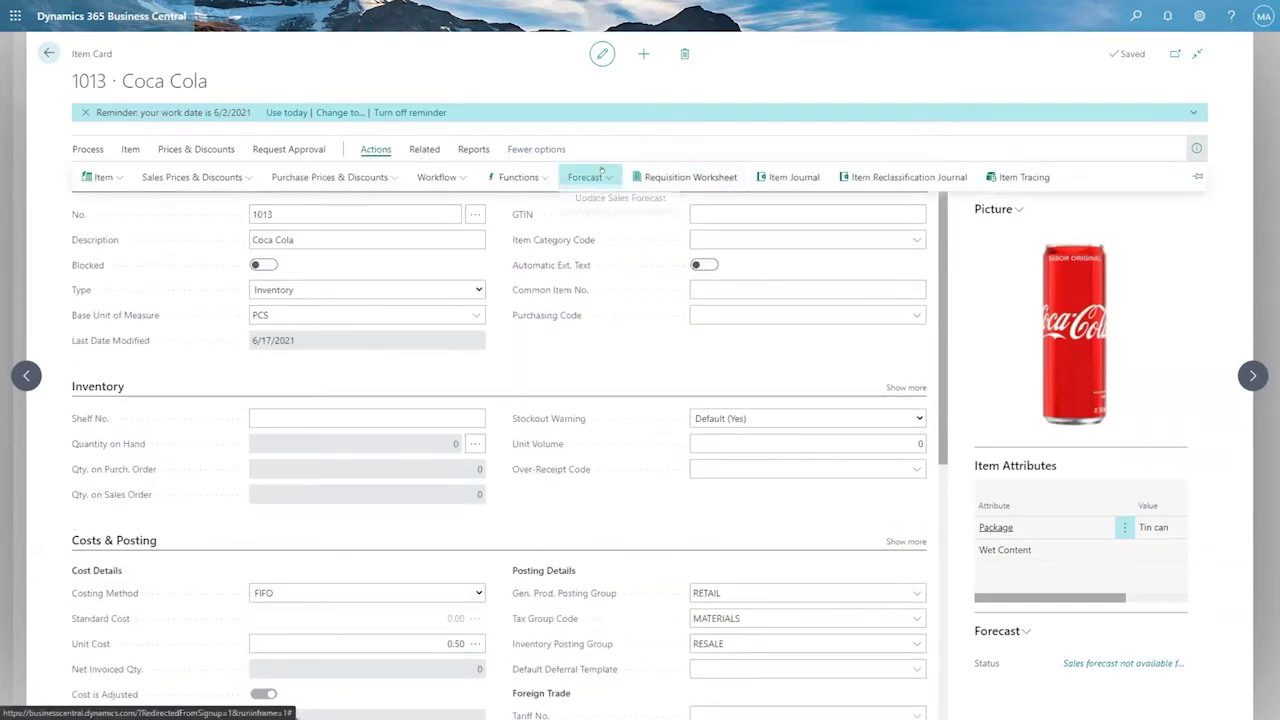
pyautogui.click(517, 177)
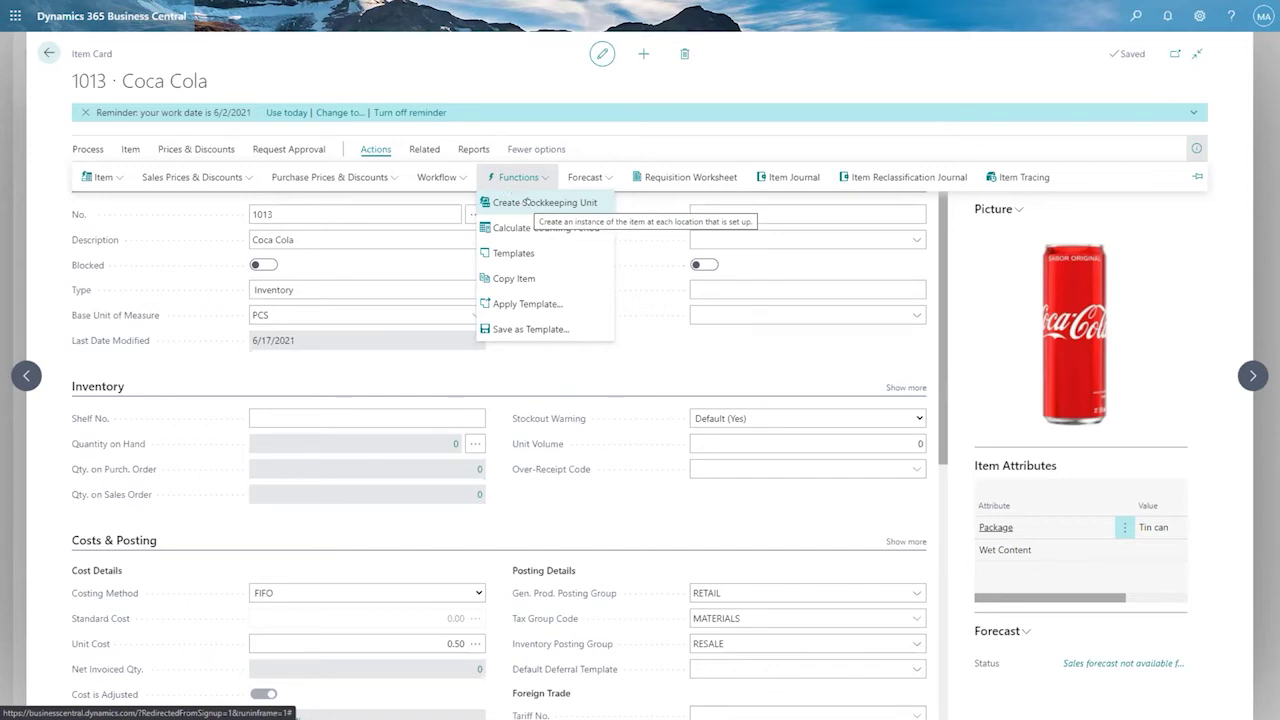
pyautogui.doubleClick(523, 202)
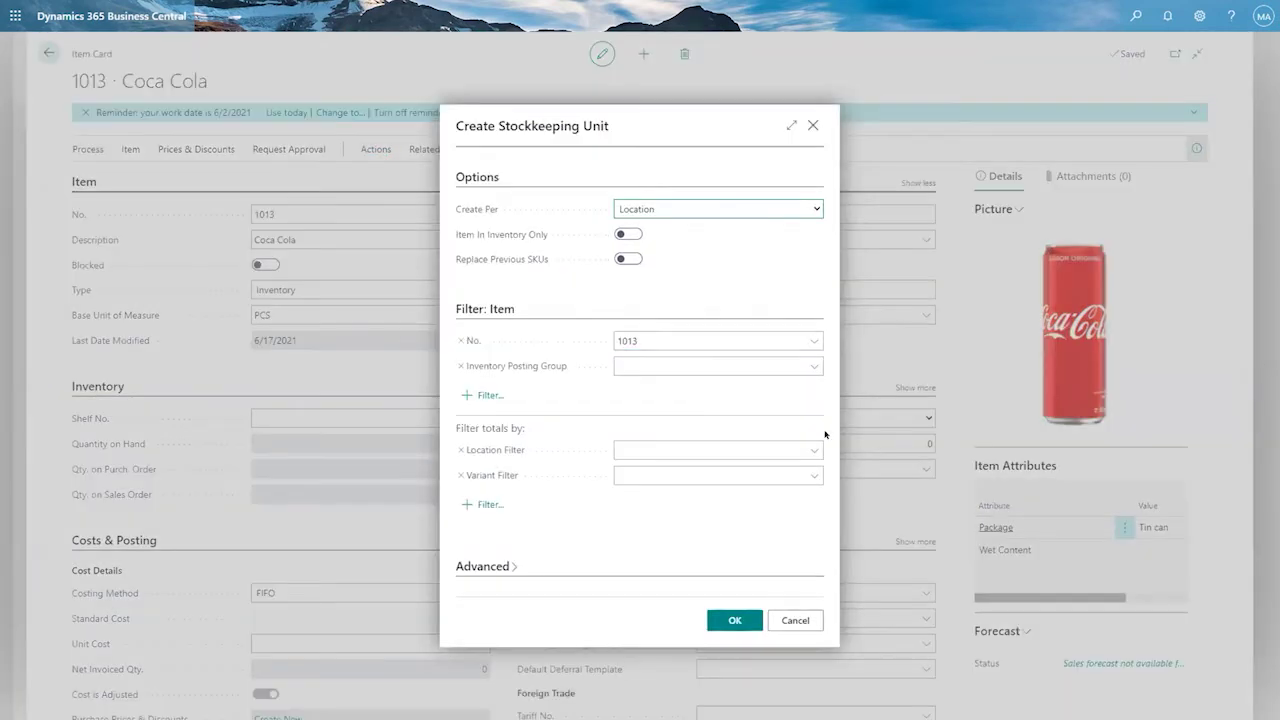
pyautogui.click(815, 448)
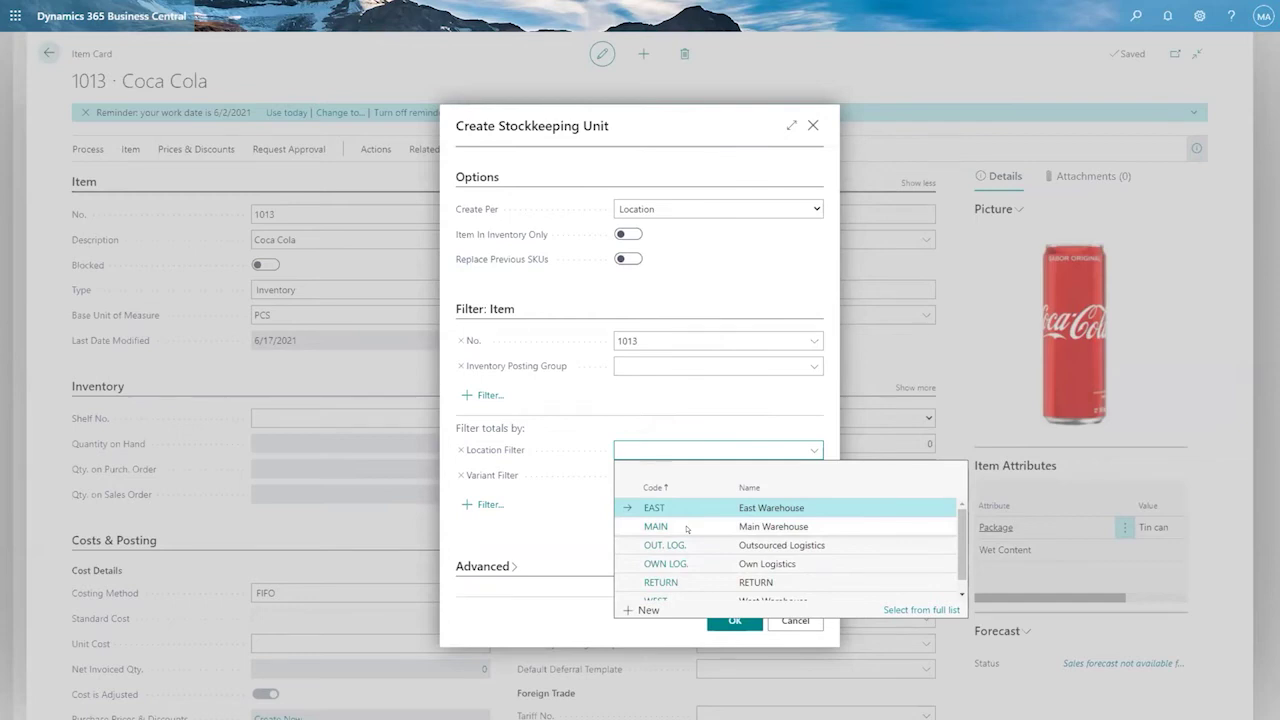
pyautogui.click(688, 508)
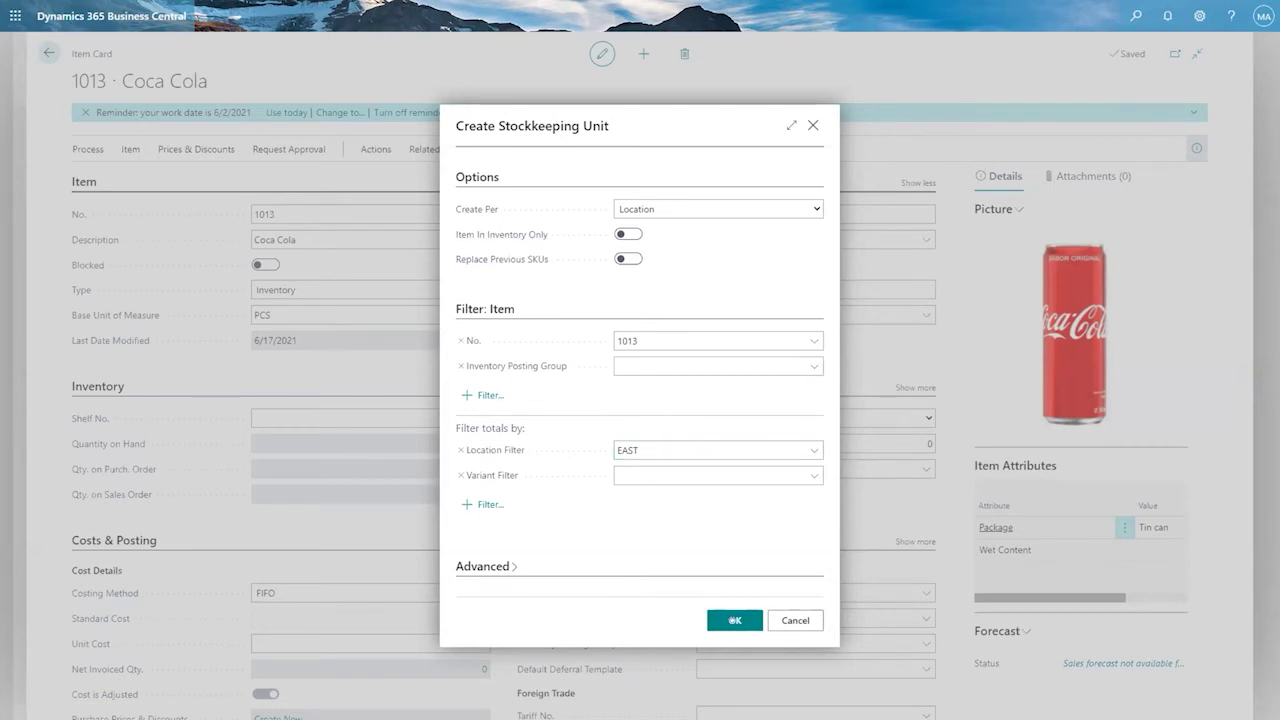
pyautogui.click(732, 620)
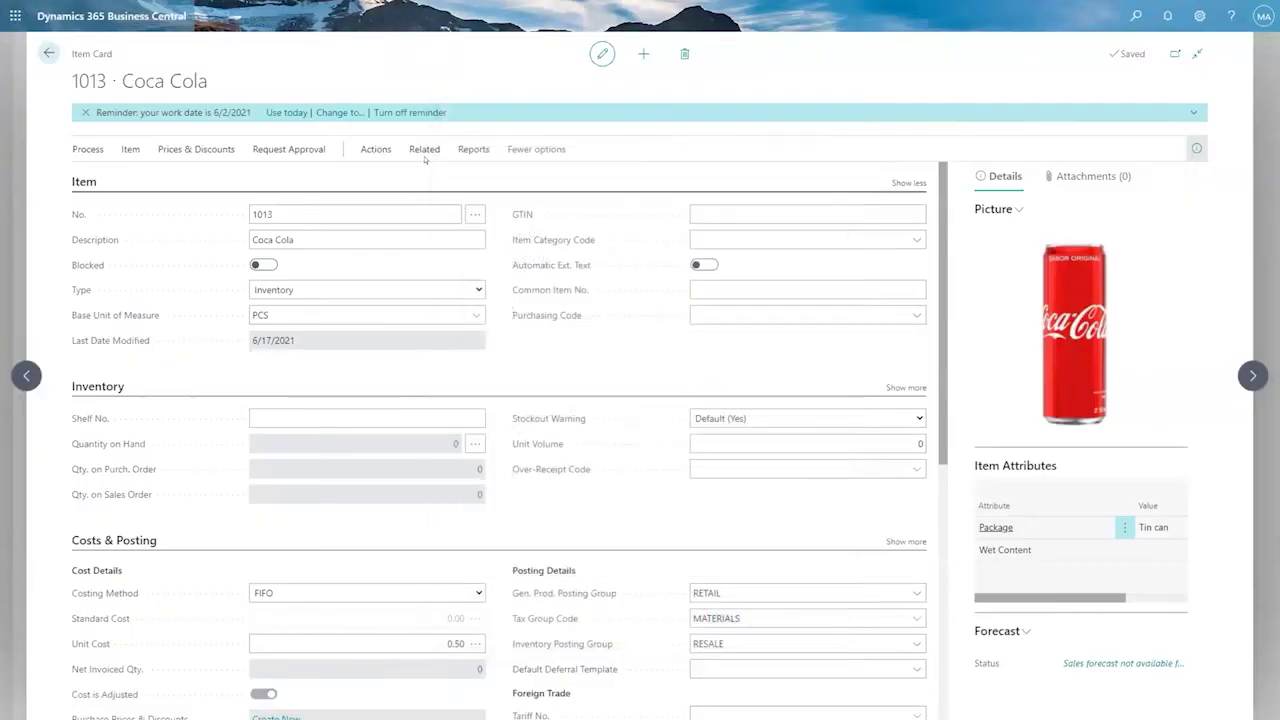
pyautogui.click(376, 149)
pyautogui.click(520, 177)
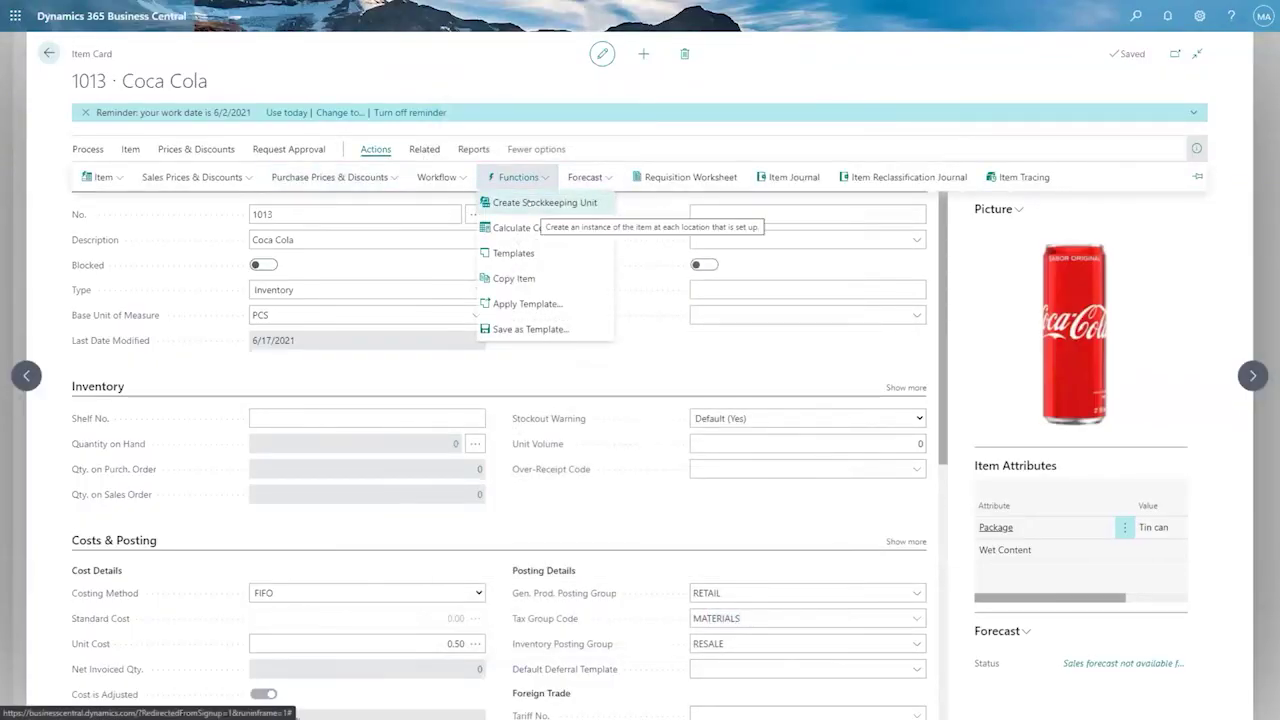
pyautogui.click(530, 203)
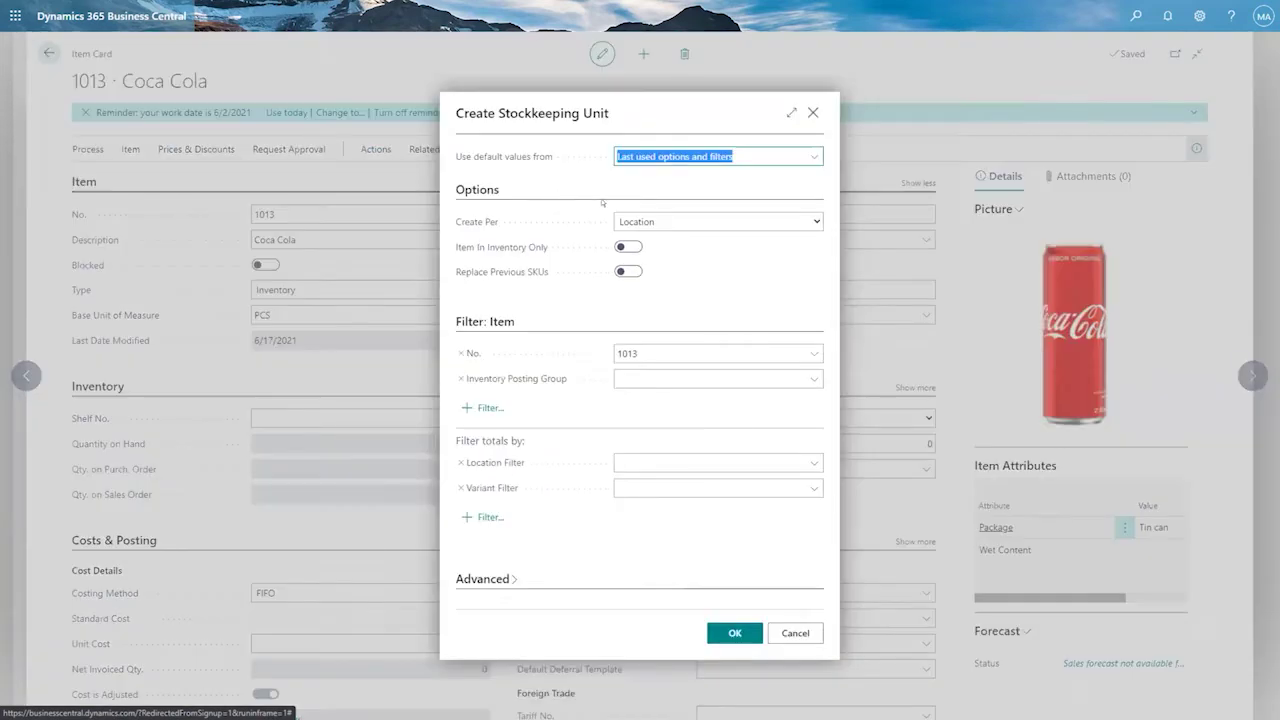
pyautogui.click(815, 461)
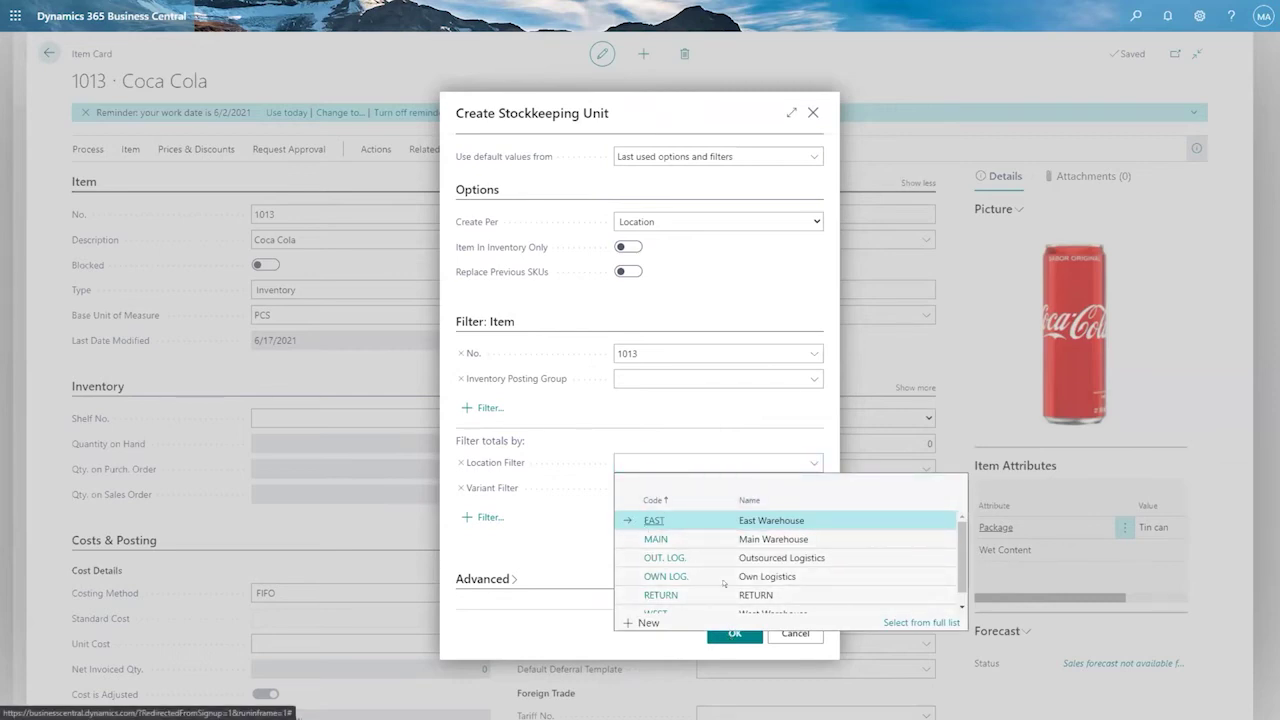
pyautogui.click(700, 403)
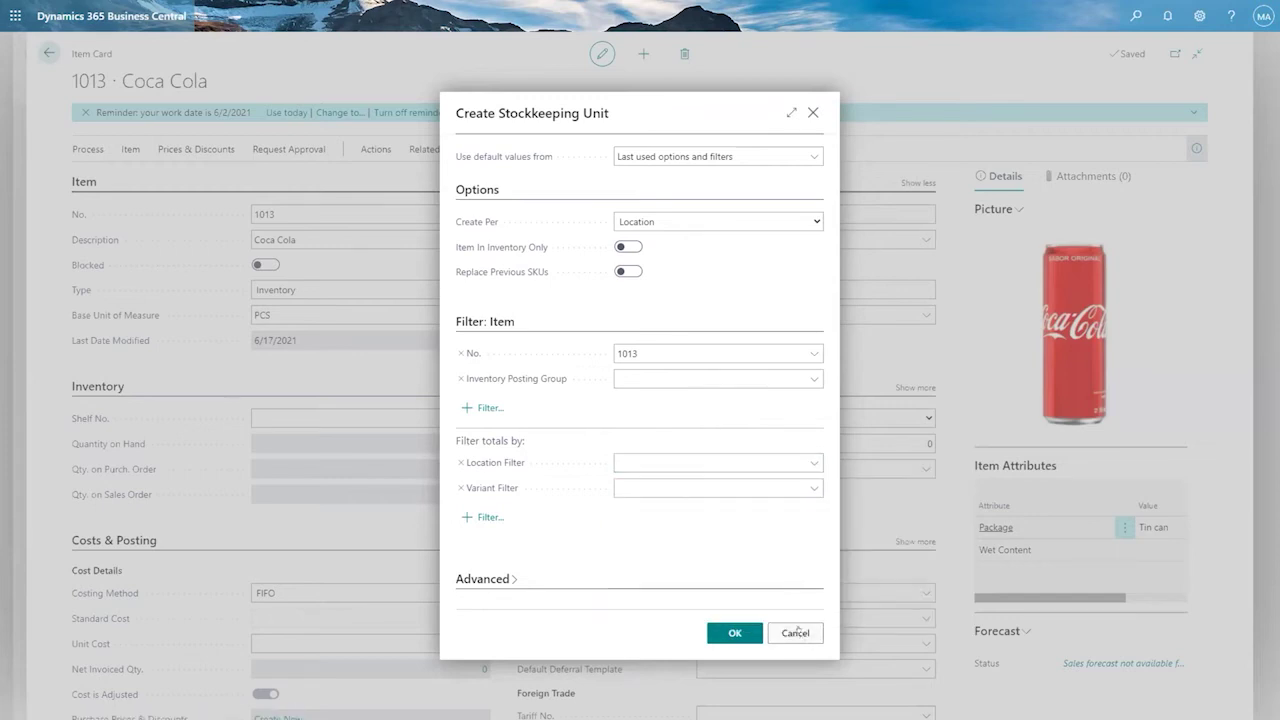
pyautogui.click(796, 633)
# Open Coca Cola's stockkeeping unit card for the EAST location from the item's warehouse information
pyautogui.click(422, 148)
pyautogui.click(574, 176)
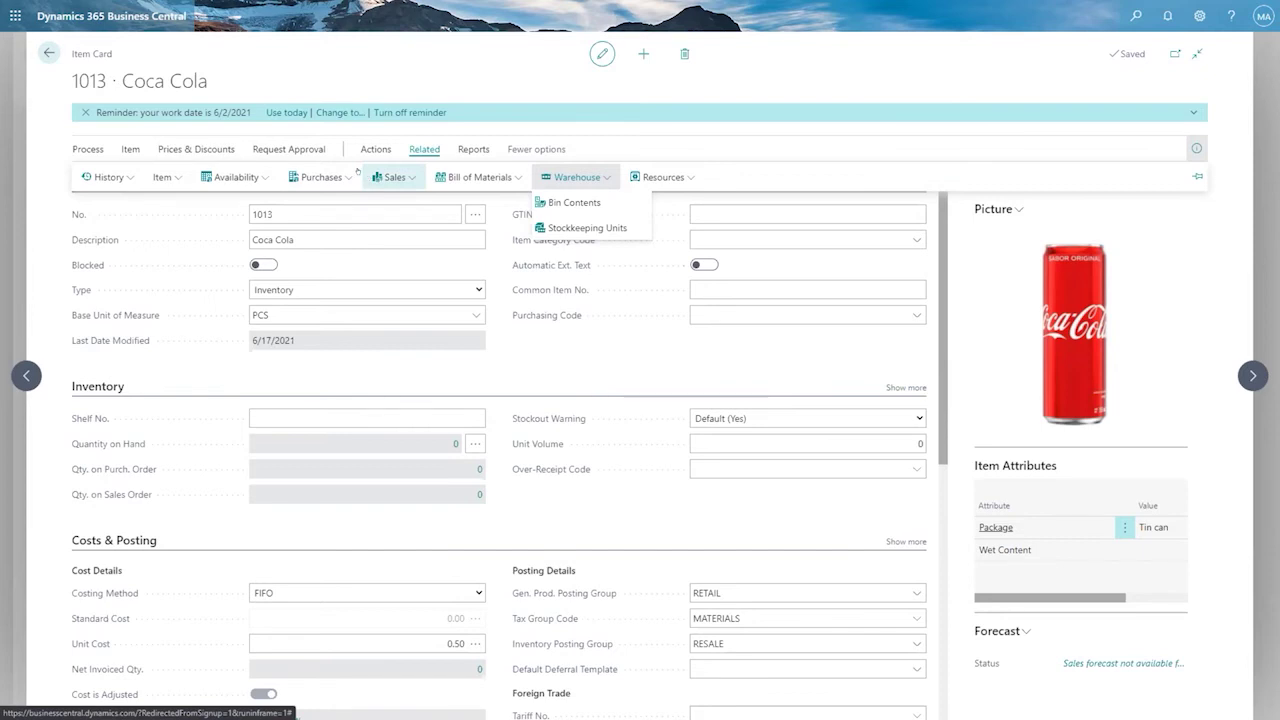
pyautogui.click(572, 230)
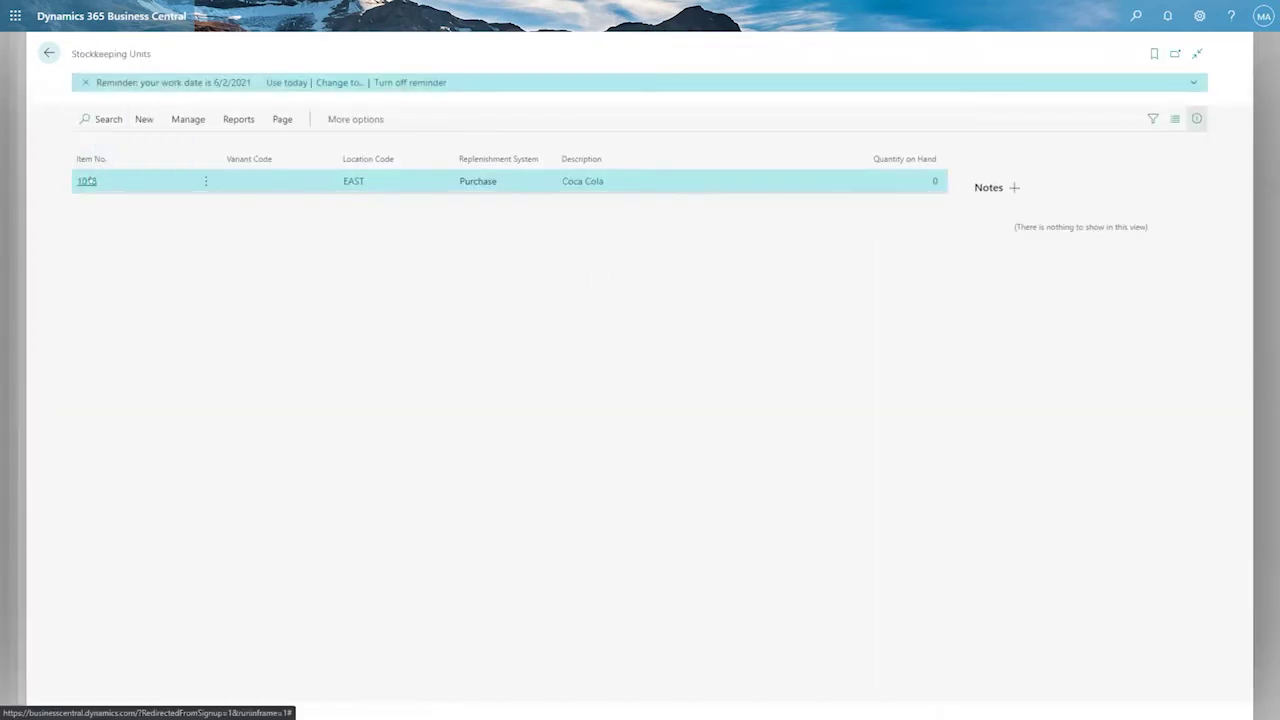
pyautogui.click(87, 181)
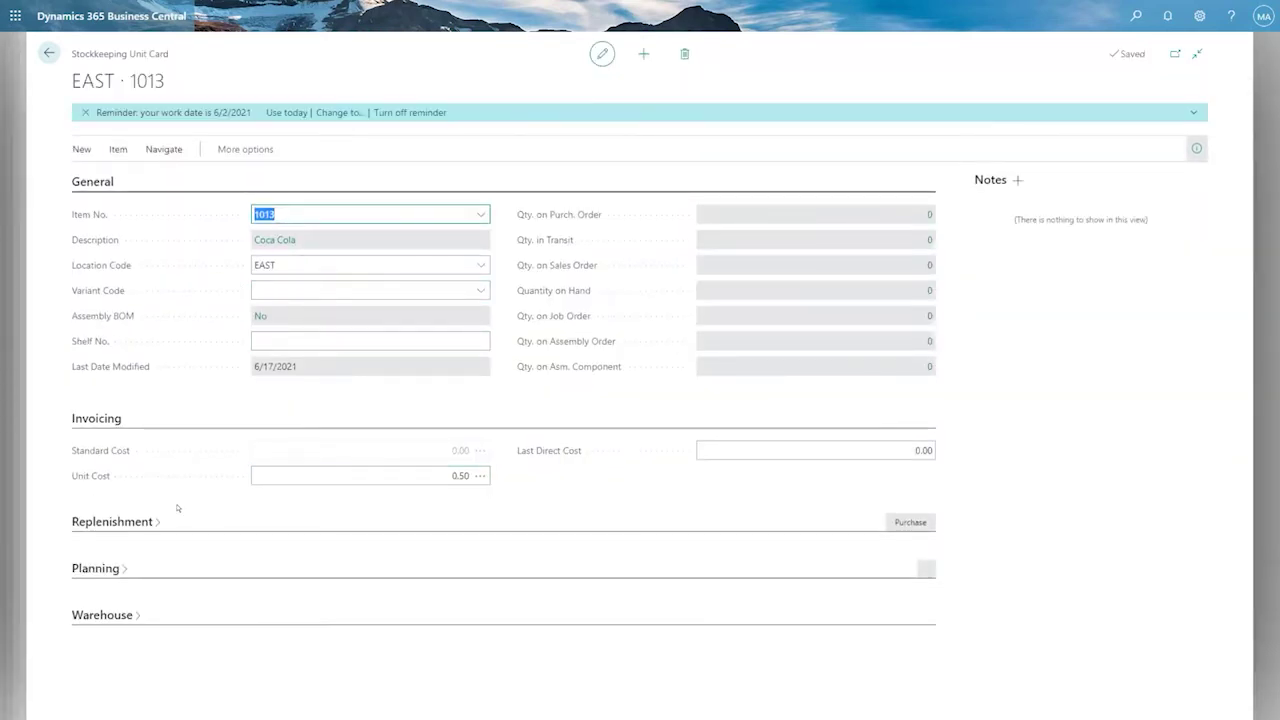
# Set the unit cost of the EAST stockkeeping unit to 0.70
pyautogui.click(420, 475)
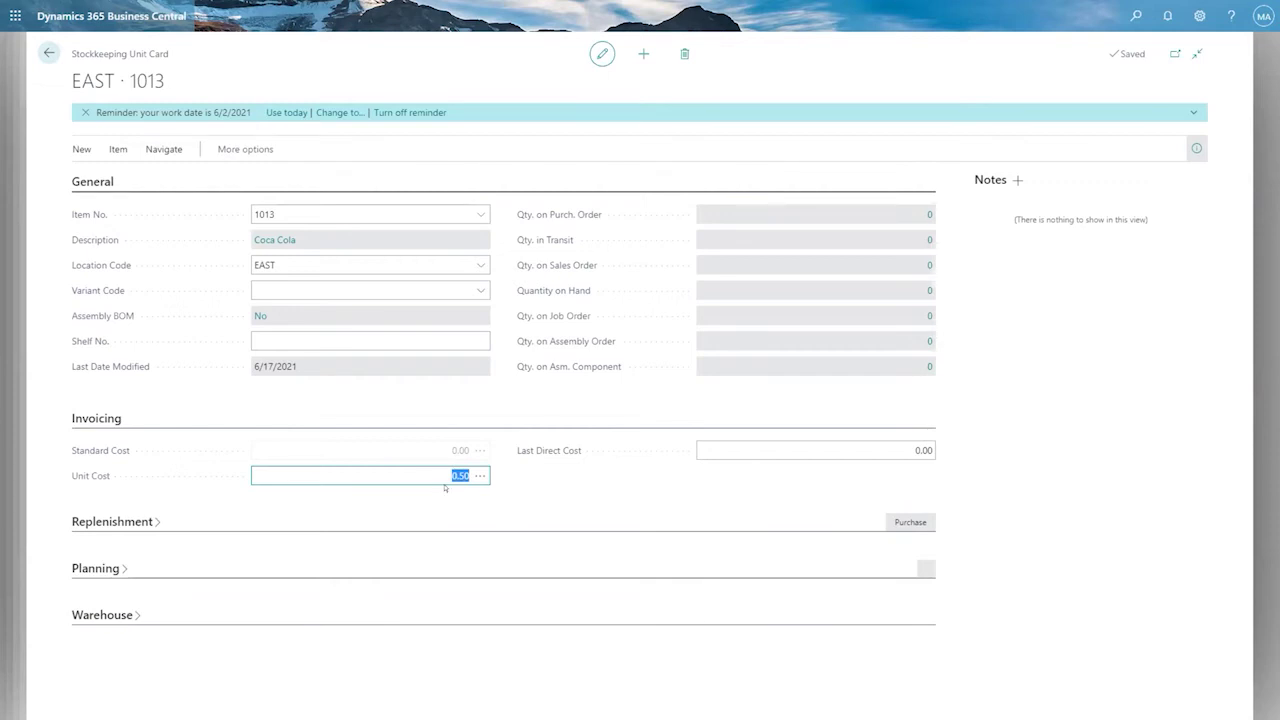
pyautogui.press('BackSpace')
pyautogui.press('Tab')
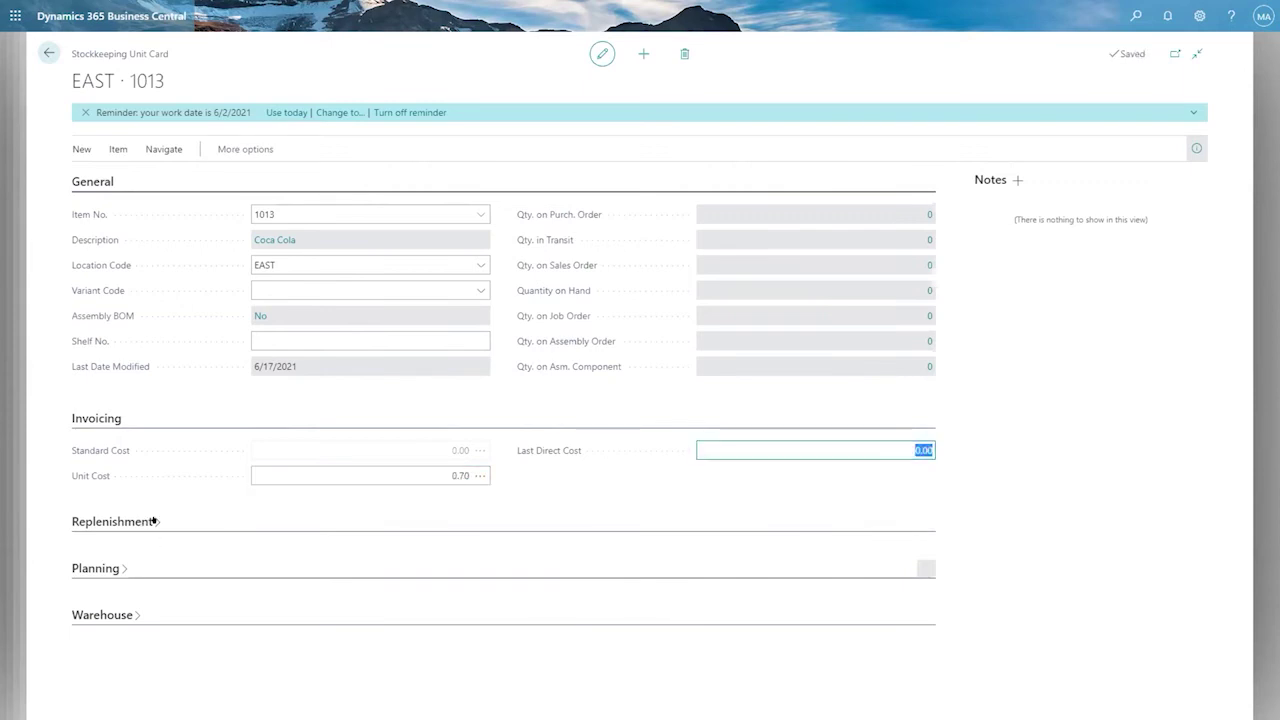
# Set the EAST stockkeeping unit's replenishment system to Transfer, with MAIN as the transfer-from code
pyautogui.click(260, 520)
pyautogui.scroll(-1, 313, 510)
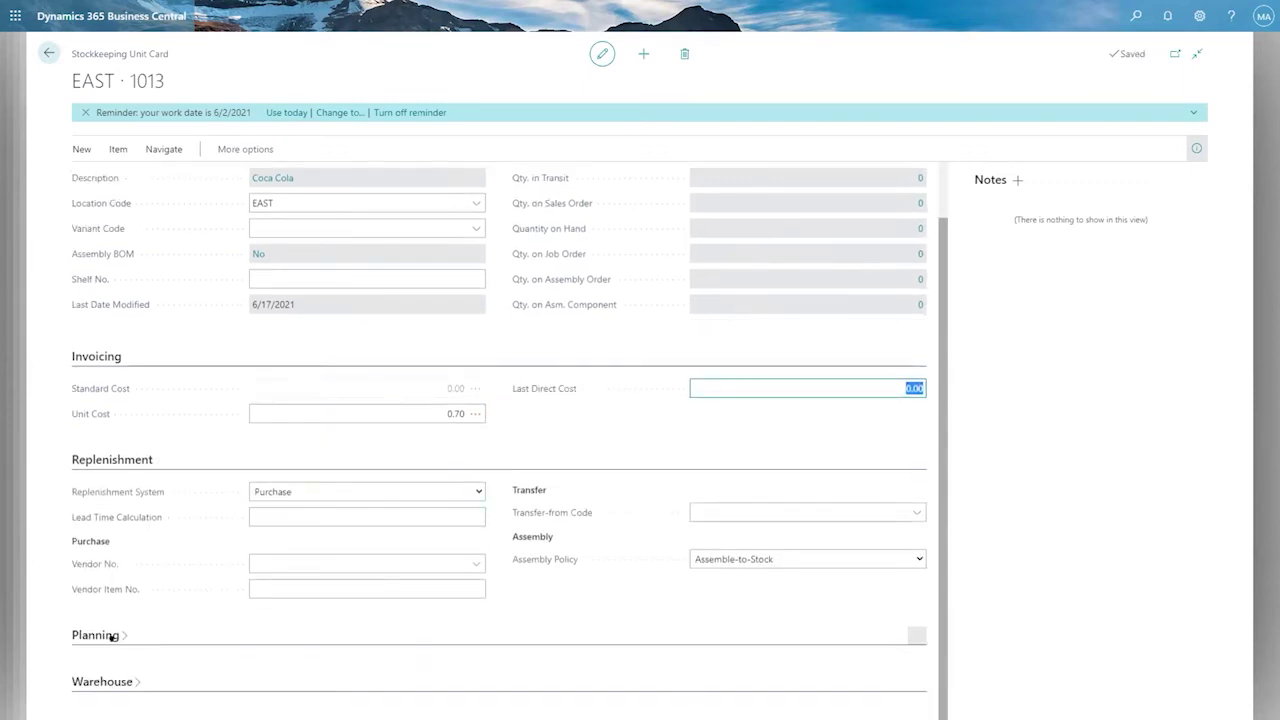
pyautogui.scroll(-4, 290, 540)
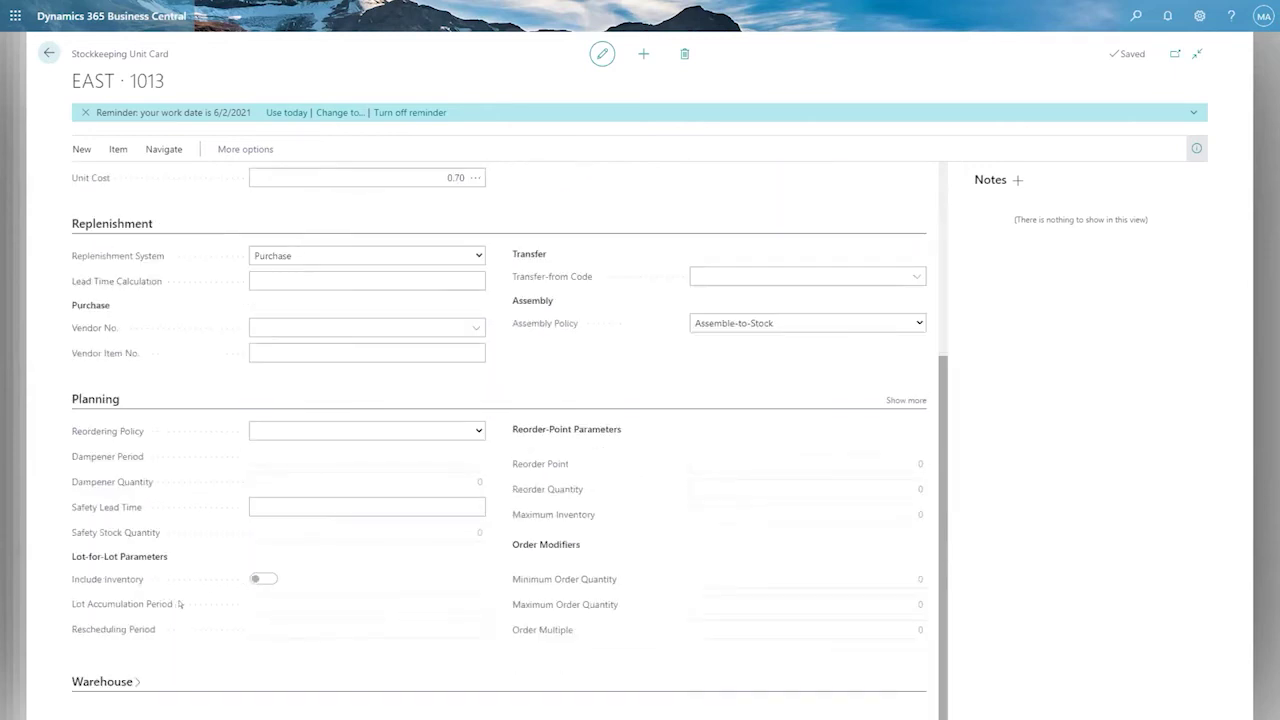
pyautogui.scroll(1, 330, 443)
pyautogui.scroll(4, 334, 440)
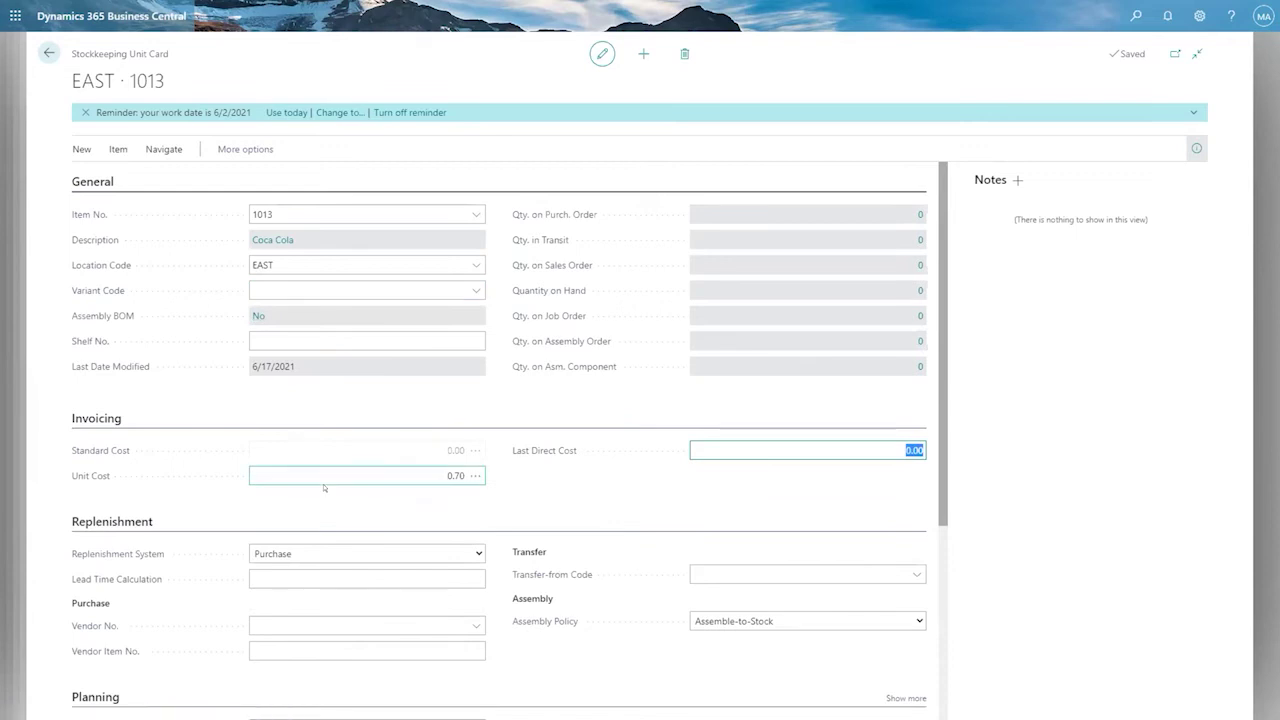
pyautogui.scroll(-2, 243, 446)
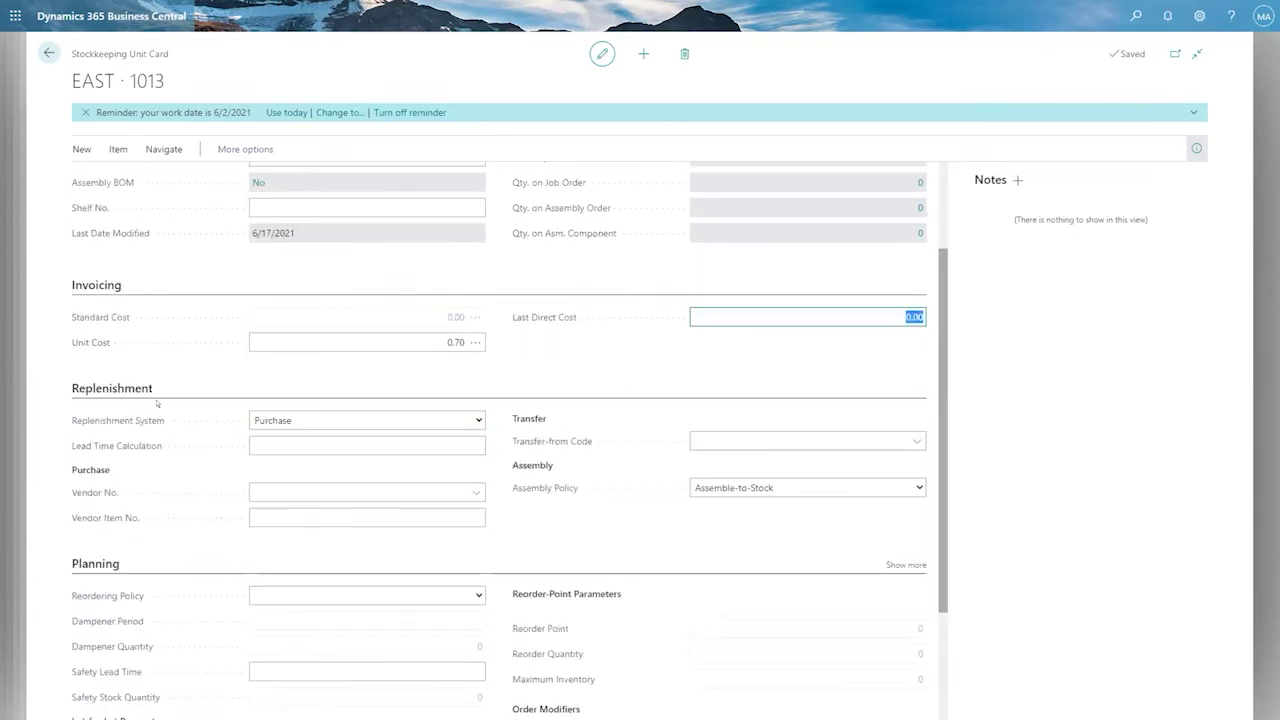
pyautogui.click(472, 420)
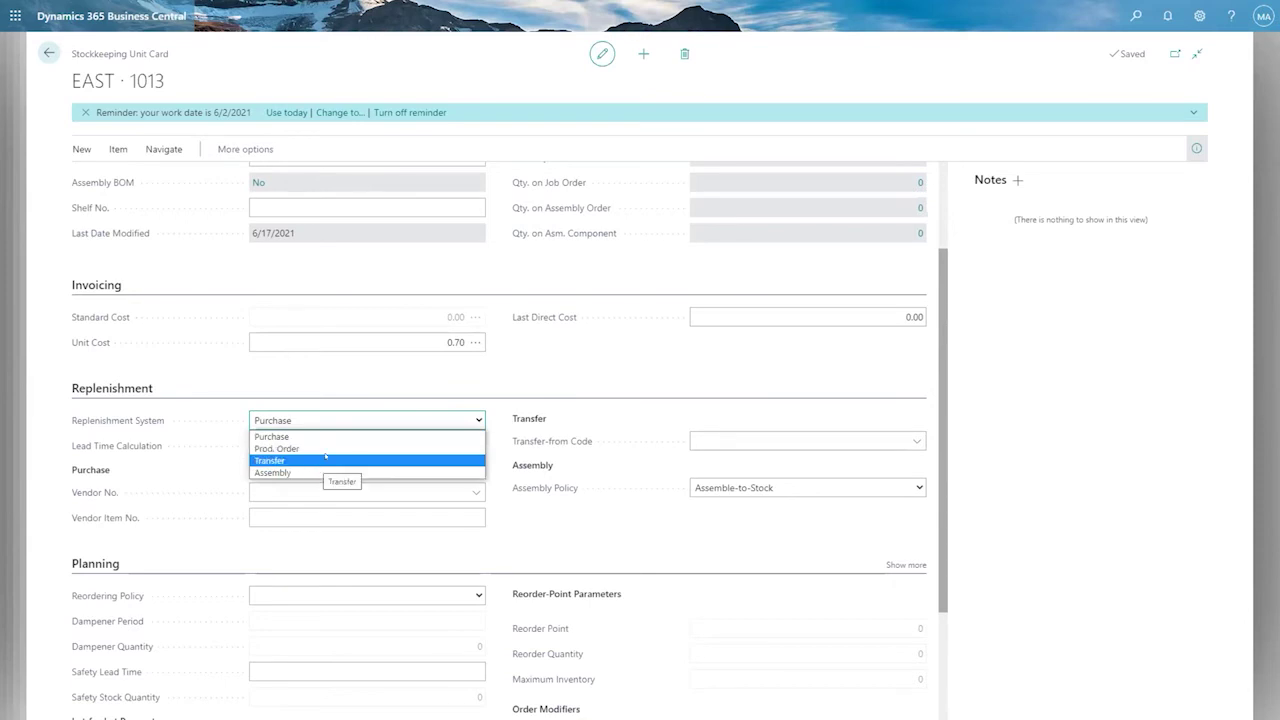
pyautogui.click(915, 441)
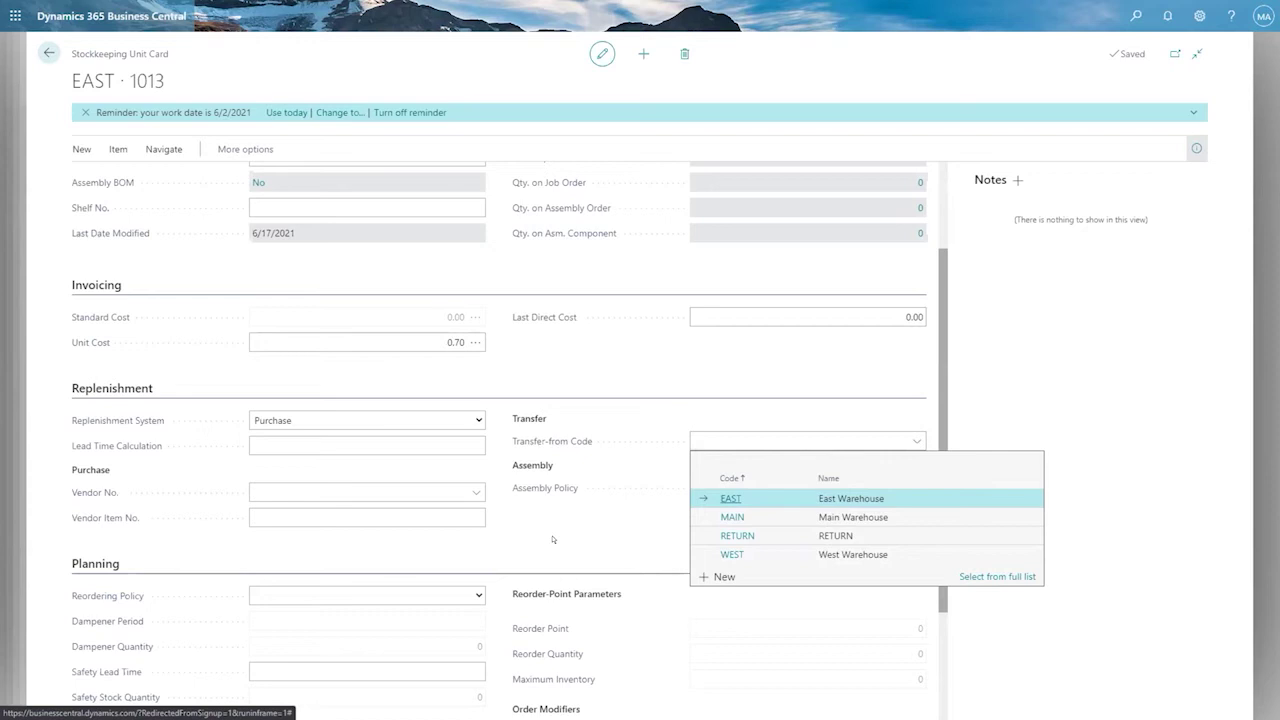
pyautogui.click(467, 420)
pyautogui.click(423, 460)
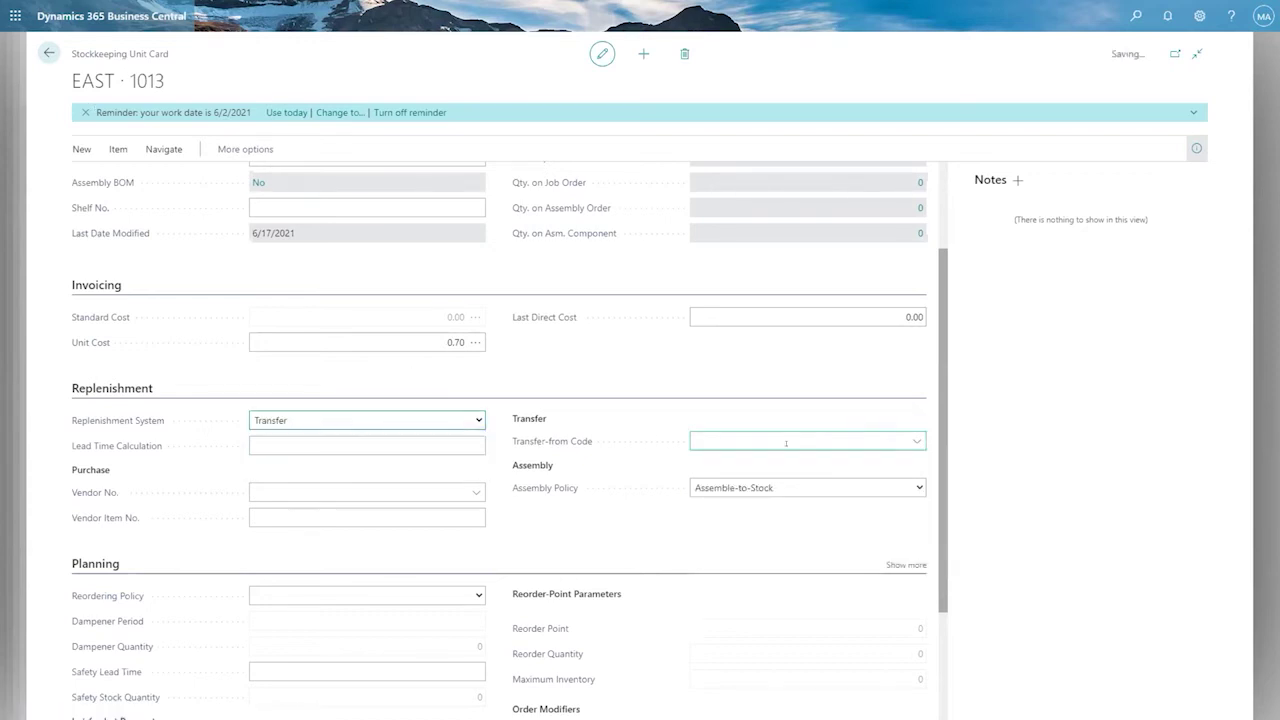
pyautogui.click(906, 438)
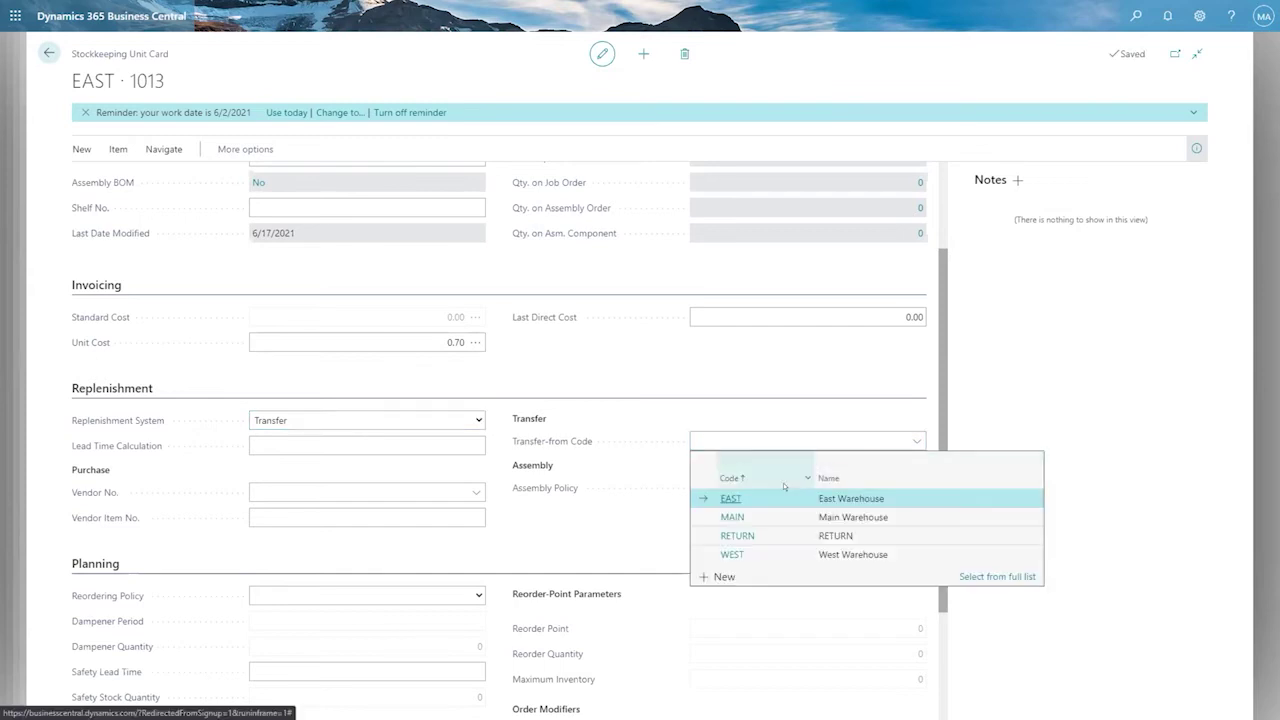
pyautogui.click(733, 517)
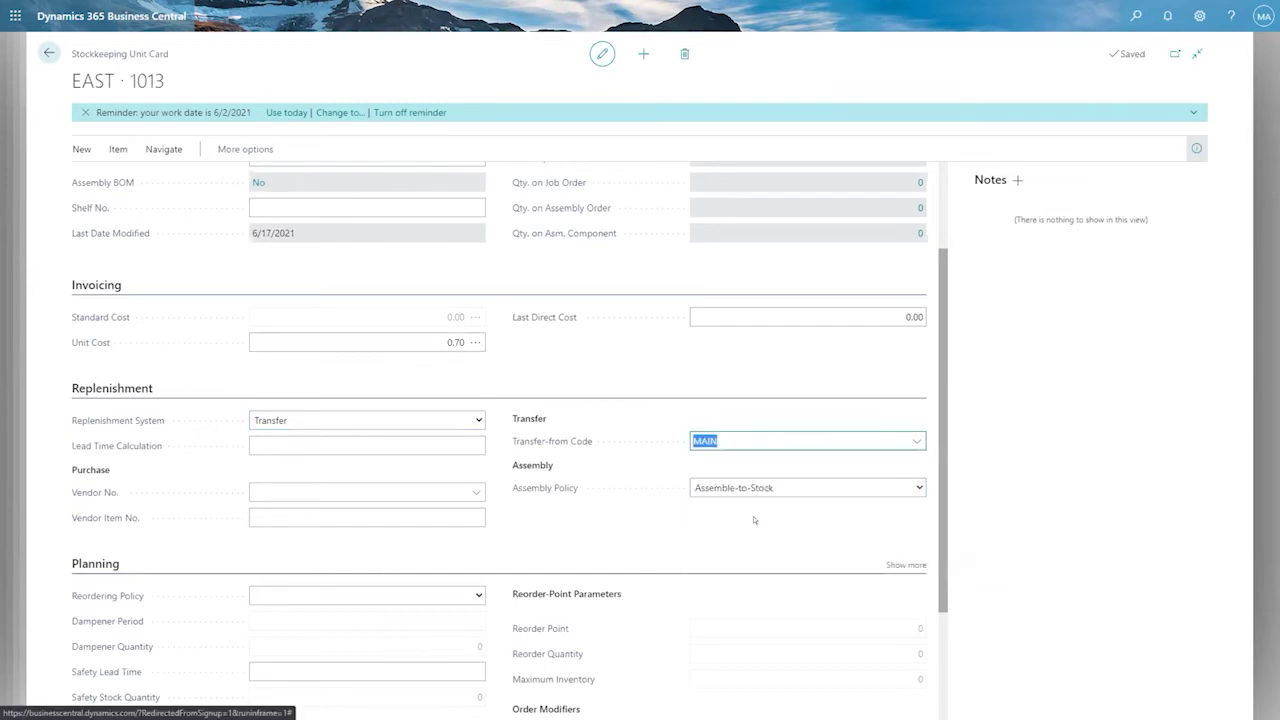
# Review the location code and unit cost on the EAST stockkeeping unit card, and return to the Coca Cola item card
pyautogui.scroll(3, 574, 367)
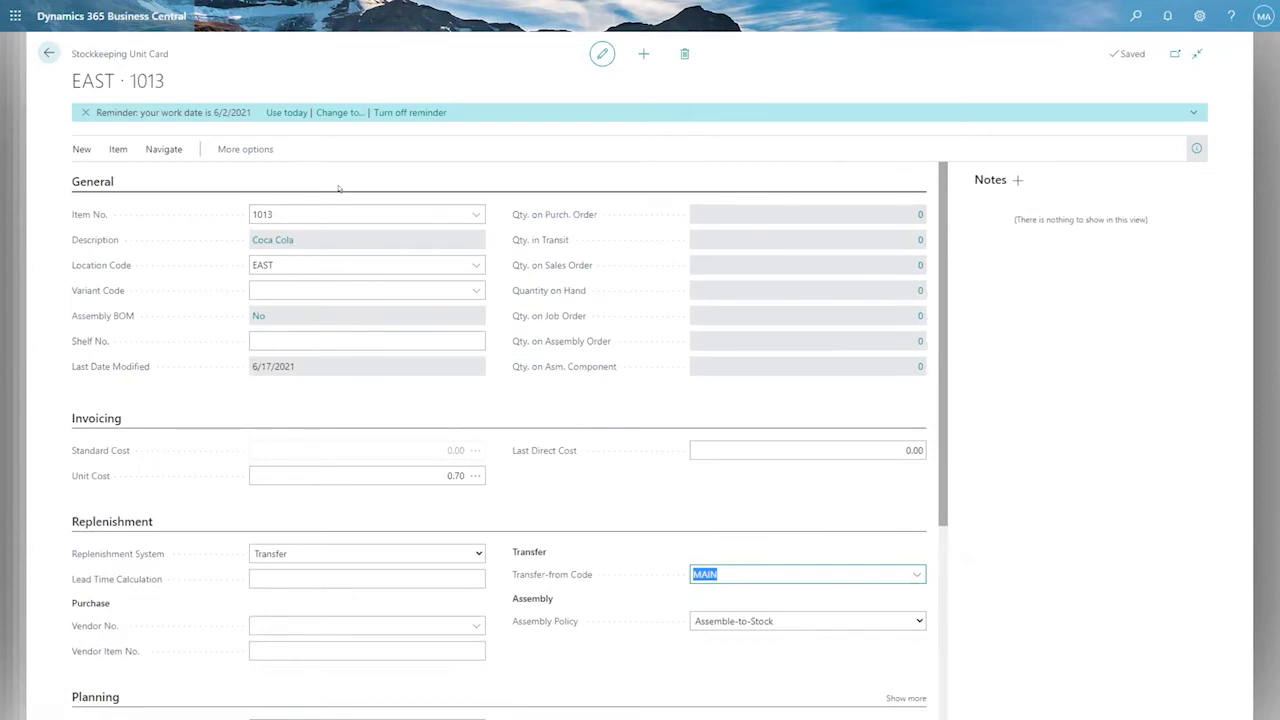
pyautogui.click(330, 265)
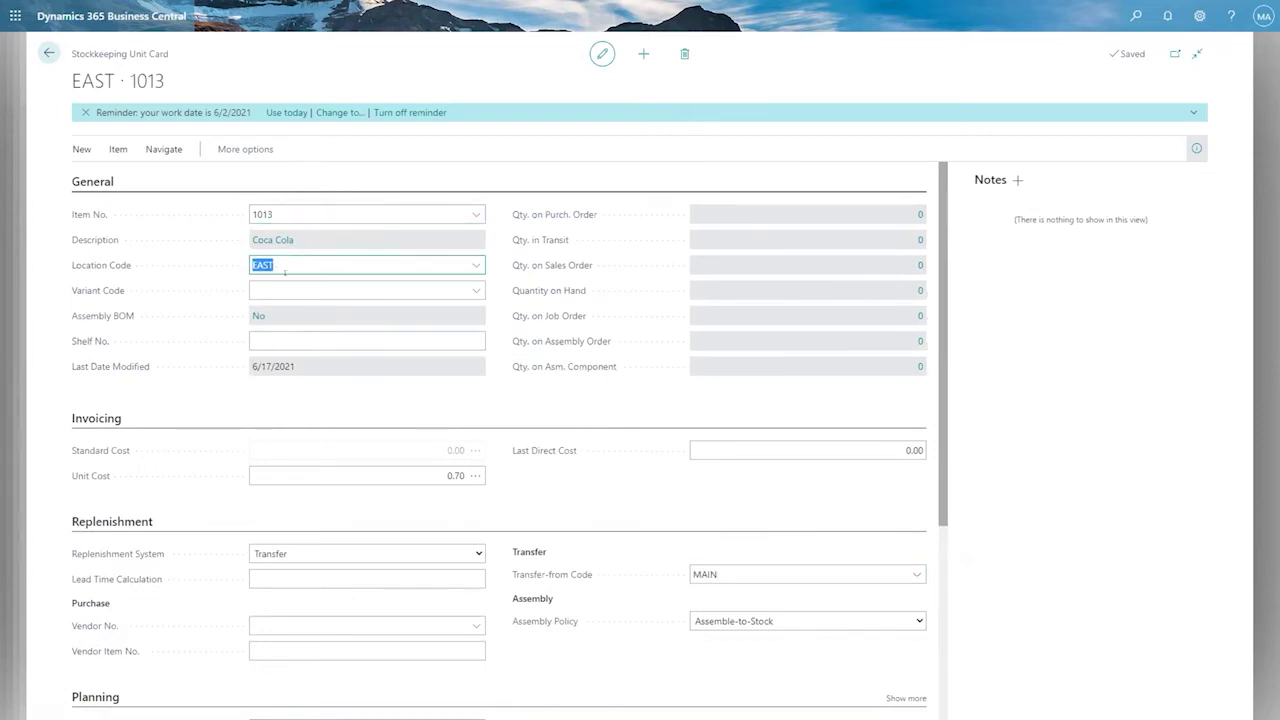
pyautogui.scroll(-3, 315, 348)
pyautogui.click(412, 339)
pyautogui.doubleClick(448, 342)
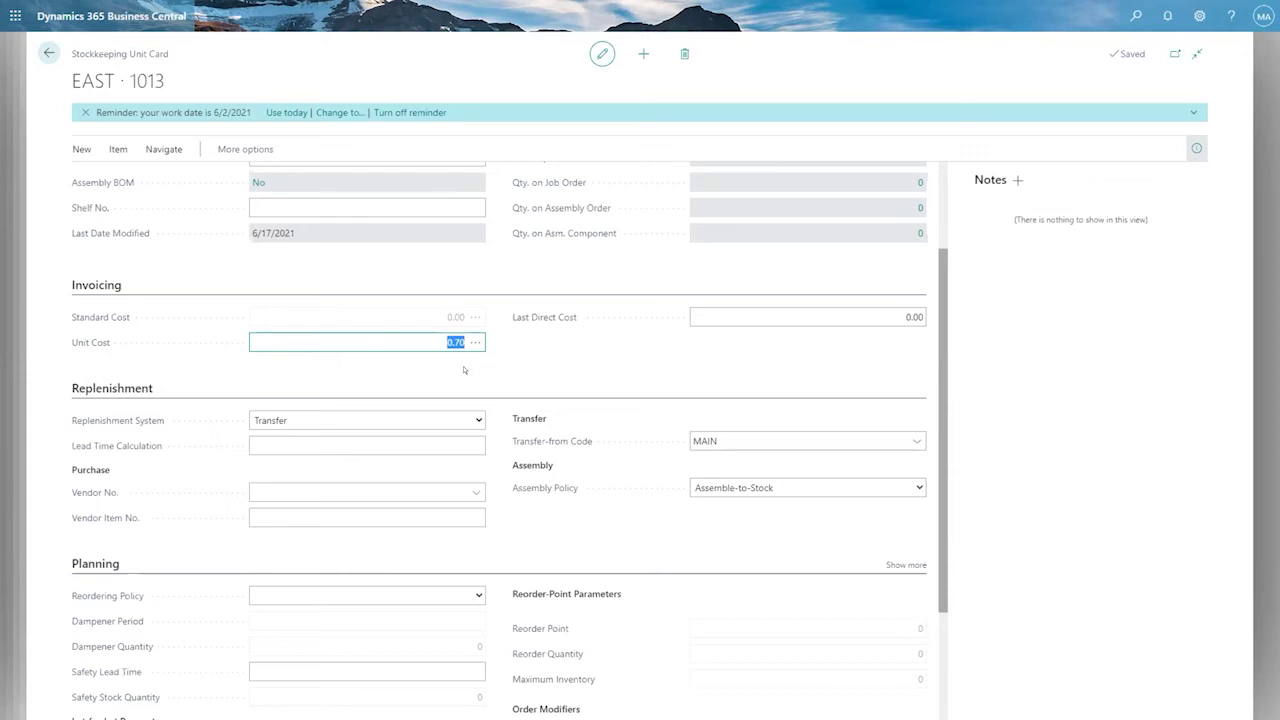
pyautogui.click(49, 52)
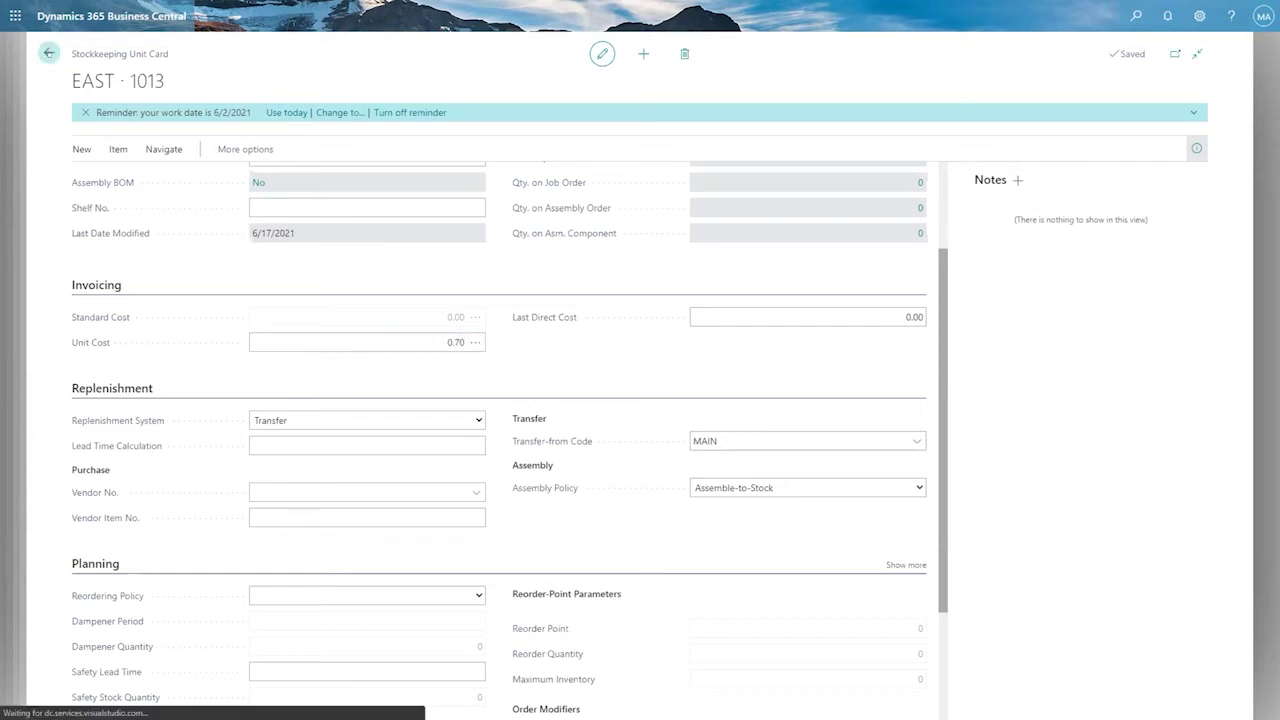
pyautogui.click(49, 52)
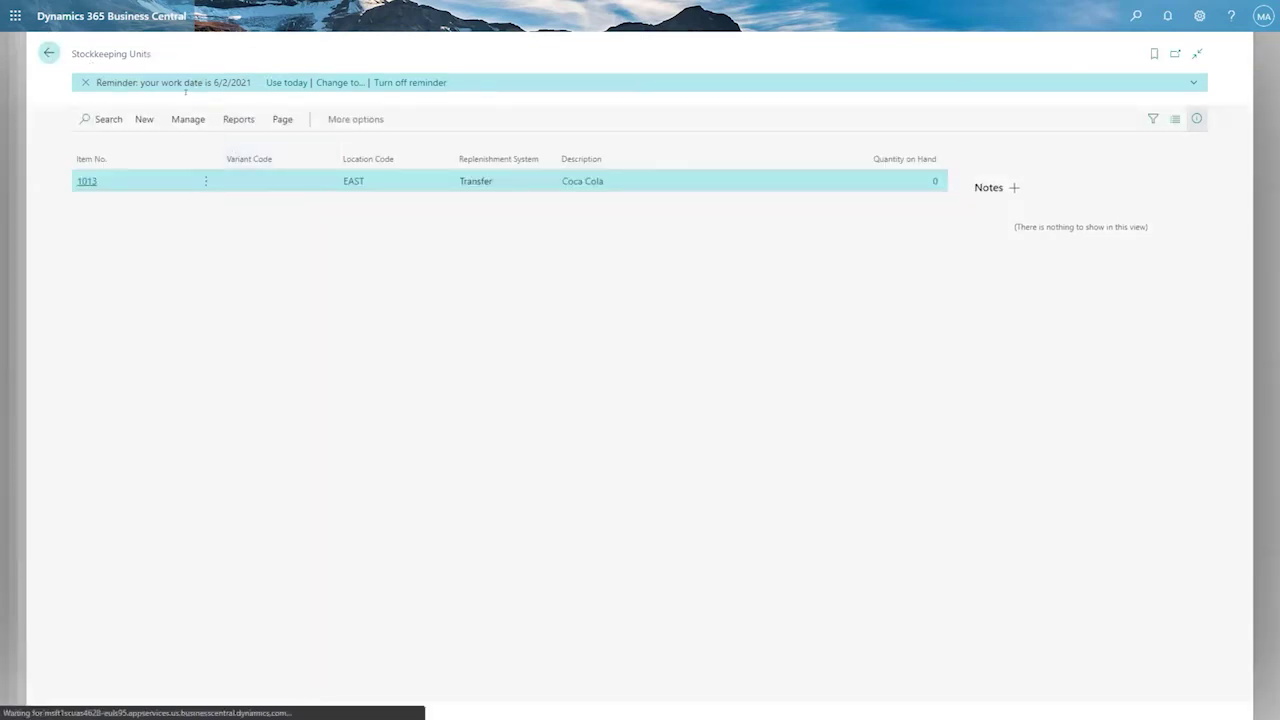
# Check the unit cost and unit price on the Coca Cola item card
pyautogui.click(187, 149)
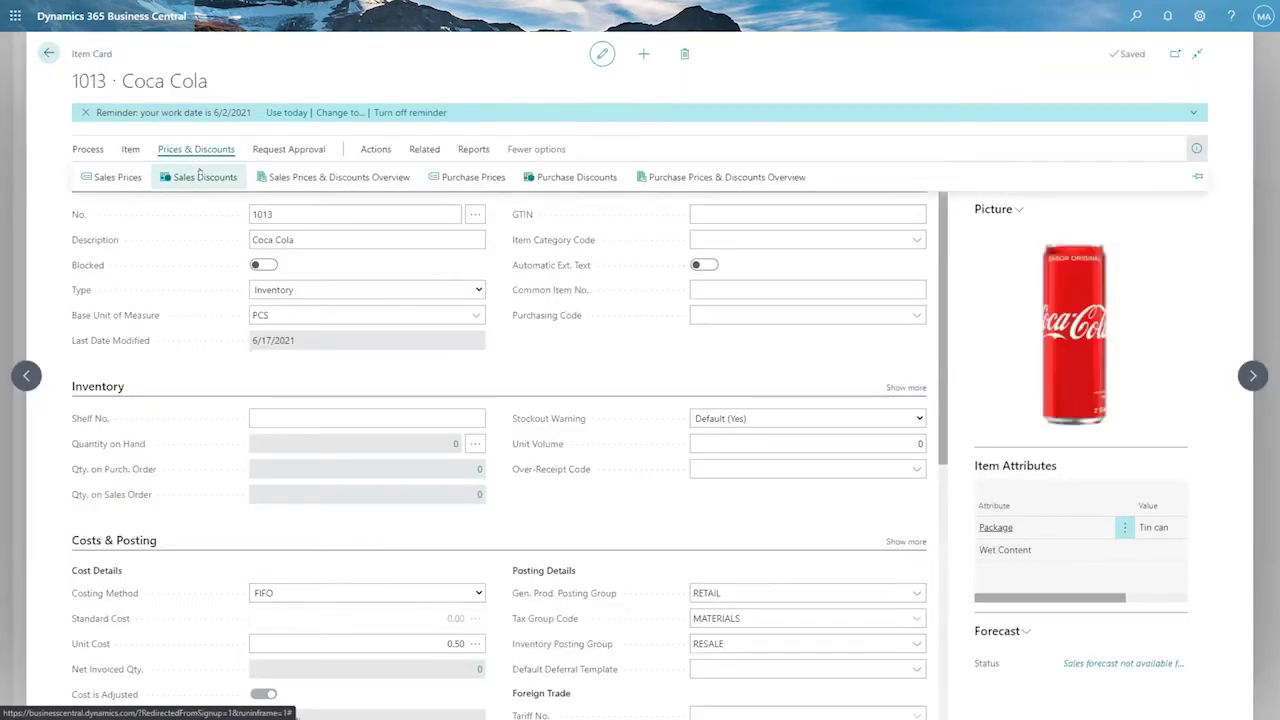
pyautogui.click(431, 645)
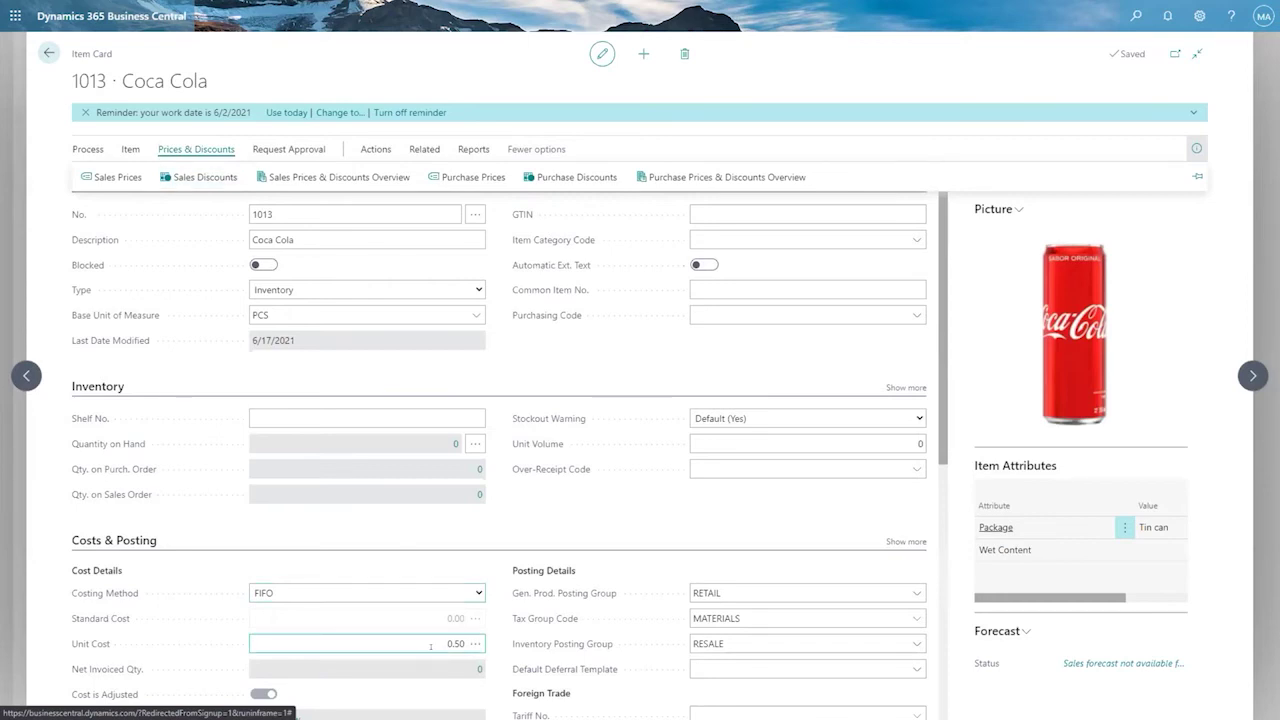
pyautogui.scroll(-5, 412, 573)
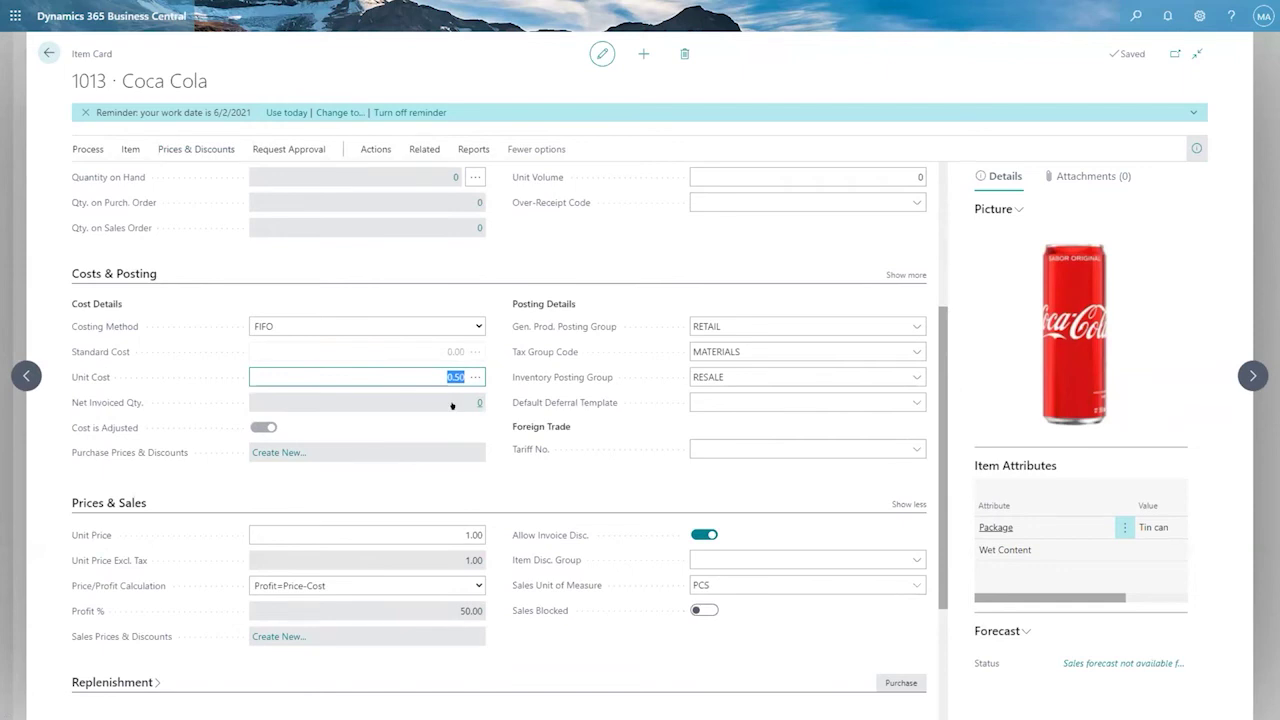
pyautogui.click(470, 535)
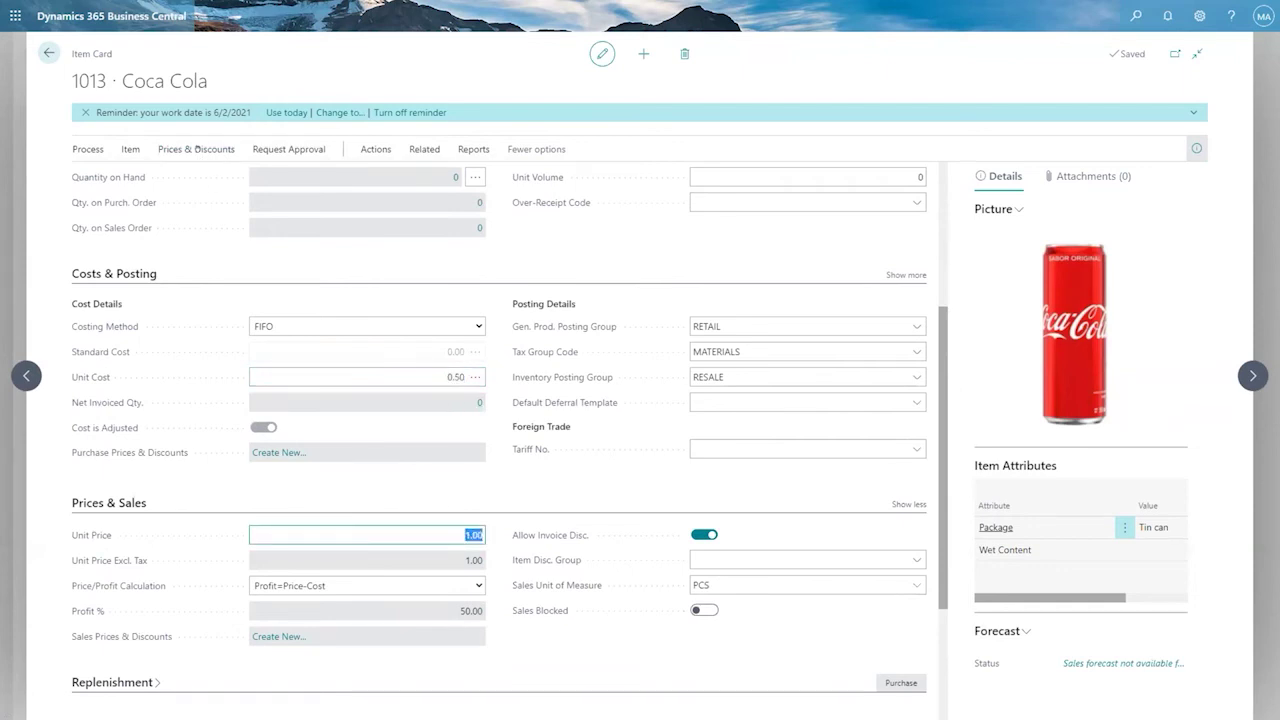
# Open the Coca Cola item's sales prices and set the first line's sales type to All Customers
pyautogui.click(196, 149)
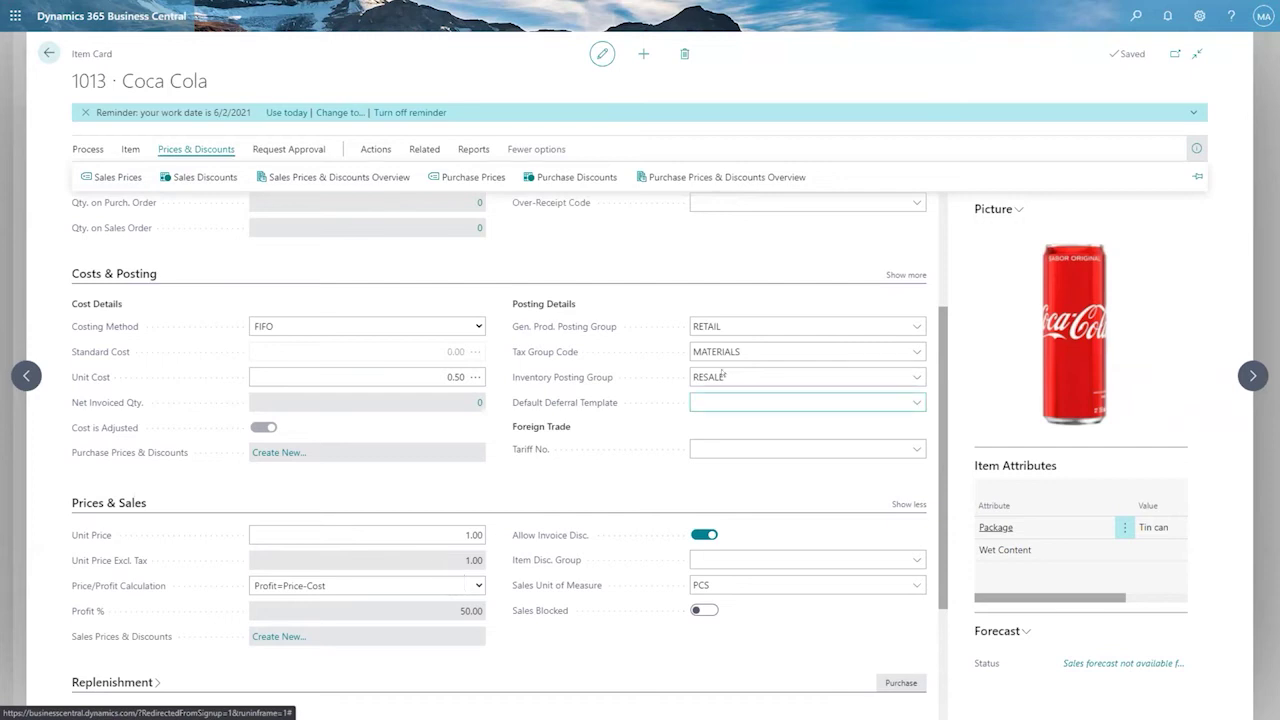
pyautogui.click(110, 176)
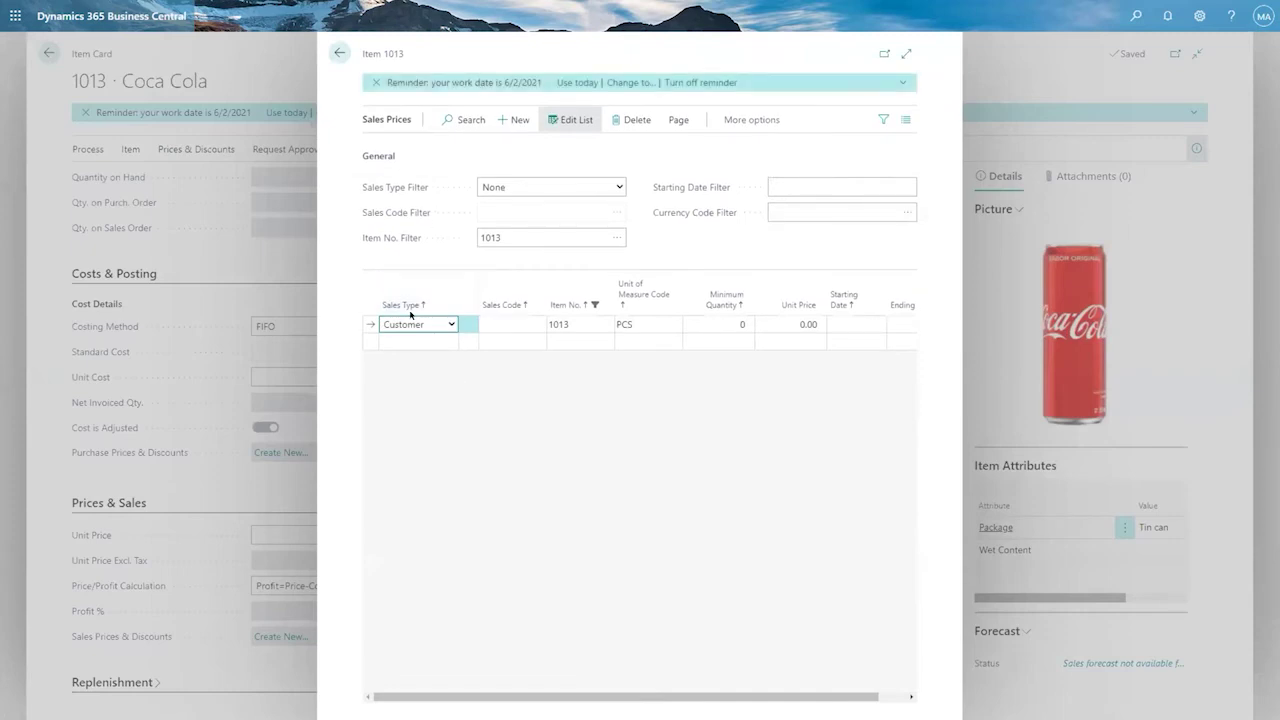
pyautogui.click(432, 340)
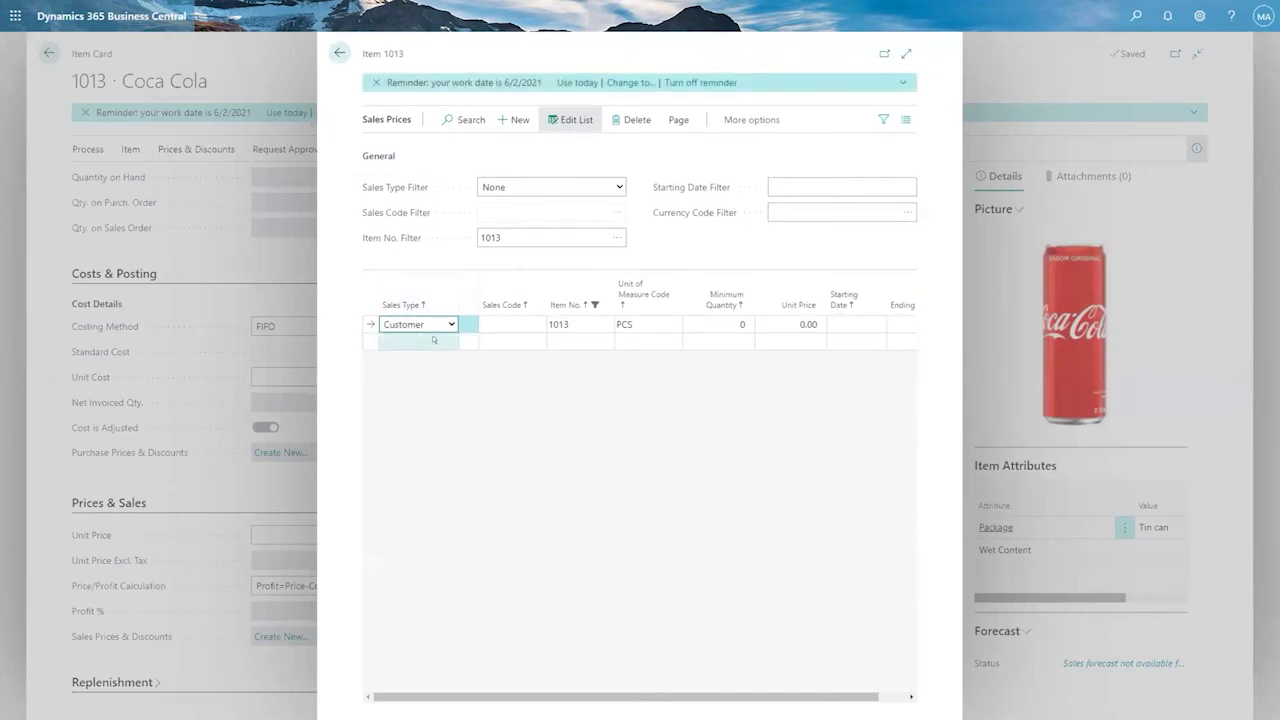
pyautogui.click(444, 325)
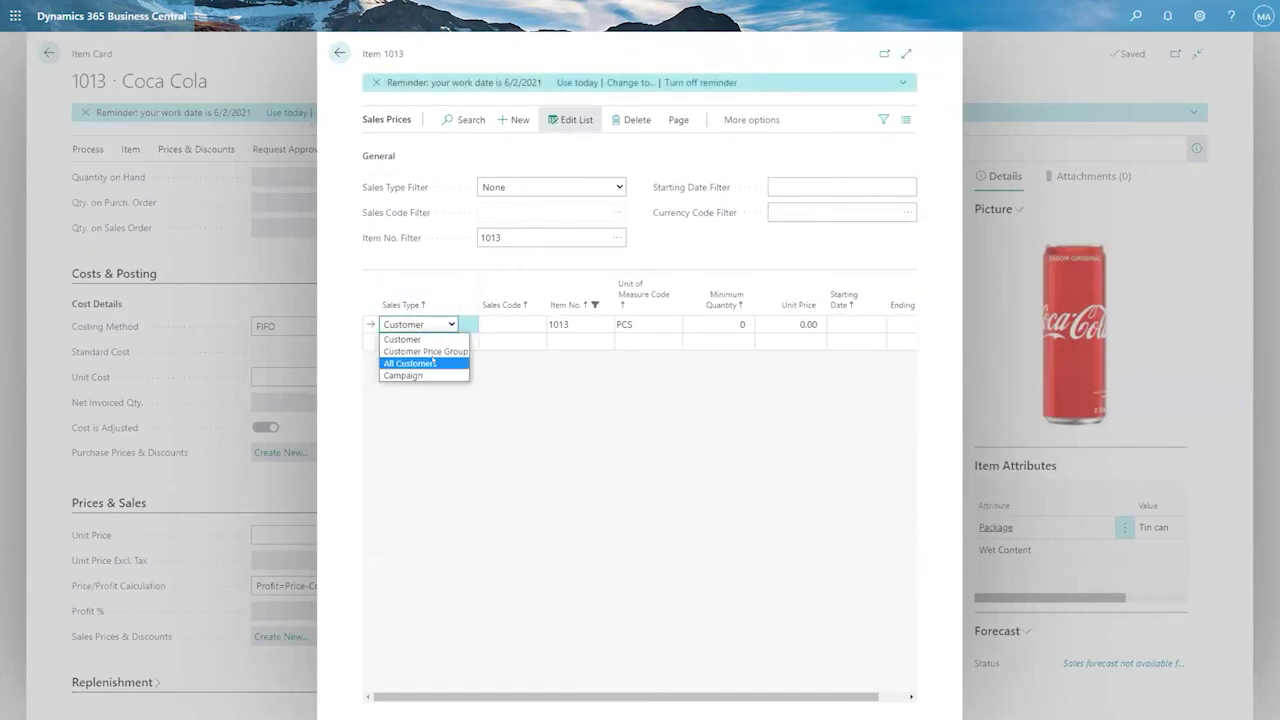
pyautogui.click(432, 364)
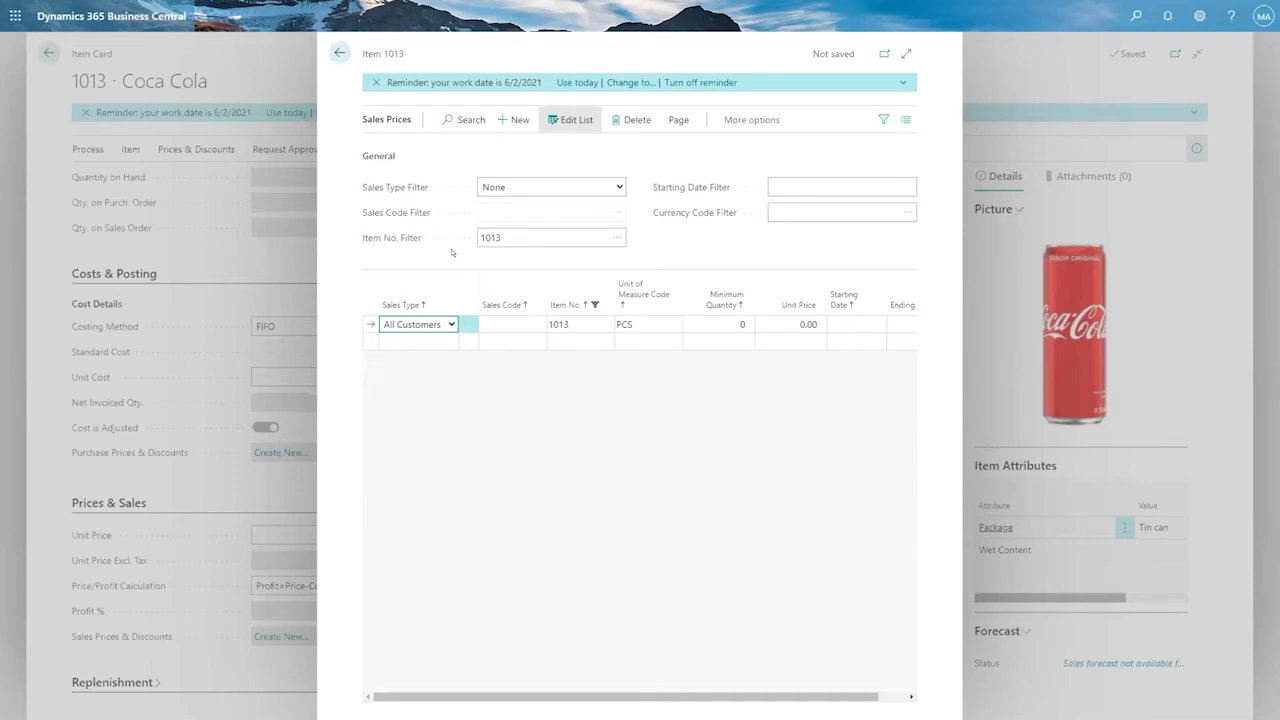
pyautogui.click(446, 324)
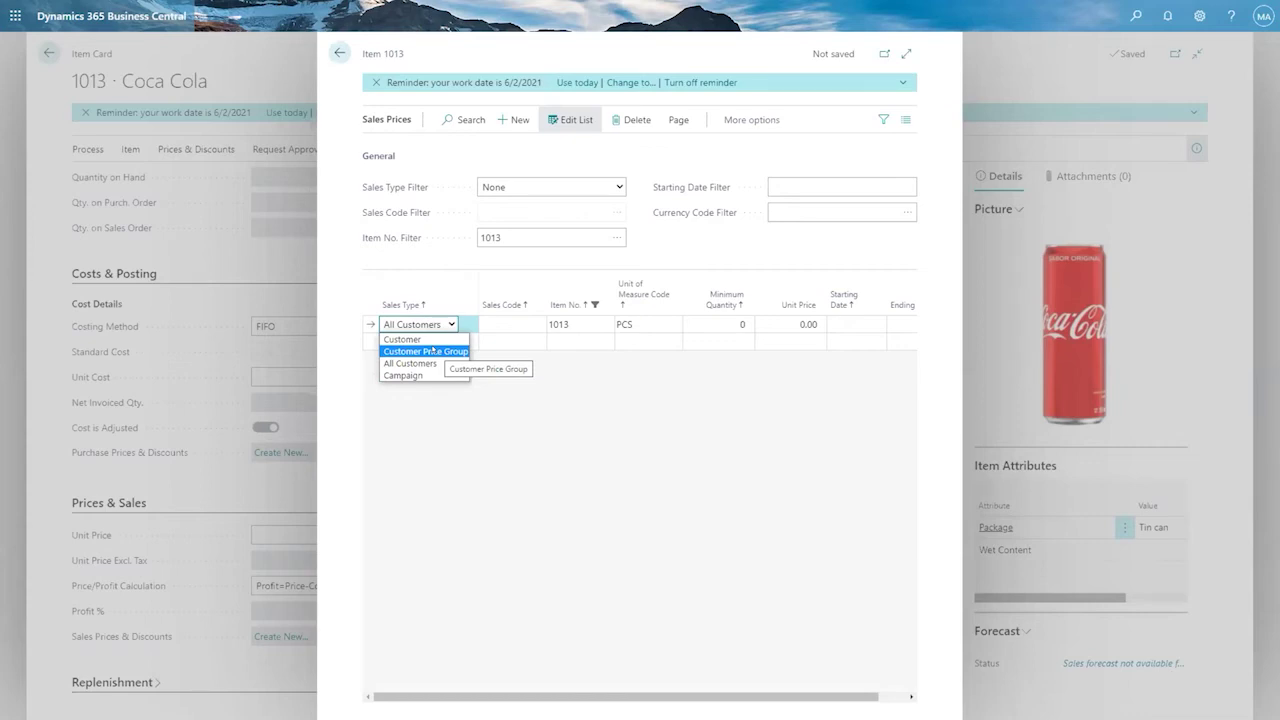
pyautogui.click(667, 384)
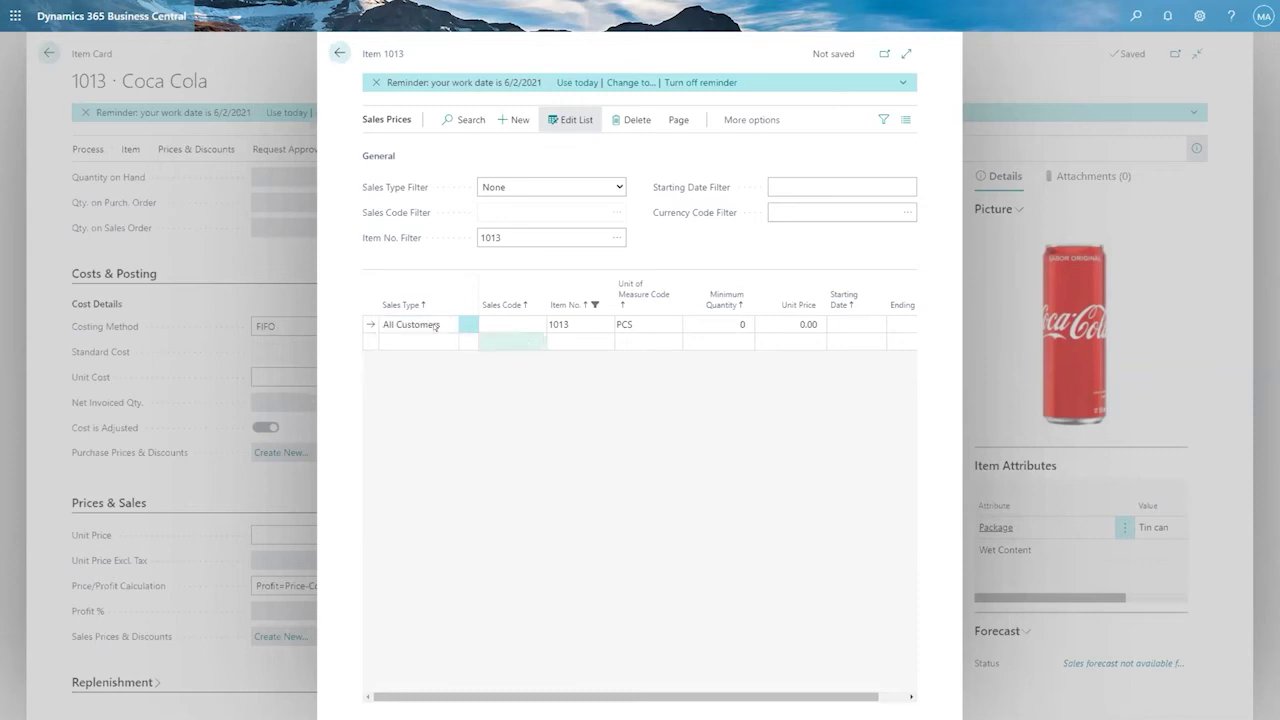
# Set the All Customers price line to a unit price of 0.99 with a minimum quantity of 10
pyautogui.click(766, 329)
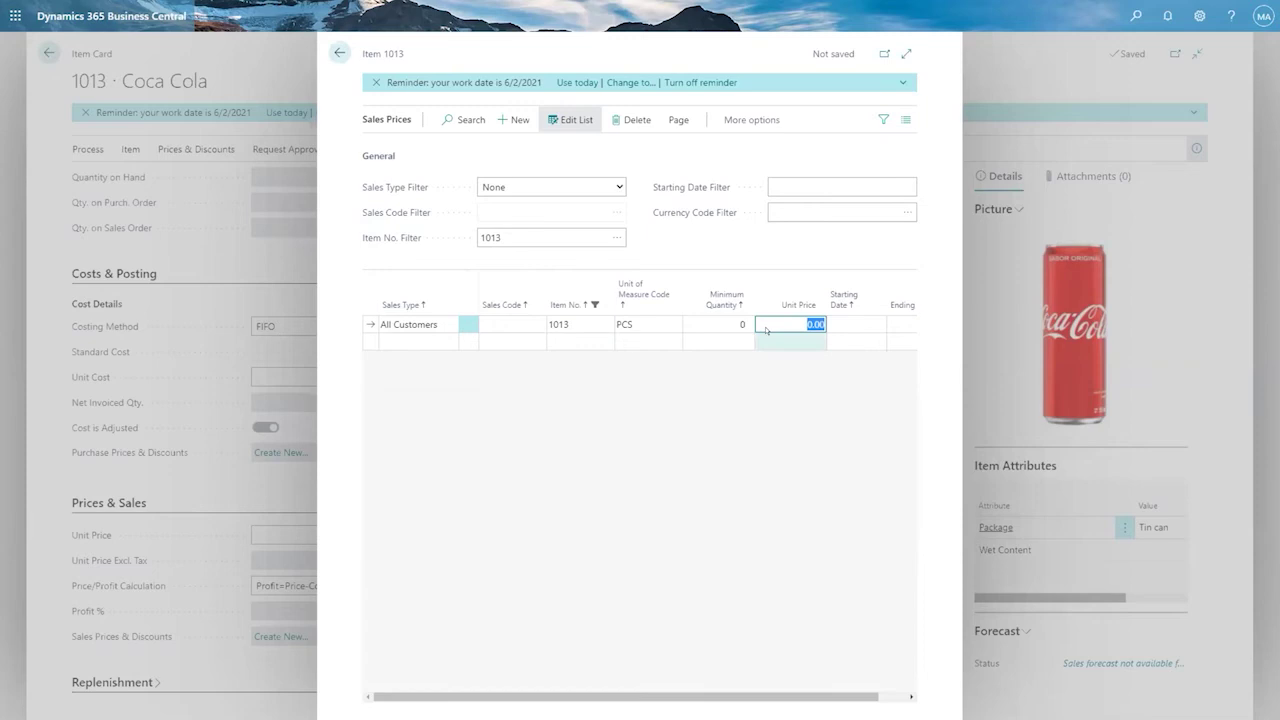
pyautogui.press('BackSpace')
pyautogui.press('Tab')
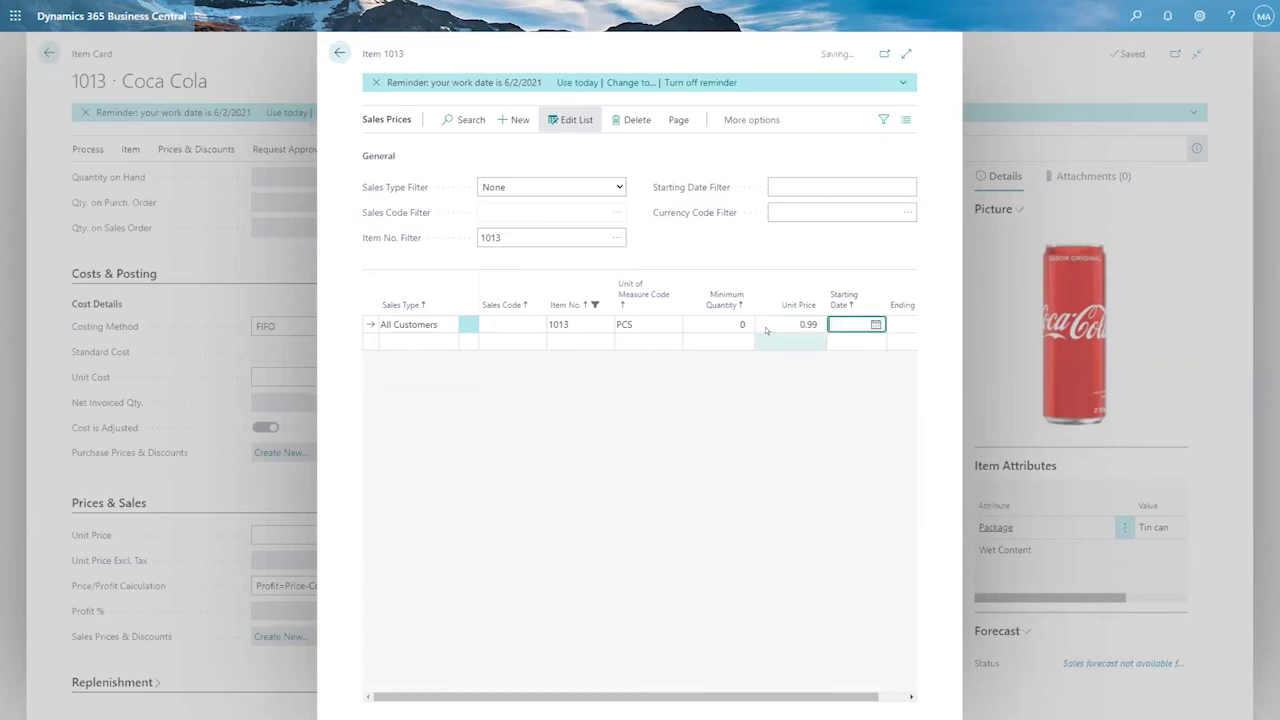
pyautogui.click(732, 318)
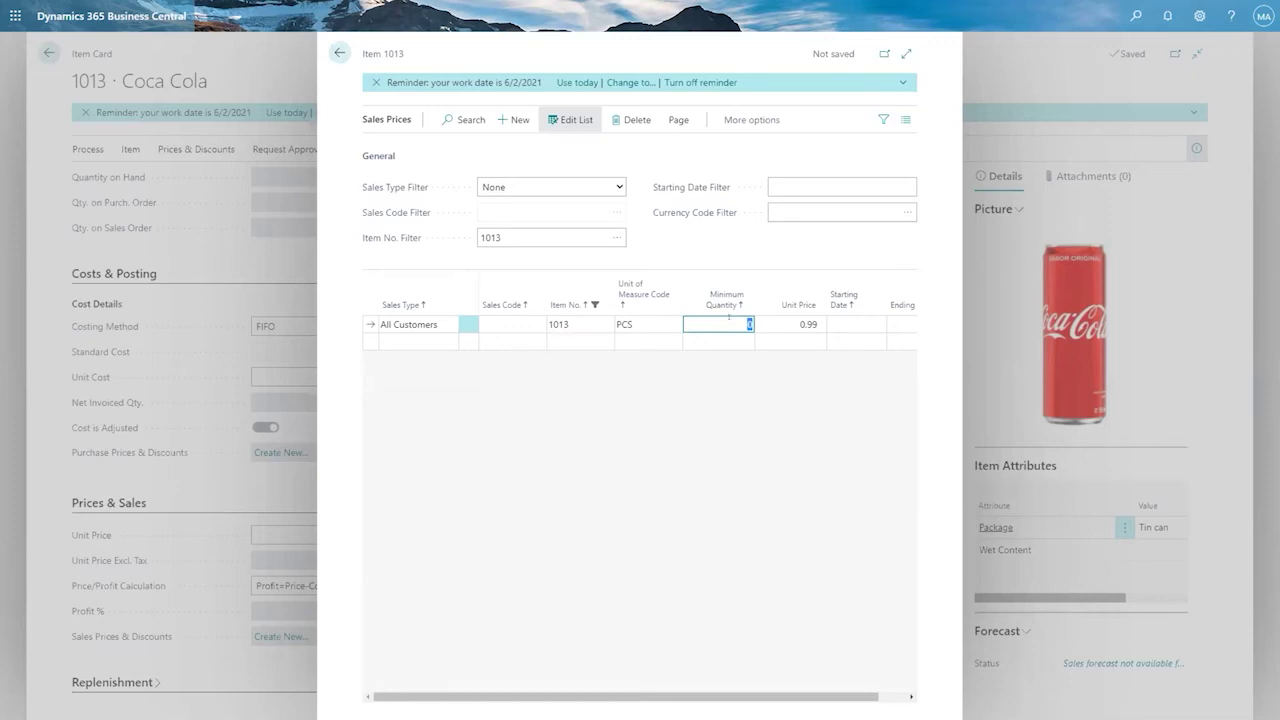
pyautogui.click(516, 327)
pyautogui.click(730, 318)
pyautogui.write('10')
pyautogui.press('Tab')
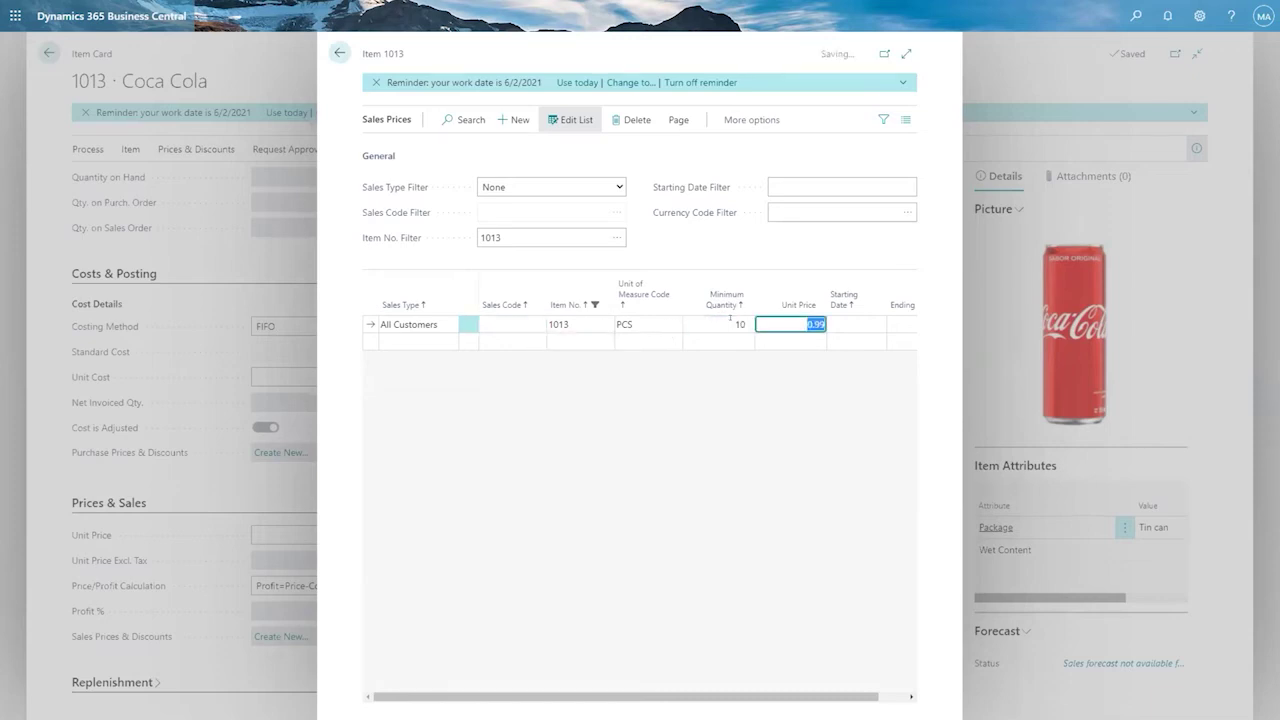
# Make the All Customers price valid with starting date 6/2/2021 and ending date 7/2/2021
pyautogui.click(906, 54)
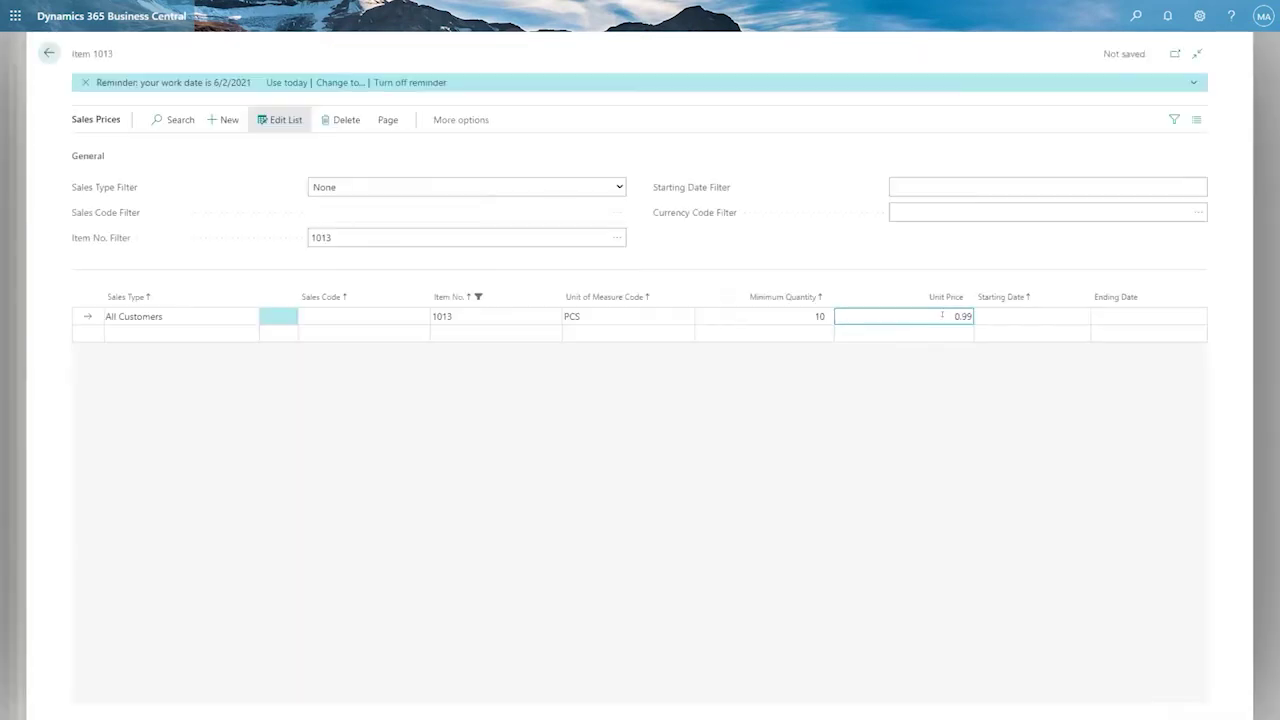
pyautogui.click(1031, 312)
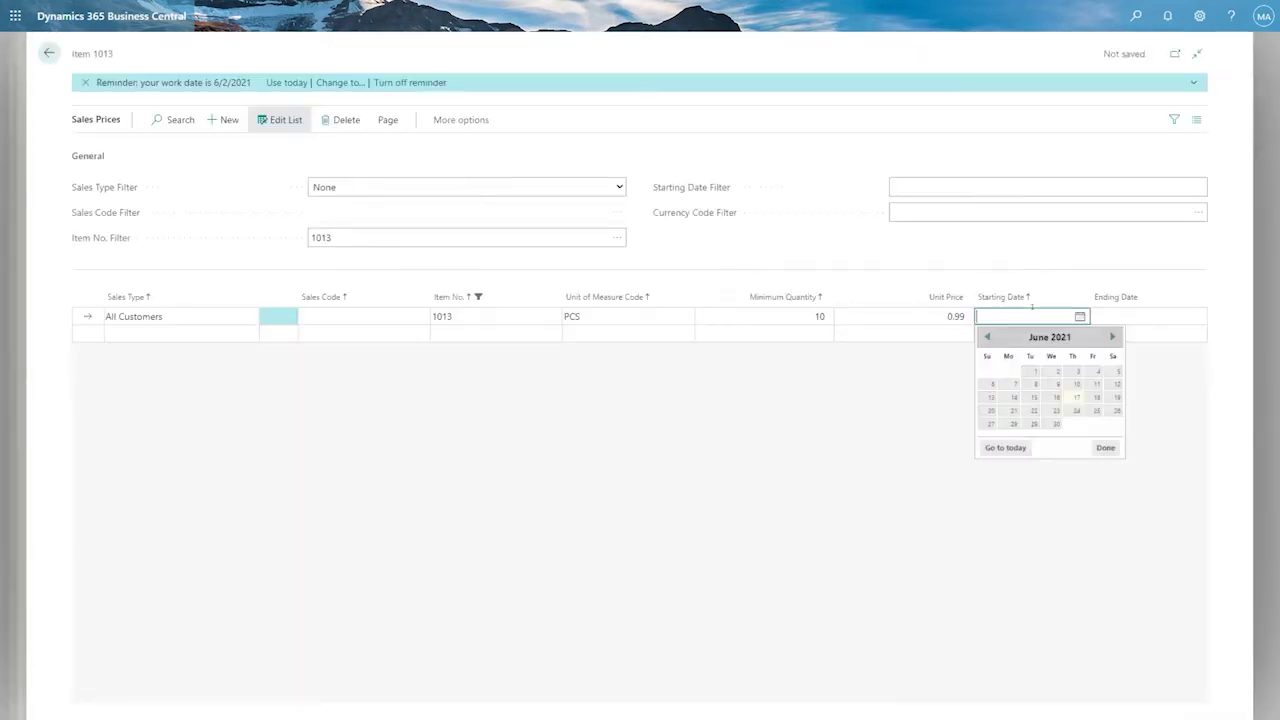
pyautogui.write('w')
pyautogui.click(1104, 314)
pyautogui.write('w')
pyautogui.press('Return')
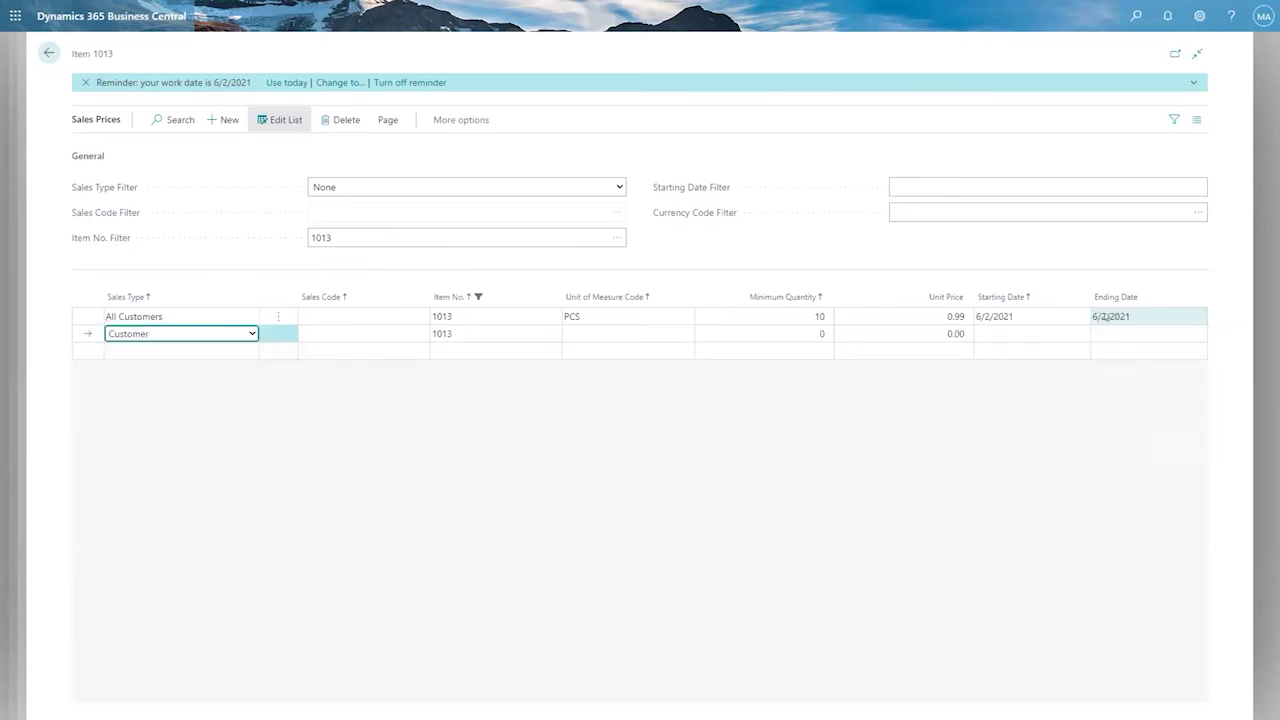
pyautogui.click(1093, 316)
pyautogui.click(1093, 316)
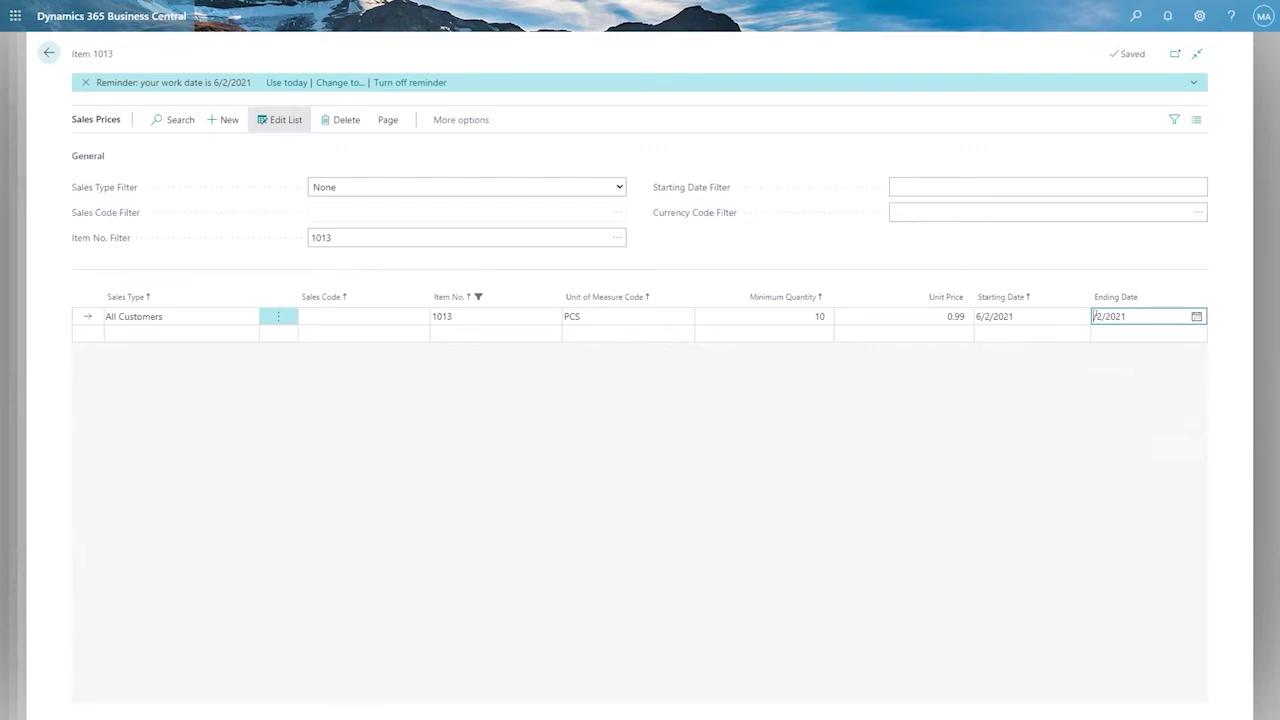
pyautogui.write('7')
pyautogui.press('Return')
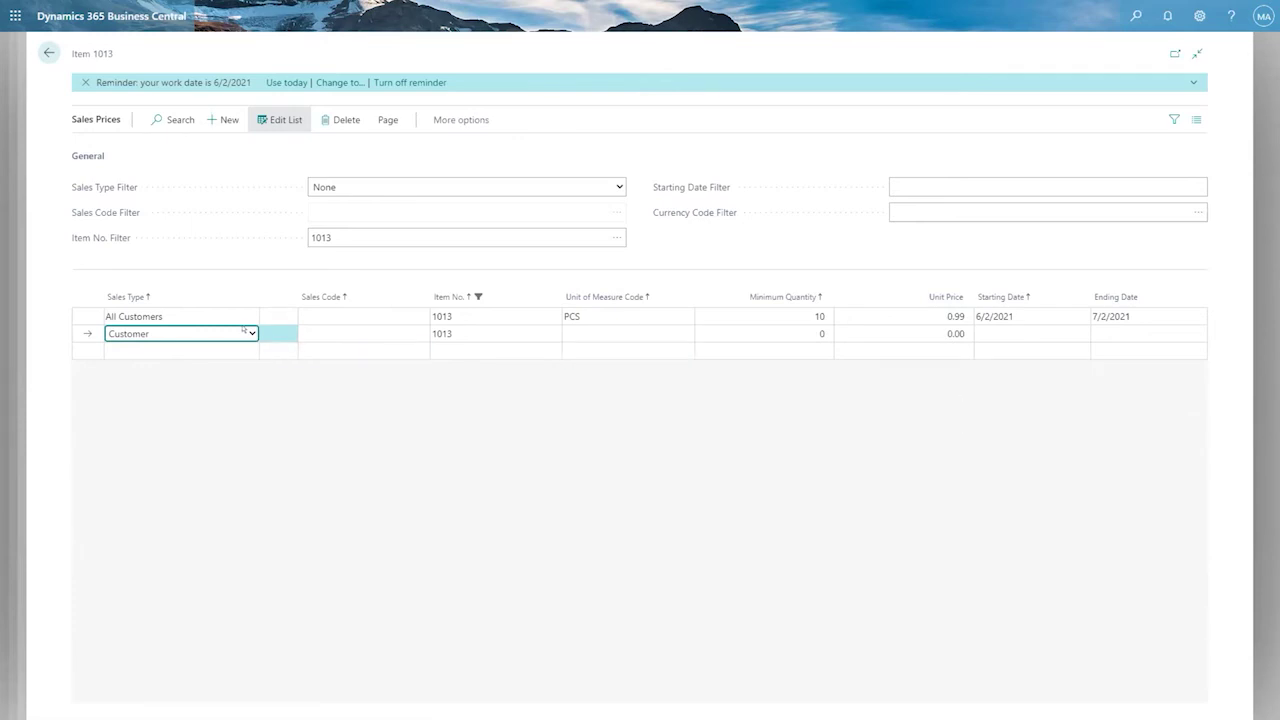
# Set the second sales price line's sales type to Customer Price Group and look up its sales codes
pyautogui.click(243, 331)
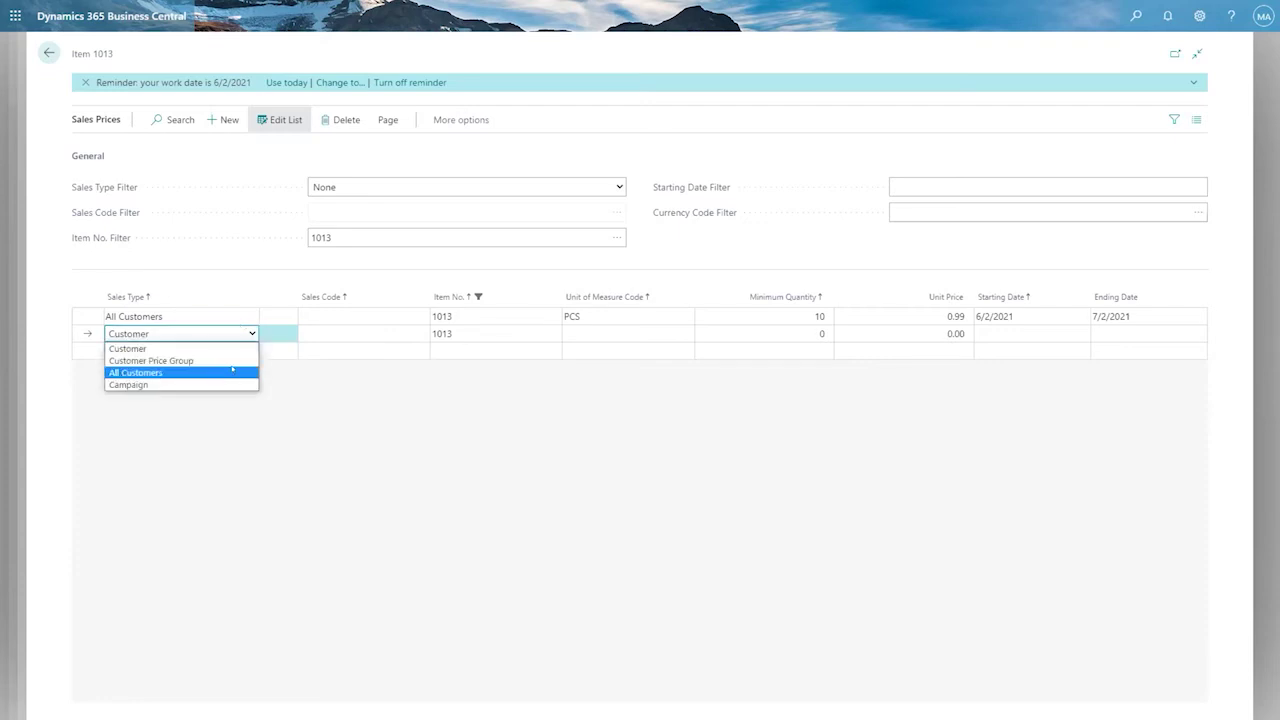
pyautogui.click(222, 360)
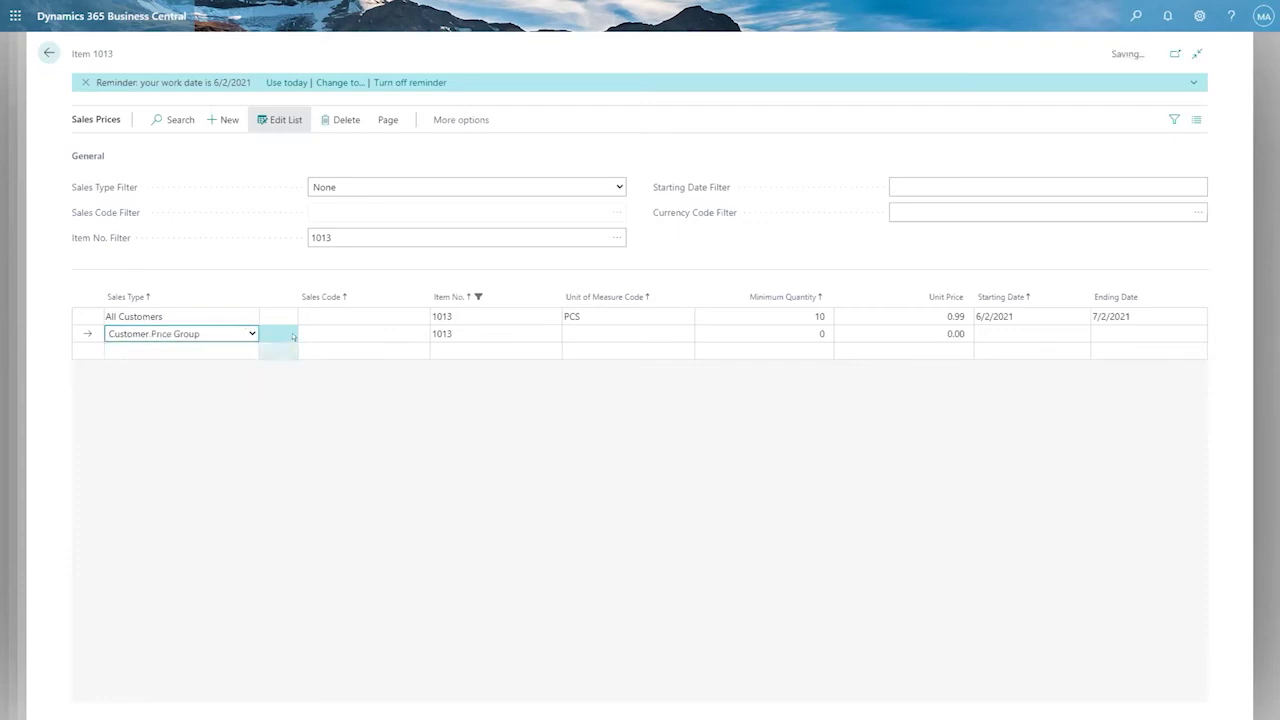
pyautogui.click(390, 328)
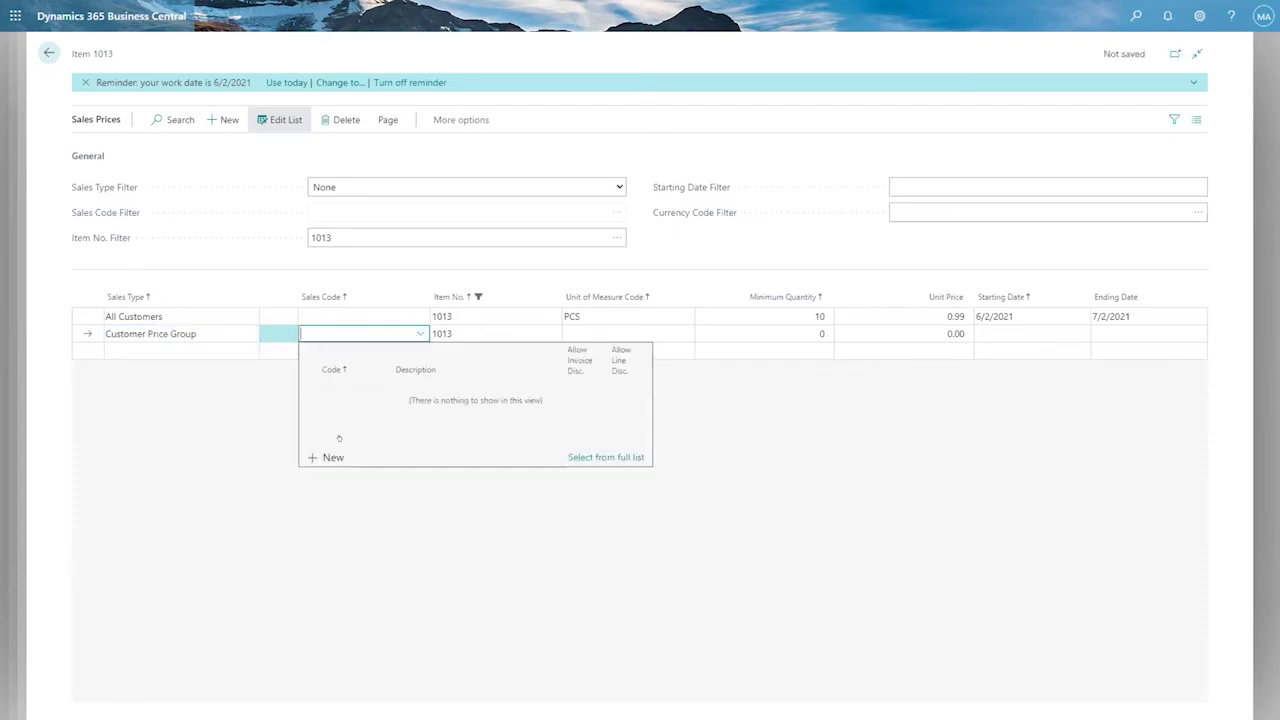
# Create two customer price groups with the codes RETAIL and WHOLE
pyautogui.click(330, 457)
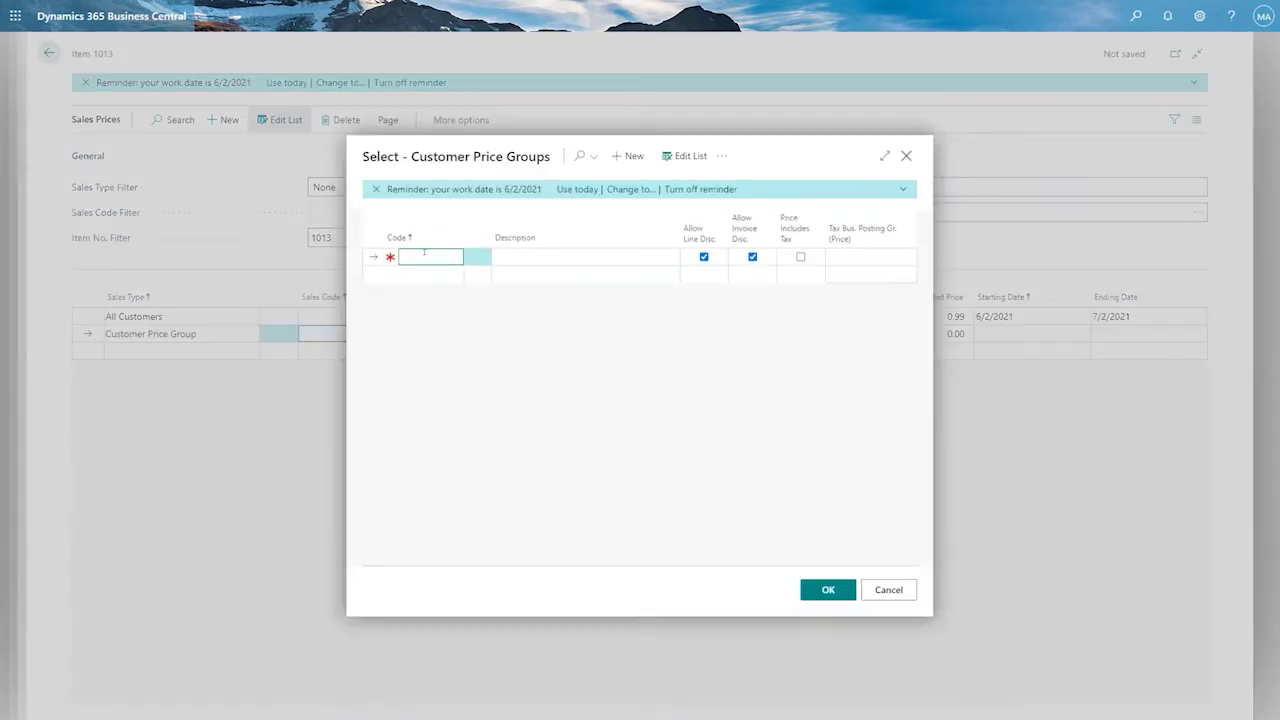
pyautogui.write('RETAIL')
pyautogui.press('Tab')
pyautogui.click(411, 270)
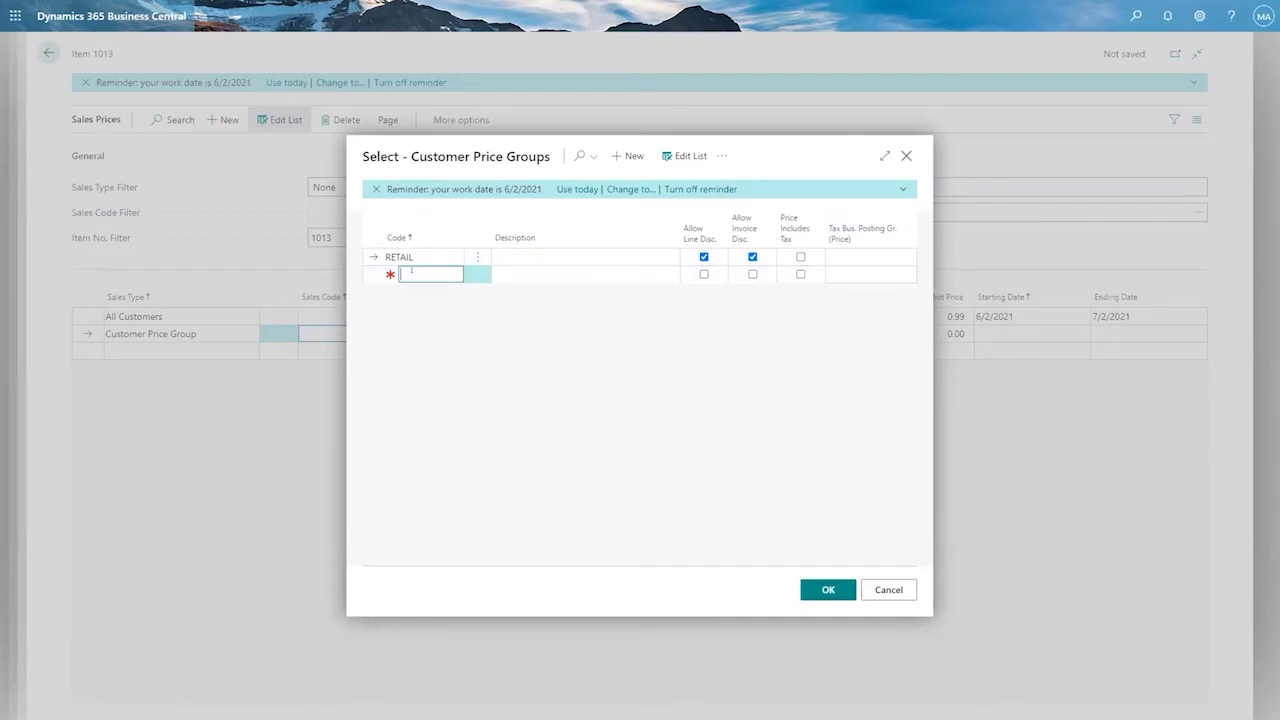
pyautogui.write('WHOLE')
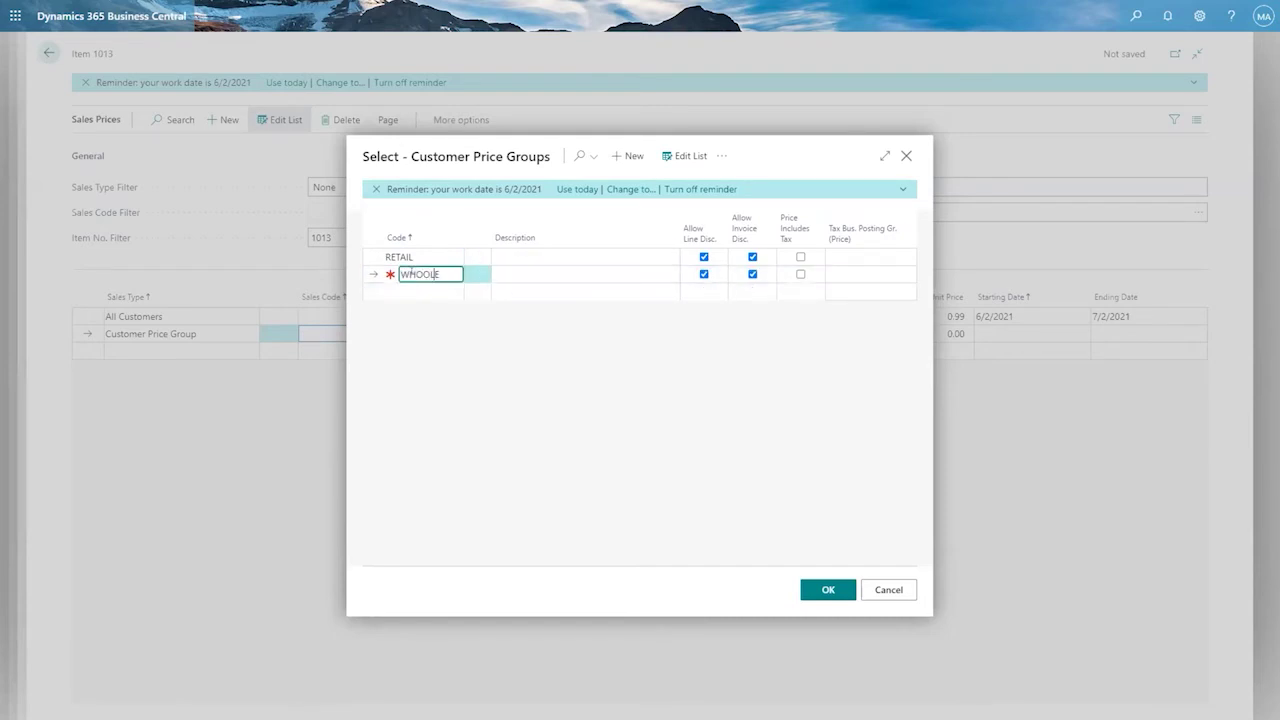
pyautogui.press('Tab')
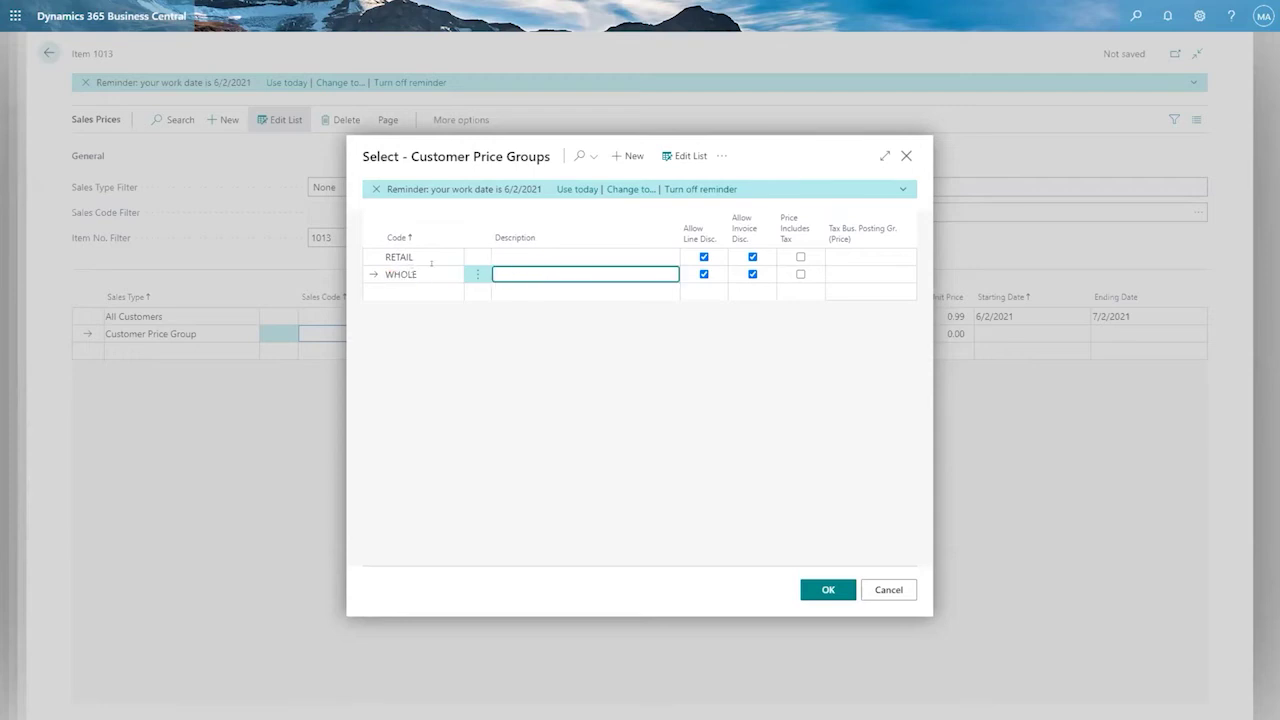
pyautogui.moveTo(411, 156); pyautogui.dragTo(520, 168)
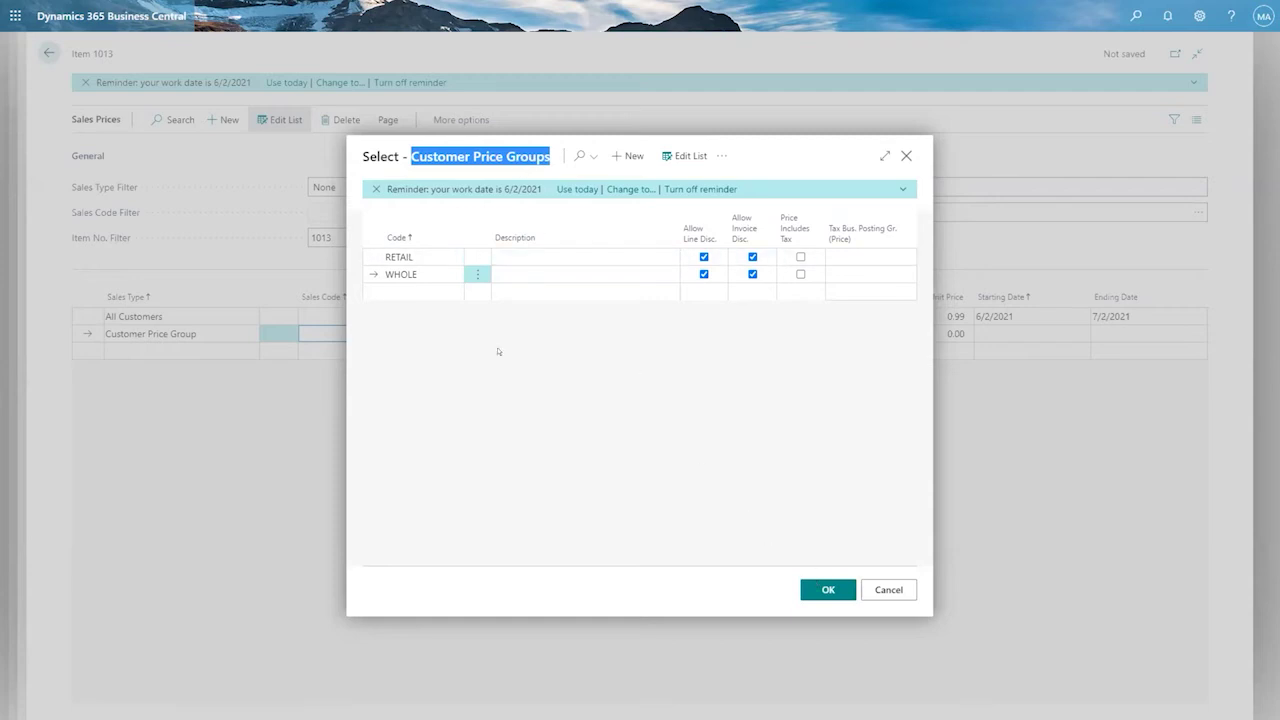
# Assign the WHOLE price group to the second sales price line and set its unit price to 0.80
pyautogui.click(419, 254)
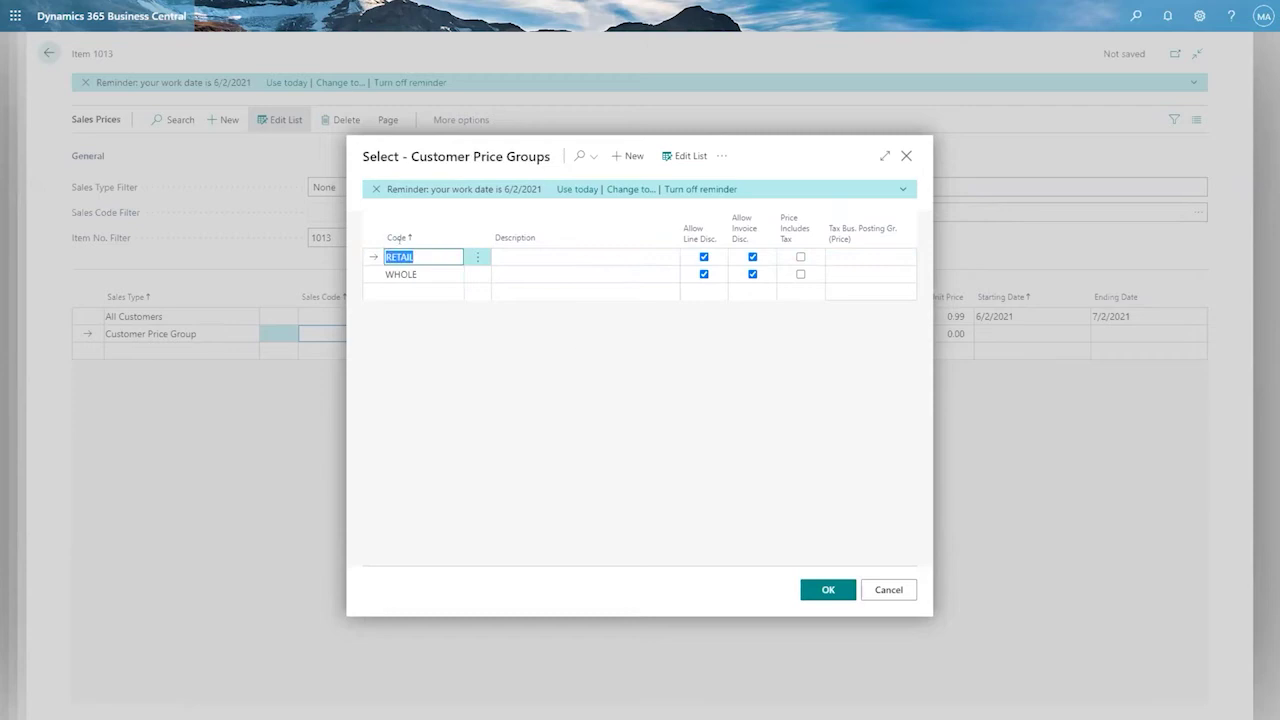
pyautogui.click(430, 274)
pyautogui.click(808, 588)
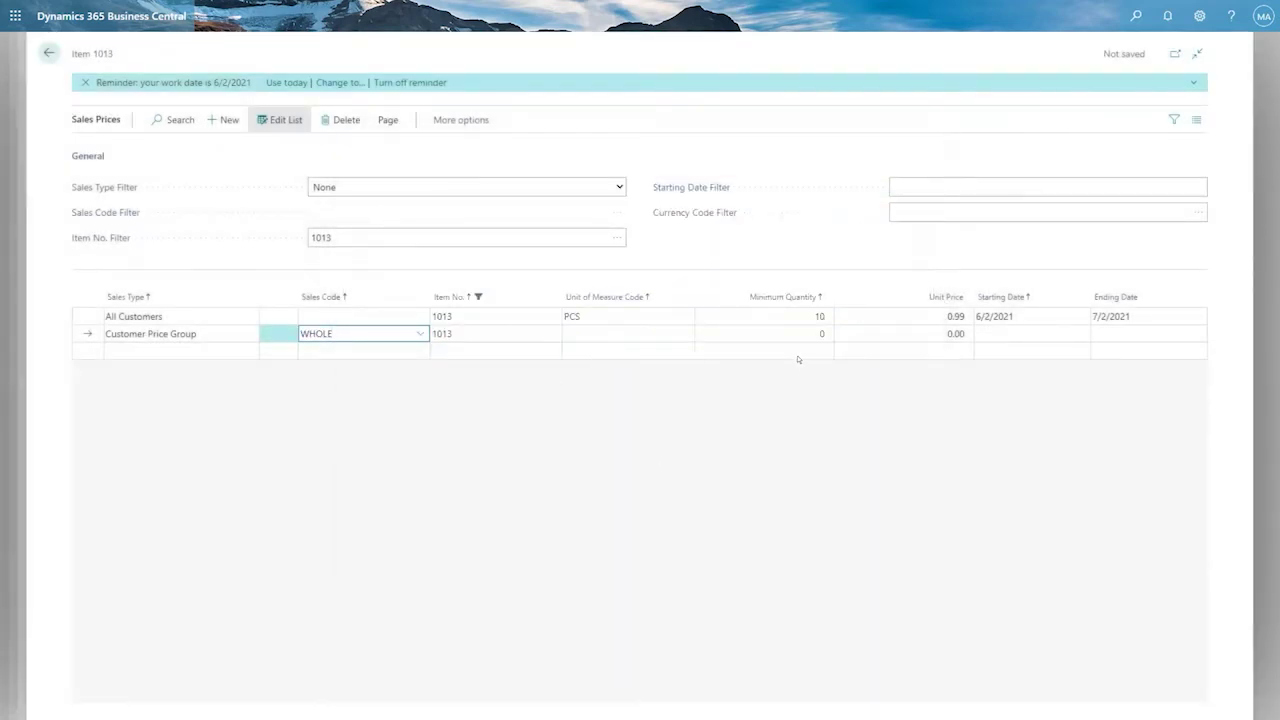
pyautogui.click(868, 335)
pyautogui.press('BackSpace')
pyautogui.write('.8')
pyautogui.press('Tab')
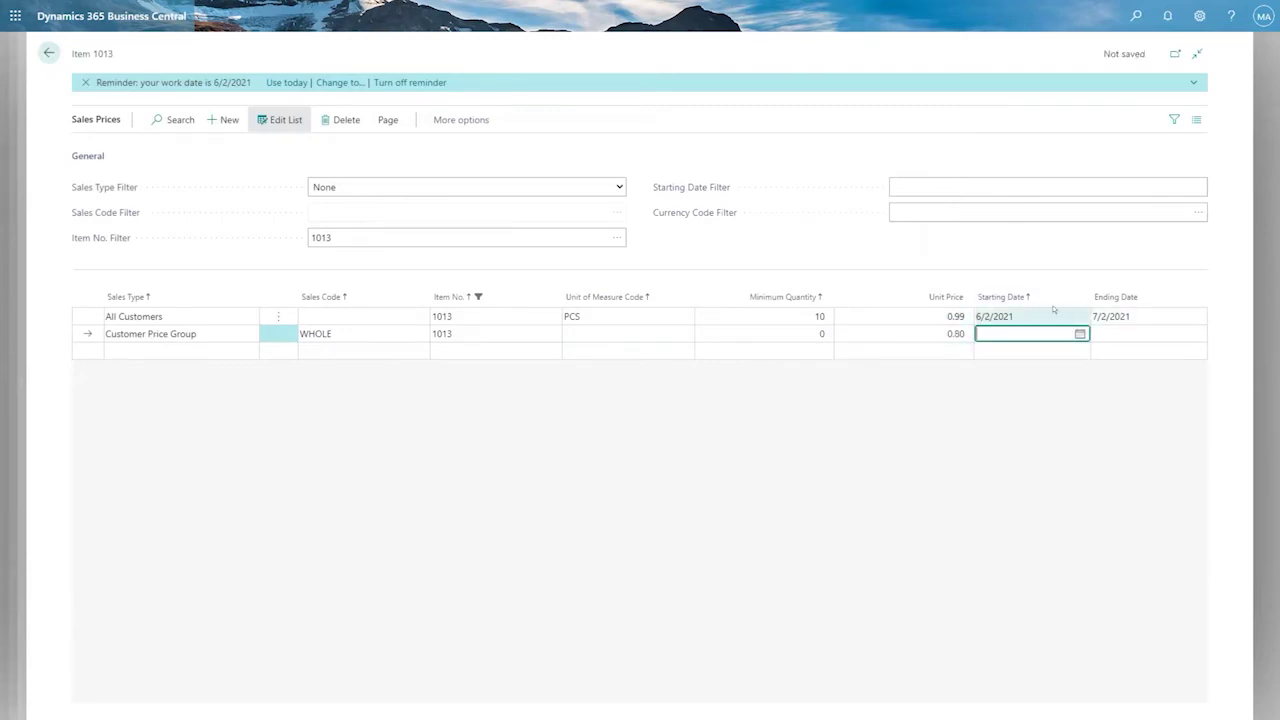
pyautogui.moveTo(1060, 296)
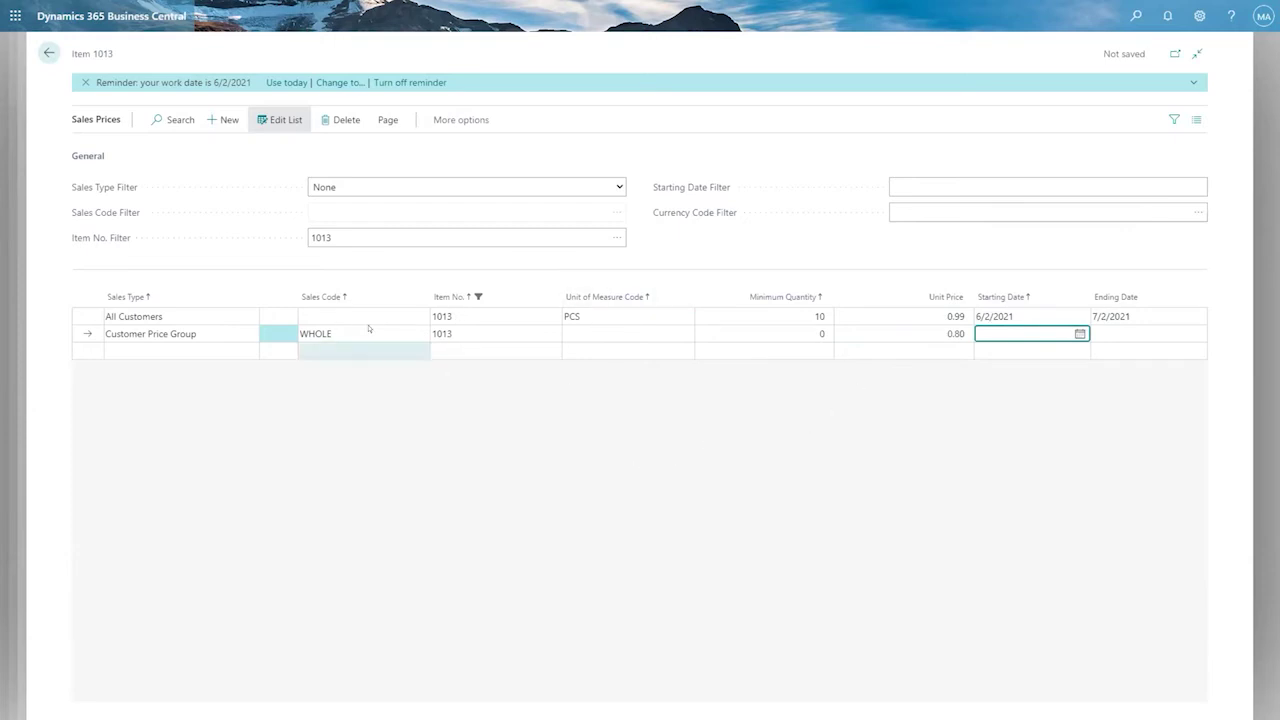
# Return to the Coca Cola item card and check its unit price under Prices & Sales
pyautogui.click(48, 52)
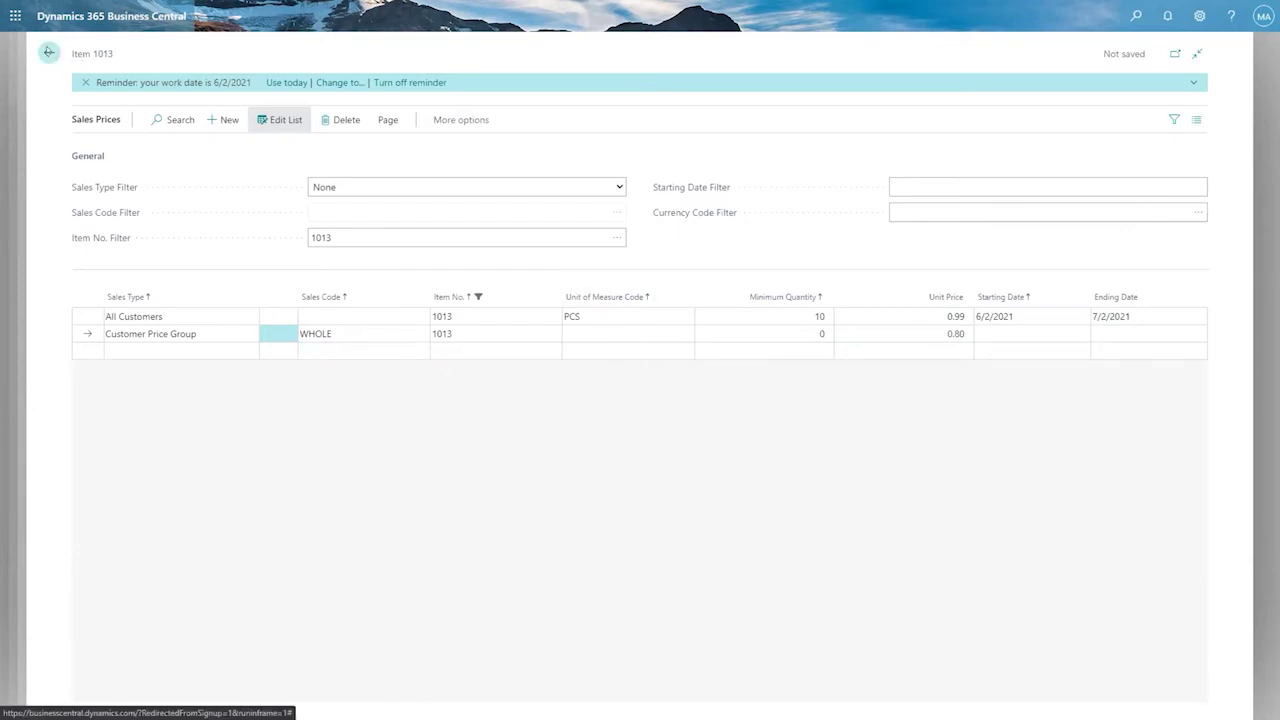
pyautogui.scroll(-2, 370, 295)
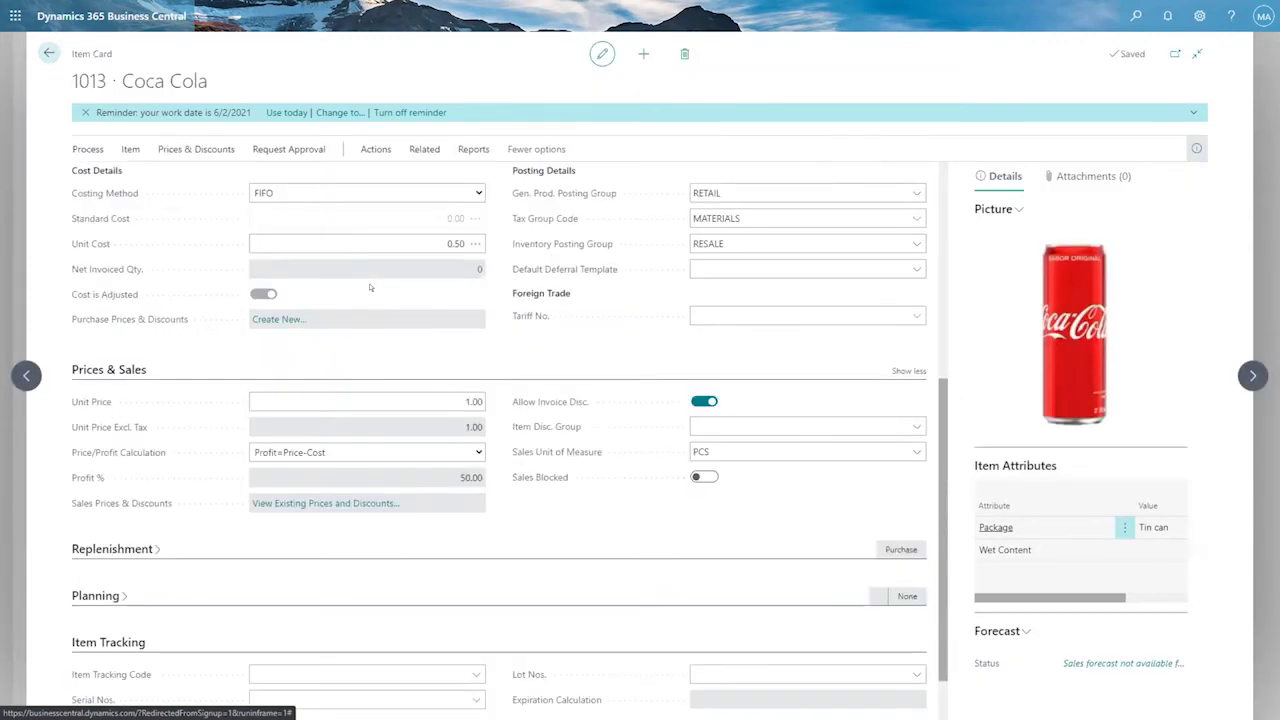
pyautogui.click(434, 402)
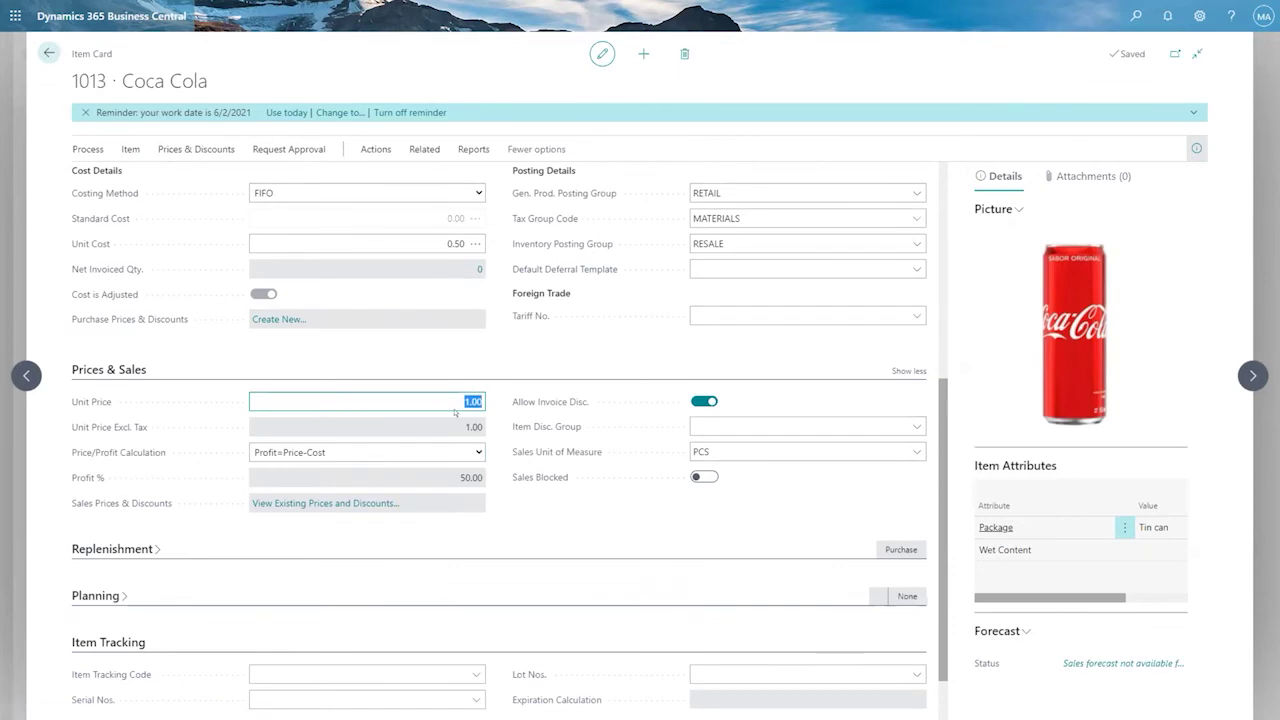
pyautogui.scroll(5, 382, 331)
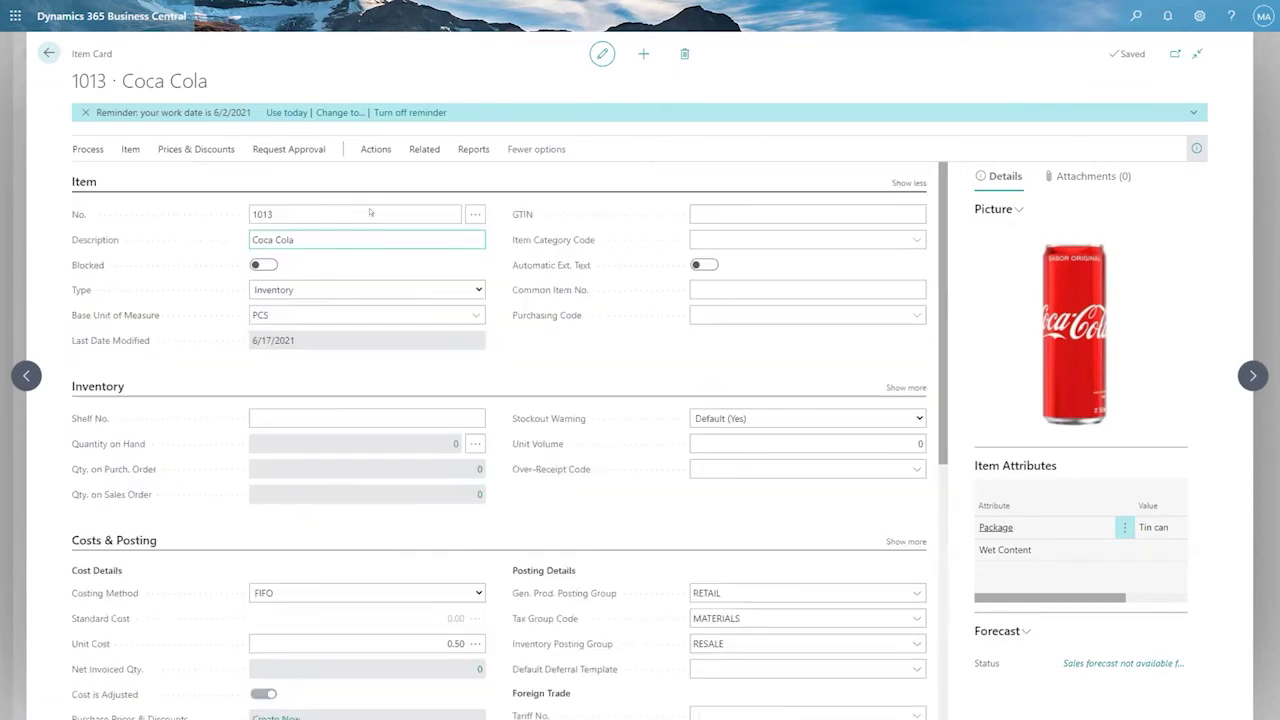
# Open the Coca Cola item's sales discounts and try to give the Customer line a line discount of 10%
pyautogui.click(470, 150)
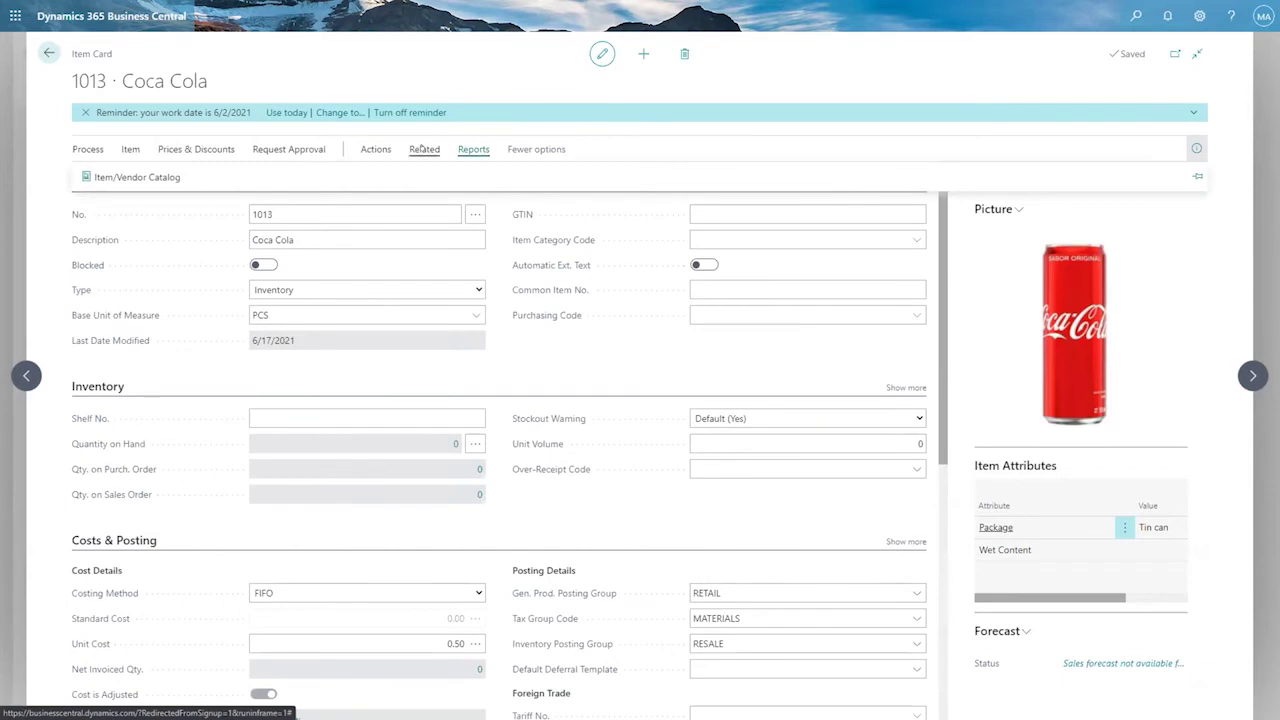
pyautogui.click(421, 148)
pyautogui.click(163, 177)
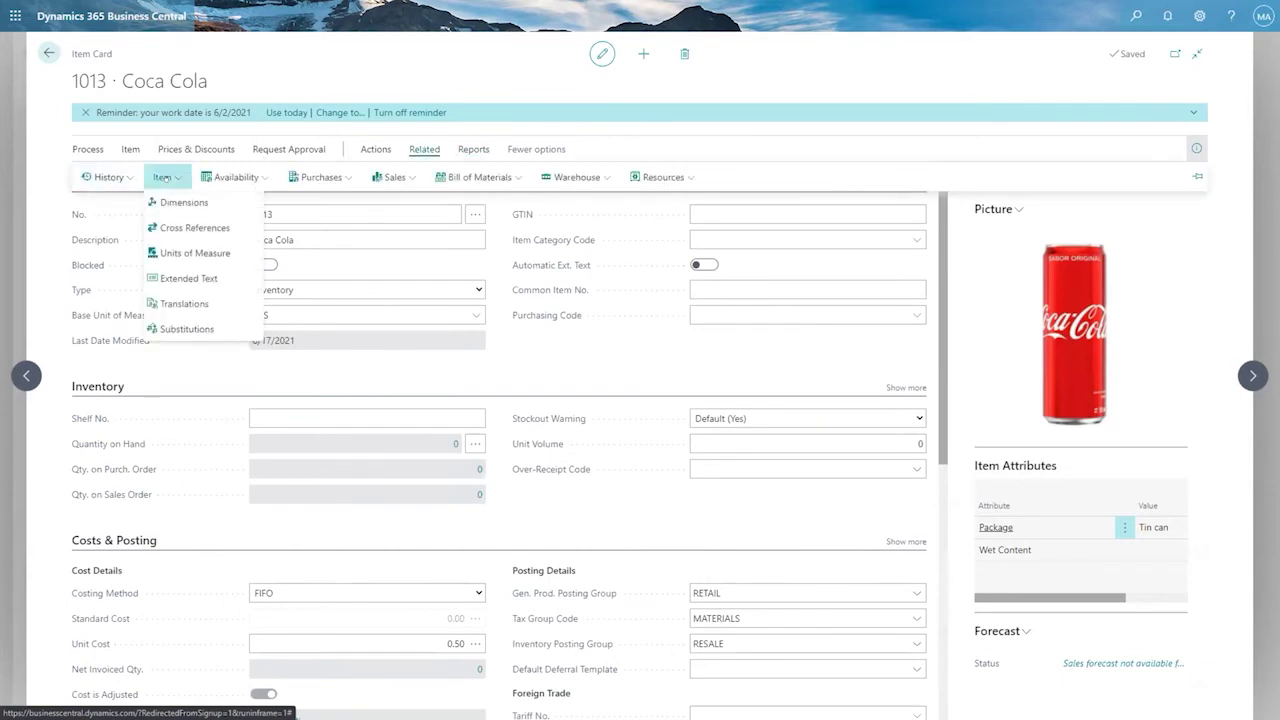
pyautogui.click(196, 149)
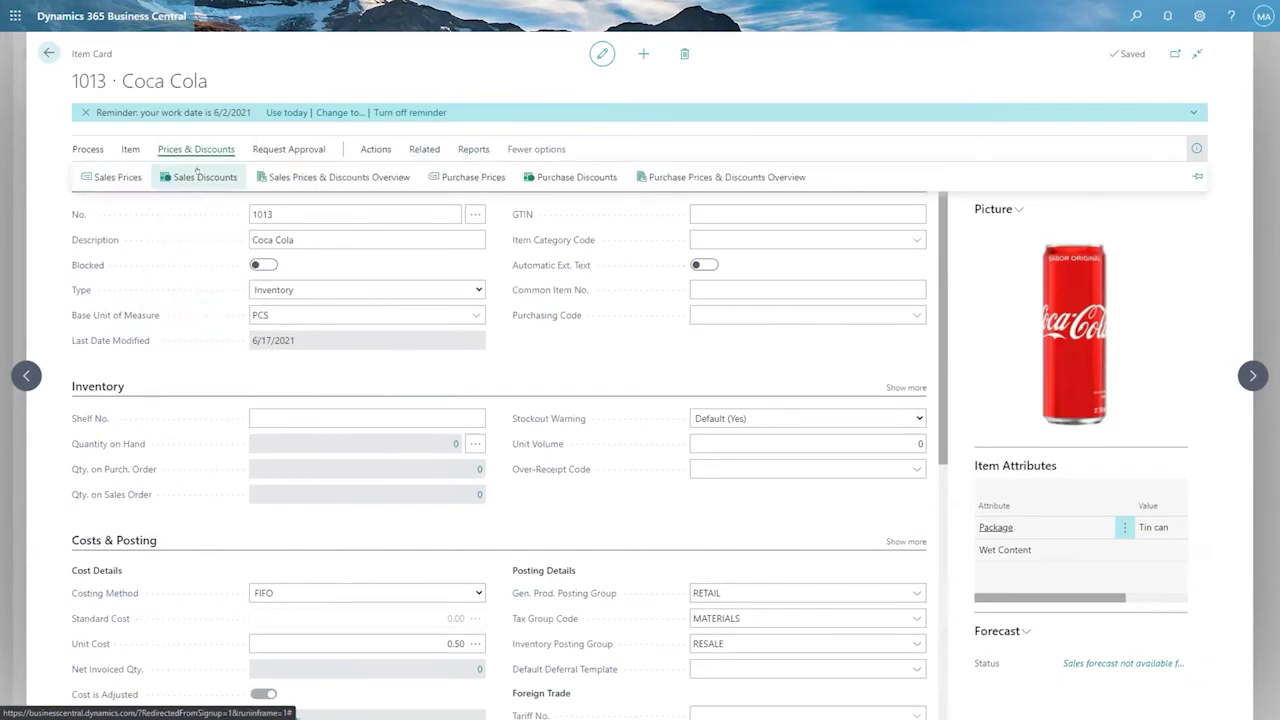
pyautogui.click(200, 177)
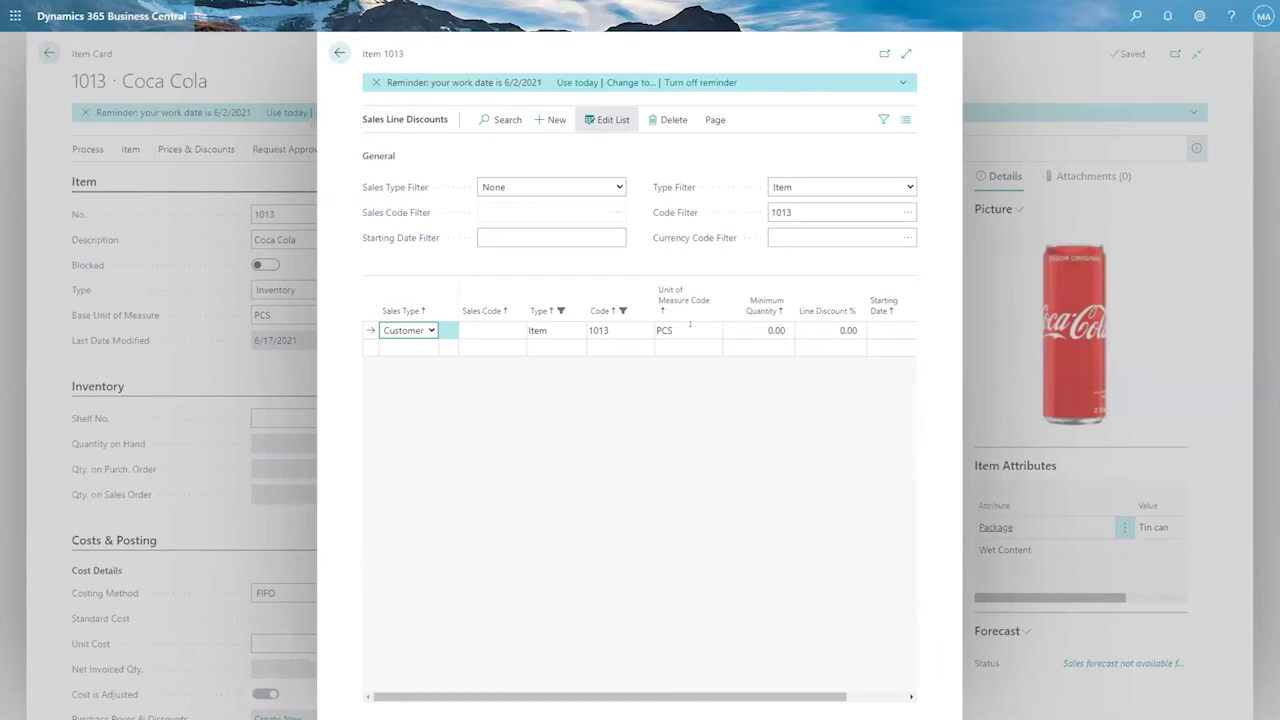
pyautogui.click(761, 329)
pyautogui.click(817, 327)
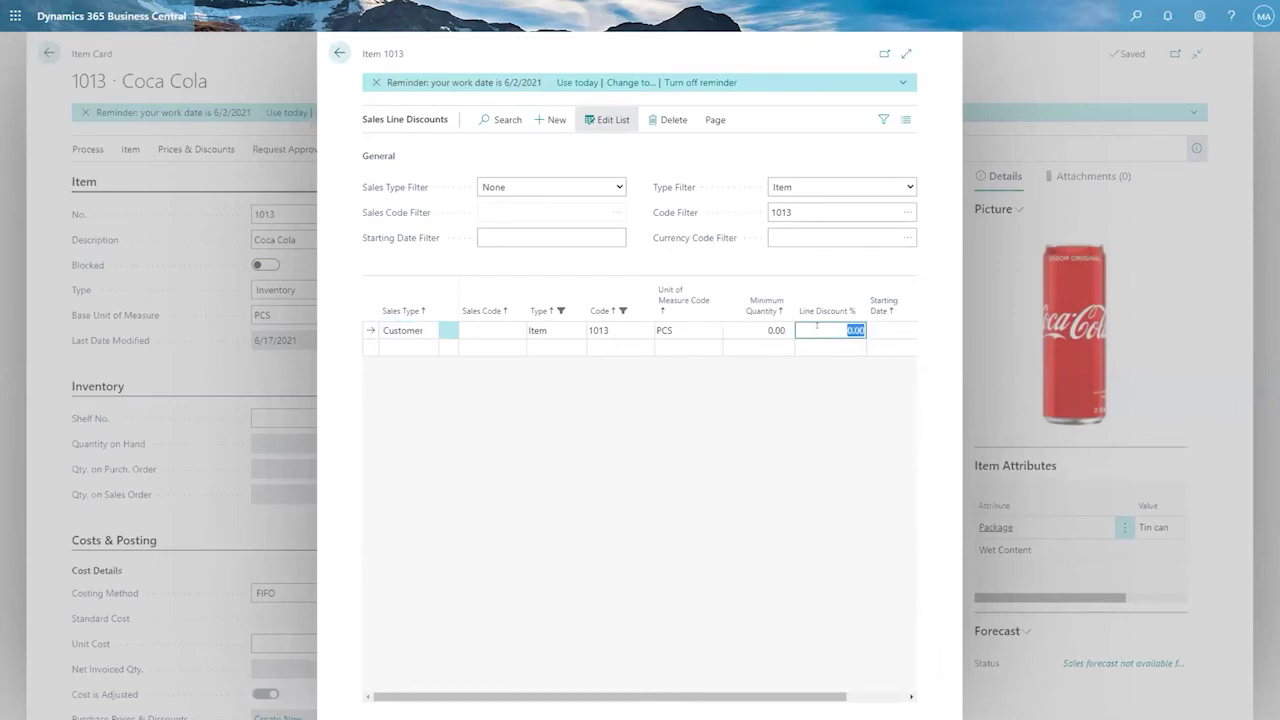
pyautogui.write('10')
pyautogui.press('Tab')
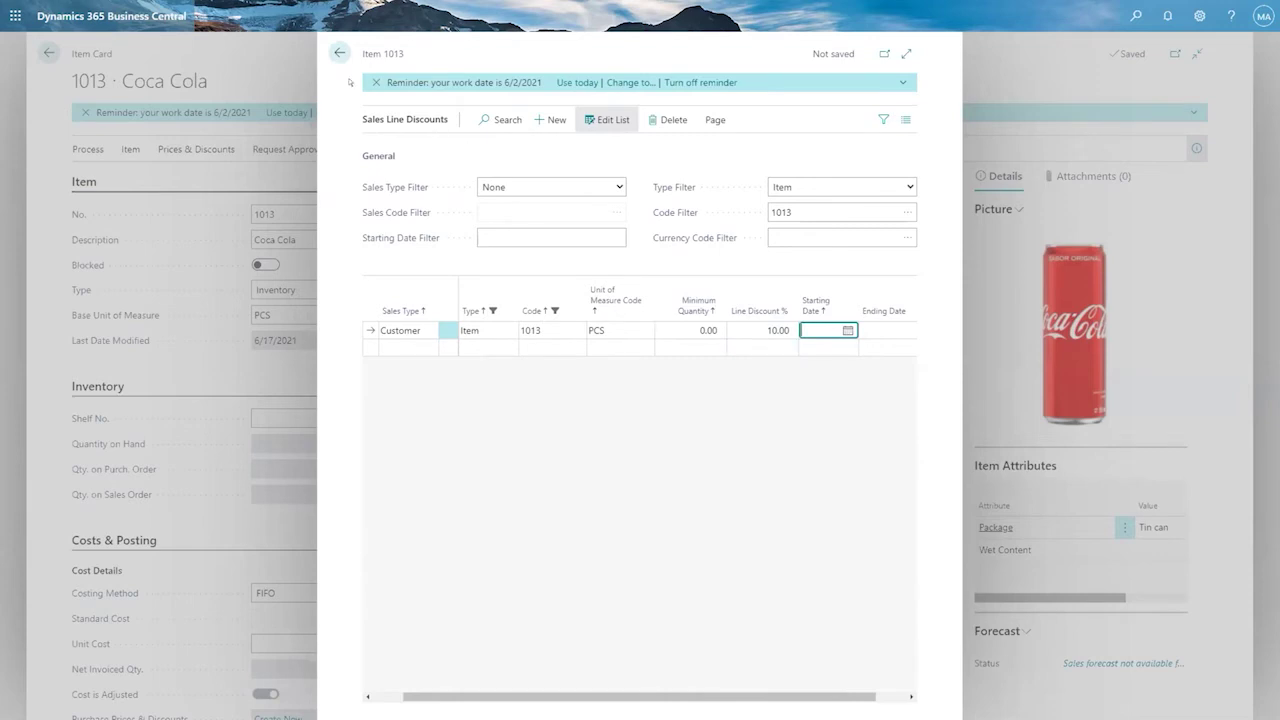
# Discard the unsaved line discount change and return to the Coca Cola item card
pyautogui.click(338, 47)
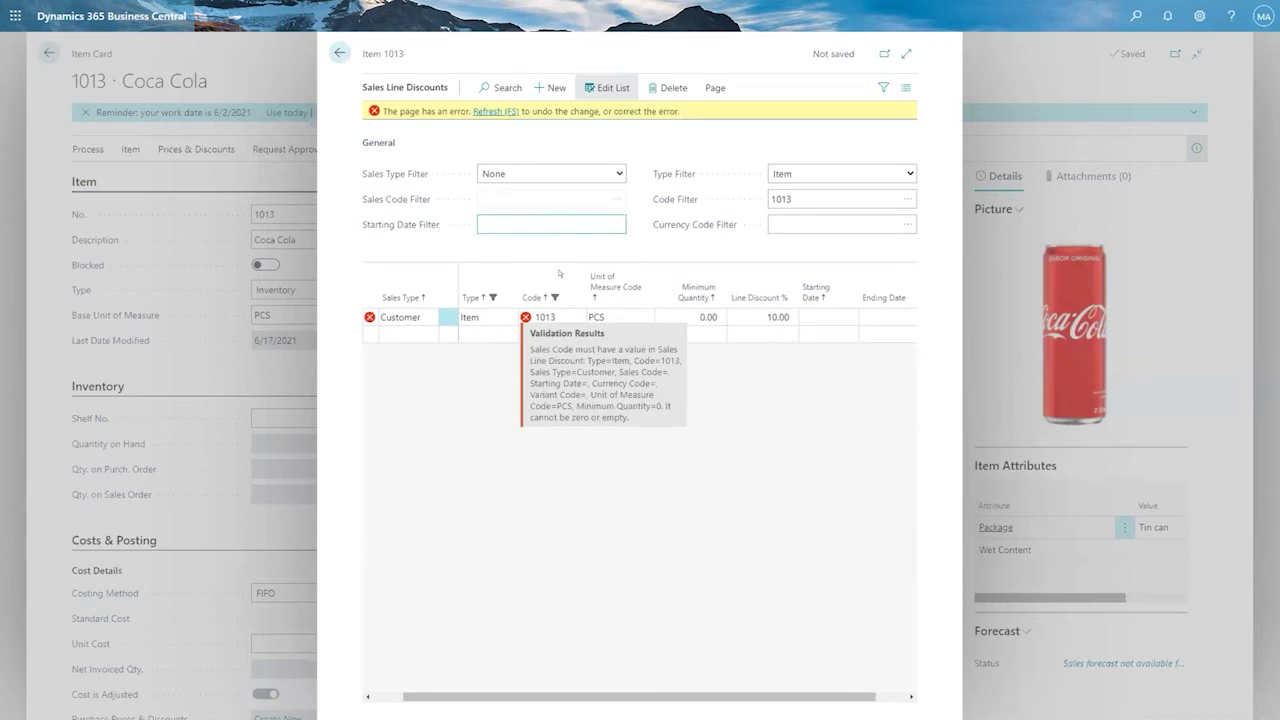
pyautogui.click(495, 110)
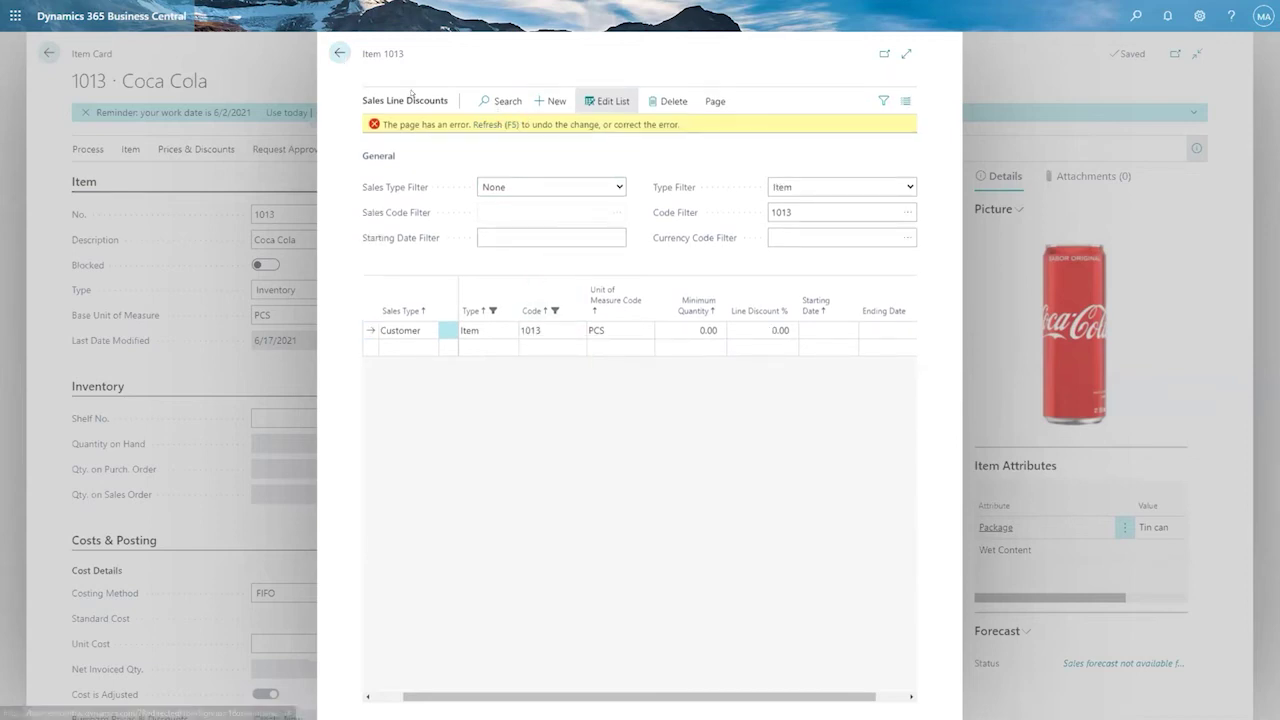
pyautogui.click(340, 53)
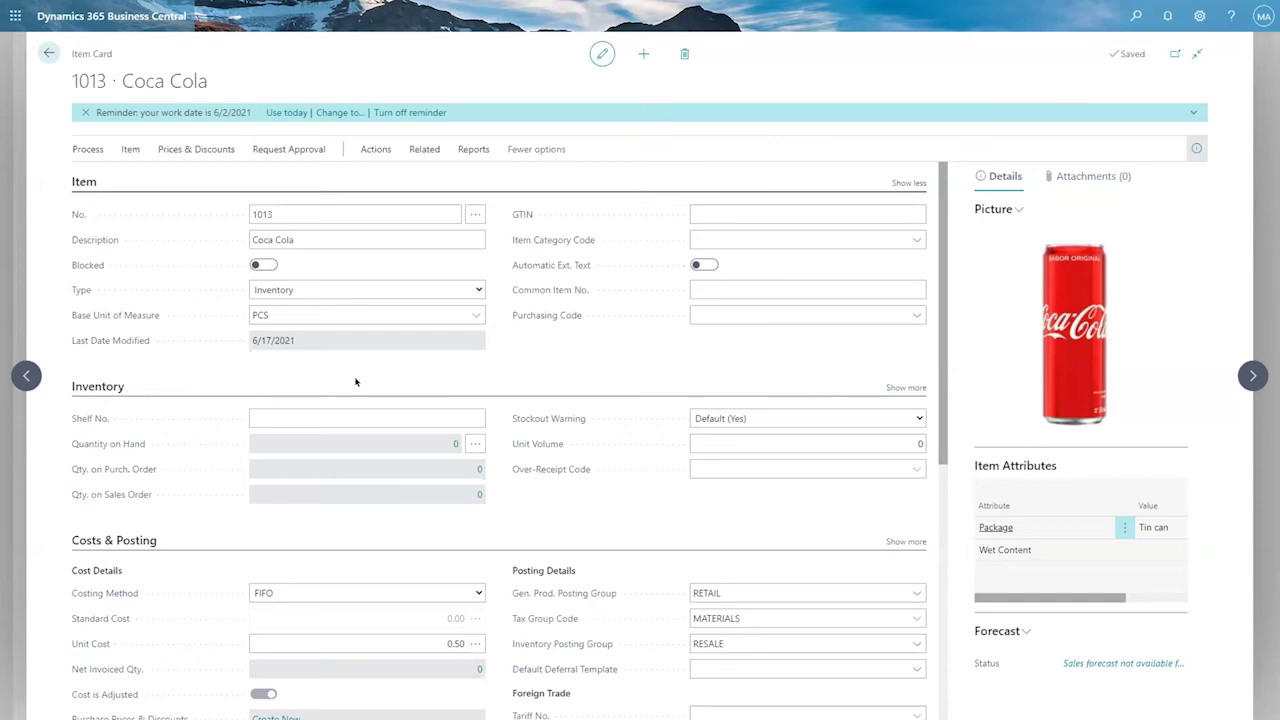
# Leave the item card and item list, search for purchase pages, and open the Purchase Orders list
pyautogui.scroll(-5, 450, 400)
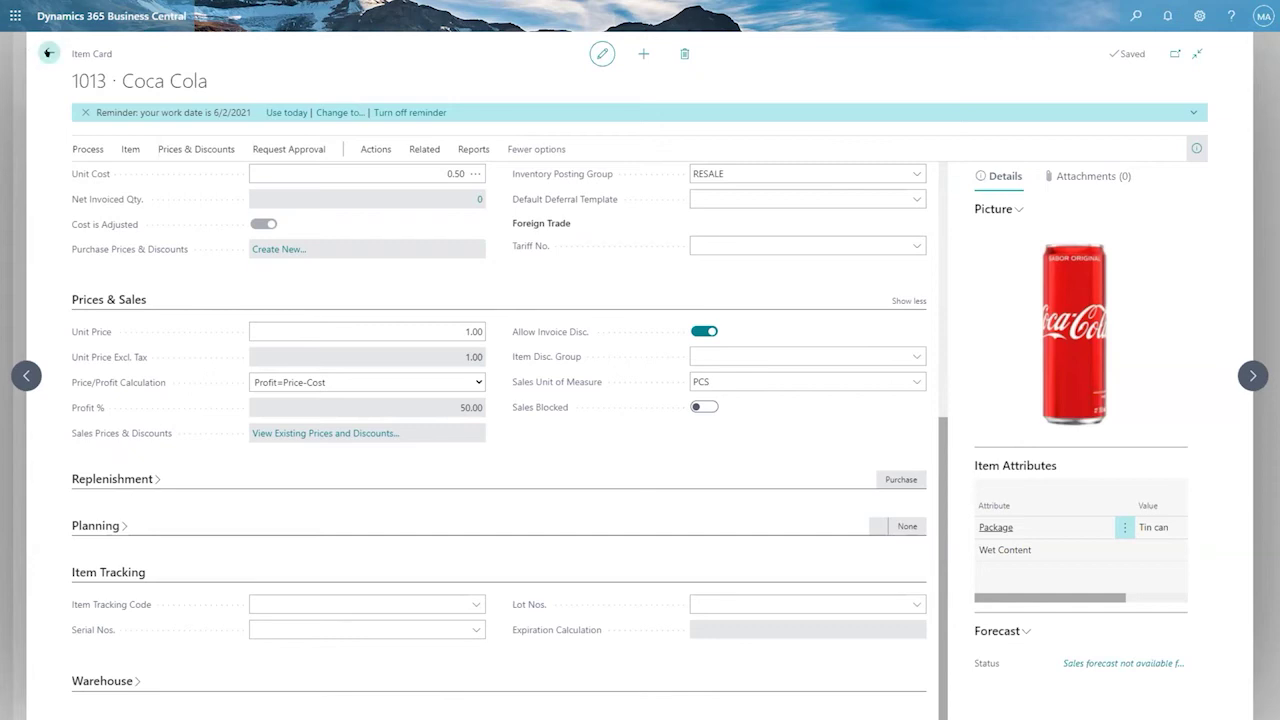
pyautogui.click(56, 57)
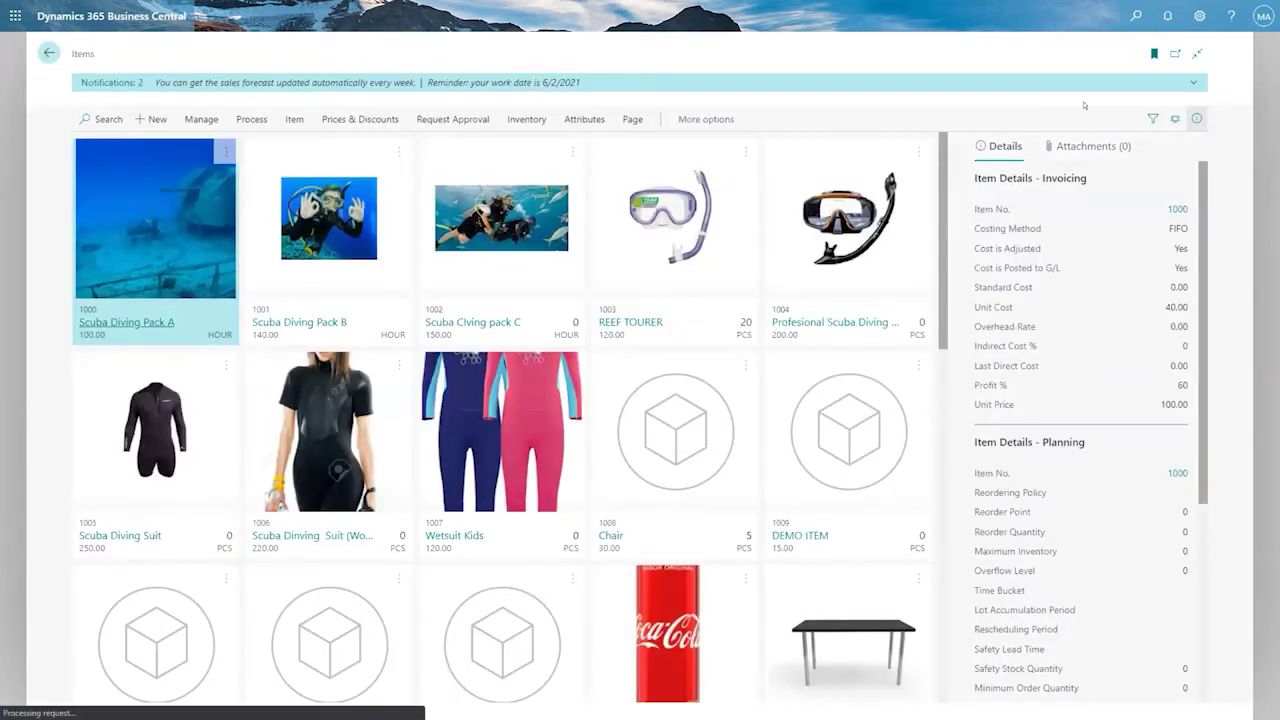
pyautogui.click(45, 53)
pyautogui.click(1134, 15)
pyautogui.write('purchase')
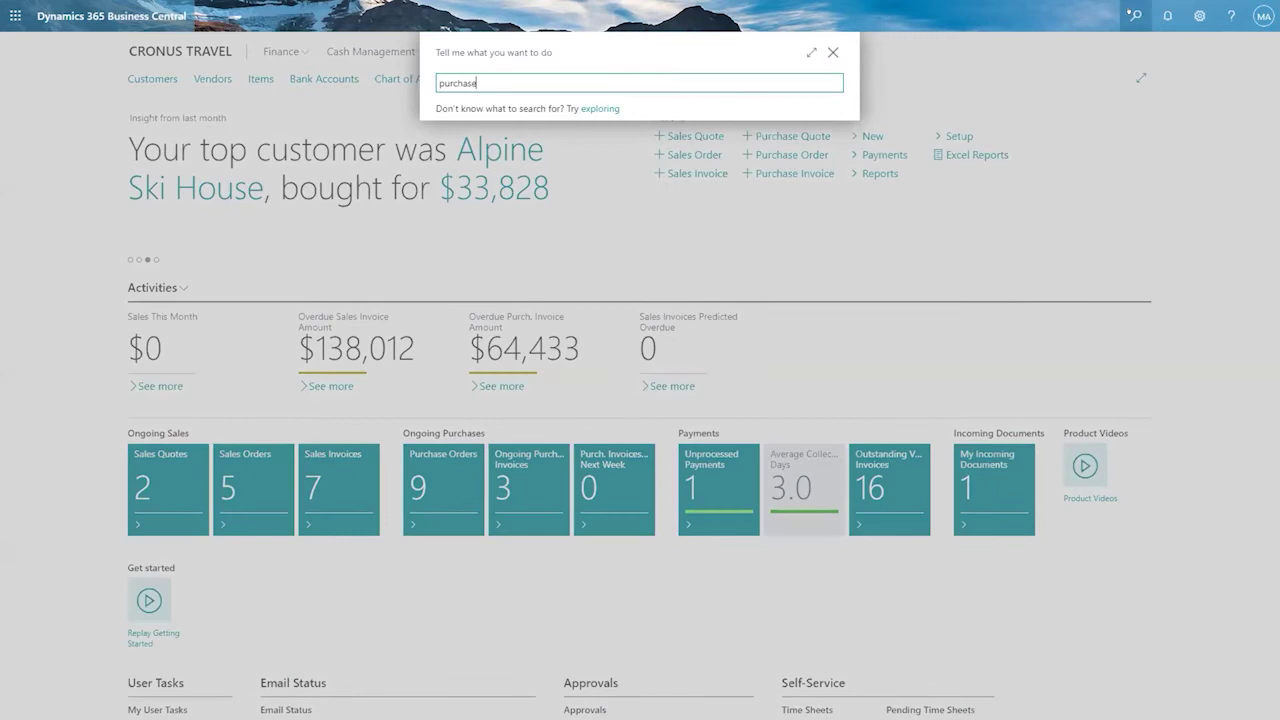
pyautogui.press('BackSpace')
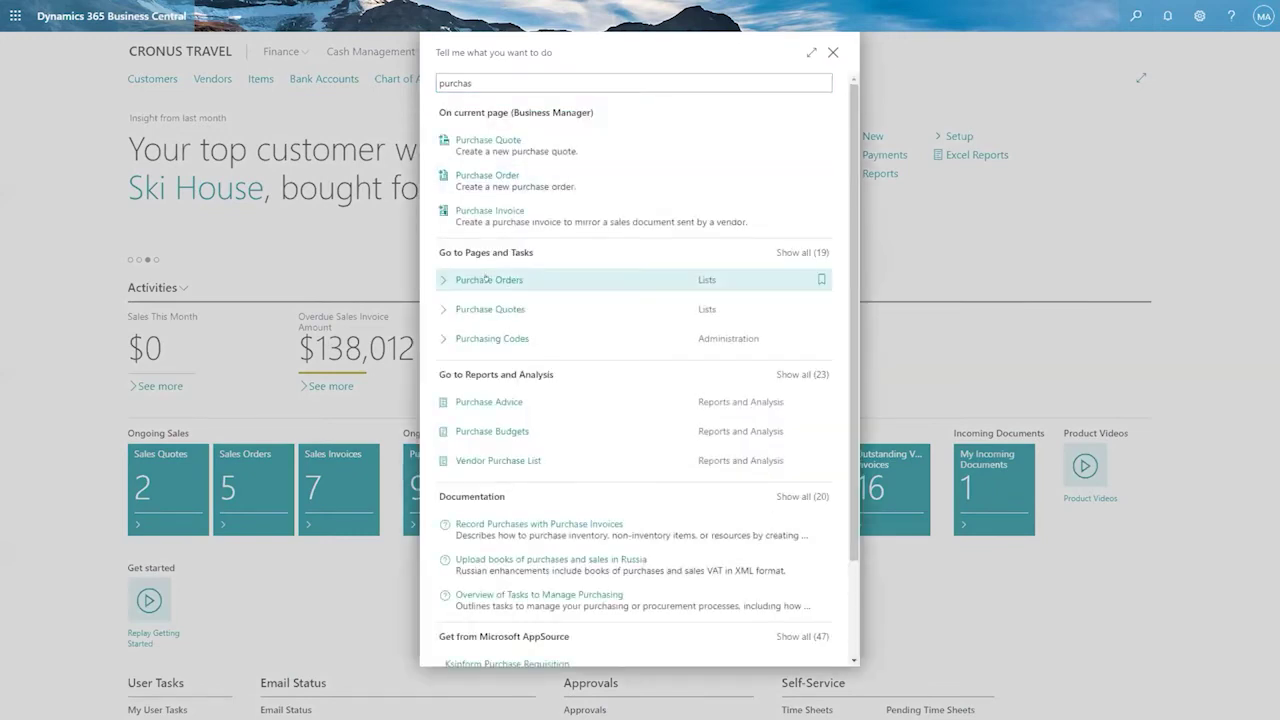
pyautogui.click(486, 279)
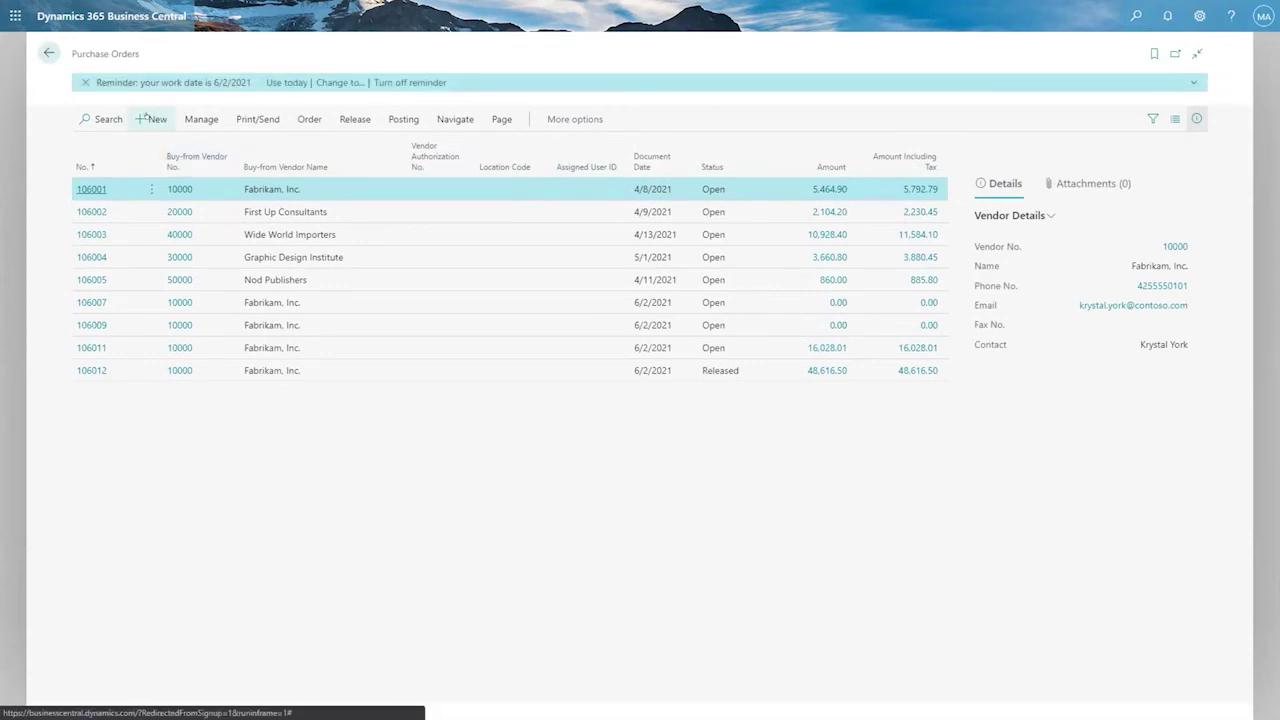
# Create a new purchase order for the vendor Fabrikam, Inc
pyautogui.click(148, 126)
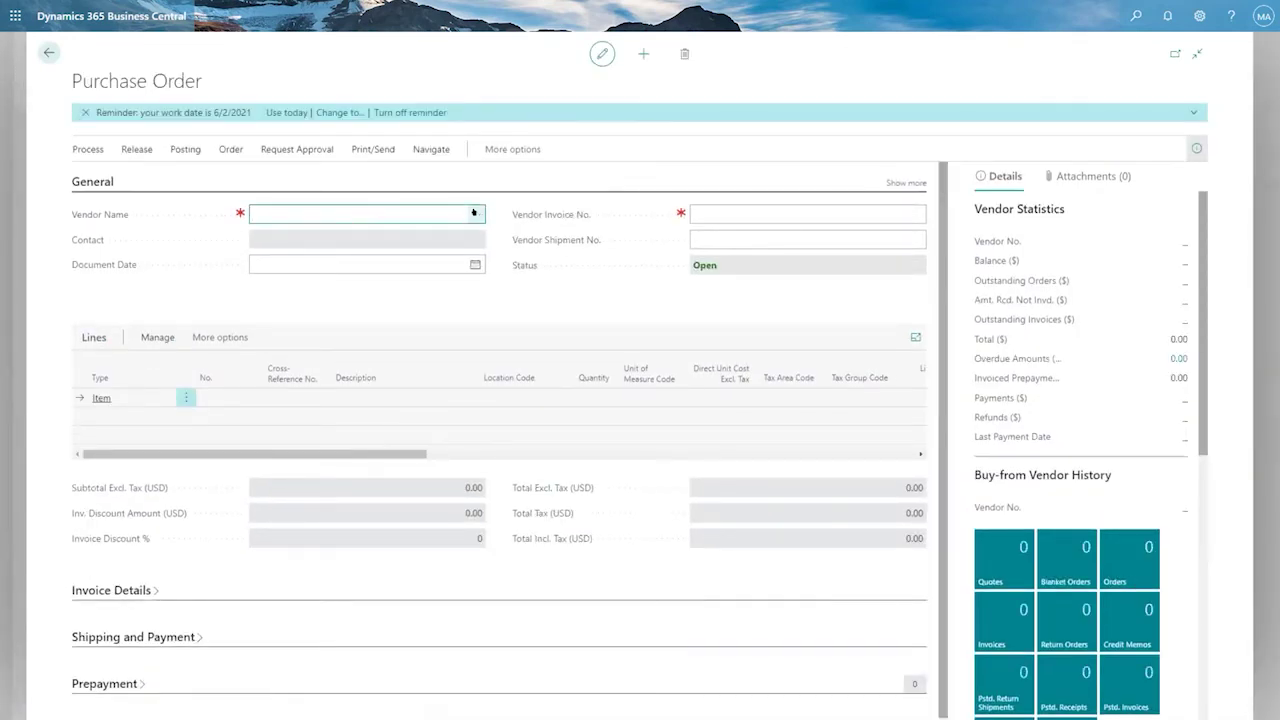
pyautogui.click(474, 213)
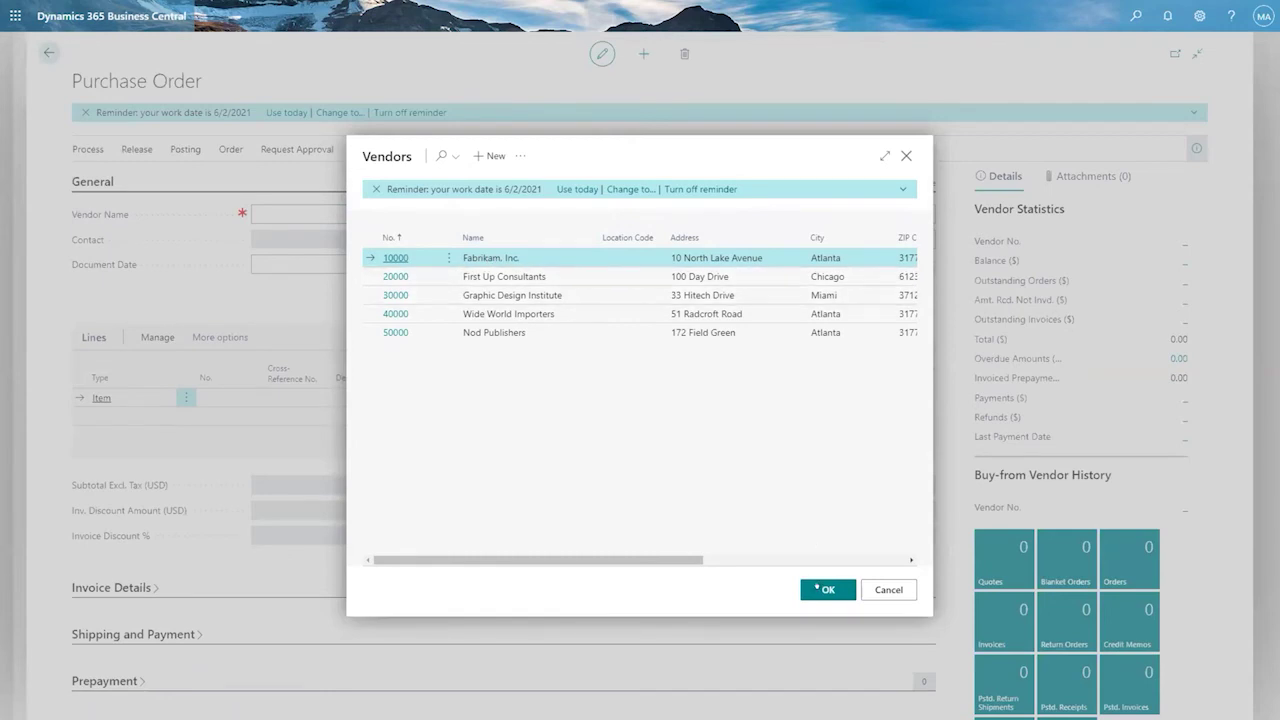
pyautogui.press('Return')
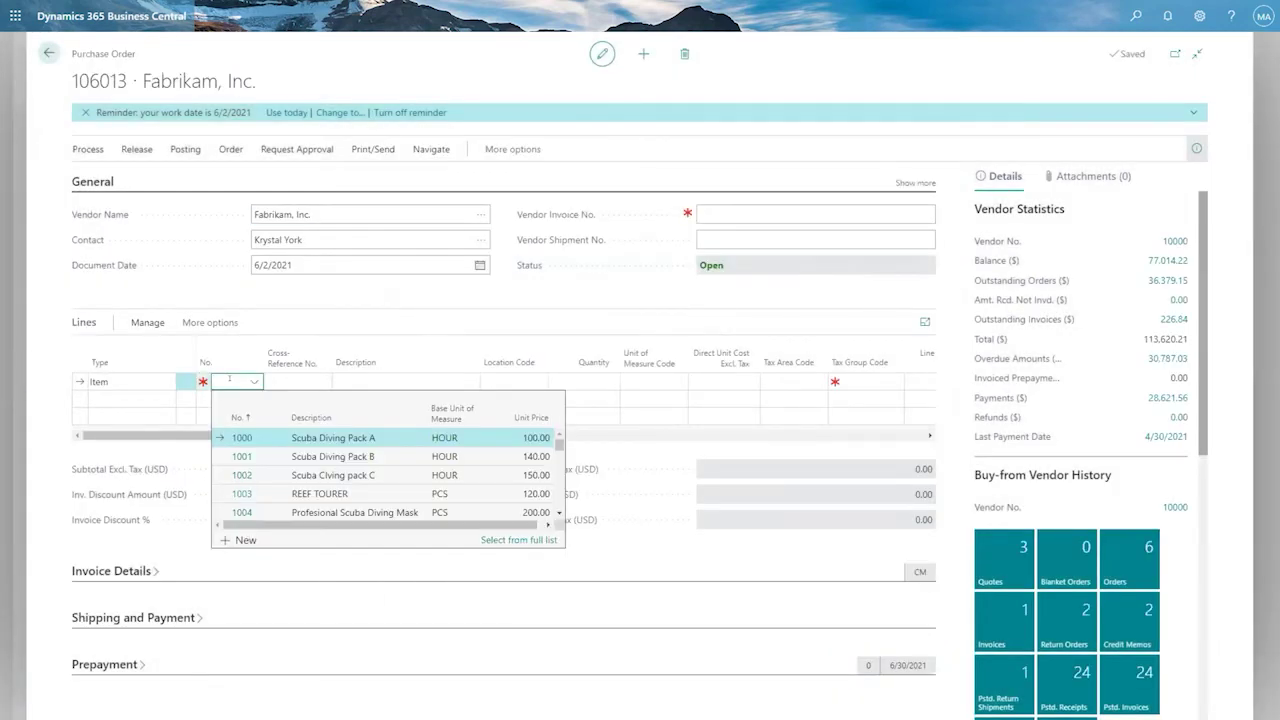
# Add a Coca Cola item line with location MAIN, quantity 1,000 and unit of measure PACK
pyautogui.write('co')
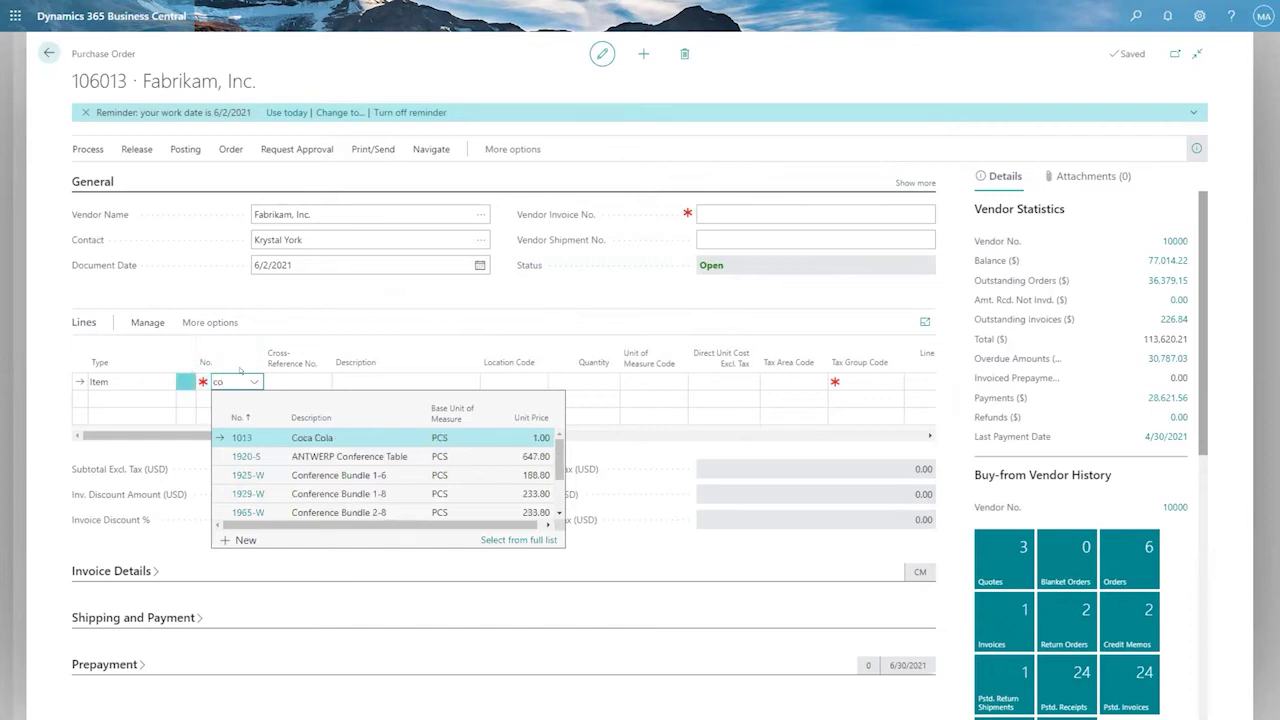
pyautogui.click(310, 437)
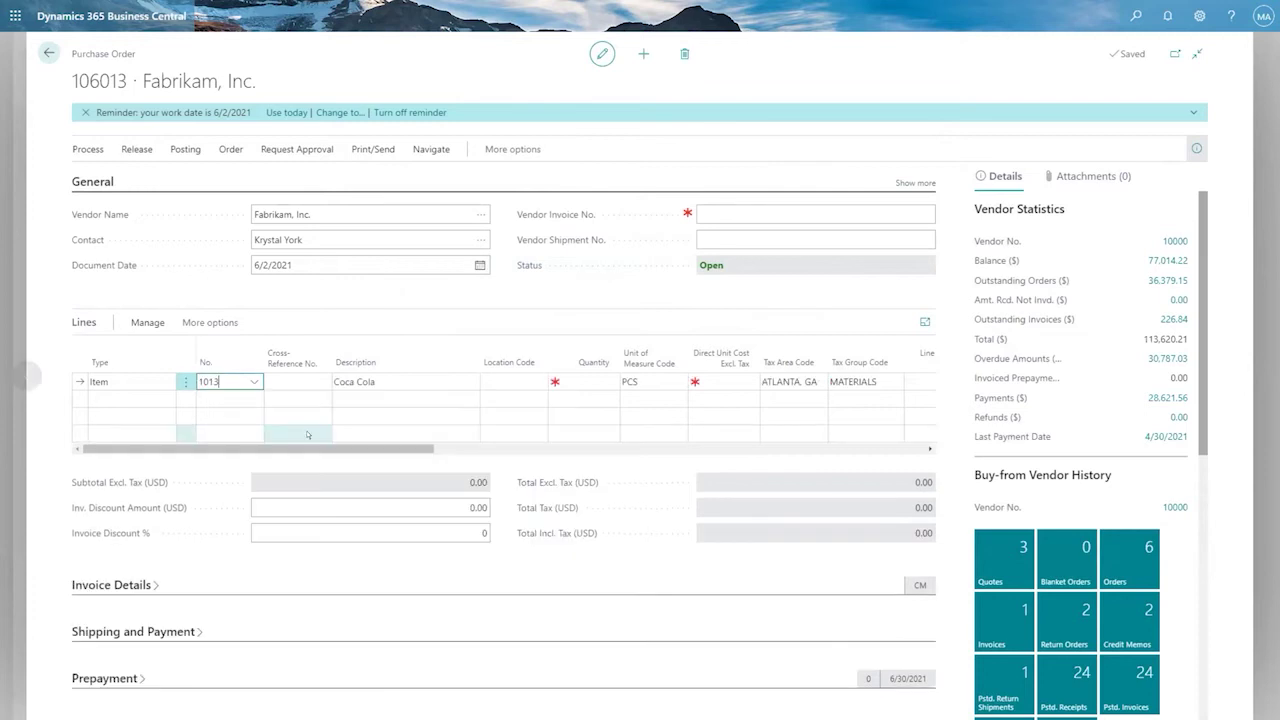
pyautogui.click(510, 382)
pyautogui.click(573, 381)
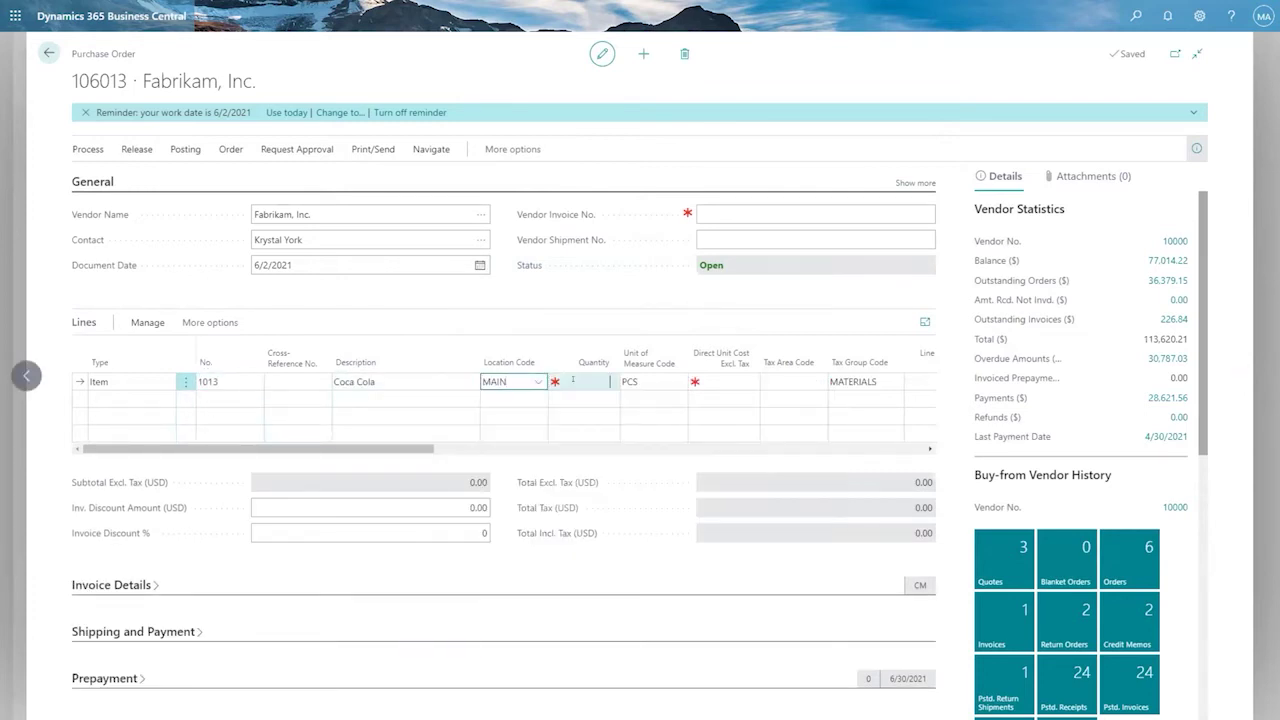
pyautogui.click(679, 376)
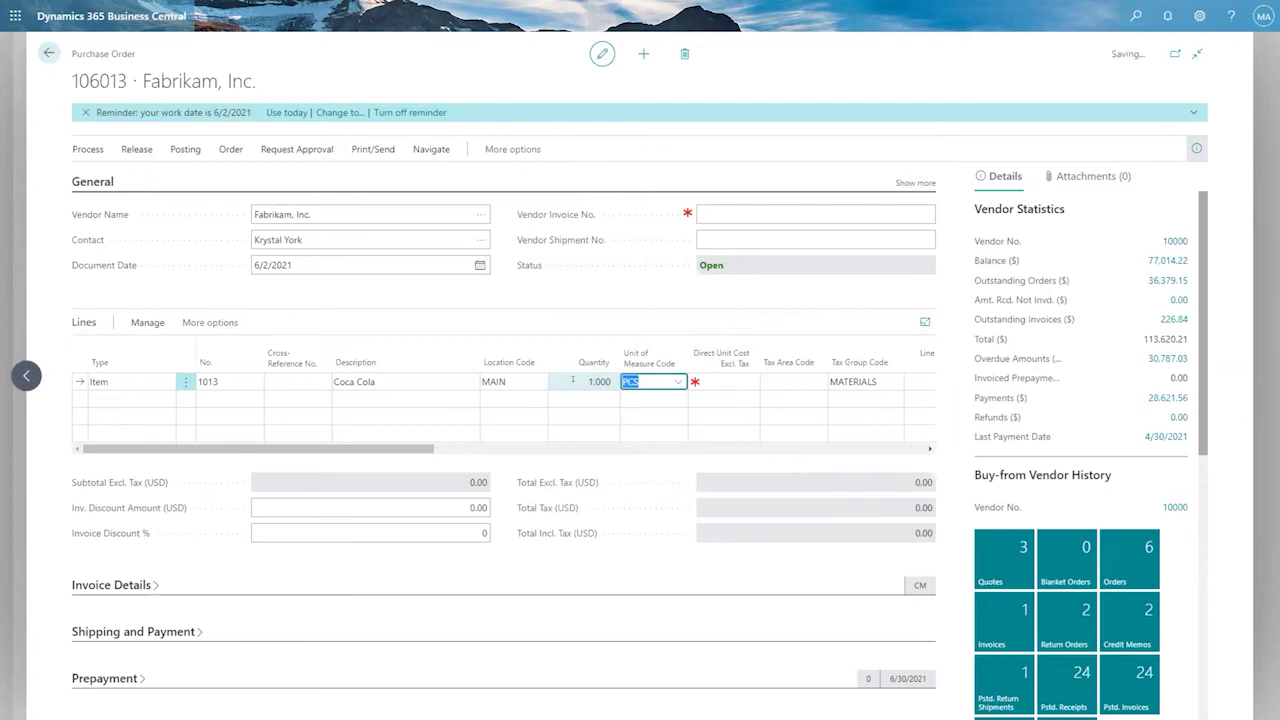
pyautogui.click(677, 382)
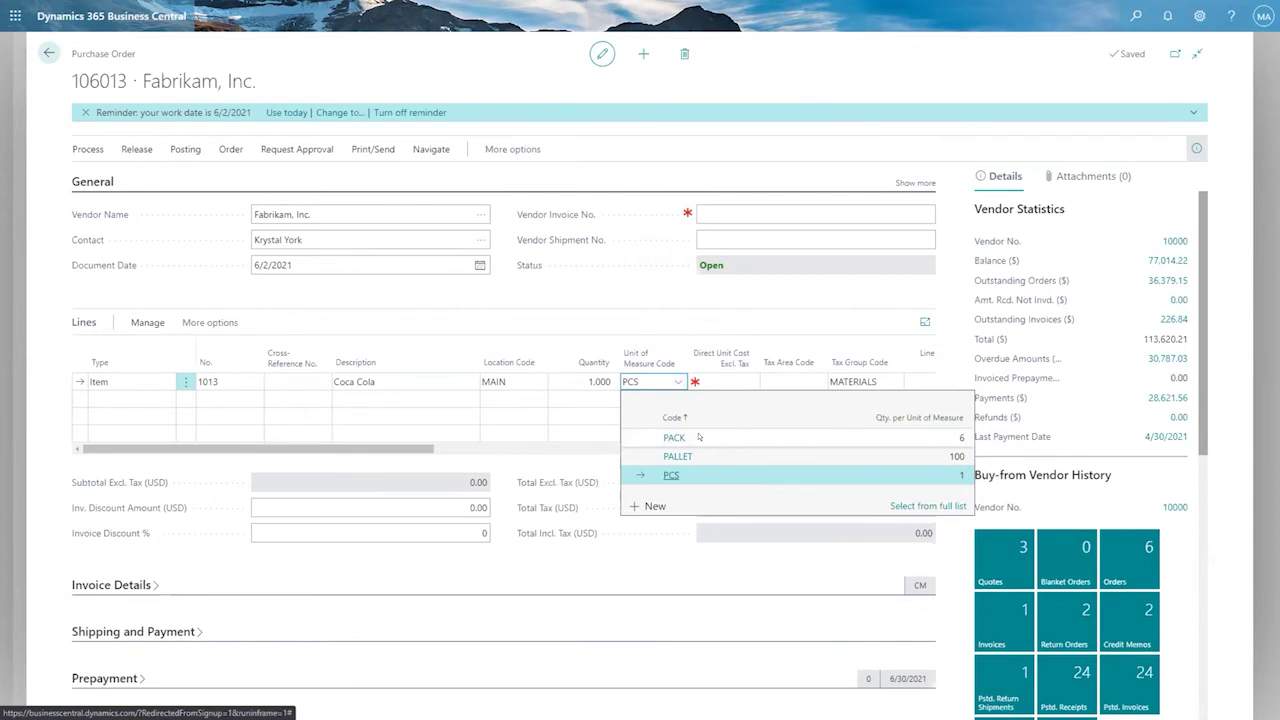
pyautogui.click(698, 437)
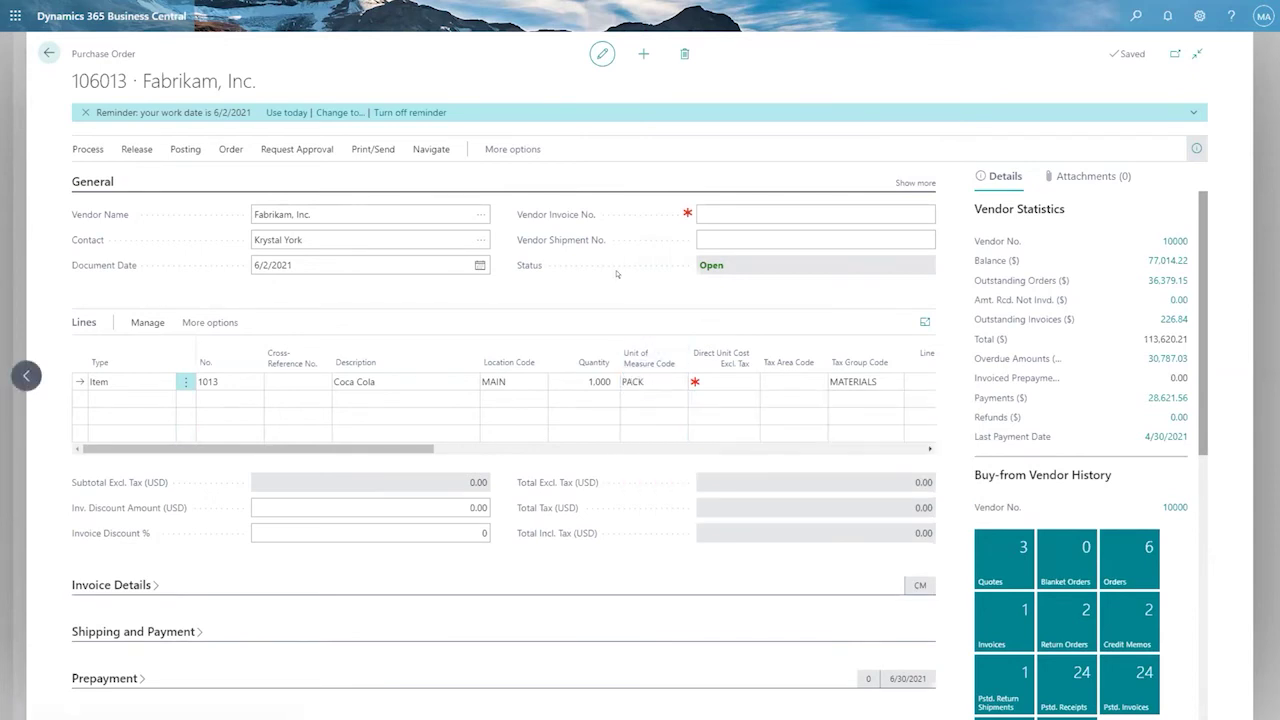
# Fill in the purchase order's vendor invoice number
pyautogui.click(722, 211)
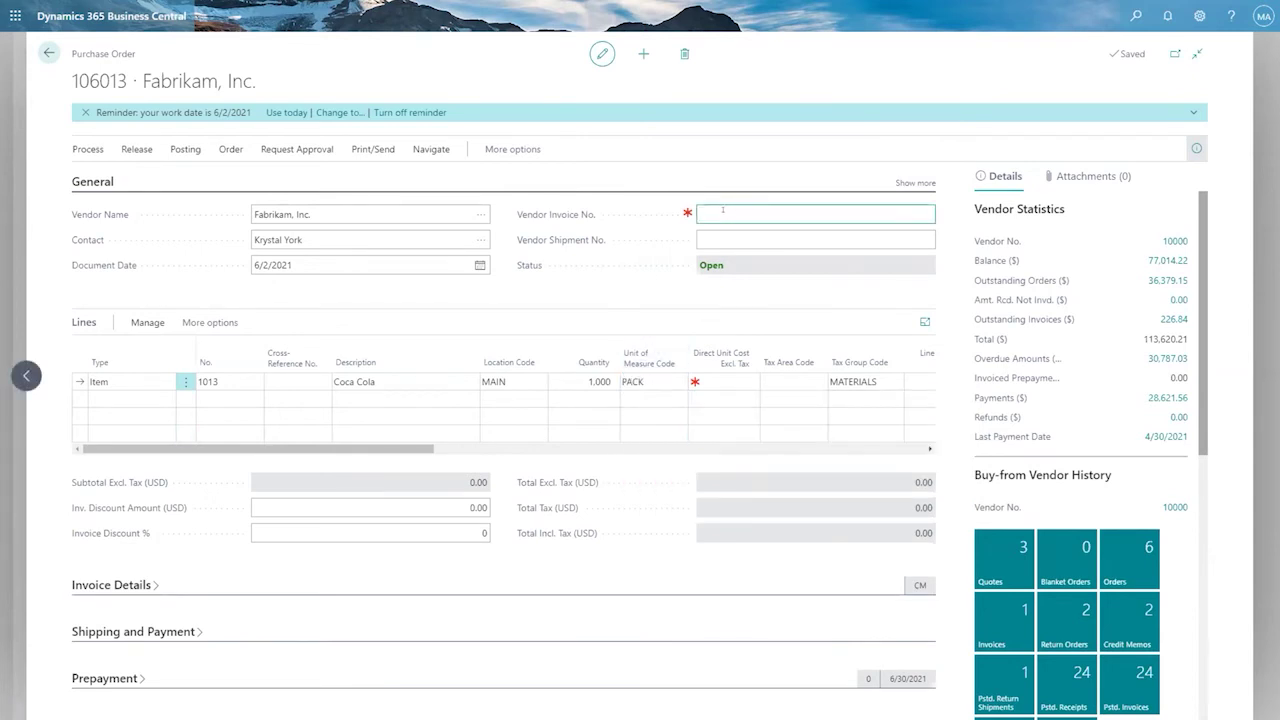
pyautogui.click(730, 380)
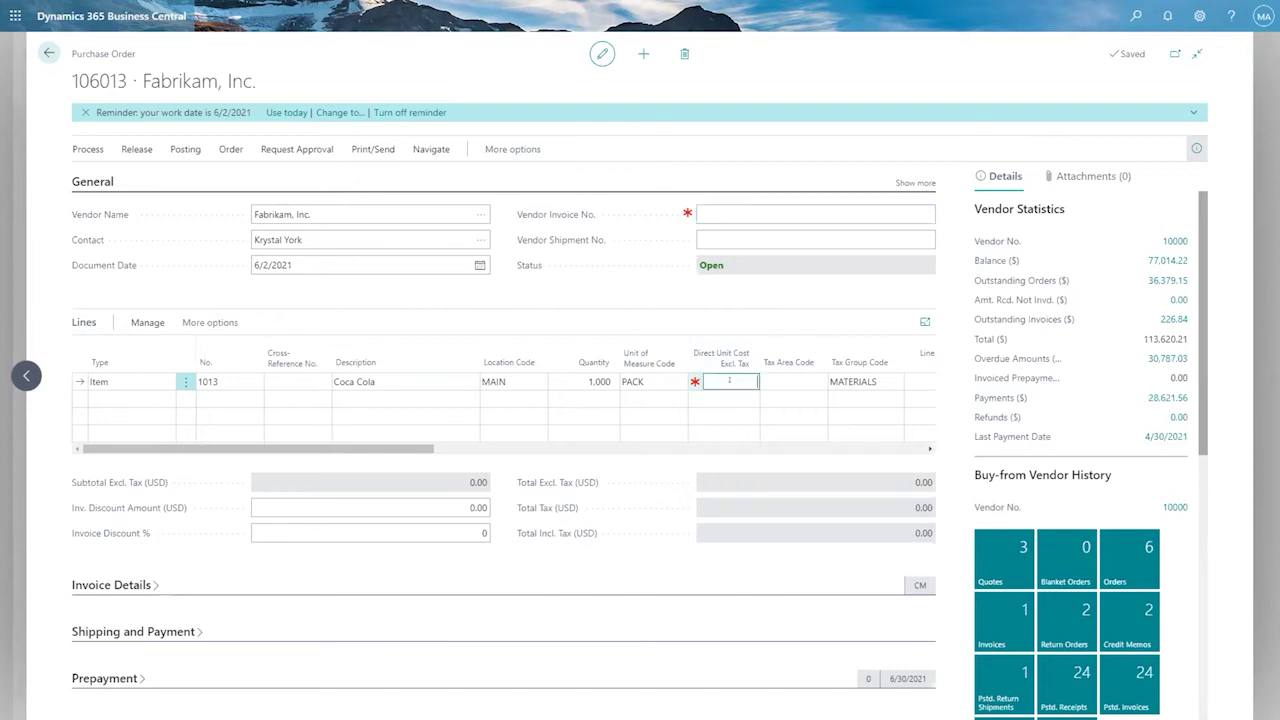
pyautogui.click(741, 214)
pyautogui.write('098709870987')
pyautogui.press('Tab')
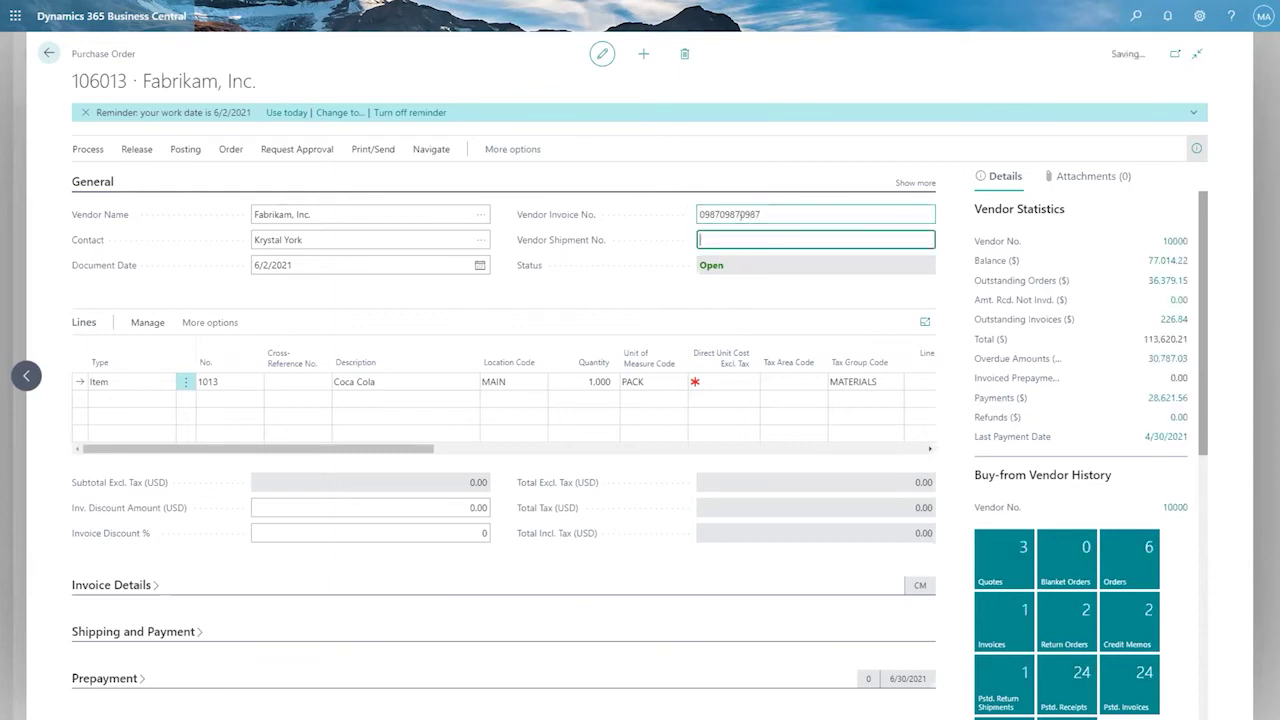
# Set the Coca Cola line's direct unit cost excluding tax to 0.90
pyautogui.click(725, 381)
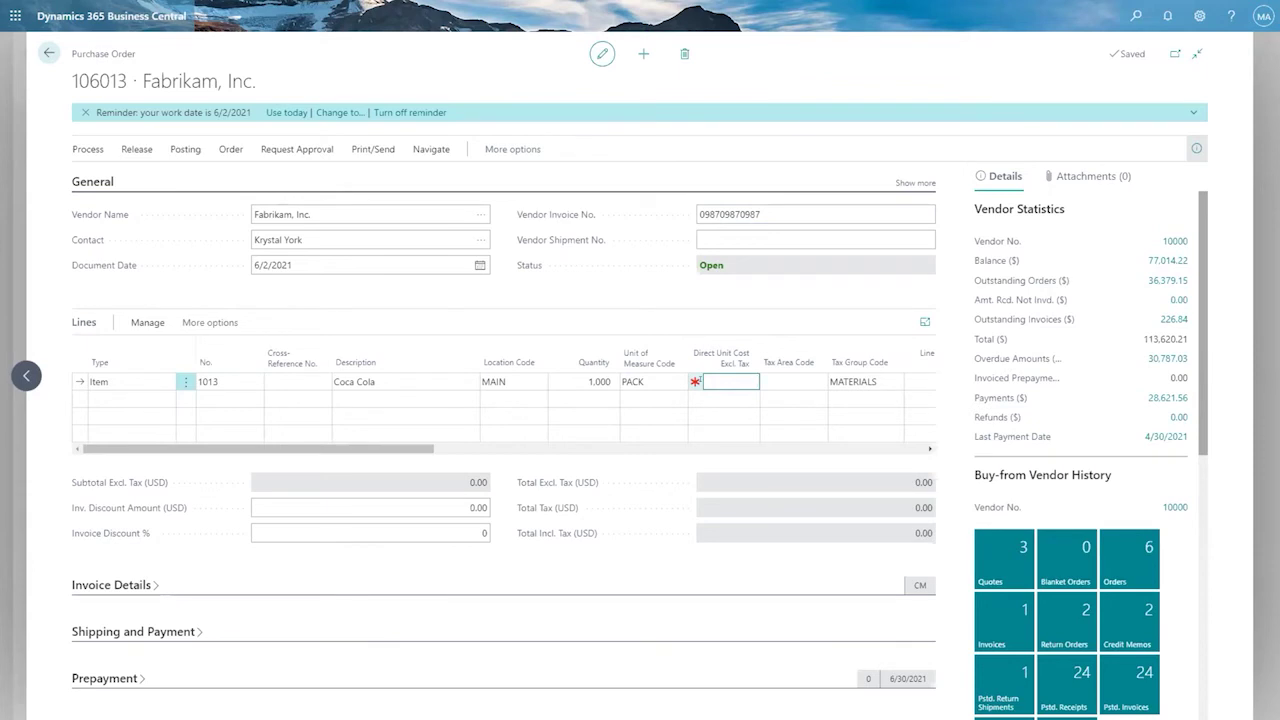
pyautogui.write('9')
pyautogui.press('Tab')
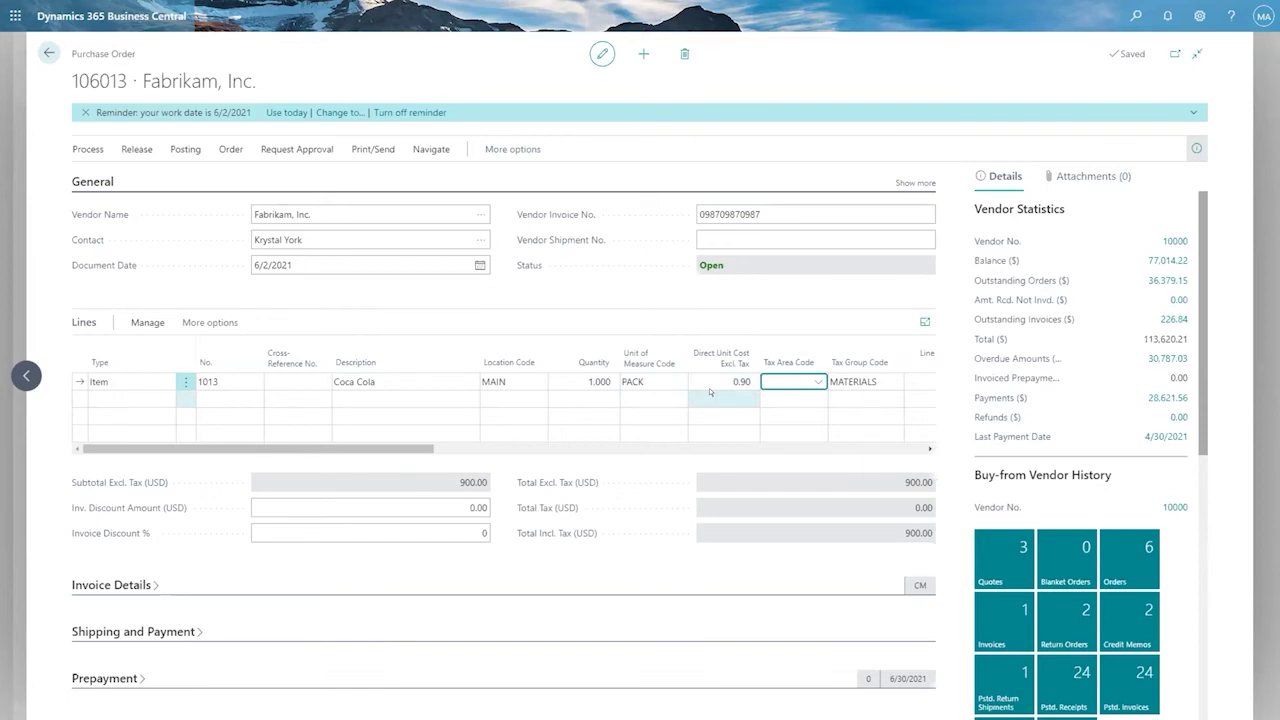
# Try to add a second order line with the item number WEBIN and discard the entry
pyautogui.click(401, 397)
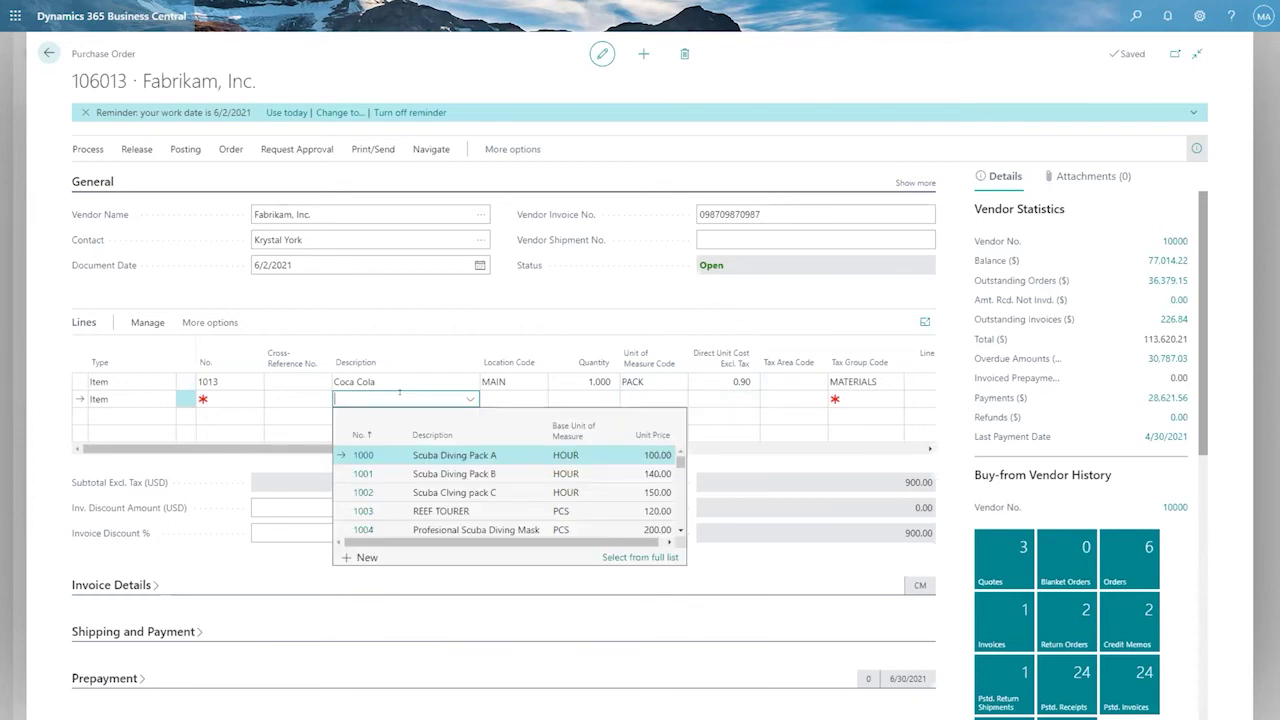
pyautogui.click(227, 396)
pyautogui.write('webiner')
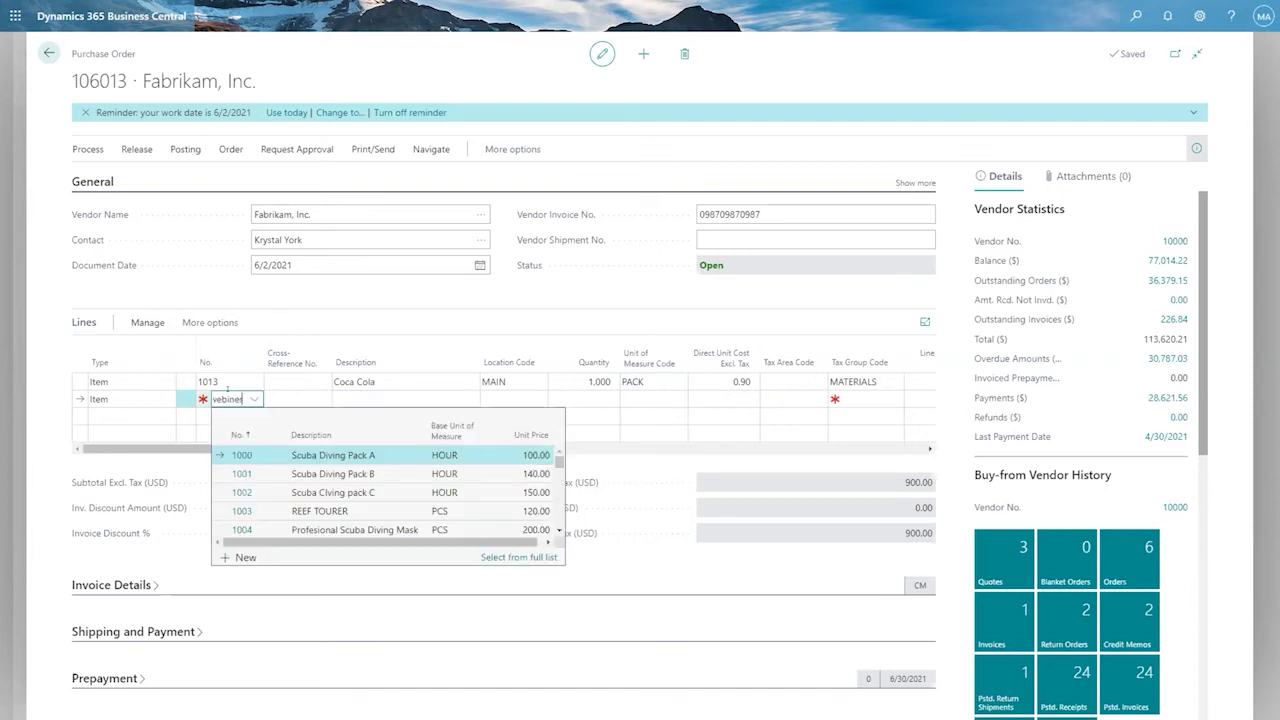
pyautogui.press('BackSpace')
pyautogui.press('BackSpace')
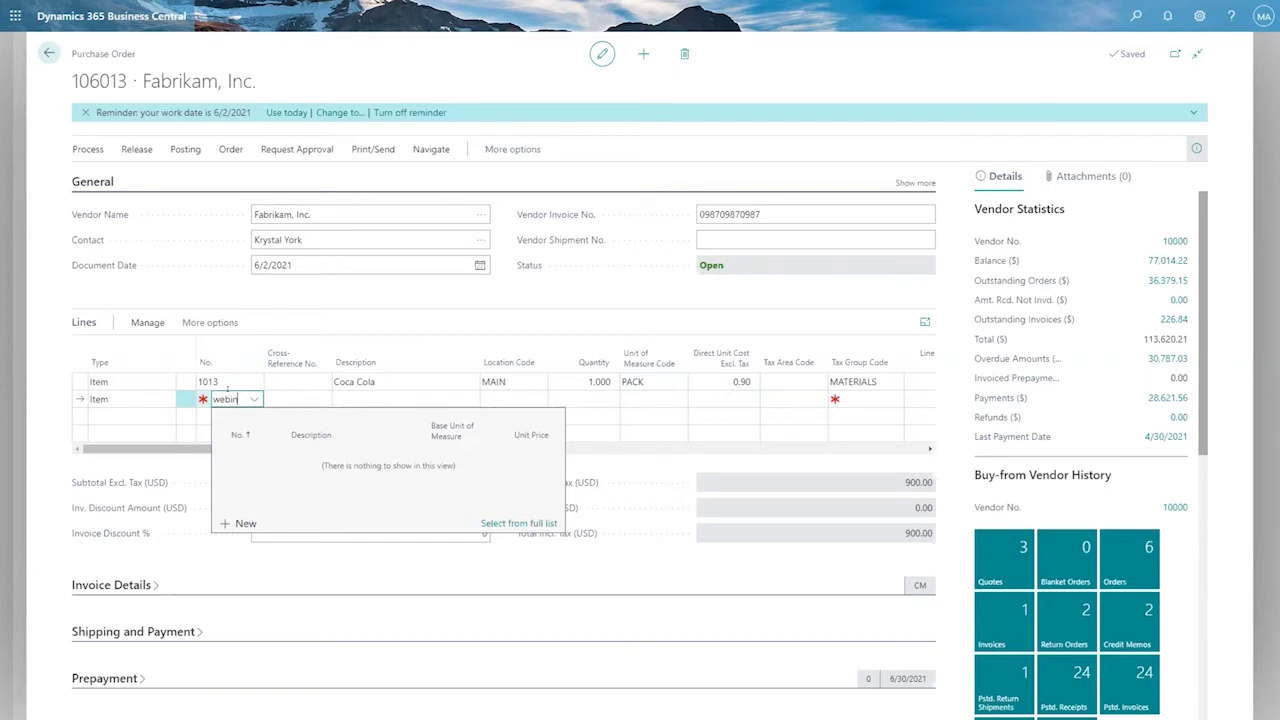
pyautogui.press('Tab')
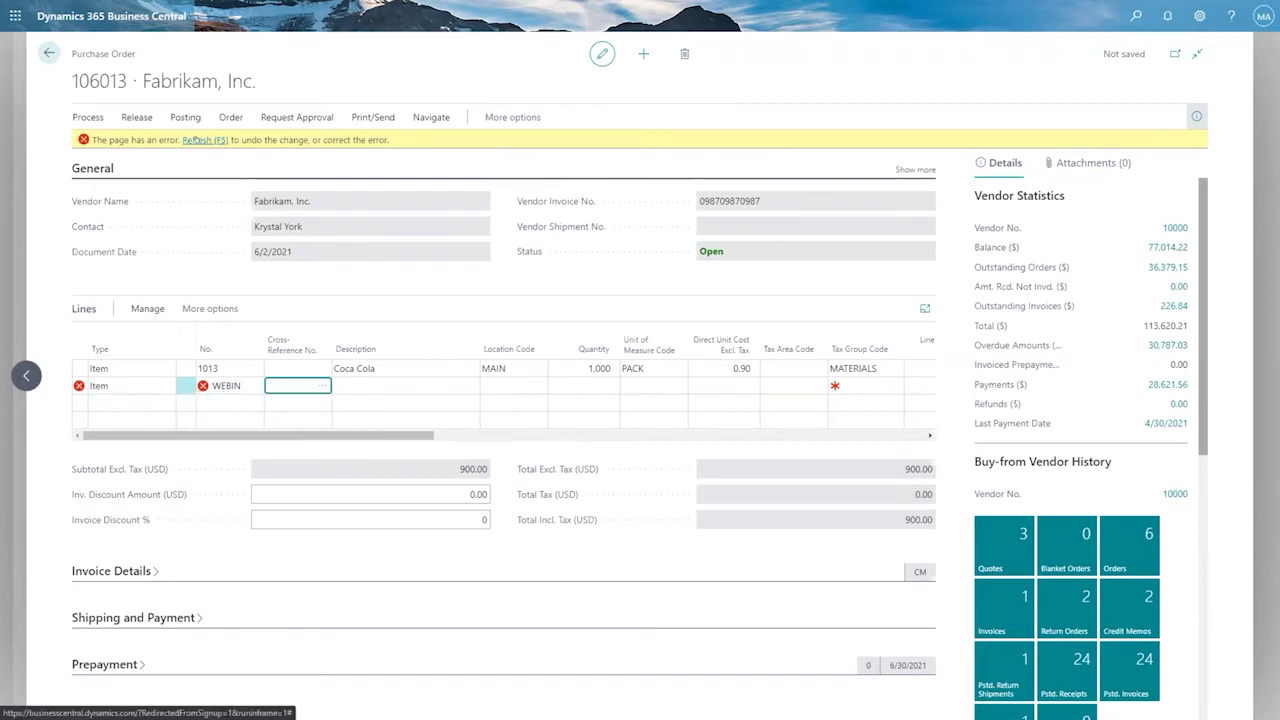
pyautogui.click(196, 140)
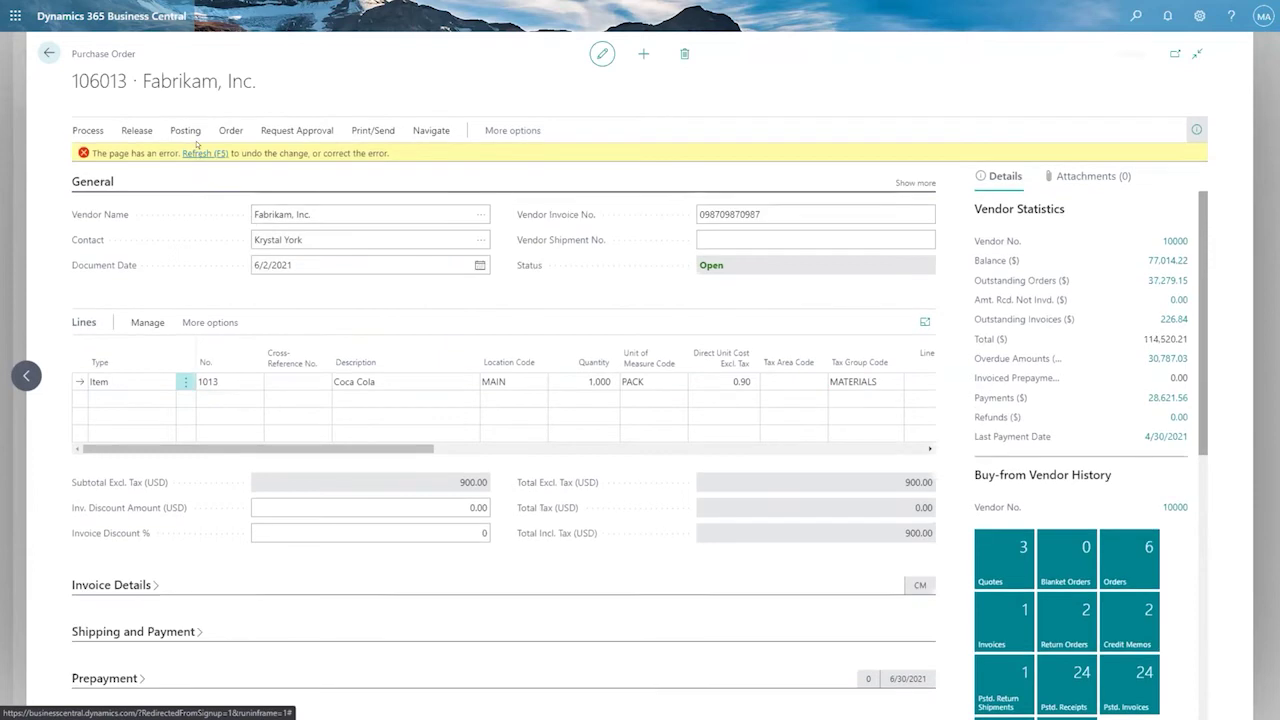
# Start creating a new item from a second order line to view the available item templates, and cancel without choosing one
pyautogui.click(229, 393)
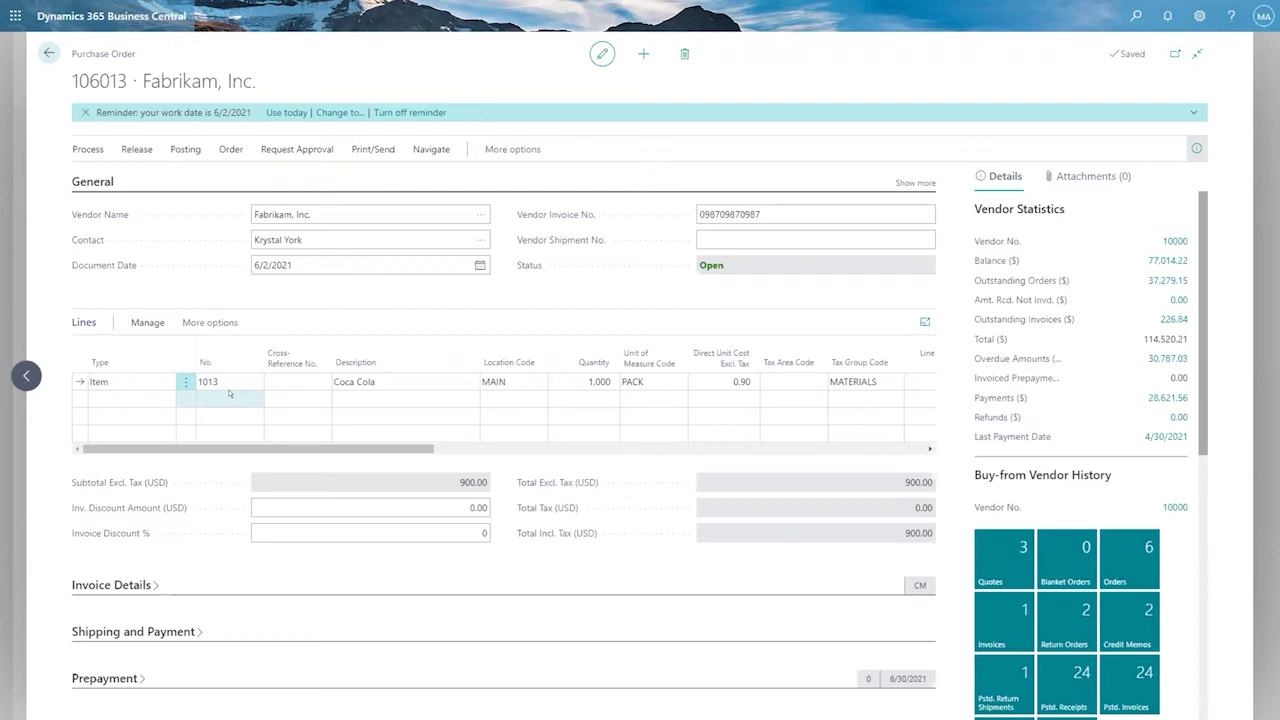
pyautogui.click(229, 393)
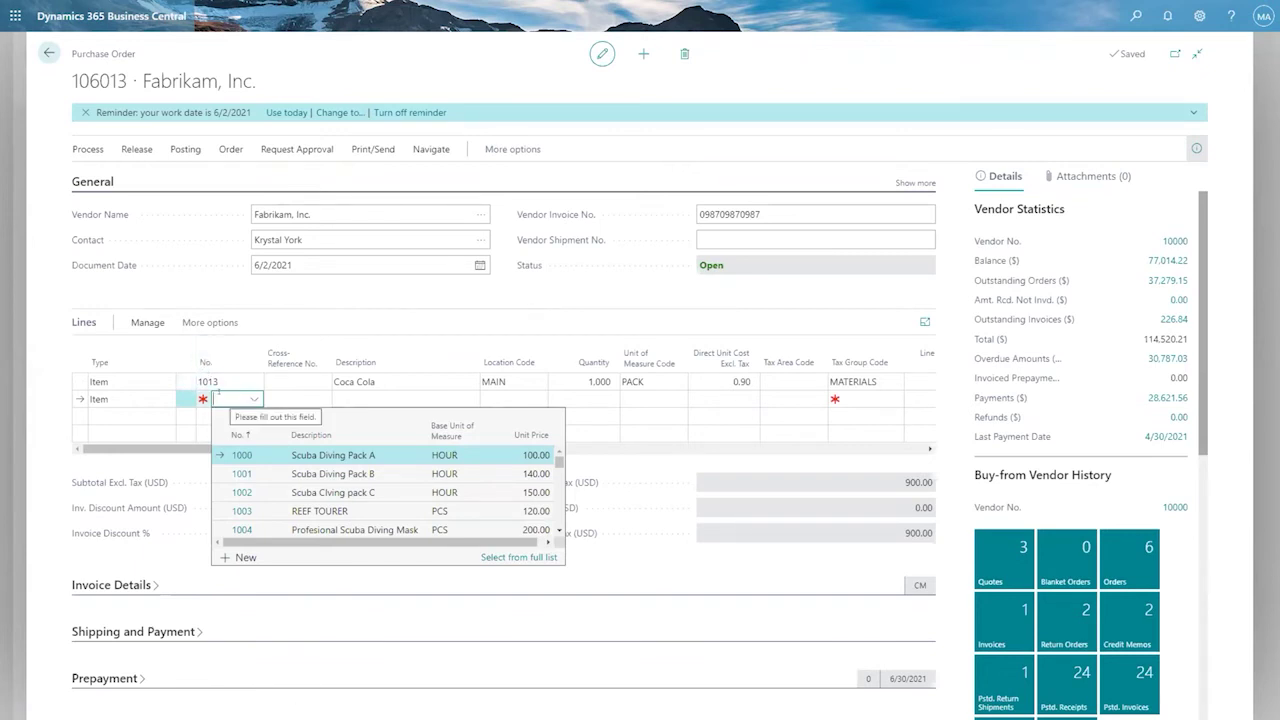
pyautogui.click(243, 557)
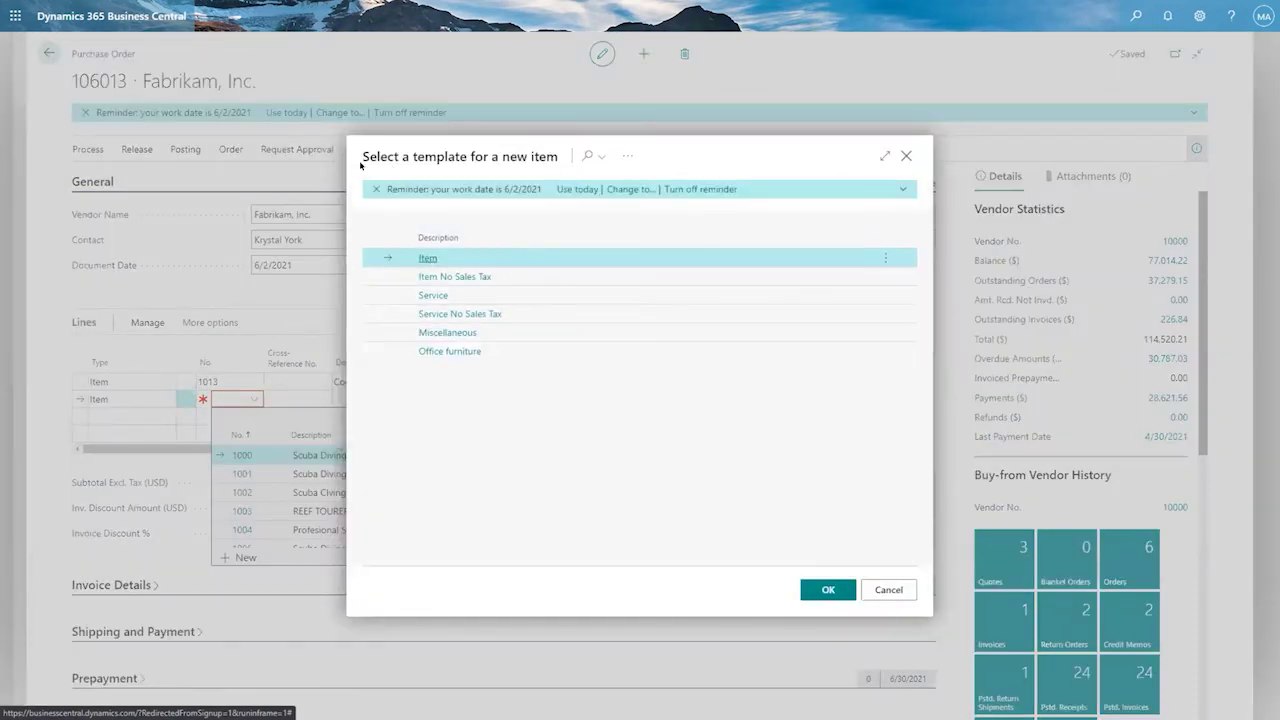
pyautogui.tripleClick(474, 168)
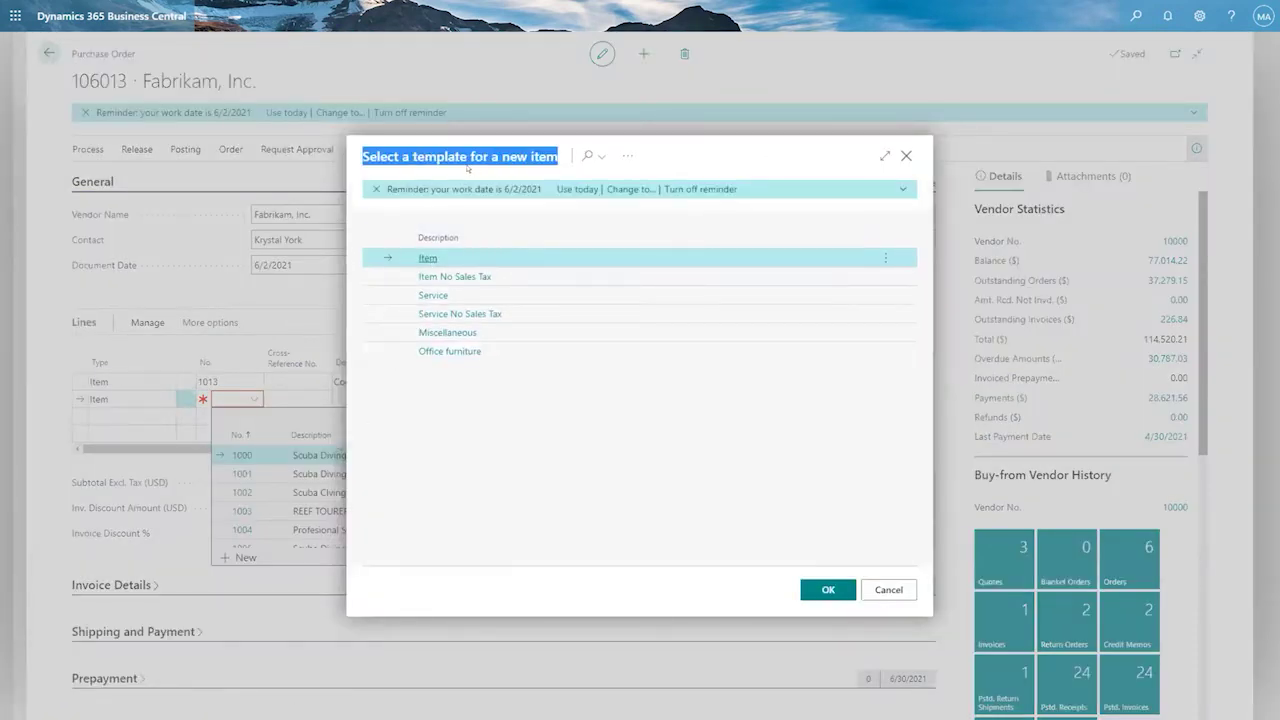
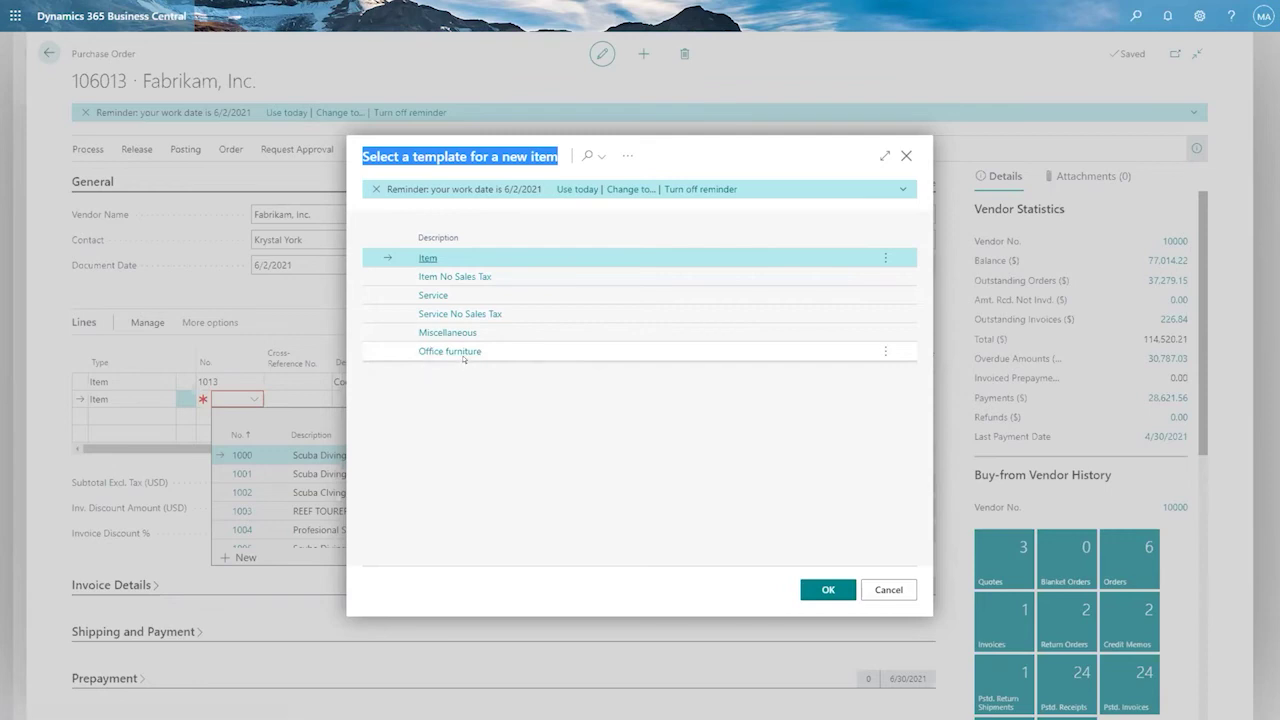
pyautogui.click(888, 590)
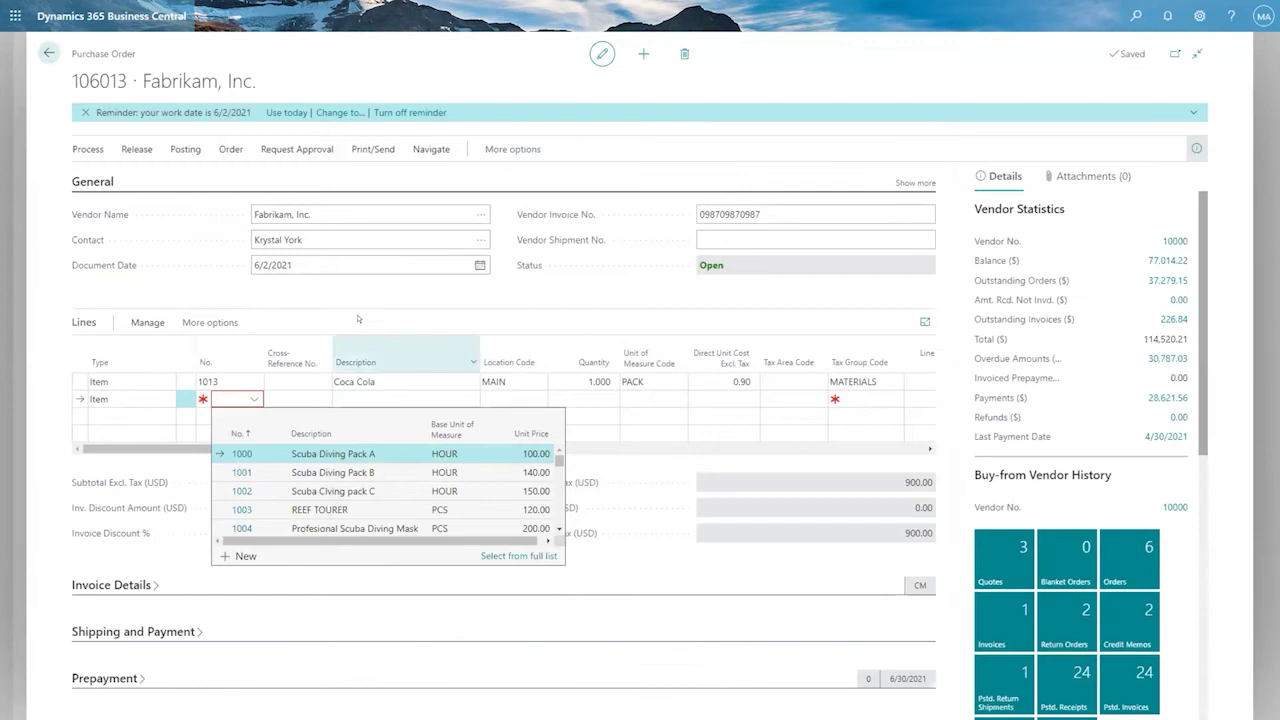
pyautogui.click(229, 381)
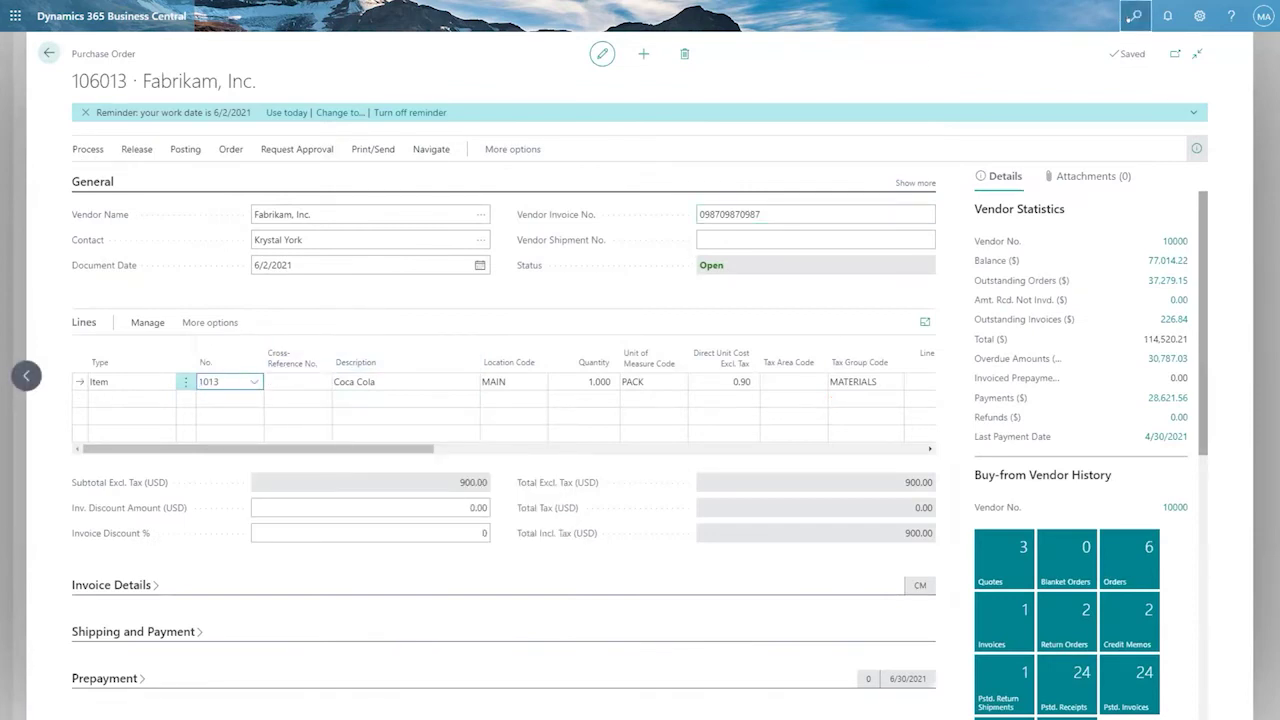
# Search for "catalog item" and open the Catalog Items list
pyautogui.click(1136, 16)
pyautogui.write('cata')
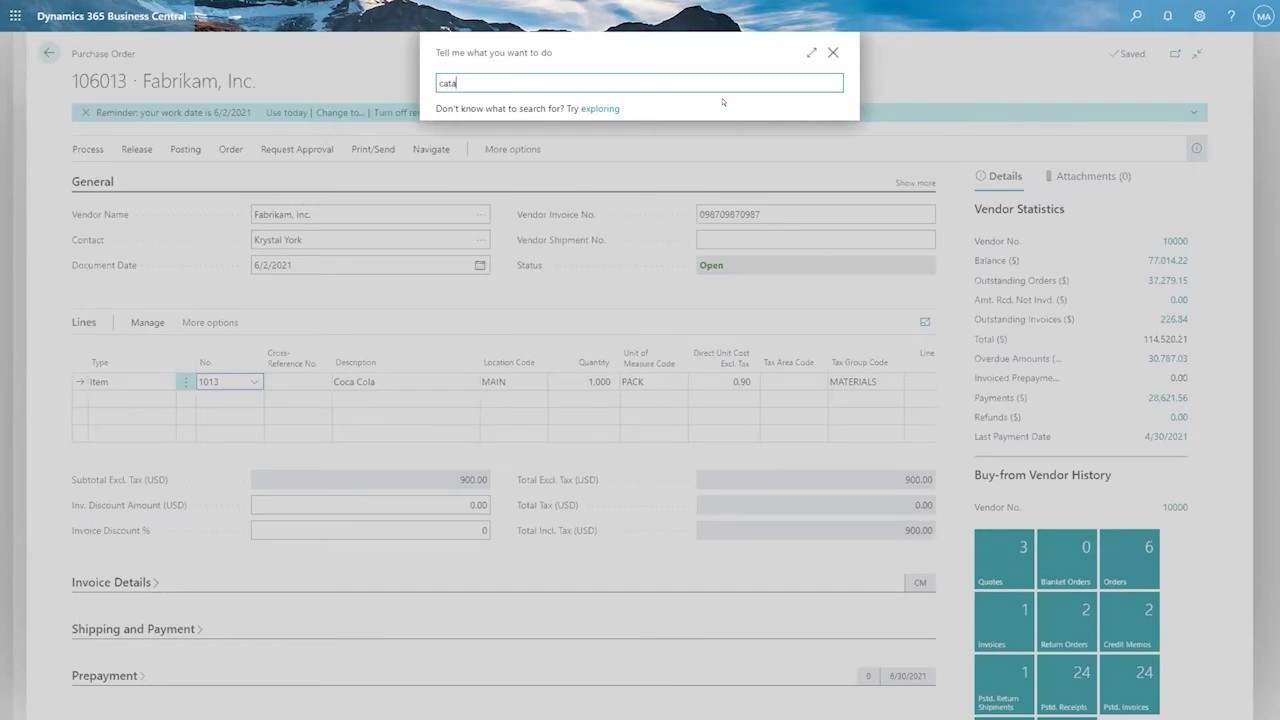
pyautogui.write('log item')
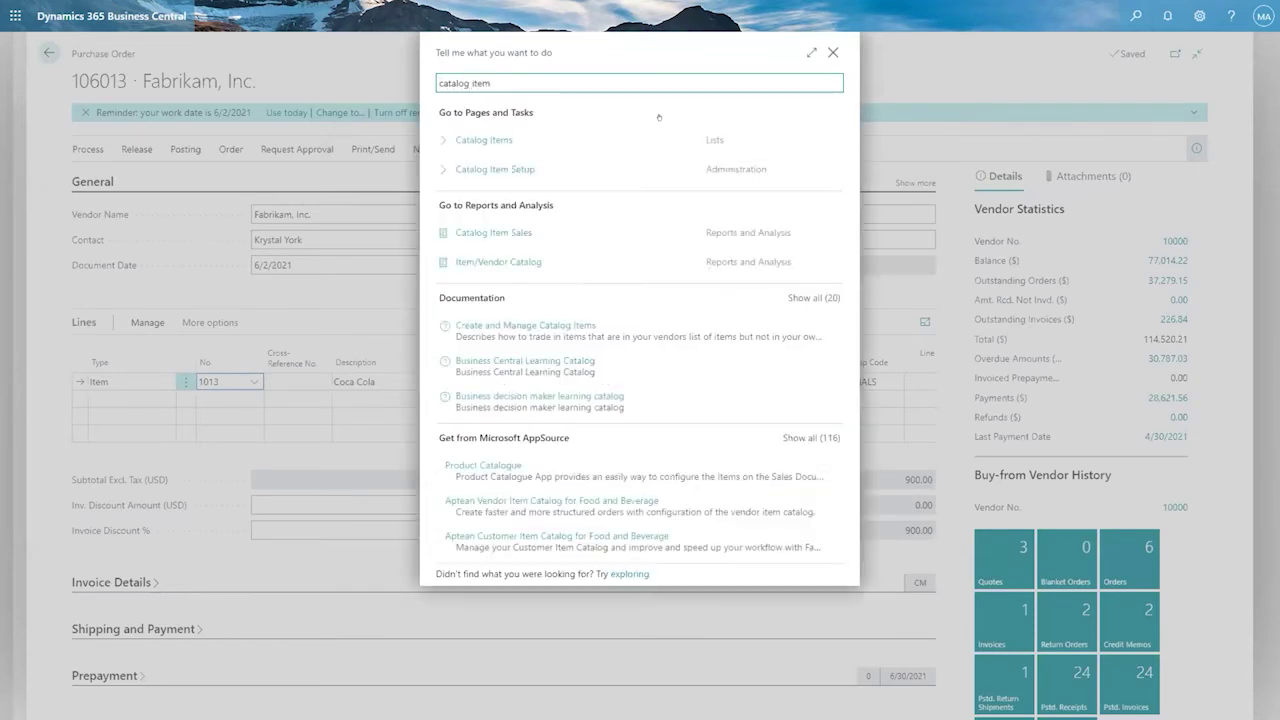
pyautogui.click(485, 140)
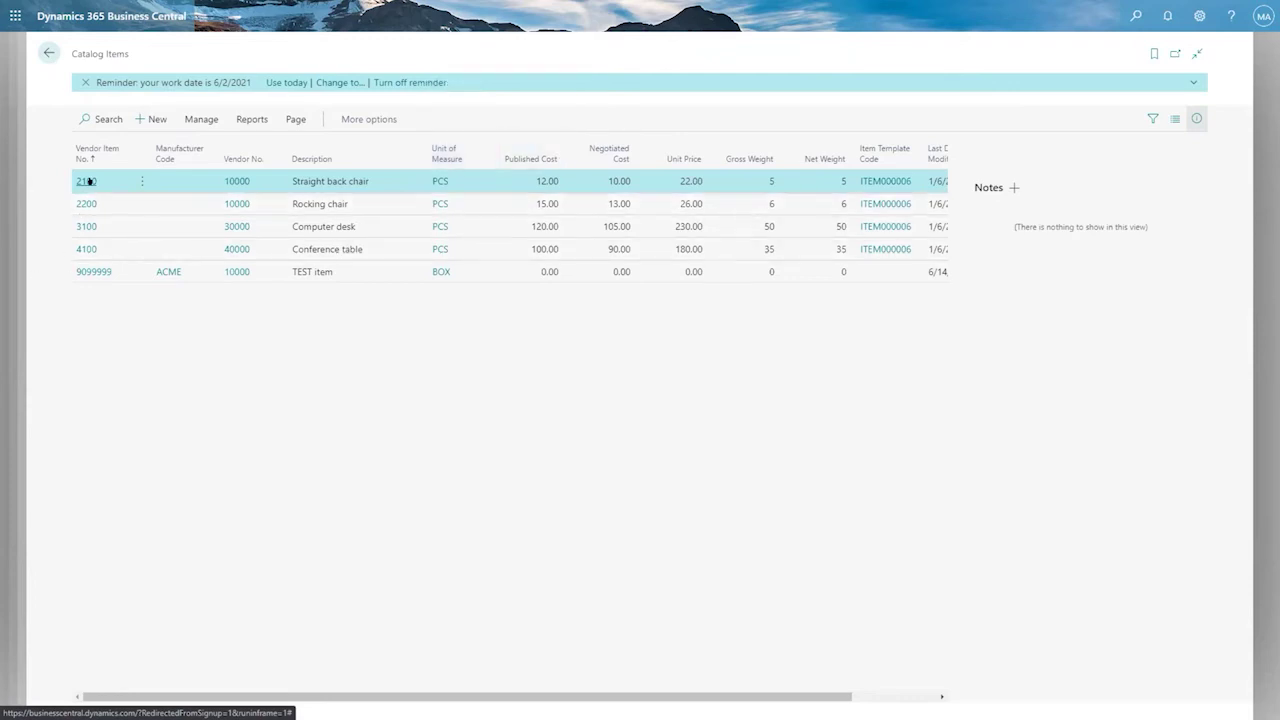
pyautogui.click(200, 121)
pyautogui.click(91, 147)
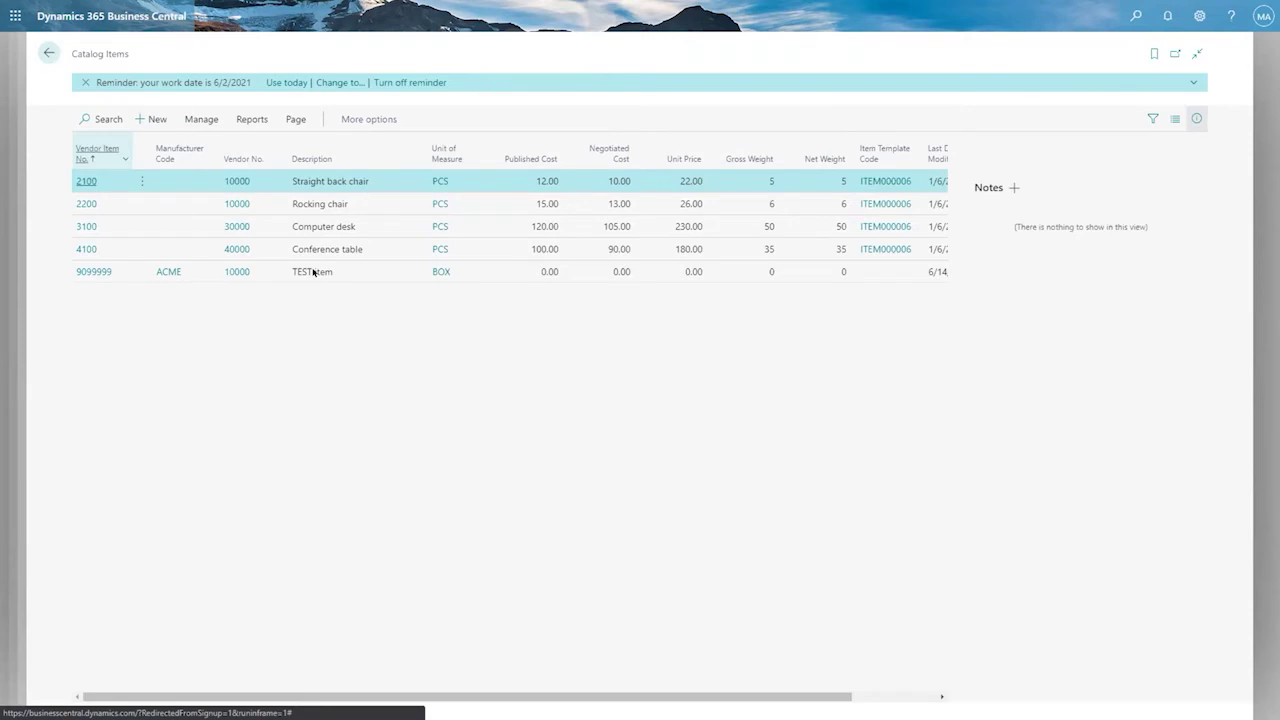
# Examine the Straight back chair catalog item's main fields and show its additional Invoicing and General fields
pyautogui.press('Tab')
pyautogui.press('Tab')
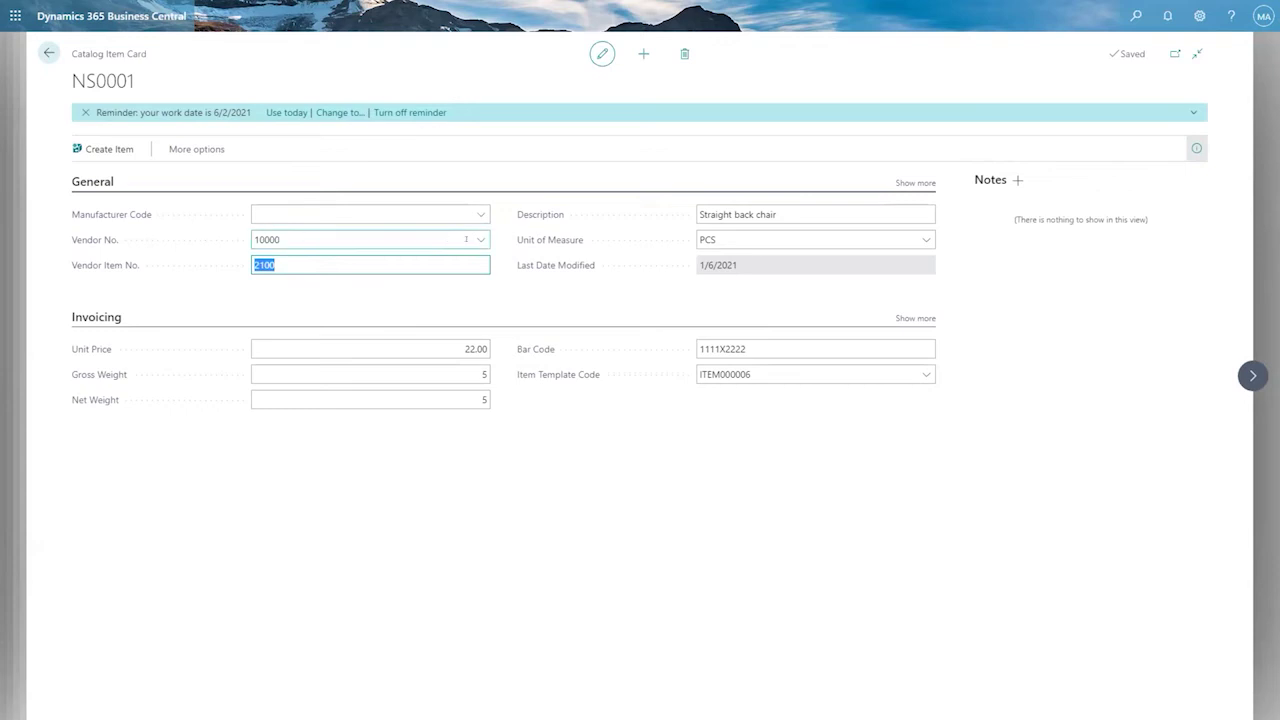
pyautogui.click(776, 211)
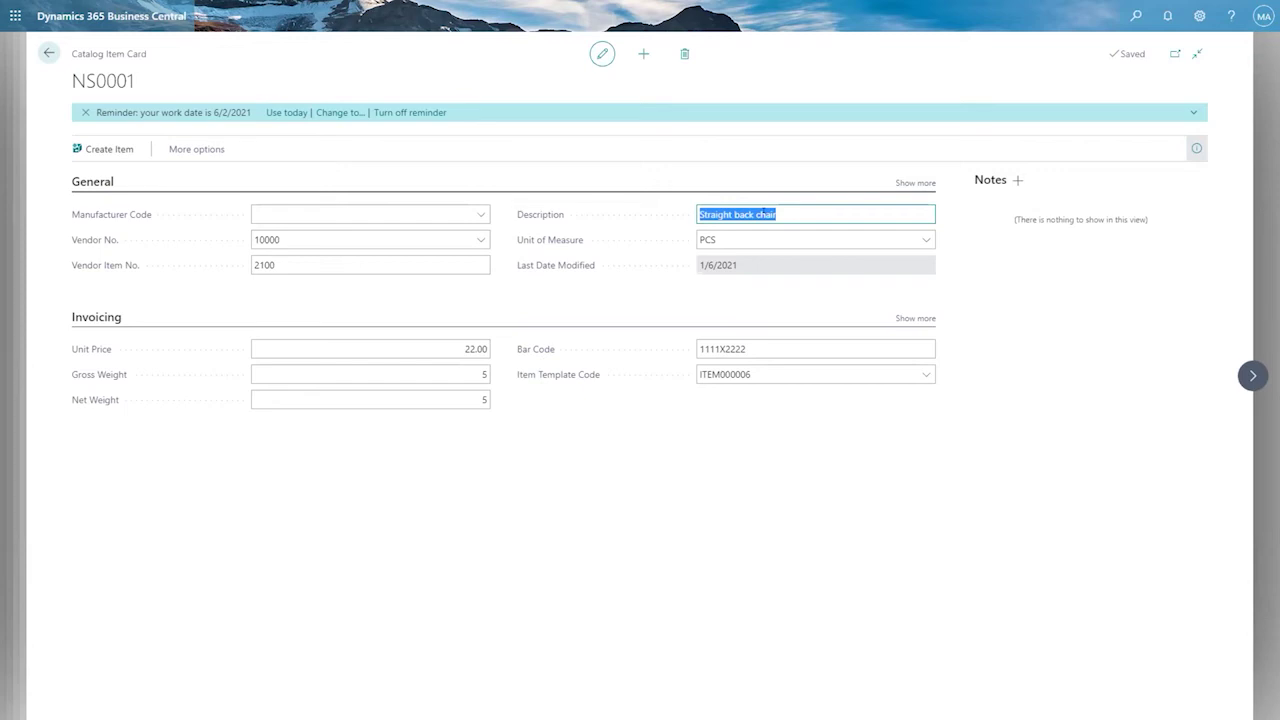
pyautogui.click(475, 347)
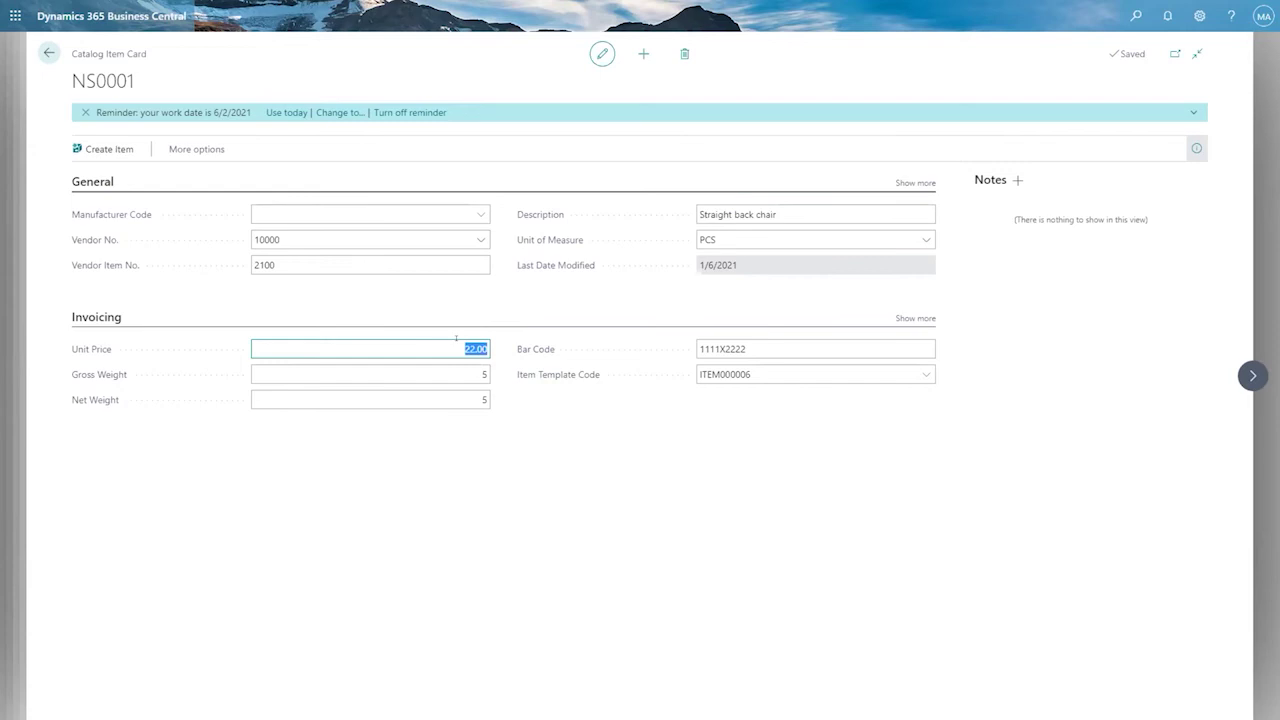
pyautogui.press('Tab')
pyautogui.press('Tab')
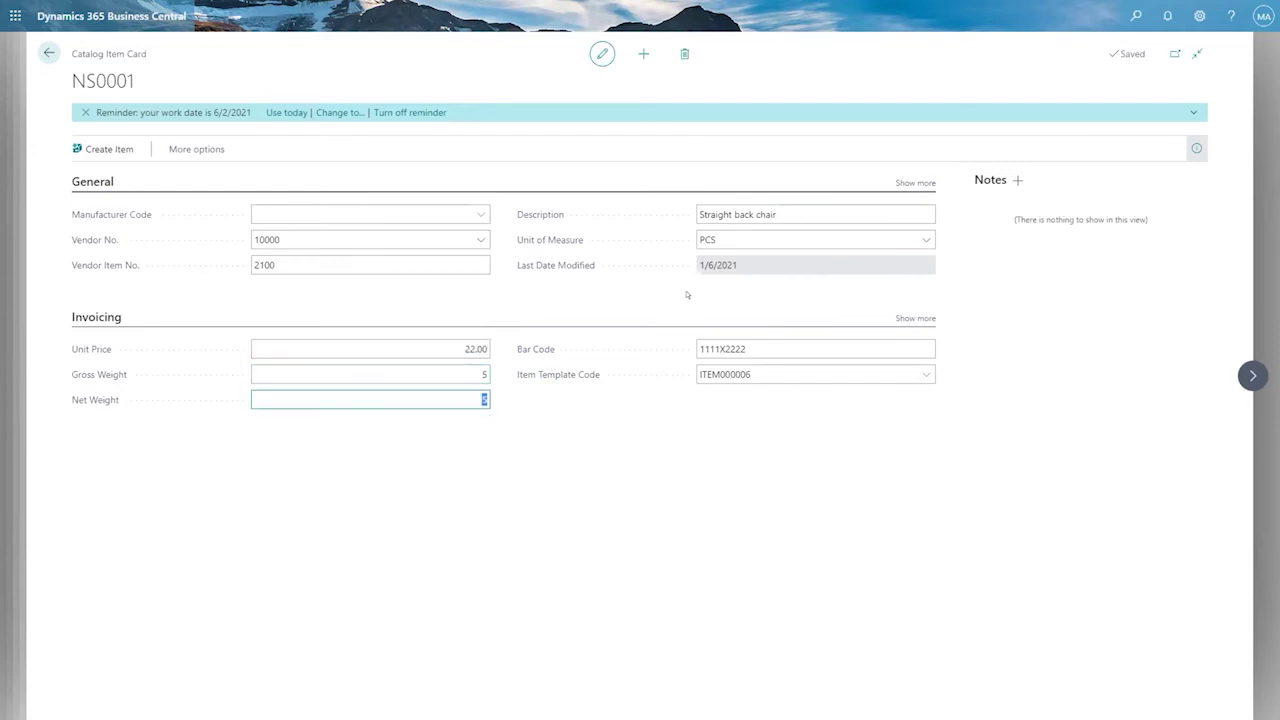
pyautogui.click(914, 318)
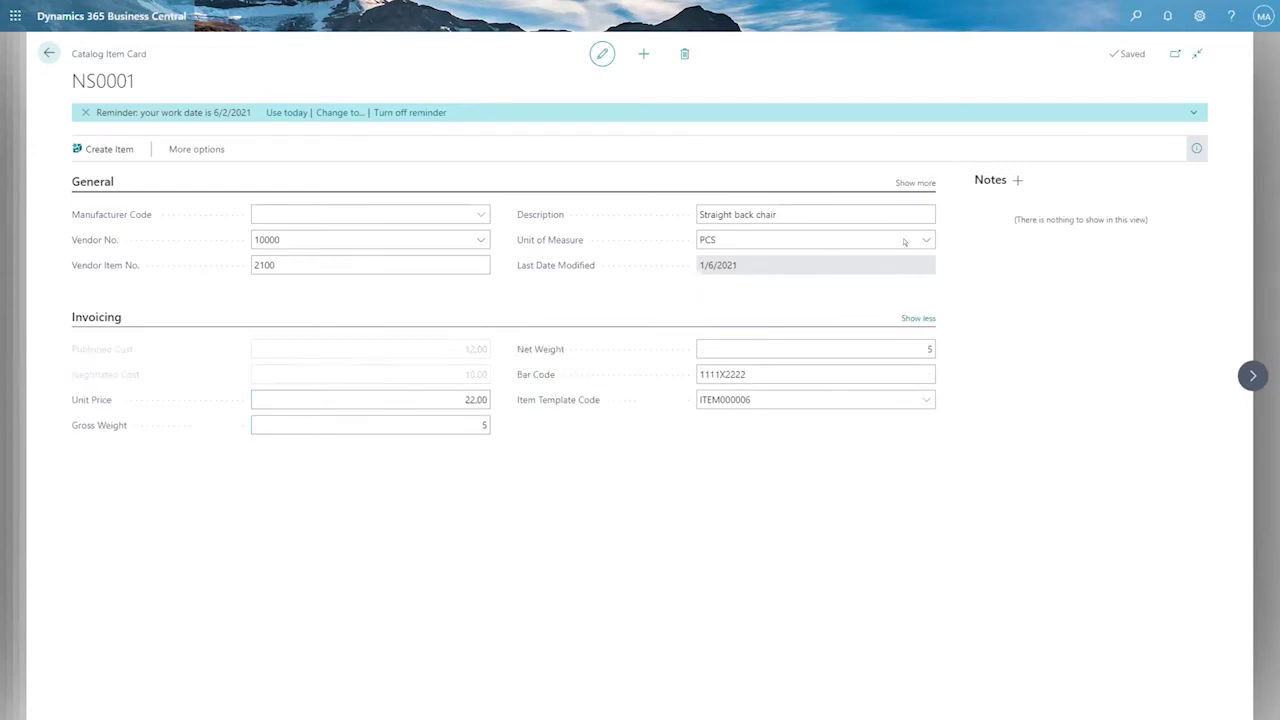
pyautogui.click(914, 184)
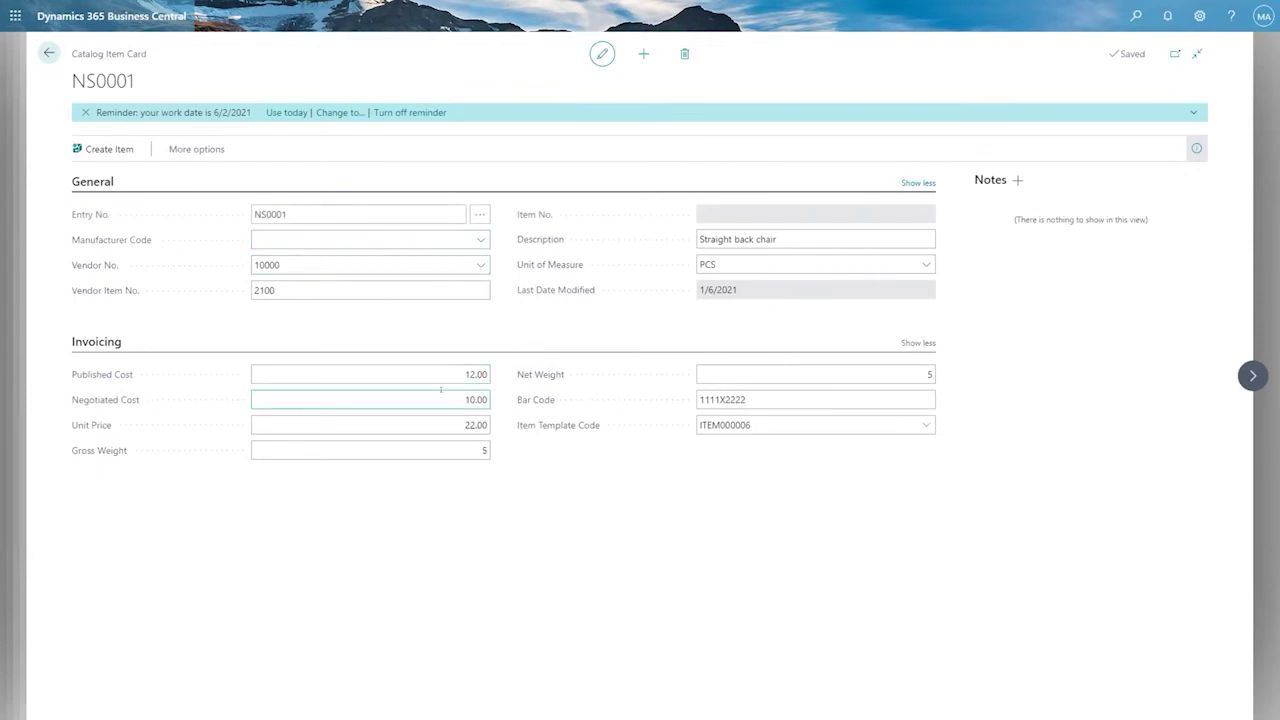
# Examine the catalog item's bar code, item template code, weight, price and cost fields, and return to the Fabrikam purchase order
pyautogui.click(720, 402)
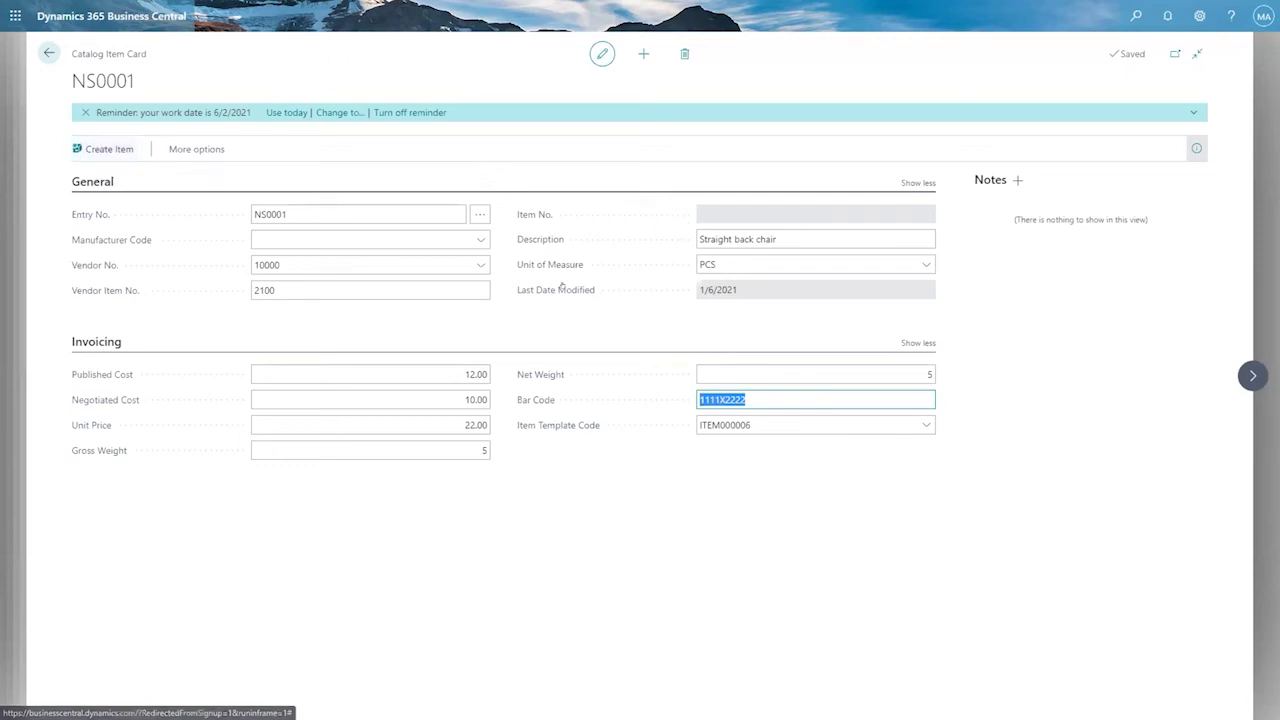
pyautogui.click(731, 393)
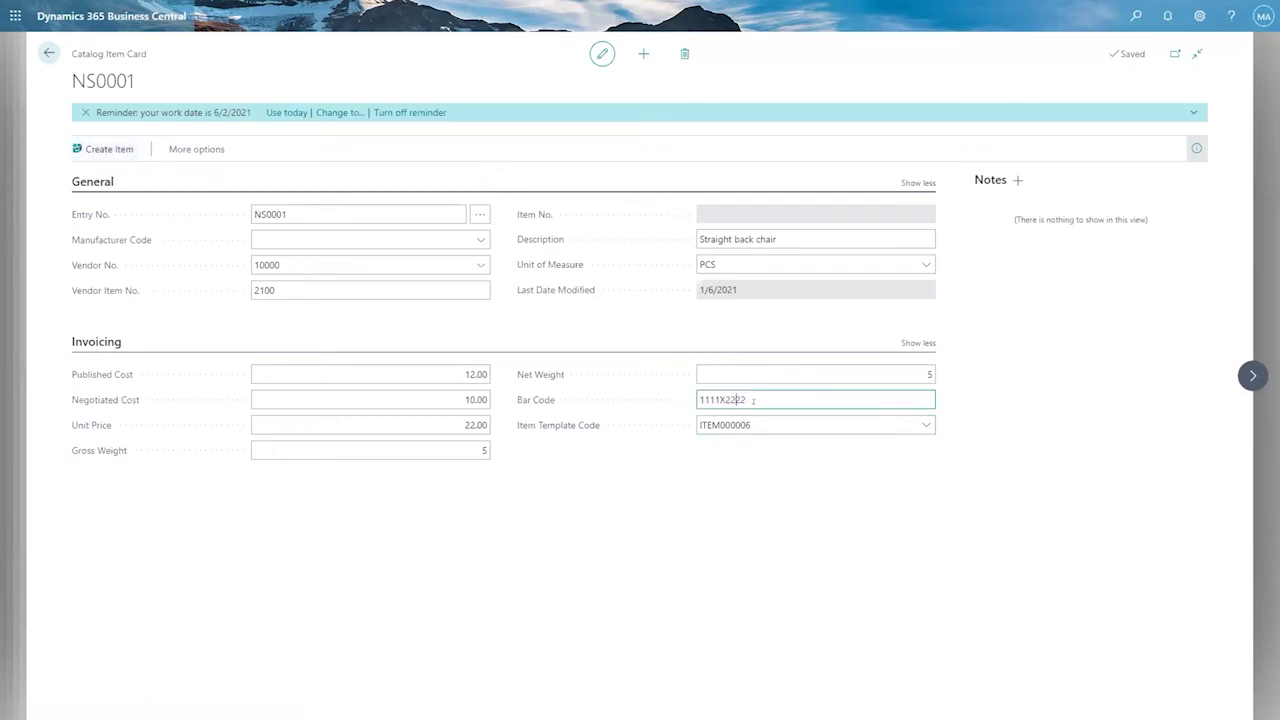
pyautogui.click(748, 425)
pyautogui.moveTo(752, 424); pyautogui.dragTo(634, 426)
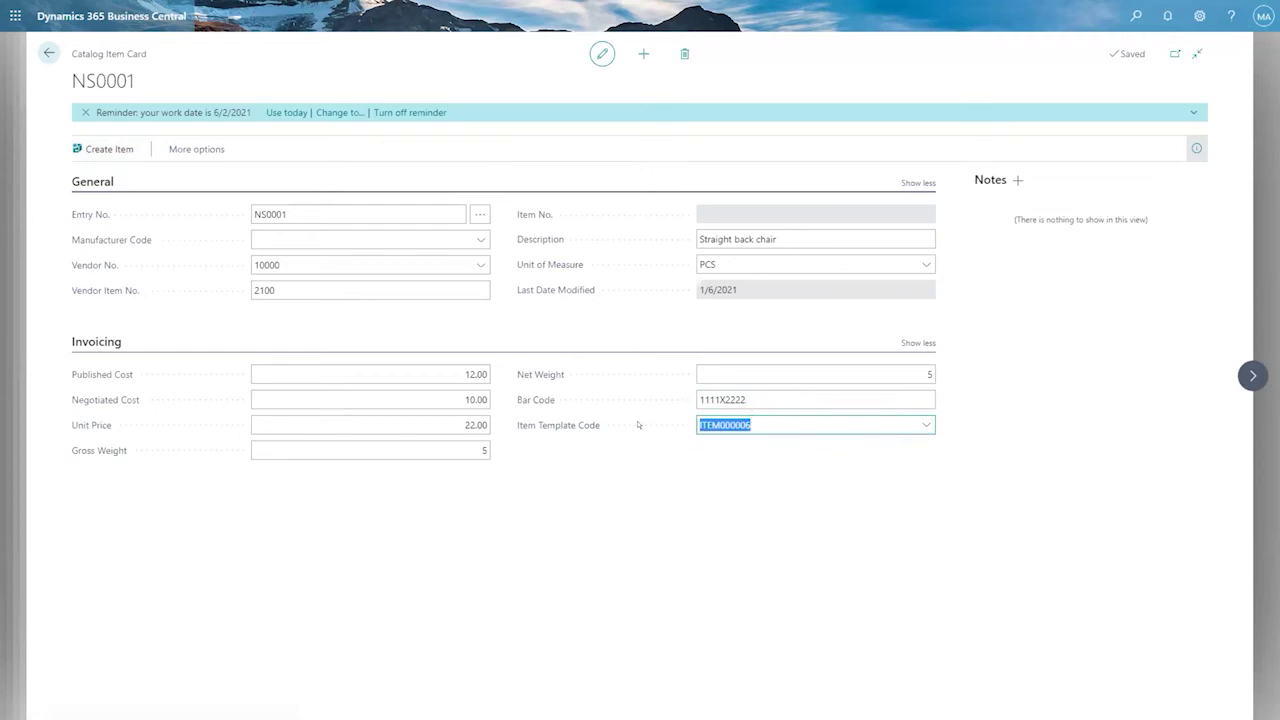
pyautogui.click(293, 451)
pyautogui.click(323, 421)
pyautogui.click(450, 371)
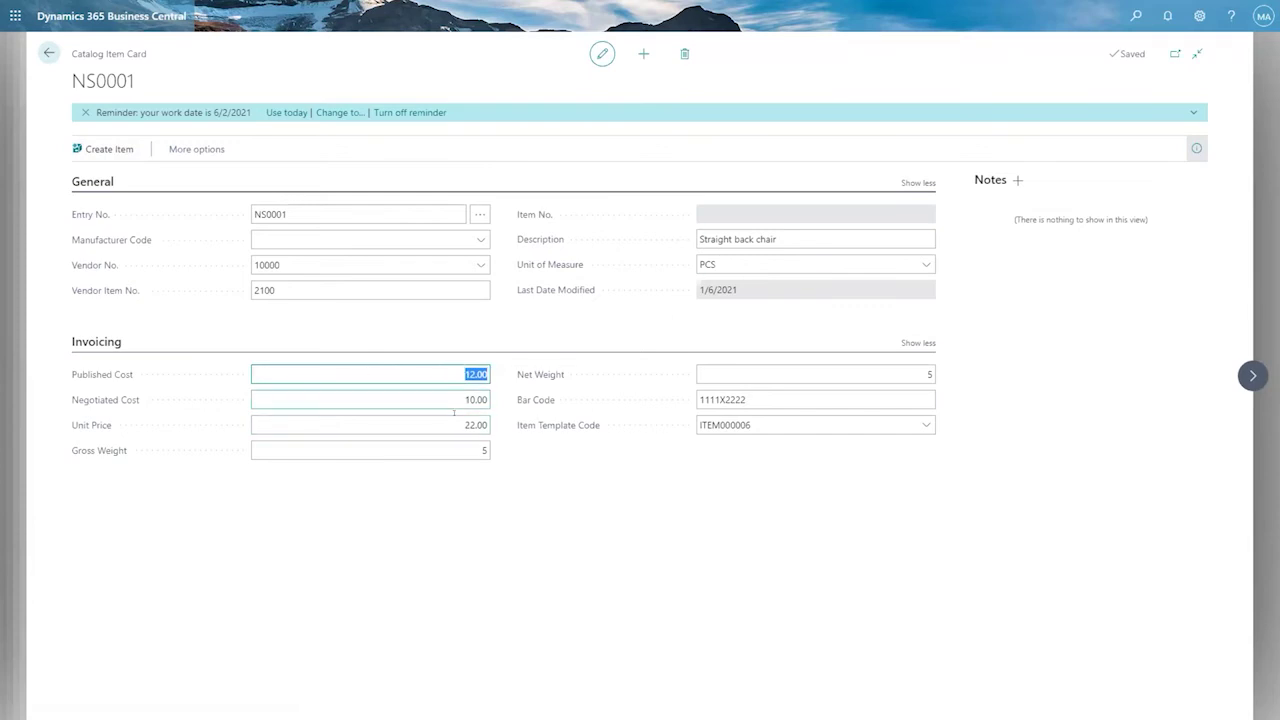
pyautogui.click(735, 398)
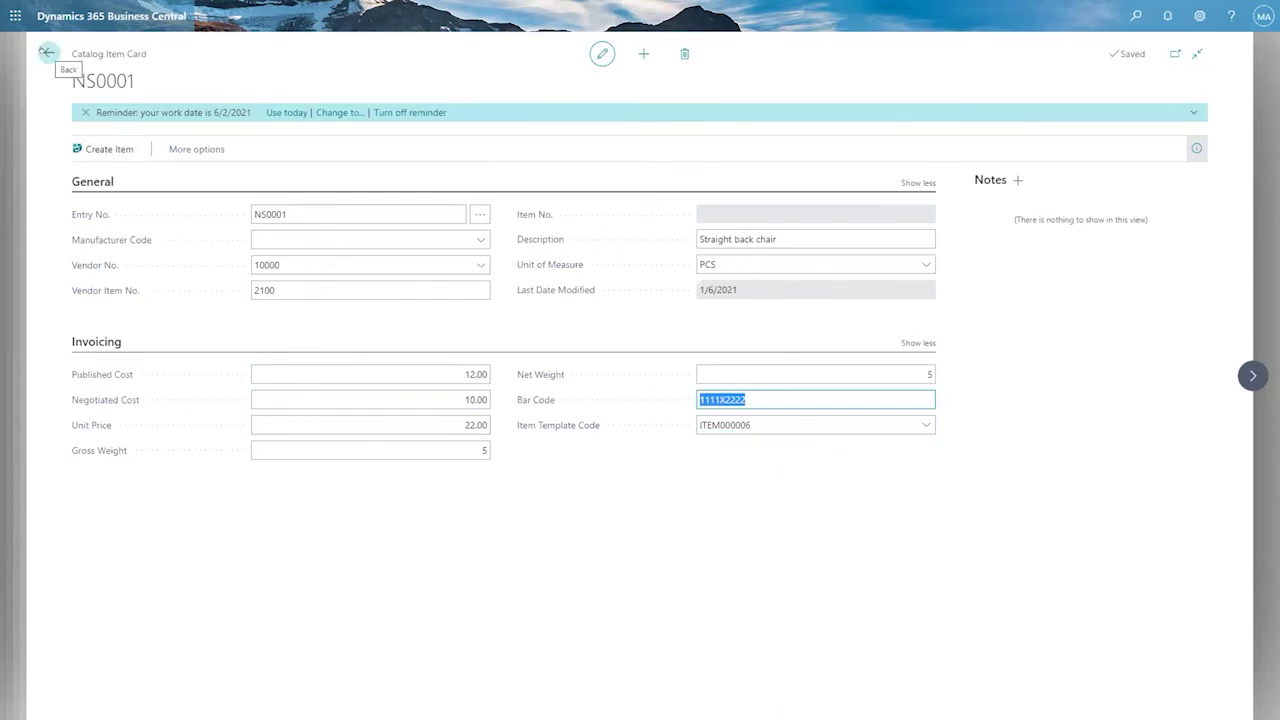
pyautogui.click(46, 52)
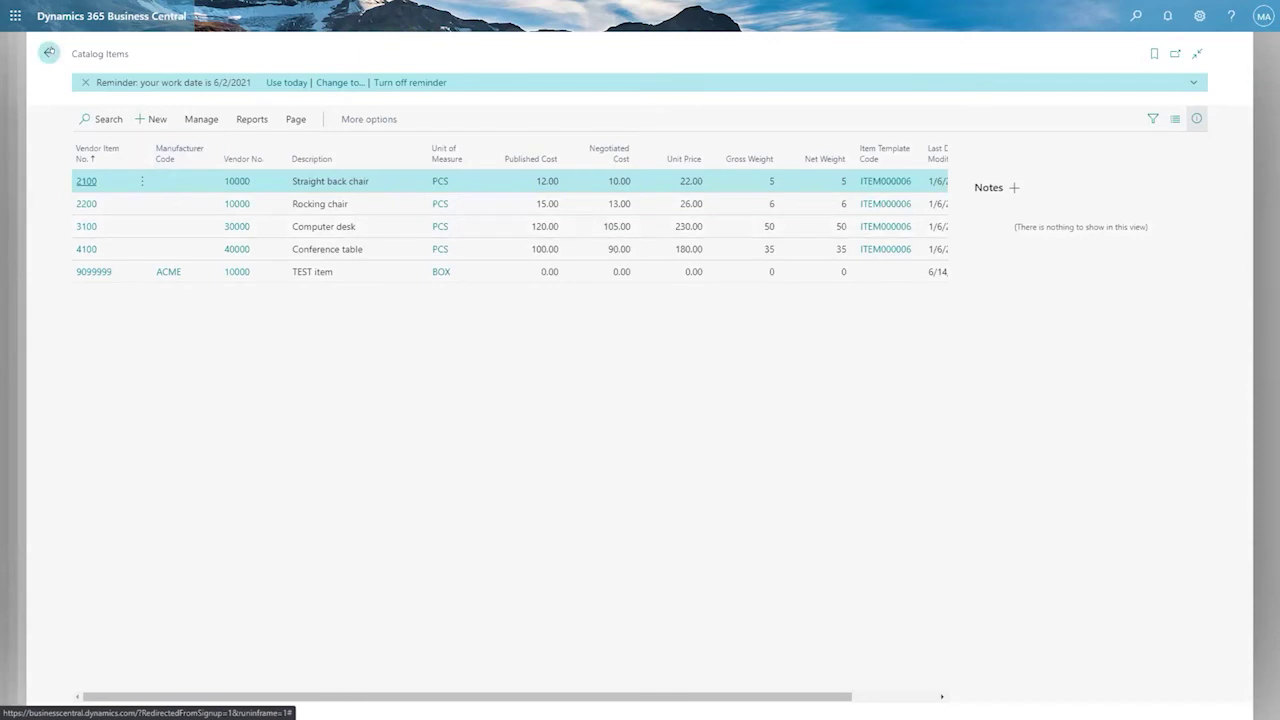
pyautogui.press('Escape')
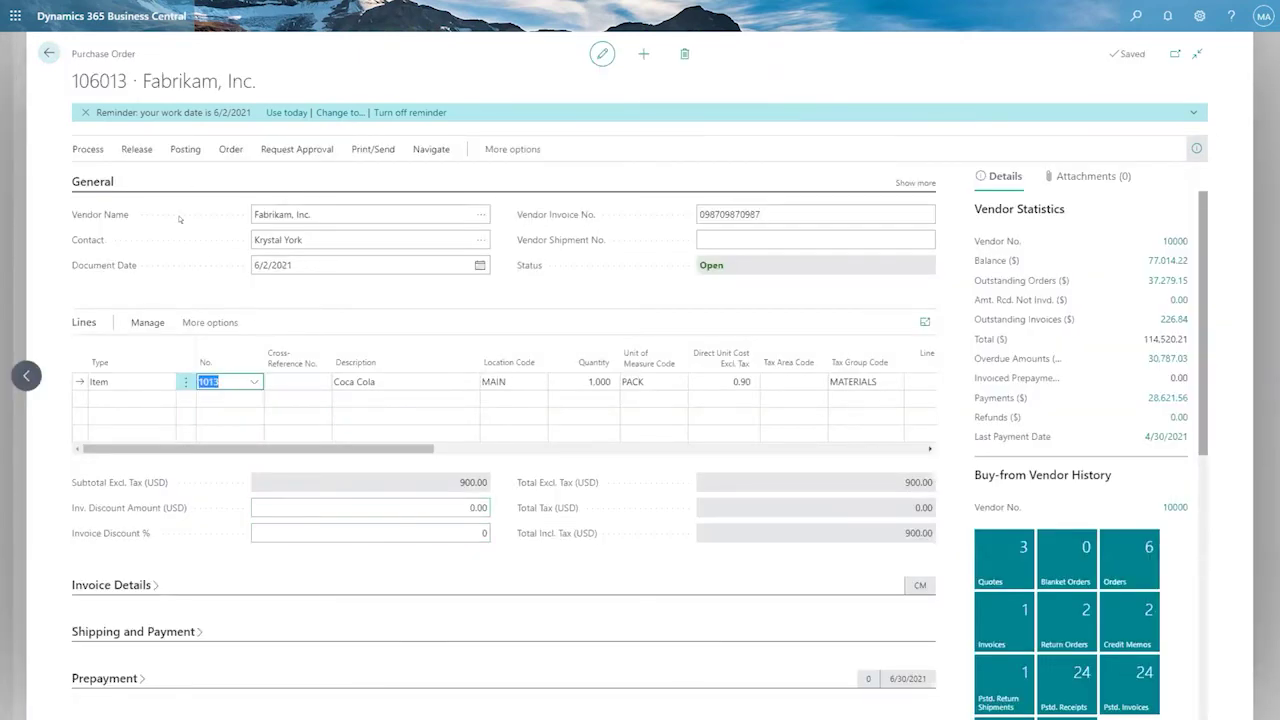
# Try to post the Fabrikam purchase order with the Receive and Invoice option
pyautogui.click(186, 150)
pyautogui.click(180, 148)
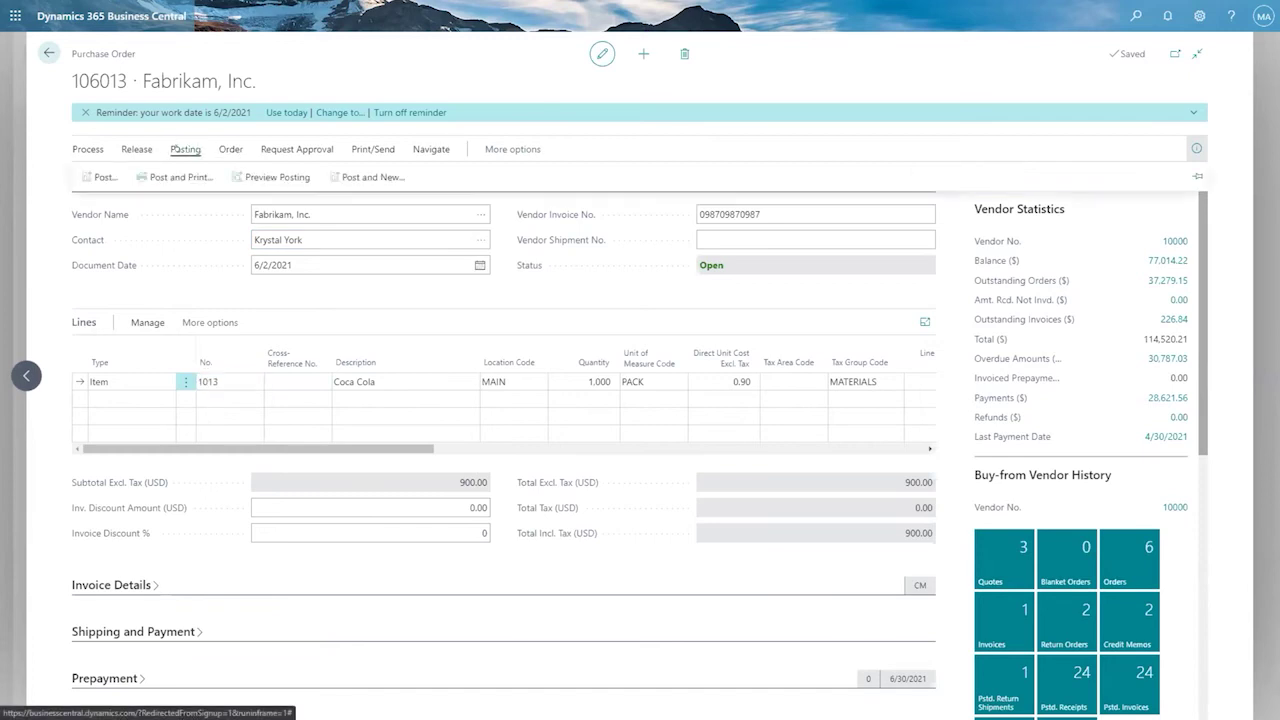
pyautogui.click(108, 175)
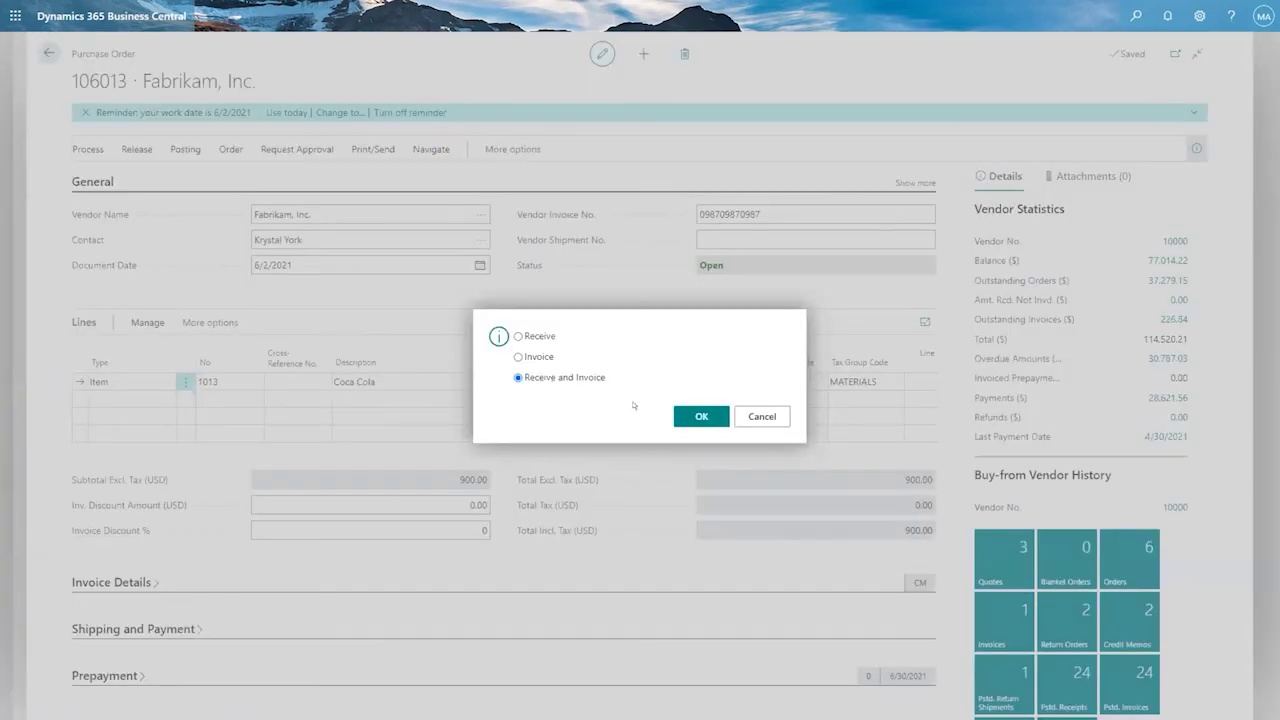
pyautogui.click(700, 416)
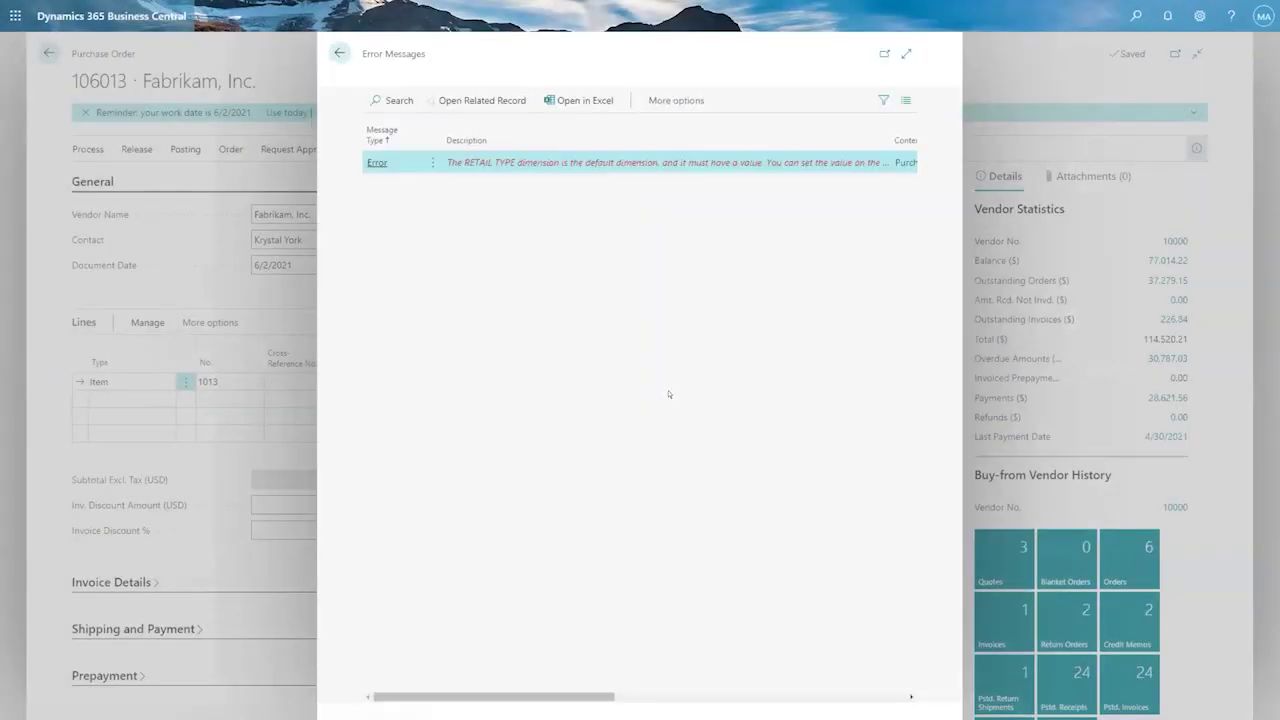
pyautogui.click(340, 53)
# Open the purchase order's dimensions and add the RESORT dimension with the value LITTLE
pyautogui.click(430, 149)
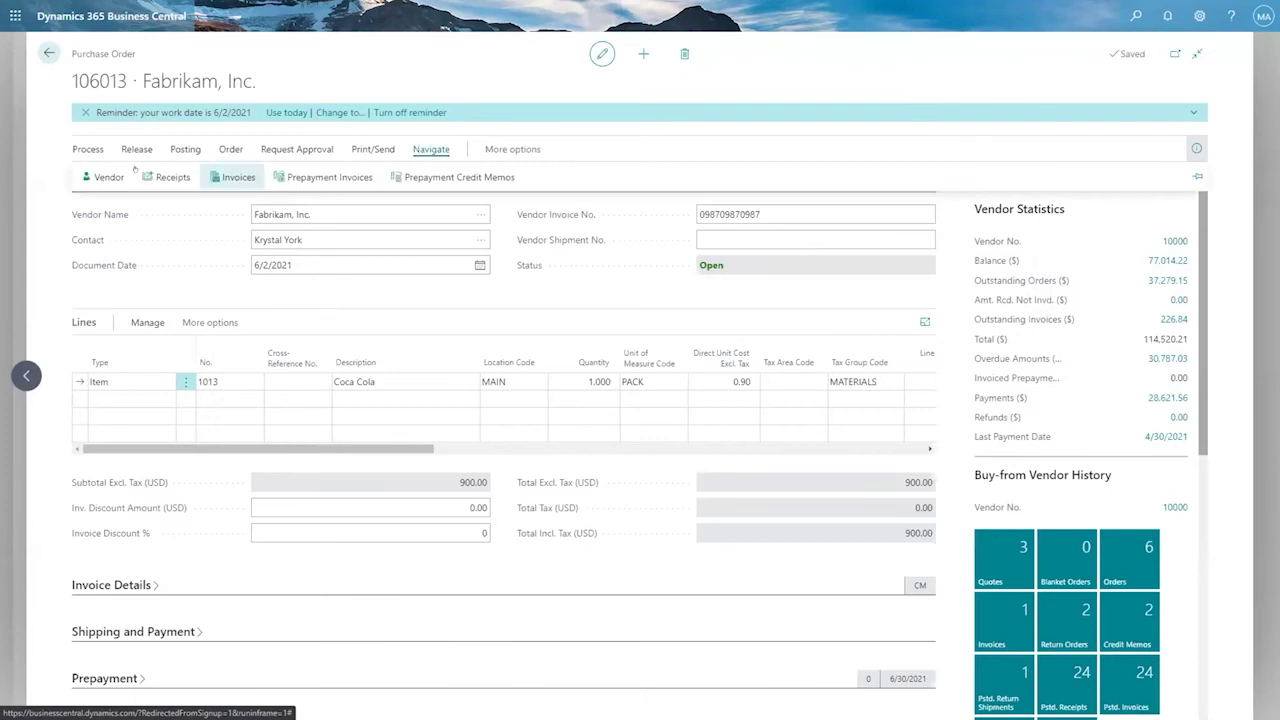
pyautogui.click(506, 148)
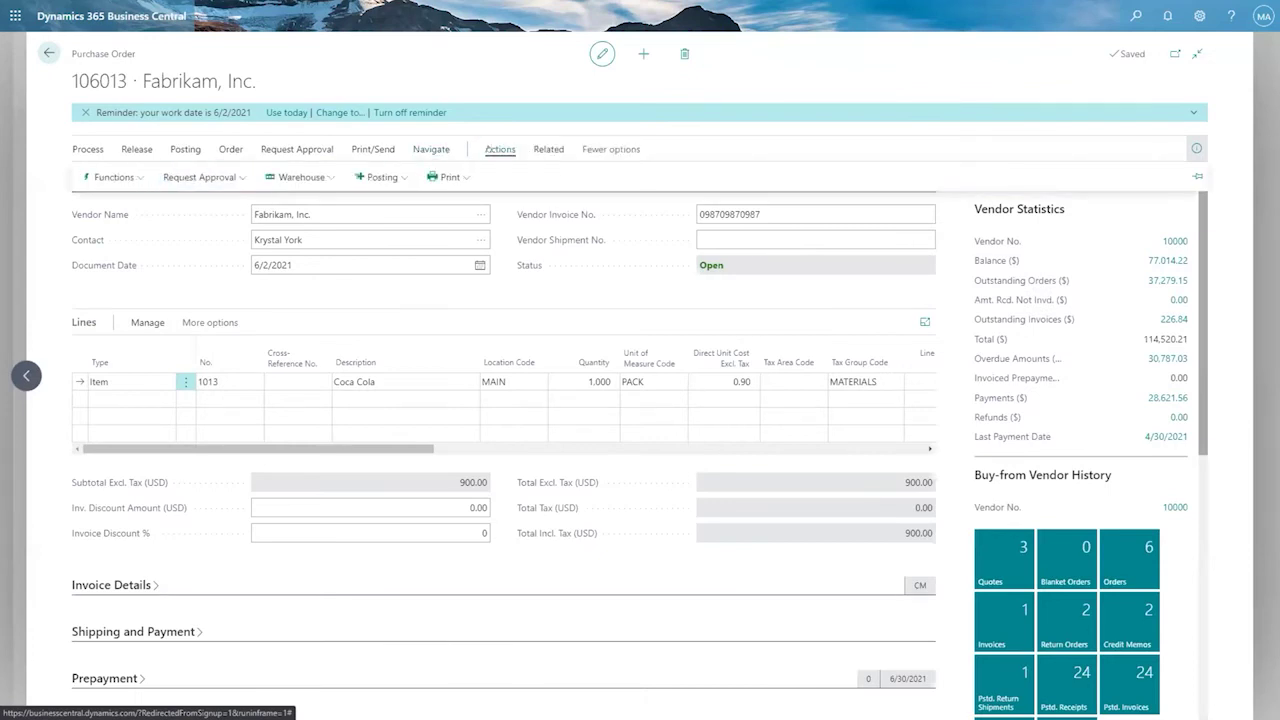
pyautogui.click(135, 176)
pyautogui.click(548, 149)
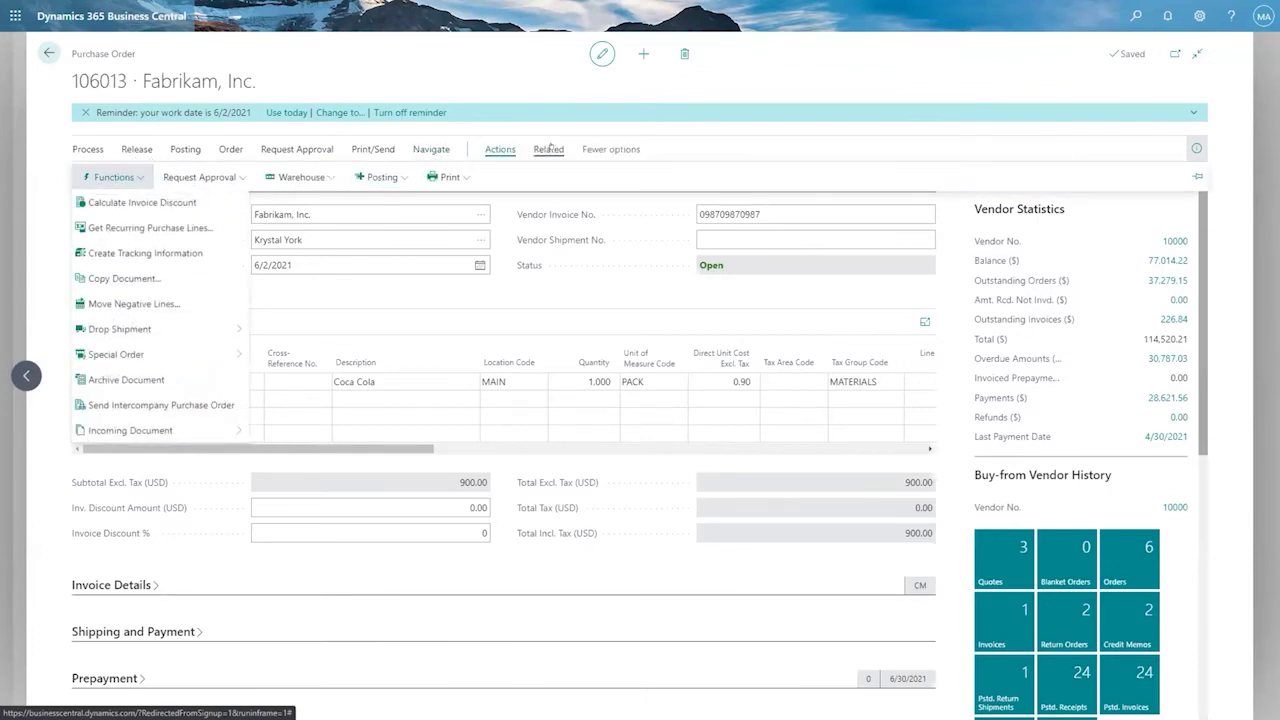
pyautogui.click(105, 176)
pyautogui.click(232, 209)
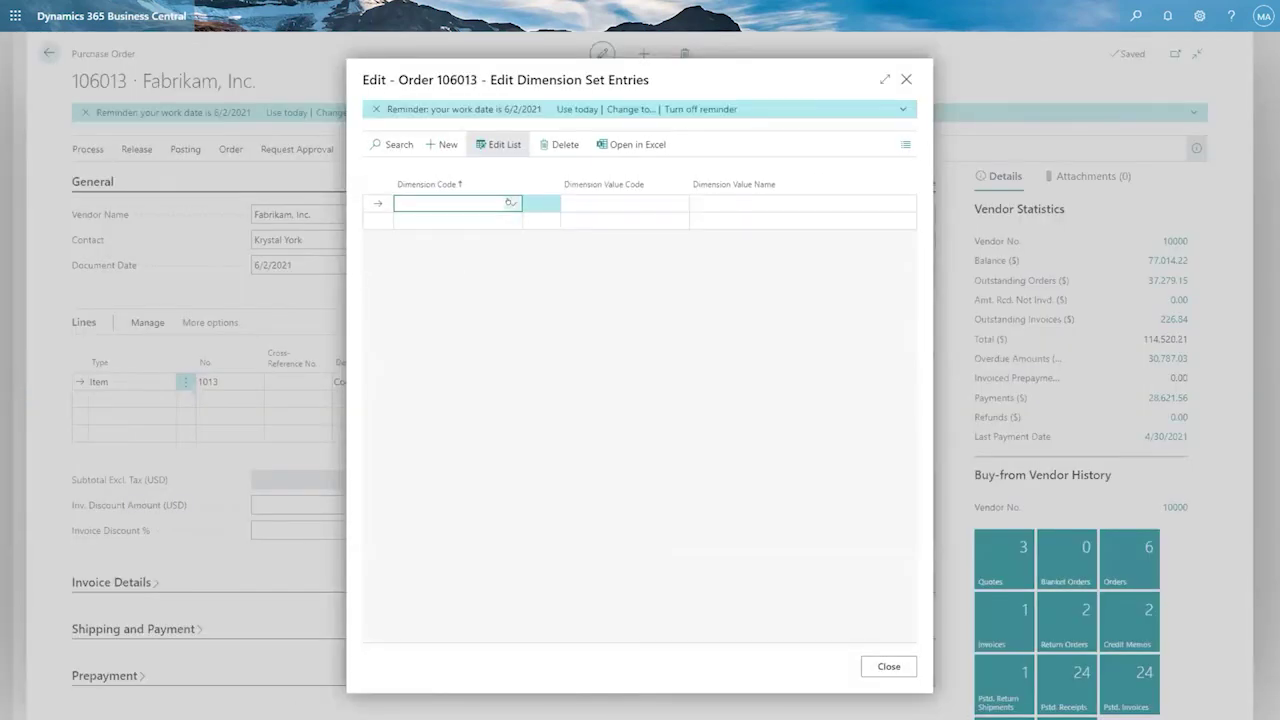
pyautogui.click(510, 202)
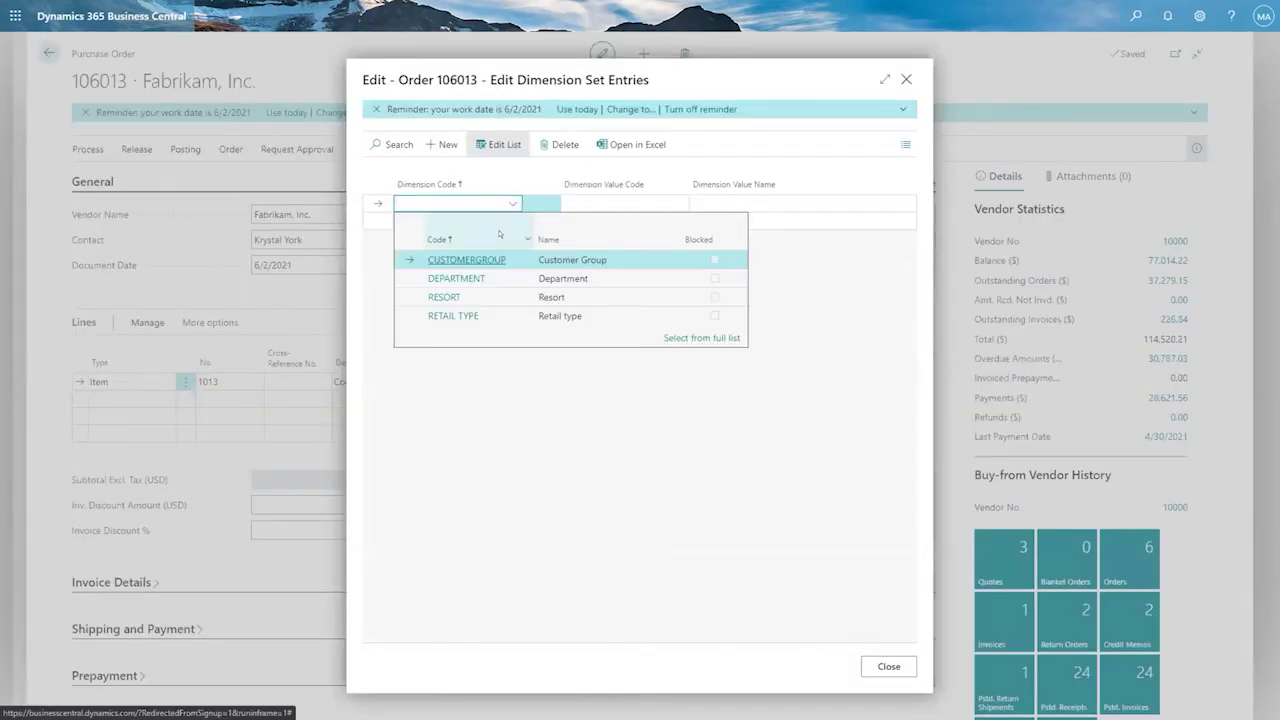
pyautogui.click(467, 297)
pyautogui.click(667, 200)
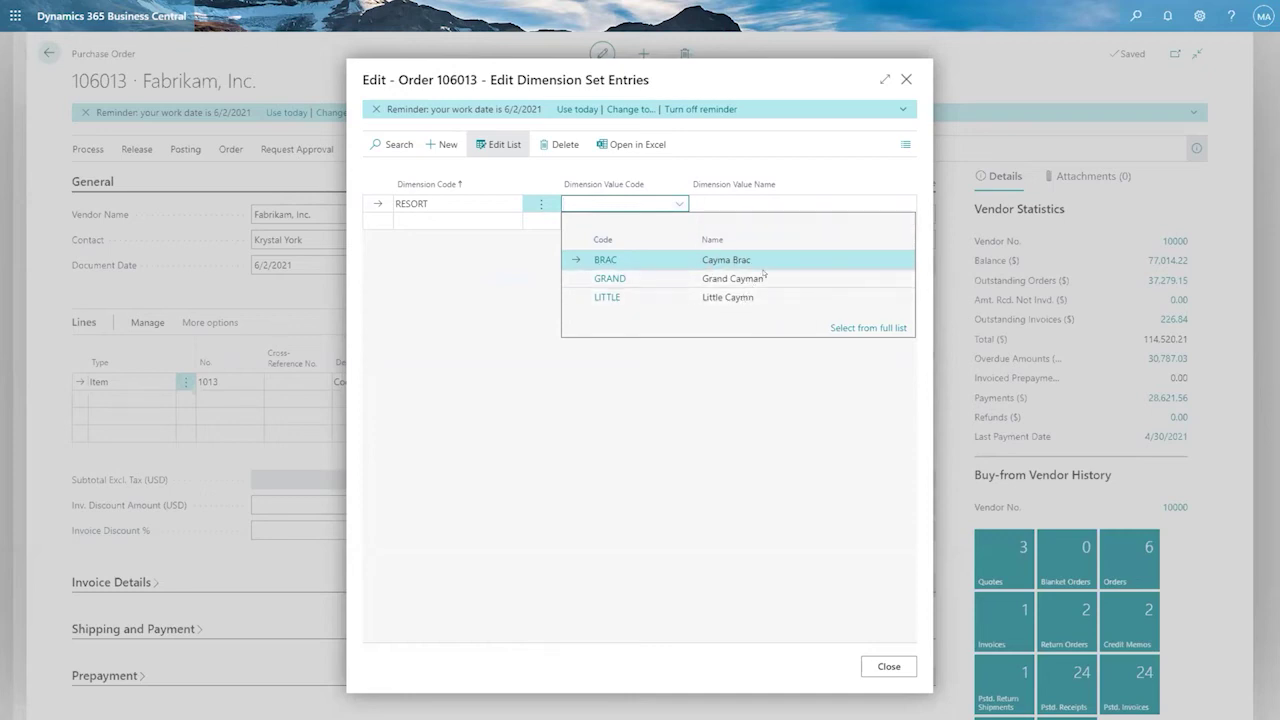
pyautogui.click(719, 297)
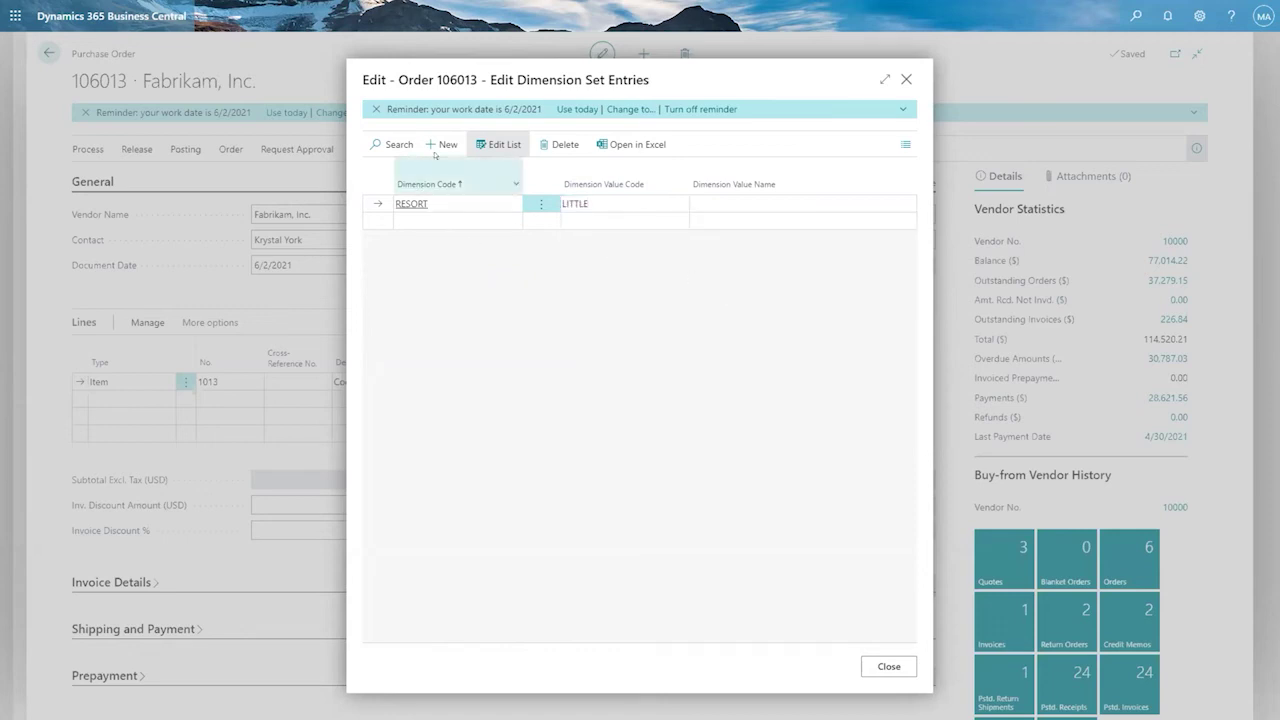
# Add the RETAIL TYPE dimension with the value BAR and apply the dimension changes to the order lines
pyautogui.click(456, 221)
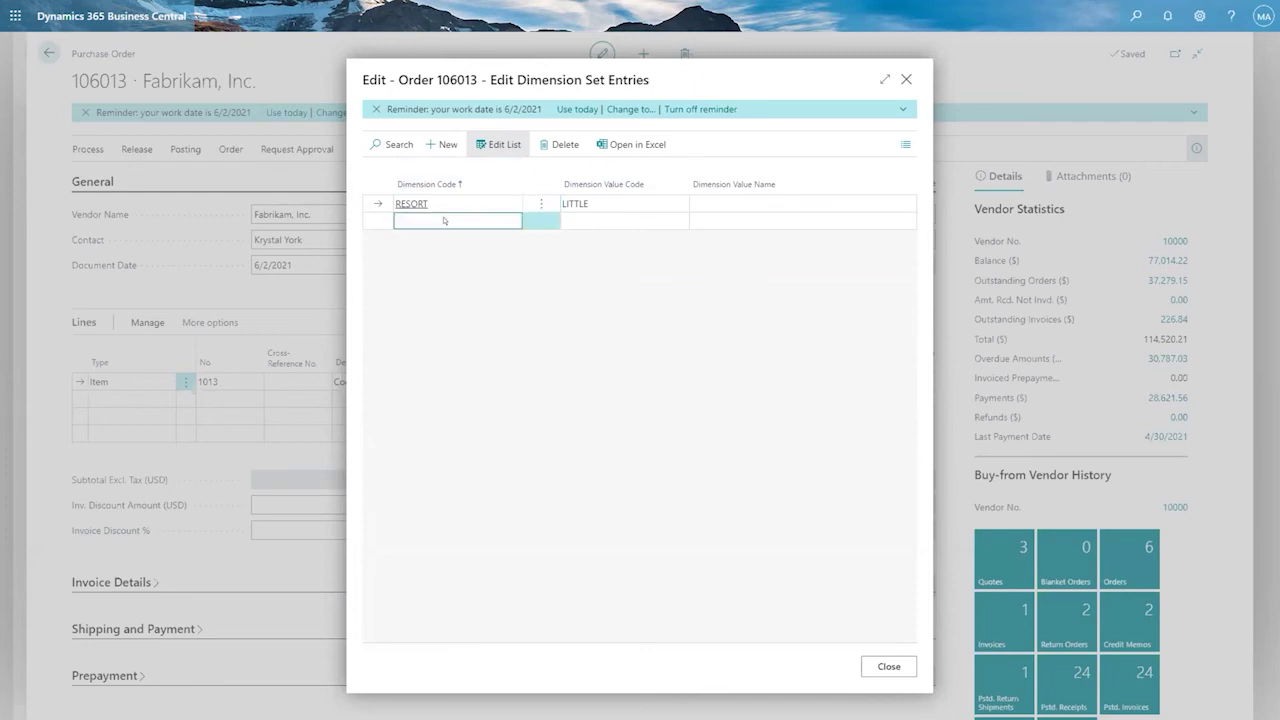
pyautogui.click(509, 221)
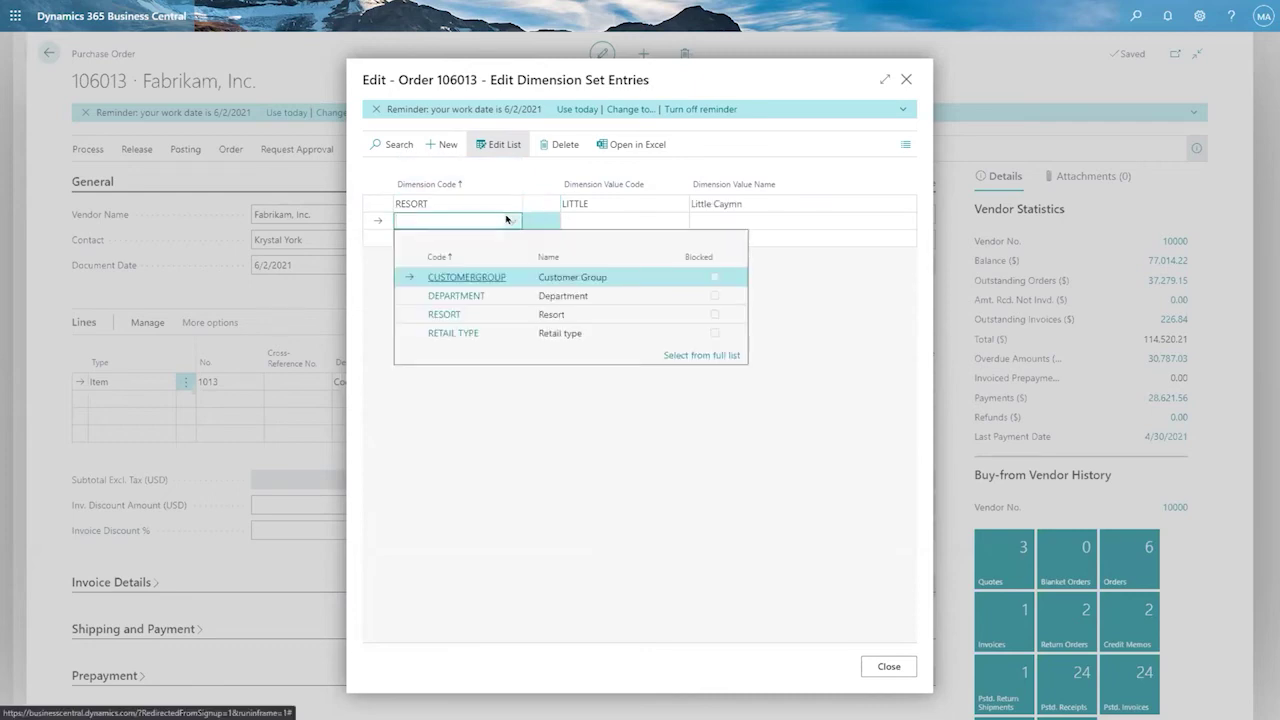
pyautogui.click(470, 333)
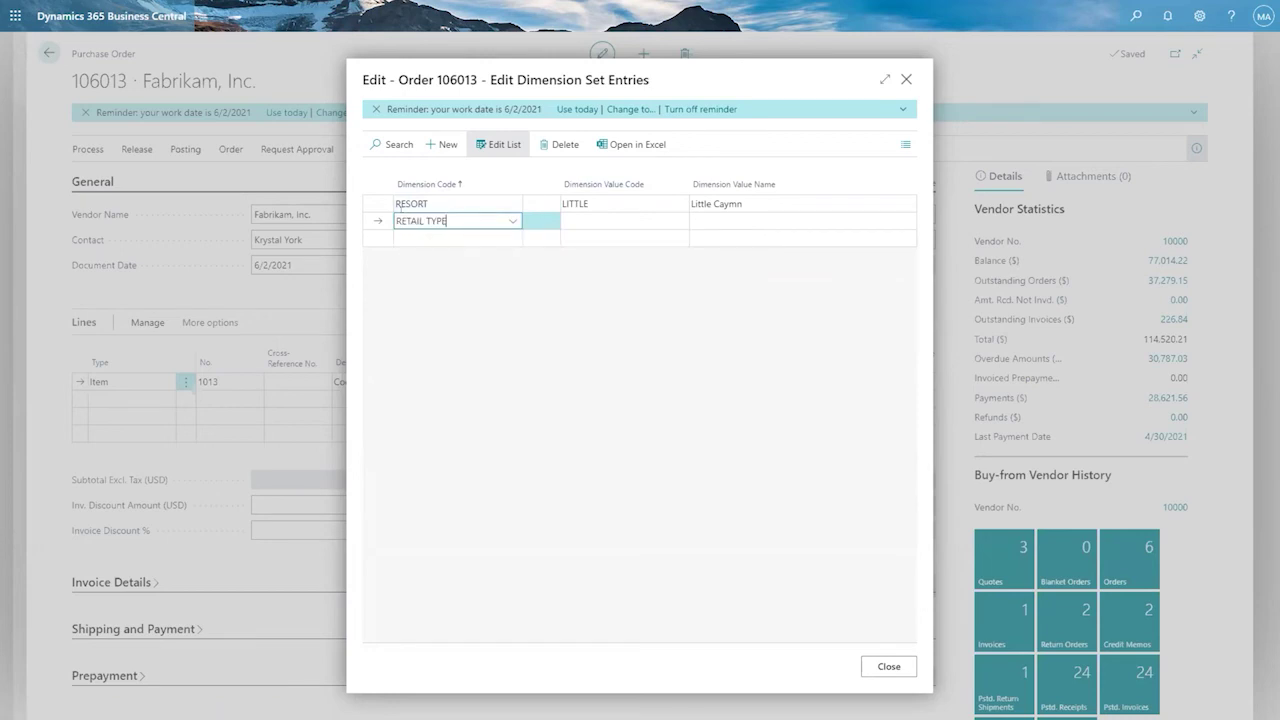
pyautogui.click(573, 218)
pyautogui.click(679, 221)
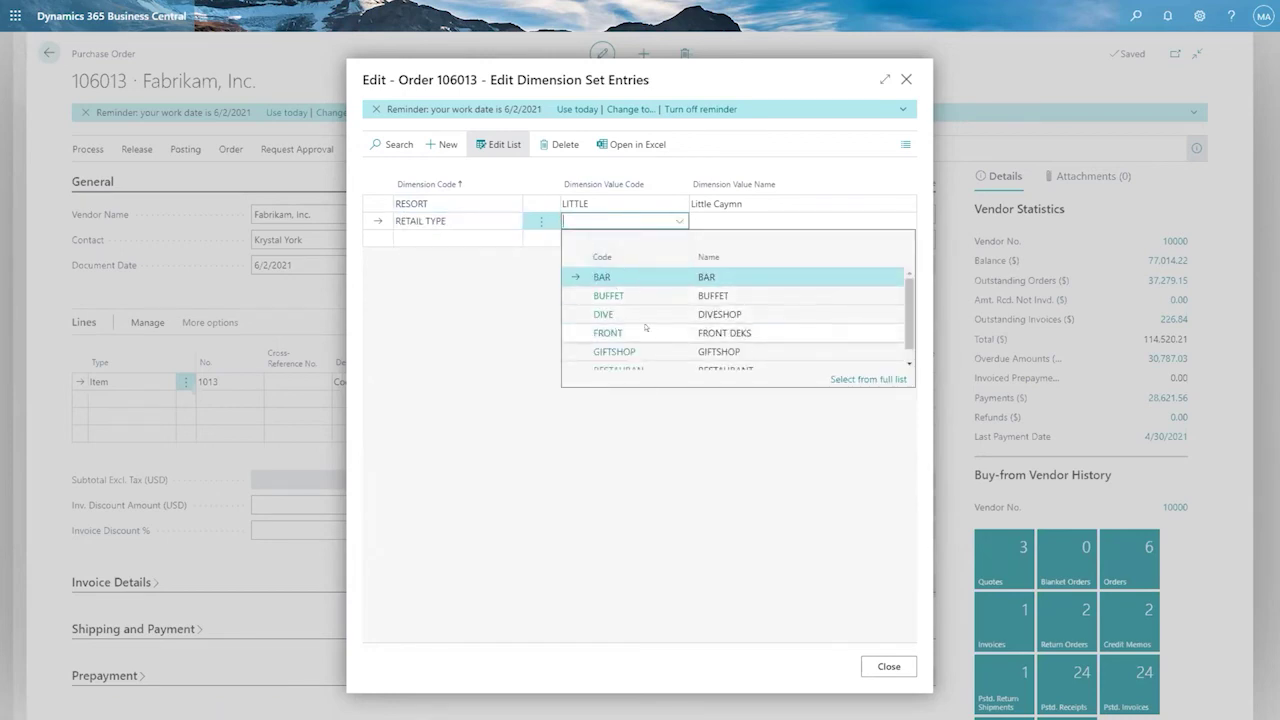
pyautogui.click(604, 314)
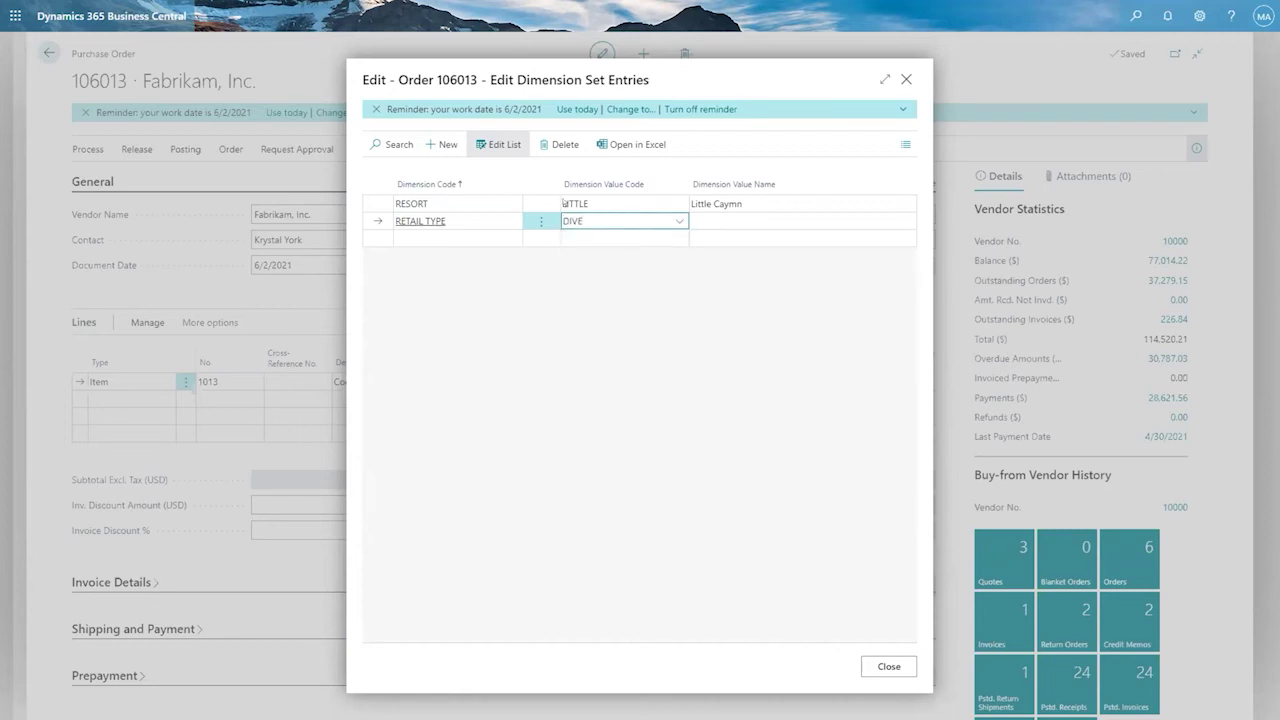
pyautogui.click(670, 221)
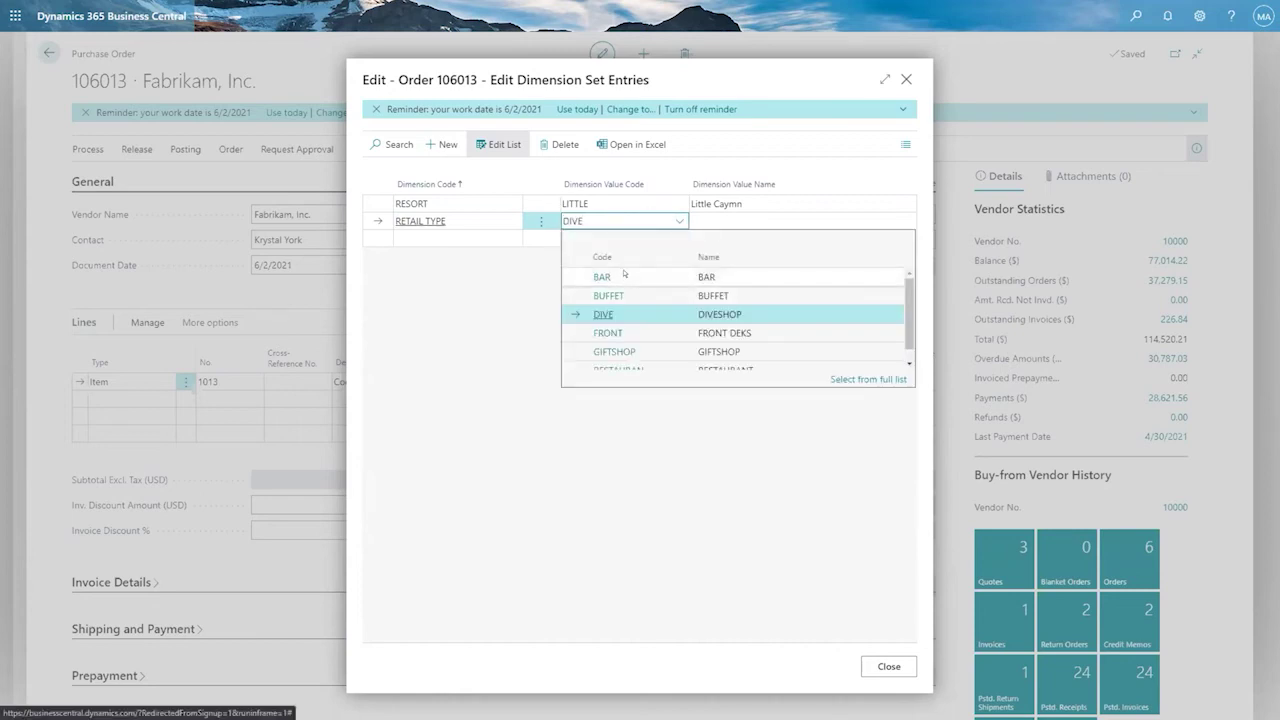
pyautogui.click(626, 271)
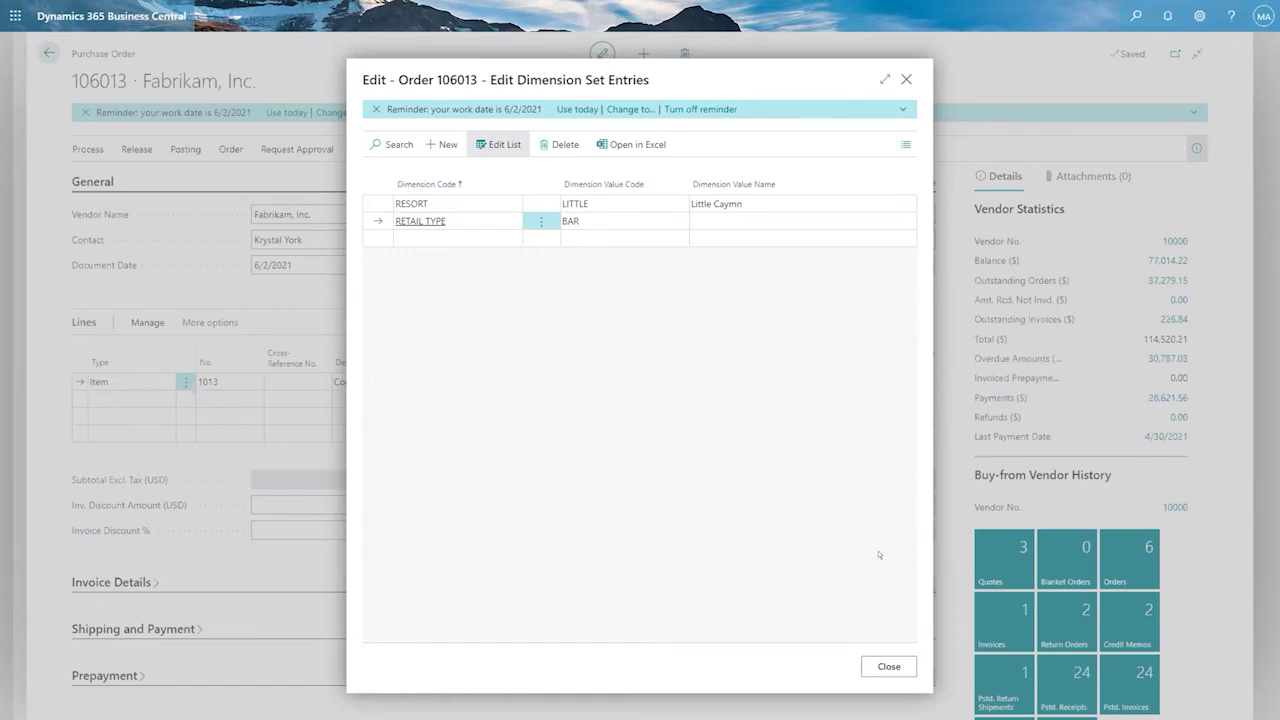
pyautogui.click(889, 664)
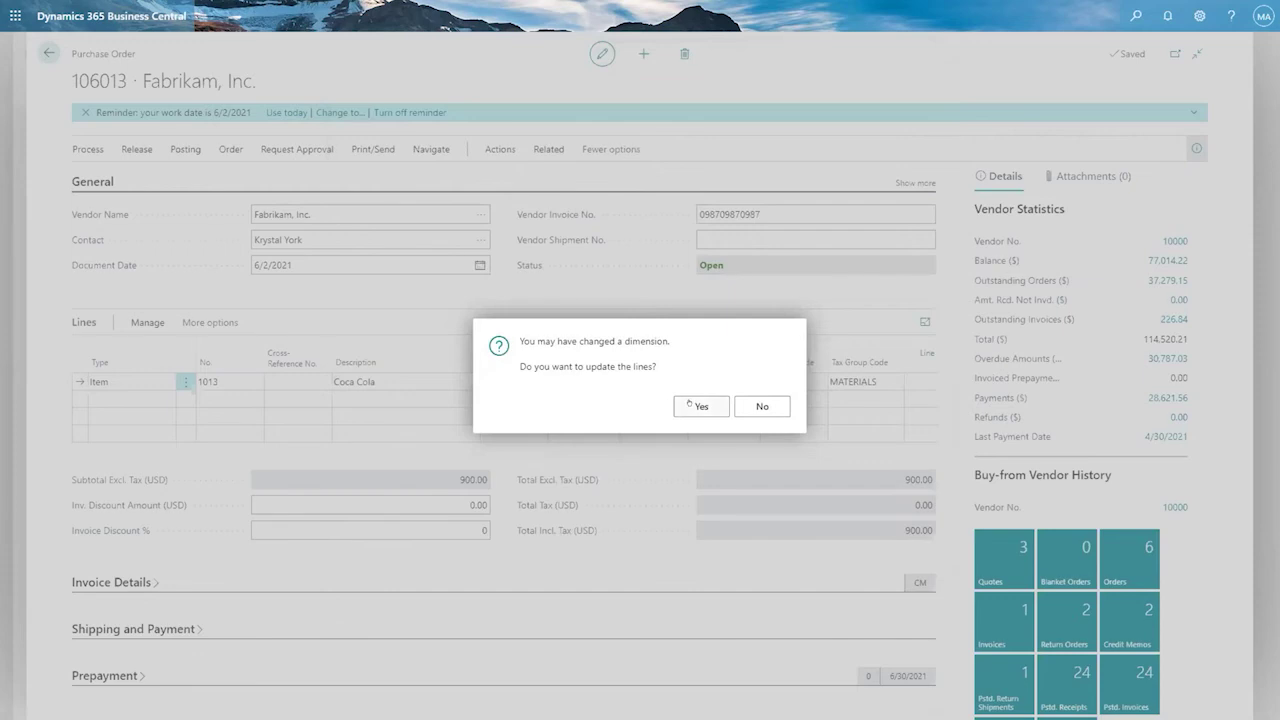
pyautogui.click(700, 406)
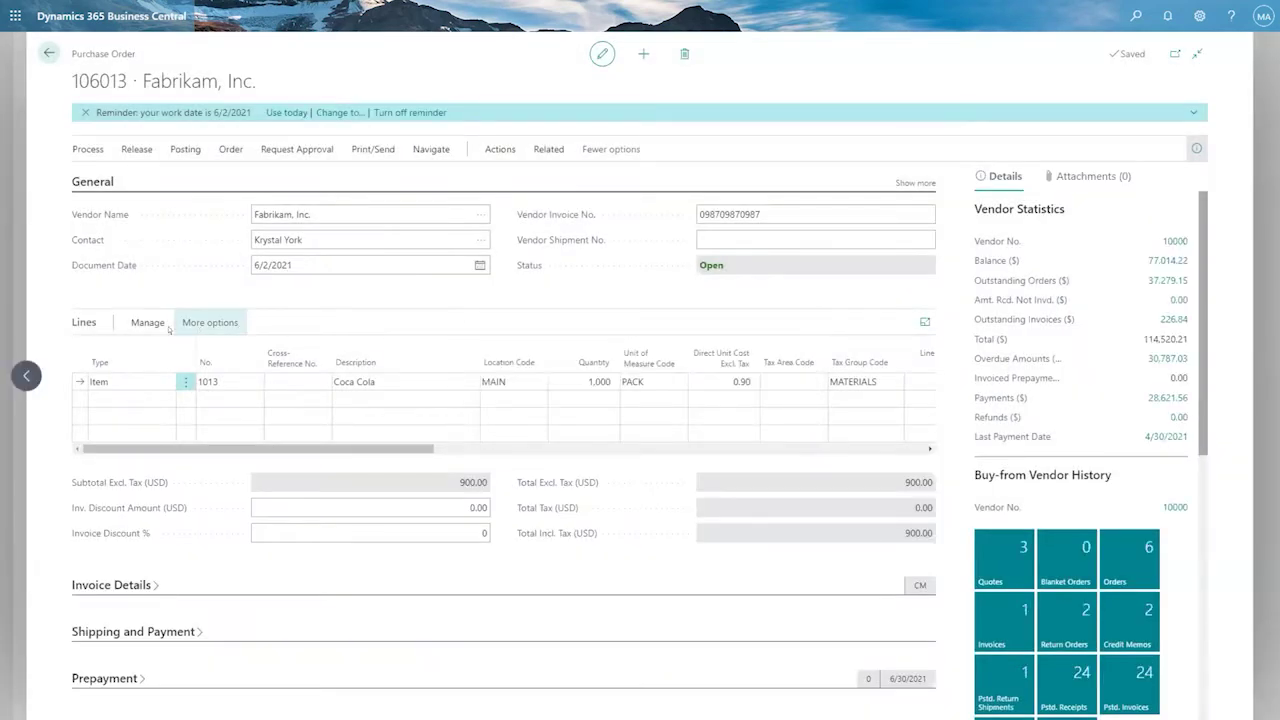
# Post the purchase order with Receive and Invoice, without opening the posted invoice, and return to the home page
pyautogui.click(185, 149)
pyautogui.click(90, 175)
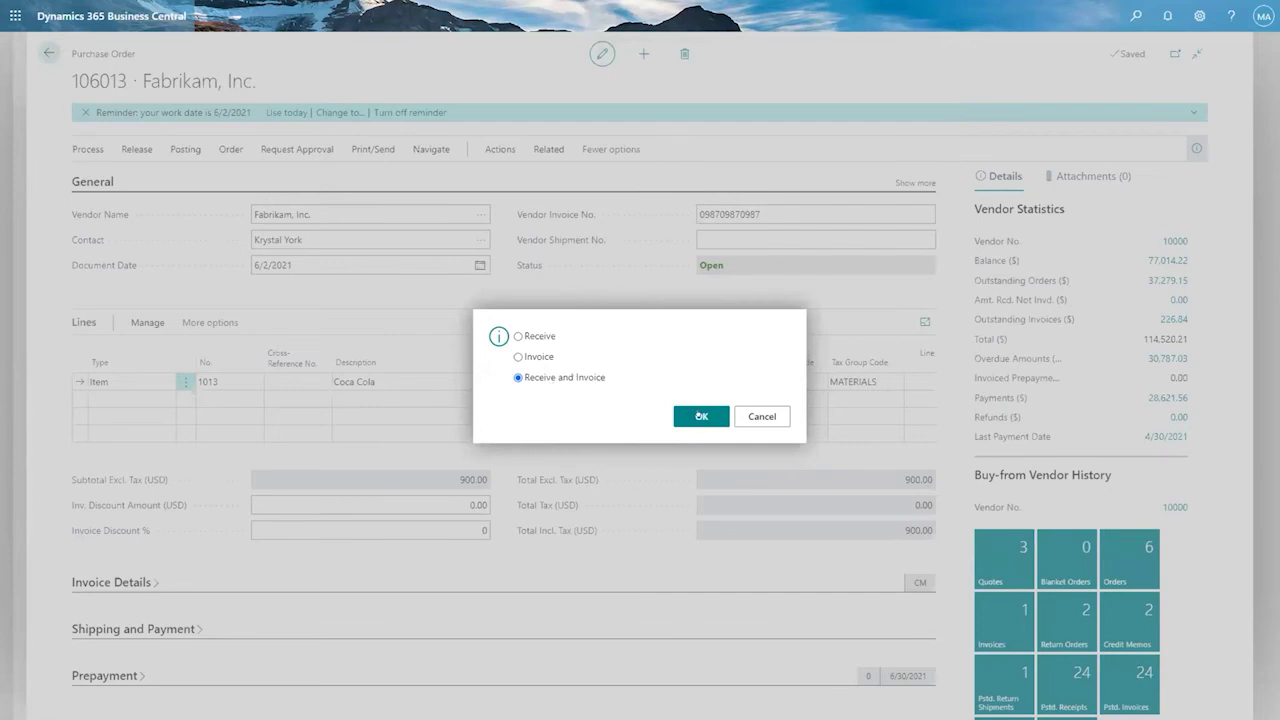
pyautogui.click(699, 415)
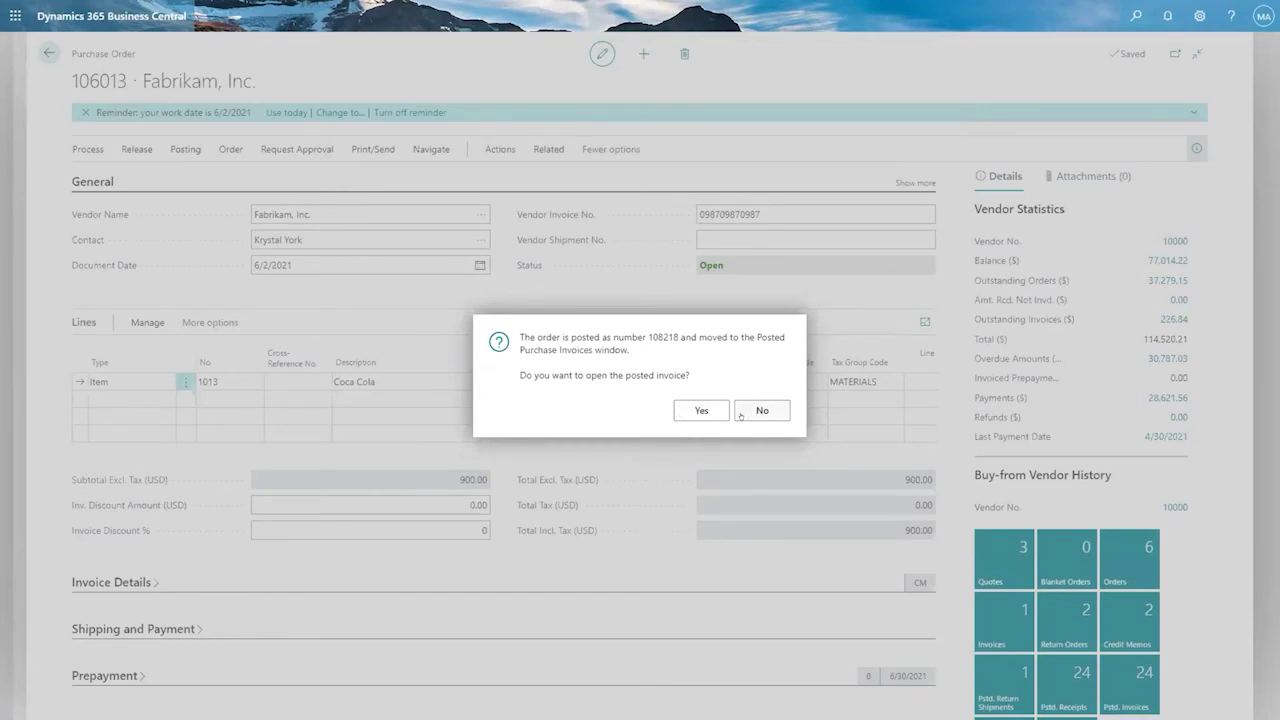
pyautogui.click(754, 414)
pyautogui.click(46, 53)
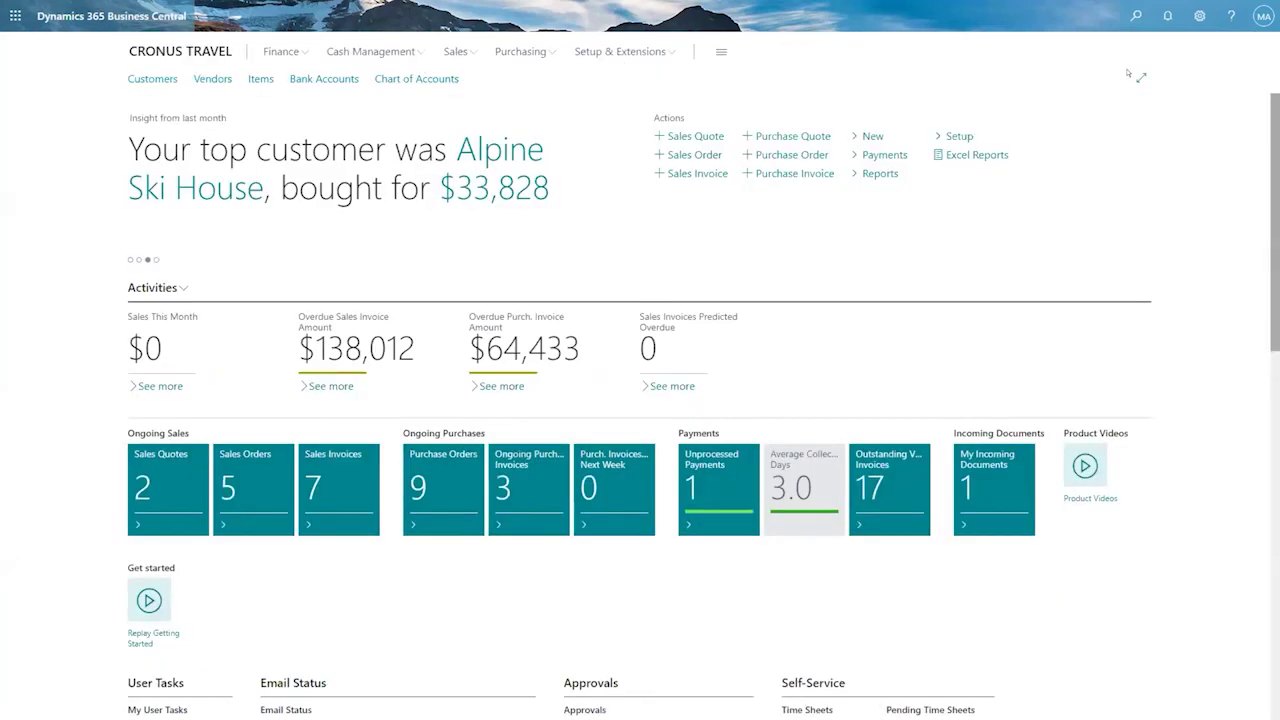
pyautogui.click(1130, 15)
pyautogui.write('items')
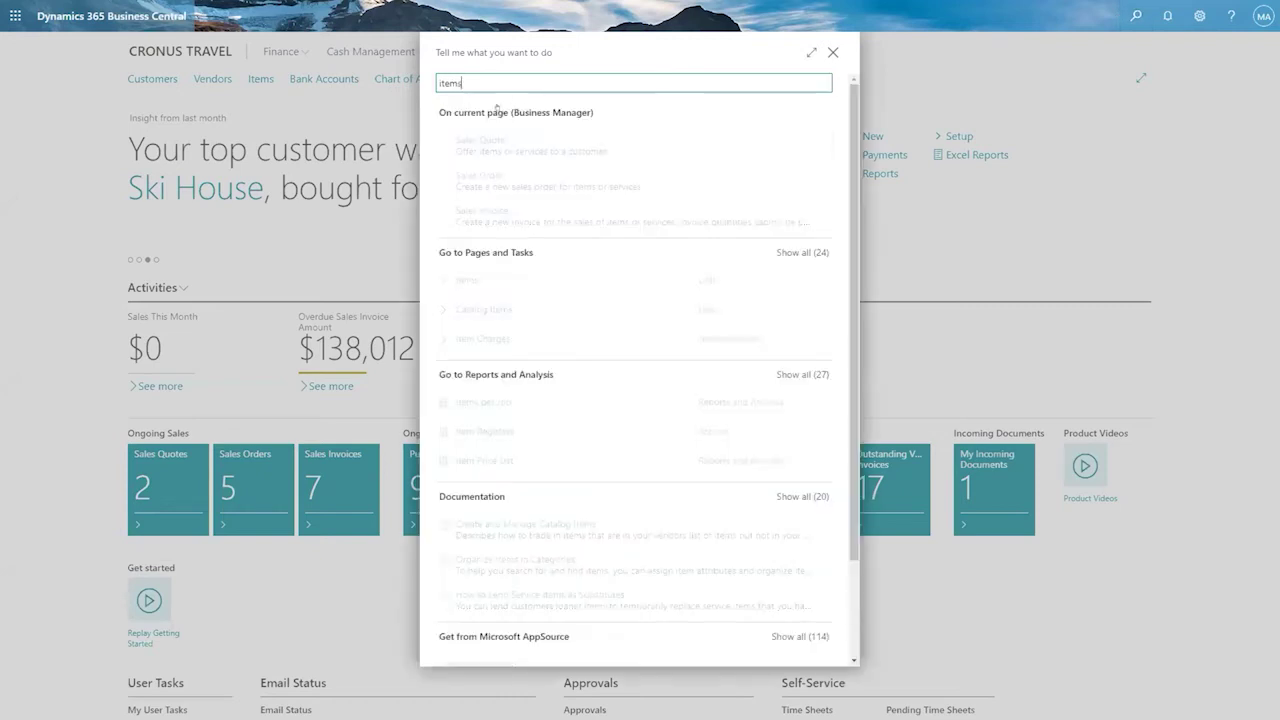
pyautogui.click(467, 277)
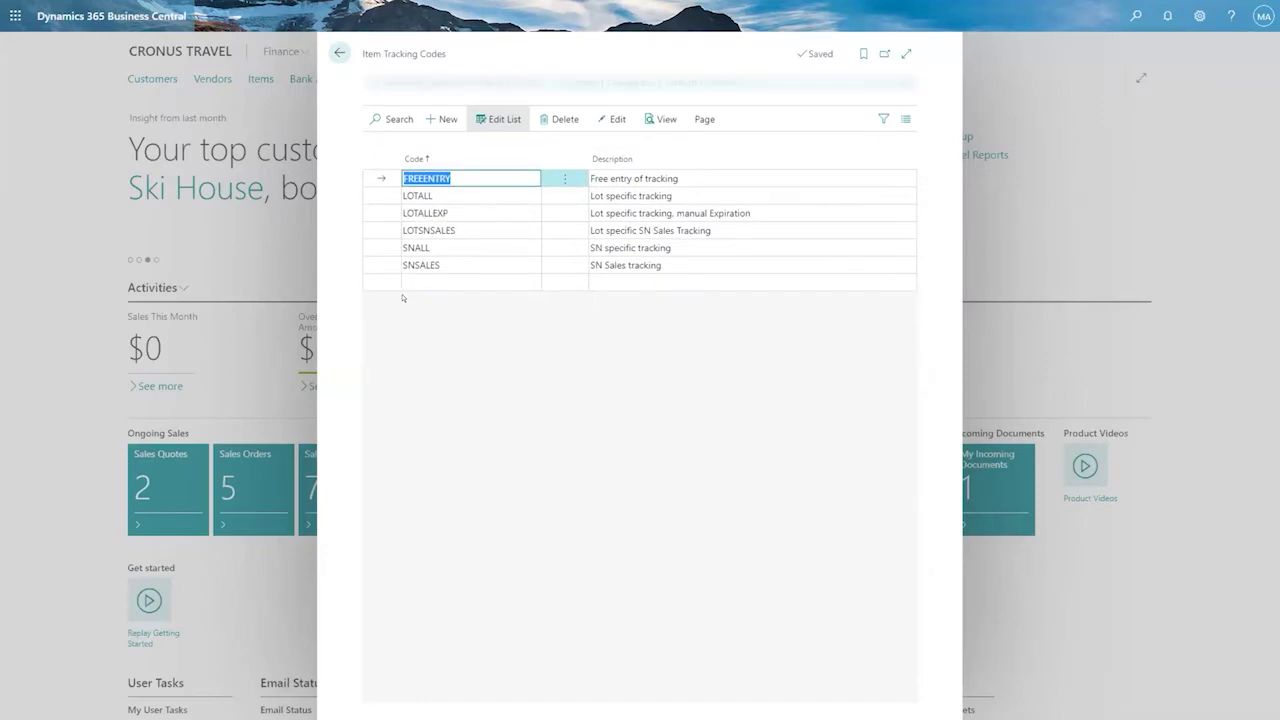
pyautogui.click(340, 53)
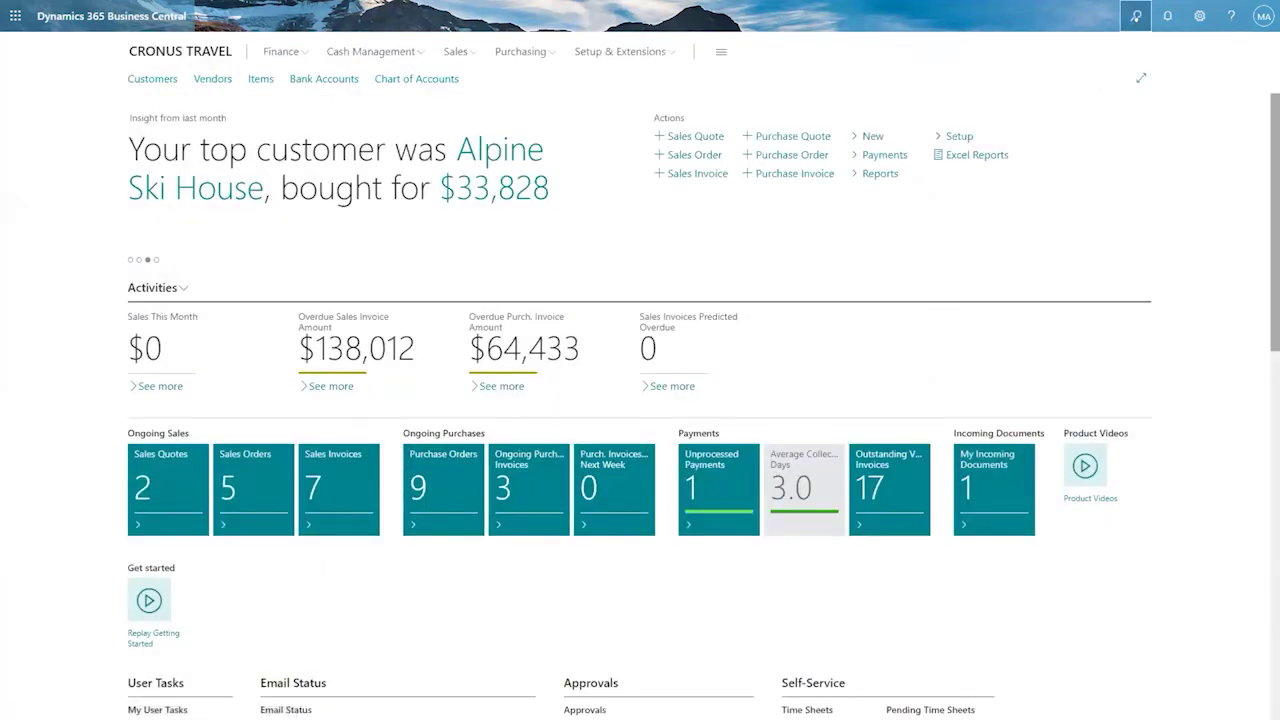
# Find the Items list and open the item card for item 1013, Coca Cola
pyautogui.click(1136, 15)
pyautogui.write('items')
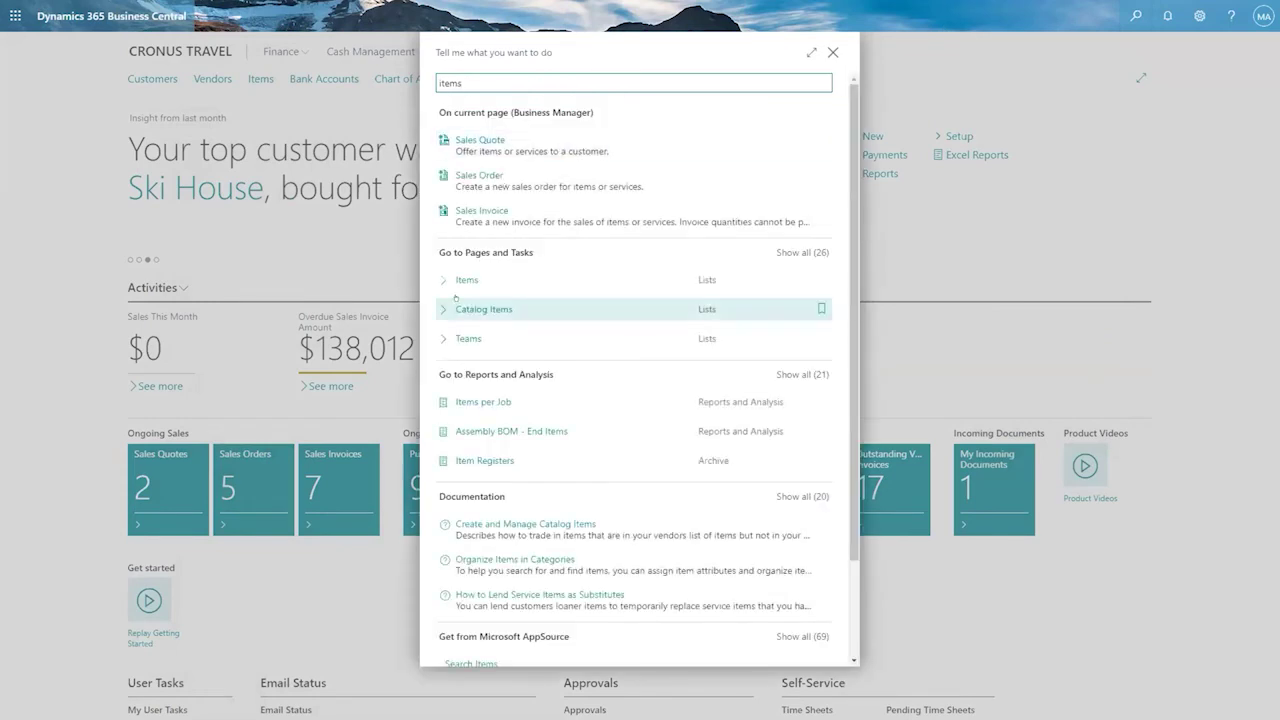
pyautogui.click(465, 279)
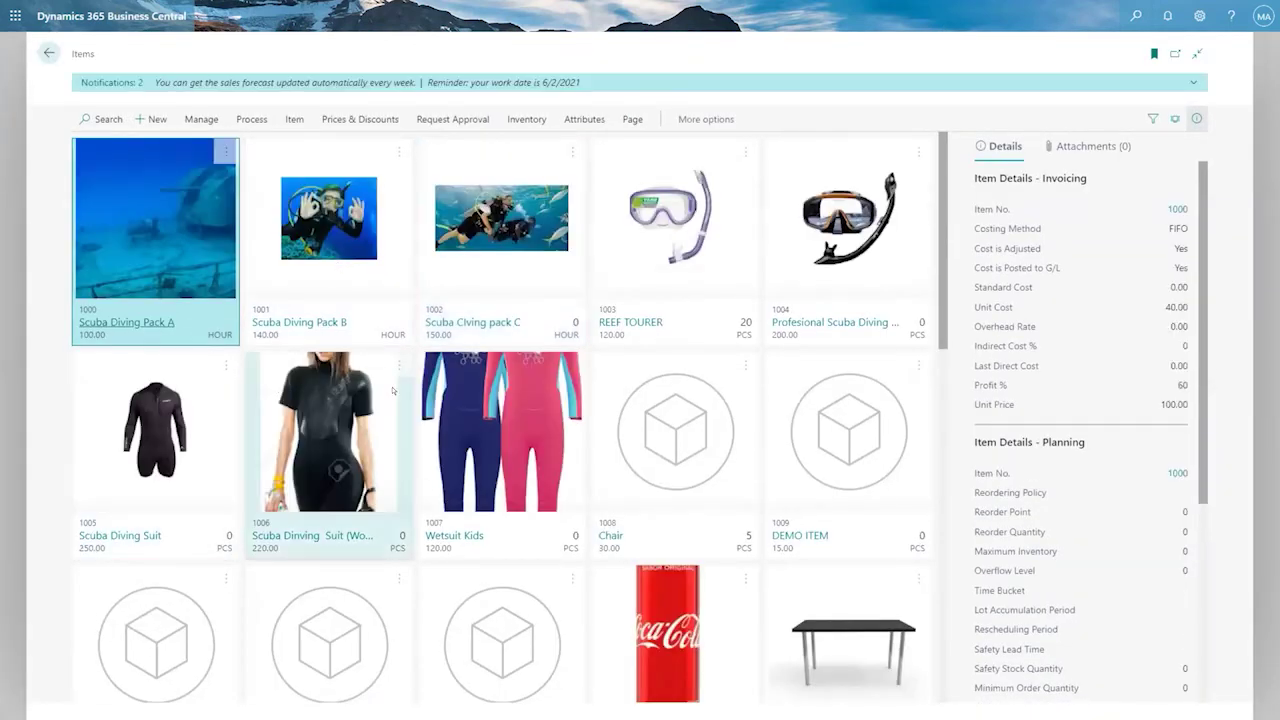
pyautogui.scroll(-1, 656, 522)
pyautogui.scroll(-1, 656, 522)
pyautogui.click(623, 545)
pyautogui.click(624, 549)
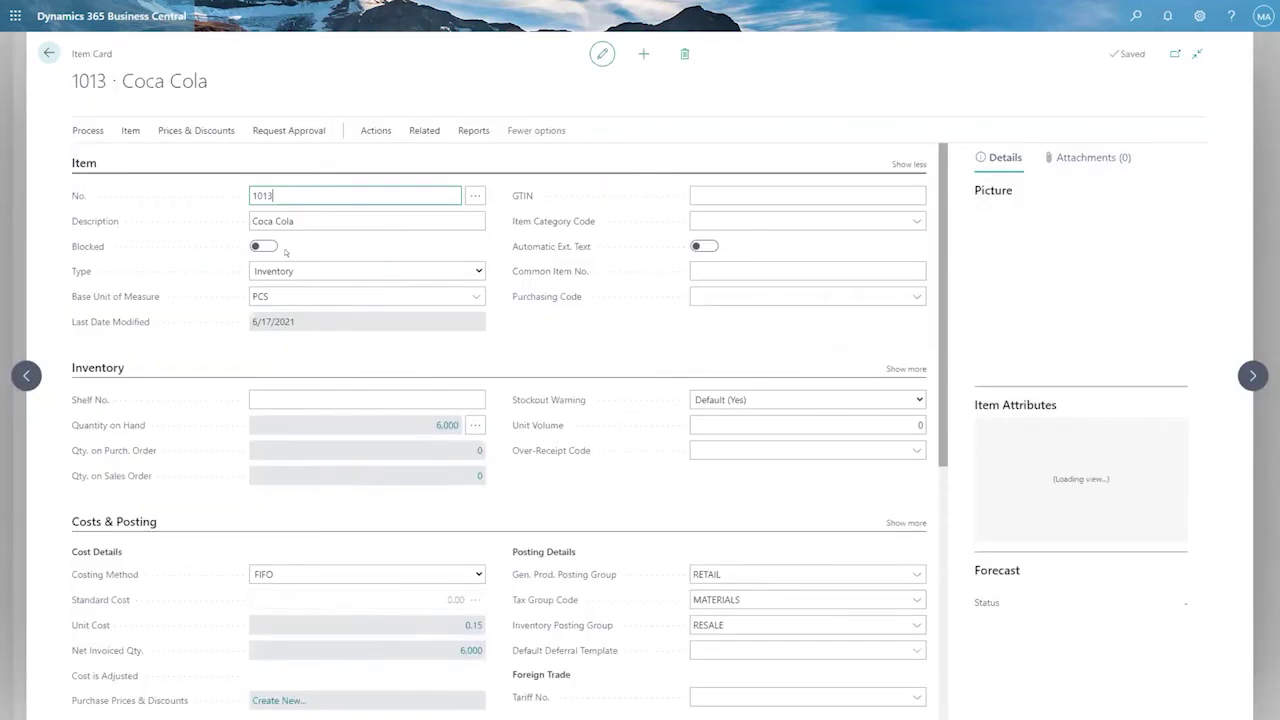
# View the item ledger entries behind Coca Cola's quantity on hand and return to the item card
pyautogui.scroll(-3, 413, 316)
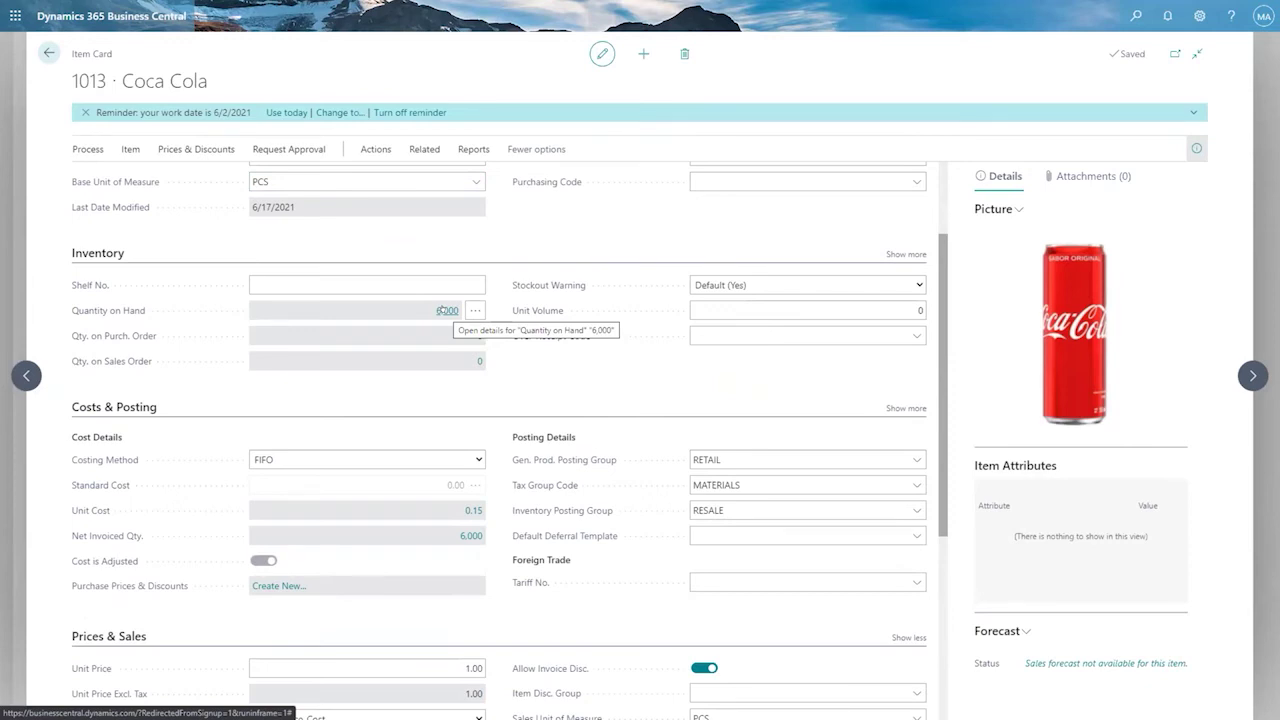
pyautogui.doubleClick(446, 311)
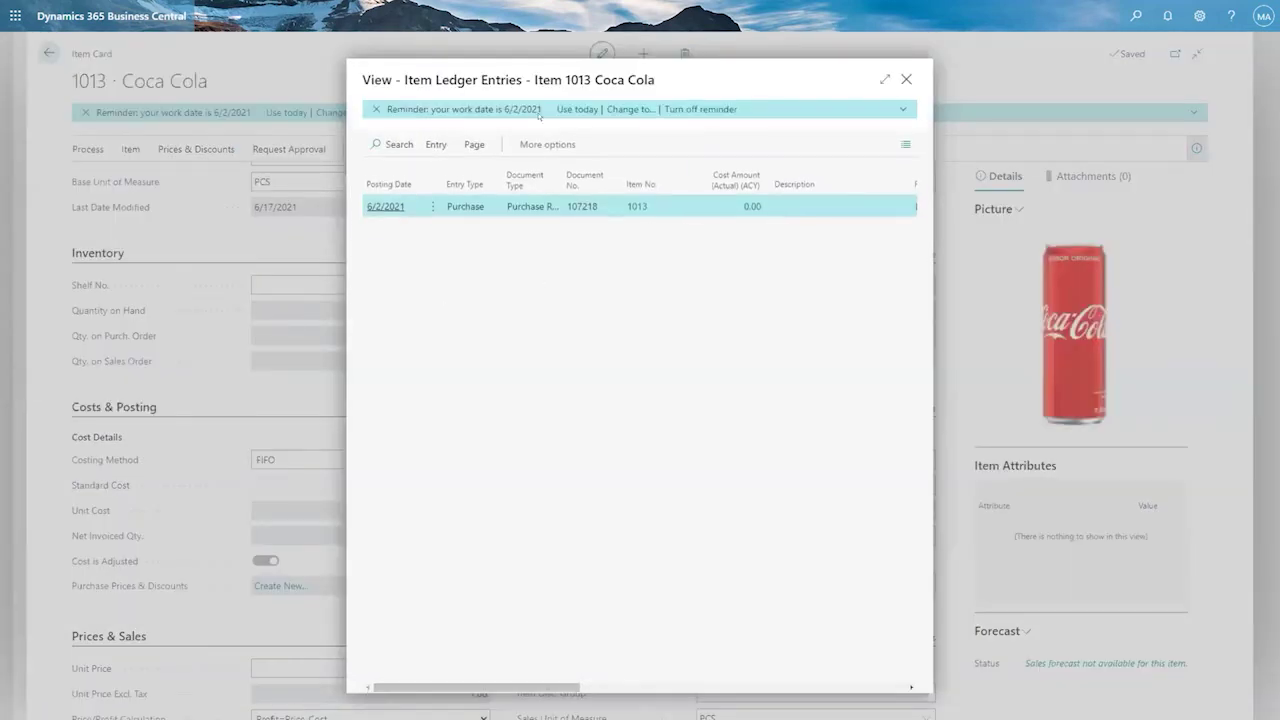
pyautogui.click(906, 79)
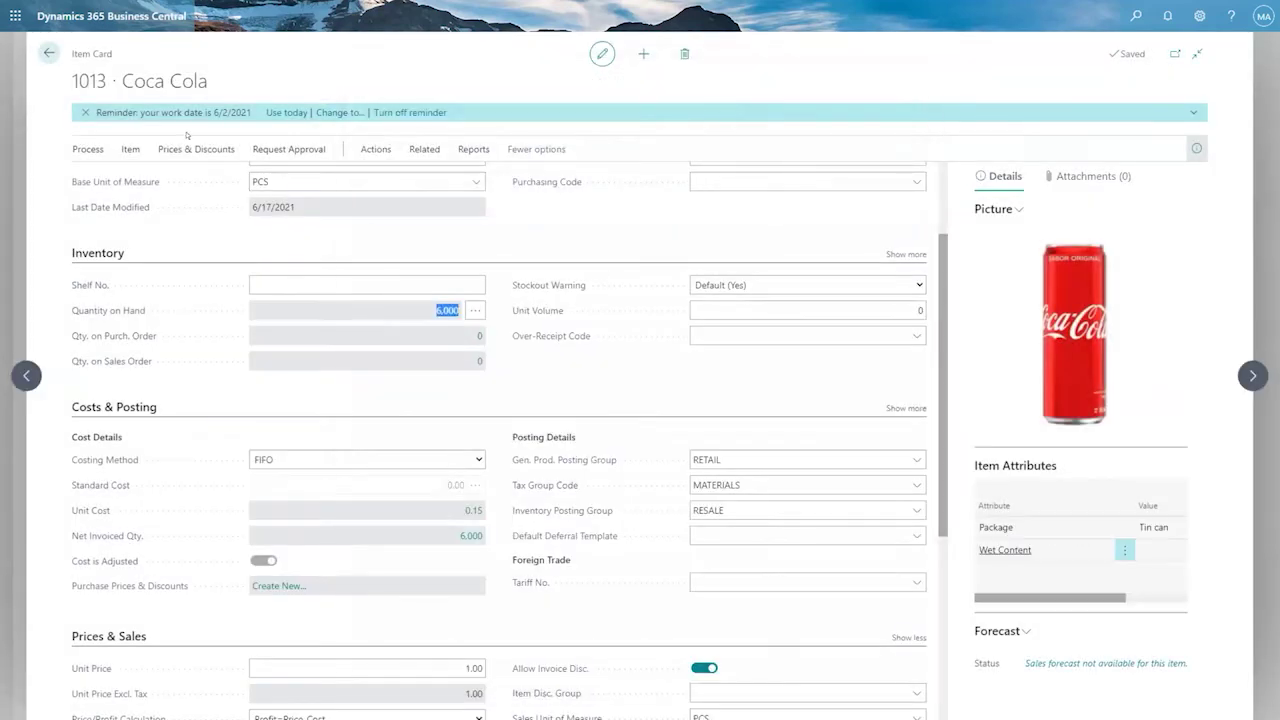
pyautogui.doubleClick(70, 57)
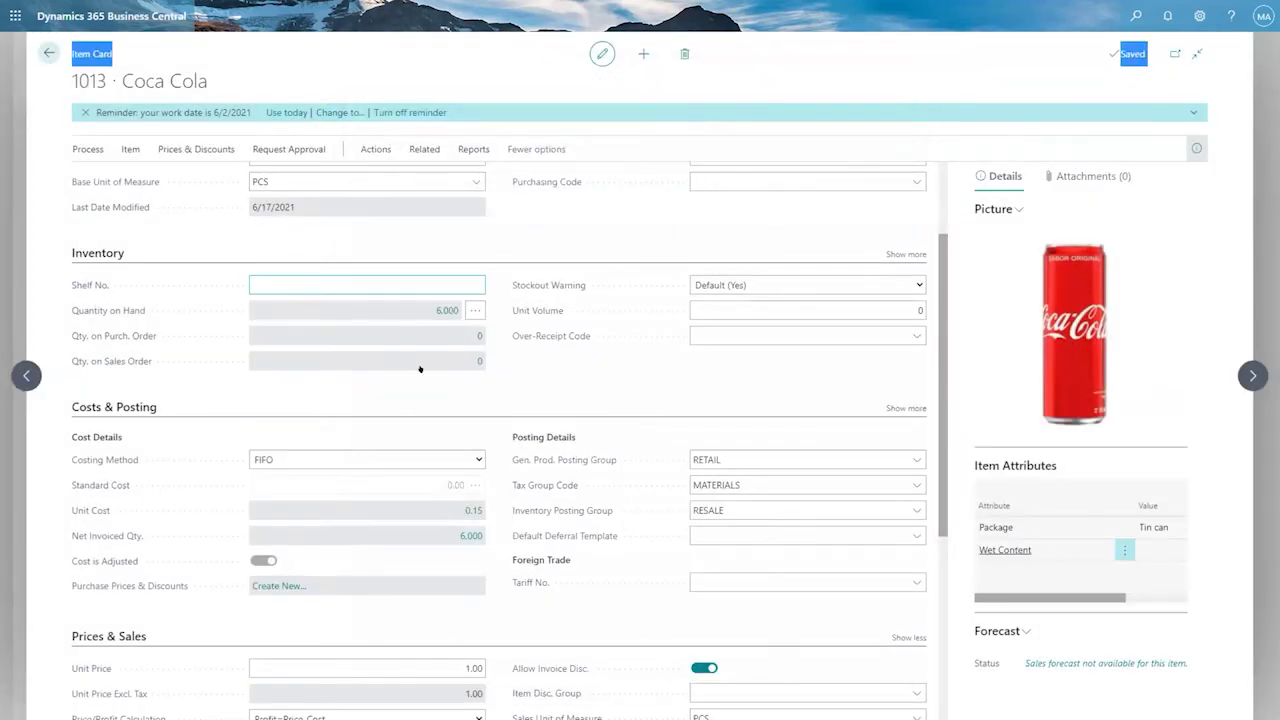
# Open the average cost calculation overview behind Coca Cola's unit cost and enlarge it
pyautogui.scroll(-1, 422, 363)
pyautogui.scroll(-1, 422, 363)
pyautogui.moveTo(220, 390)
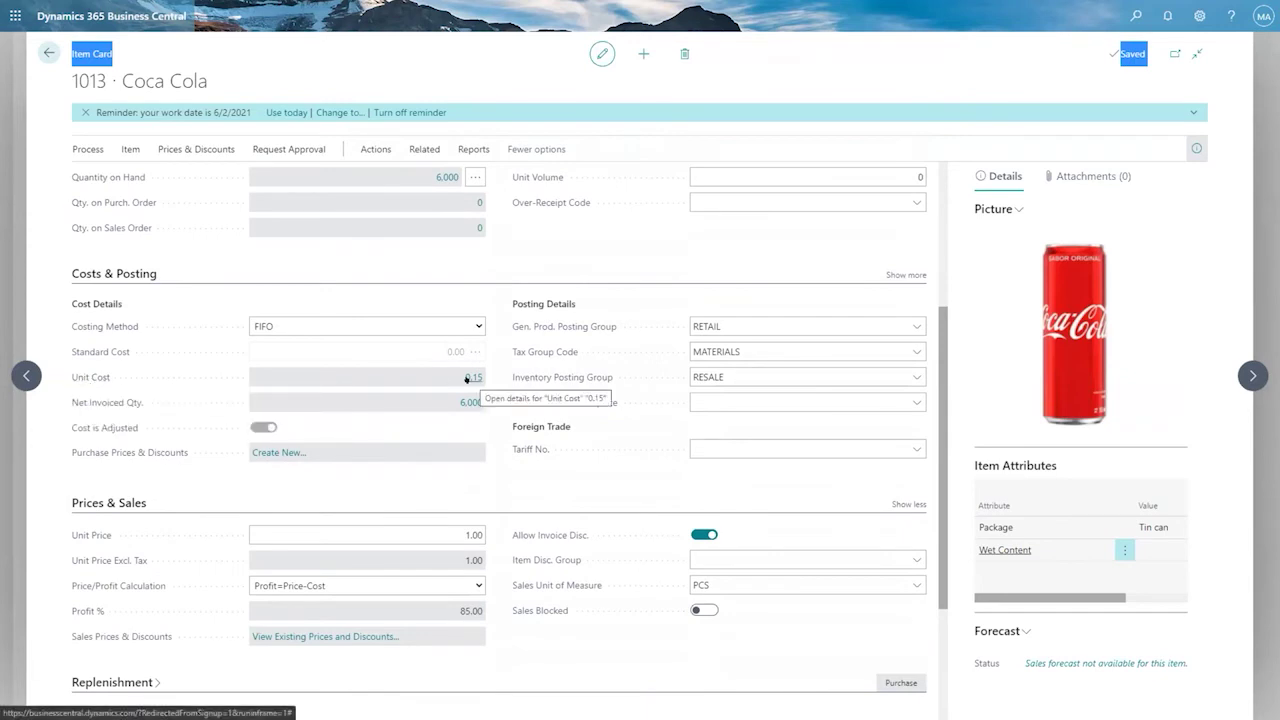
pyautogui.click(467, 378)
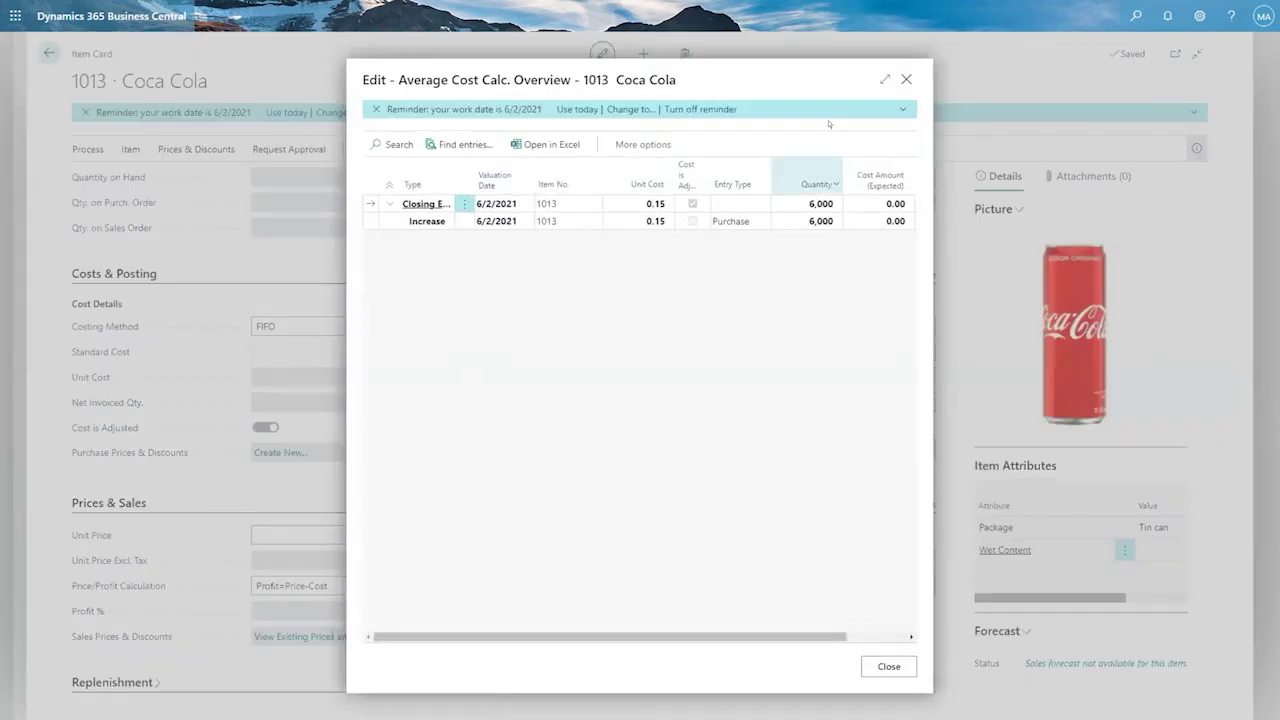
pyautogui.click(884, 79)
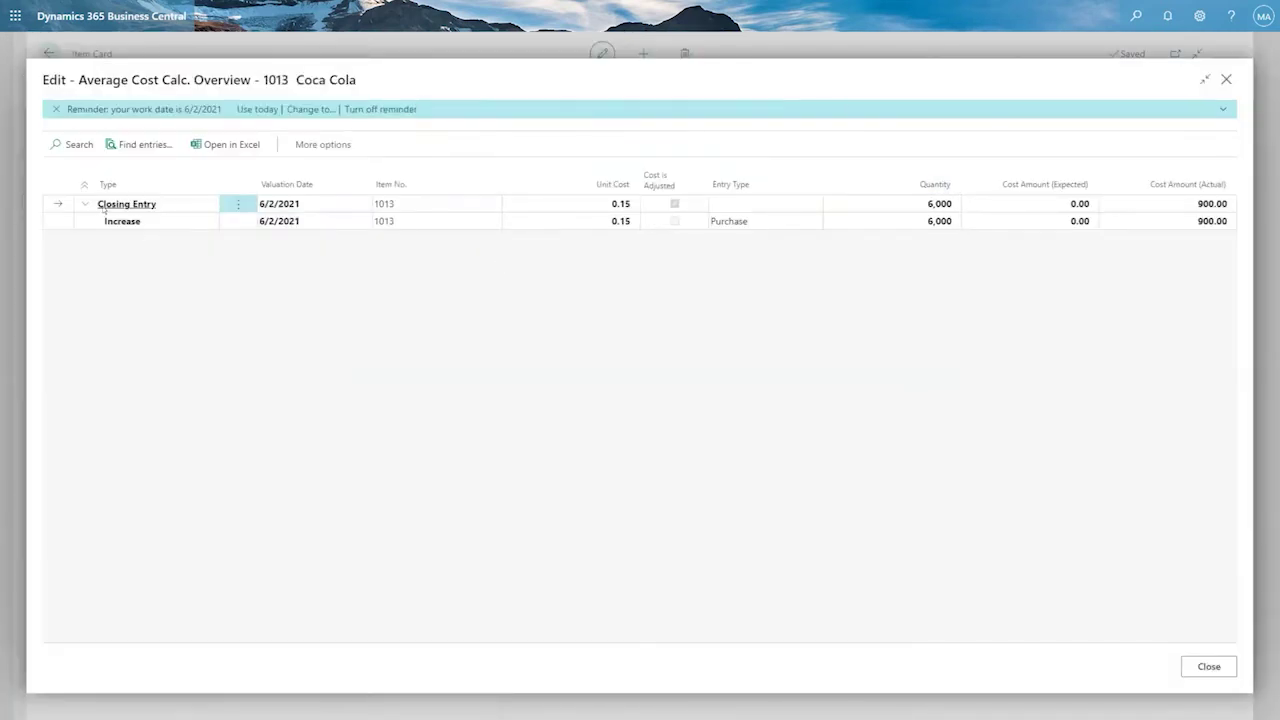
# Examine the closing entry and its Increase line for quantity, actual cost amount and unit cost, and close the overview
pyautogui.click(83, 203)
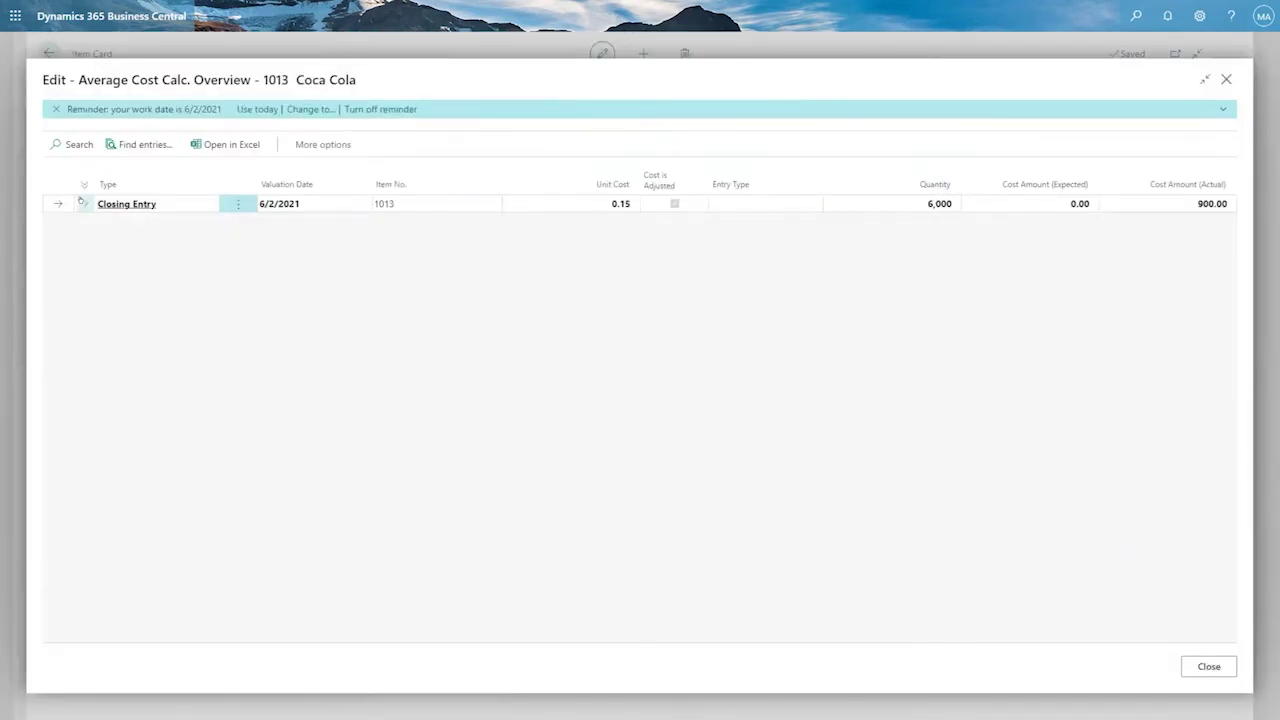
pyautogui.click(83, 203)
pyautogui.click(136, 221)
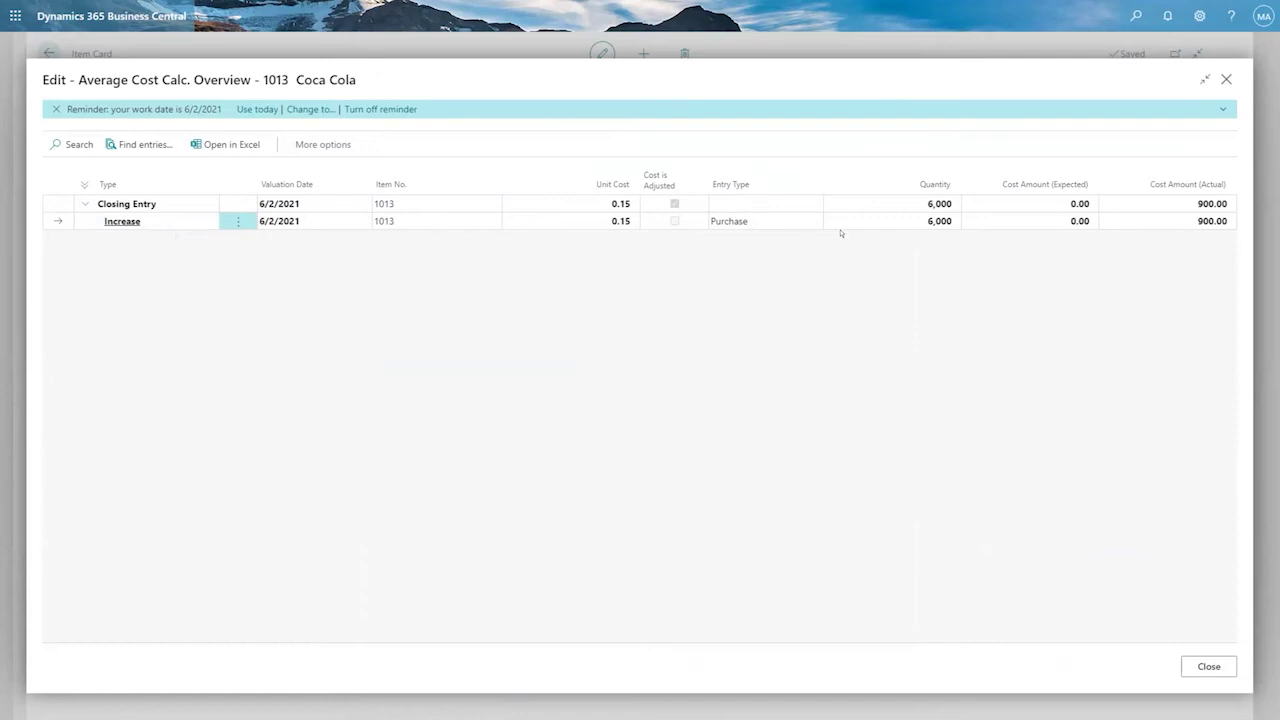
pyautogui.click(924, 221)
pyautogui.click(1190, 222)
pyautogui.click(604, 221)
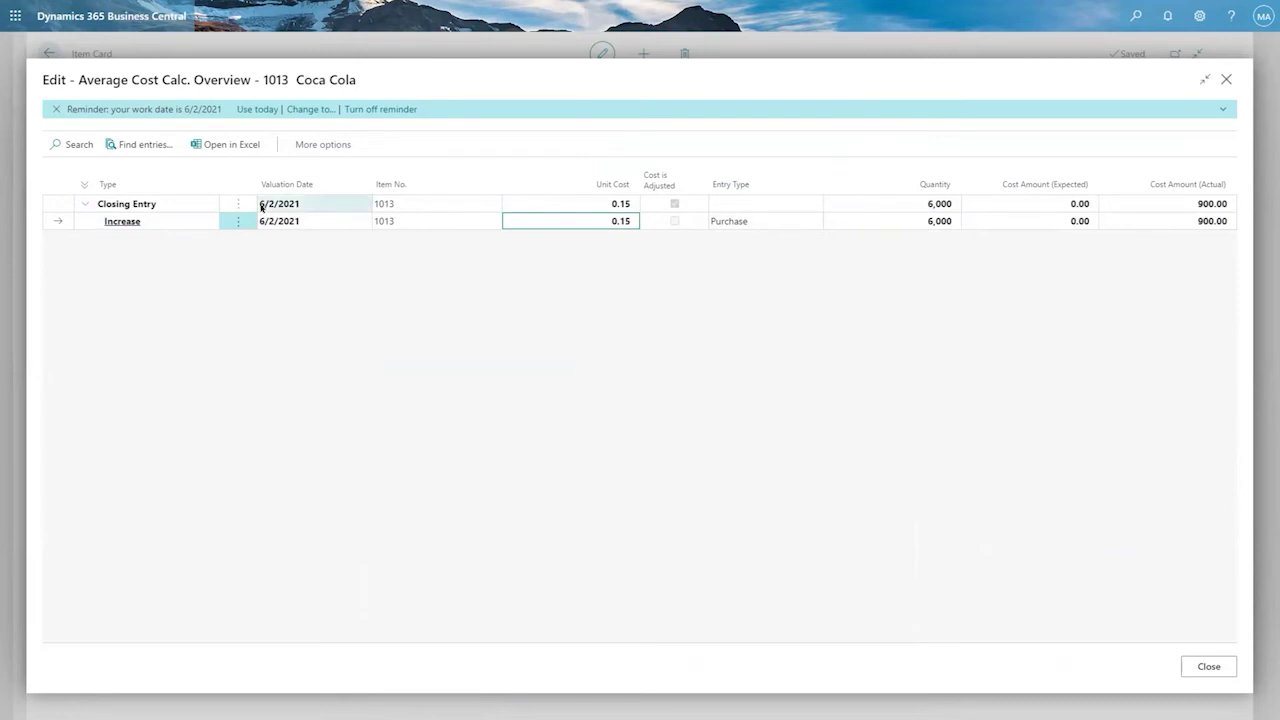
pyautogui.click(143, 222)
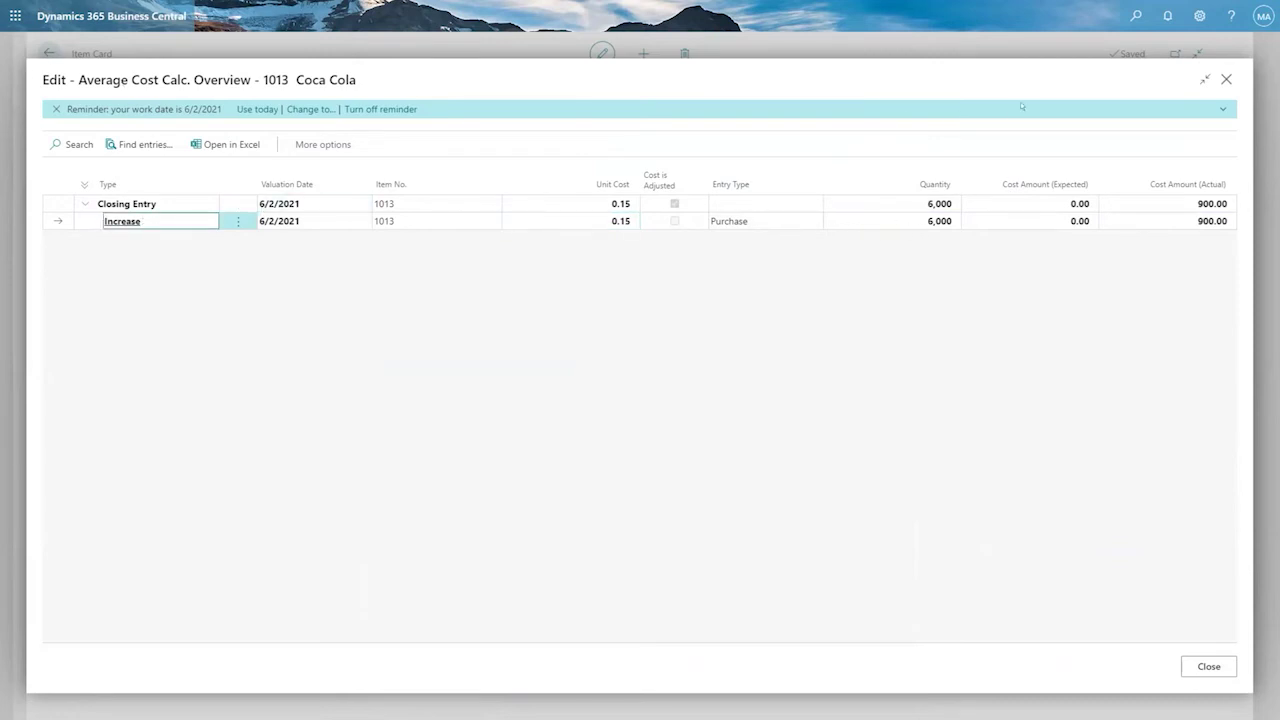
pyautogui.click(1226, 79)
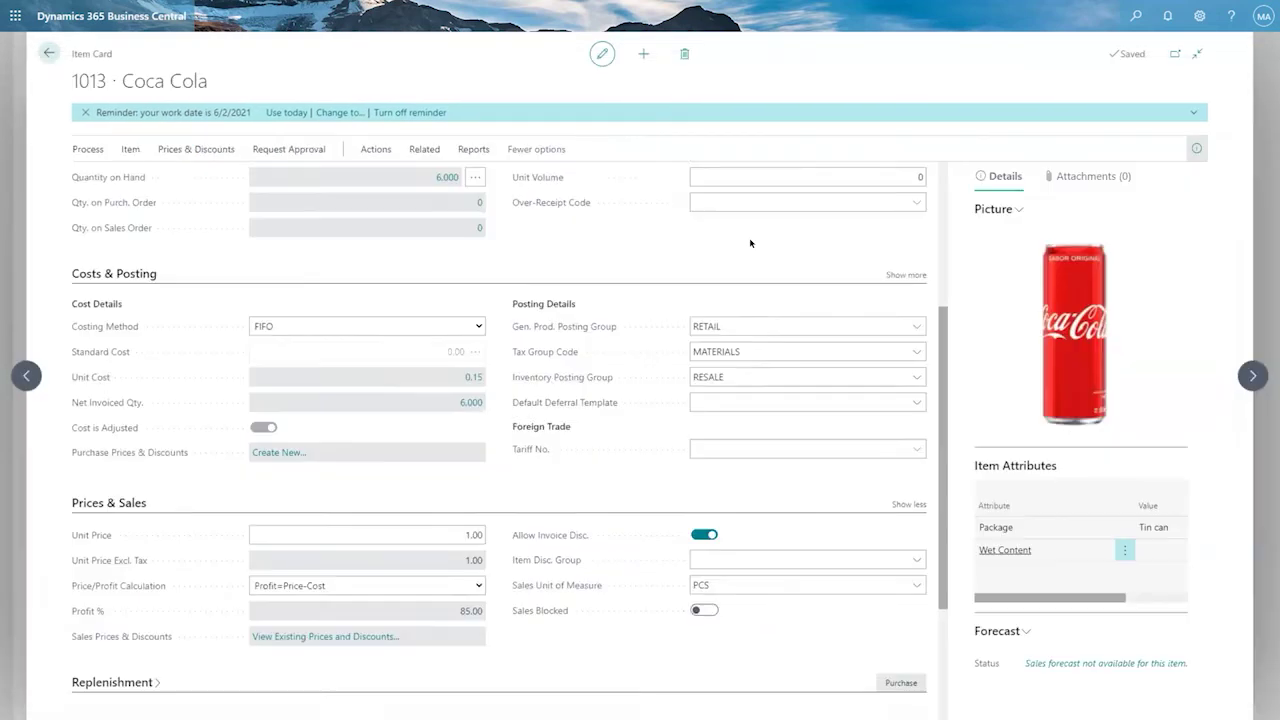
# Check the base unit of measure on the Coca Cola item card
pyautogui.scroll(3, 750, 243)
pyautogui.click(293, 314)
pyautogui.doubleClick(293, 314)
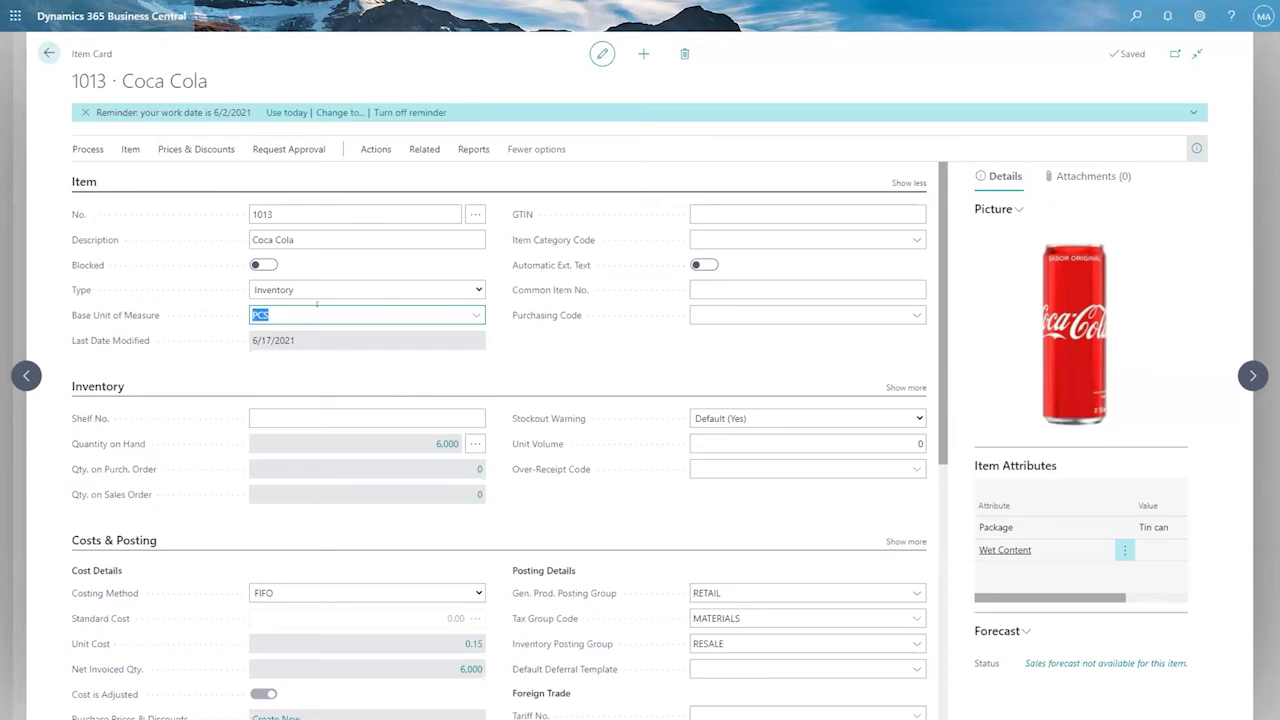
# Search for the physical inventory pages and open Physical Inventory Journals in the enlarged view
pyautogui.click(1134, 15)
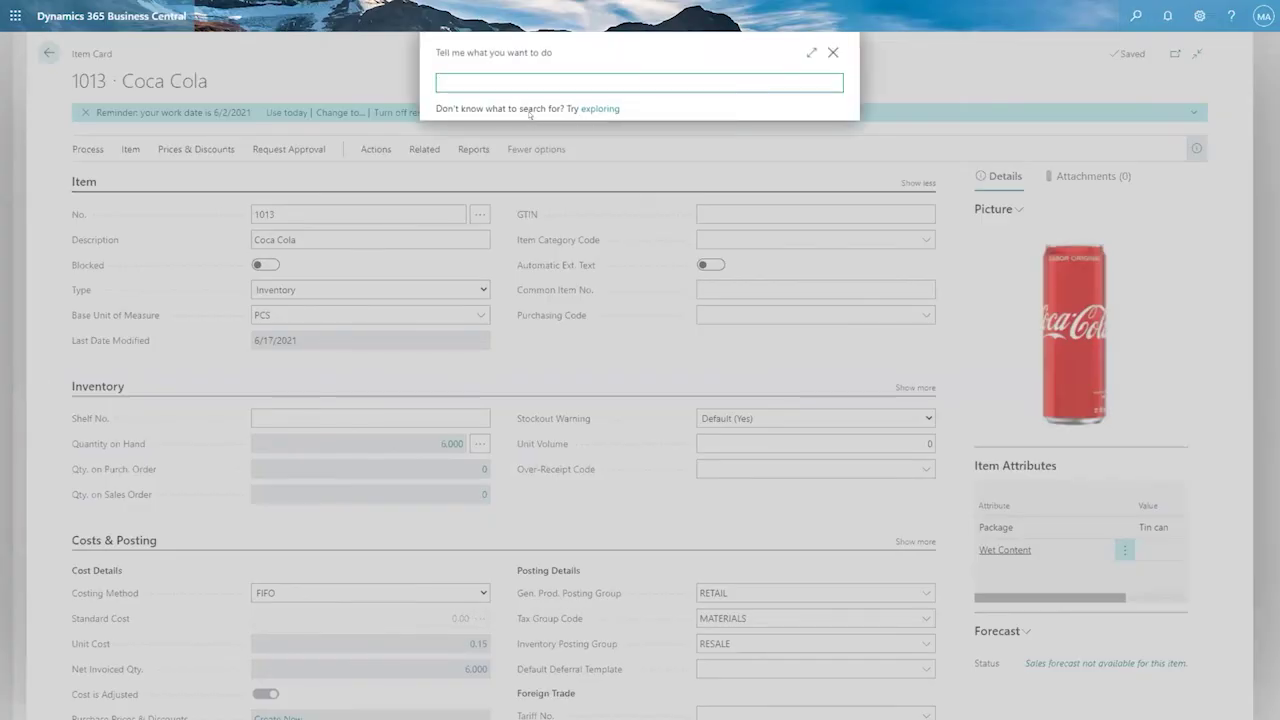
pyautogui.write('pysc')
pyautogui.press('BackSpace')
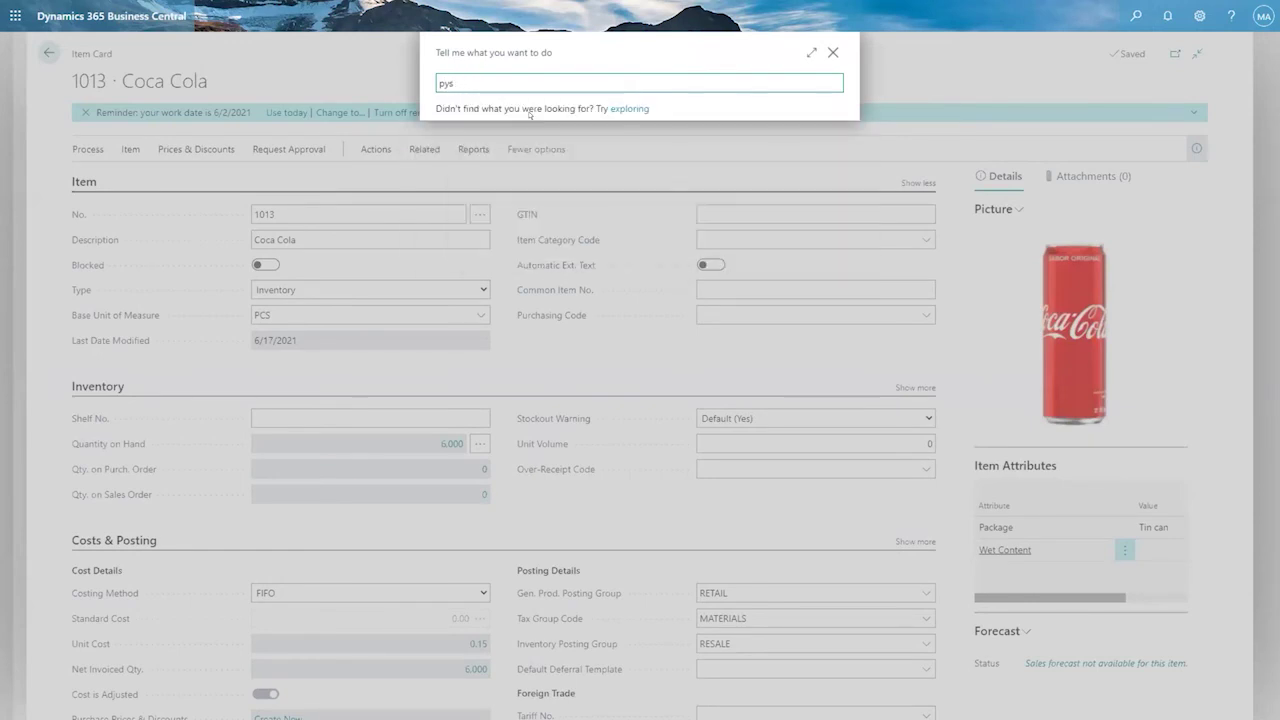
pyautogui.write('ical')
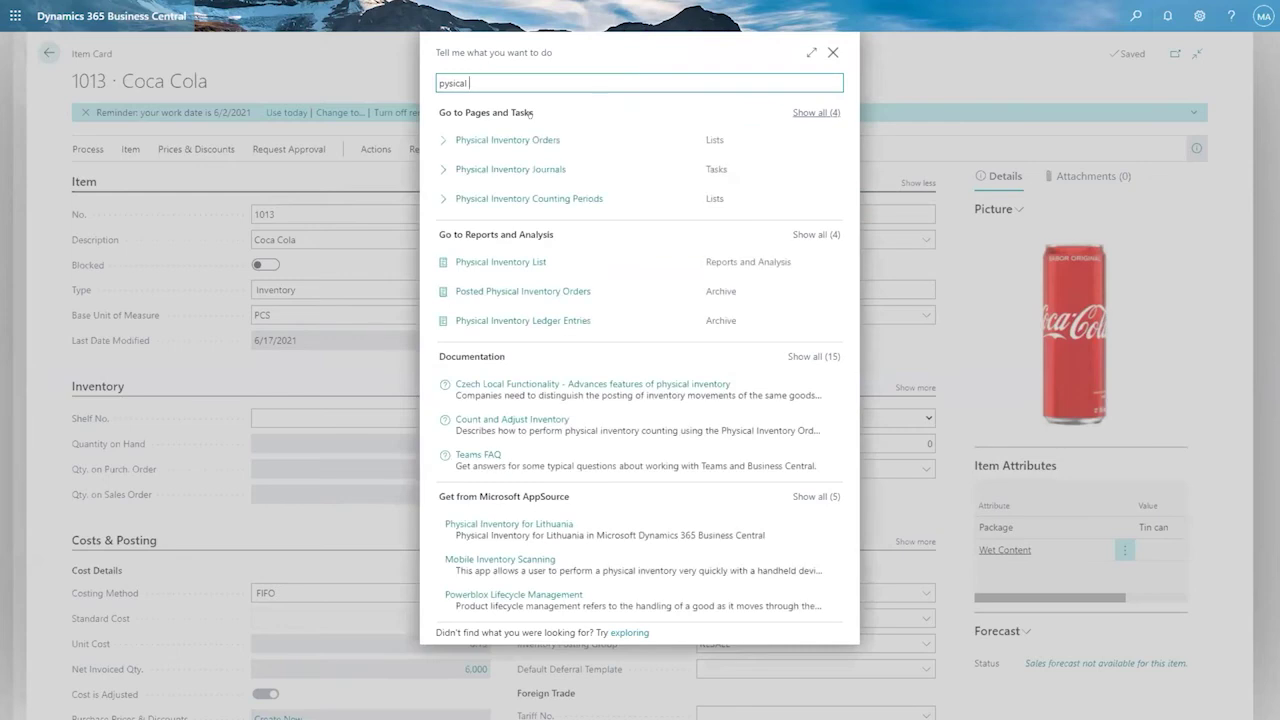
pyautogui.doubleClick(513, 169)
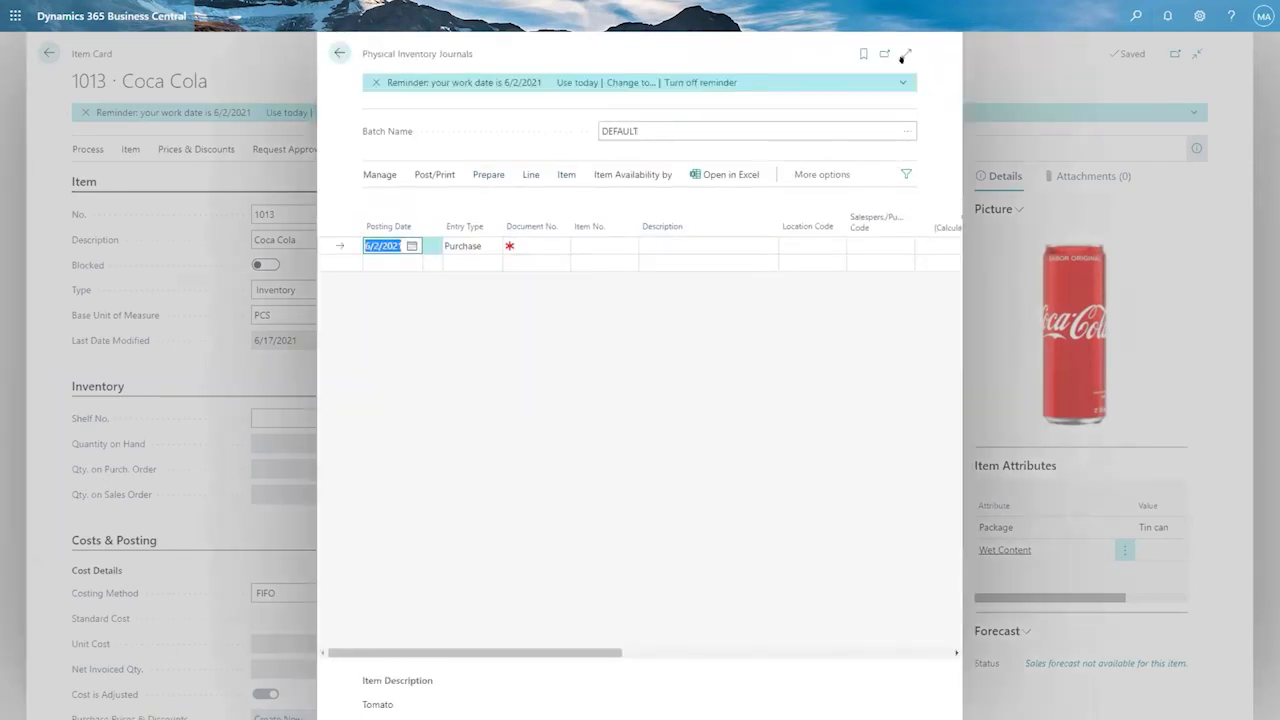
pyautogui.click(905, 55)
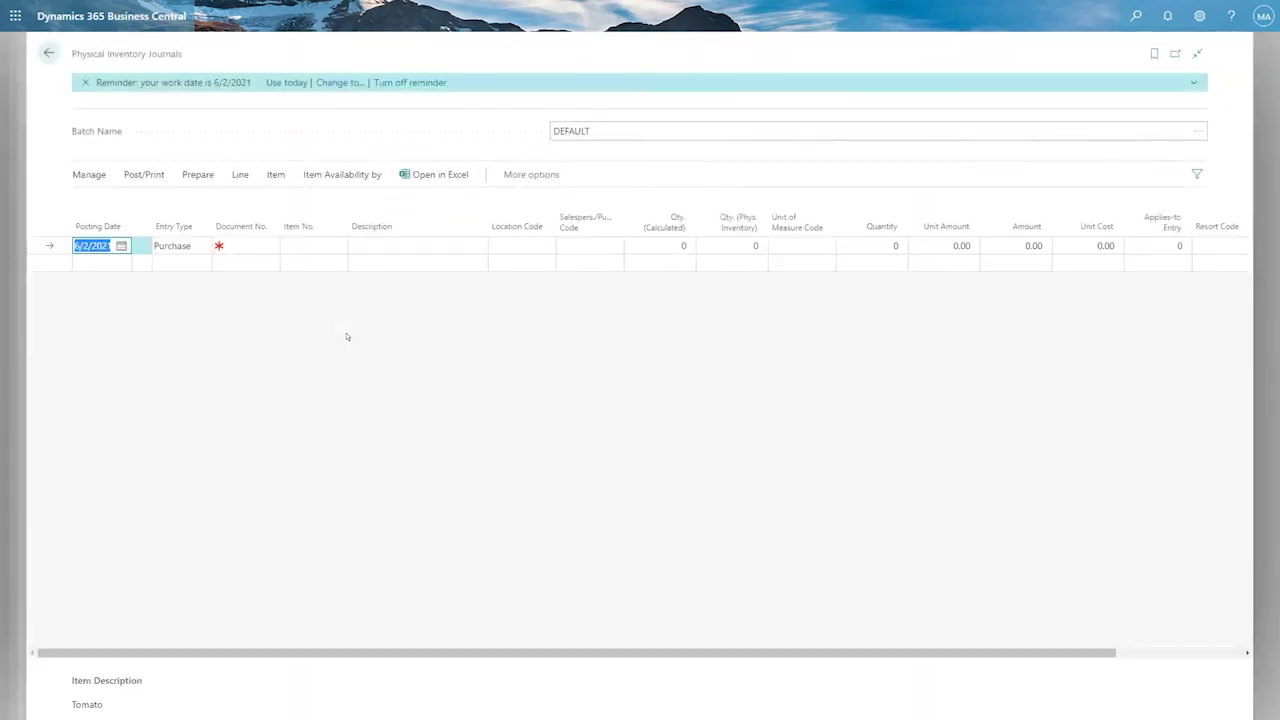
# Start Calculate Inventory for the journal with document number 000010, leaving items not on inventory excluded
pyautogui.click(197, 175)
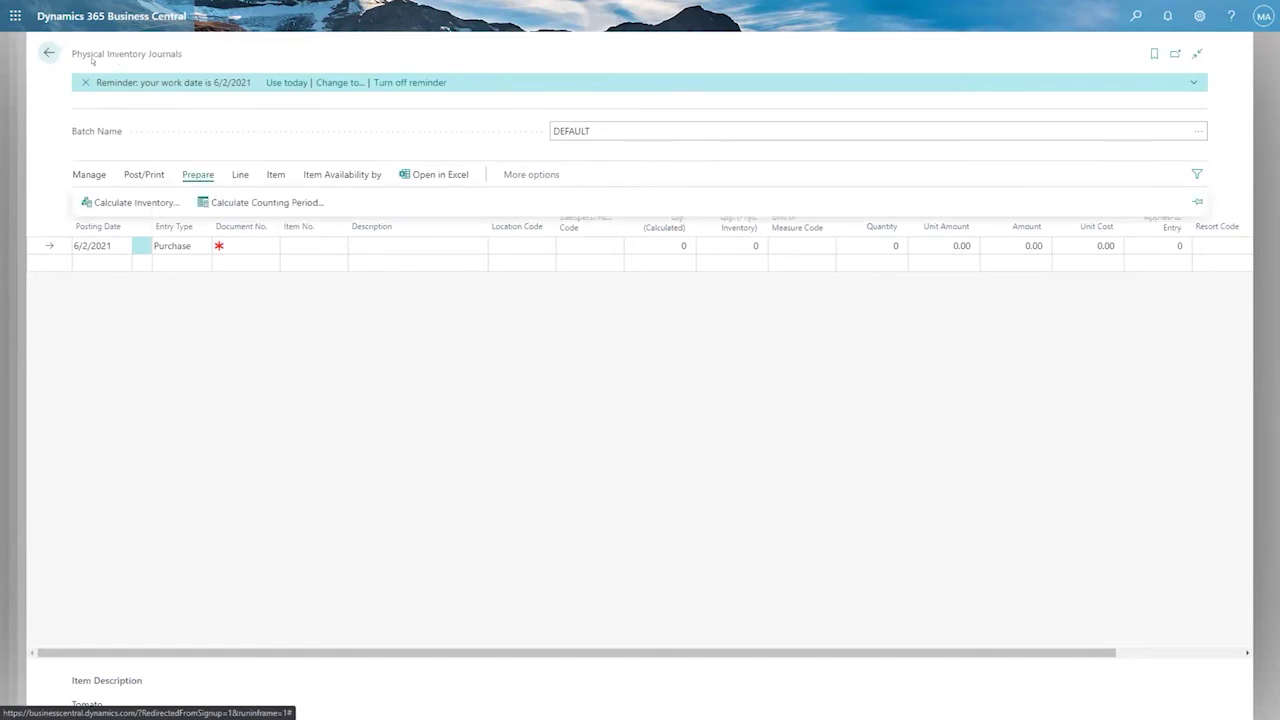
pyautogui.click(104, 201)
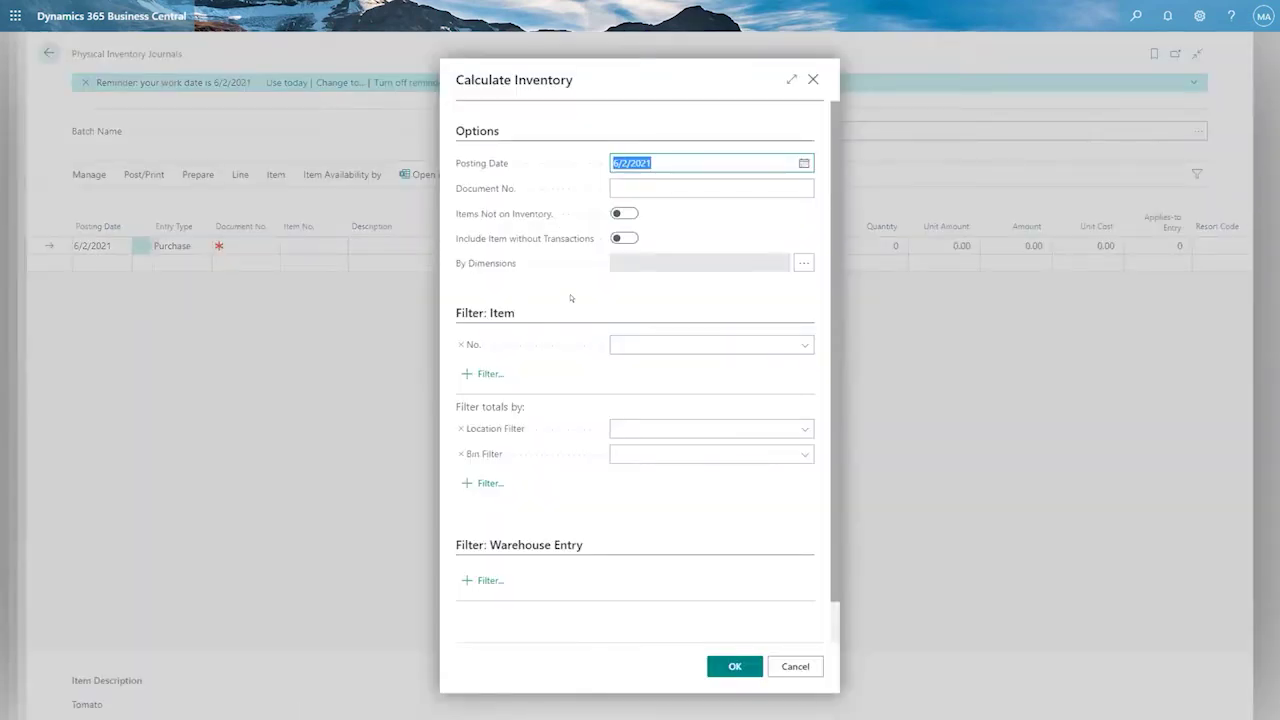
pyautogui.click(636, 188)
pyautogui.write('000010')
pyautogui.press('Tab')
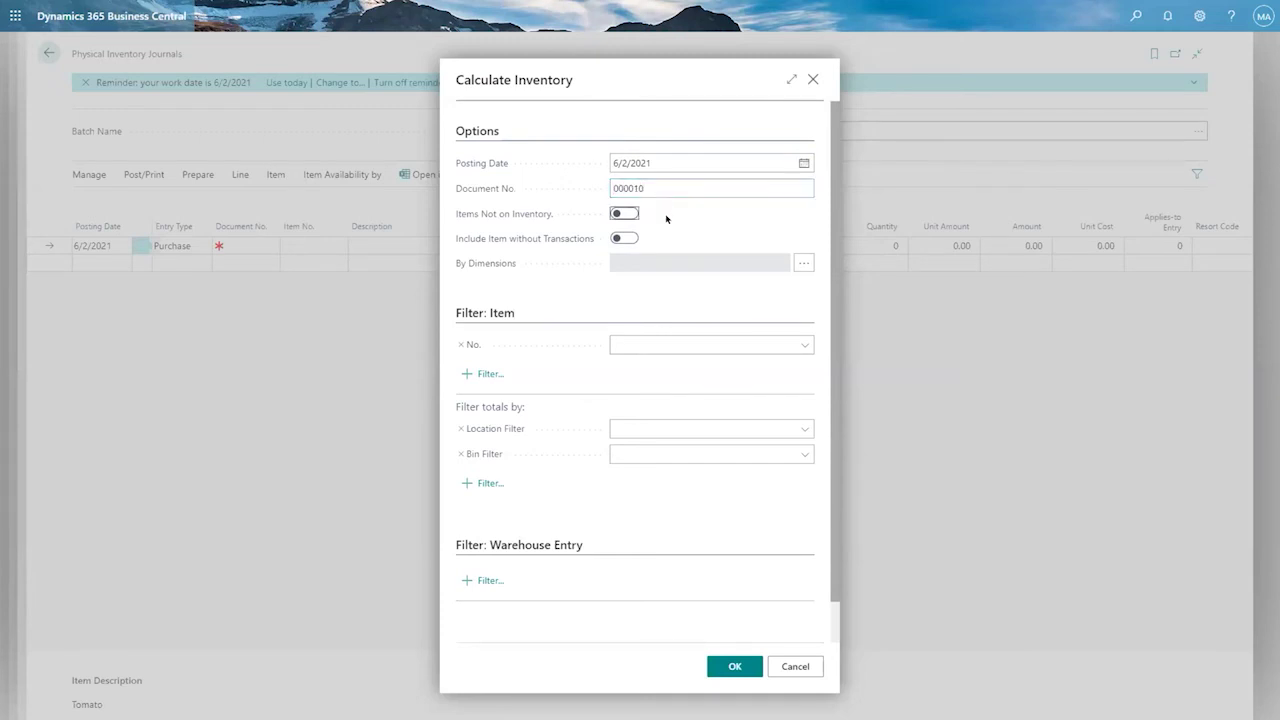
pyautogui.click(632, 214)
pyautogui.click(625, 214)
pyautogui.moveTo(537, 240)
# Filter the inventory calculation by the MAIN location and run it to fill the journal lines
pyautogui.click(801, 428)
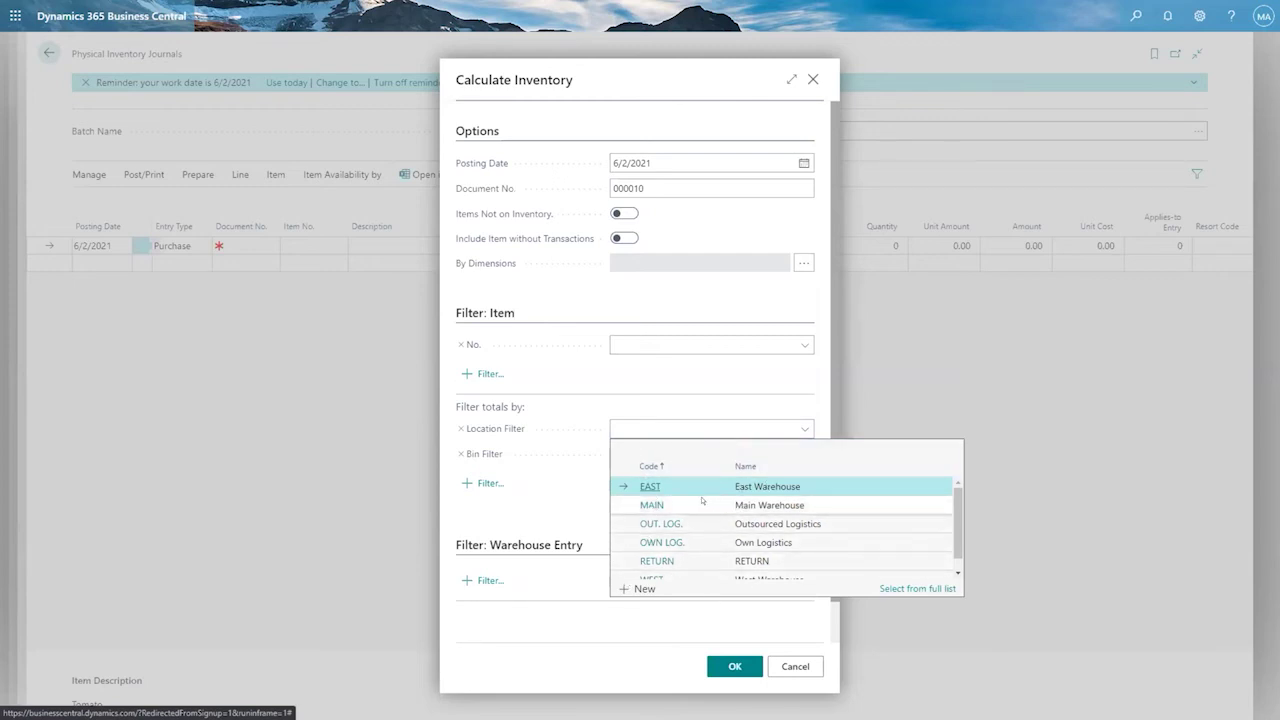
pyautogui.click(707, 505)
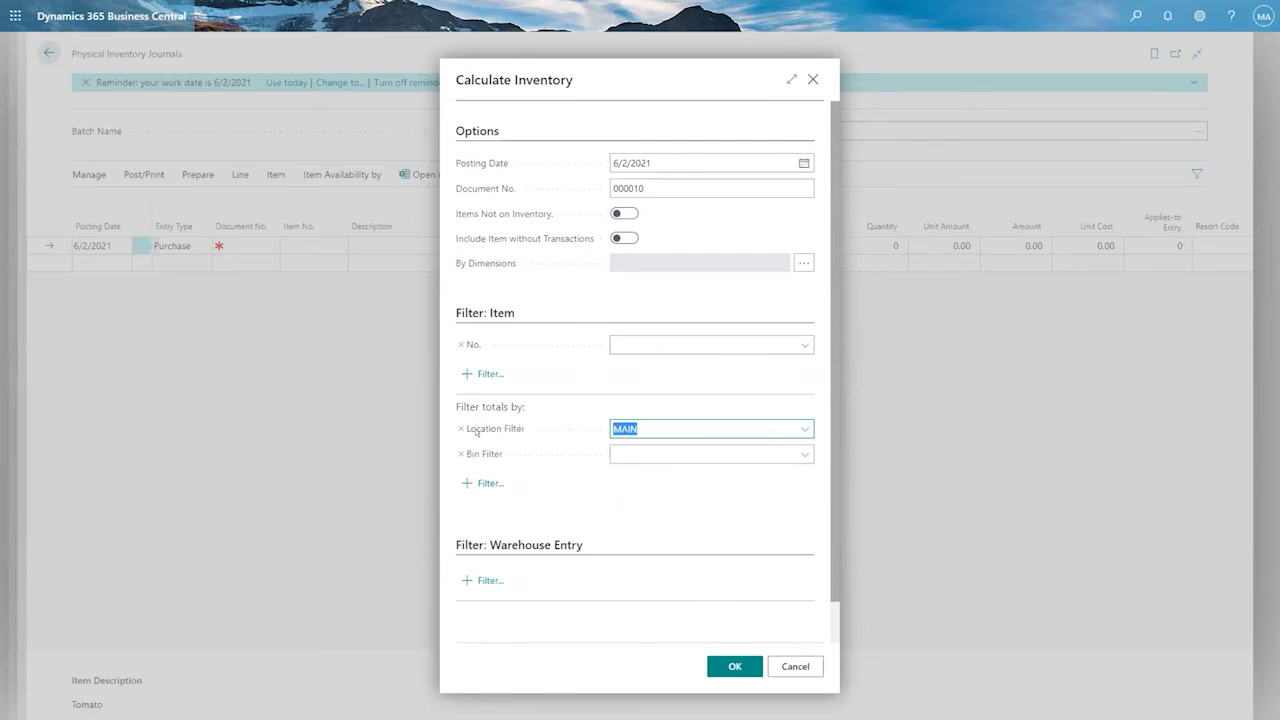
pyautogui.click(538, 70)
pyautogui.moveTo(472, 80); pyautogui.dragTo(488, 80)
pyautogui.click(446, 84)
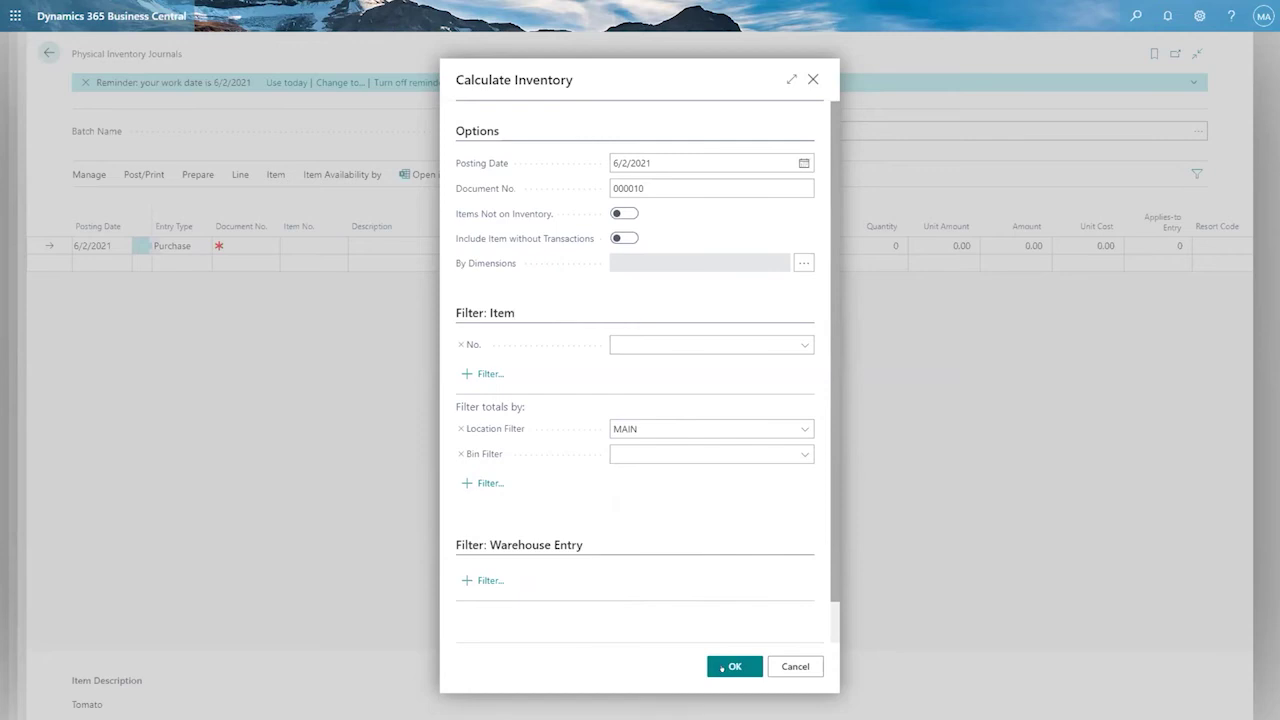
pyautogui.click(724, 666)
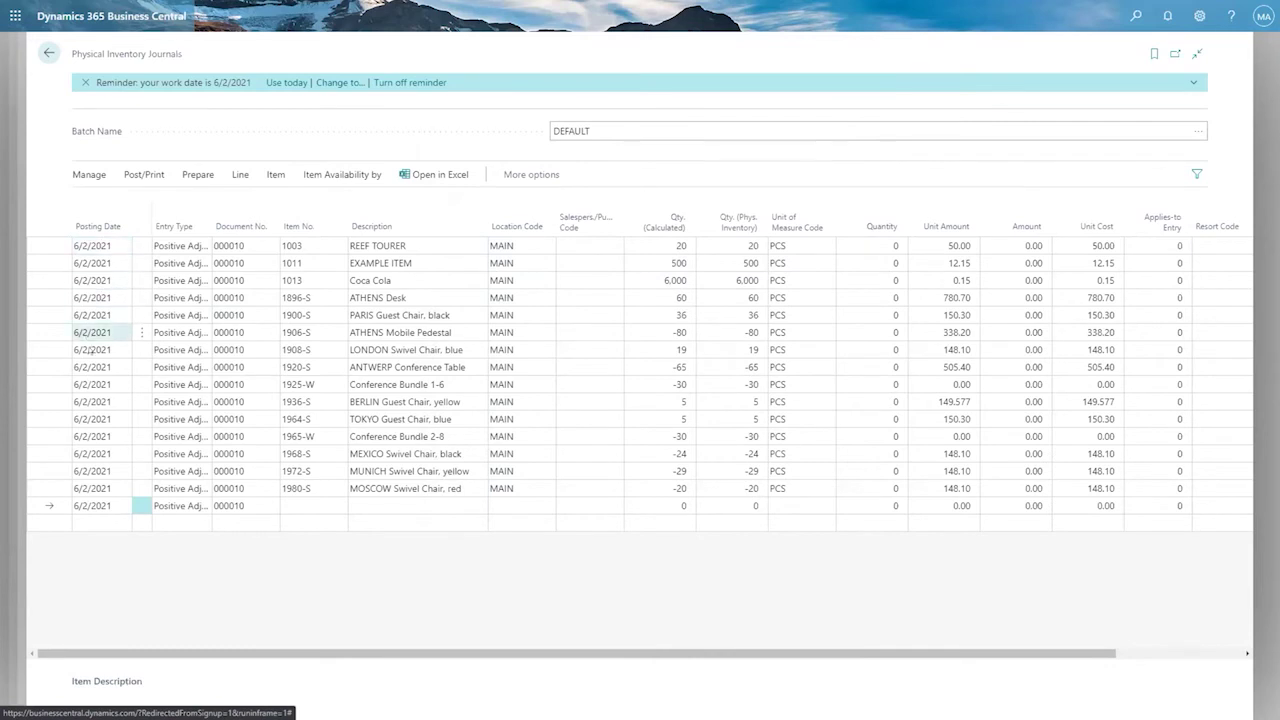
# Review the entry type choices on the REEF TOURER line and the calculated quantity on the Coca Cola line
pyautogui.click(185, 245)
pyautogui.click(198, 245)
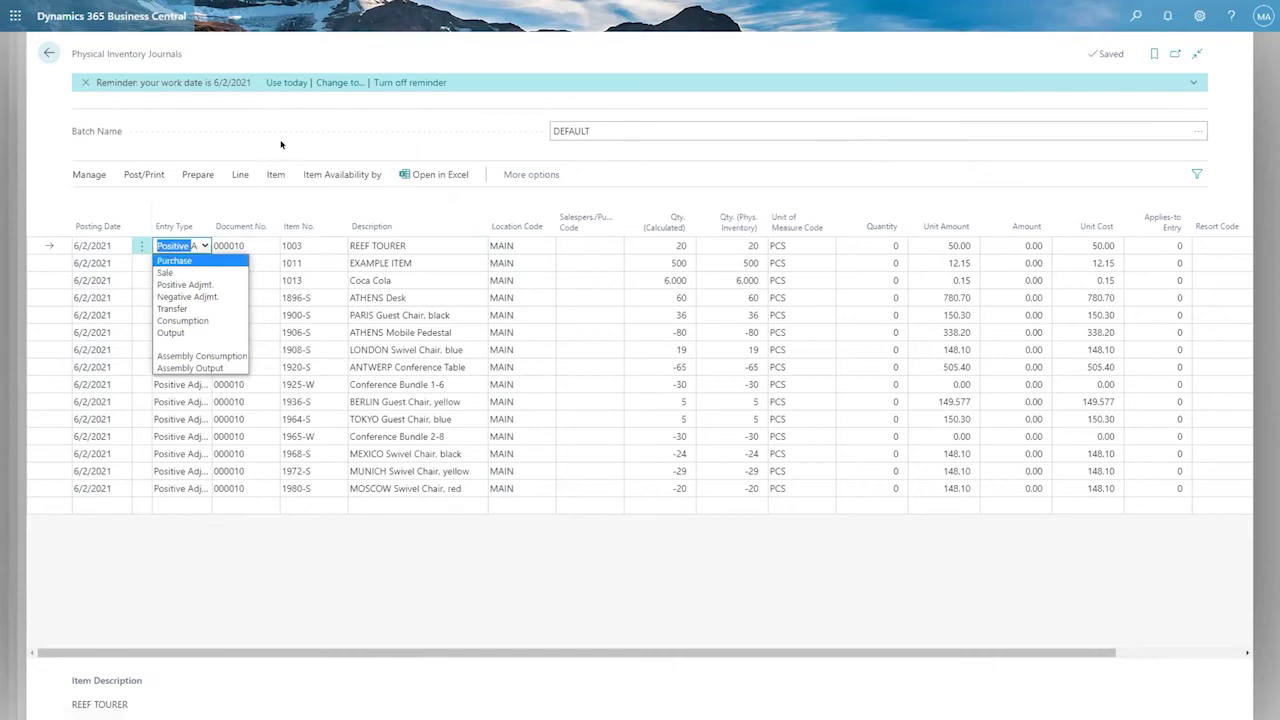
pyautogui.press('Escape')
pyautogui.click(296, 265)
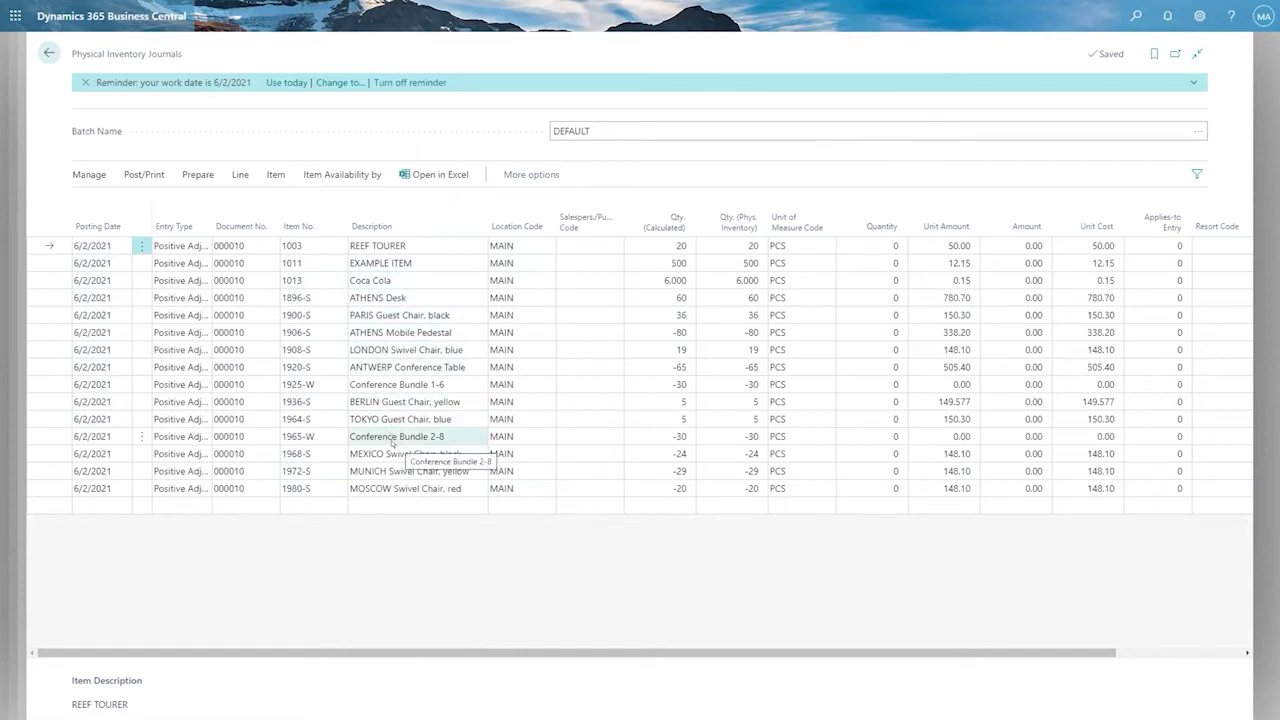
pyautogui.click(666, 283)
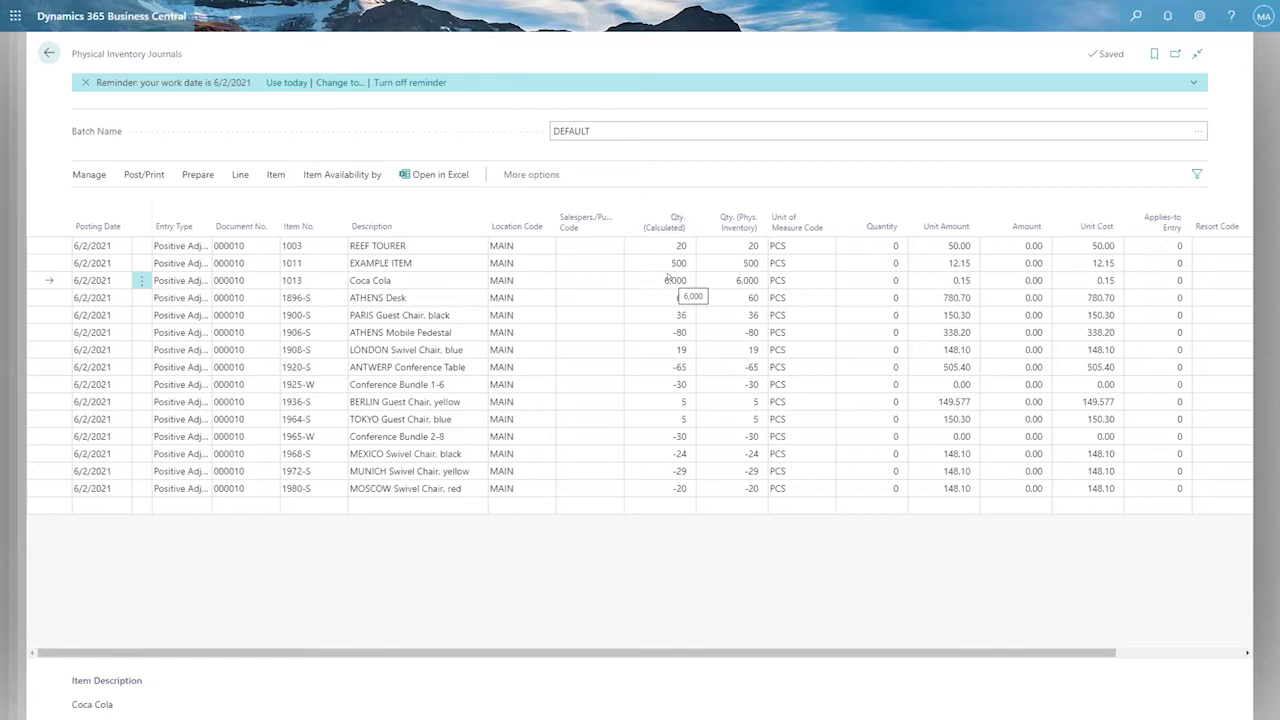
# Generate the Physical Inventory List for printing with Show Qty. (Calculated) and Show Serial/Lot Number turned on
pyautogui.click(154, 176)
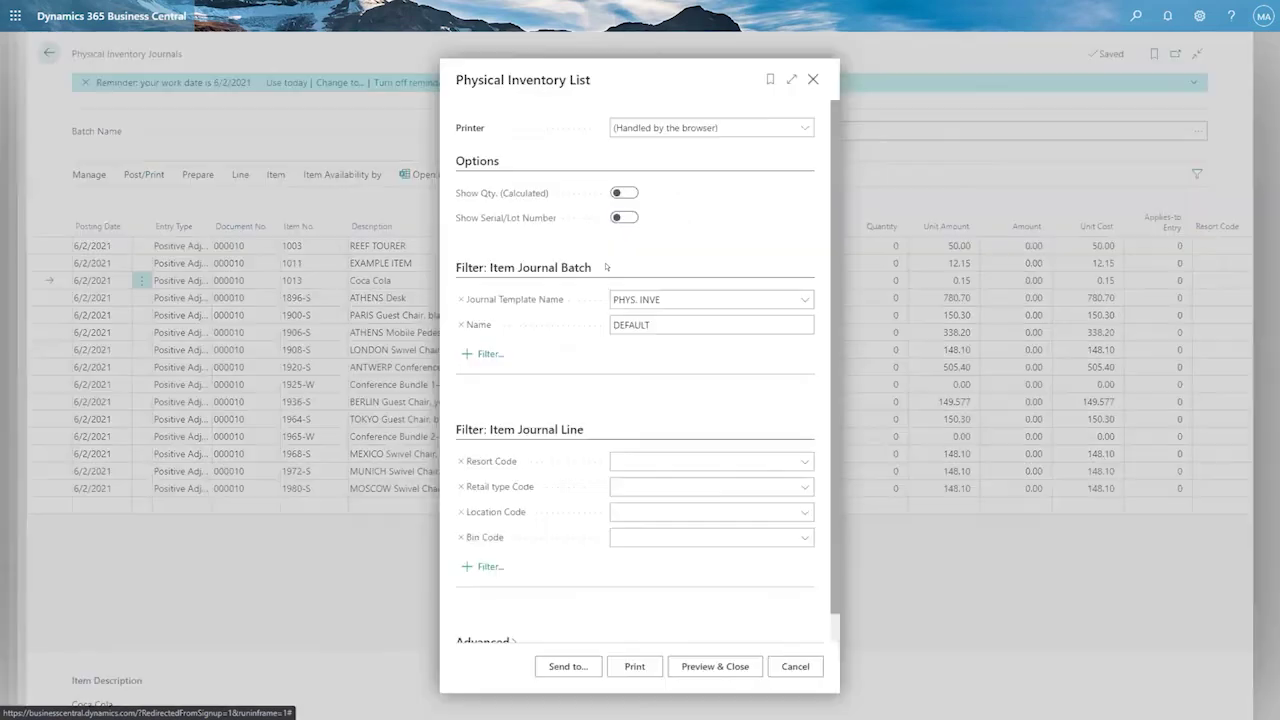
pyautogui.click(625, 216)
pyautogui.click(618, 193)
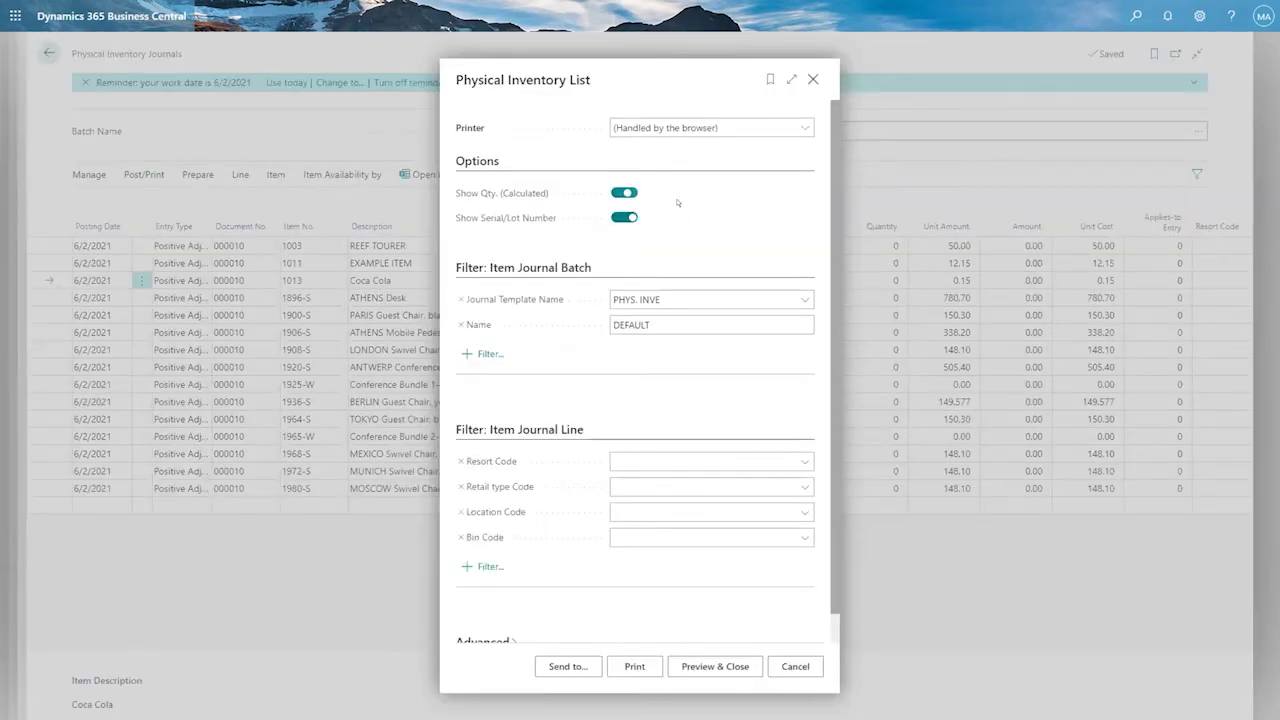
pyautogui.click(628, 662)
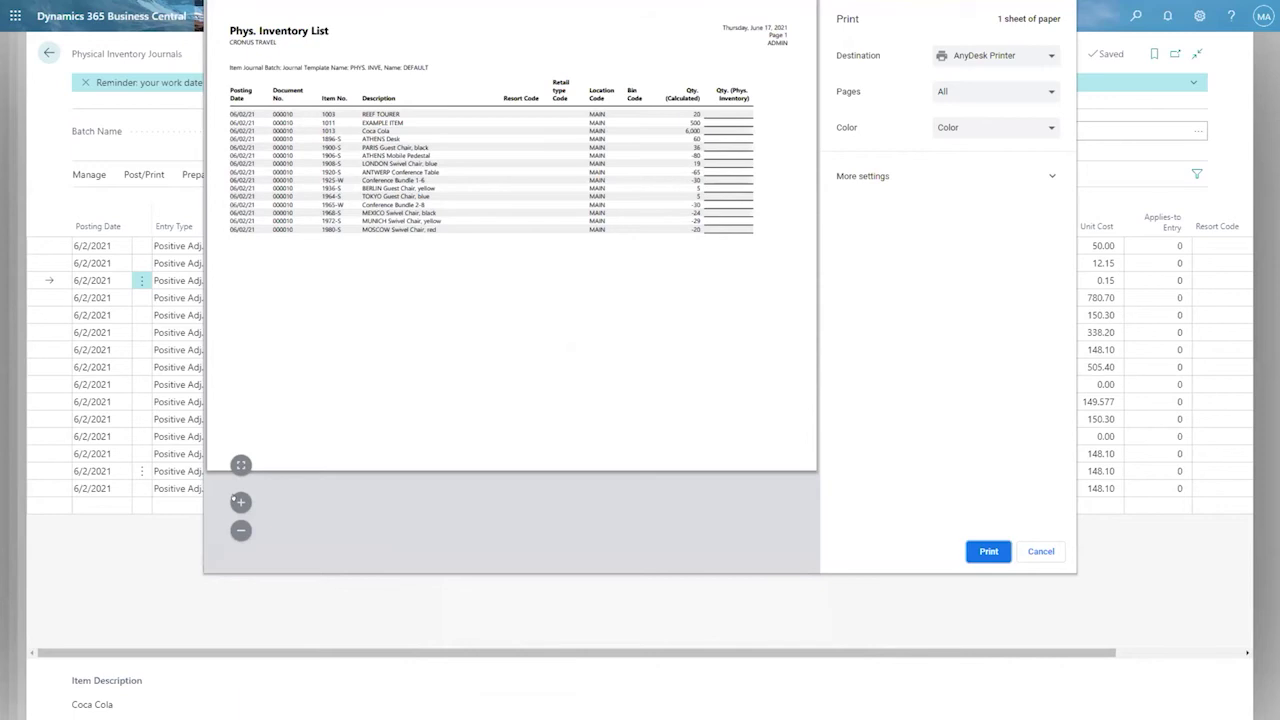
# Examine the item details and quantity columns in the enlarged Phys. Inventory List preview and close it without printing
pyautogui.click(238, 502)
pyautogui.click(238, 502)
pyautogui.click(238, 502)
pyautogui.moveTo(232, 36); pyautogui.dragTo(366, 30)
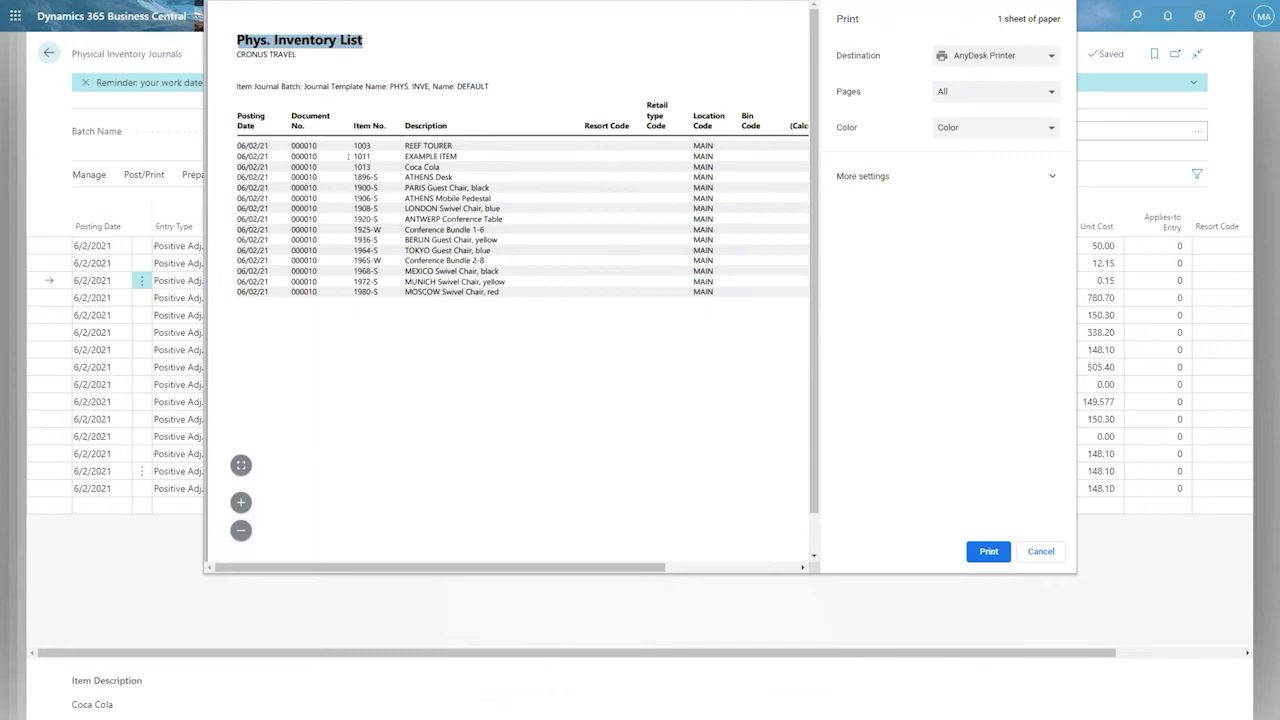
pyautogui.moveTo(337, 572); pyautogui.dragTo(443, 572)
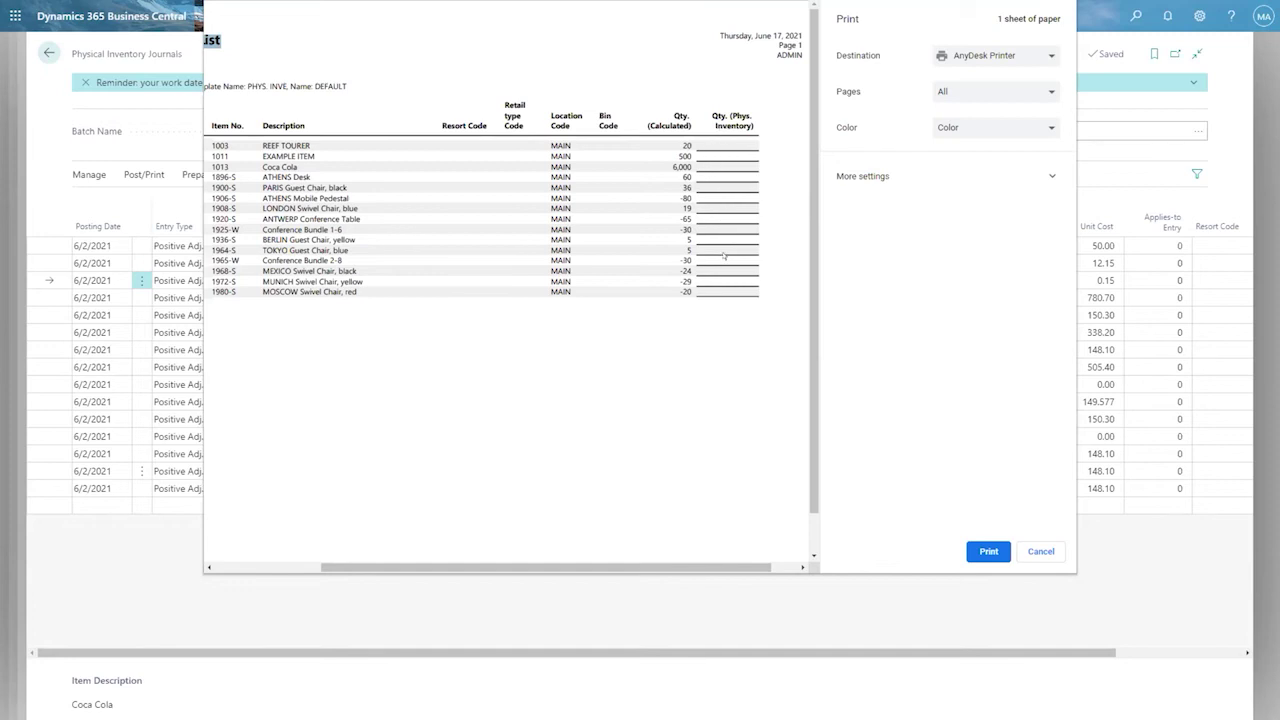
pyautogui.click(1041, 551)
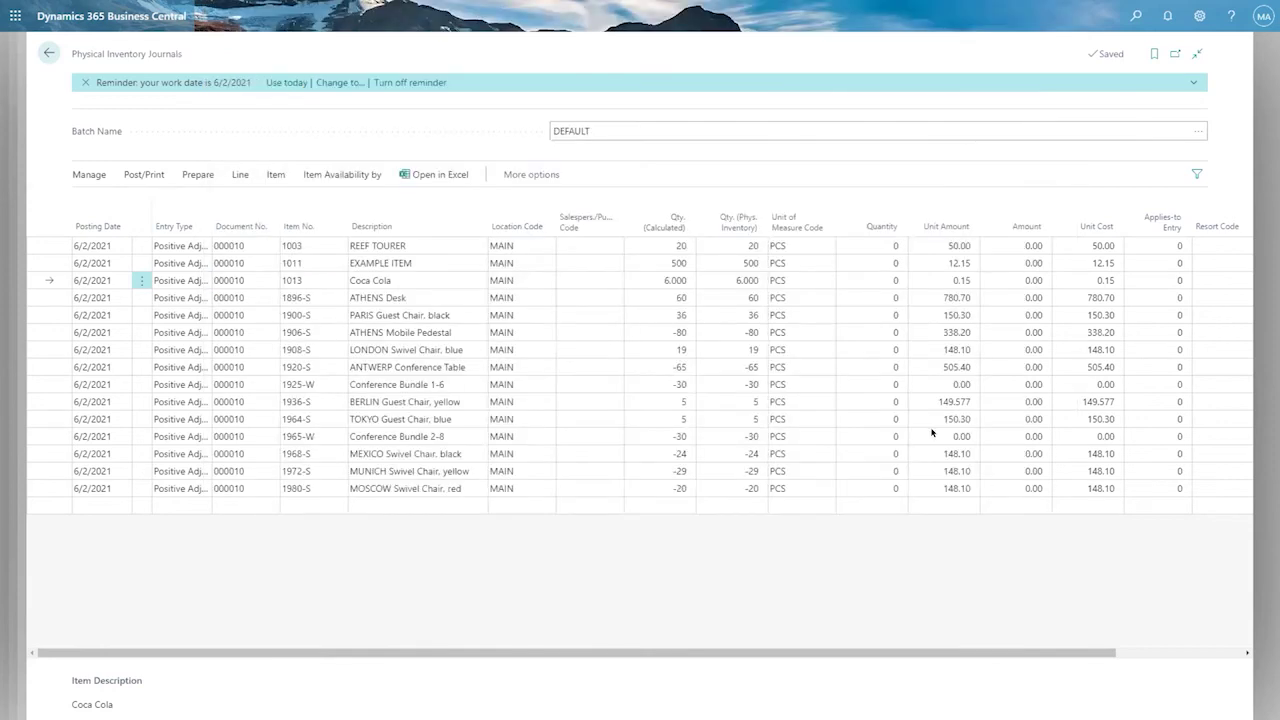
# Set the physical inventory quantity on the Coca Cola line to 5,995
pyautogui.click(731, 245)
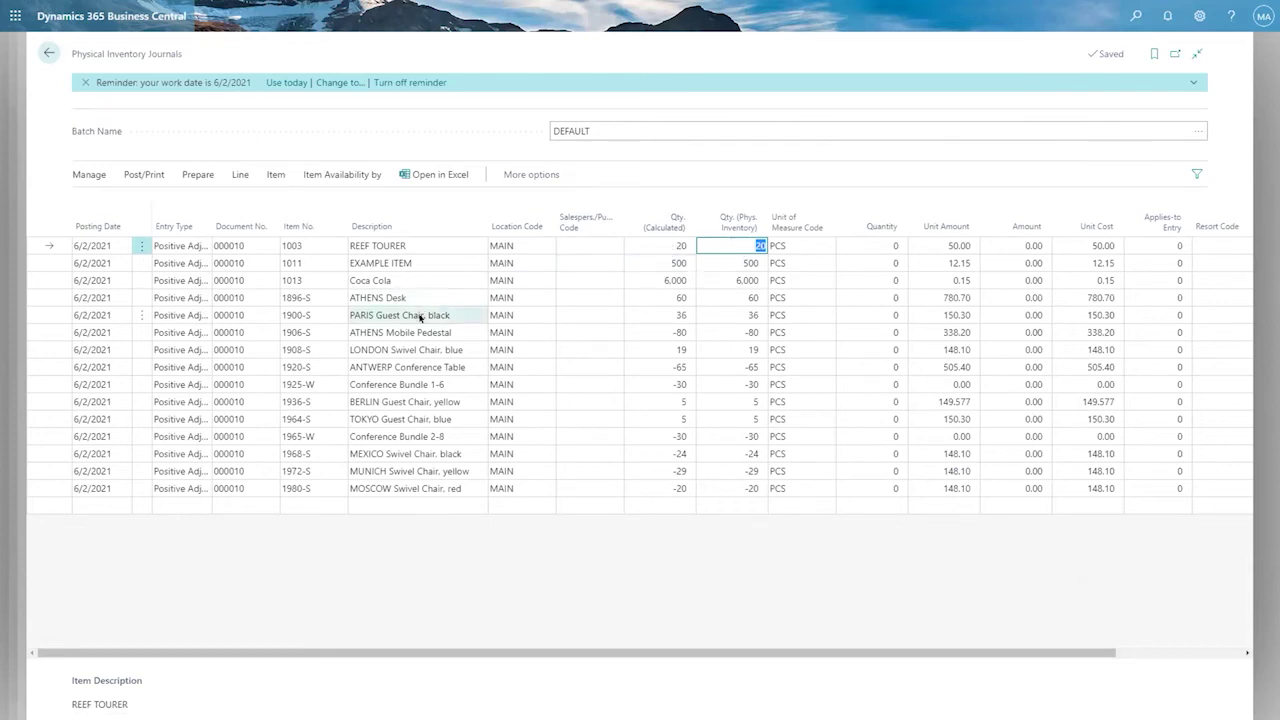
pyautogui.click(713, 281)
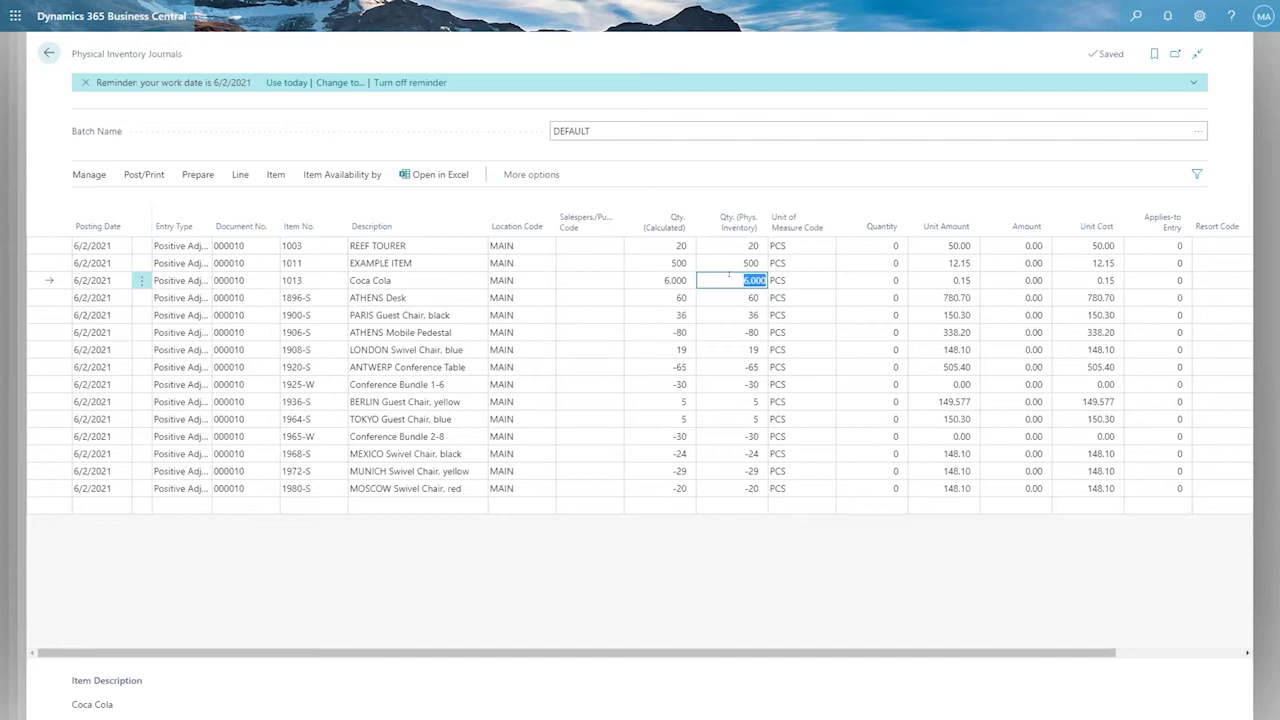
pyautogui.write('5999')
pyautogui.press('BackSpace')
pyautogui.write('5')
pyautogui.press('Tab')
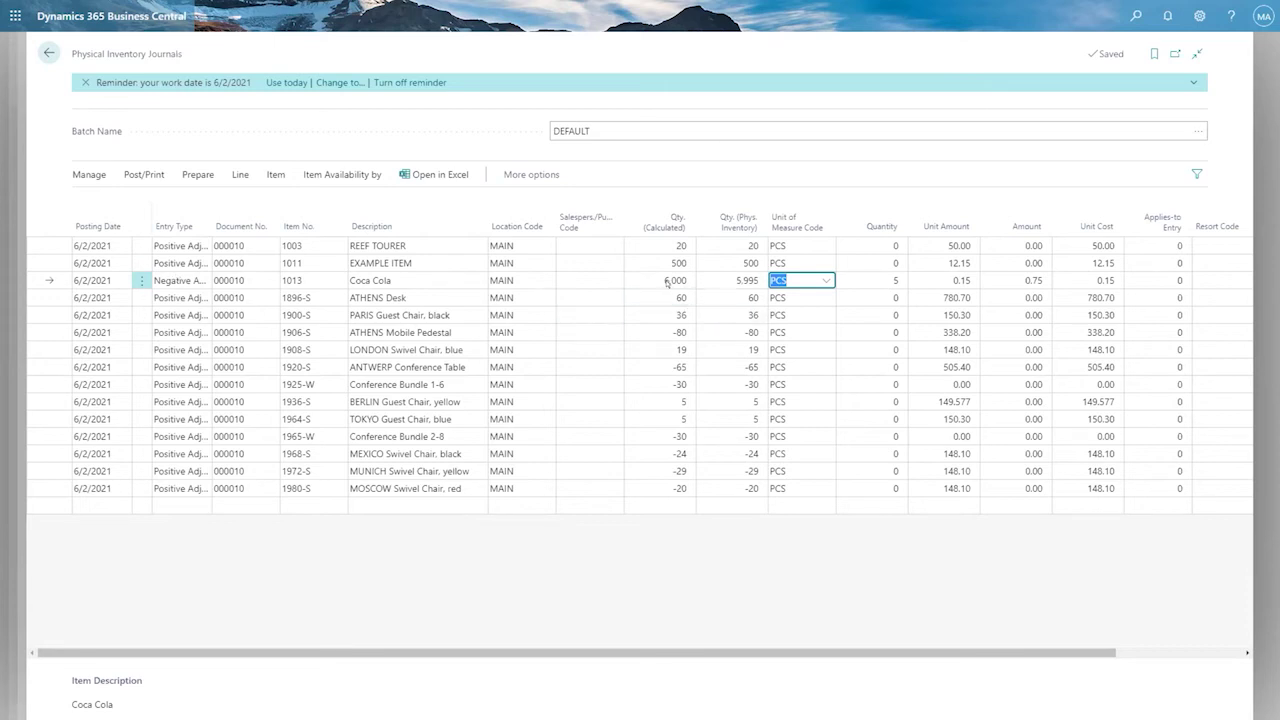
# Try to change the unit of measure on the Coca Cola line to PACK
pyautogui.click(720, 276)
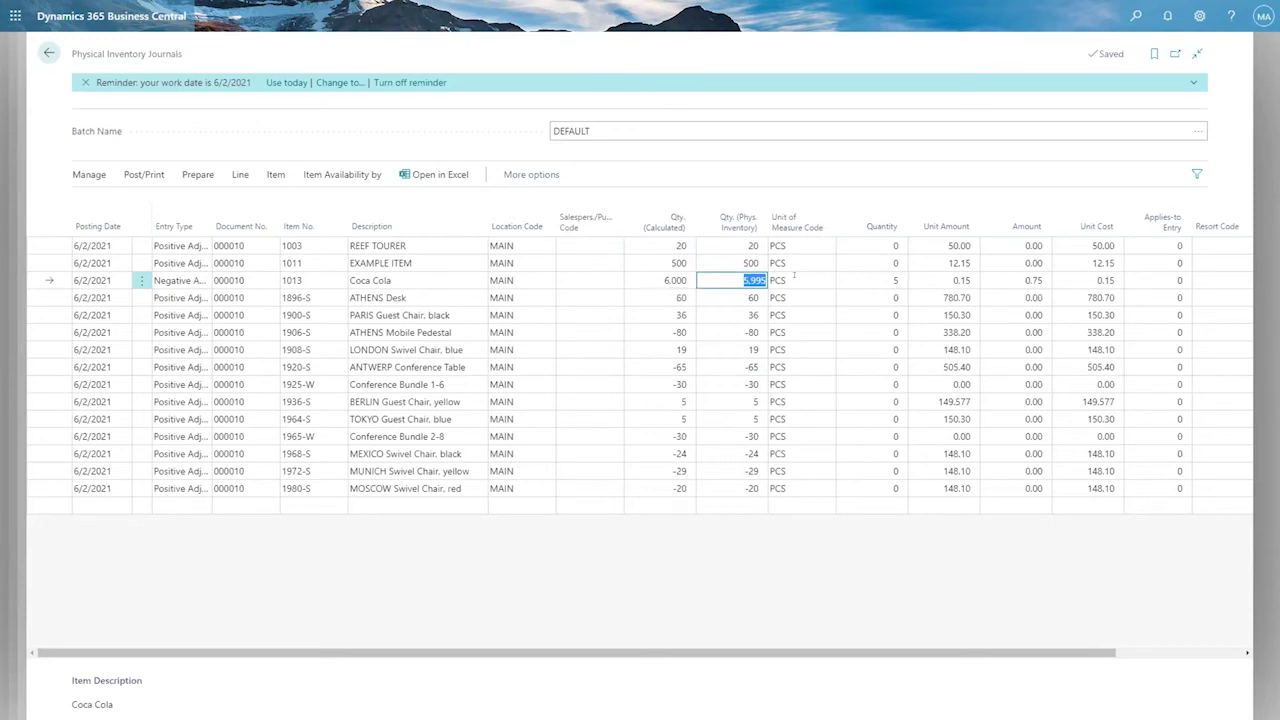
pyautogui.click(818, 284)
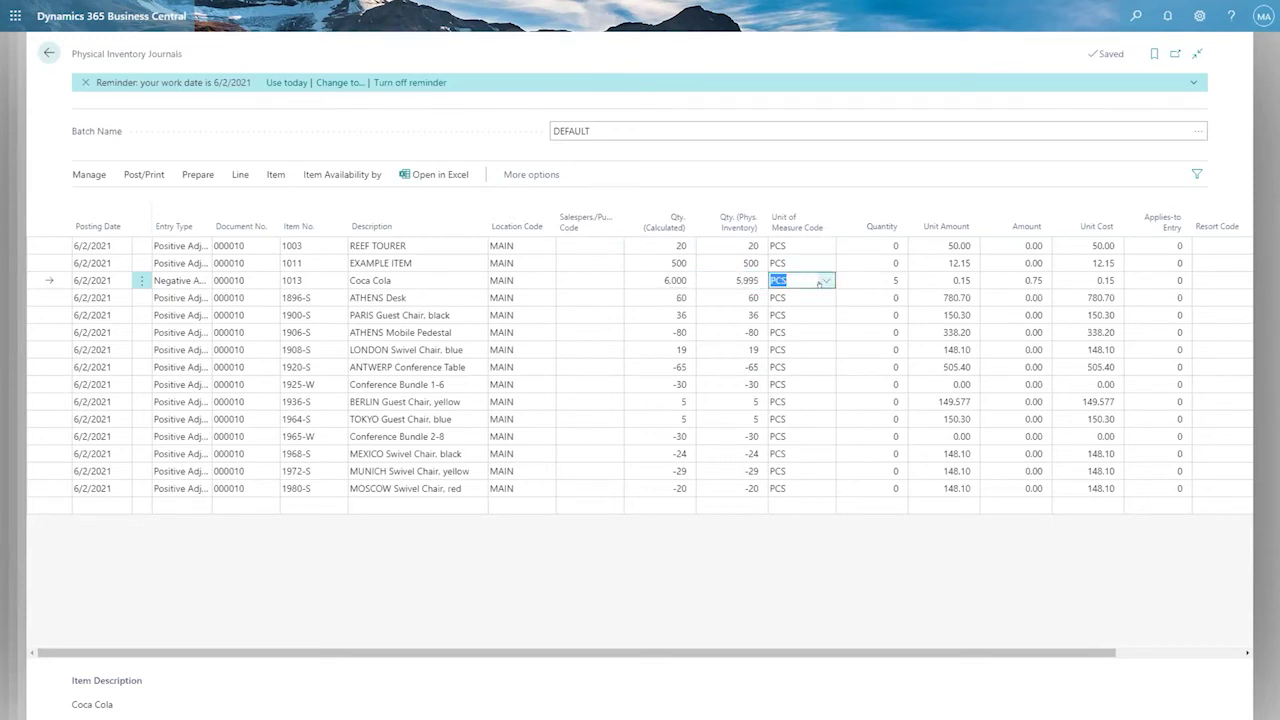
pyautogui.click(822, 282)
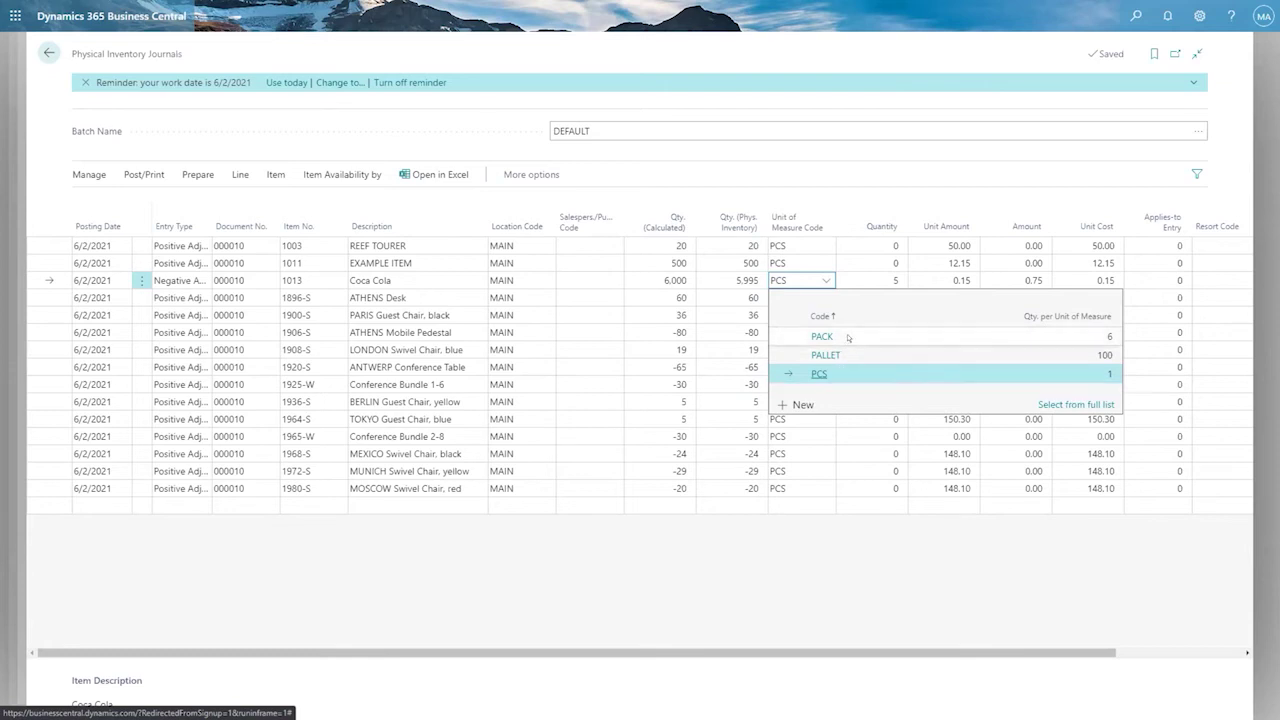
pyautogui.click(848, 337)
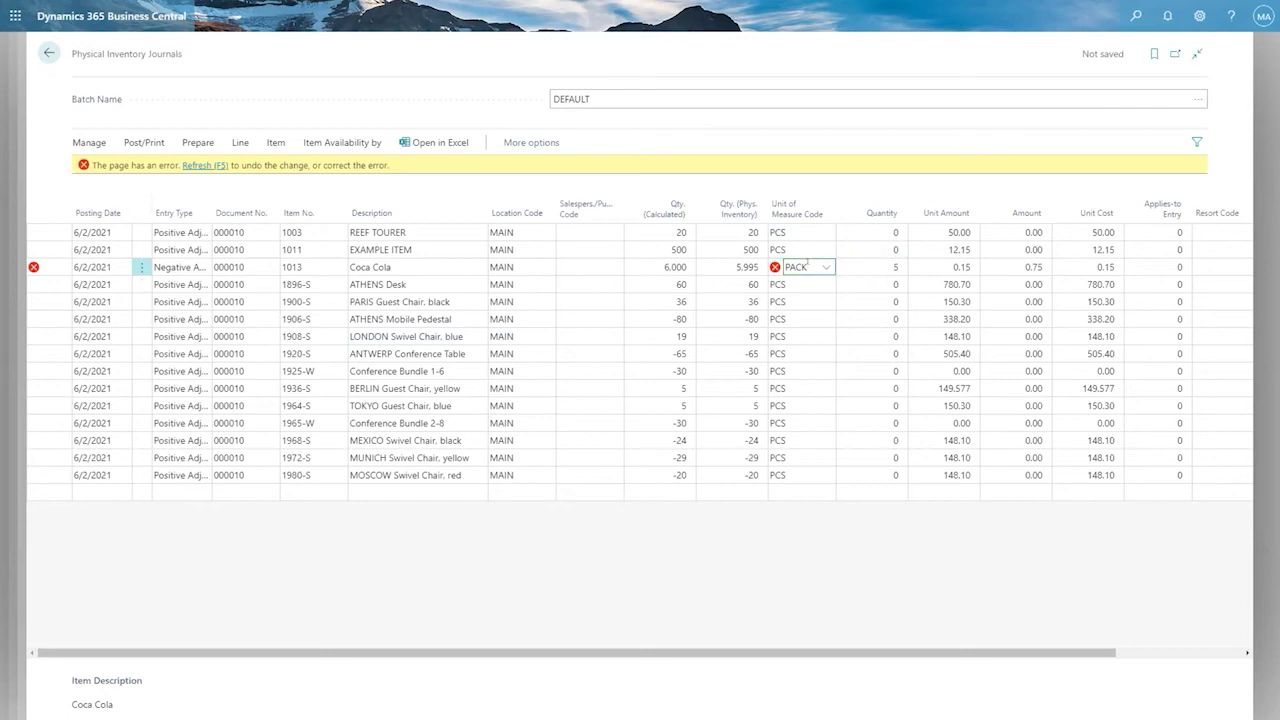
# Clear the Coca Cola line's unit of measure code and refresh the page to undo the change
pyautogui.press('BackSpace')
pyautogui.press('BackSpace')
pyautogui.press('BackSpace')
pyautogui.press('BackSpace')
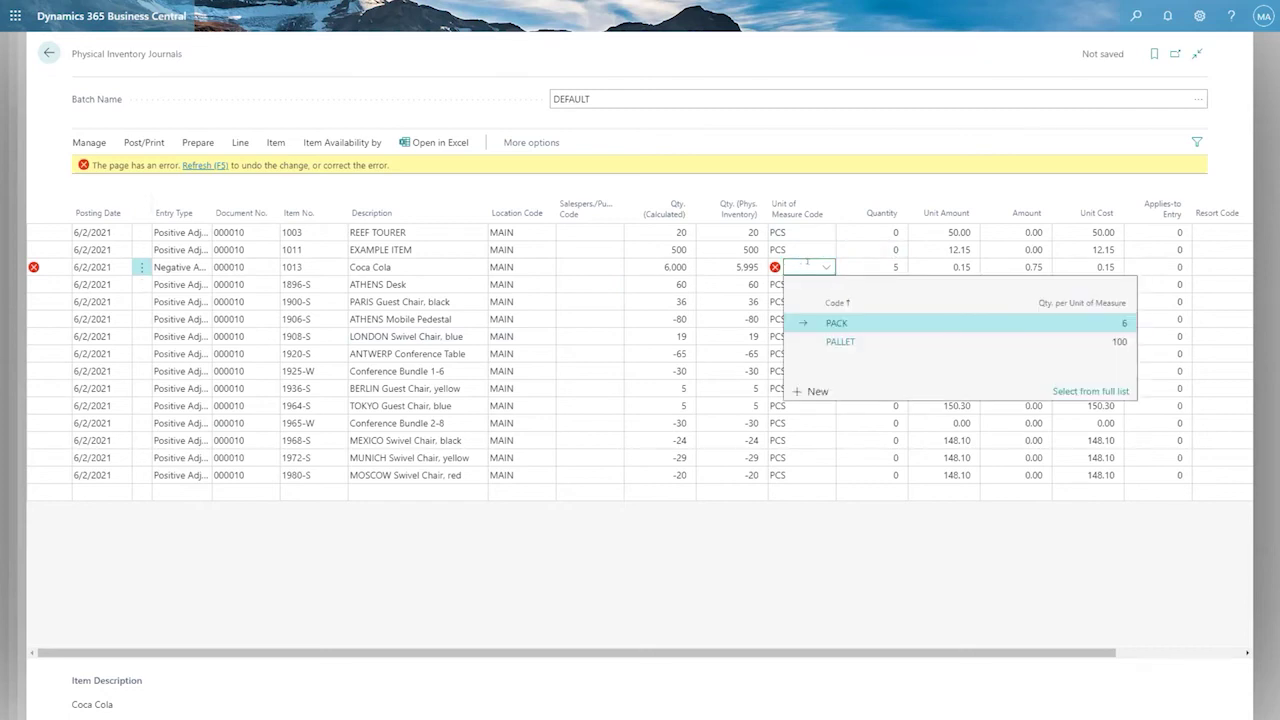
pyautogui.press('Tab')
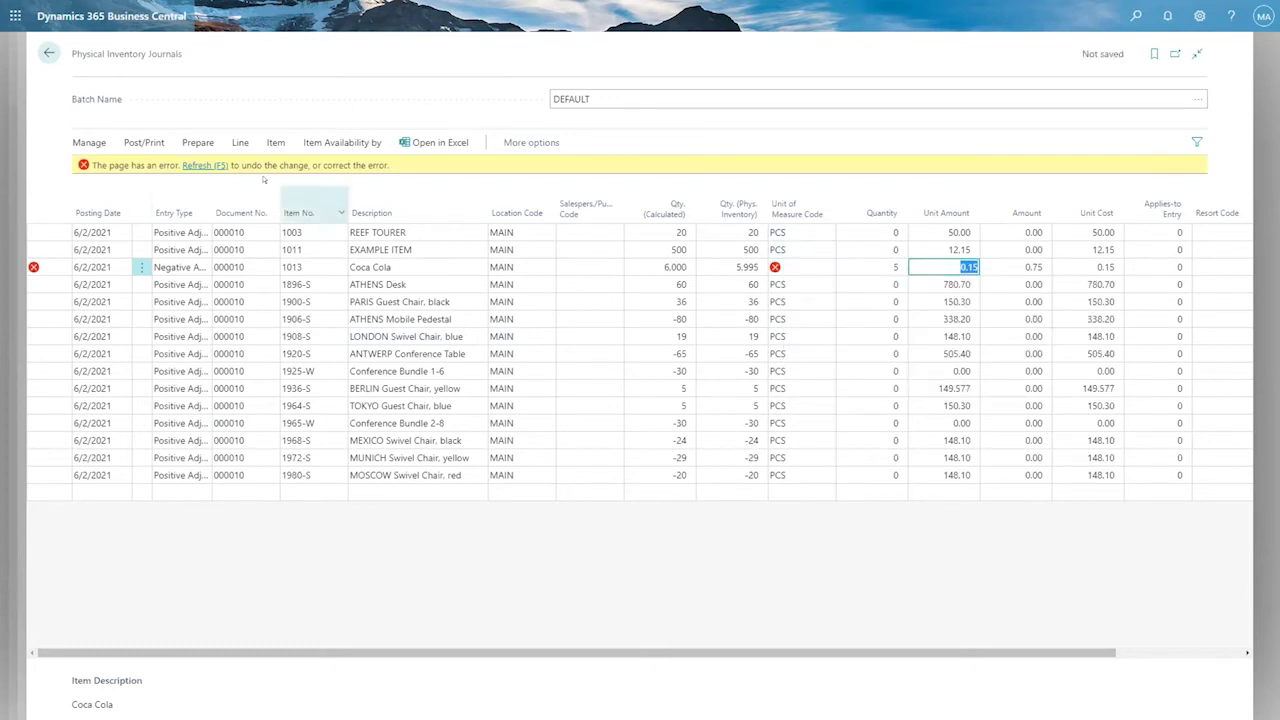
pyautogui.click(207, 165)
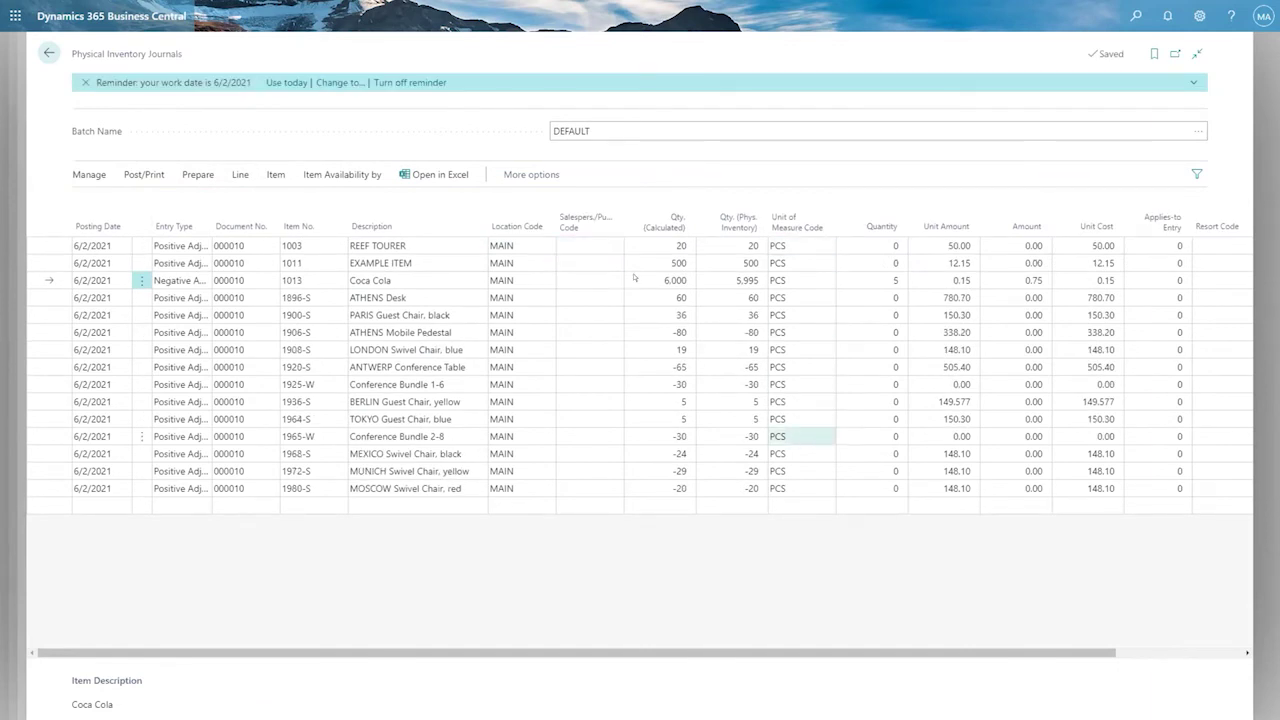
# Review the posting options of the physical inventory journal and return to the Coca Cola item card
pyautogui.moveTo(172, 53); pyautogui.dragTo(69, 47)
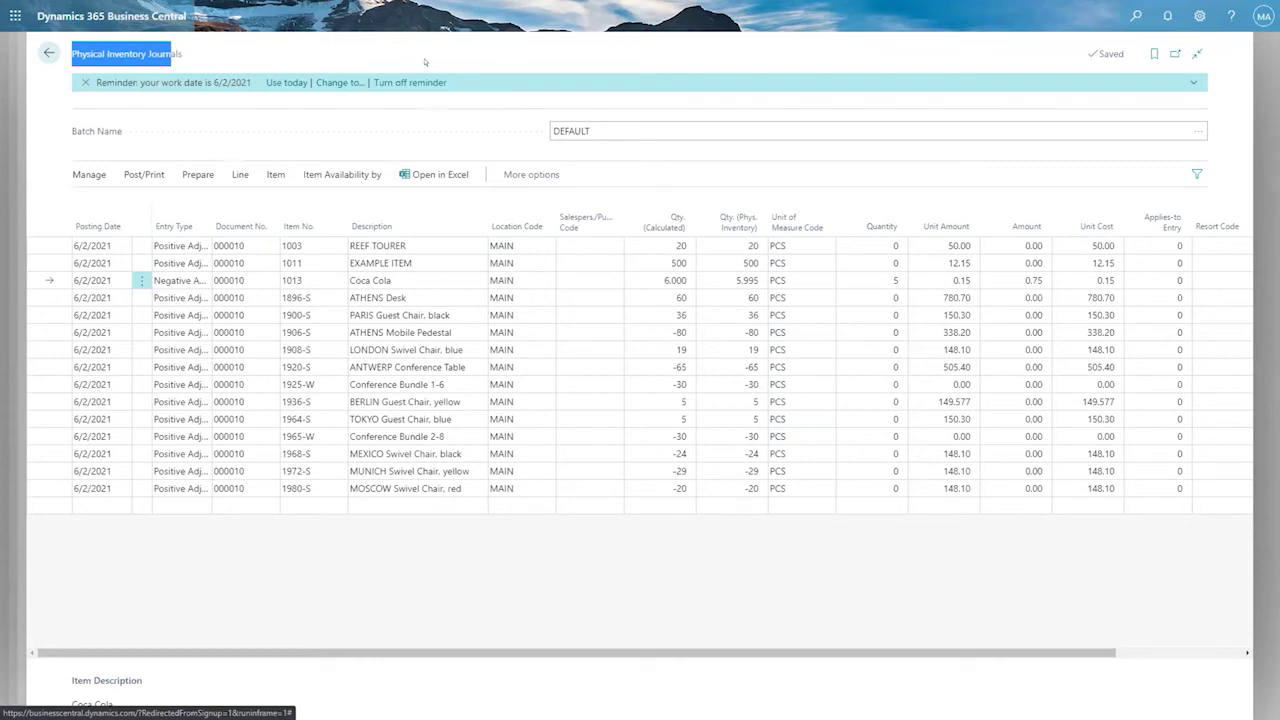
pyautogui.click(144, 174)
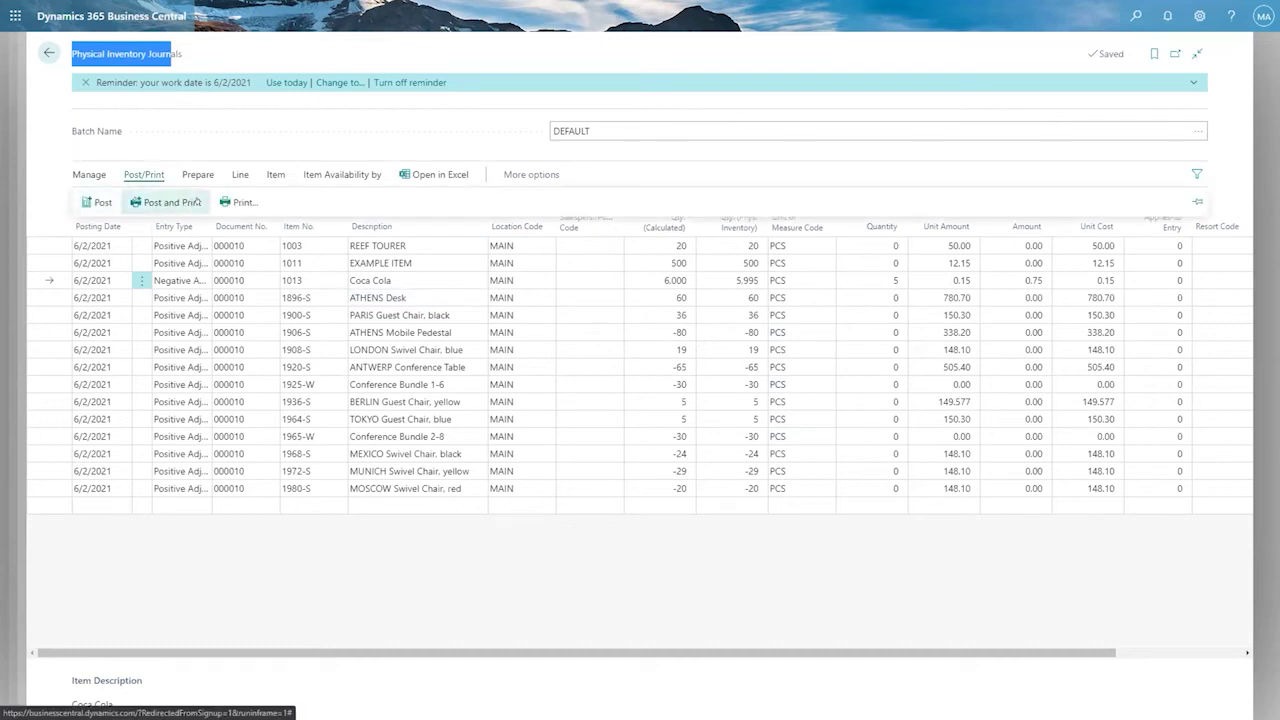
pyautogui.click(45, 52)
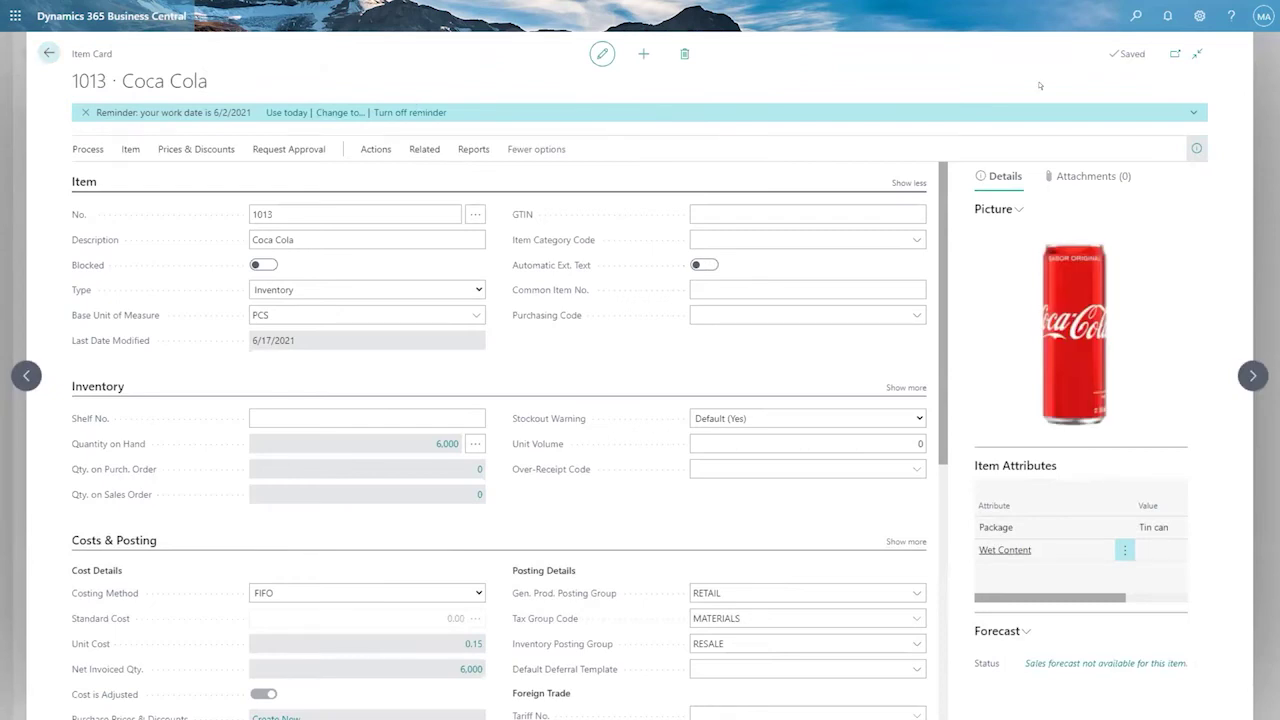
# Search for the reclassification pages and open Item Reclassification Journals in the enlarged view
pyautogui.click(1137, 16)
pyautogui.write('reclasifi')
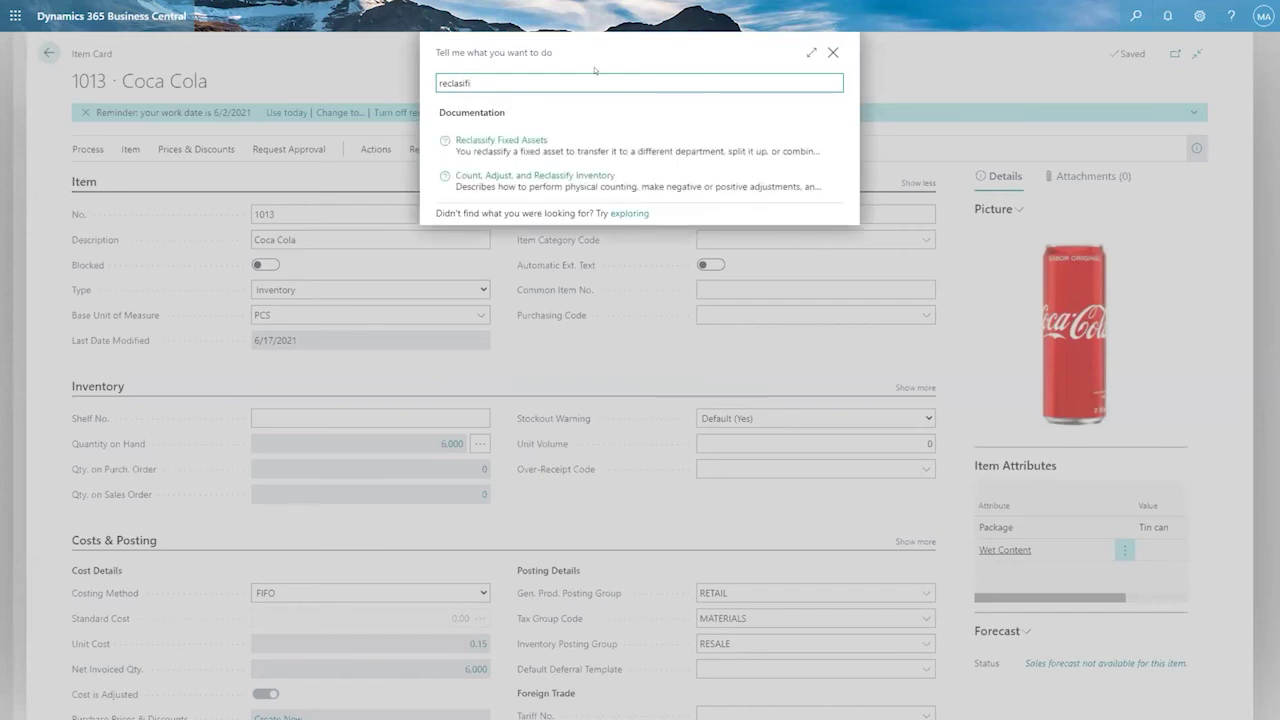
pyautogui.press('BackSpace')
pyautogui.press('BackSpace')
pyautogui.press('BackSpace')
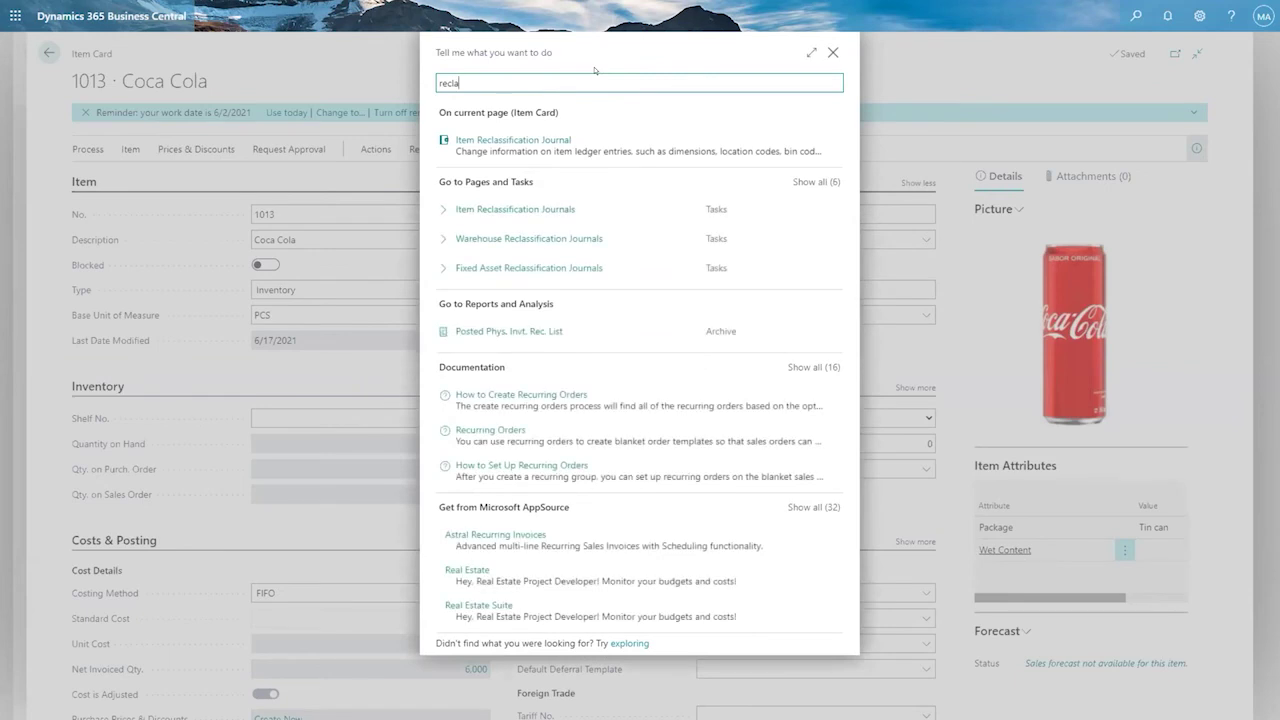
pyautogui.click(488, 205)
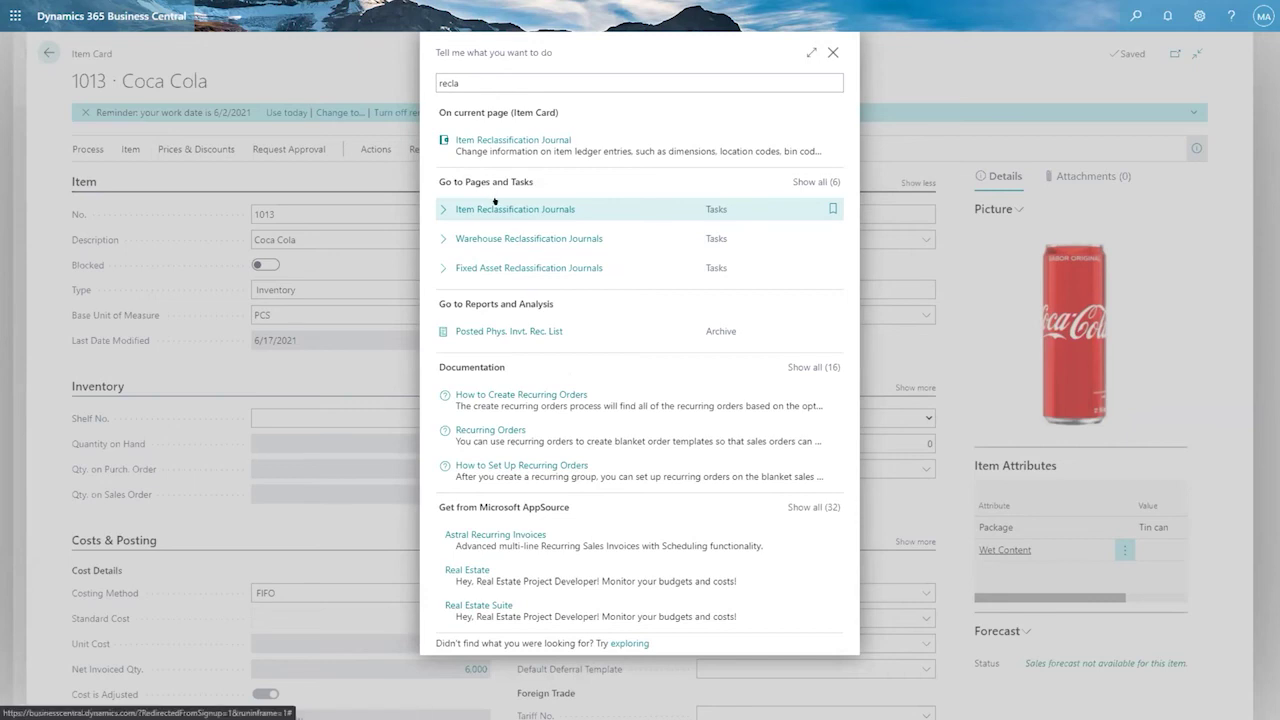
pyautogui.click(494, 207)
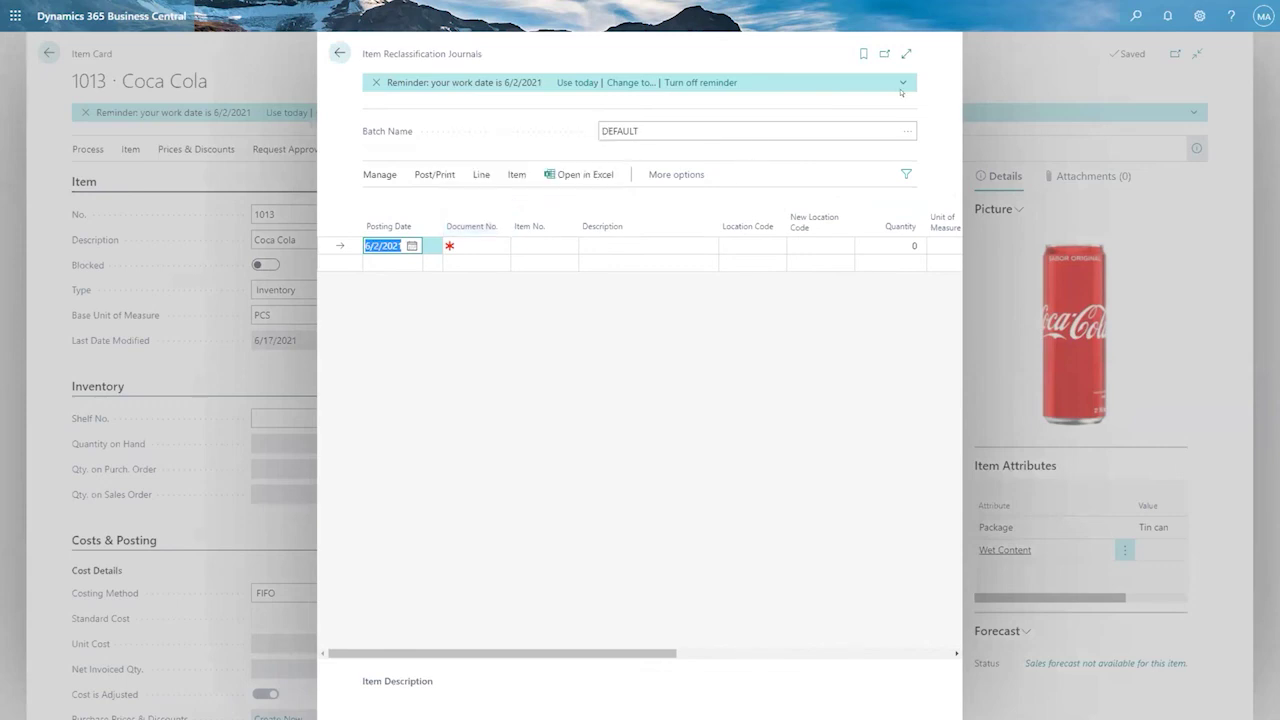
pyautogui.click(905, 53)
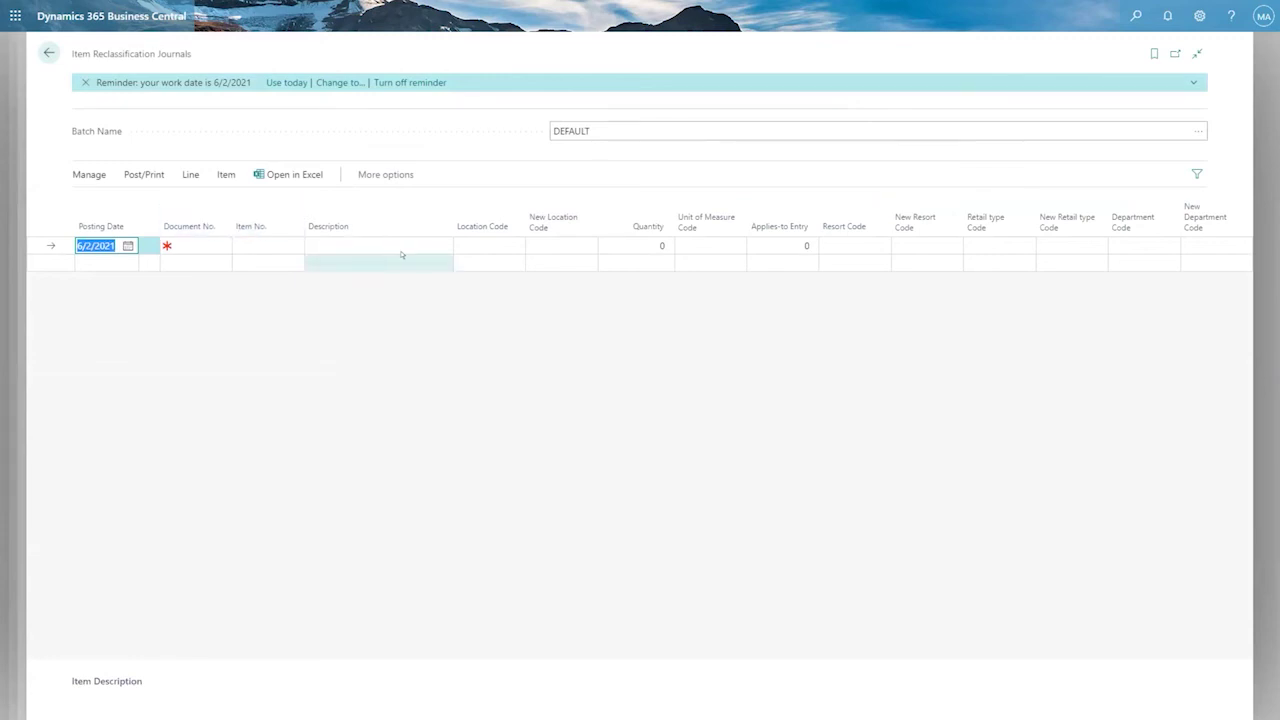
# Review the actions offered in the Item Reclassification Journals, including the functions Explode BOM and Get Bin Content
pyautogui.click(88, 174)
pyautogui.click(143, 174)
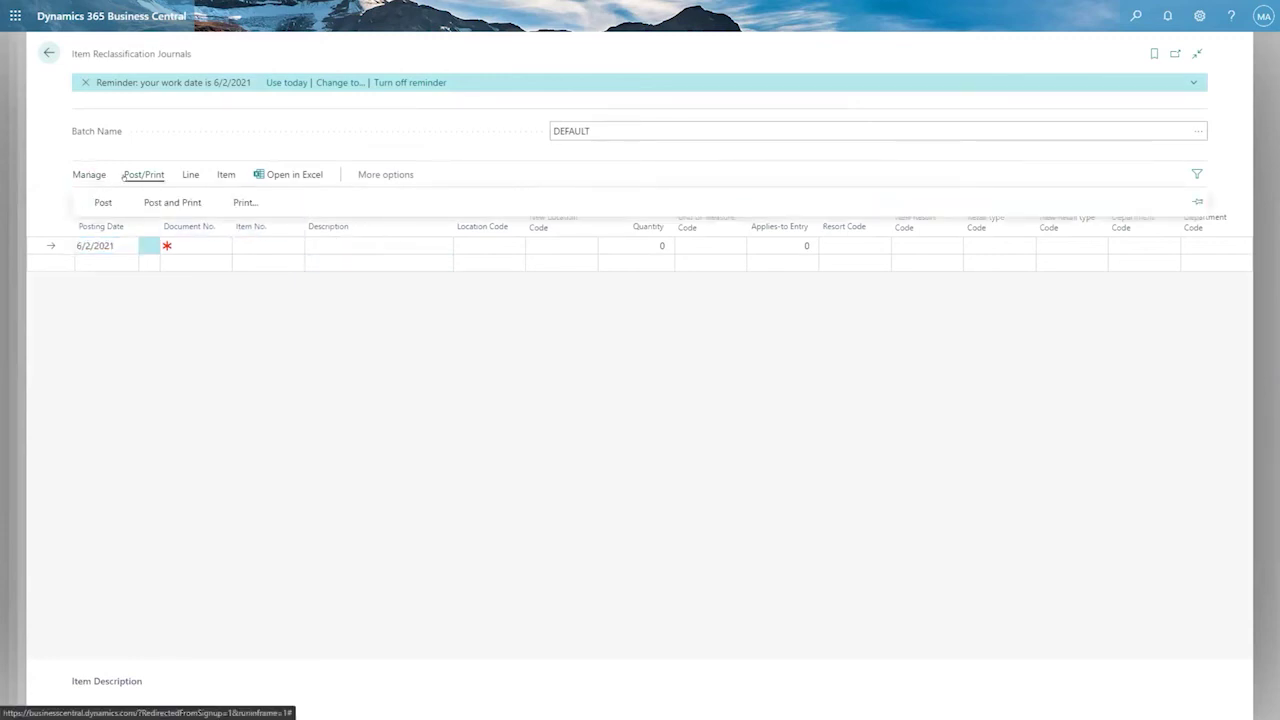
pyautogui.click(180, 176)
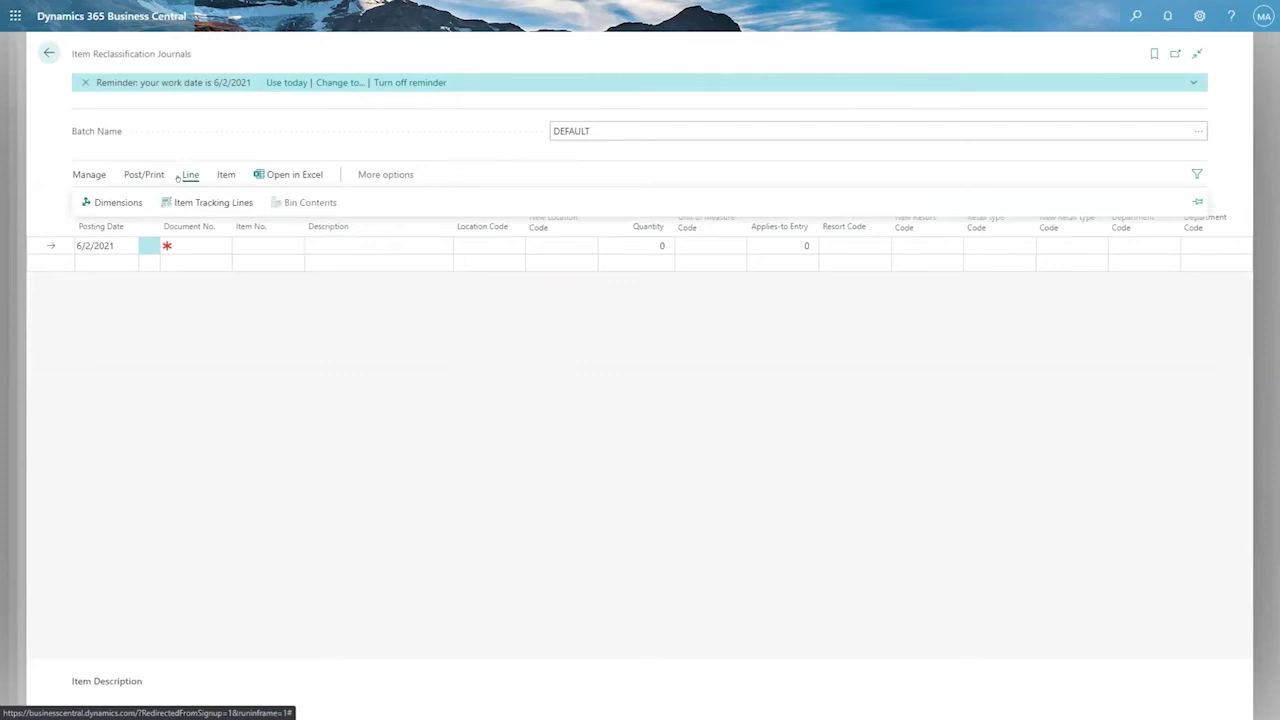
pyautogui.click(223, 175)
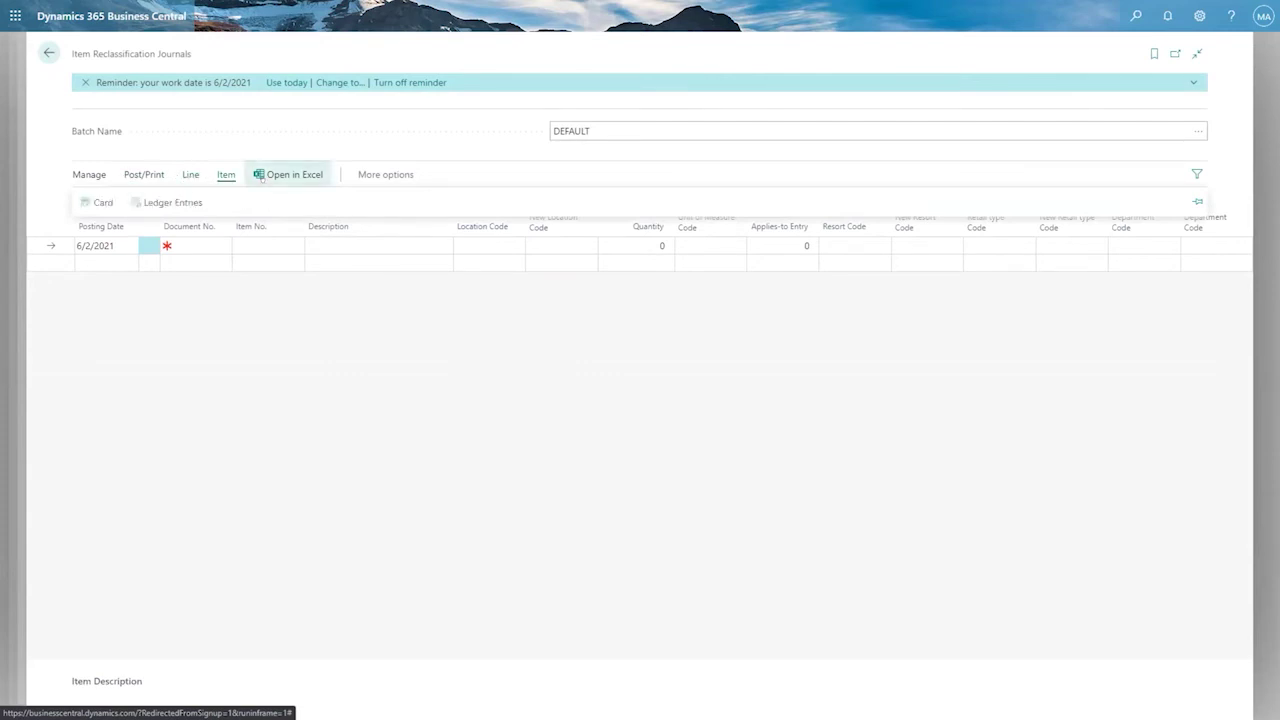
pyautogui.click(350, 175)
pyautogui.click(368, 175)
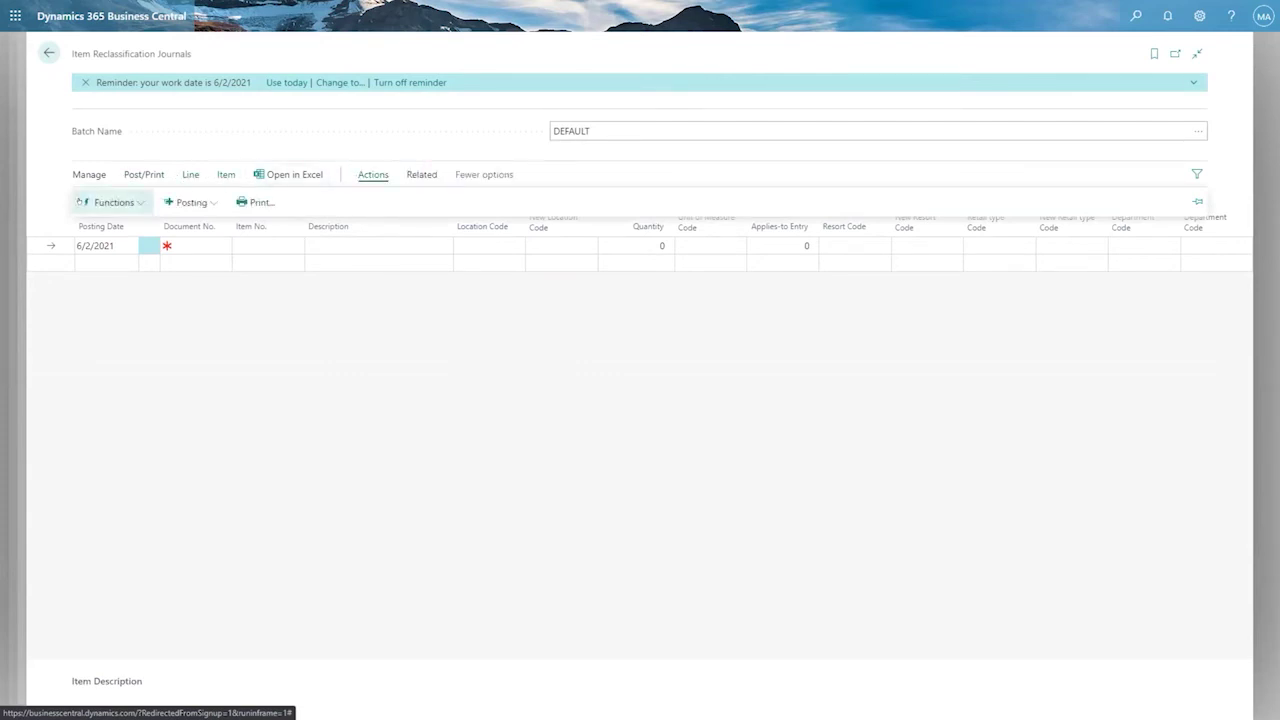
pyautogui.click(114, 202)
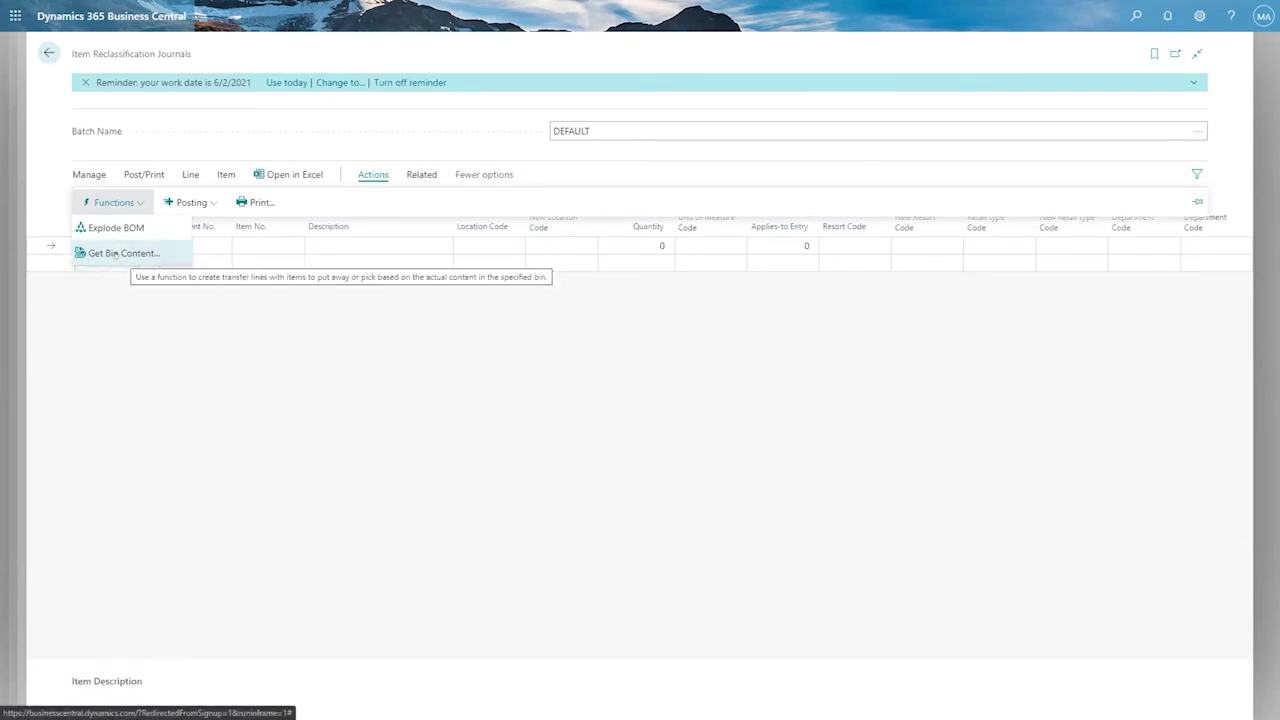
pyautogui.click(644, 351)
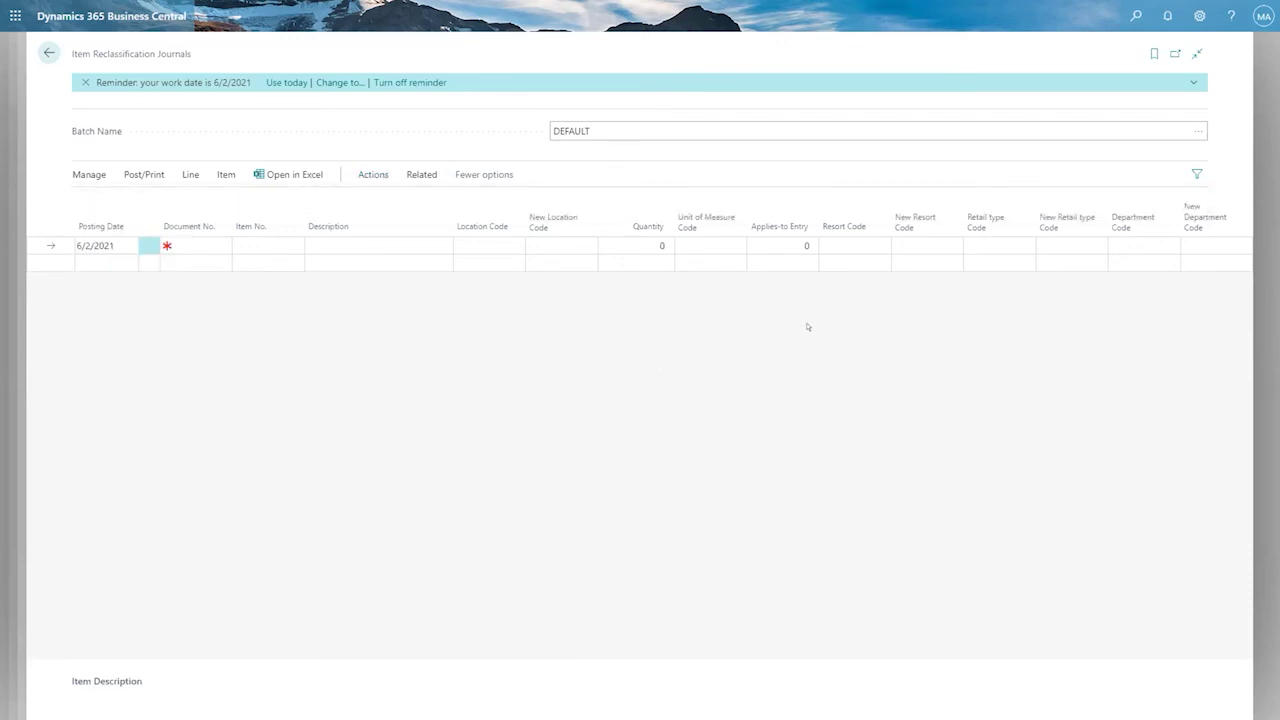
# Review the resort, new resort and retail type code choices and the location code field on the empty reclassification line
pyautogui.click(847, 241)
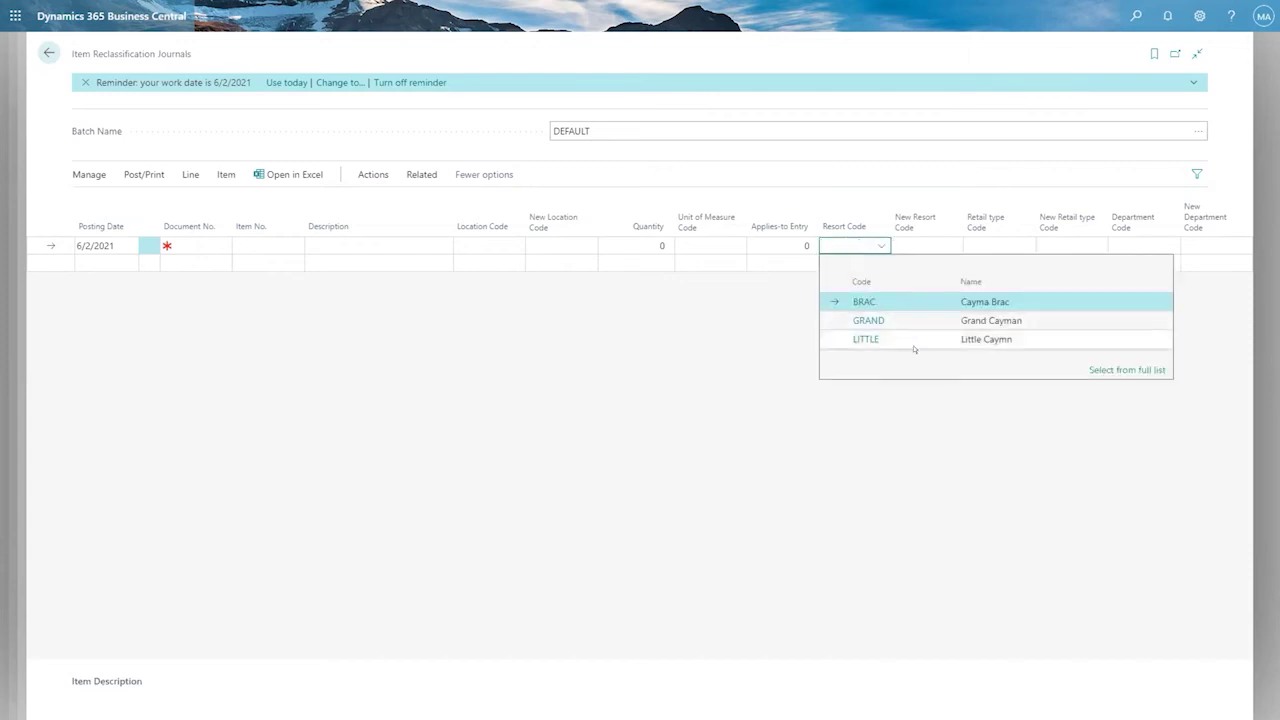
pyautogui.click(930, 245)
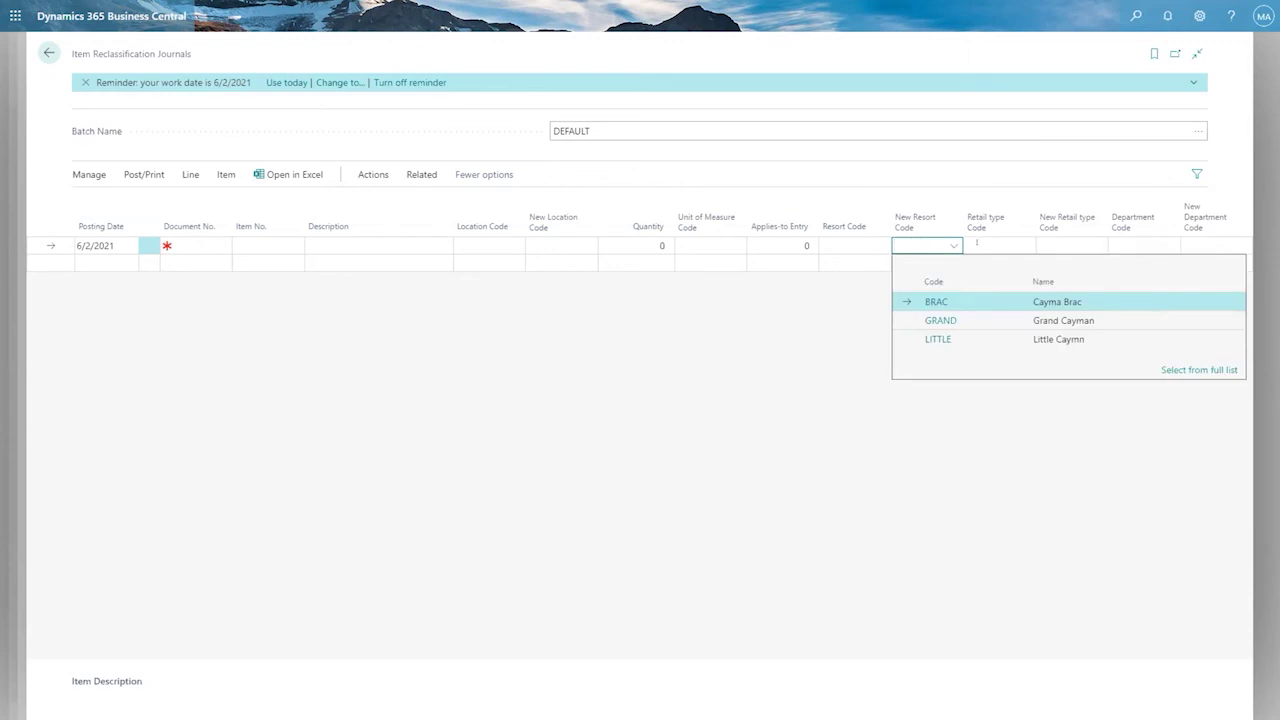
pyautogui.click(976, 243)
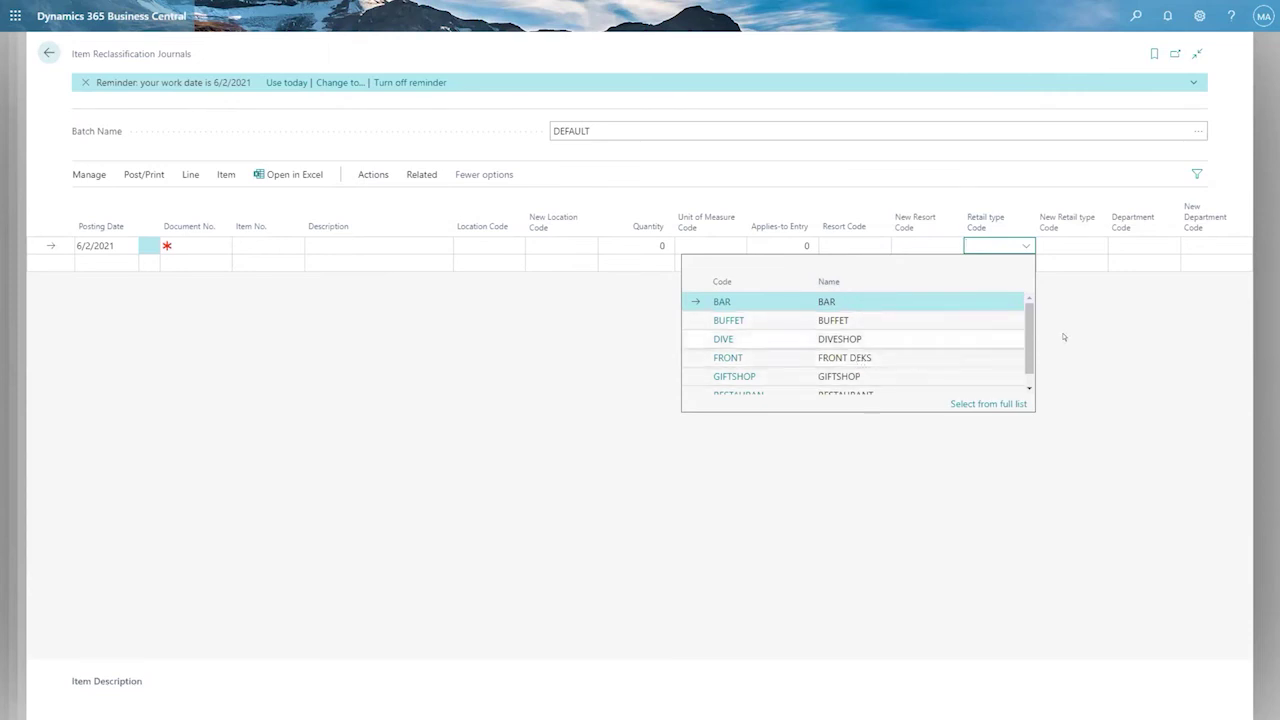
pyautogui.click(480, 245)
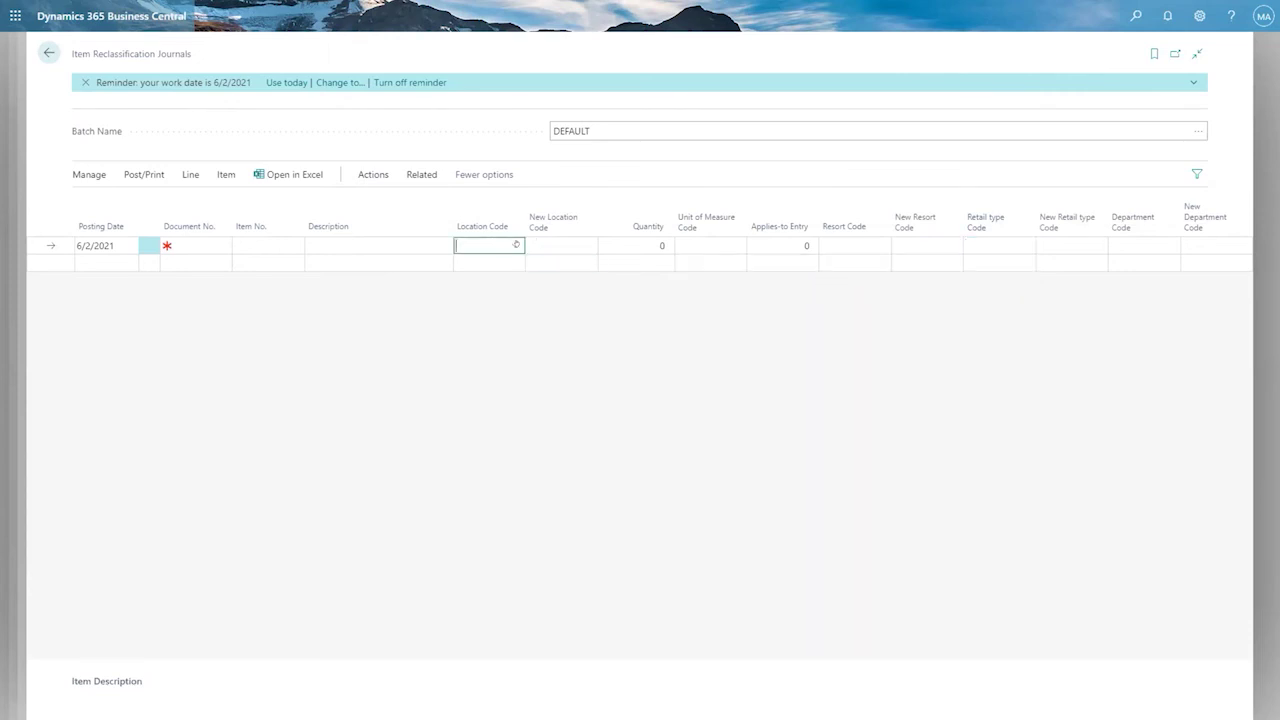
# Look up the item ledger entries offered for the Applies-to Entry field on the empty line, then cancel the lookup
pyautogui.click(771, 242)
pyautogui.click(805, 242)
pyautogui.click(805, 243)
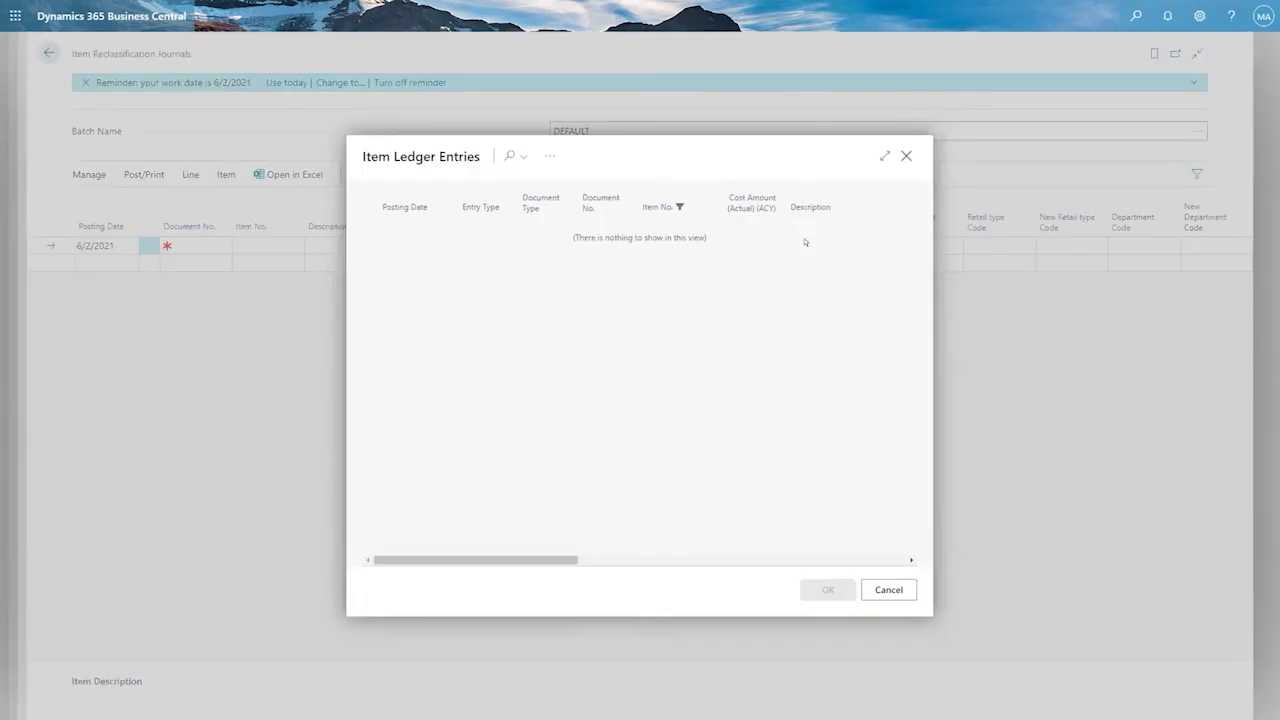
pyautogui.click(889, 589)
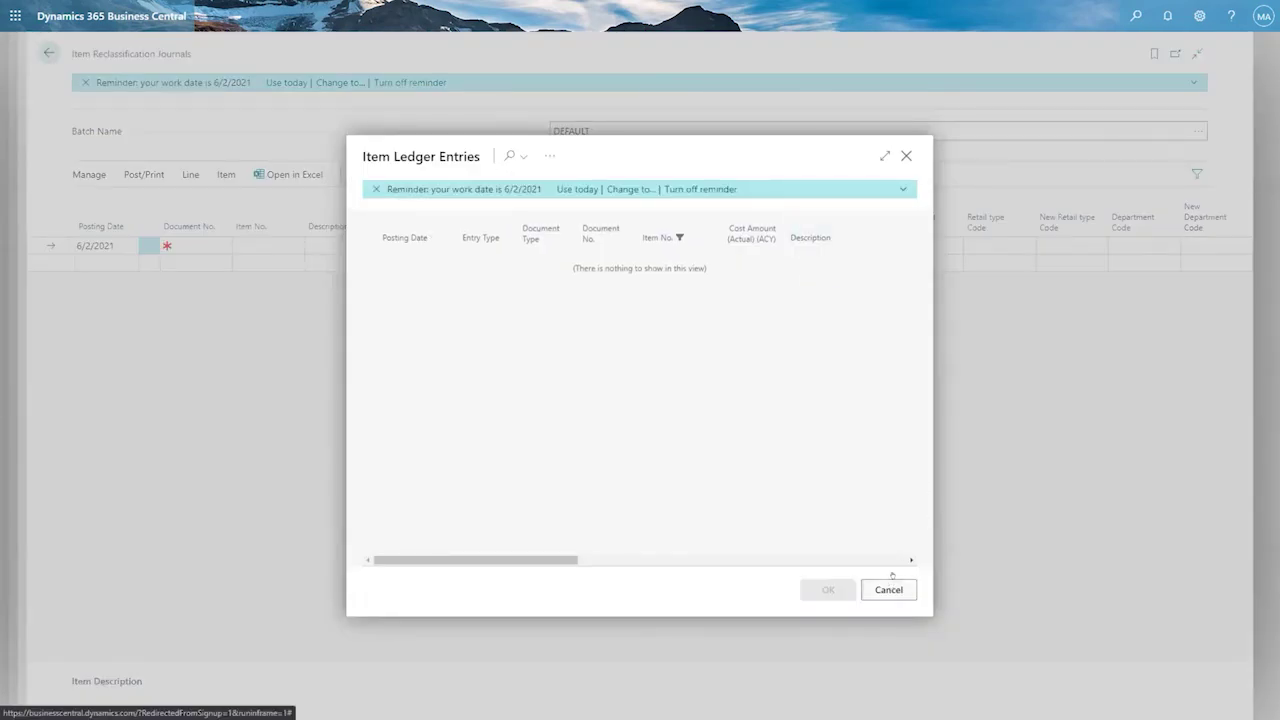
# Assign item 1013 Coca Cola to the reclassification line and enter document number 00001
pyautogui.click(293, 244)
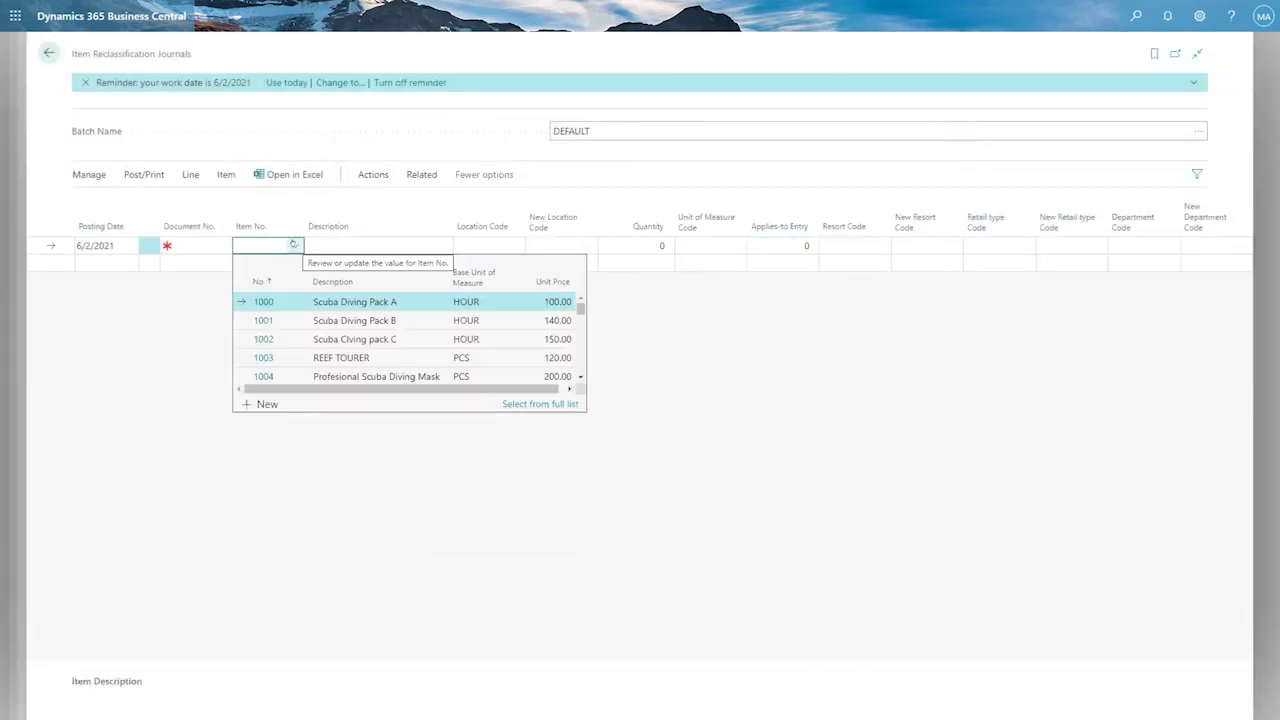
pyautogui.write('co')
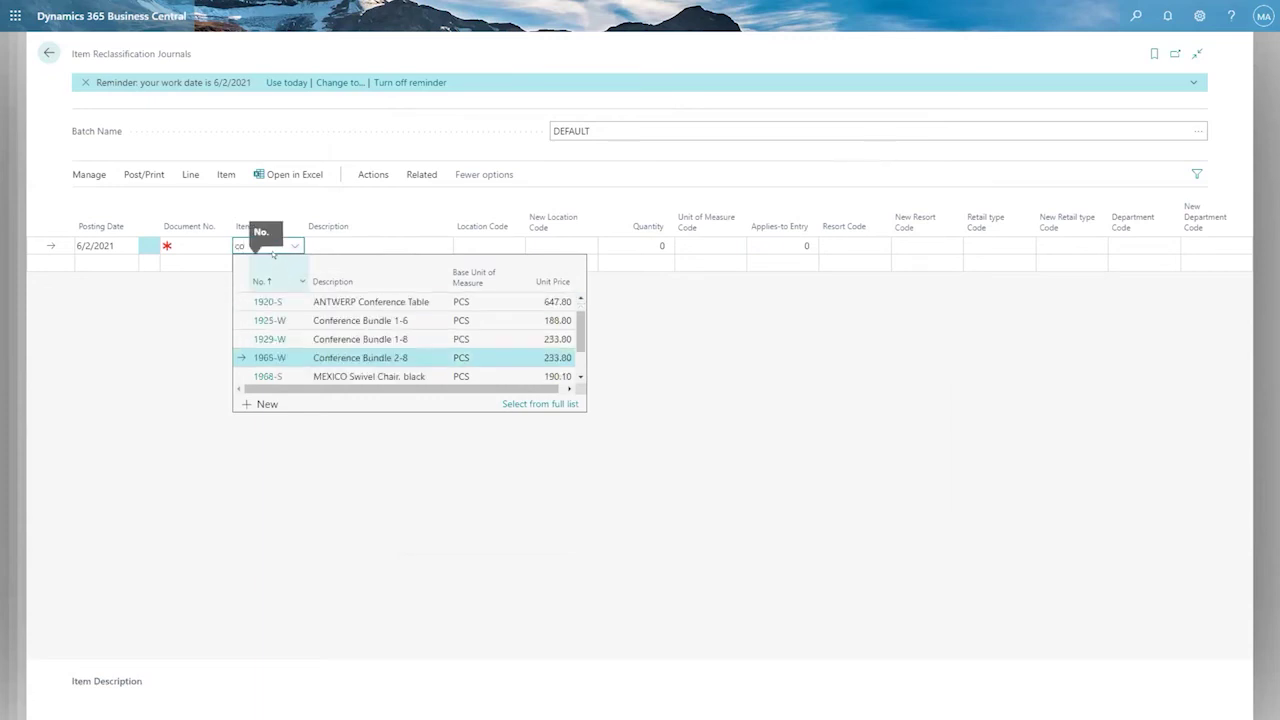
pyautogui.click(345, 300)
pyautogui.click(355, 284)
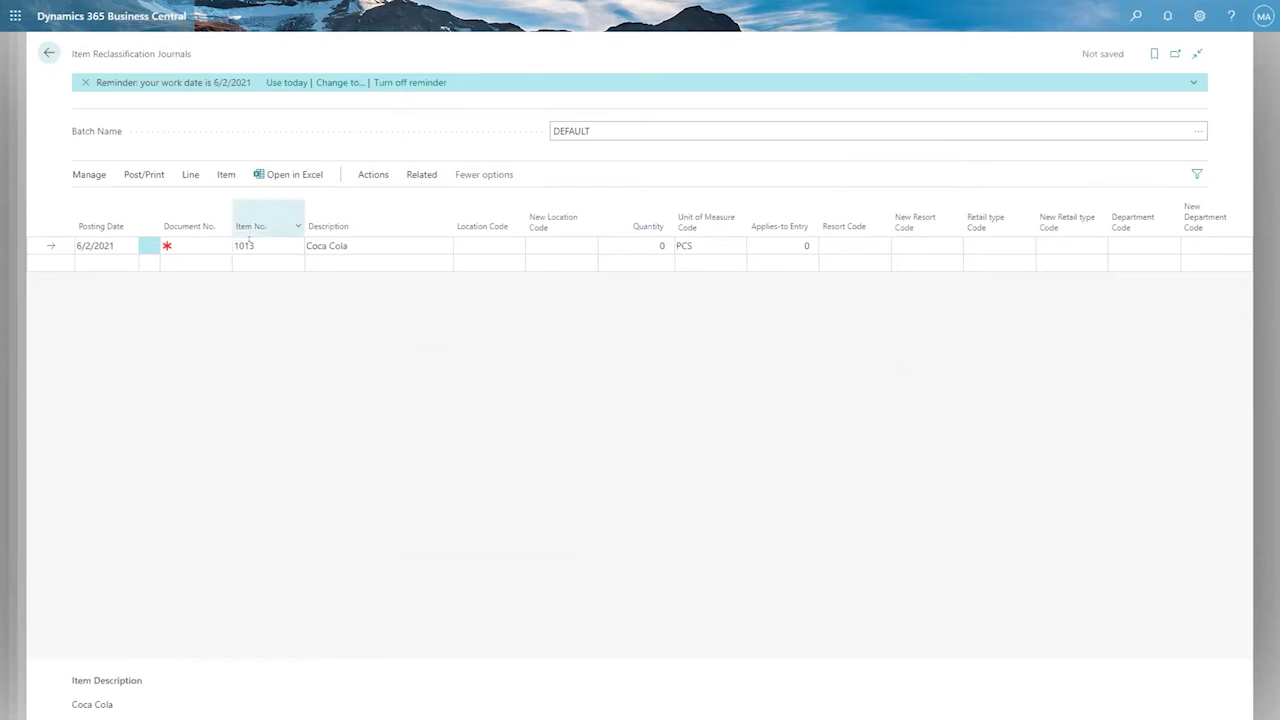
pyautogui.click(196, 243)
pyautogui.write('00001')
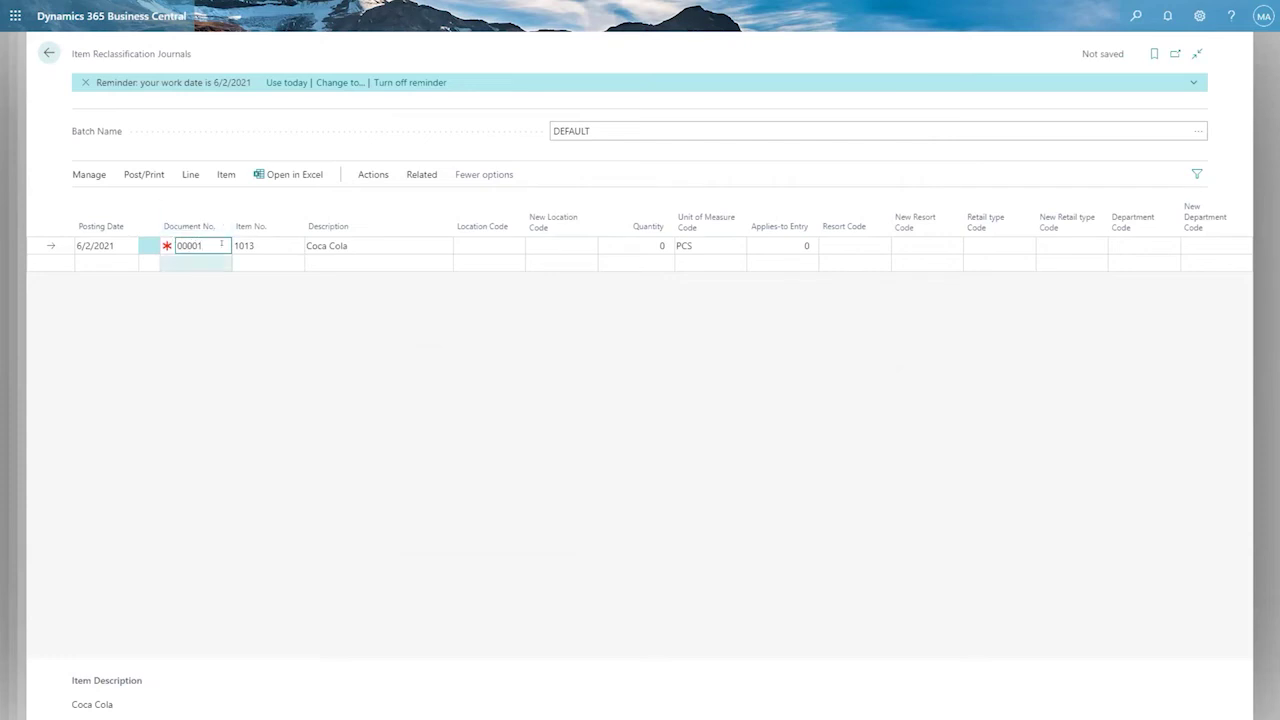
pyautogui.click(251, 310)
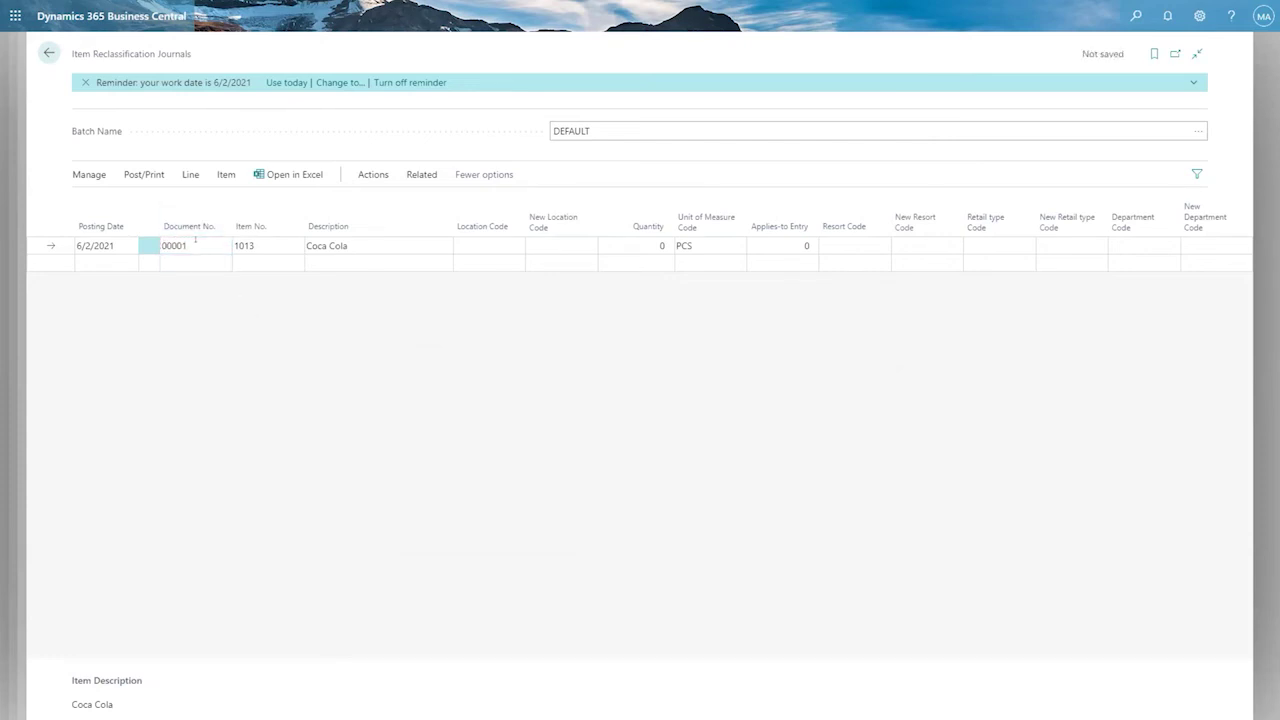
pyautogui.click(189, 243)
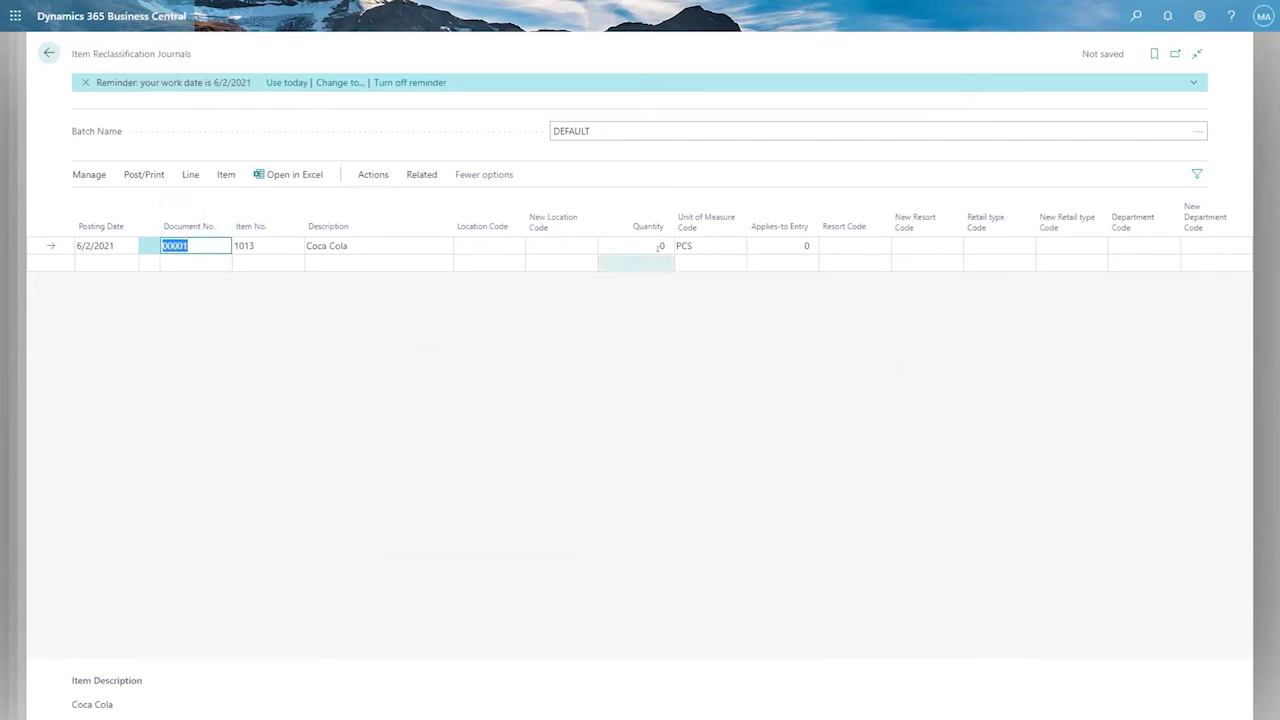
# Examine the Coca Cola item ledger entry offered for Applies-to Entry in the enlarged view, reading across all its columns
pyautogui.click(783, 243)
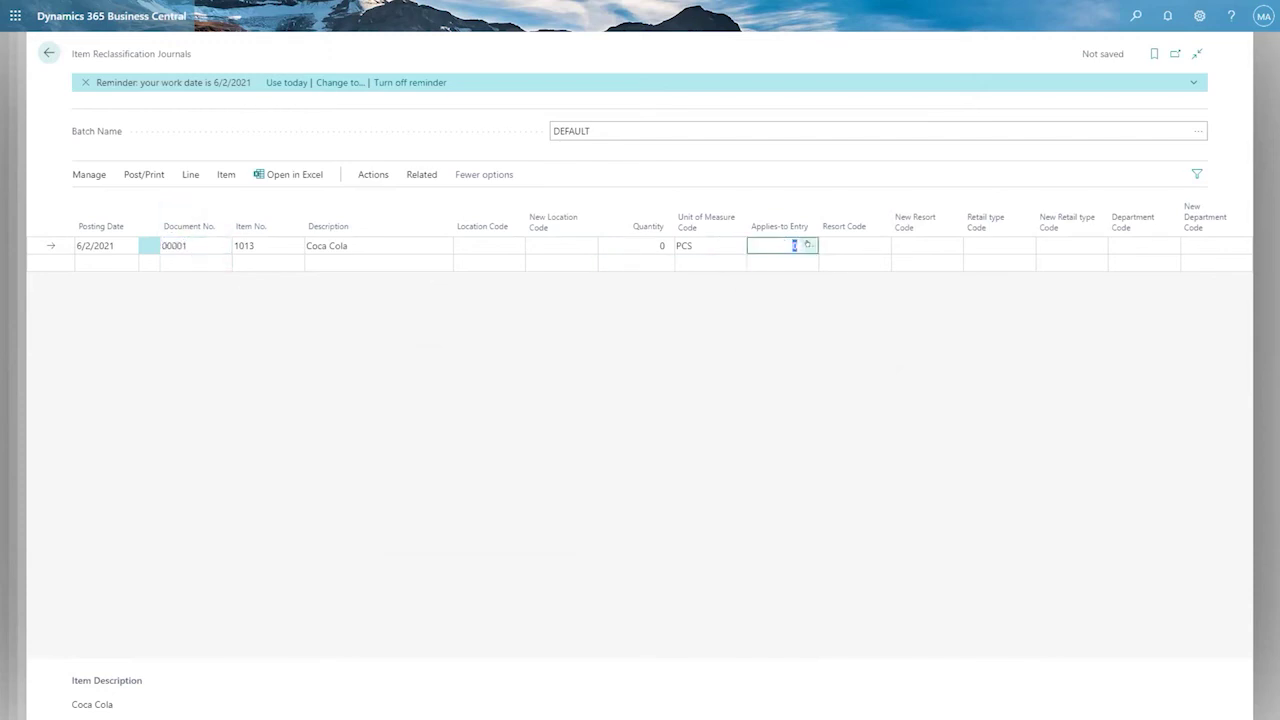
pyautogui.click(806, 245)
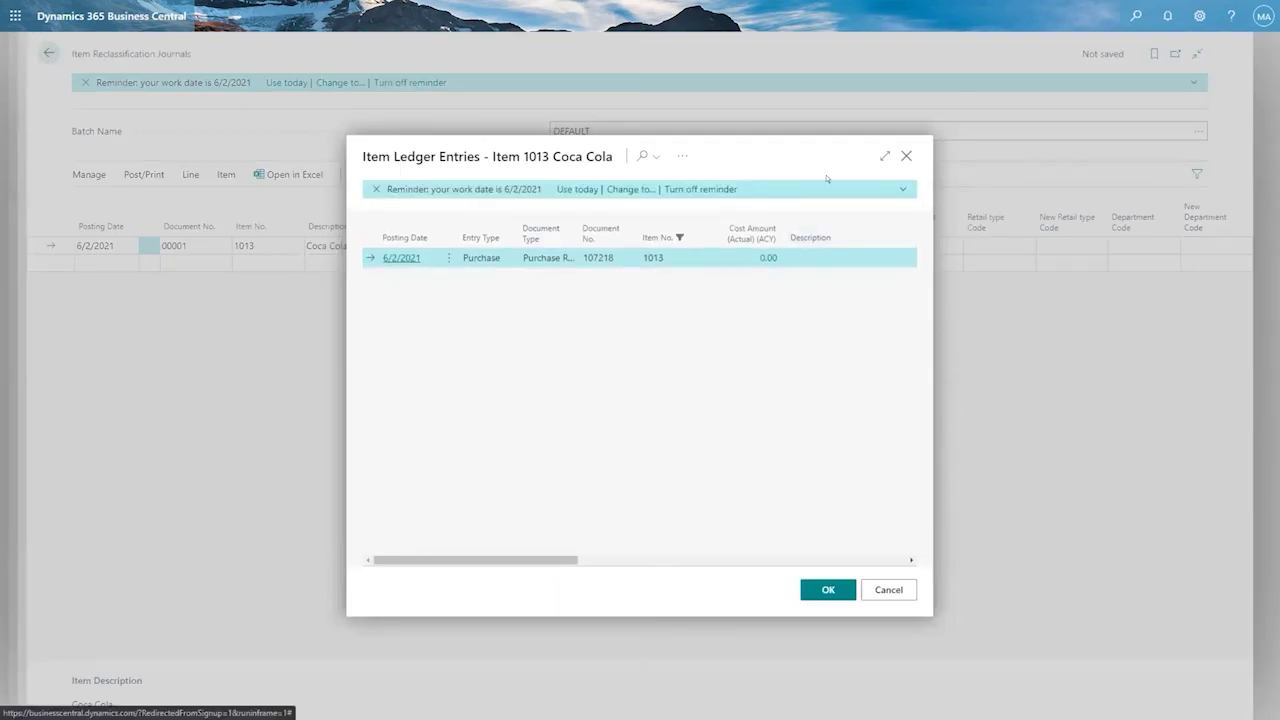
pyautogui.click(905, 155)
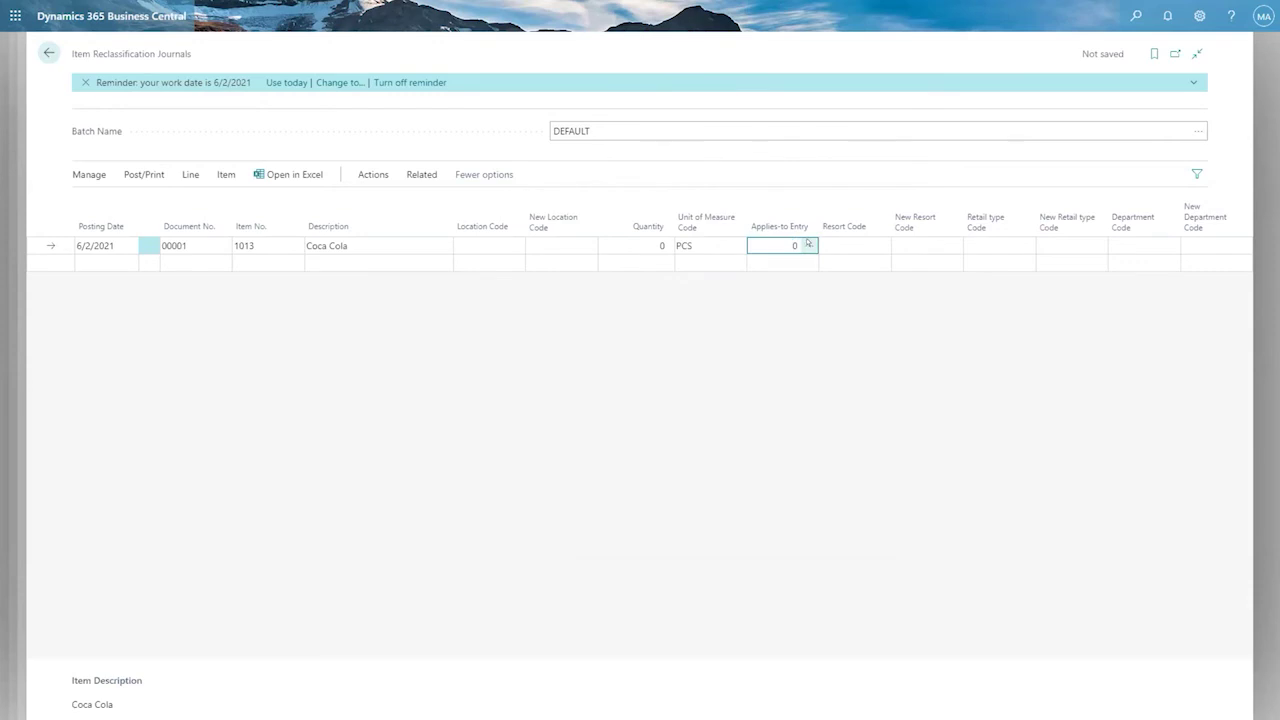
pyautogui.click(808, 244)
pyautogui.click(884, 156)
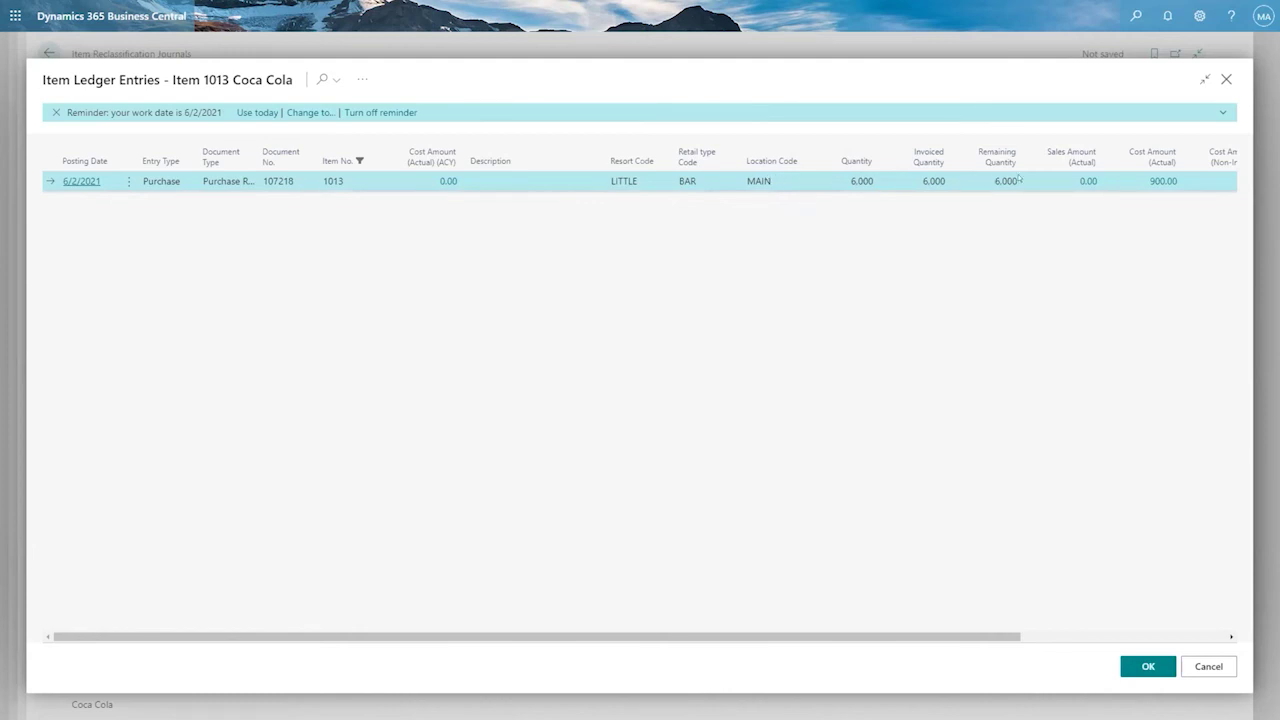
pyautogui.moveTo(808, 637); pyautogui.dragTo(1028, 614)
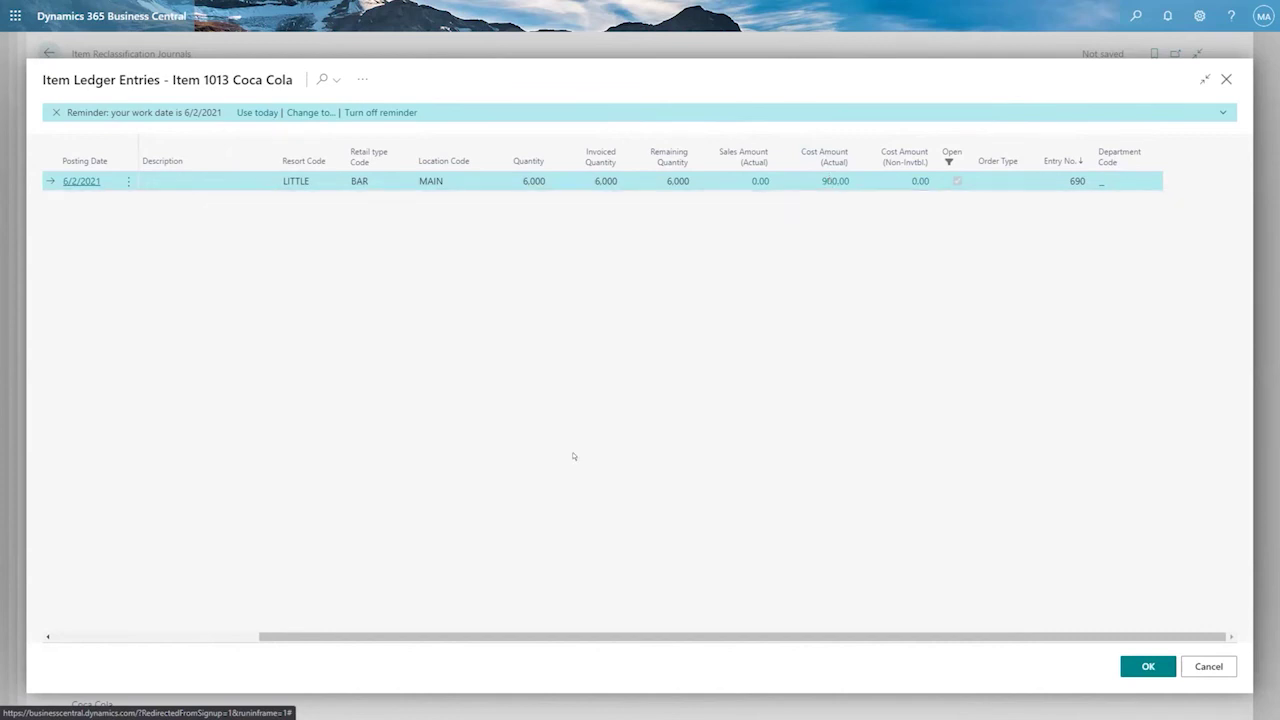
pyautogui.moveTo(489, 637); pyautogui.dragTo(373, 637)
pyautogui.moveTo(312, 606); pyautogui.dragTo(177, 583)
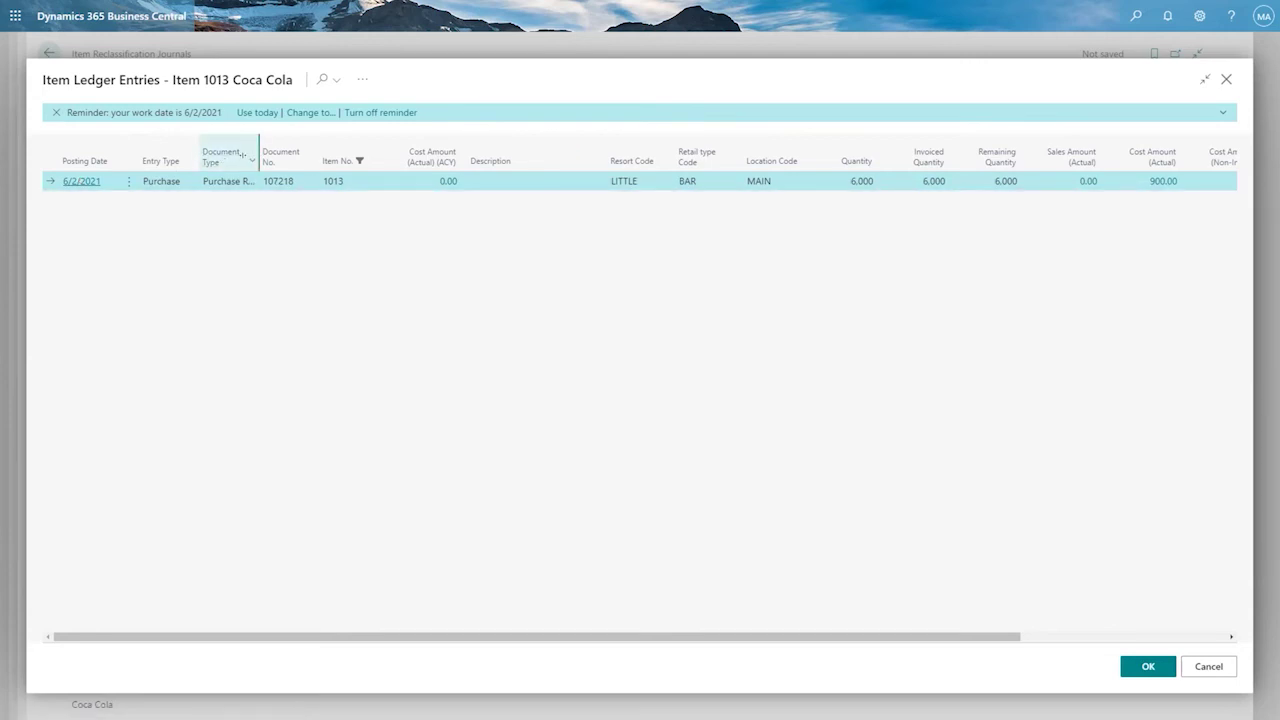
# Widen the Document Type and Document No. columns and try to apply the line to the purchase receipt entry
pyautogui.moveTo(260, 162); pyautogui.dragTo(322, 160)
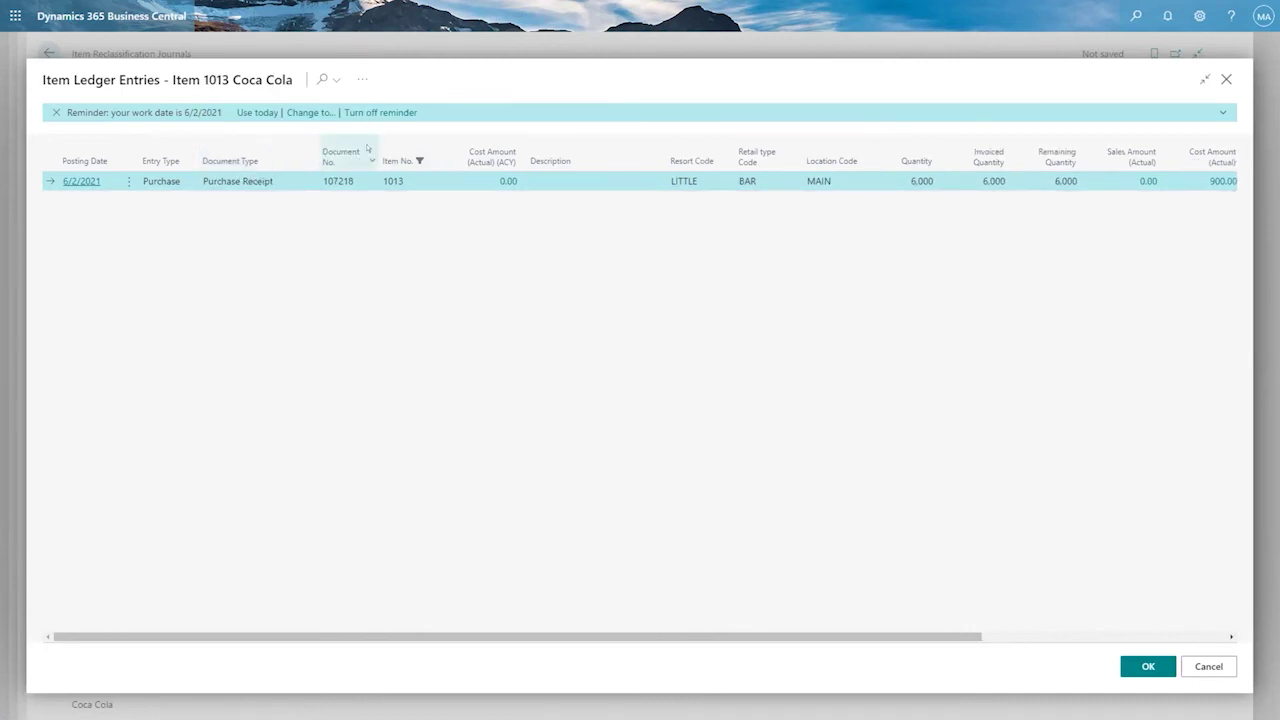
pyautogui.doubleClick(381, 175)
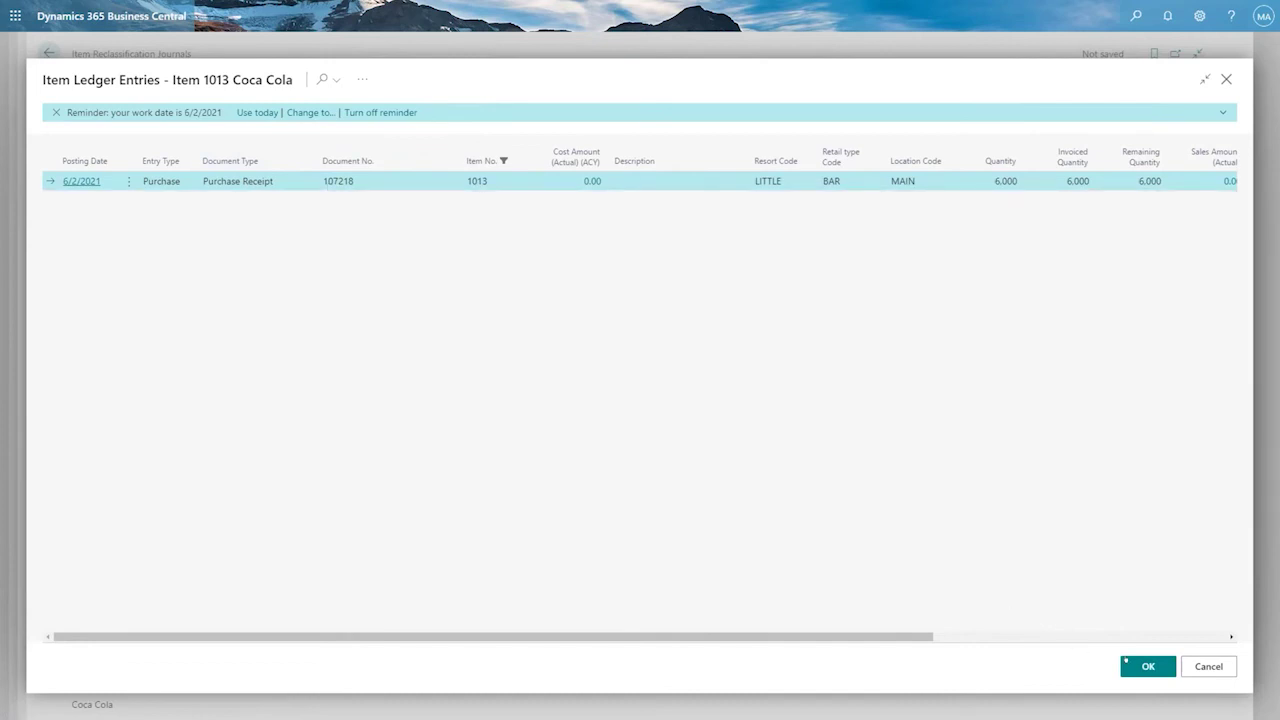
pyautogui.click(1127, 661)
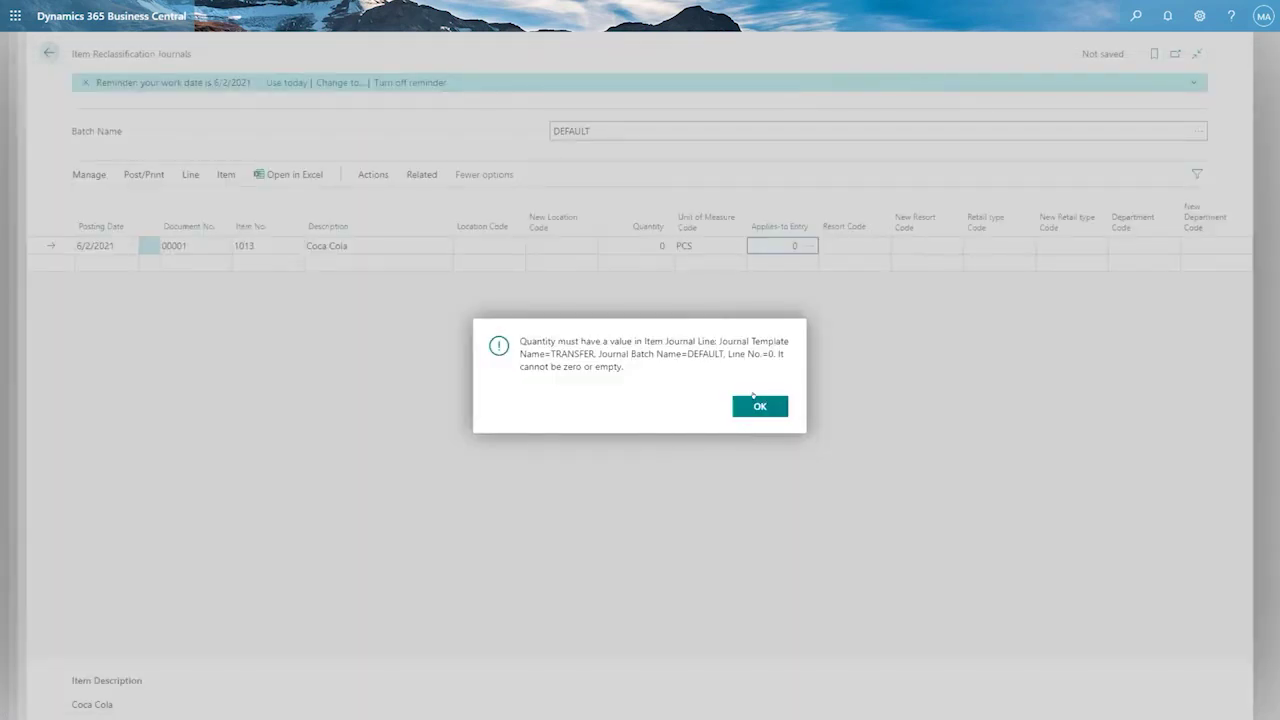
pyautogui.click(758, 404)
# Set the Coca Cola line's quantity to 6000 and apply the line to the purchase receipt ledger entry
pyautogui.click(644, 241)
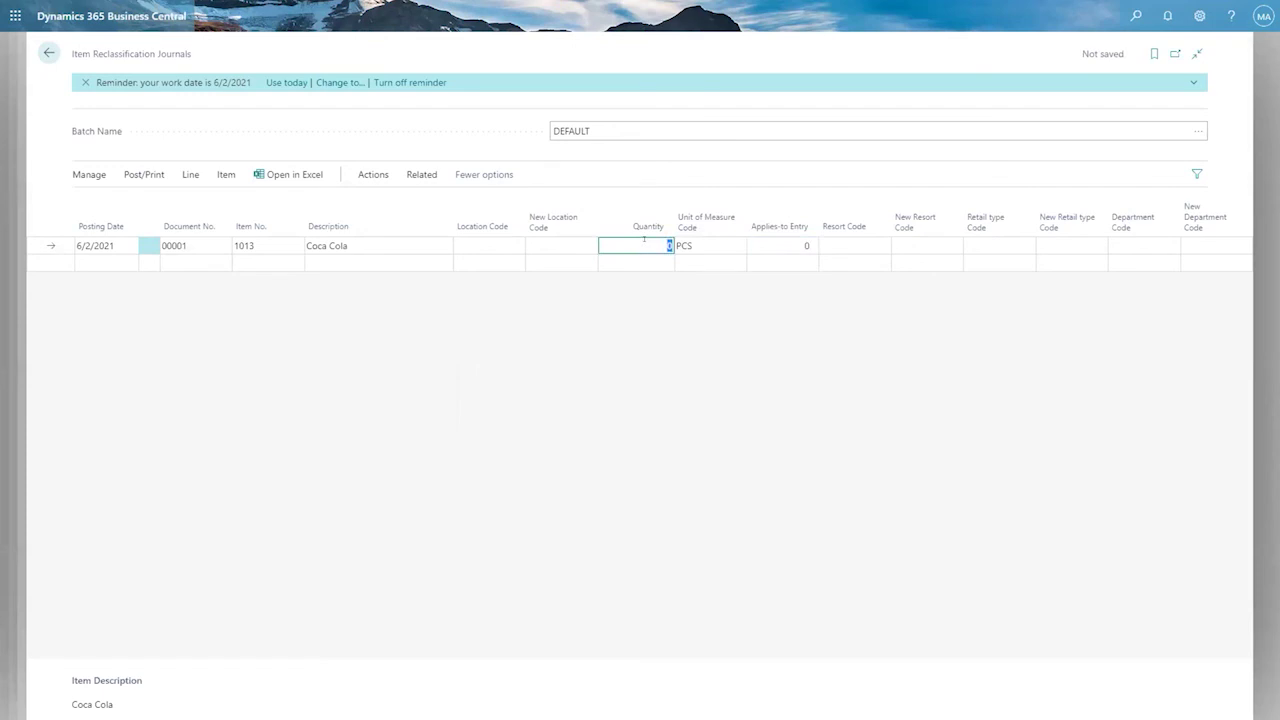
pyautogui.write('6000')
pyautogui.press('Tab')
pyautogui.click(806, 244)
pyautogui.click(806, 244)
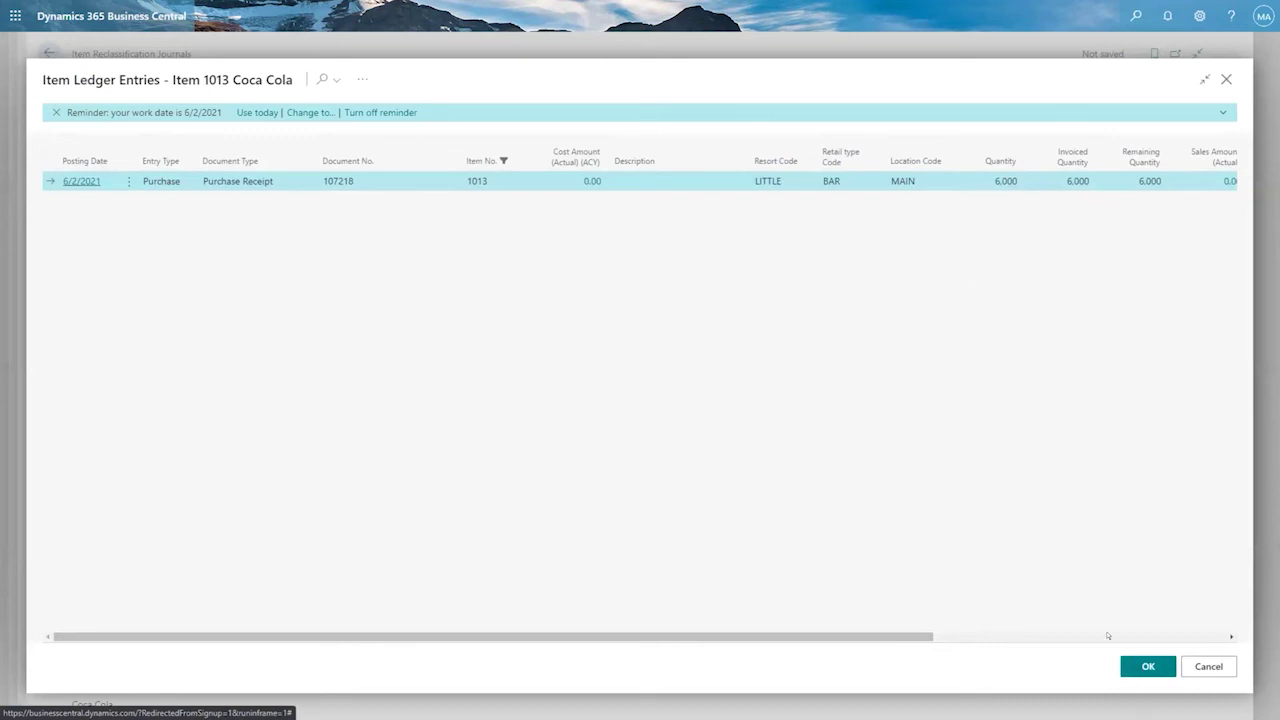
pyautogui.click(1146, 666)
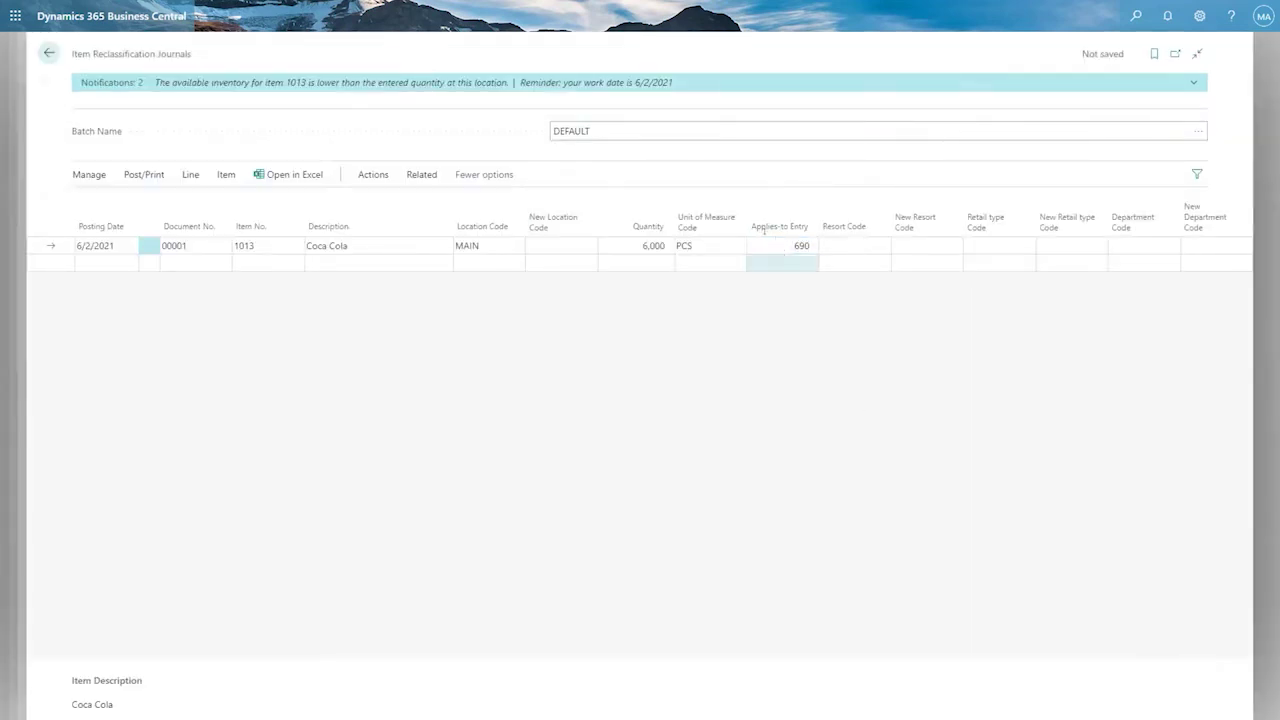
# Review the ledger entry applied to the Coca Cola line, confirm the same selection and check the line's quantity
pyautogui.click(800, 245)
pyautogui.click(808, 246)
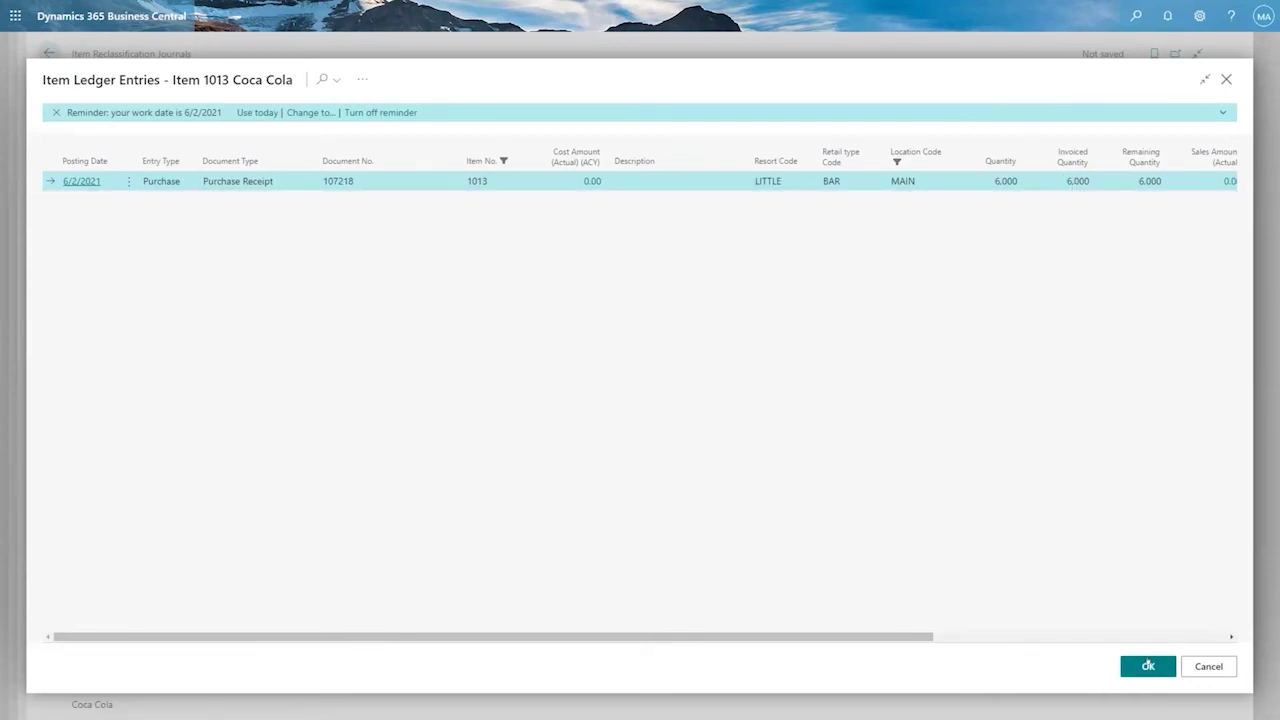
pyautogui.click(1148, 666)
pyautogui.click(644, 247)
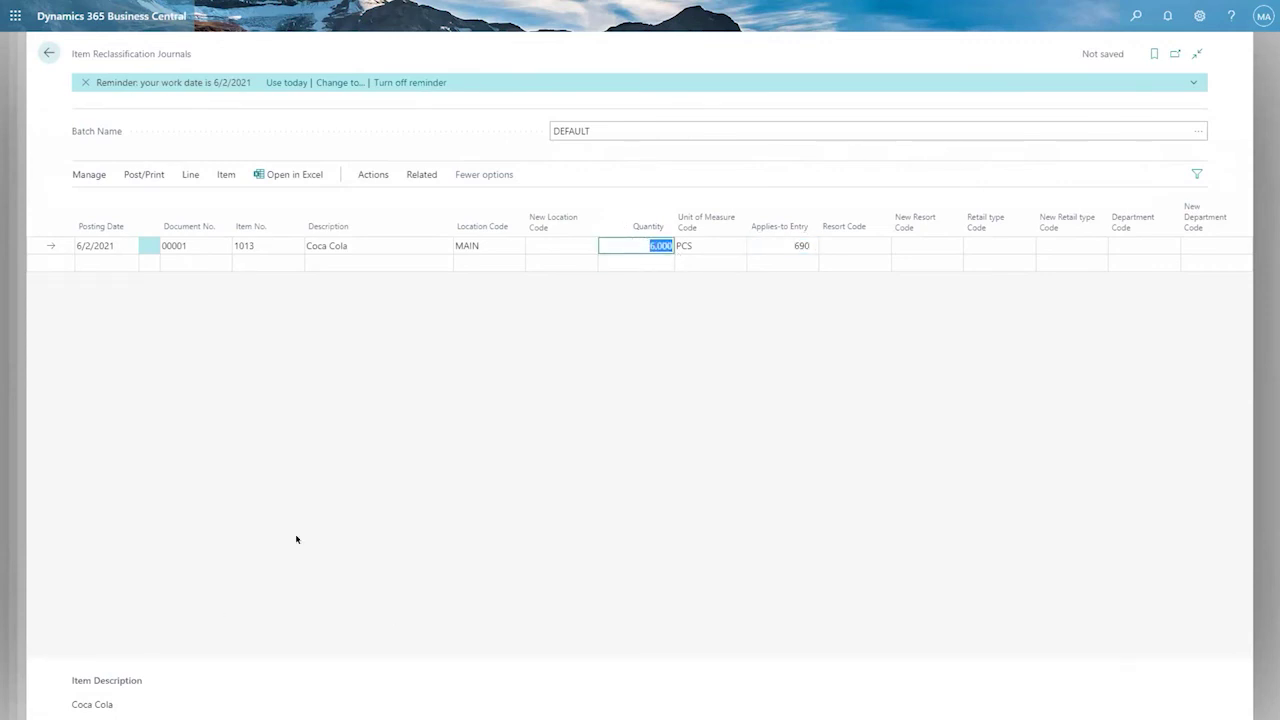
pyautogui.click(625, 347)
# Personalize the journal page by adding the Unit Cost and Reason Code columns directly after Quantity
pyautogui.click(1196, 16)
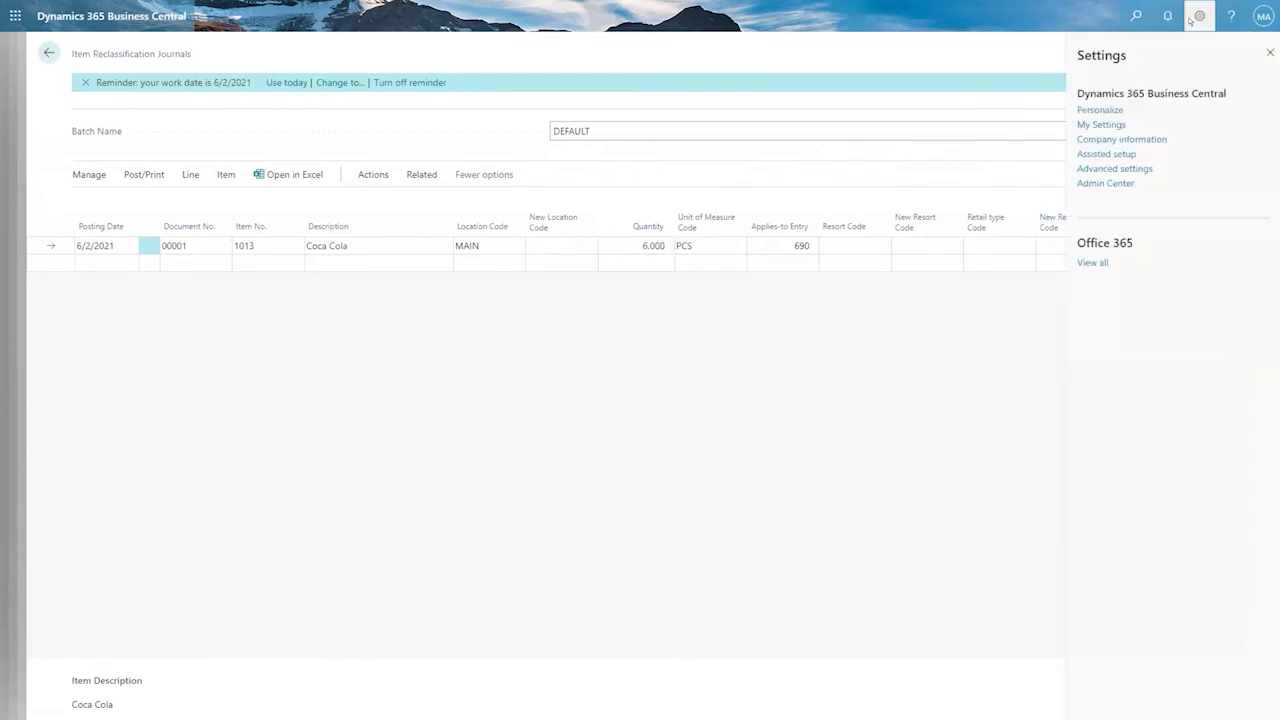
pyautogui.click(1099, 110)
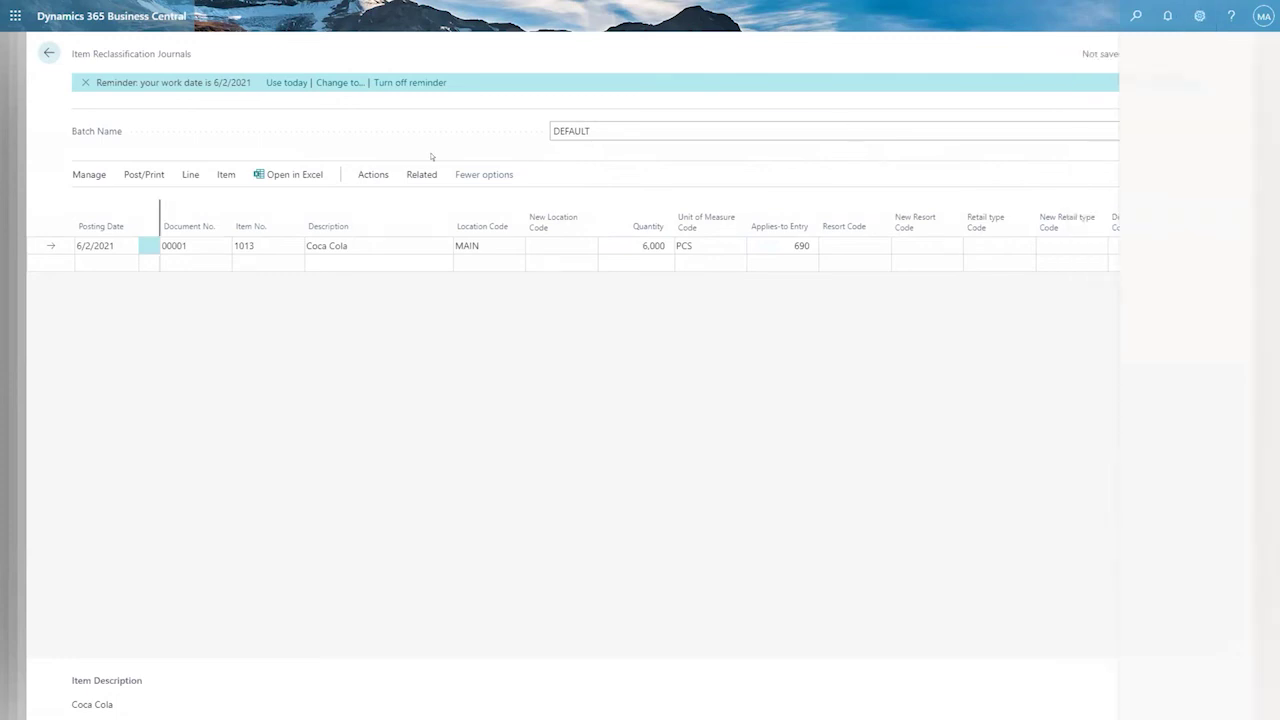
pyautogui.click(790, 48)
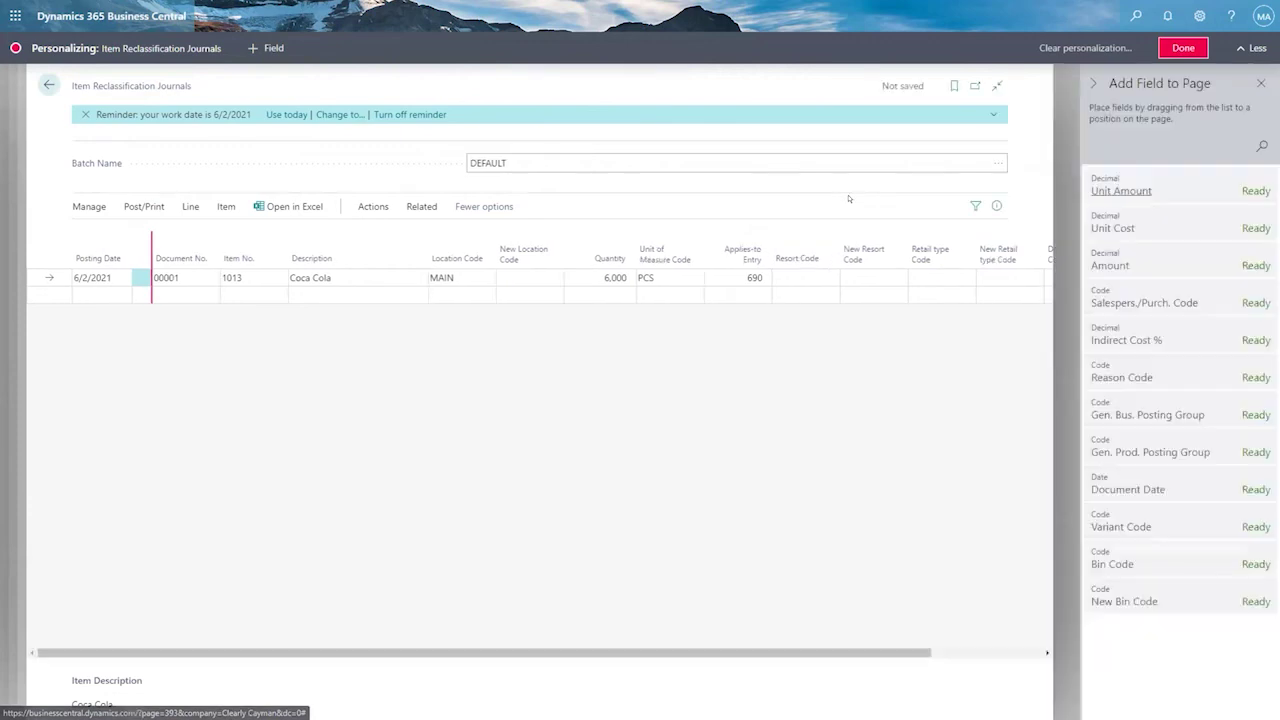
pyautogui.click(1092, 227)
pyautogui.moveTo(1092, 227)
pyautogui.mouseDown()
pyautogui.moveTo(870, 250)
pyautogui.moveTo(700, 245)
pyautogui.moveTo(1082, 262)
pyautogui.mouseUp()
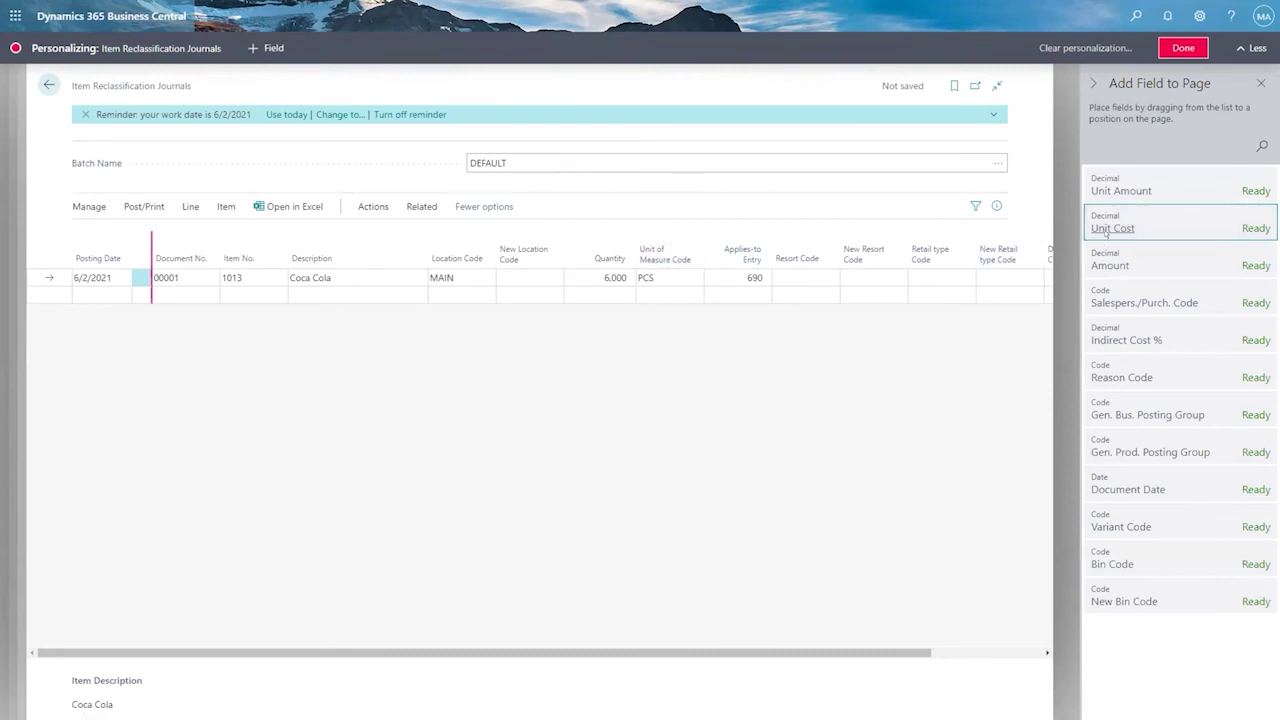
pyautogui.moveTo(1092, 227); pyautogui.dragTo(659, 252)
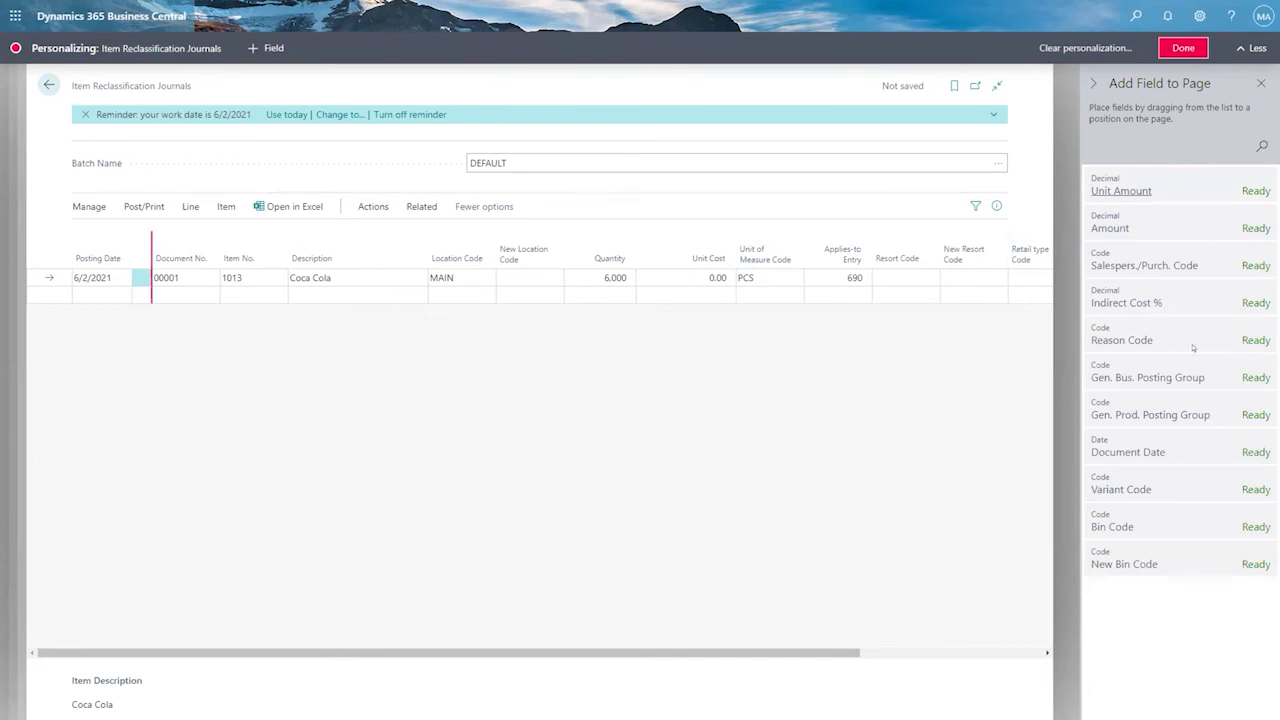
pyautogui.moveTo(1107, 341); pyautogui.dragTo(709, 254)
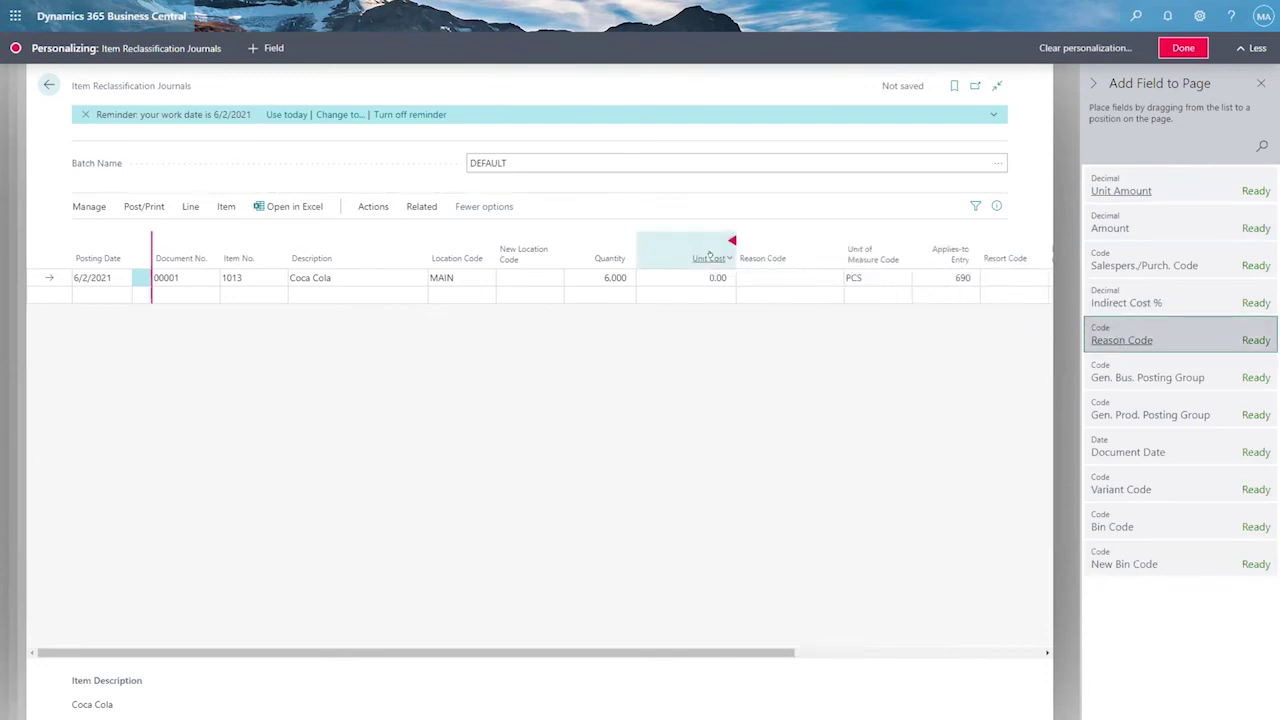
# Create the reason codes DAMAGED and WRONG from the line's Reason Code field, leaving their descriptions blank
pyautogui.click(770, 277)
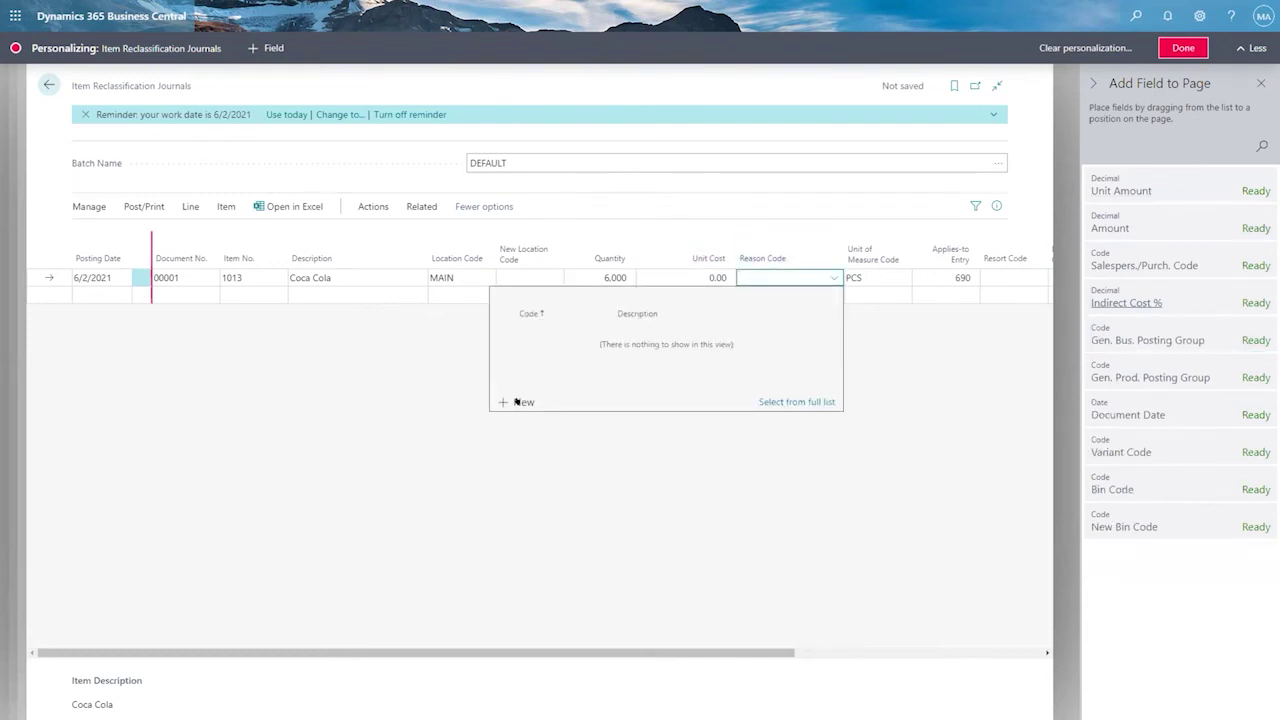
pyautogui.click(517, 401)
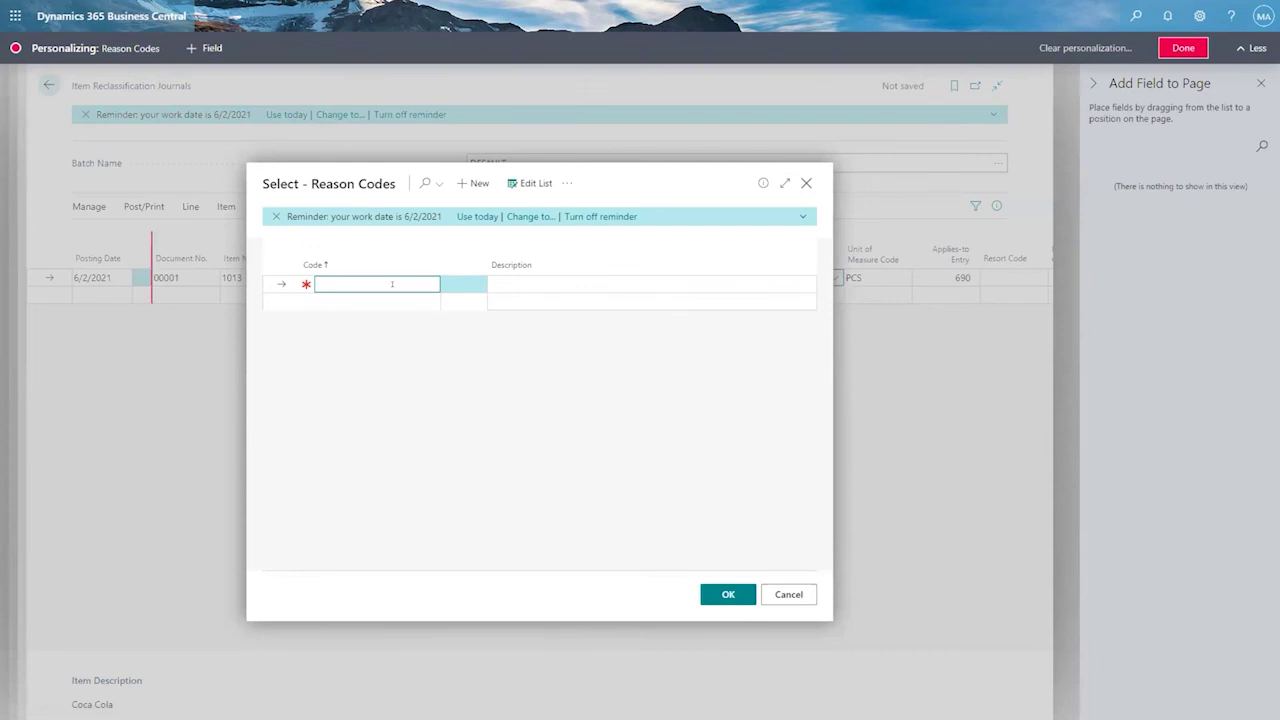
pyautogui.write('Damaged')
pyautogui.press('Tab')
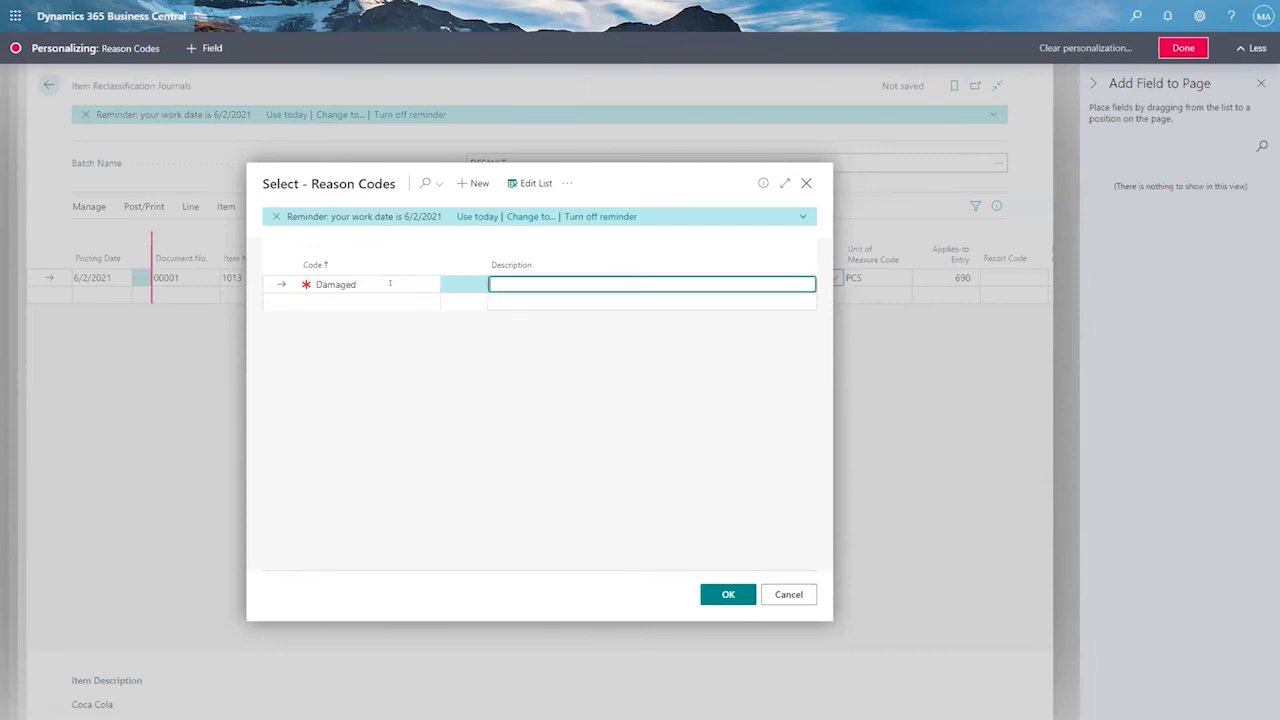
pyautogui.click(359, 295)
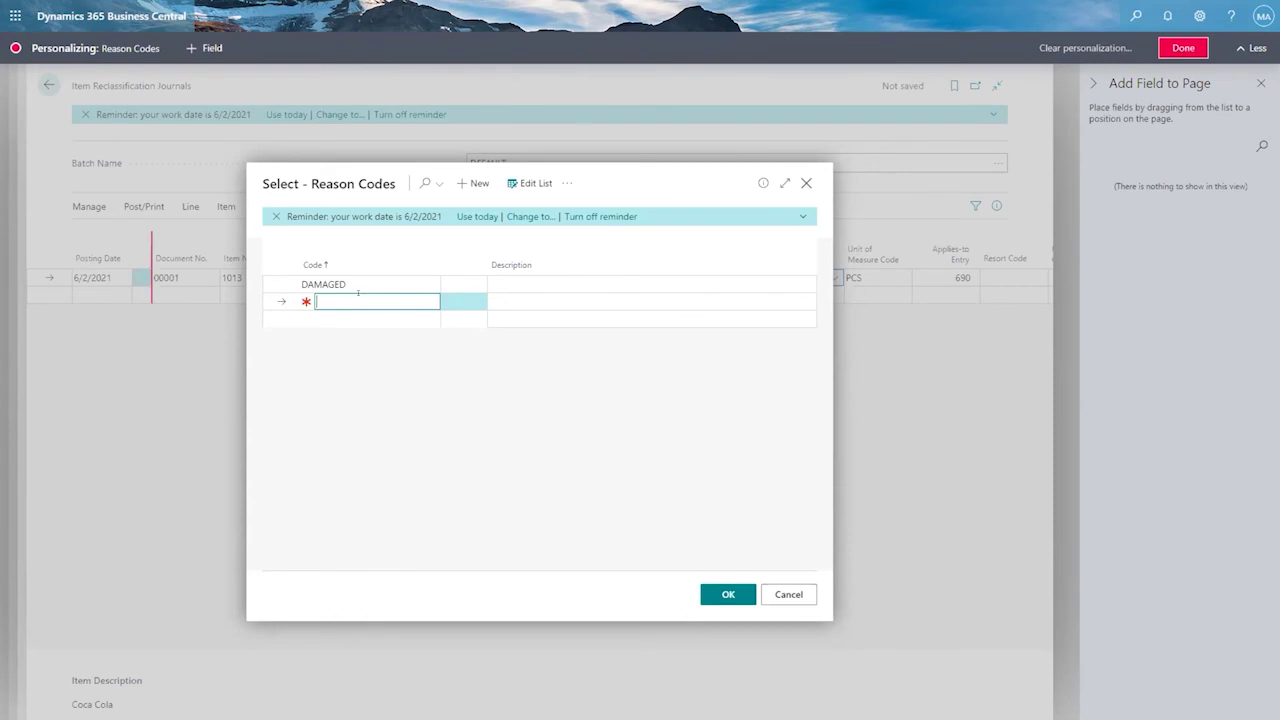
pyautogui.write('WRONG')
pyautogui.press('Tab')
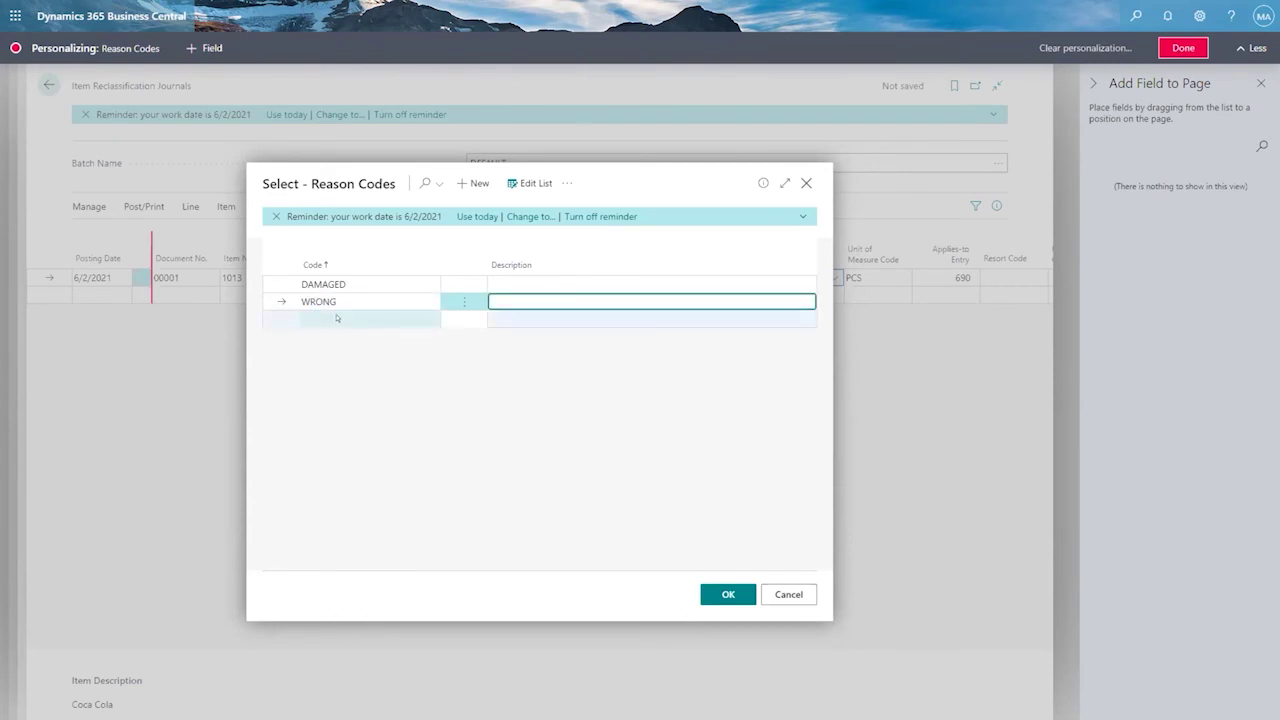
pyautogui.click(337, 318)
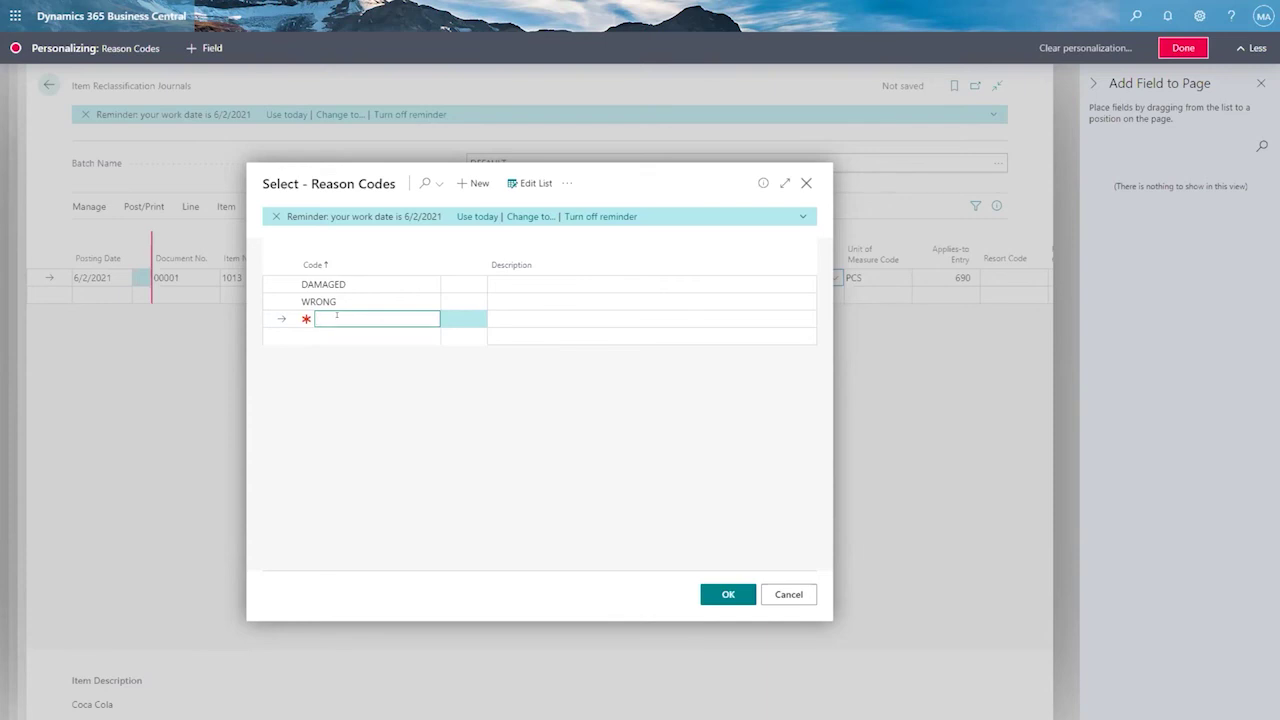
pyautogui.click(335, 285)
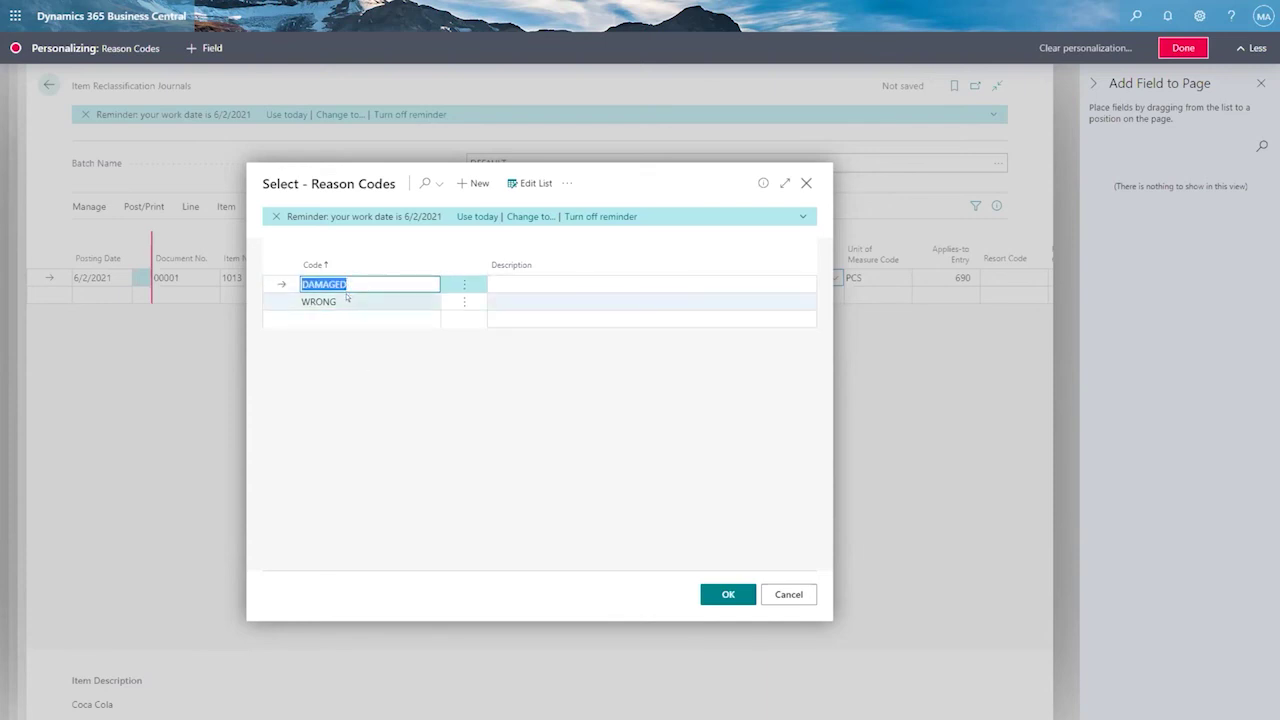
# Assign the reason code DAMAGED to the Coca Cola line
pyautogui.click(346, 293)
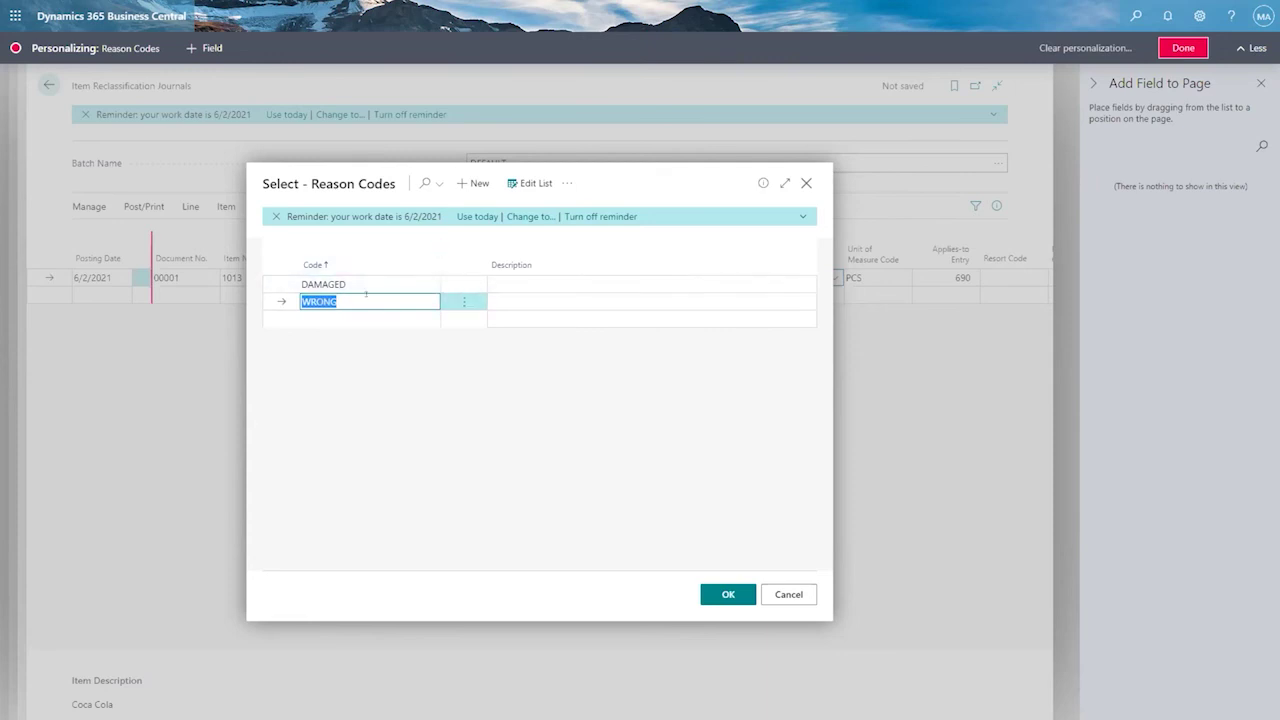
pyautogui.click(361, 286)
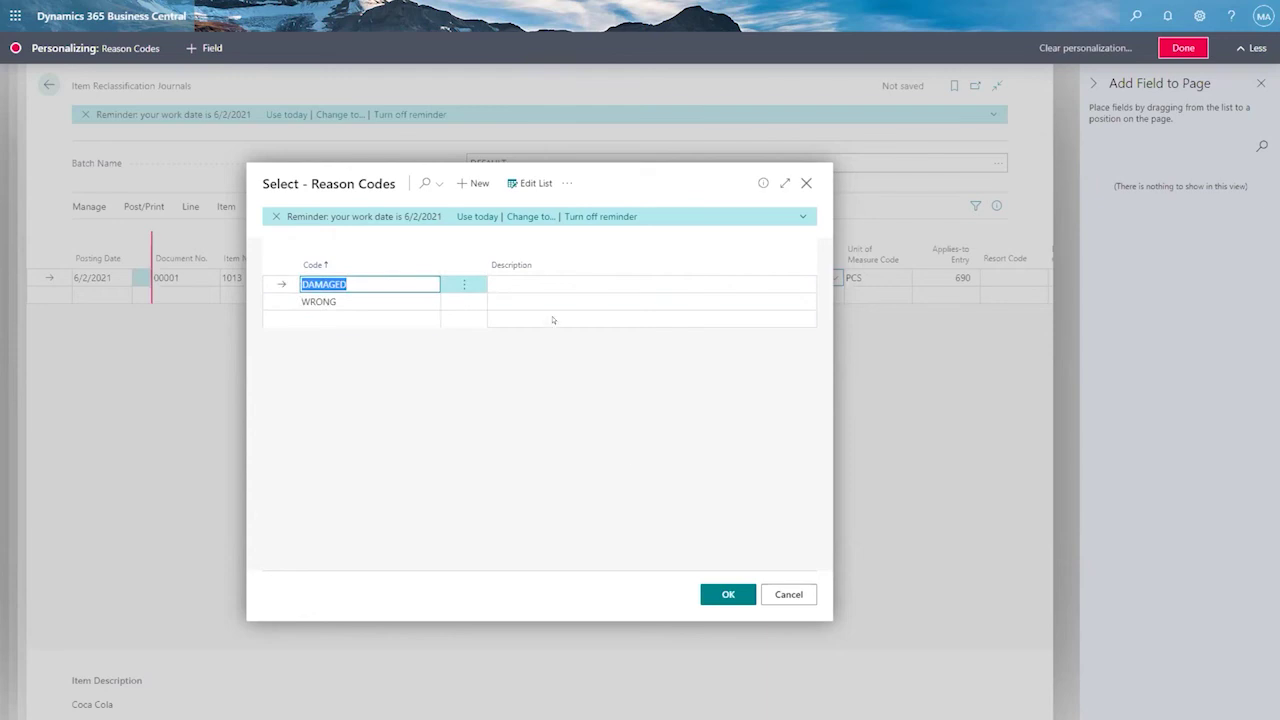
pyautogui.click(722, 594)
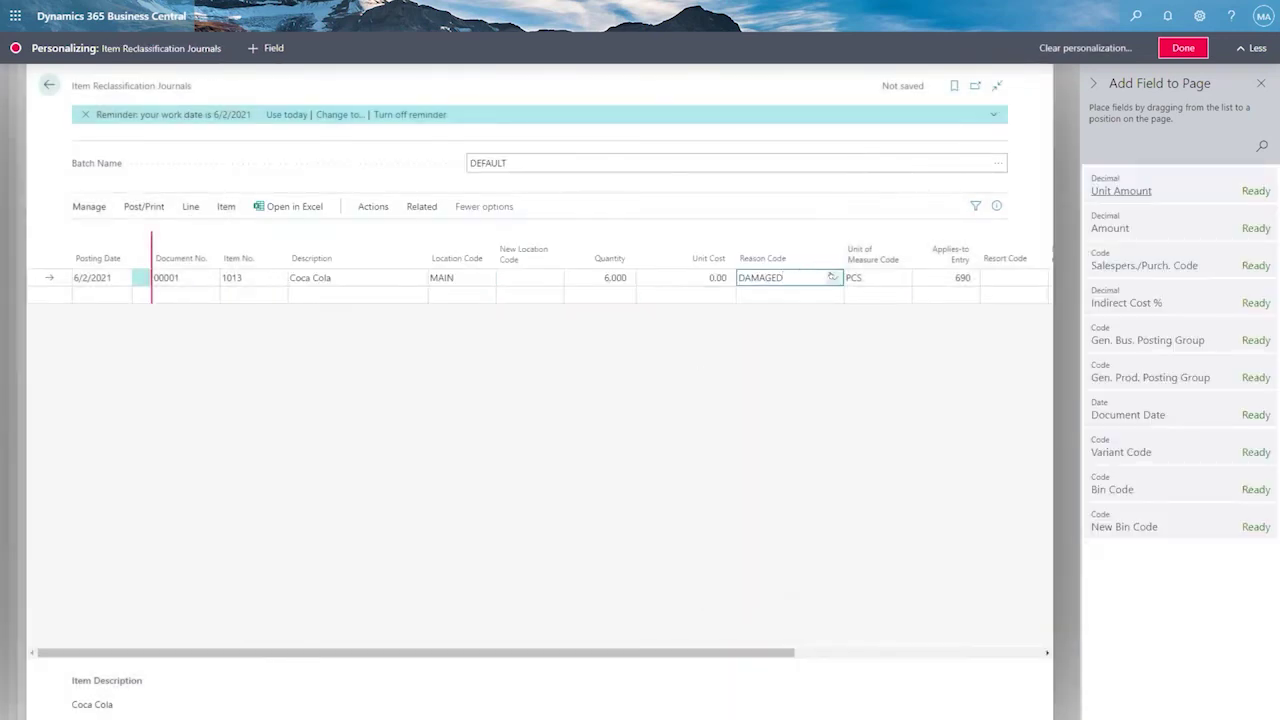
# Create a reason code ERROR without a description and assign it to the Coca Cola line
pyautogui.click(827, 277)
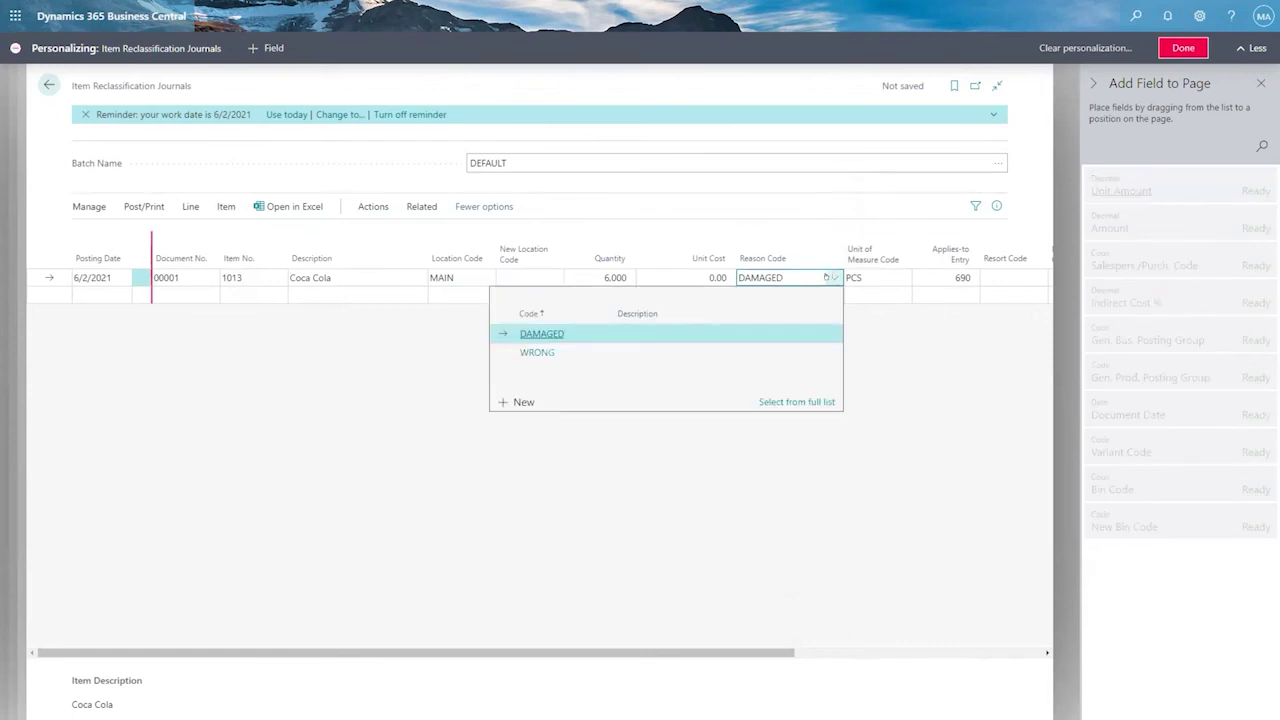
pyautogui.click(510, 401)
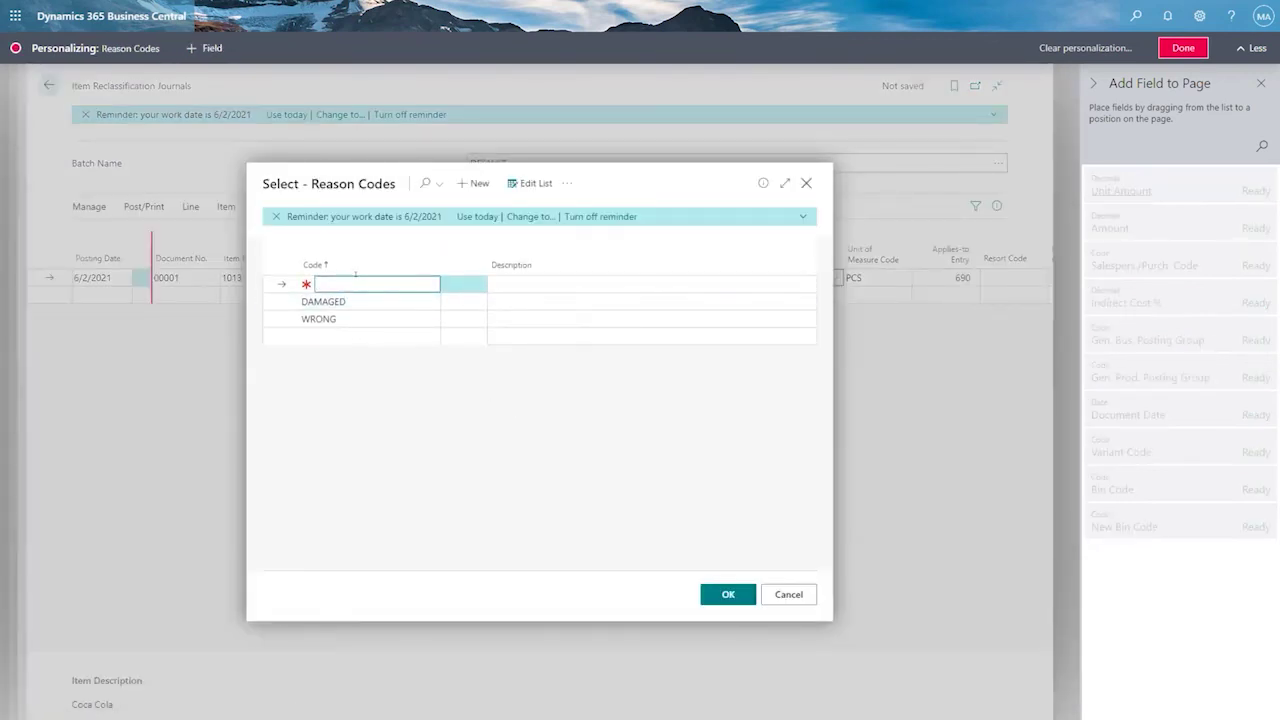
pyautogui.write('WROG RE')
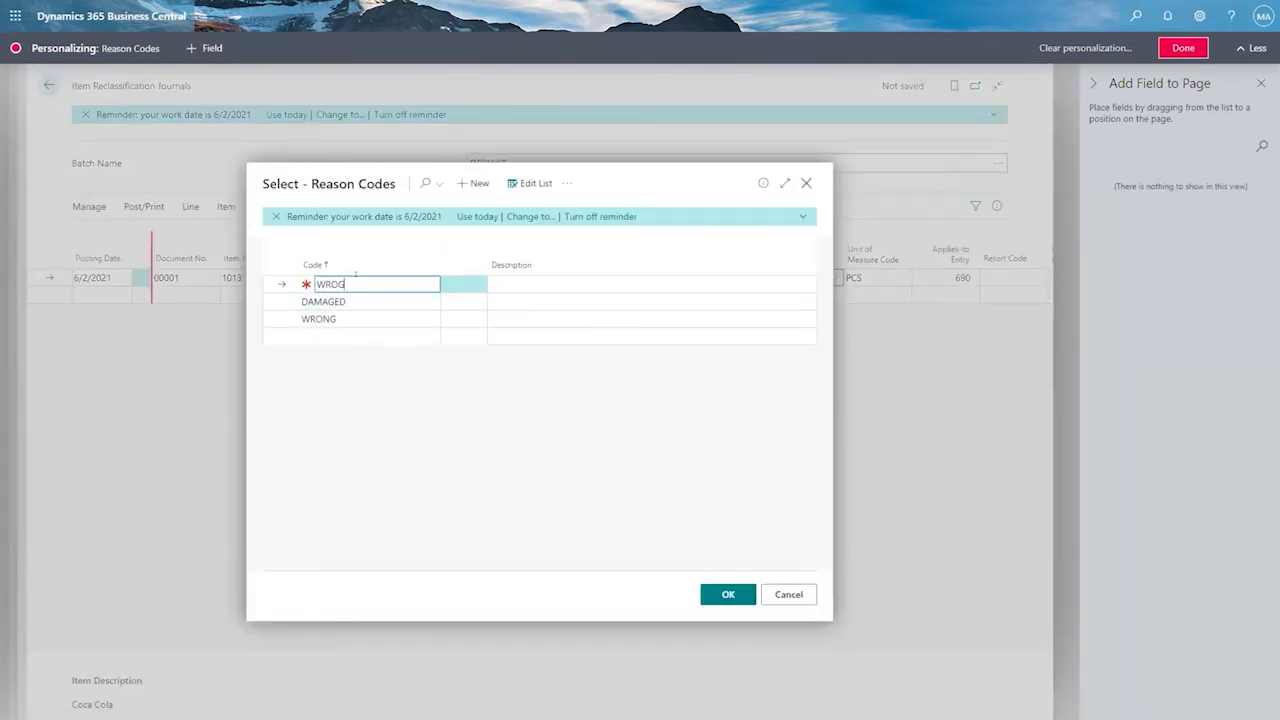
pyautogui.press('BackSpace')
pyautogui.press('BackSpace')
pyautogui.press('BackSpace')
pyautogui.press('BackSpace')
pyautogui.press('BackSpace')
pyautogui.press('BackSpace')
pyautogui.press('BackSpace')
pyautogui.write('ERROR')
pyautogui.press('Tab')
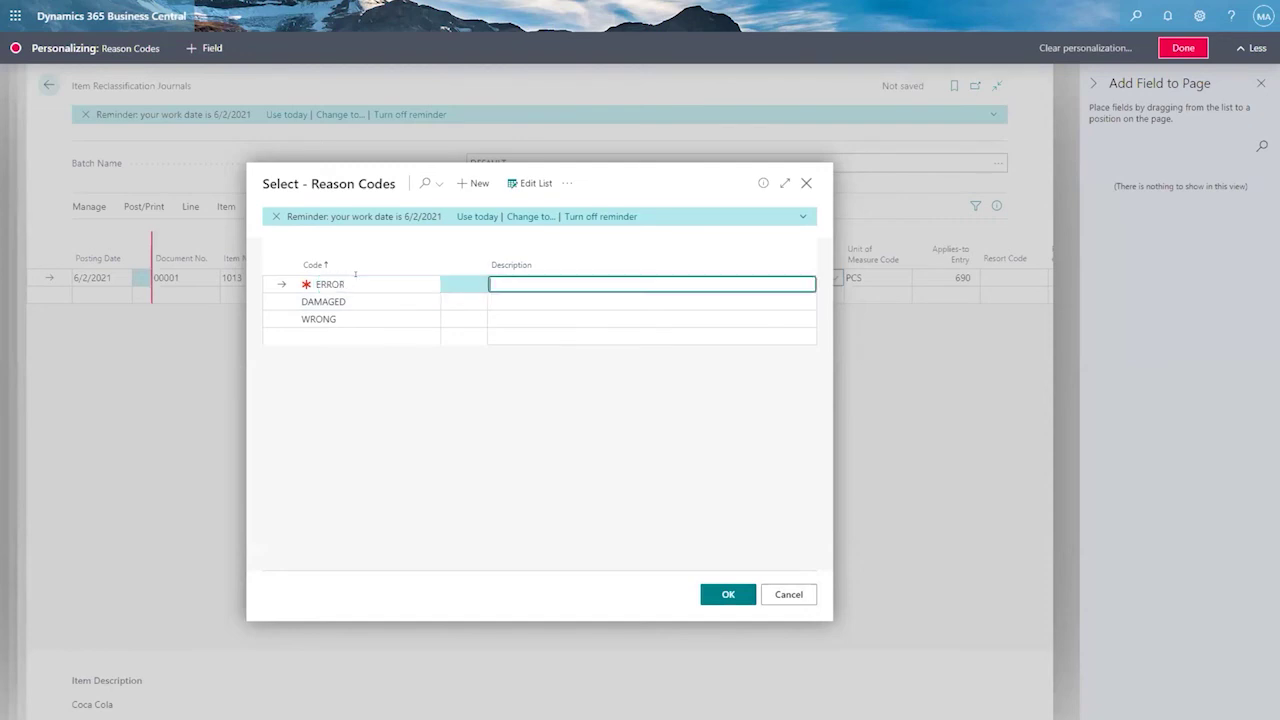
pyautogui.click(728, 594)
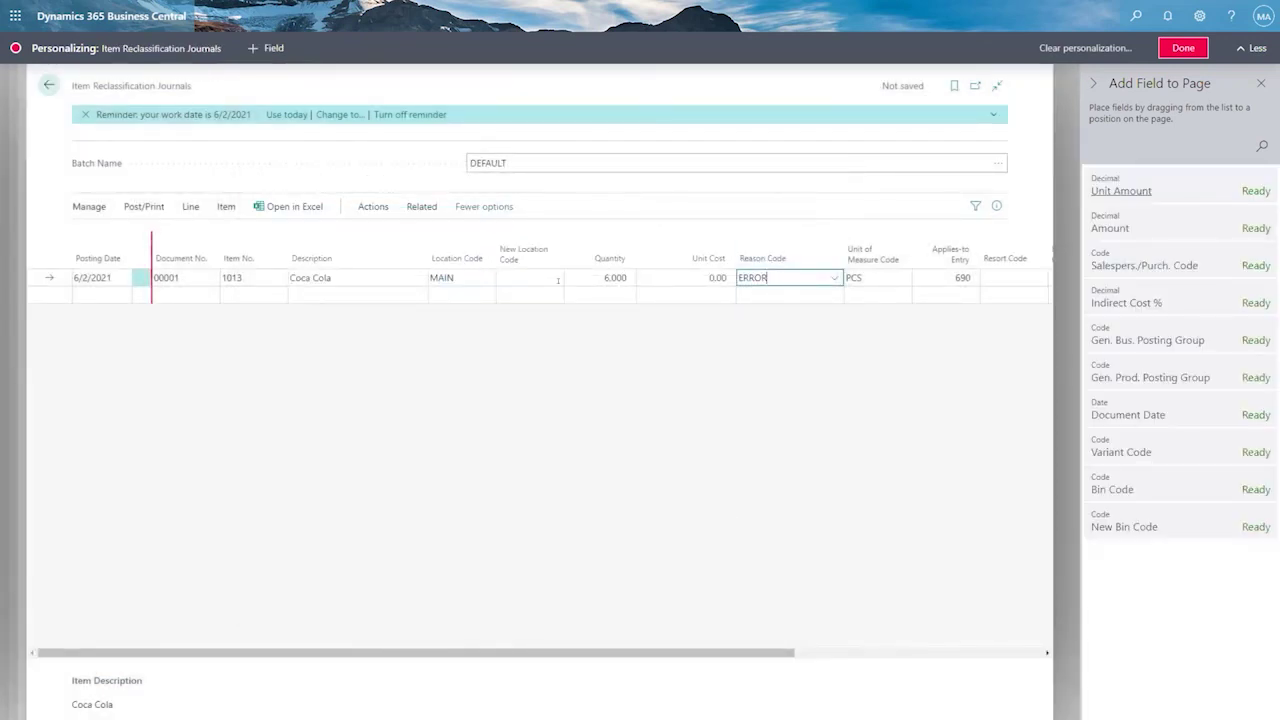
# Set the Coca Cola line's unit cost to 0.80
pyautogui.click(605, 277)
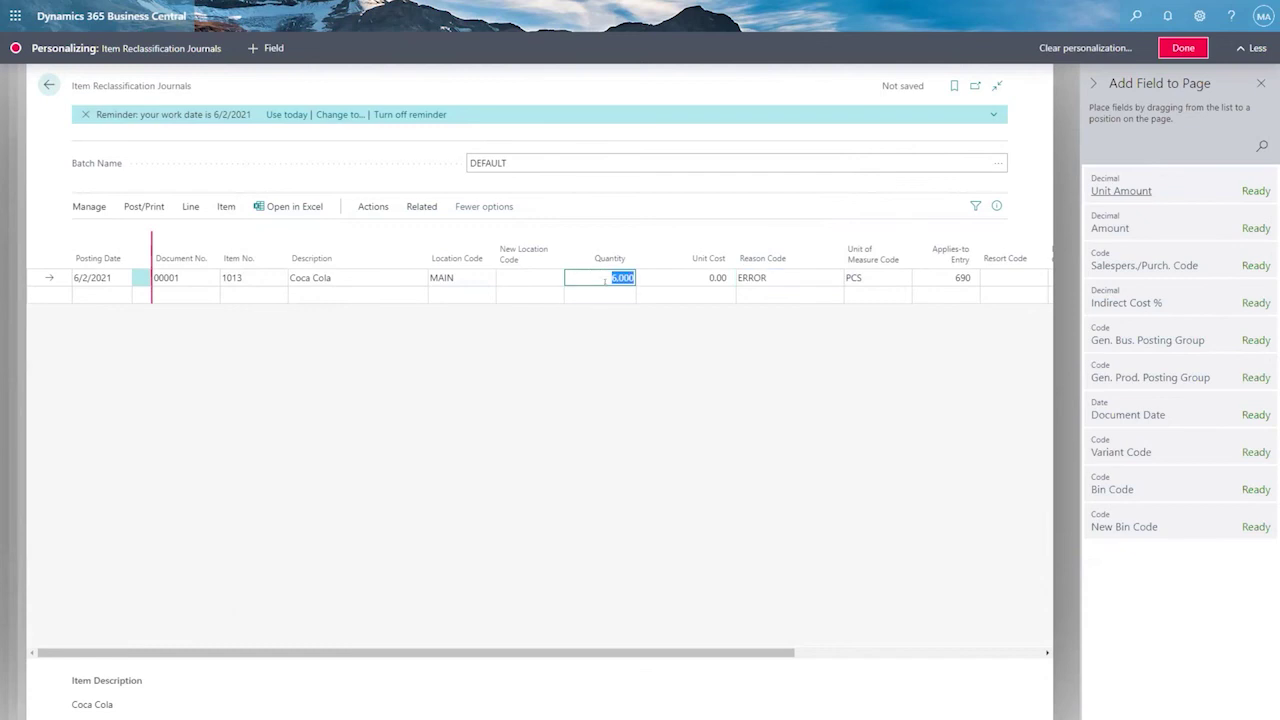
pyautogui.click(679, 275)
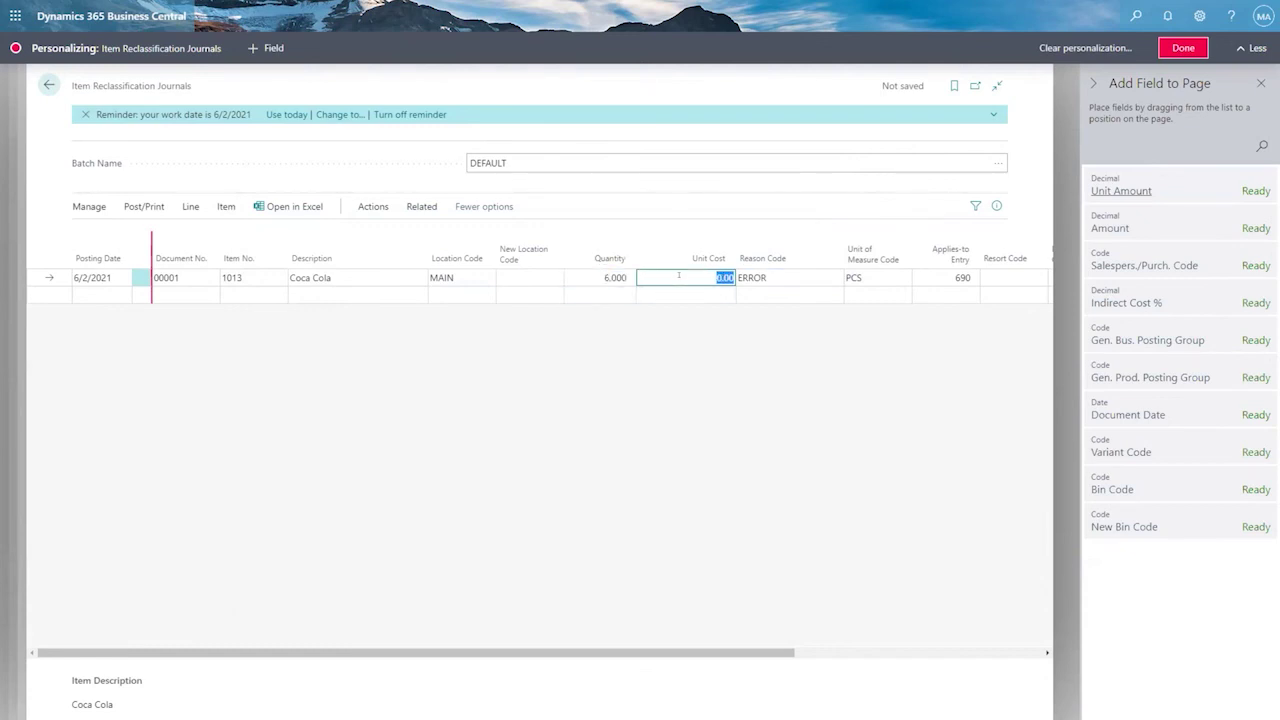
pyautogui.press('BackSpace')
pyautogui.write('0.8')
pyautogui.press('Tab')
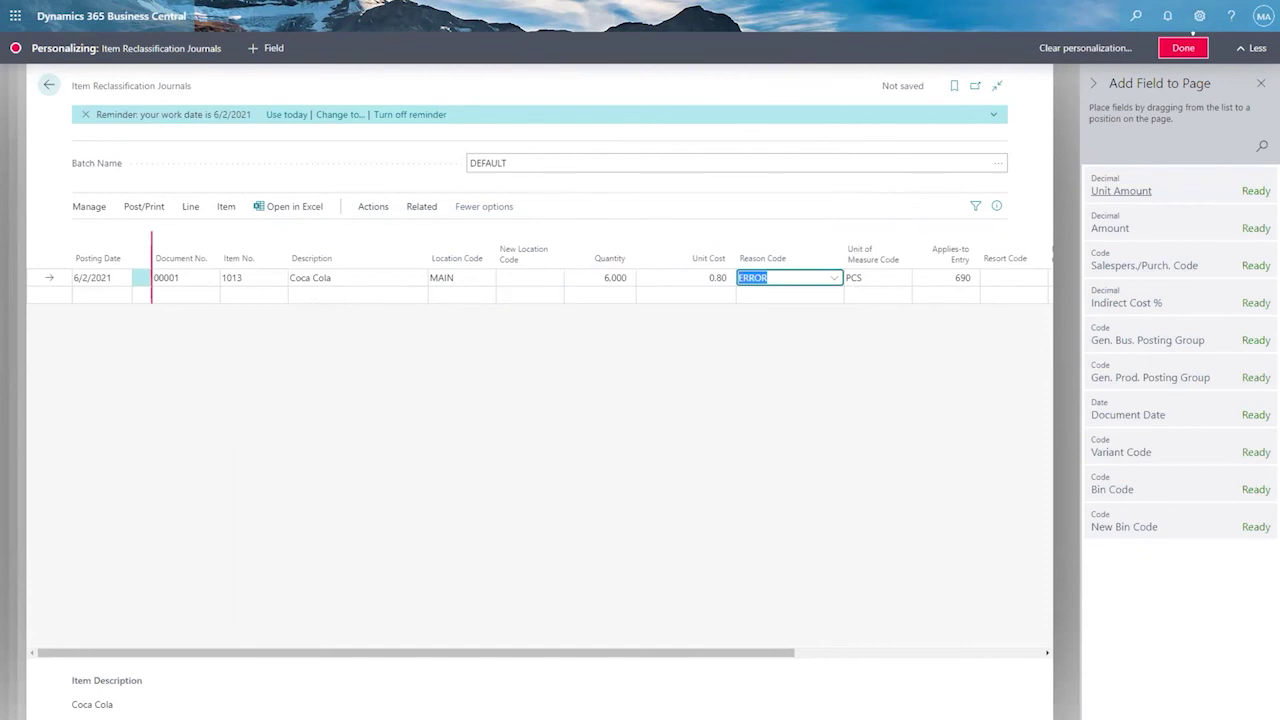
# Finish personalizing the journal page and reload it in the browser, confirming the reload
pyautogui.click(1180, 46)
pyautogui.click(520, 245)
pyautogui.click(550, 244)
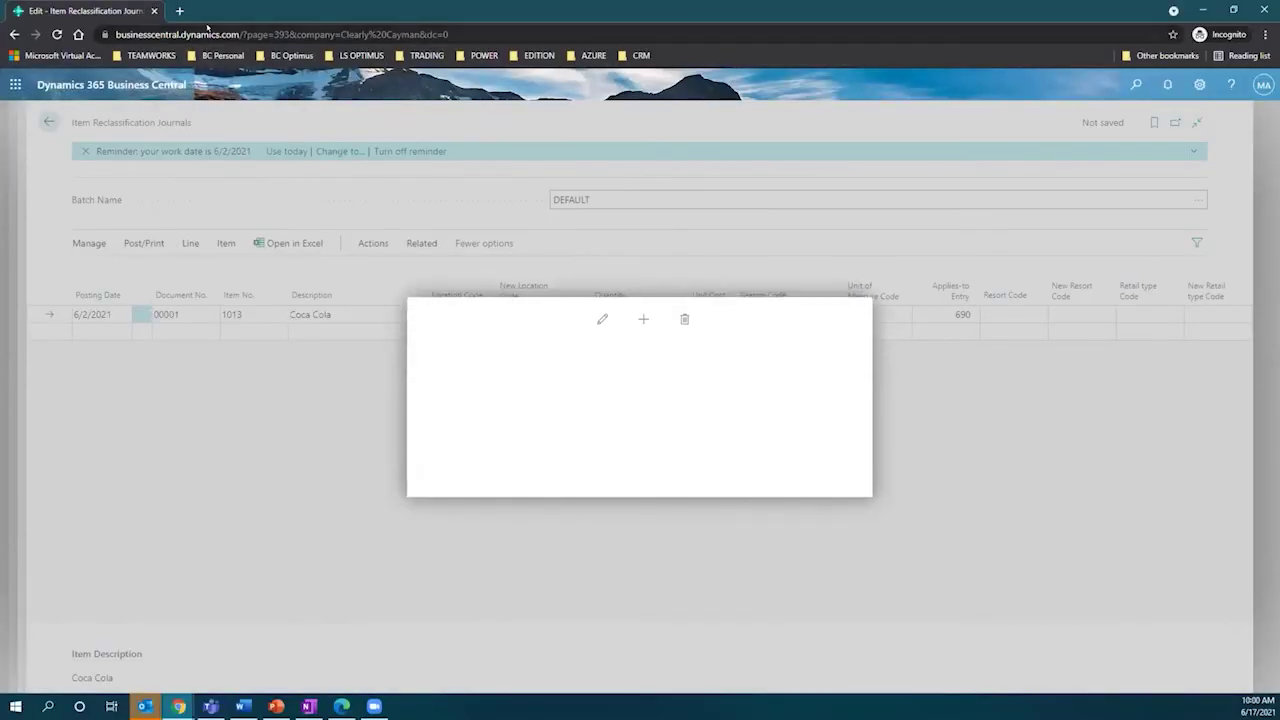
pyautogui.click(208, 30)
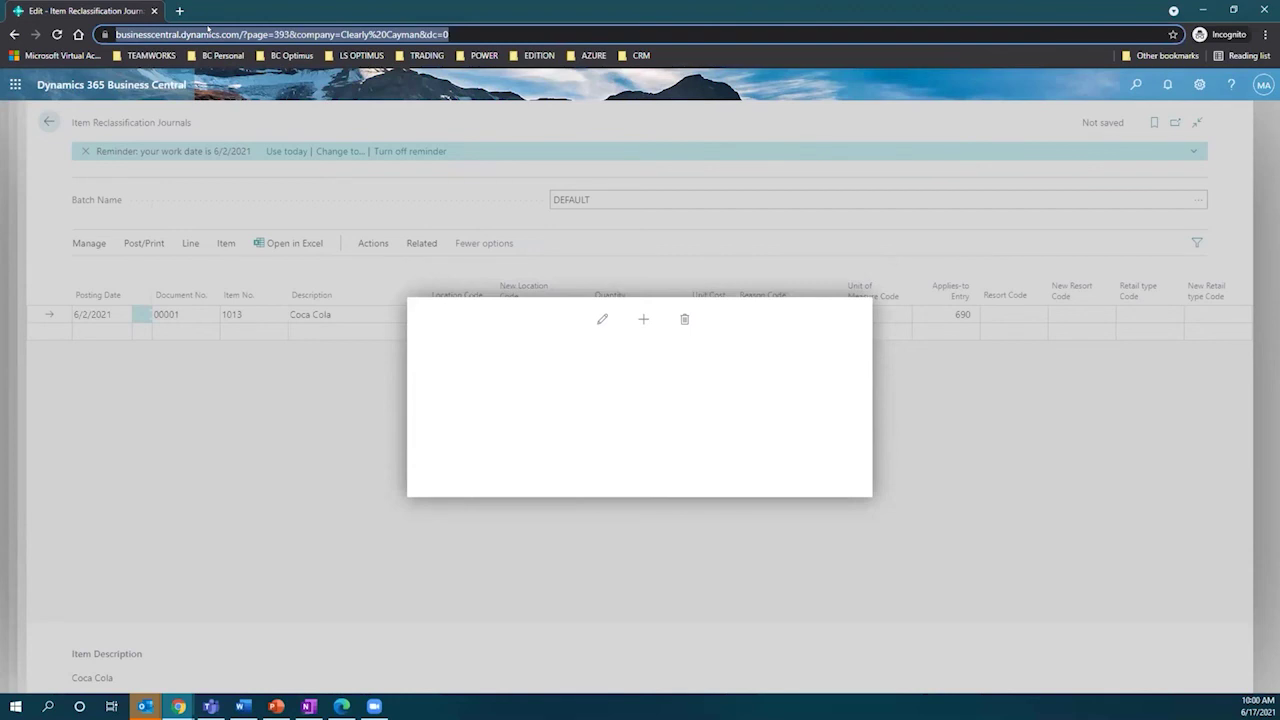
pyautogui.press('Return')
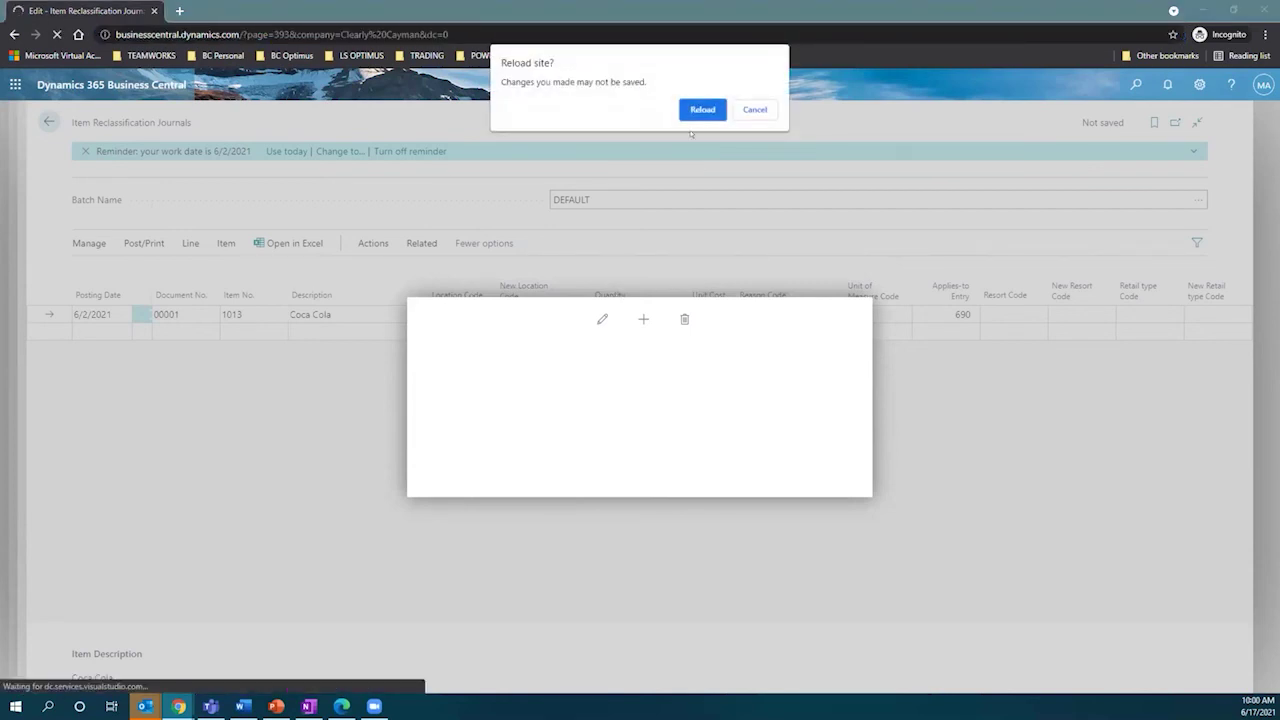
pyautogui.click(689, 111)
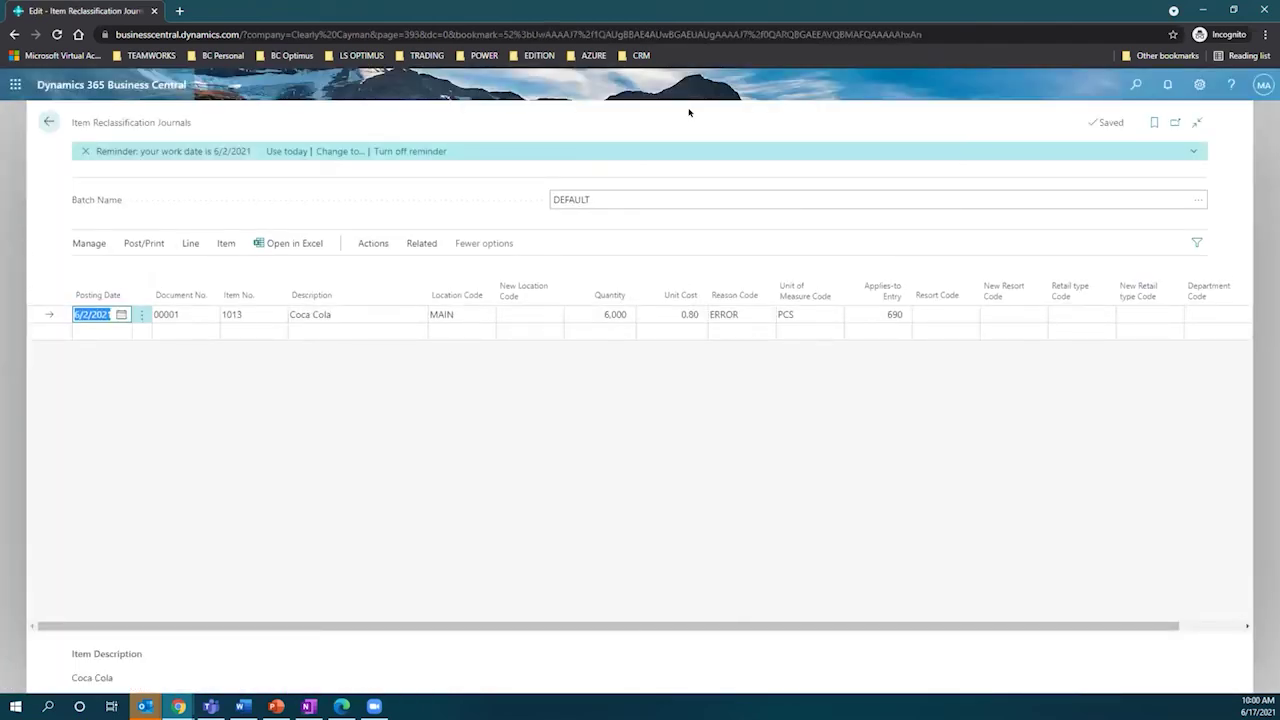
# Set the Coca Cola line's Resort Code to LITTLE and its New Resort Code to GRAND
pyautogui.click(969, 316)
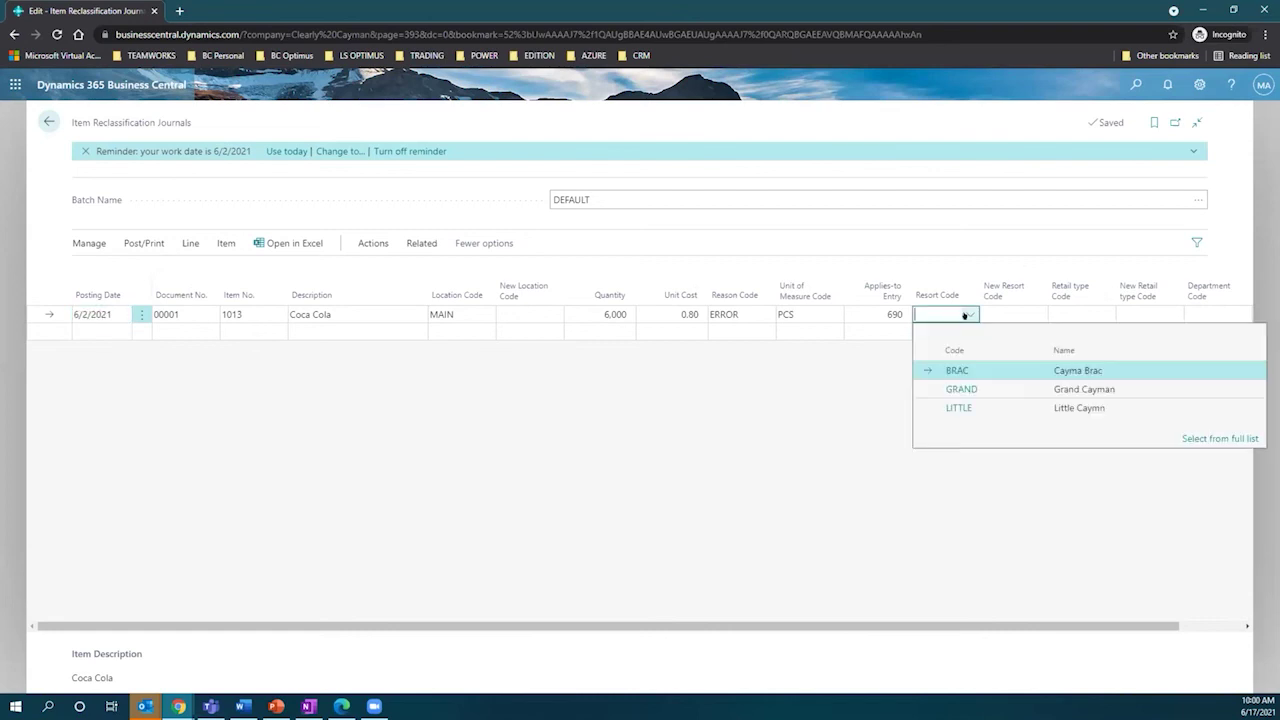
pyautogui.click(958, 408)
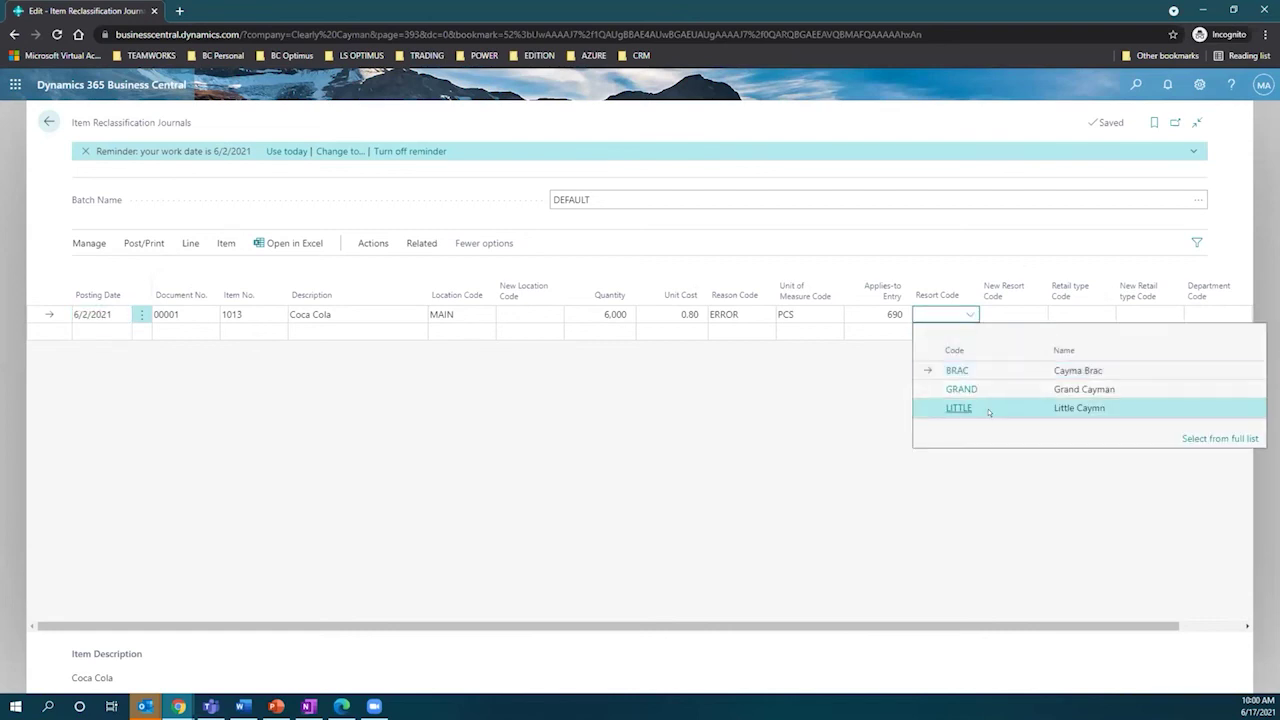
pyautogui.click(1000, 309)
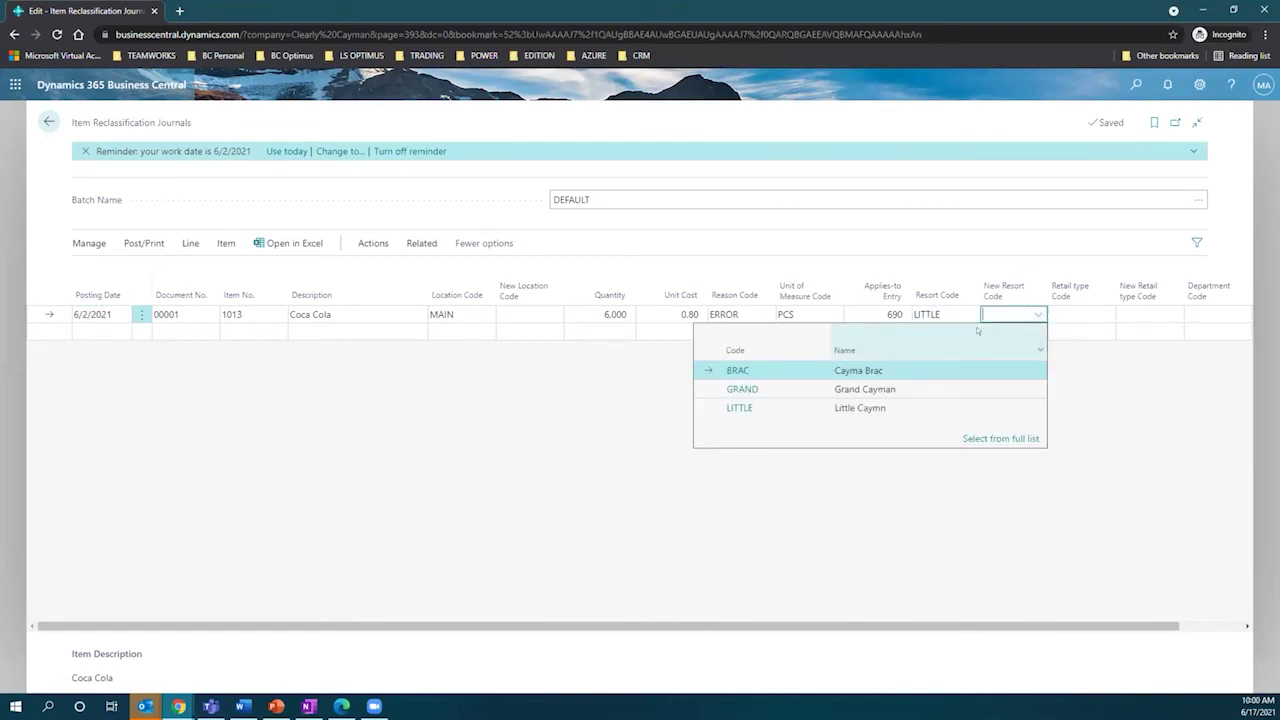
pyautogui.click(1064, 312)
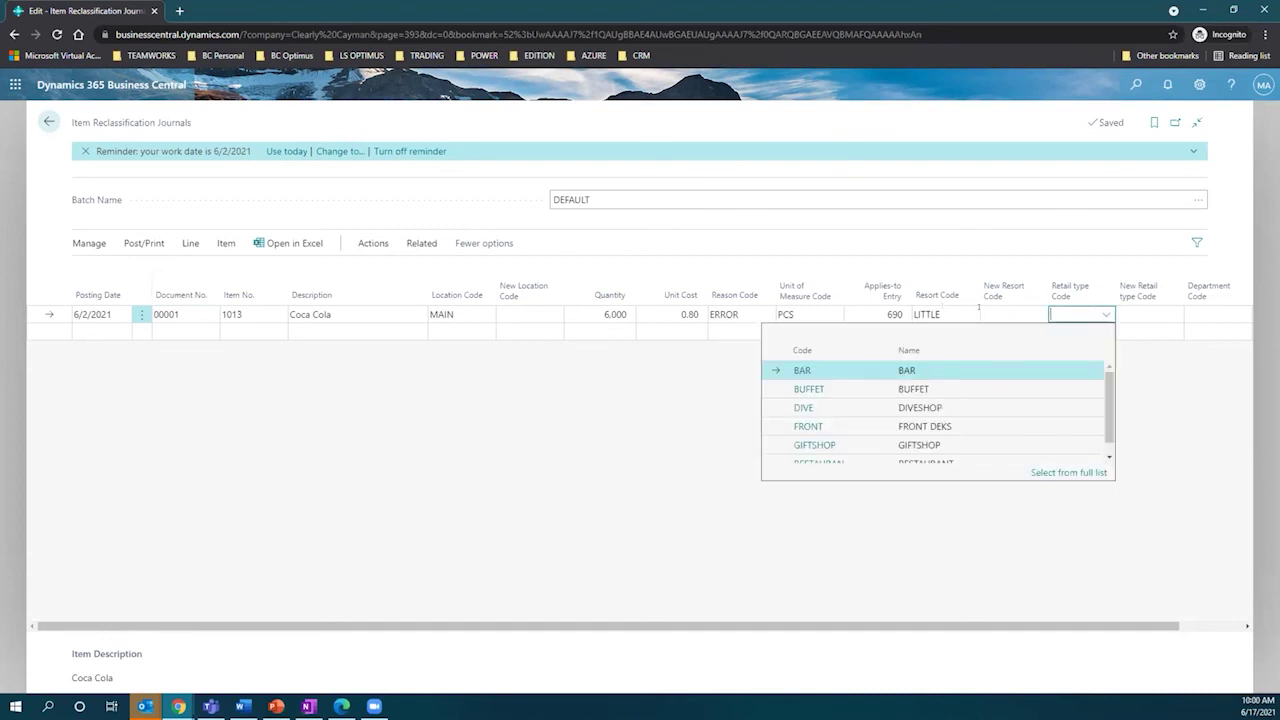
pyautogui.click(1017, 313)
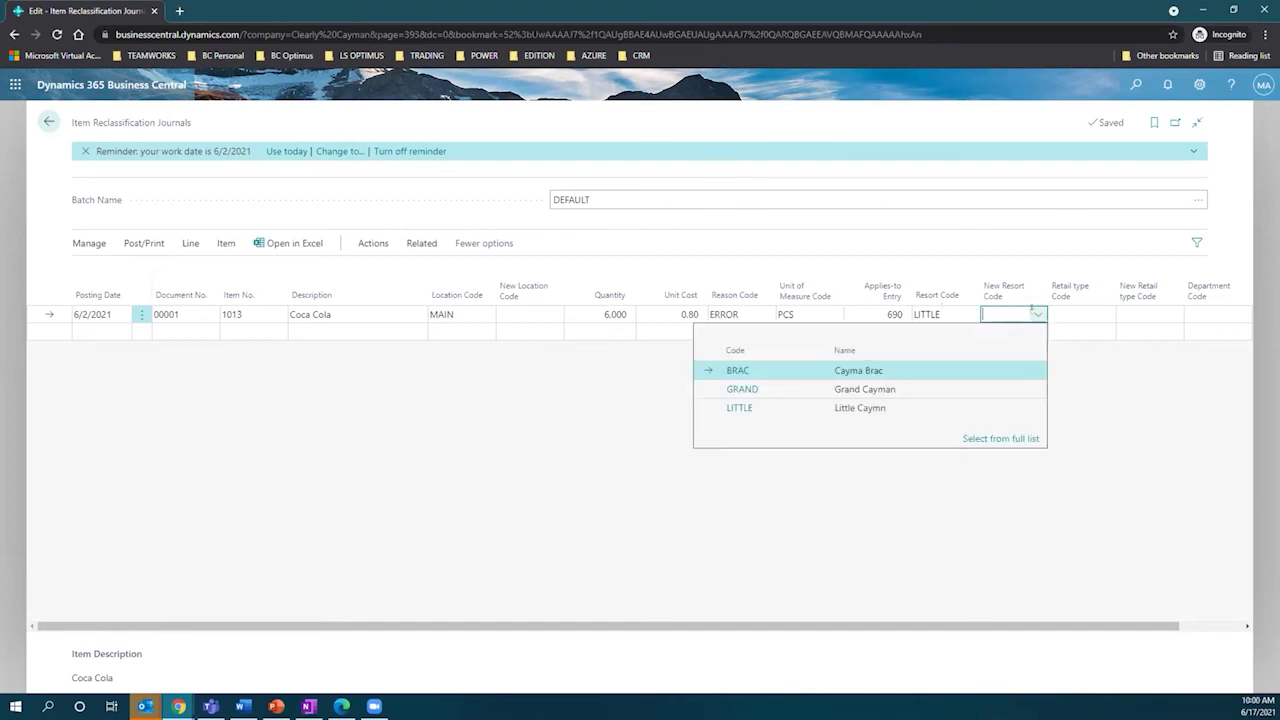
pyautogui.click(772, 390)
pyautogui.click(911, 381)
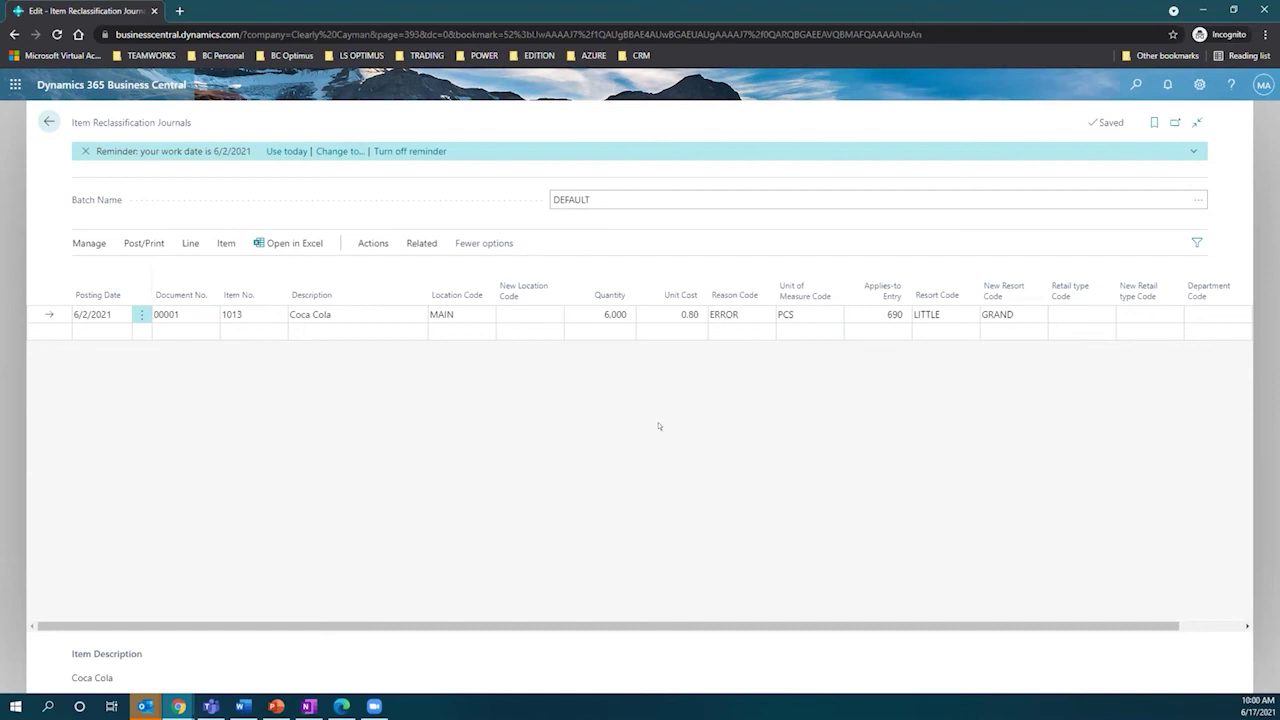
# Review the posting options and the line's location, quantity, unit cost, reason, resort, retail type and department fields without posting
pyautogui.click(132, 243)
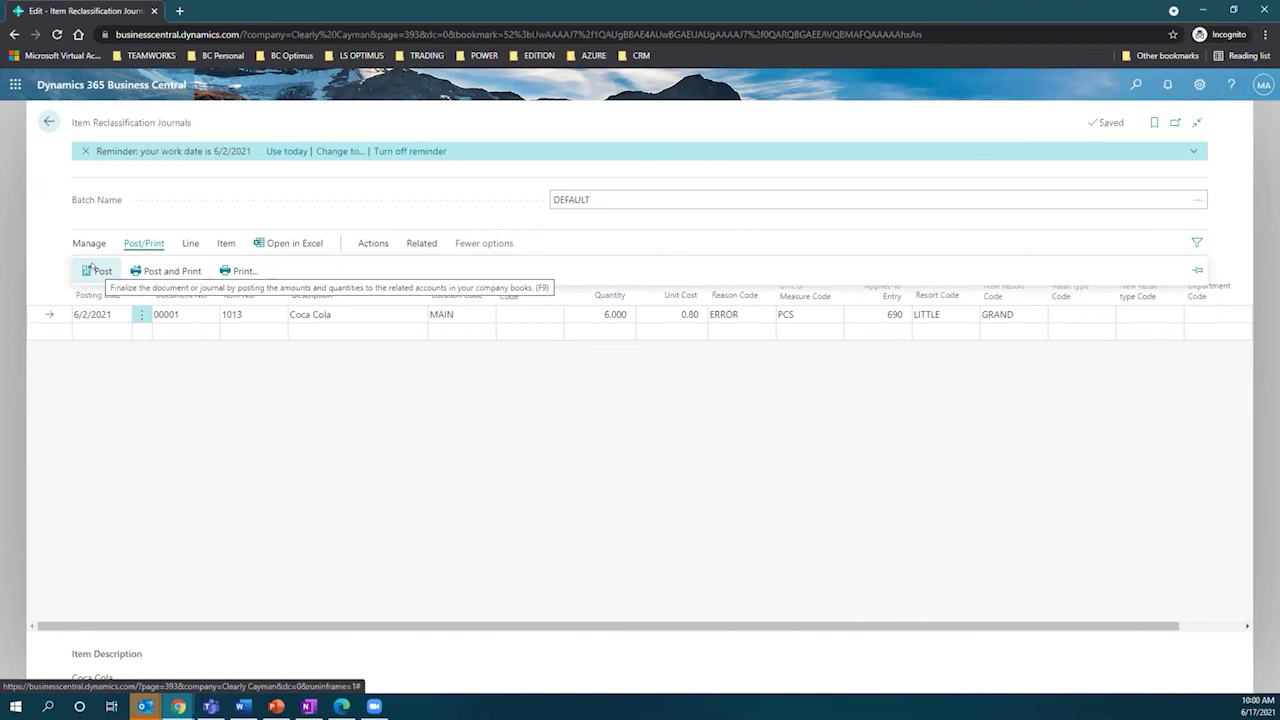
pyautogui.click(452, 305)
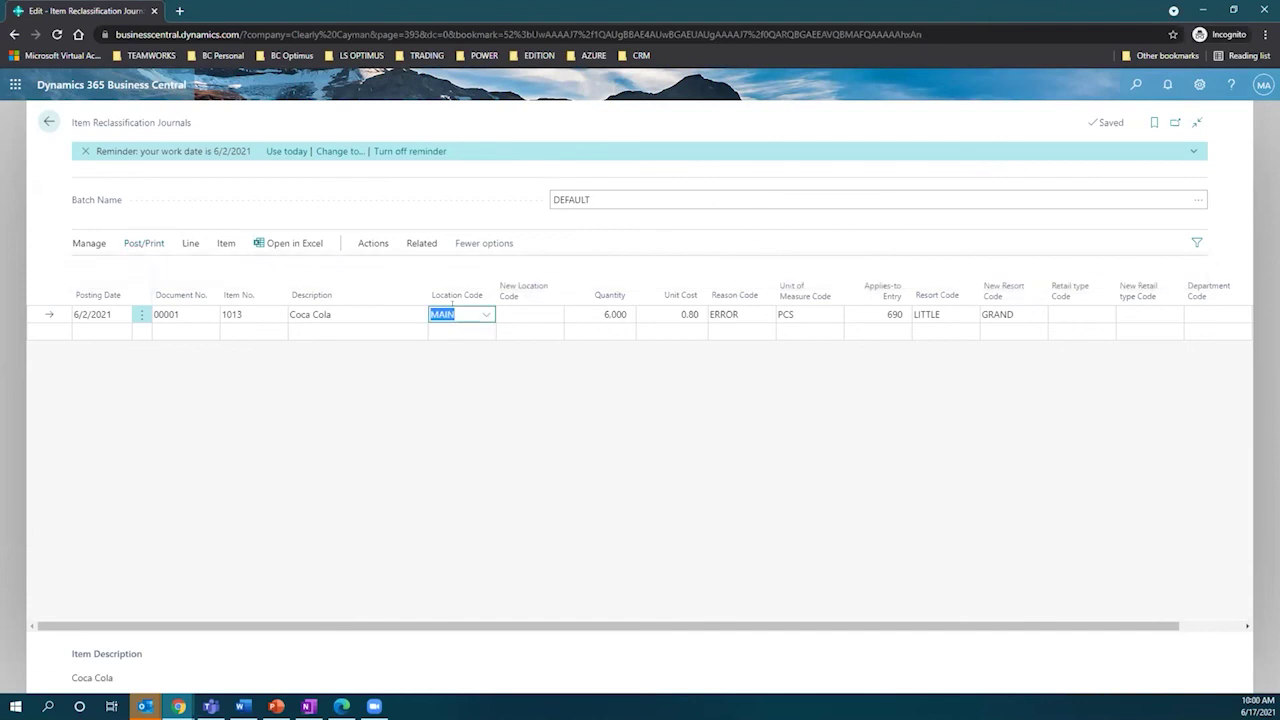
pyautogui.click(595, 314)
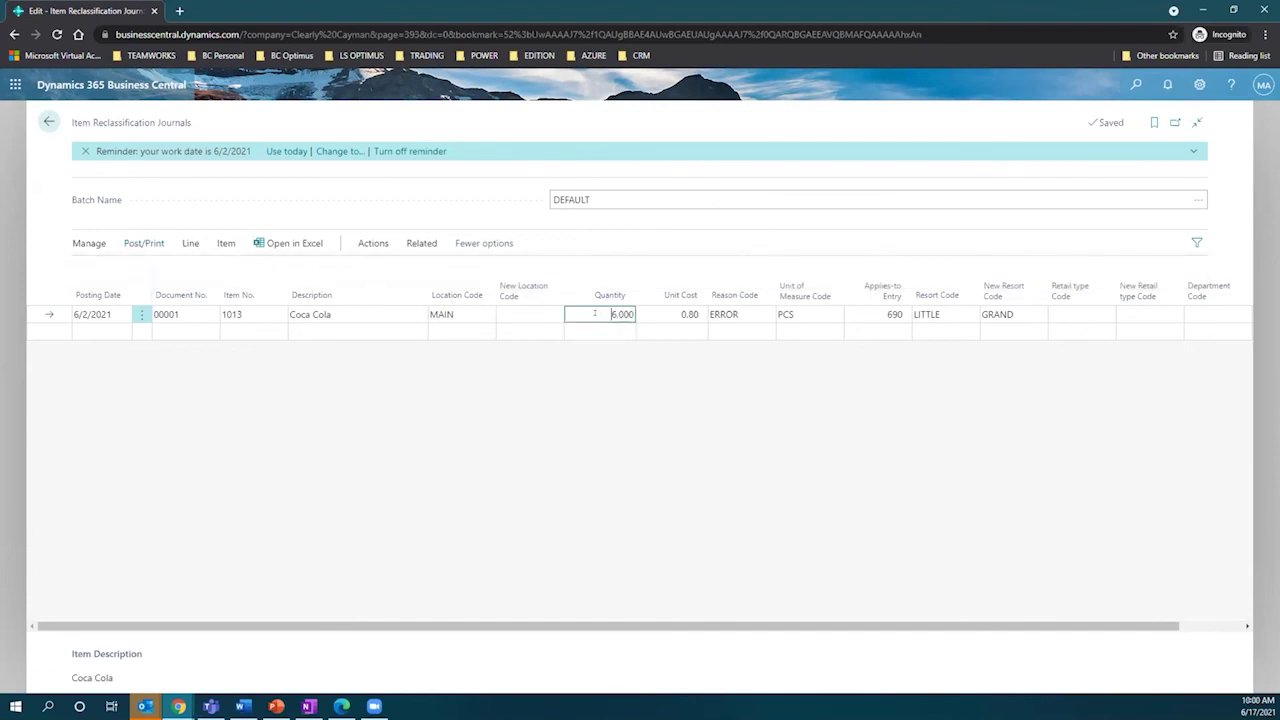
pyautogui.click(658, 314)
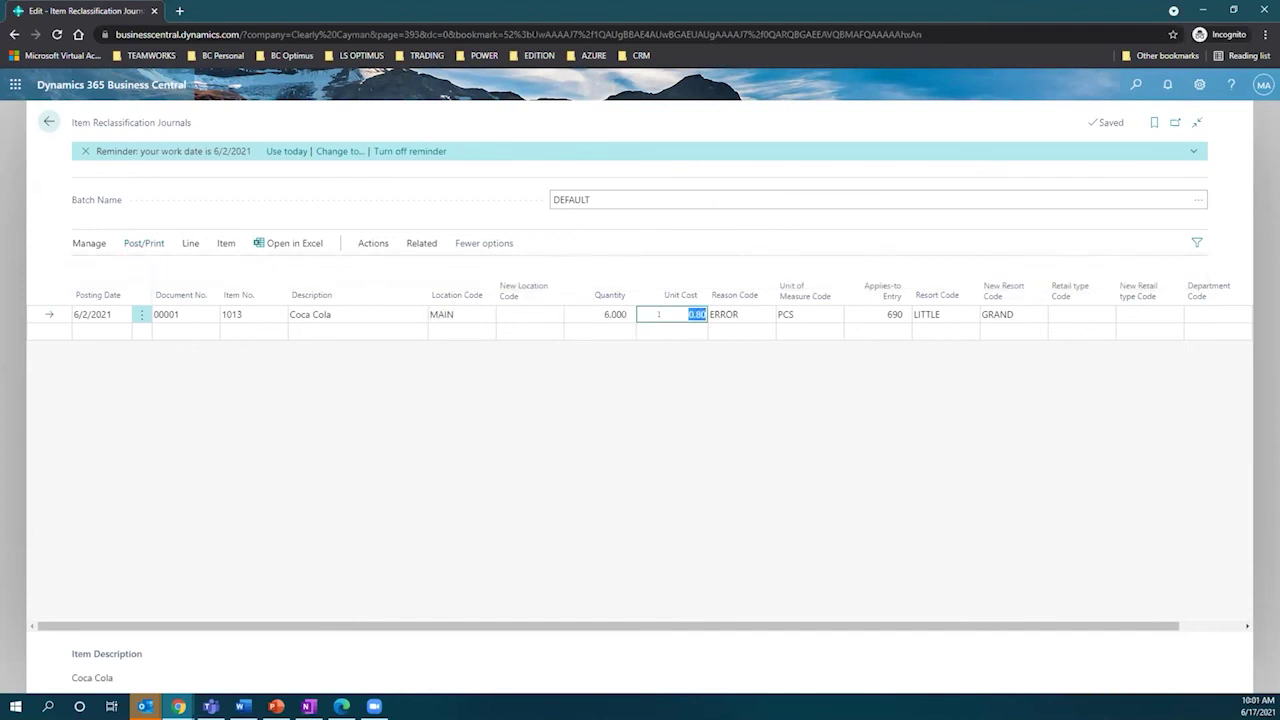
pyautogui.press('Tab')
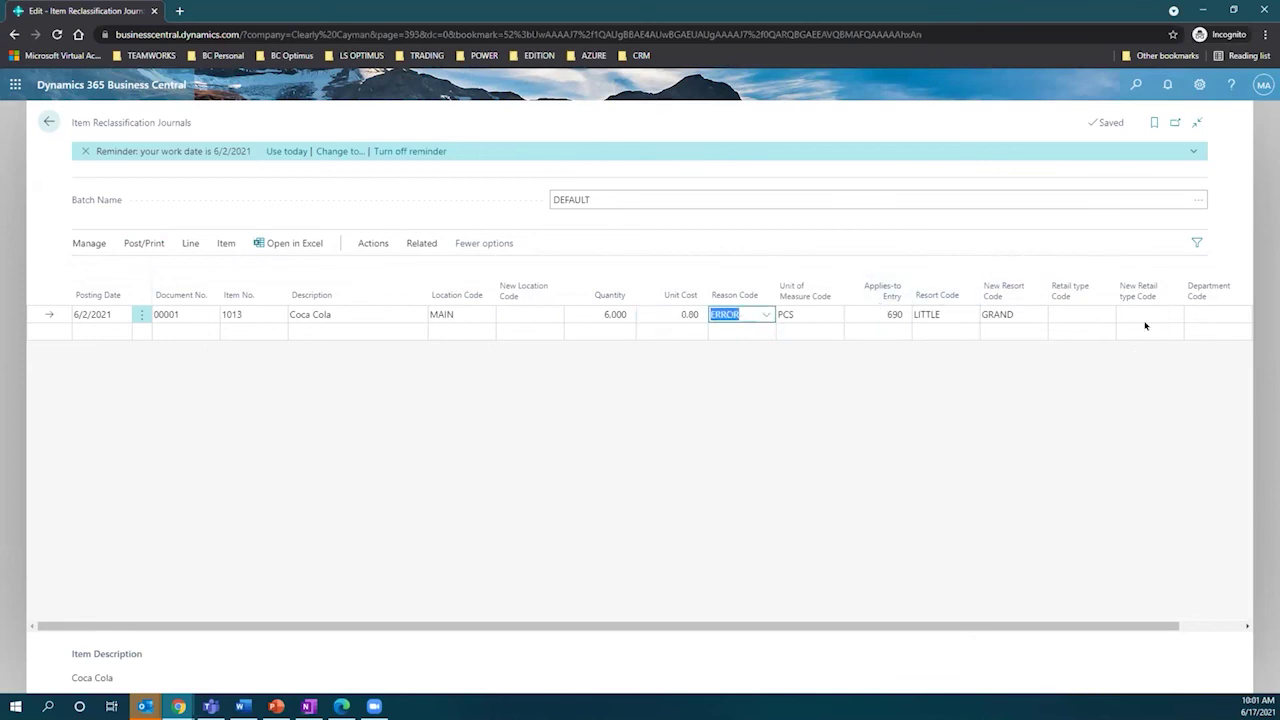
pyautogui.click(996, 310)
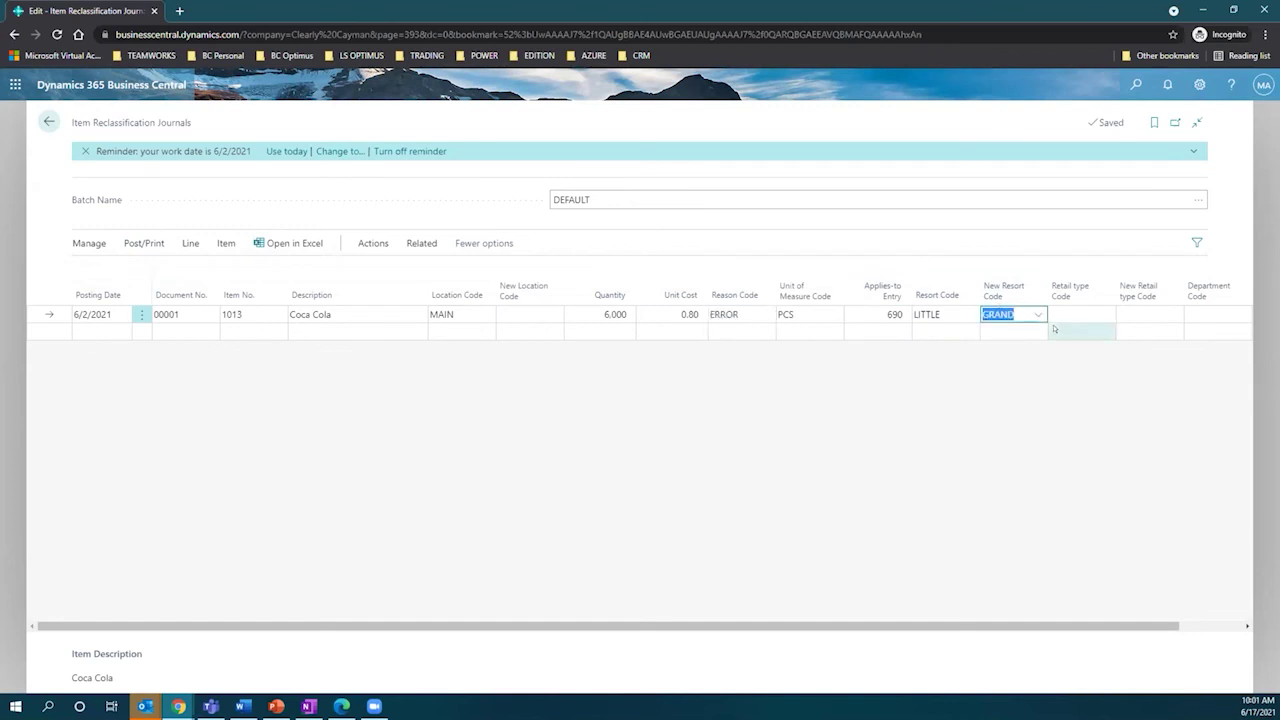
pyautogui.click(1085, 314)
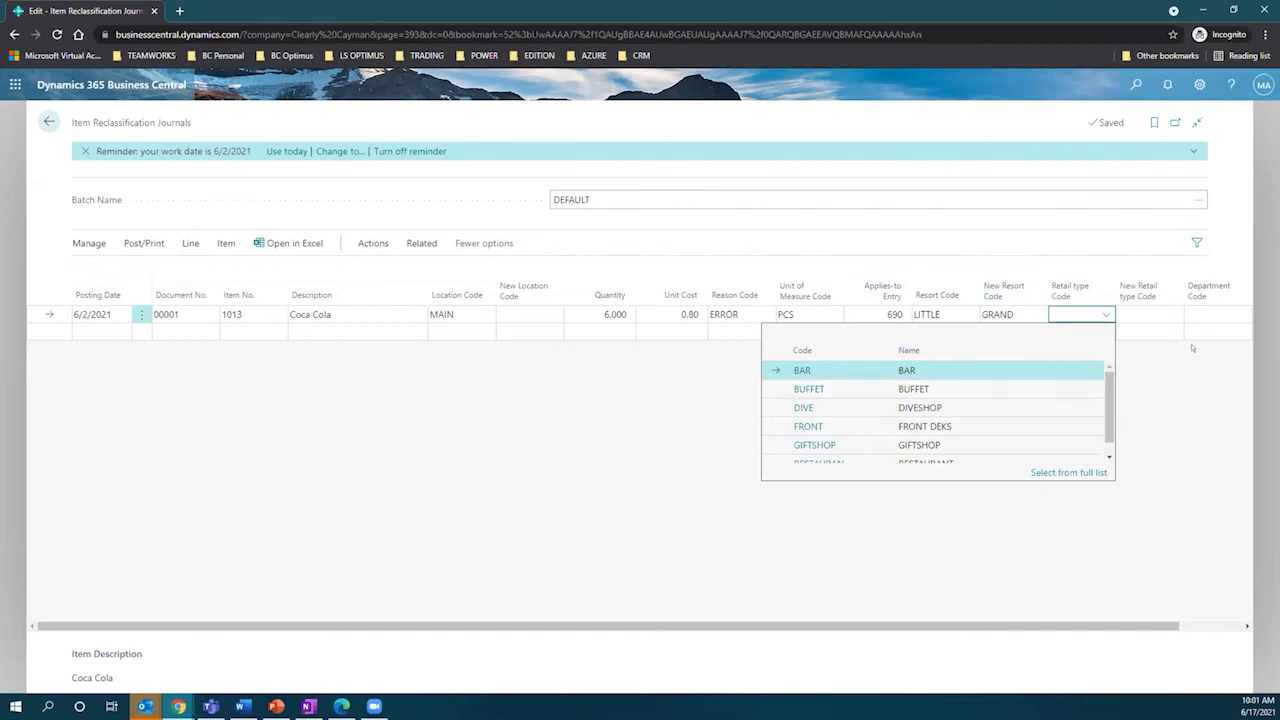
pyautogui.click(1236, 316)
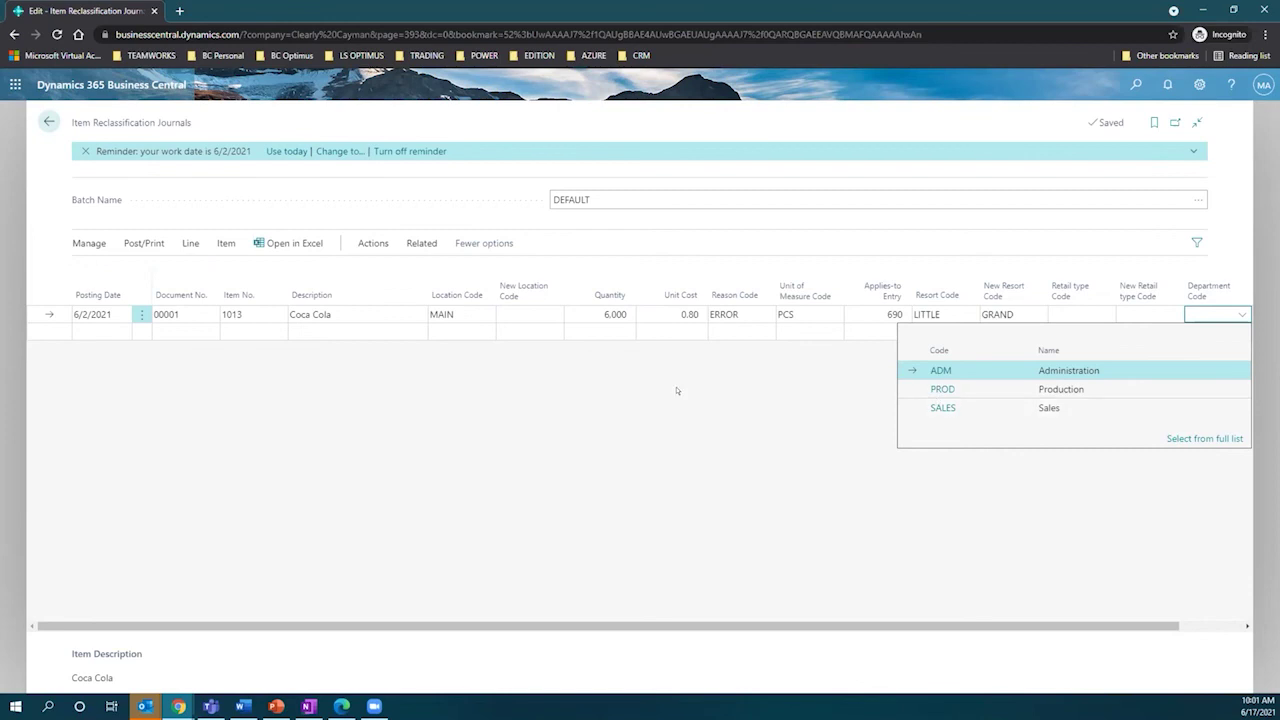
pyautogui.click(967, 406)
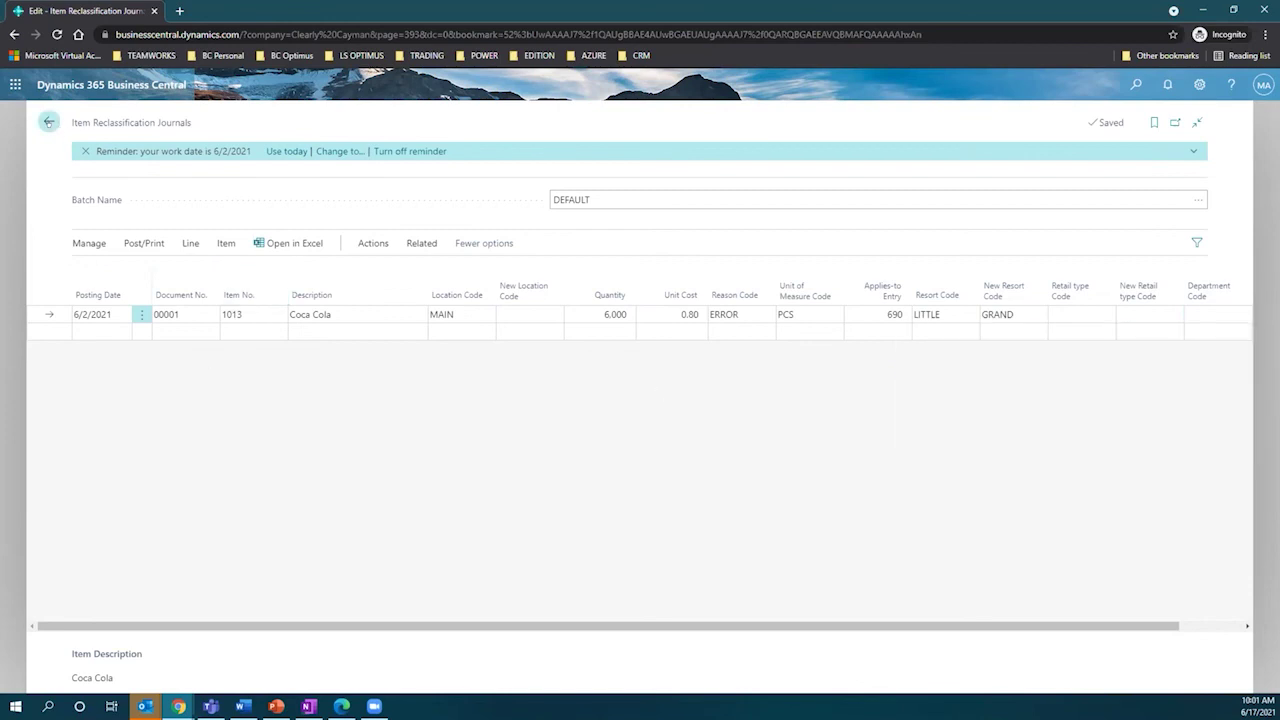
# Close the Item Reclassification Journals page
pyautogui.click(48, 122)
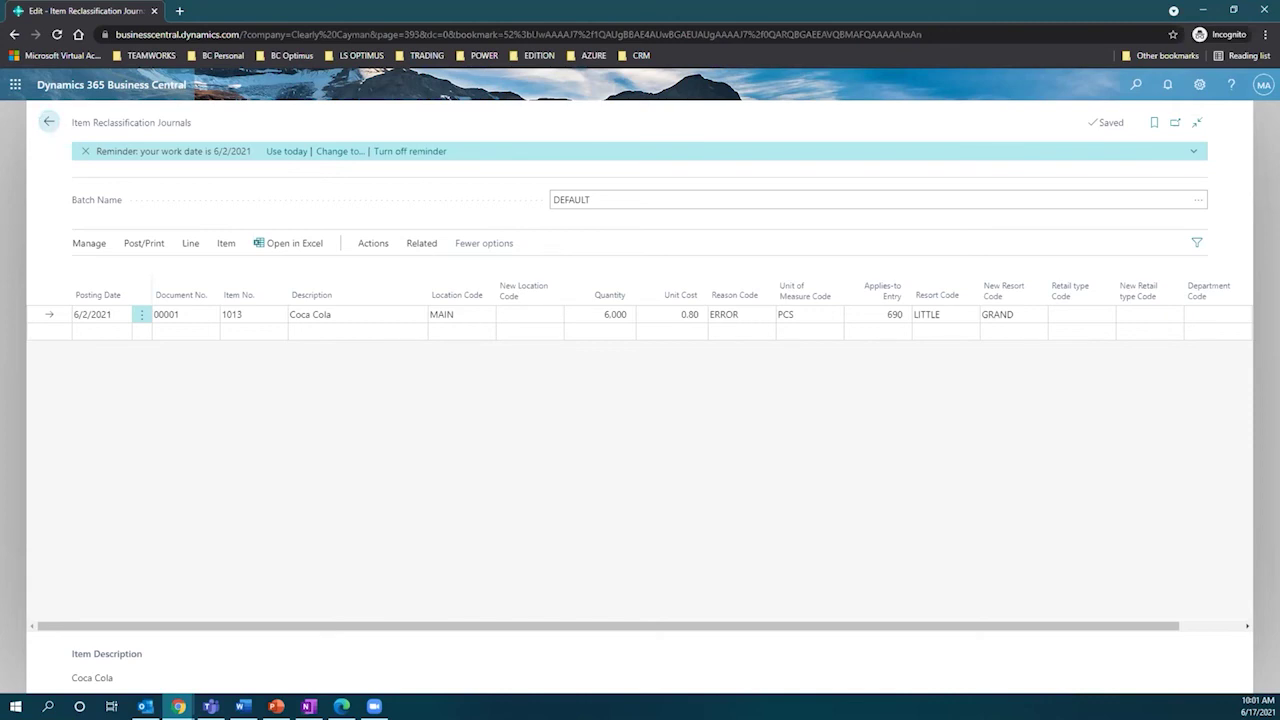
pyautogui.hotkey('alt', 'Tab')
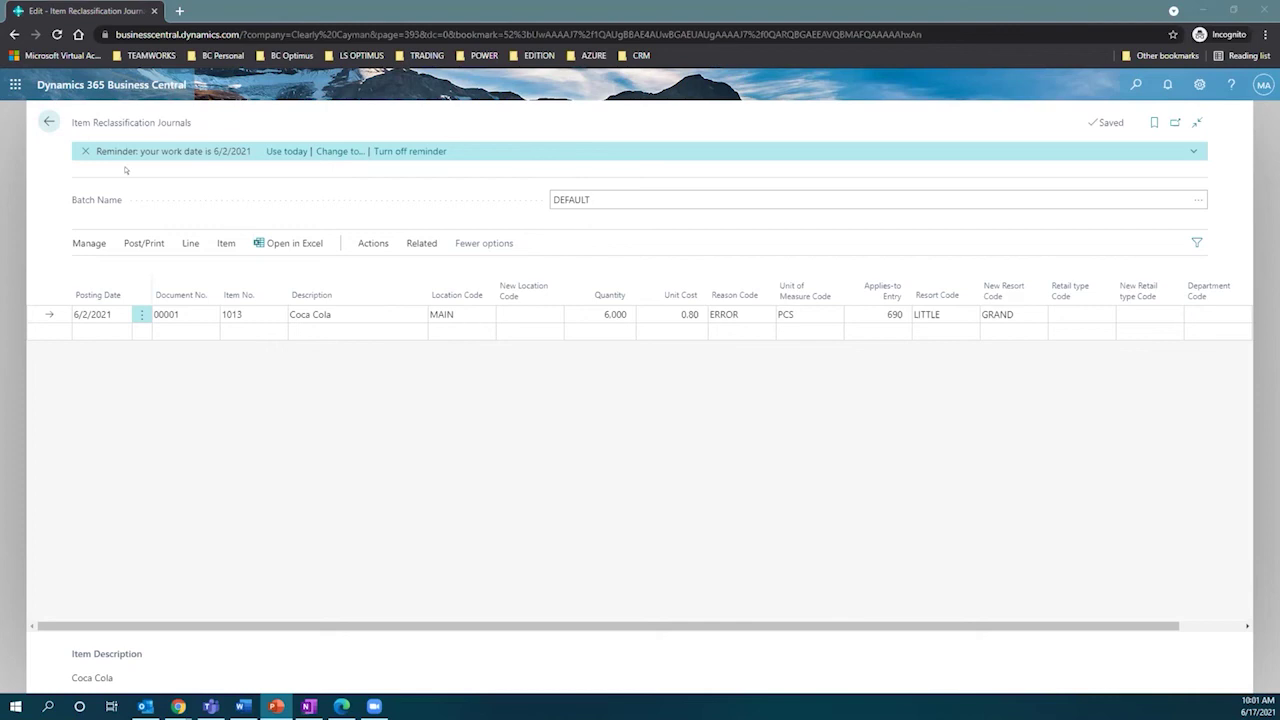
pyautogui.click(49, 122)
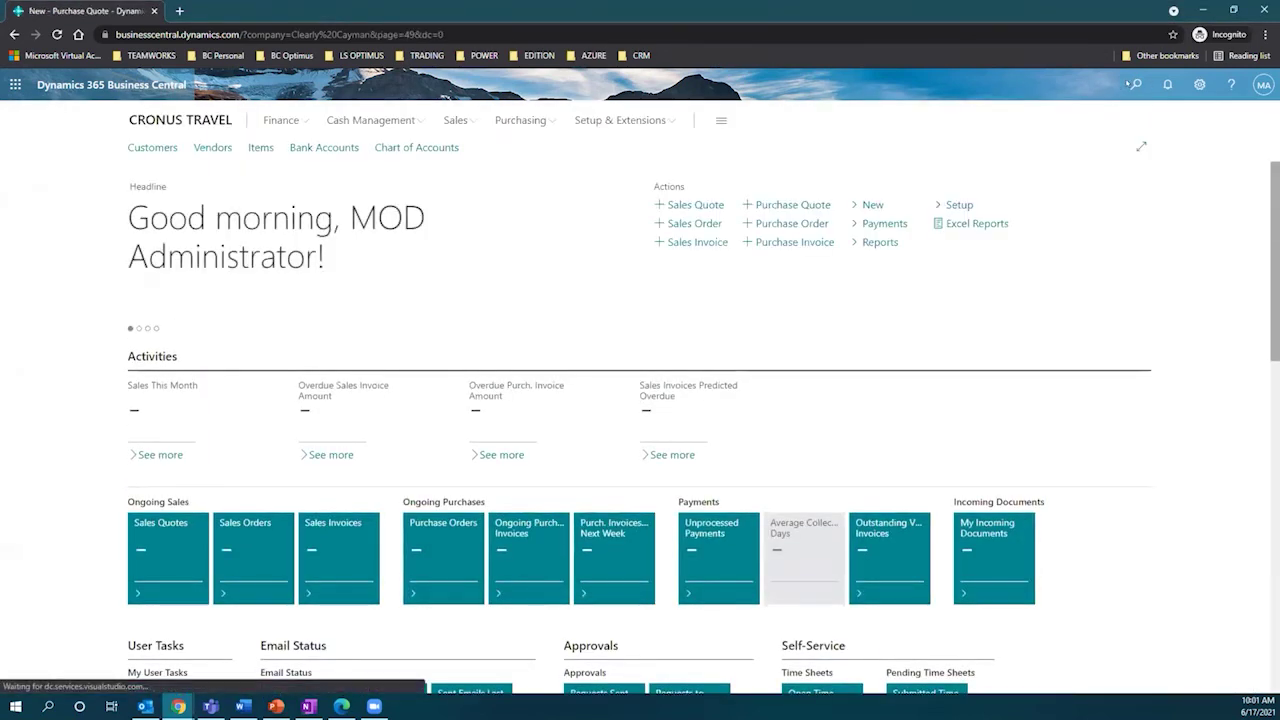
# Search for "items journ" and open the Item Journals page as a full page
pyautogui.click(1130, 85)
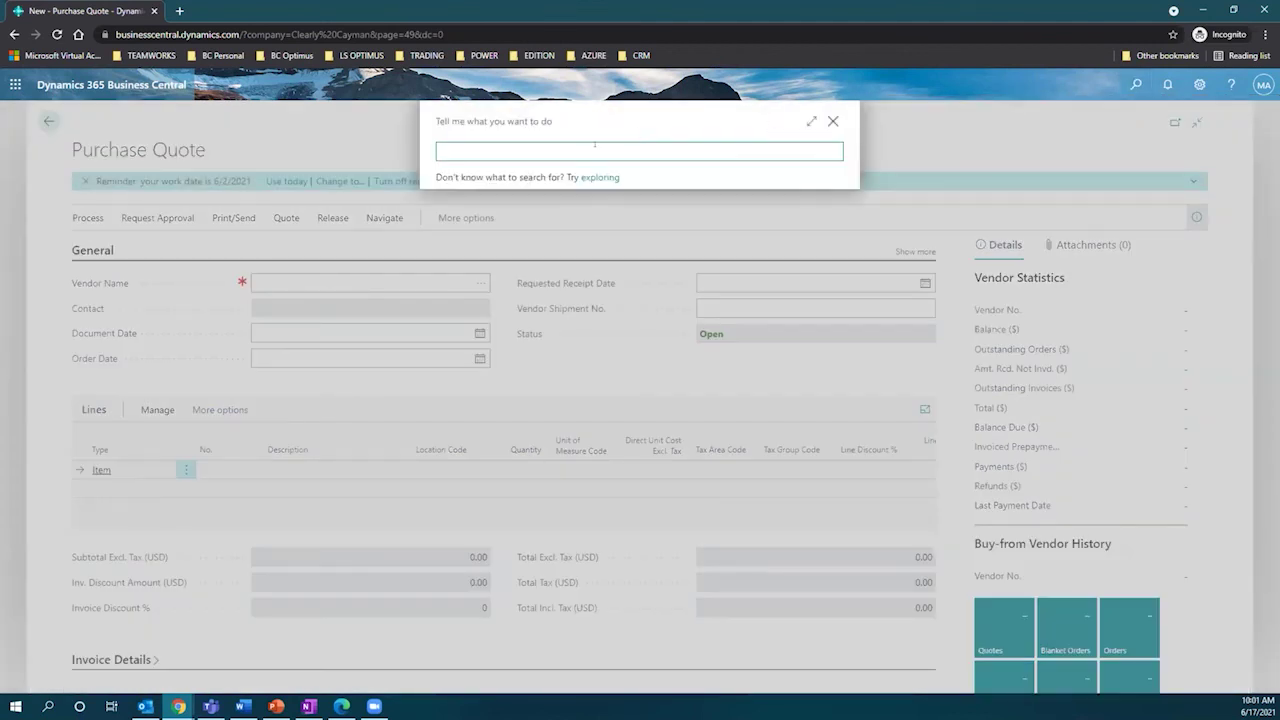
pyautogui.write('items')
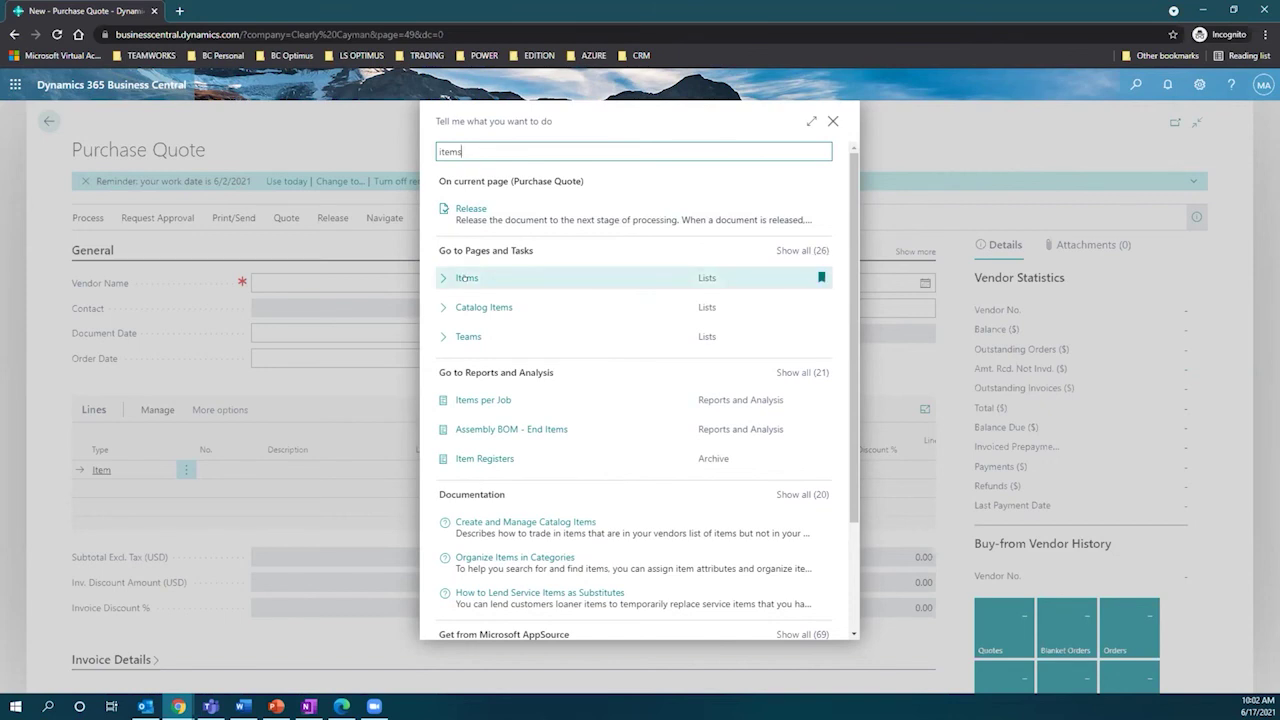
pyautogui.press('BackSpace')
pyautogui.press('BackSpace')
pyautogui.press('BackSpace')
pyautogui.press('BackSpace')
pyautogui.write('items')
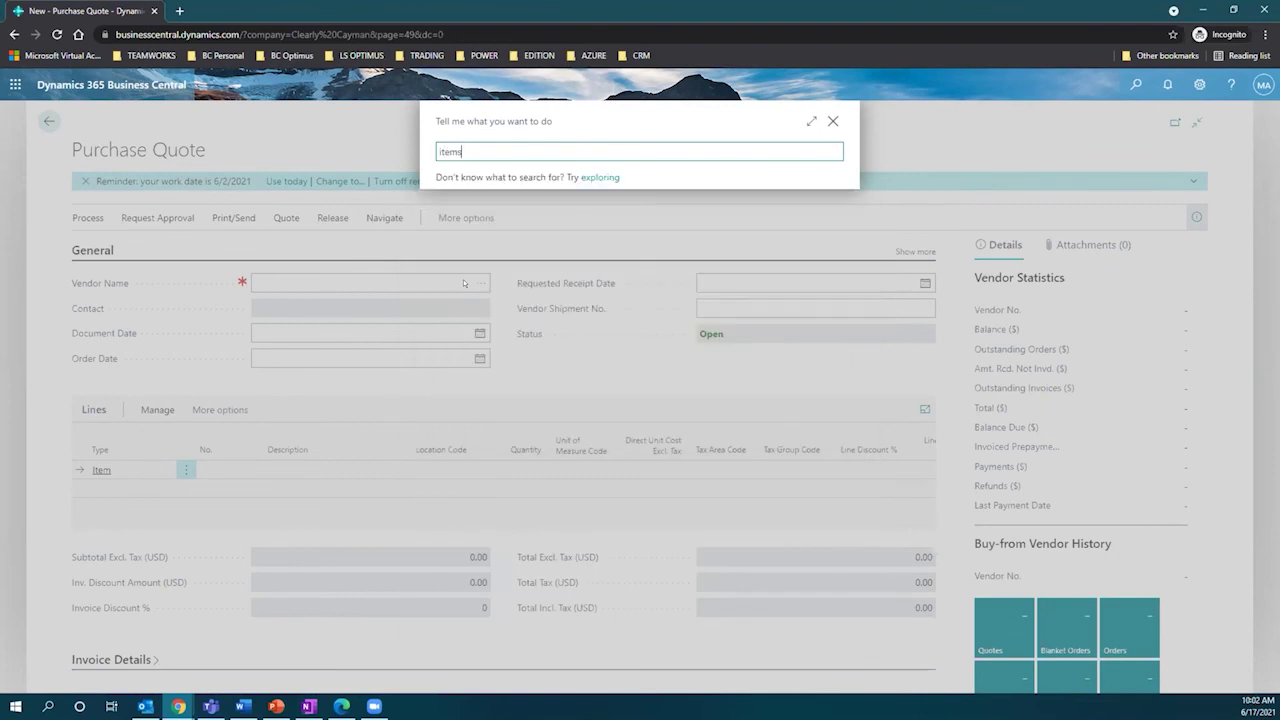
pyautogui.write(' journ')
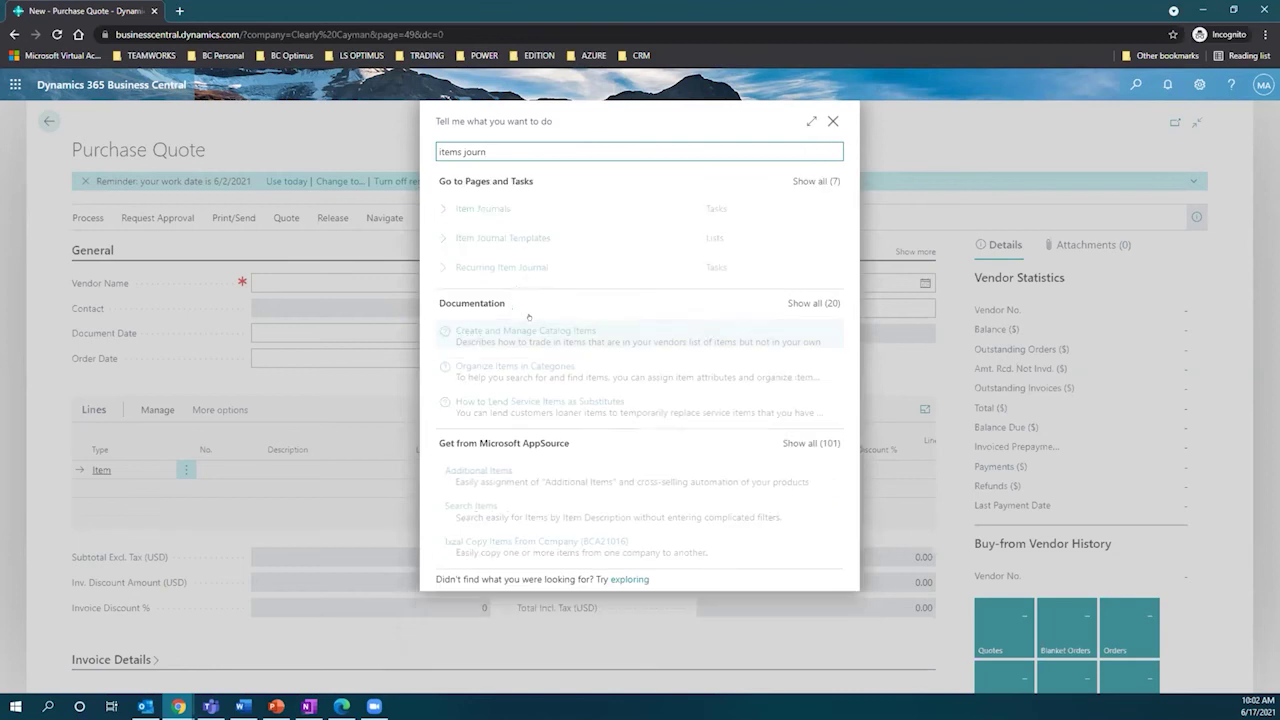
pyautogui.click(477, 208)
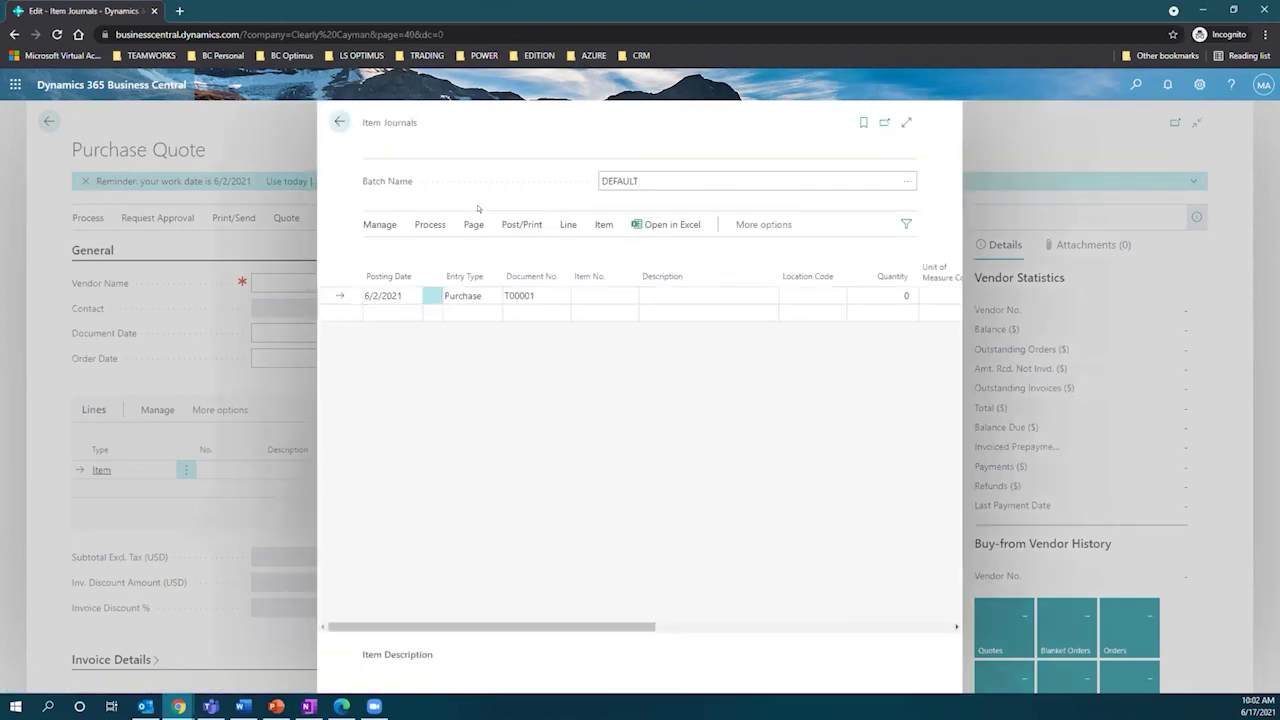
pyautogui.click(905, 122)
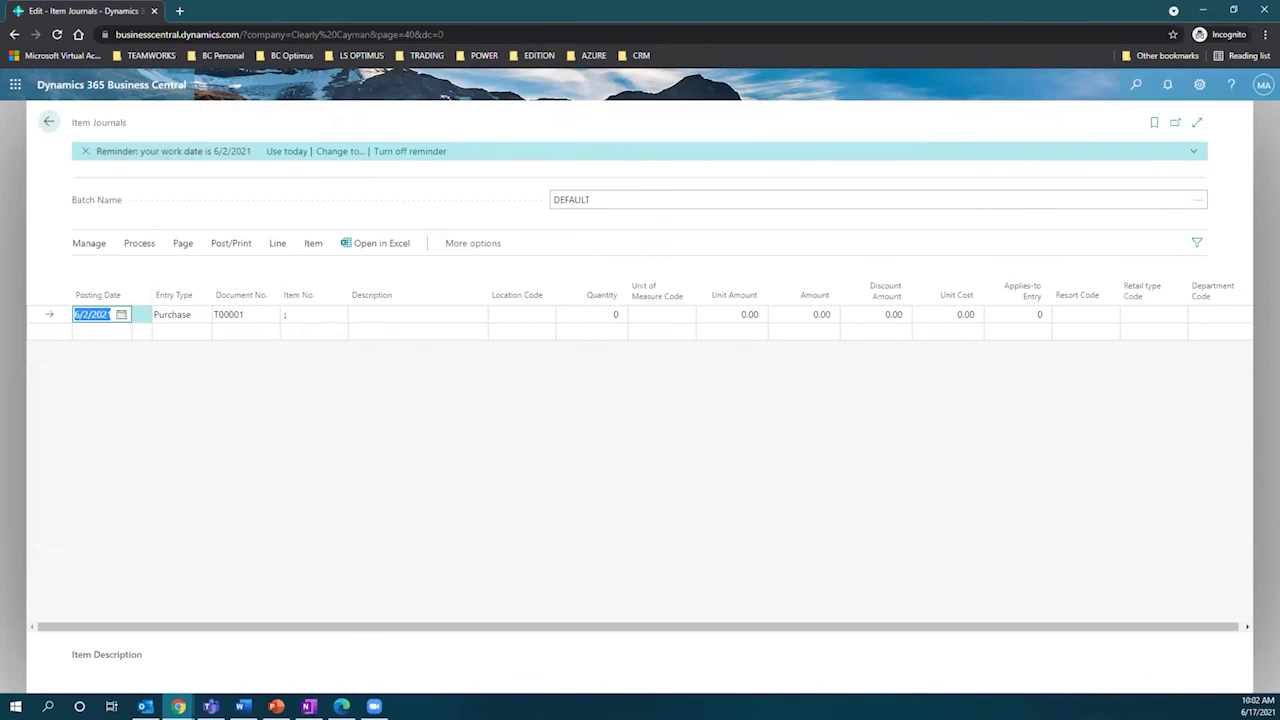
# Set the entry type of the first item journal line to Positive Adjmt
pyautogui.click(285, 314)
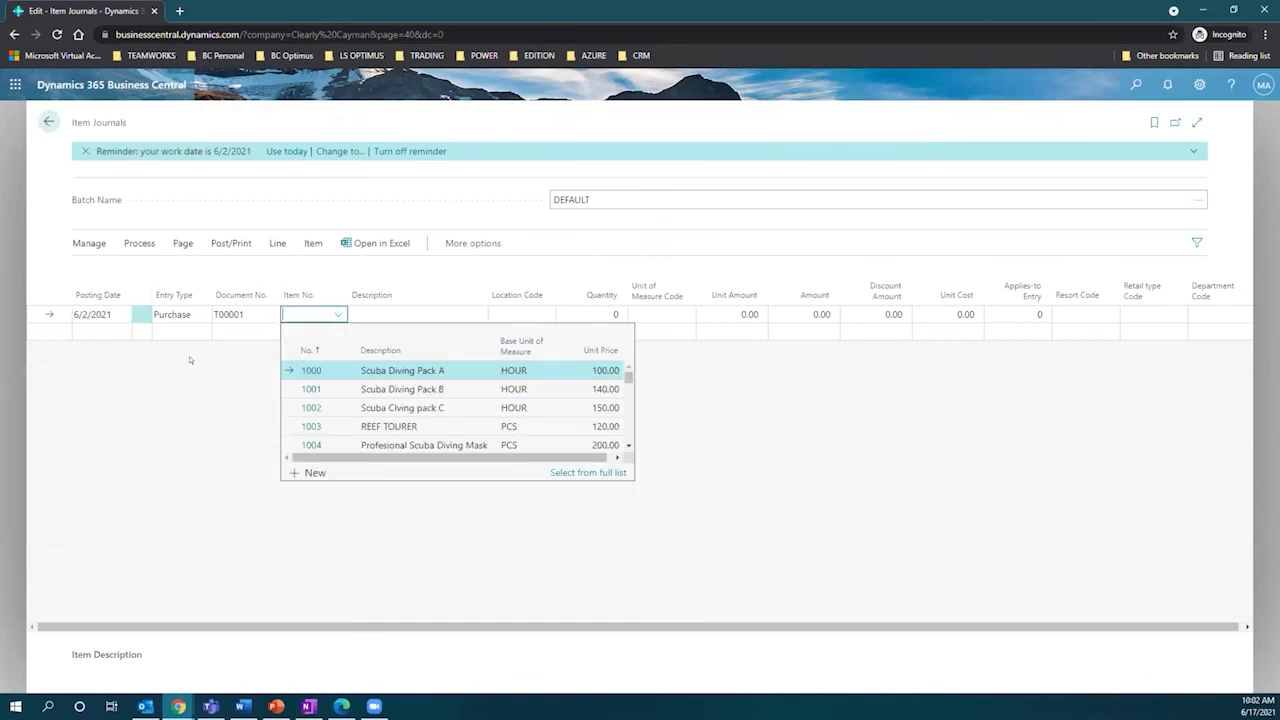
pyautogui.press('Escape')
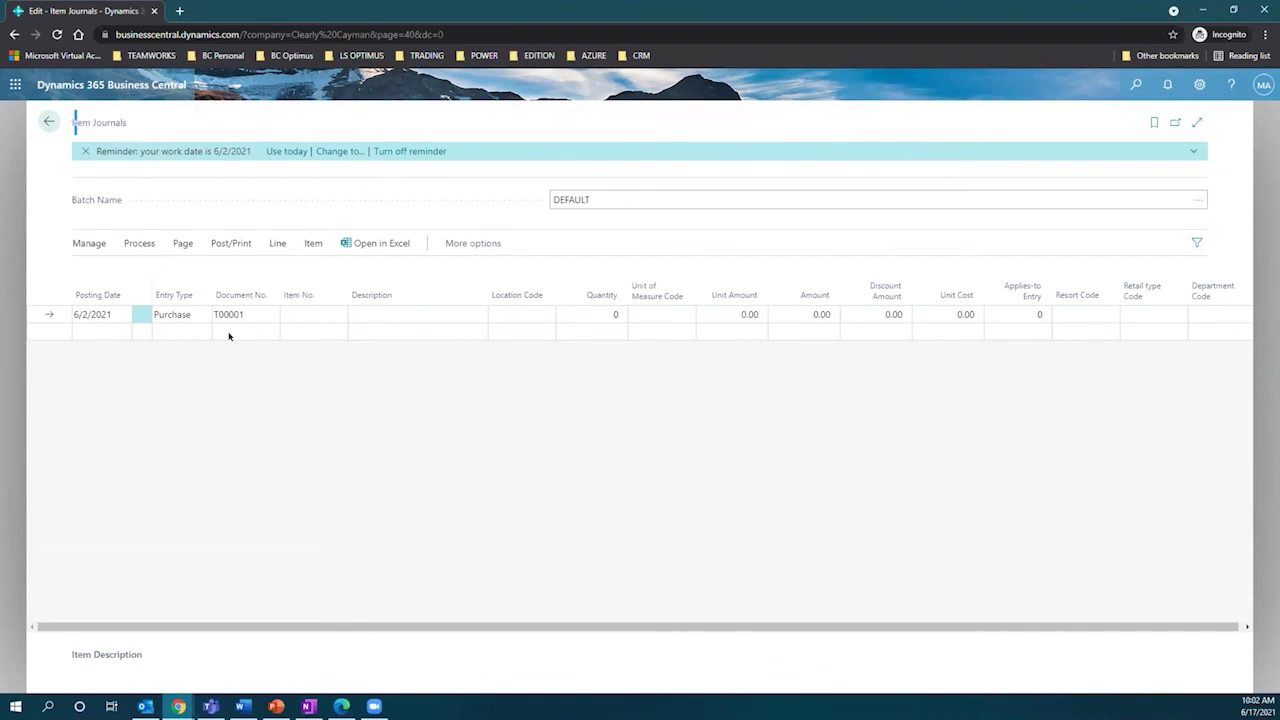
pyautogui.click(180, 313)
pyautogui.click(197, 313)
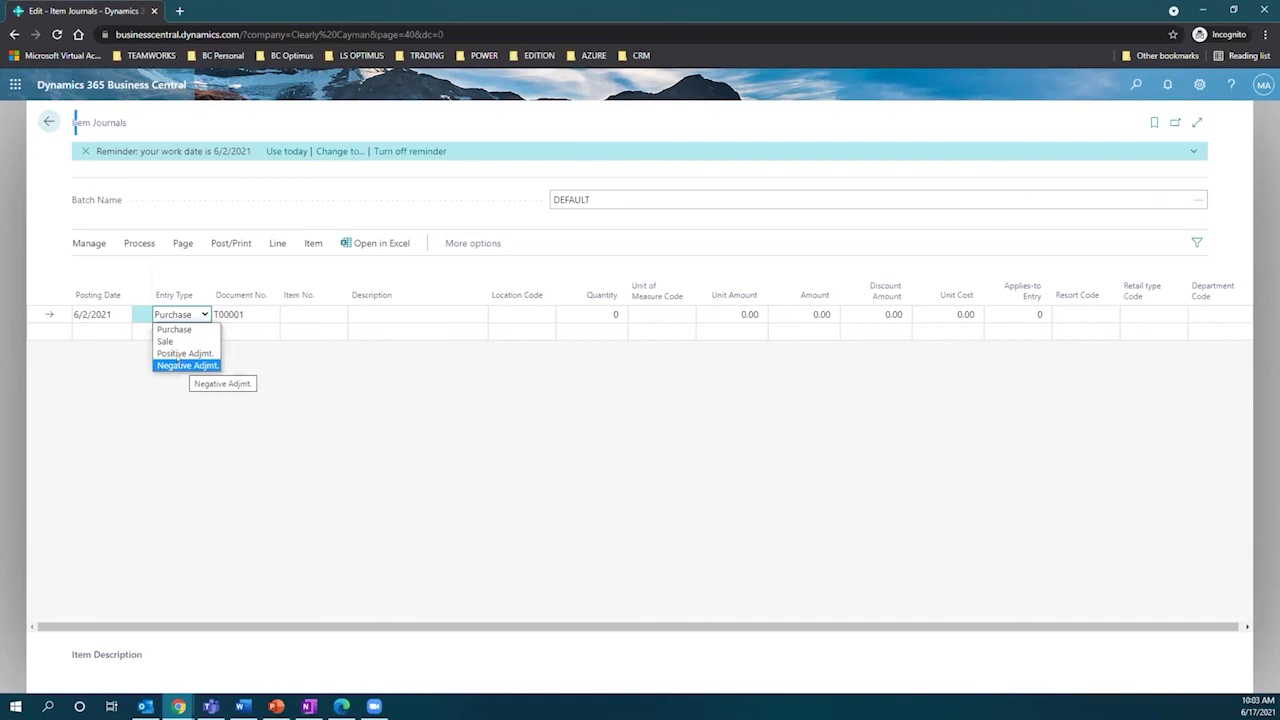
pyautogui.click(179, 353)
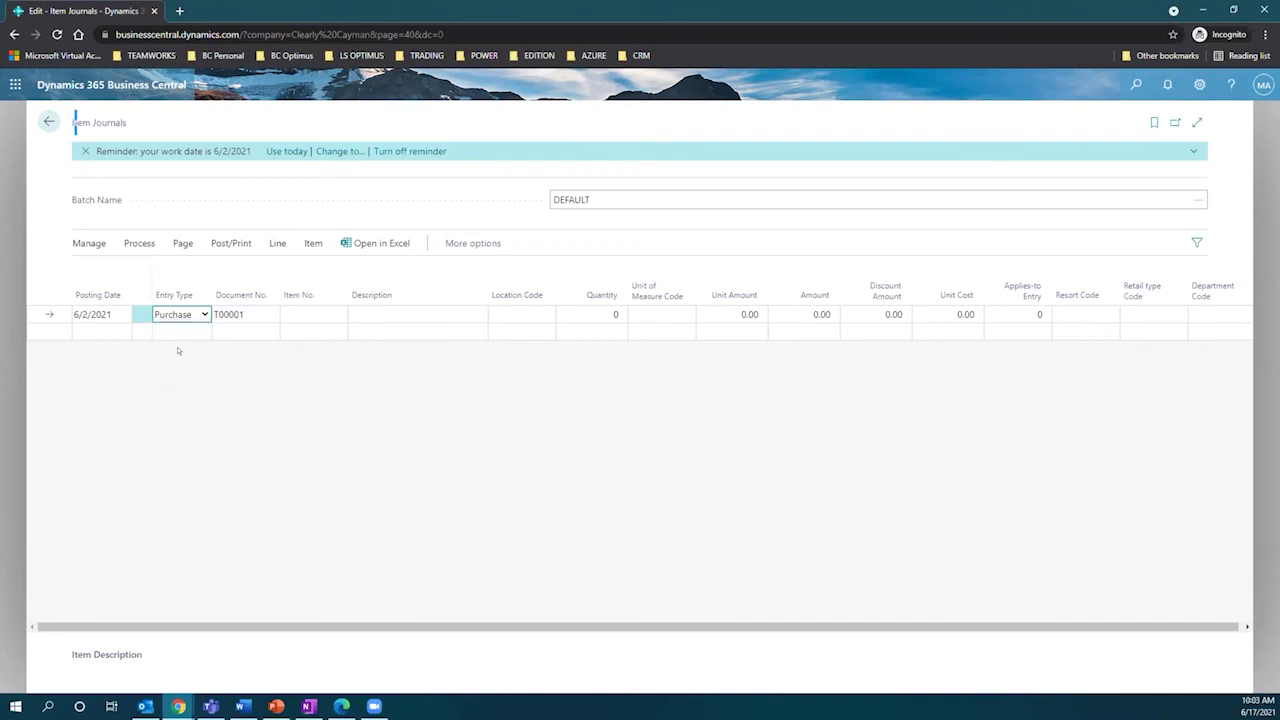
# Look up "coc" and assign item 1013, Coca Cola, to the journal line
pyautogui.click(314, 306)
pyautogui.write('co')
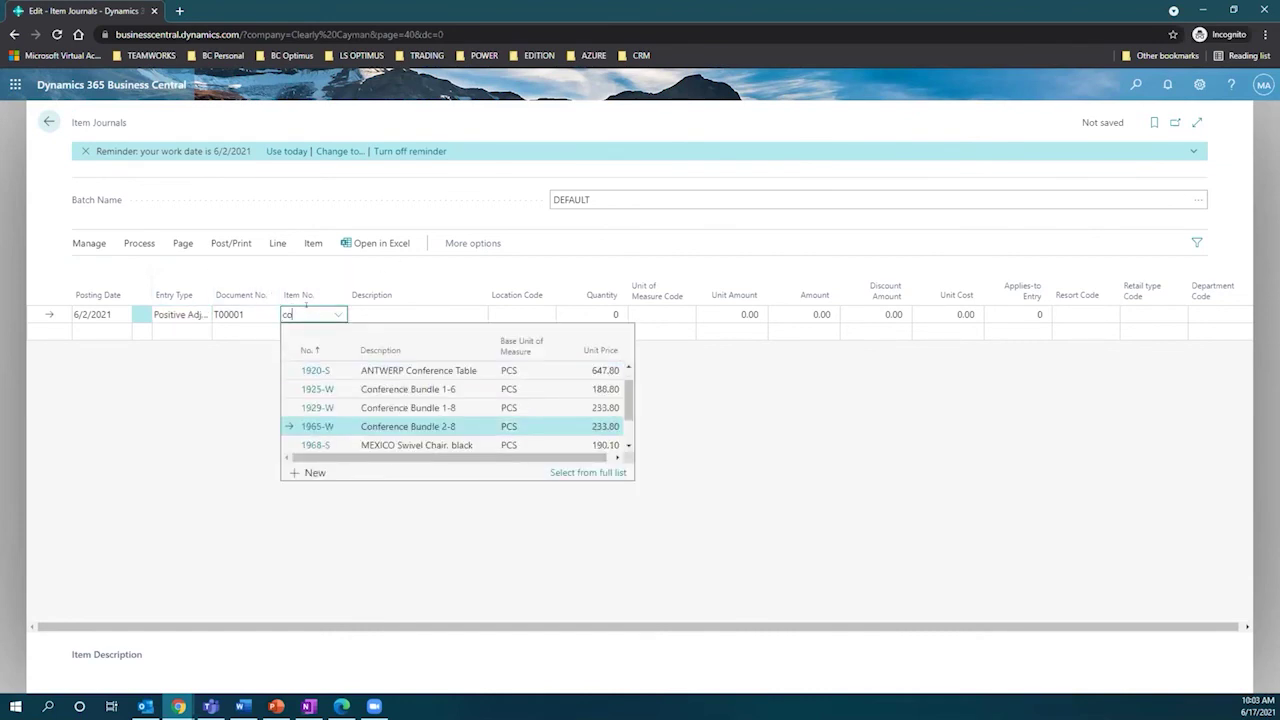
pyautogui.write('k')
pyautogui.press('BackSpace')
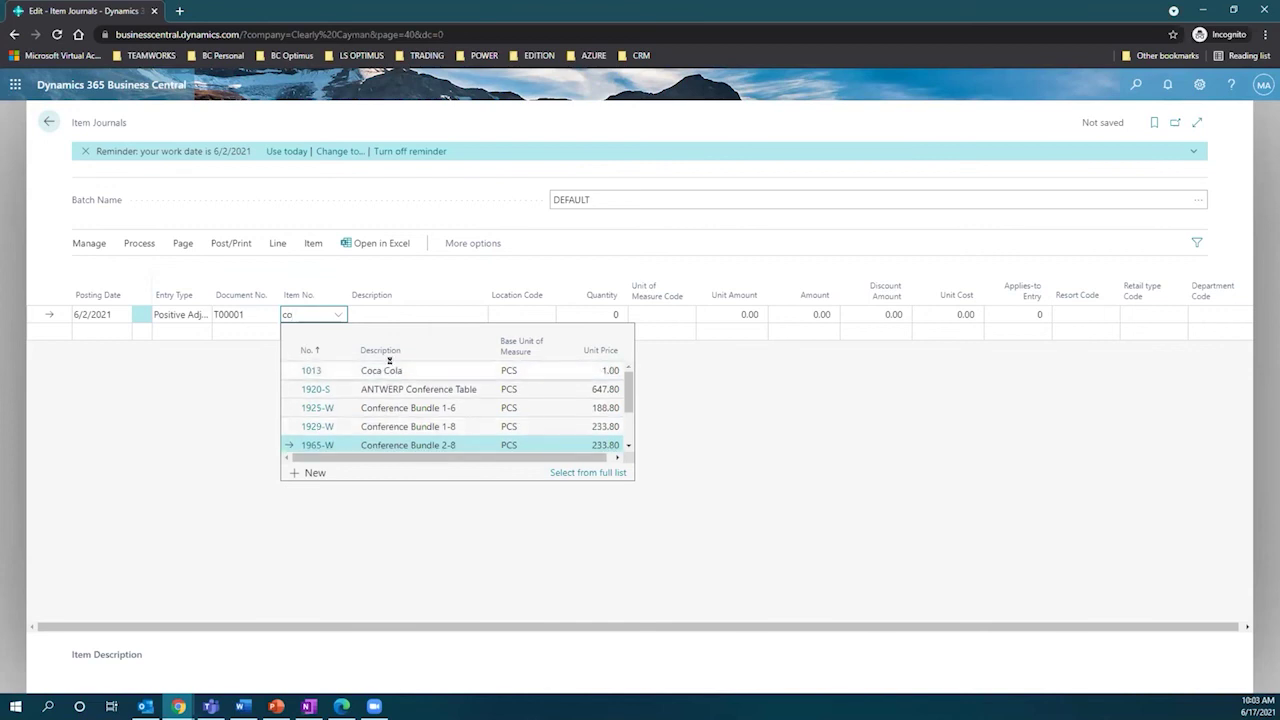
pyautogui.tripleClick(390, 362)
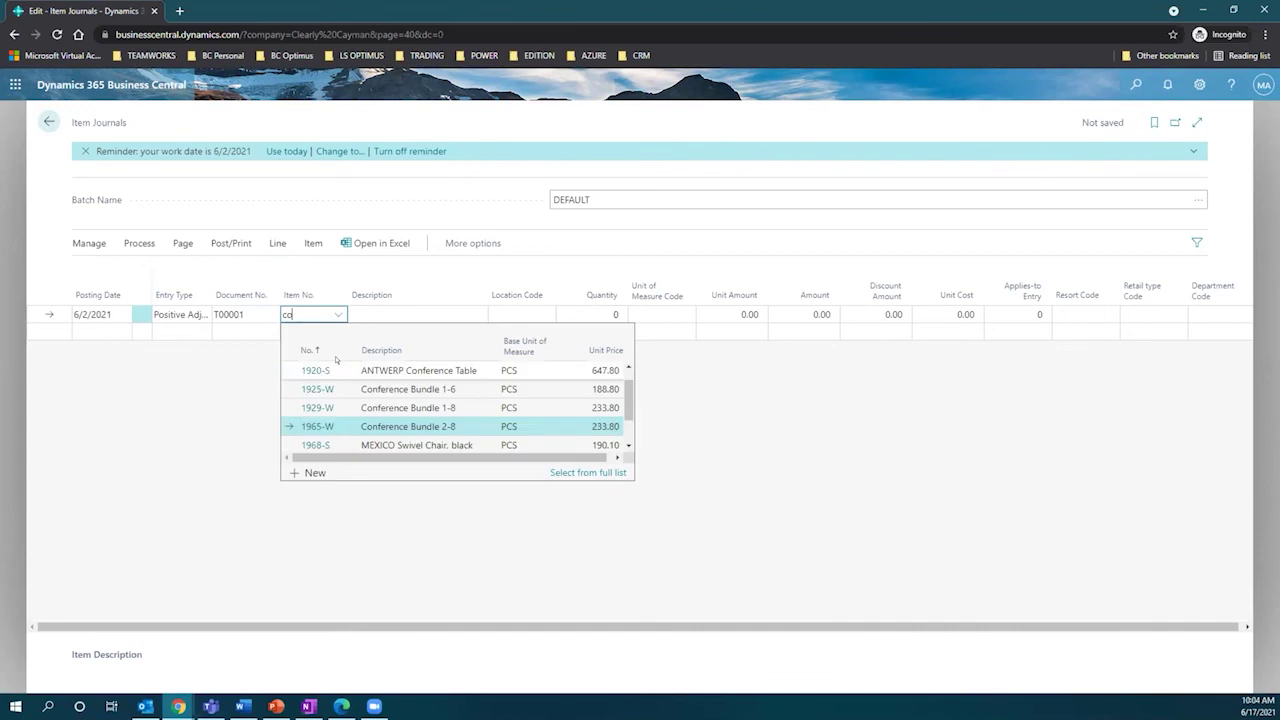
pyautogui.write('c')
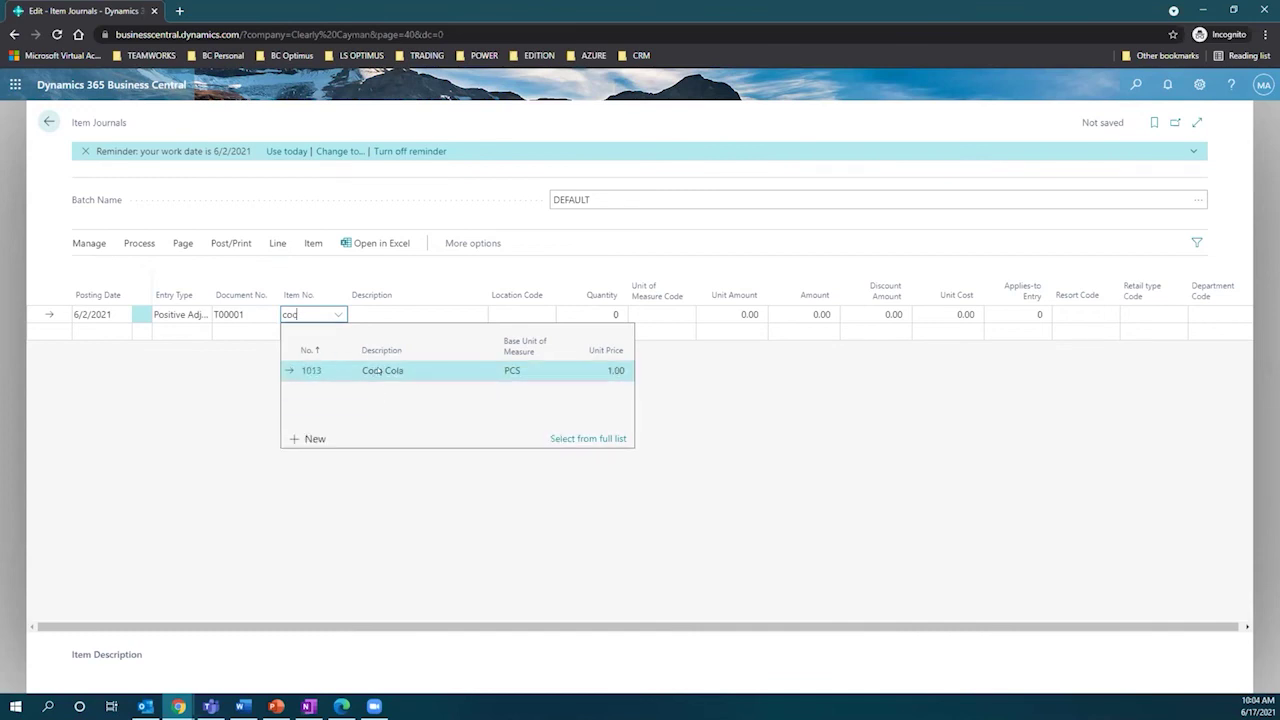
pyautogui.click(379, 371)
pyautogui.click(318, 332)
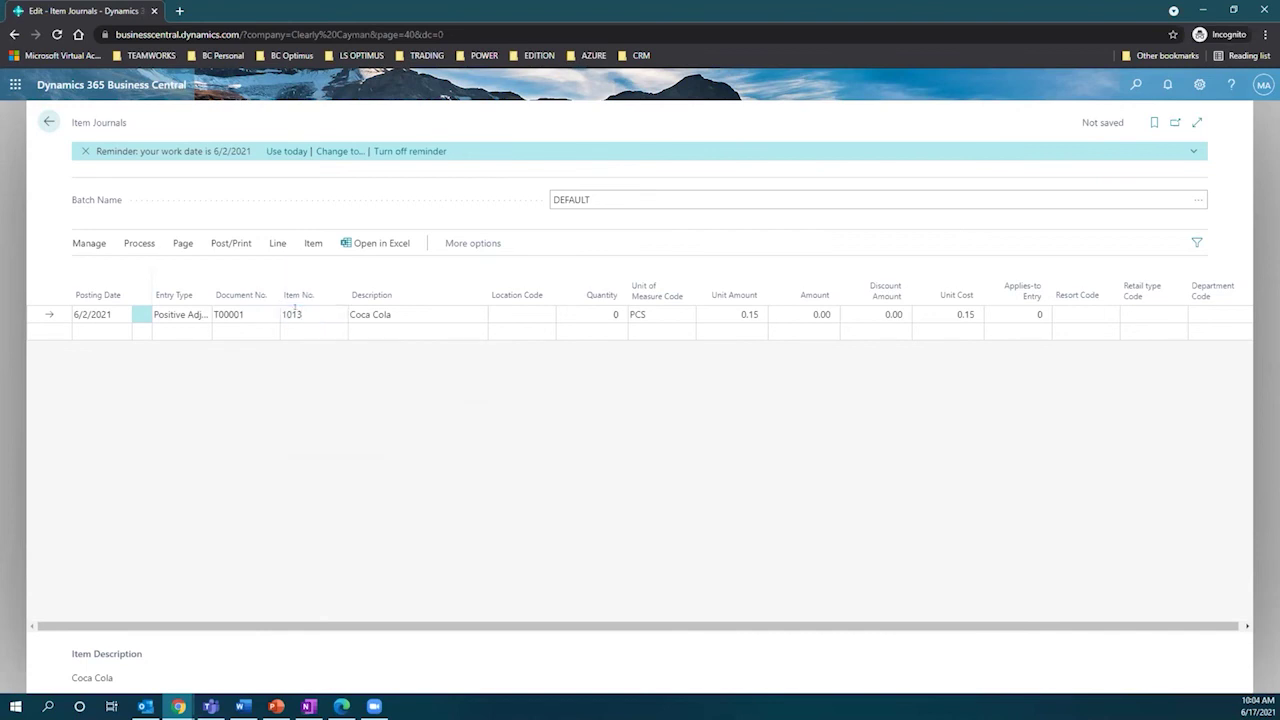
# Set the Coca Cola line's location code to EAST and its quantity to 100
pyautogui.click(509, 310)
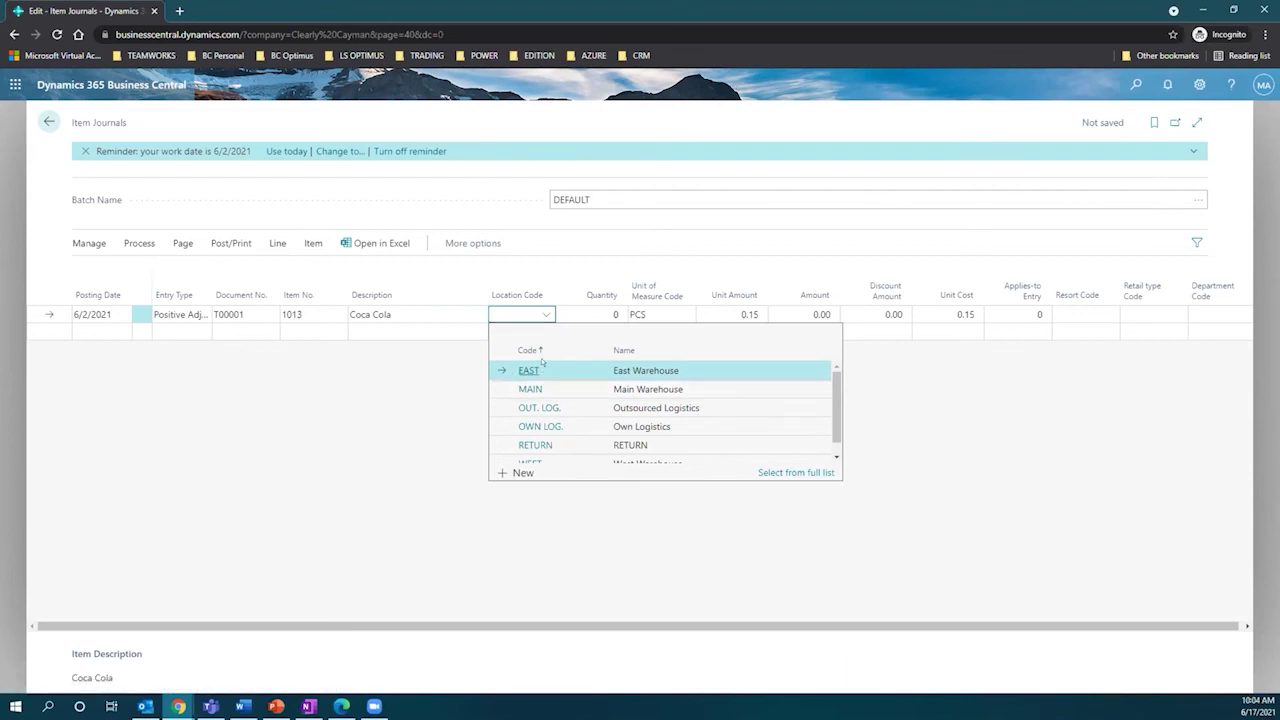
pyautogui.click(520, 371)
pyautogui.click(580, 315)
pyautogui.write('100')
pyautogui.press('Tab')
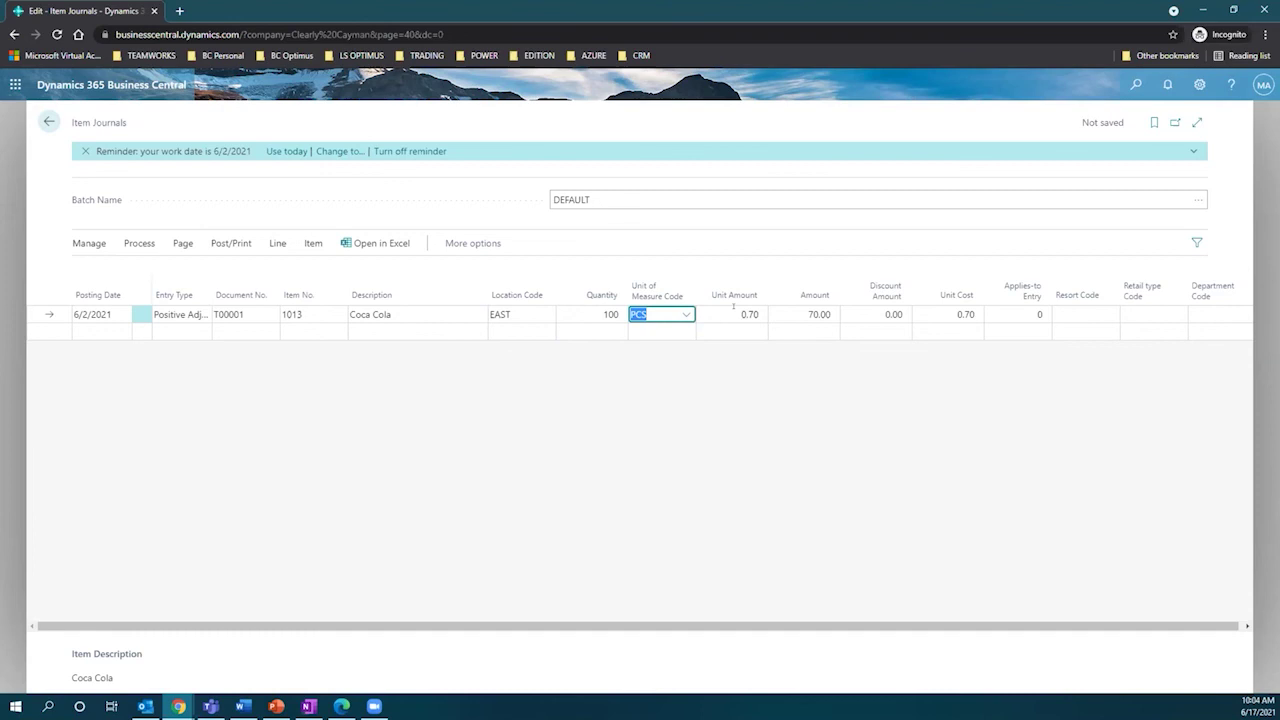
# Review the line's unit amount, the item ledger entries available for Applies-to Entry, the amount, the unit cost and the entry type choices
pyautogui.click(733, 310)
pyautogui.click(762, 369)
pyautogui.click(1039, 315)
pyautogui.click(1040, 315)
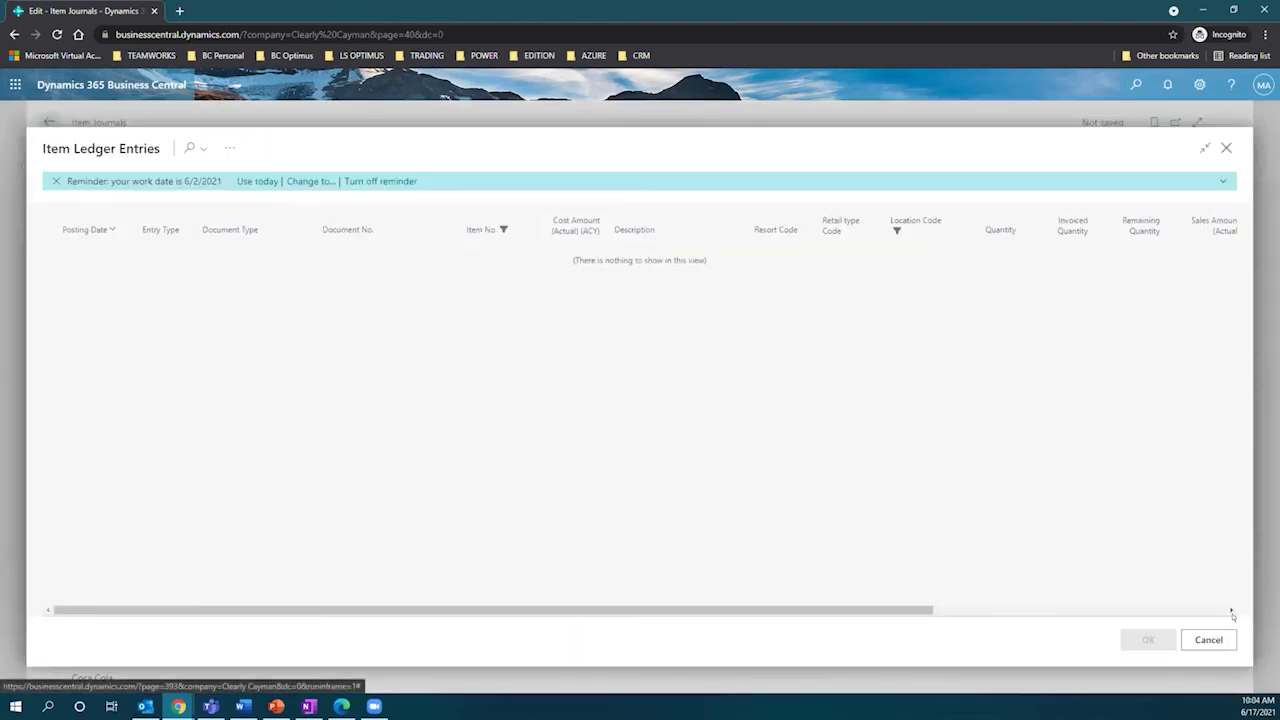
pyautogui.click(1210, 637)
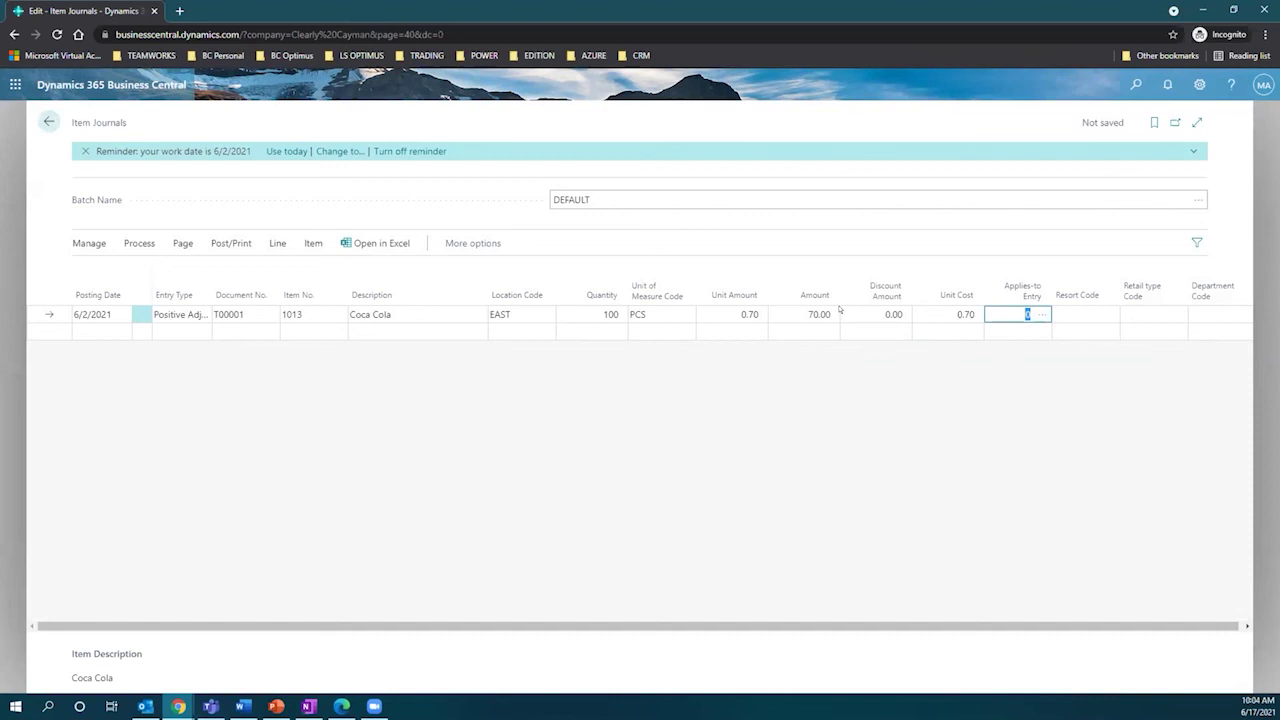
pyautogui.click(808, 306)
pyautogui.click(944, 308)
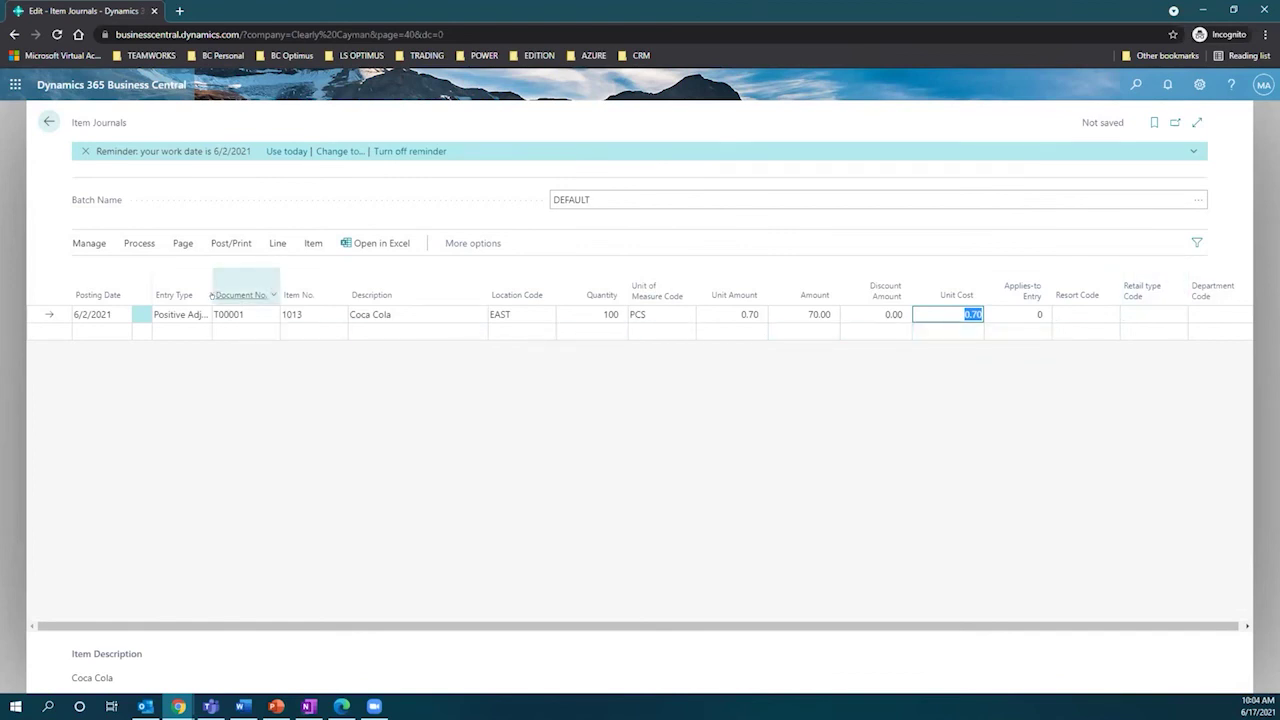
pyautogui.click(238, 295)
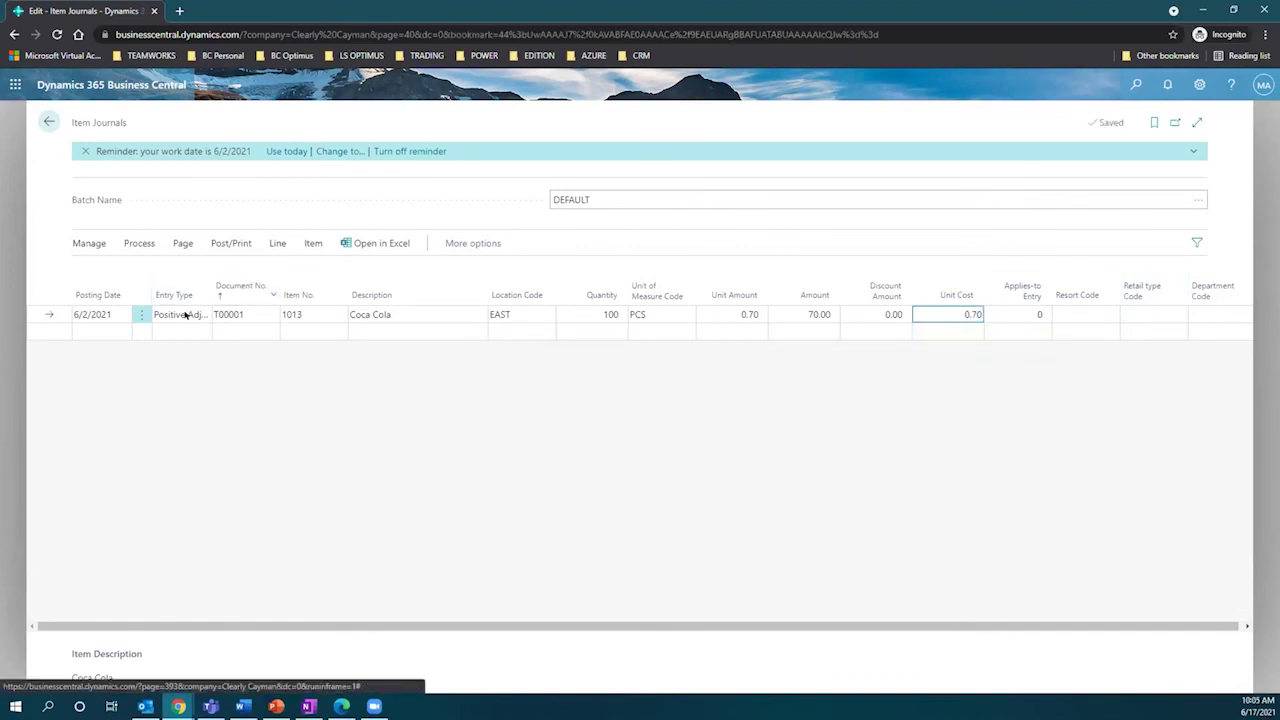
pyautogui.click(185, 315)
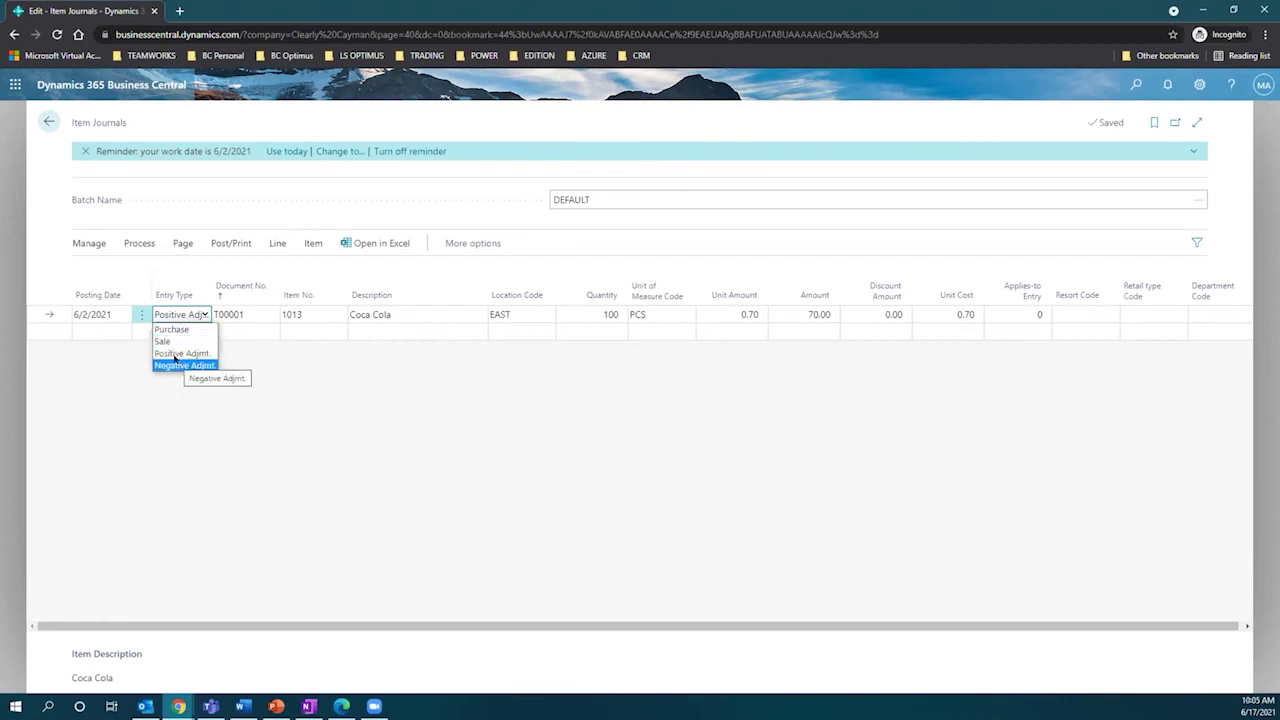
# Try a quantity of -100 on the Coca Cola line, then set it back to 100
pyautogui.click(591, 312)
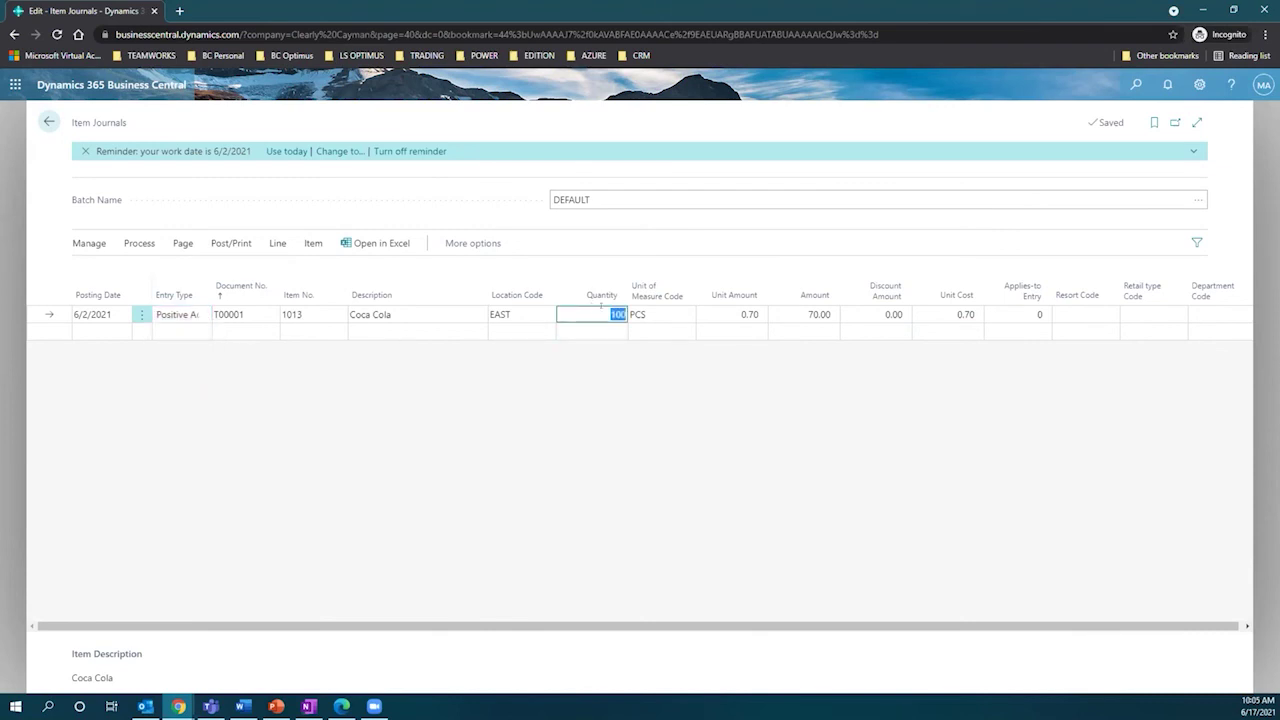
pyautogui.click(602, 307)
pyautogui.press('Tab')
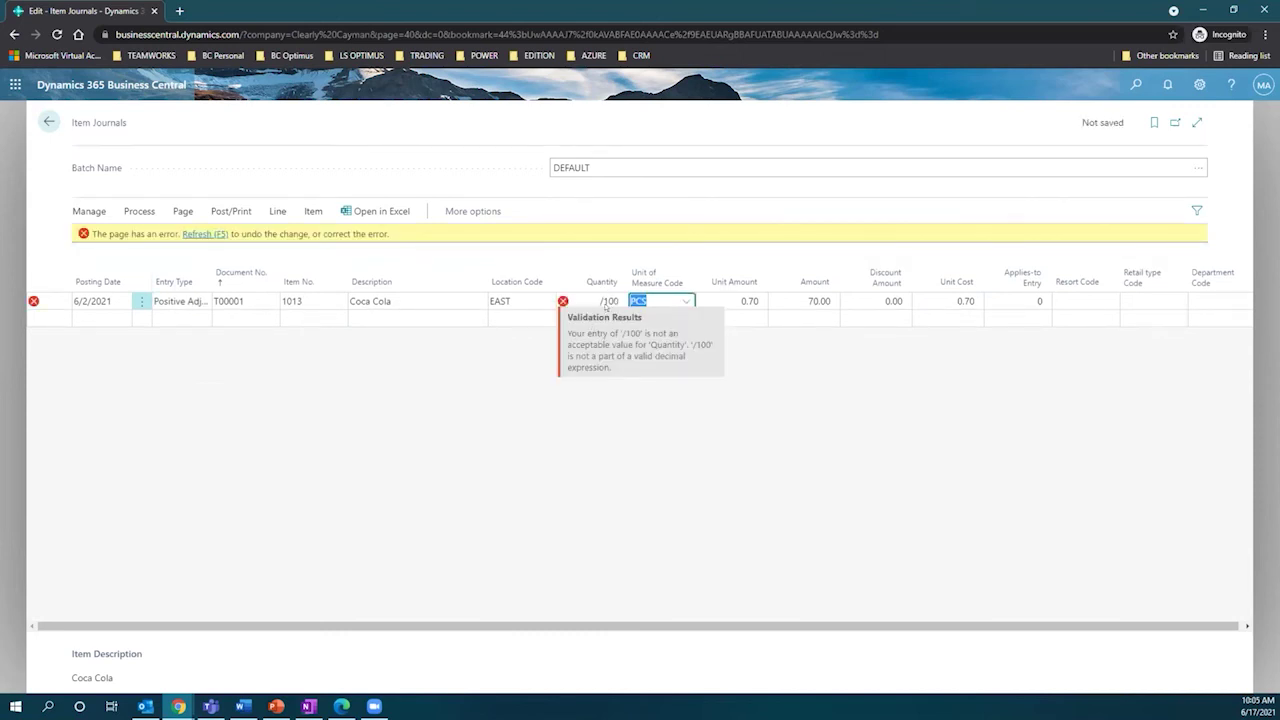
pyautogui.click(605, 301)
pyautogui.click(605, 299)
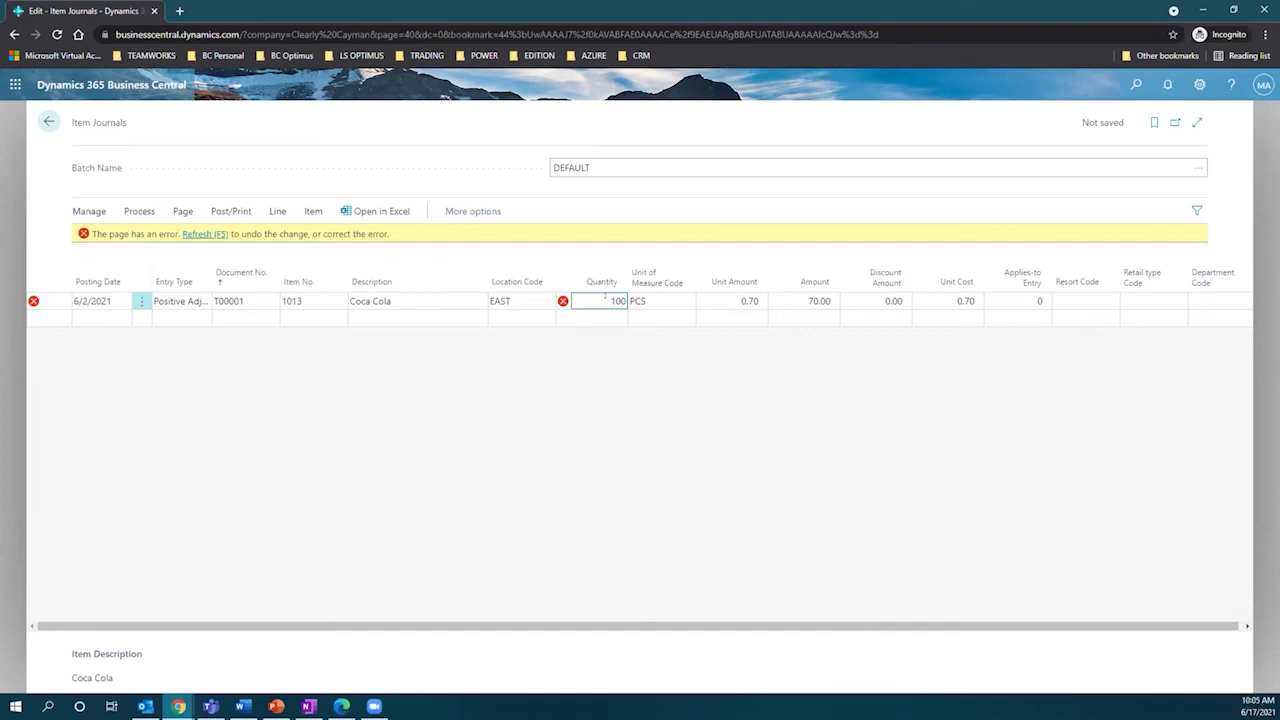
pyautogui.press('Tab')
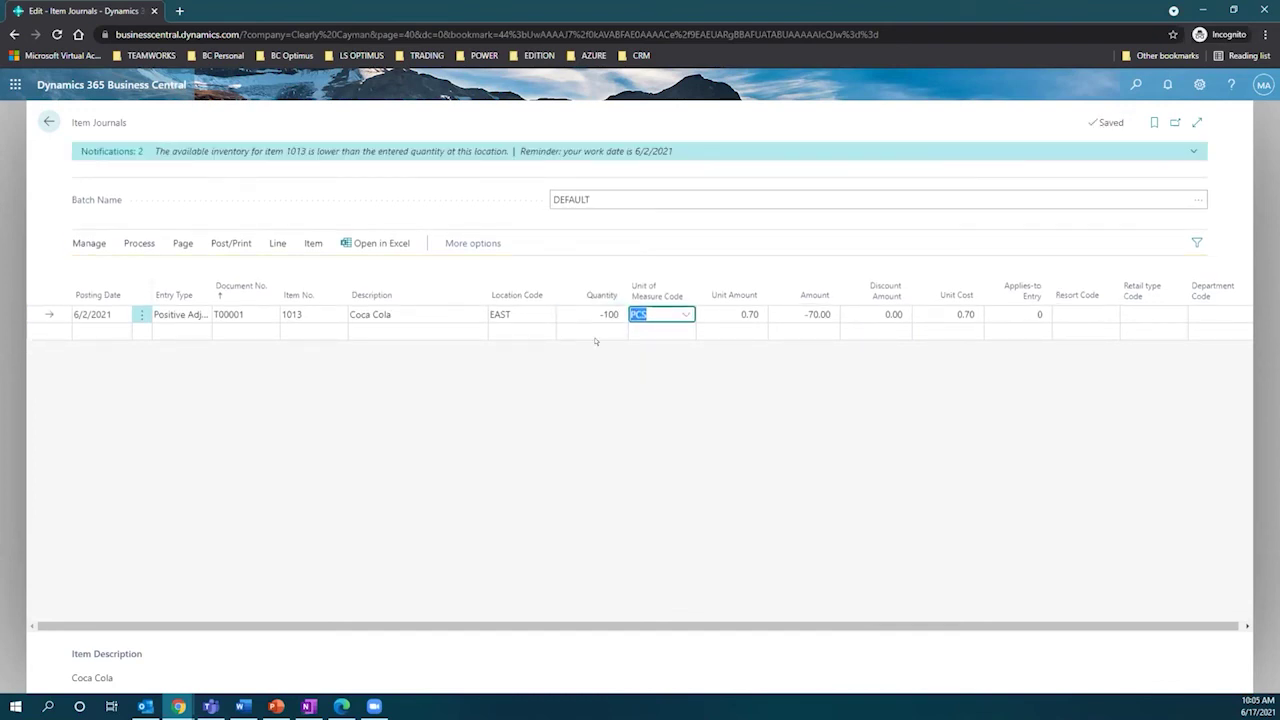
pyautogui.click(602, 314)
pyautogui.click(610, 314)
pyautogui.press('Tab')
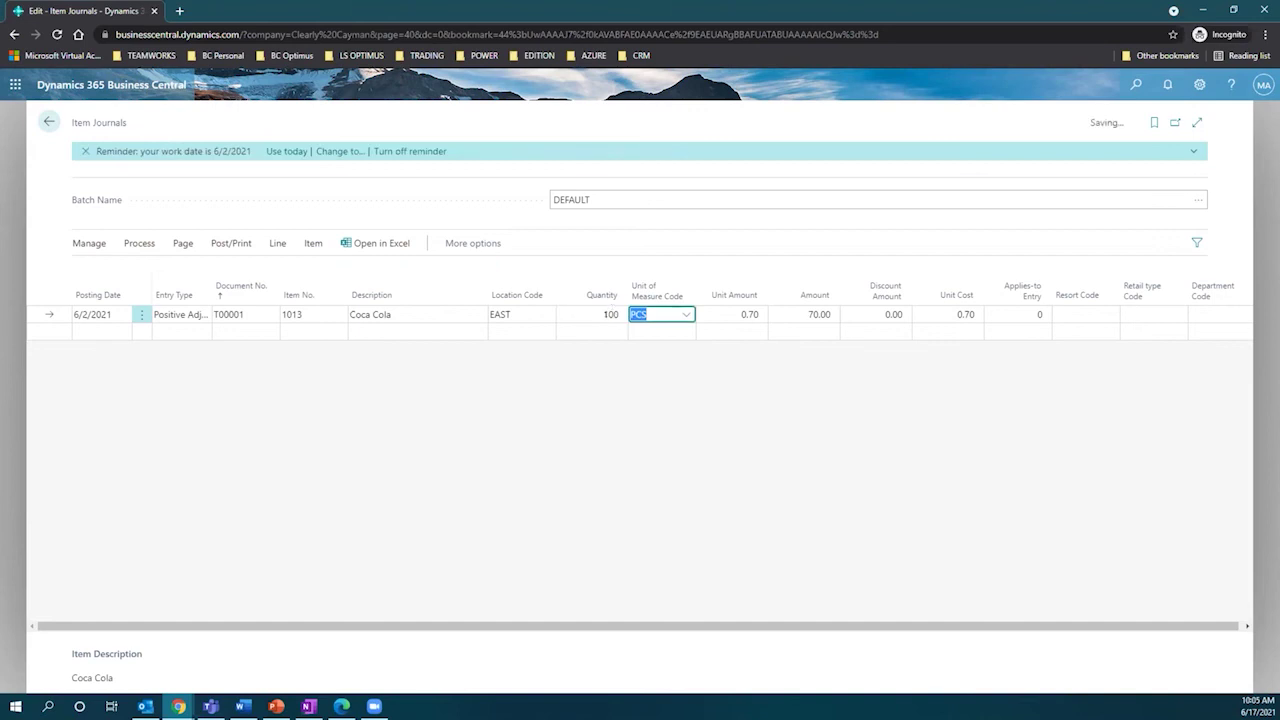
# Select Positive Adjmt. as the Coca Cola line's entry type and check its location code
pyautogui.click(180, 312)
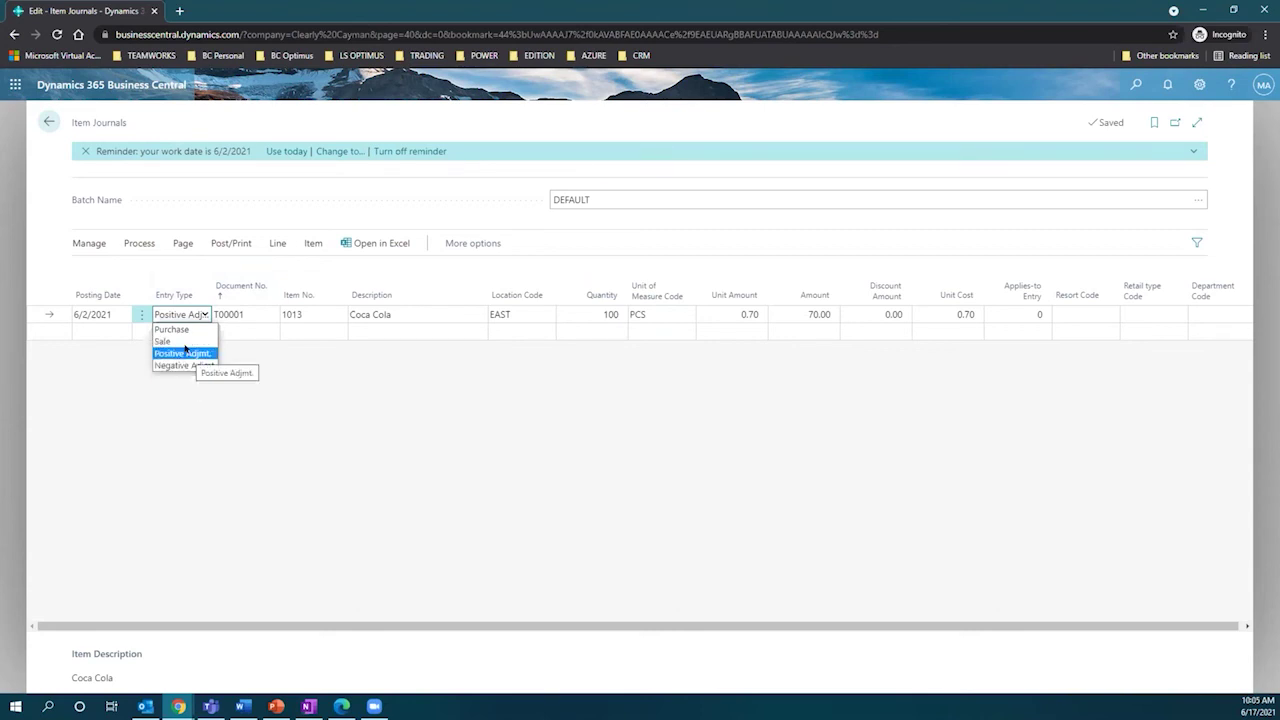
pyautogui.click(185, 352)
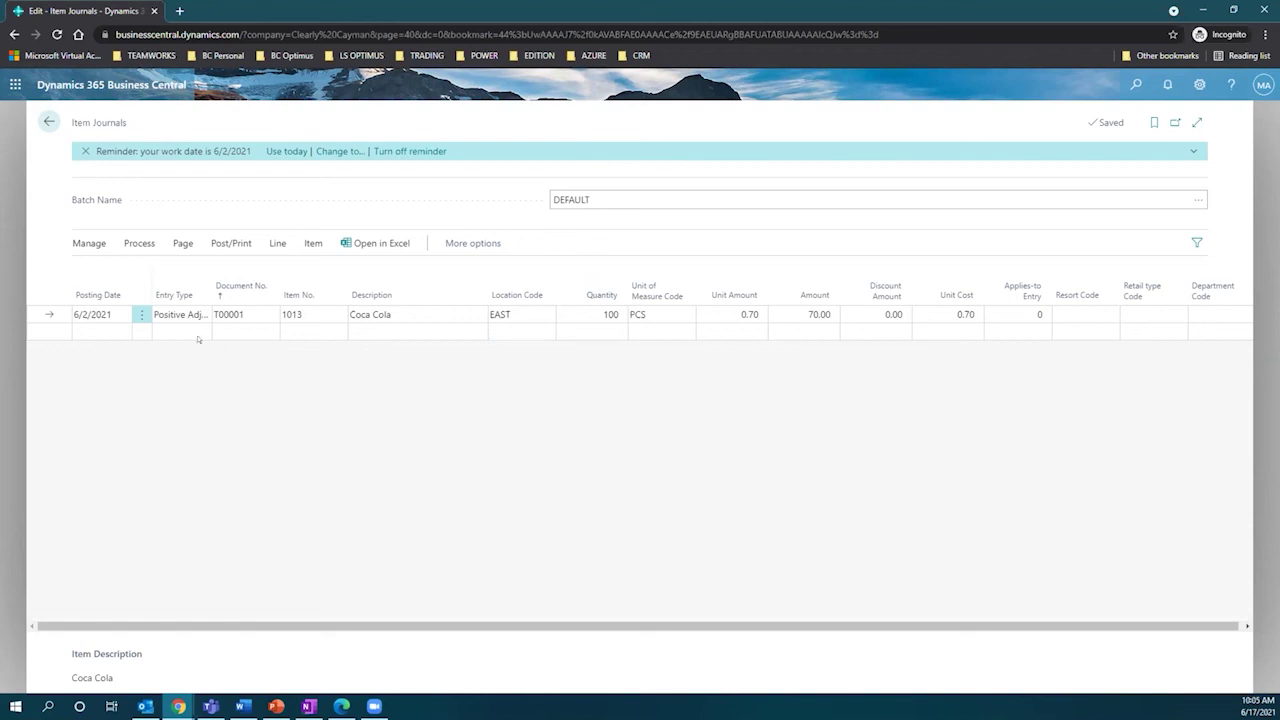
pyautogui.click(500, 314)
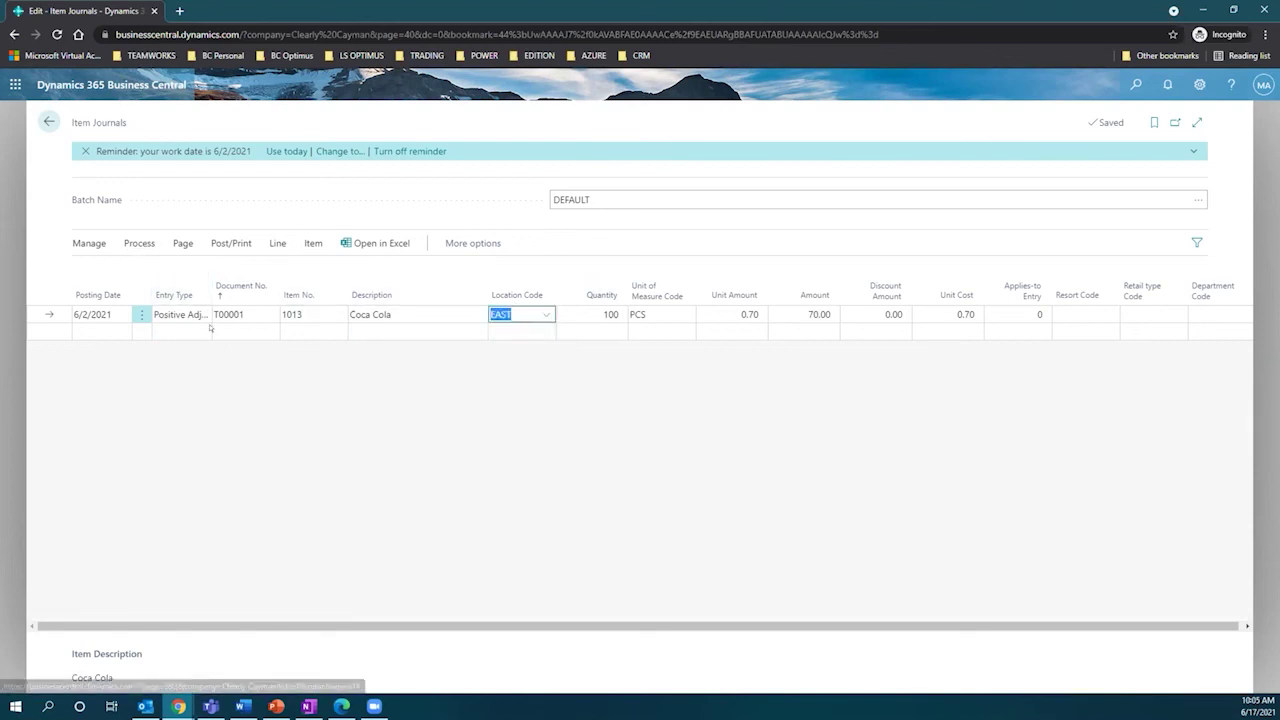
pyautogui.press('Tab')
# Try to post the Coca Cola line of the item journal
pyautogui.click(137, 243)
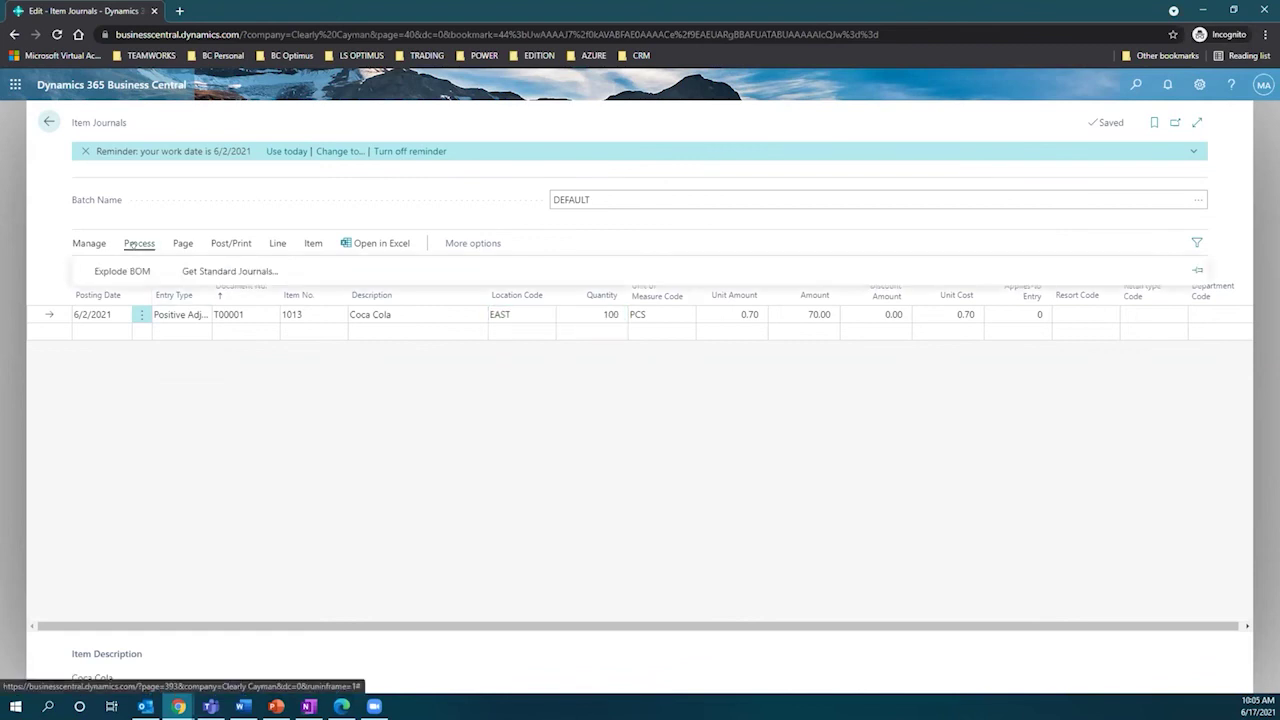
pyautogui.click(183, 243)
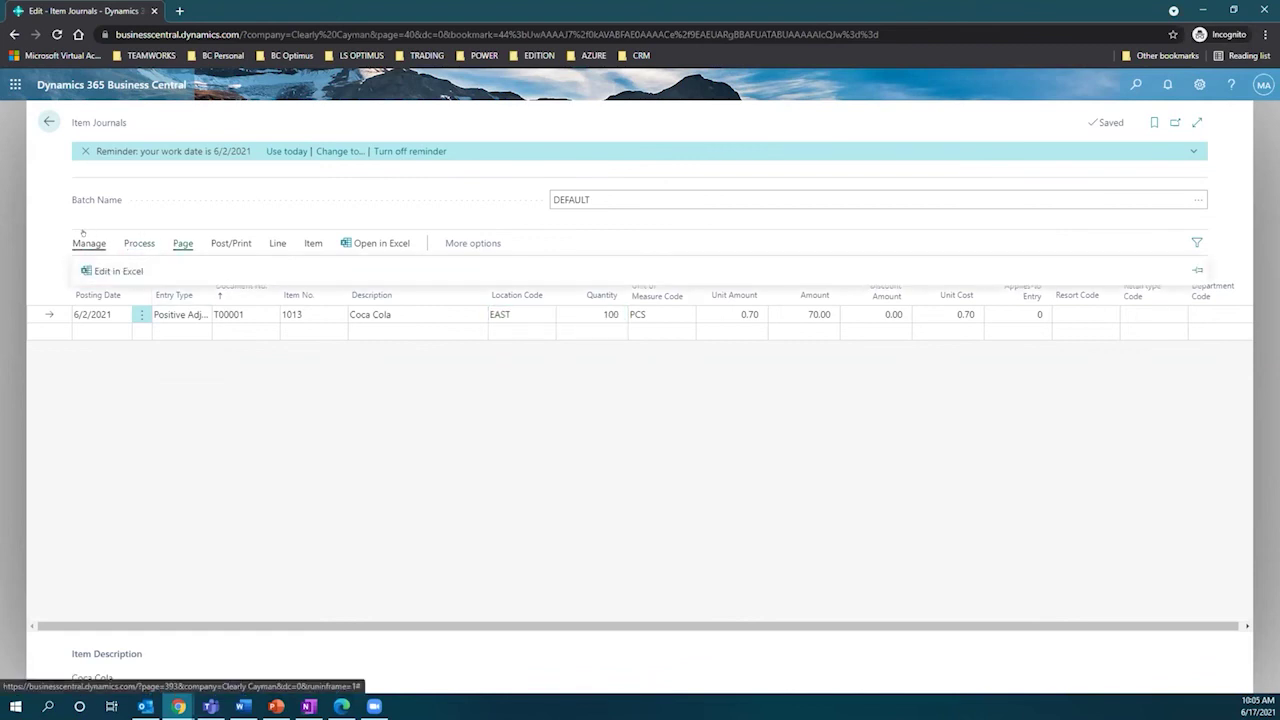
pyautogui.click(231, 243)
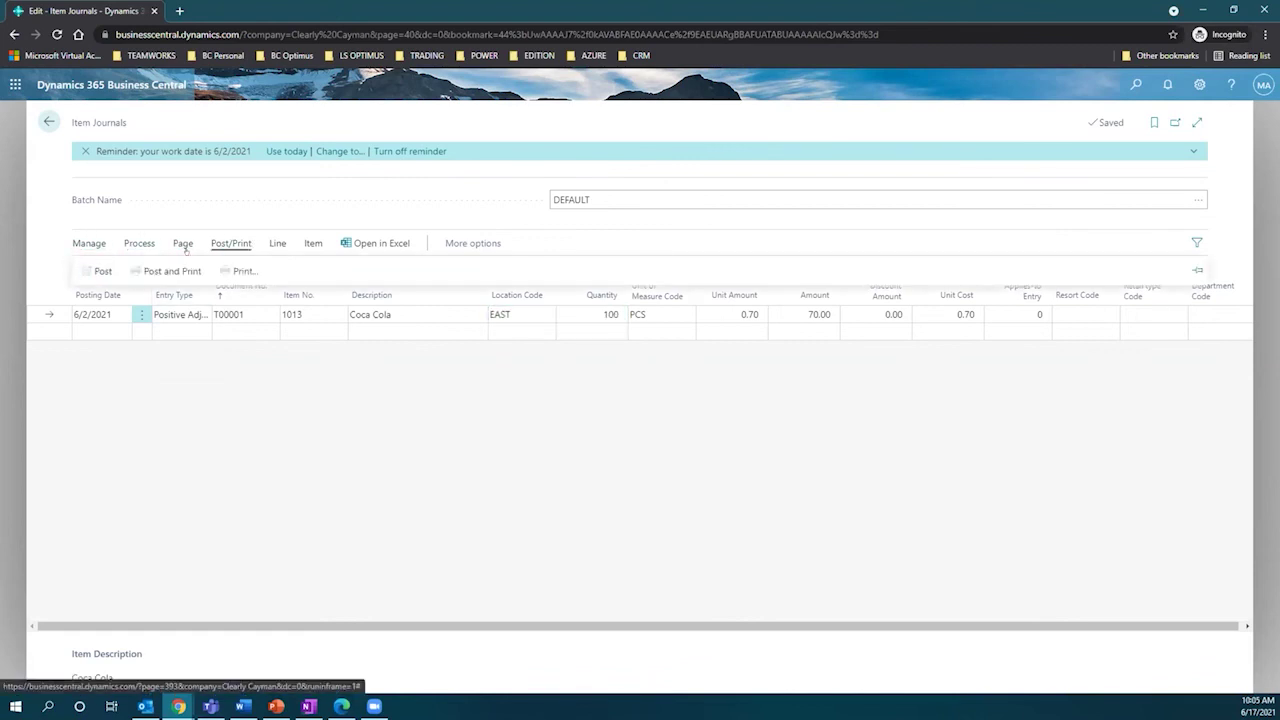
pyautogui.click(95, 270)
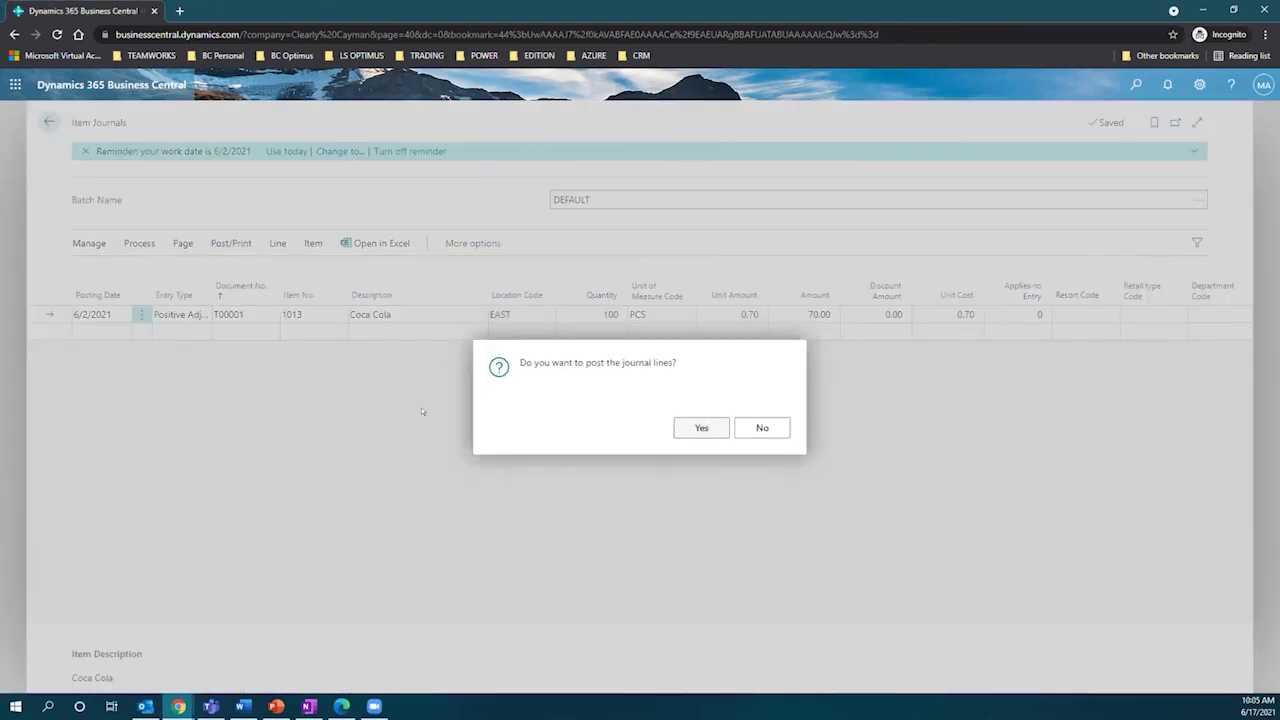
pyautogui.click(679, 428)
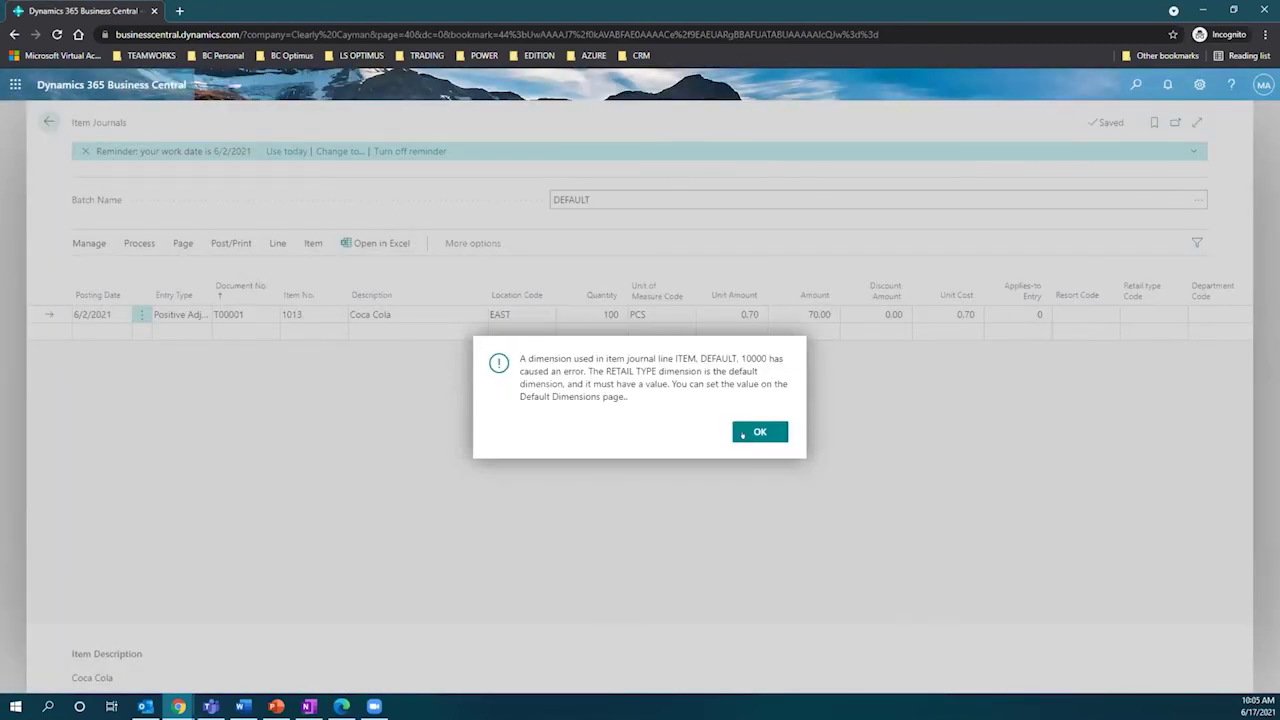
pyautogui.click(742, 434)
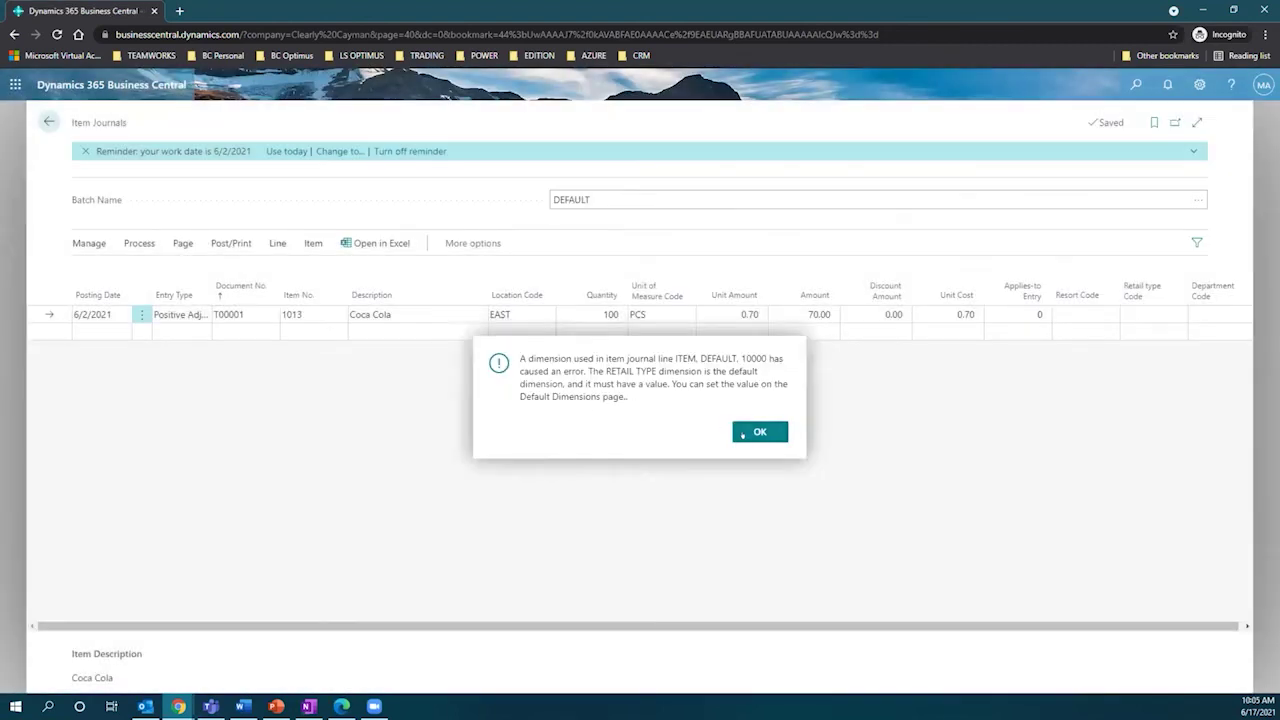
# Set the Coca Cola line's resort code to GRAND and its retail type code to BAR
pyautogui.click(1094, 308)
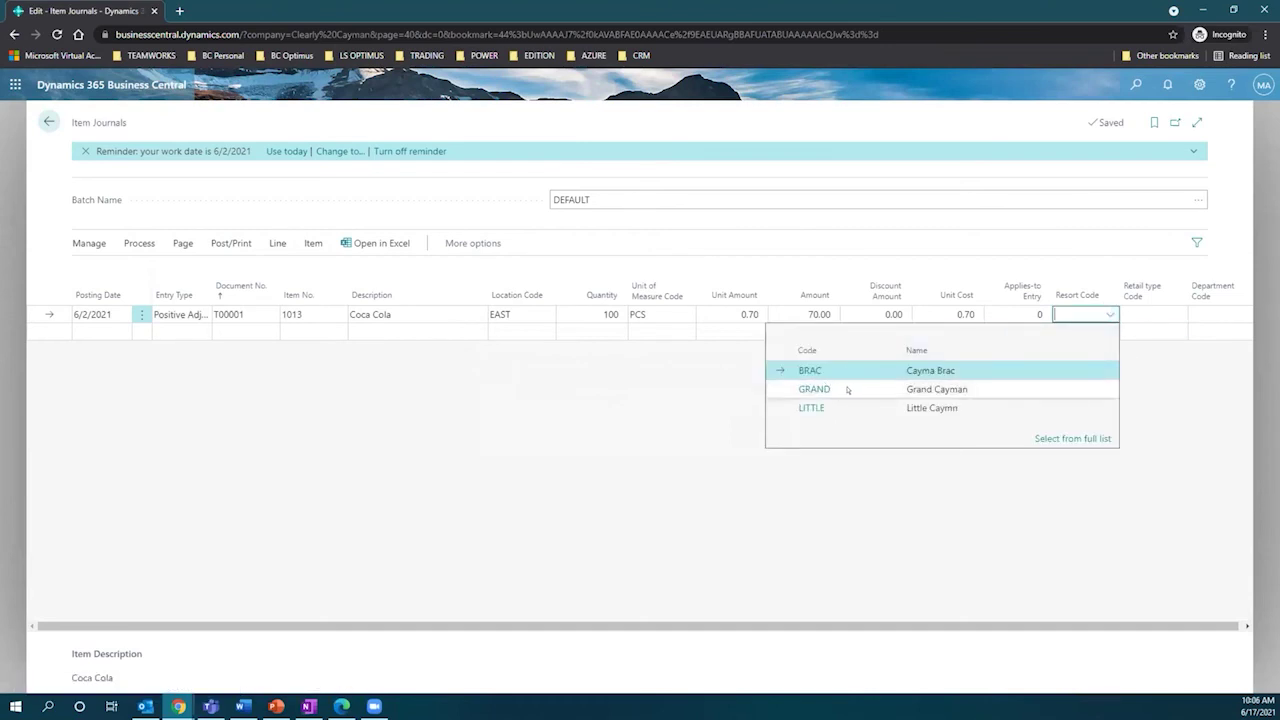
pyautogui.click(848, 389)
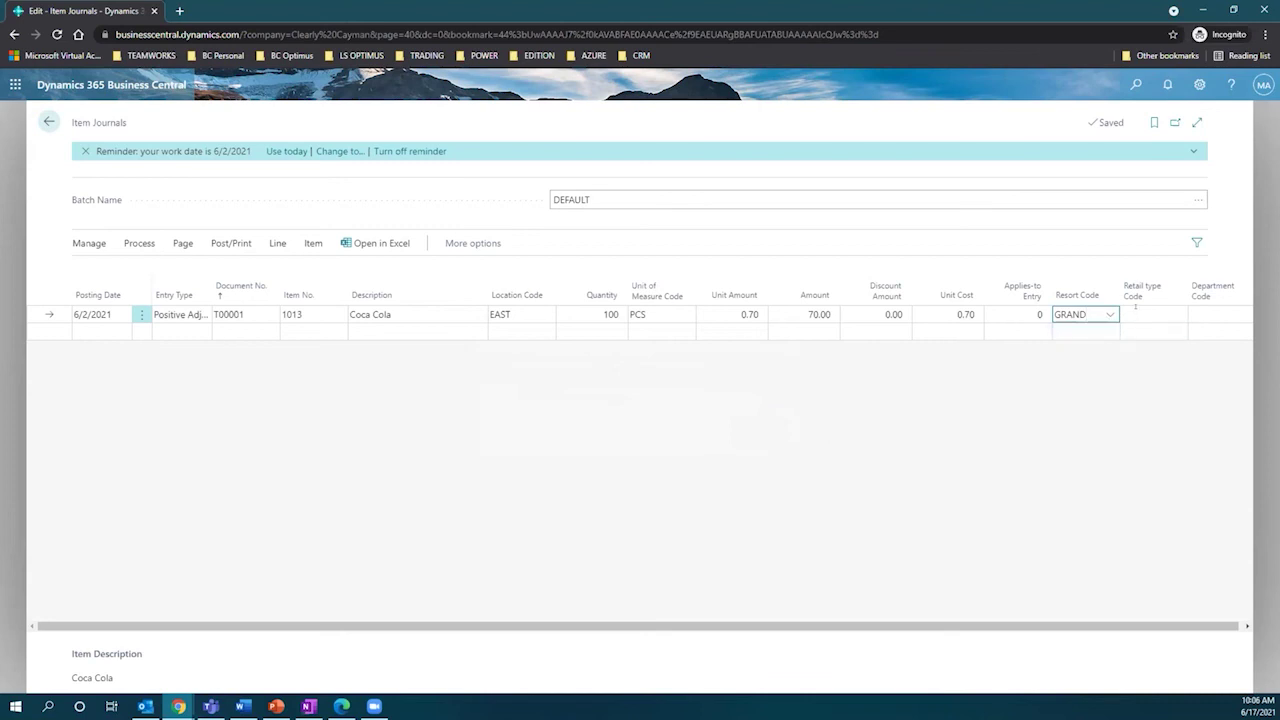
pyautogui.click(1136, 312)
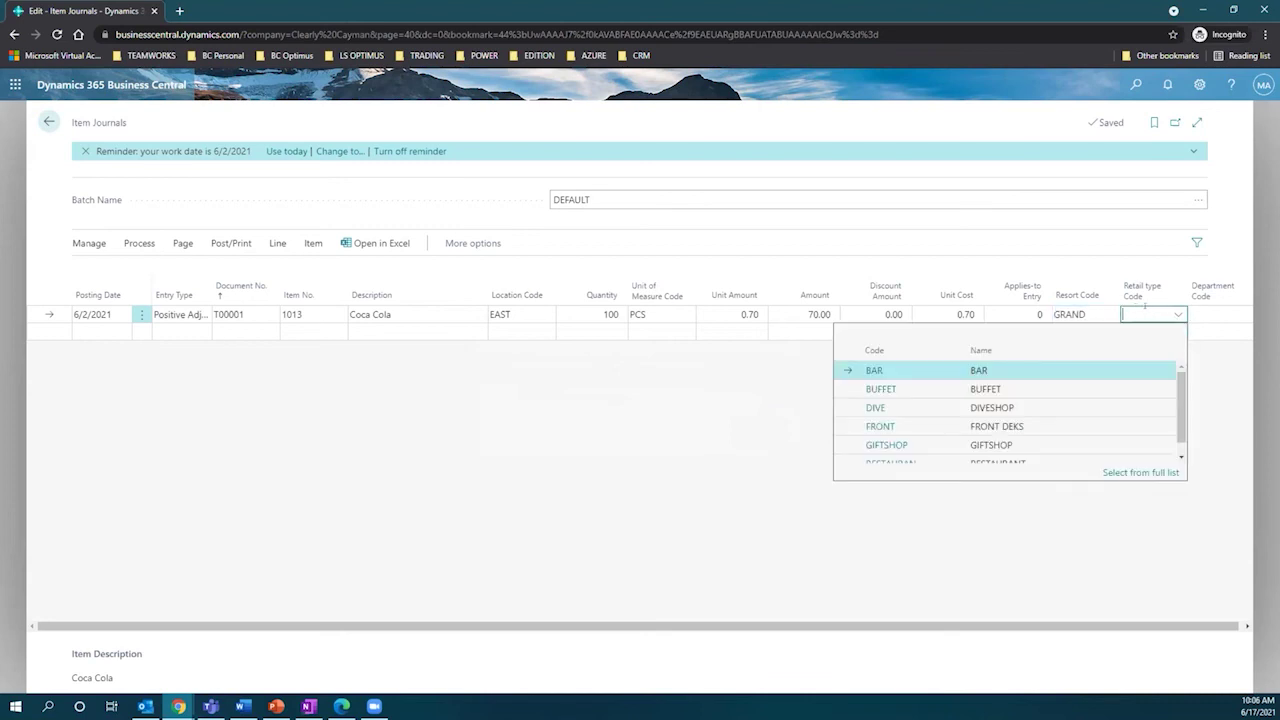
pyautogui.click(1008, 370)
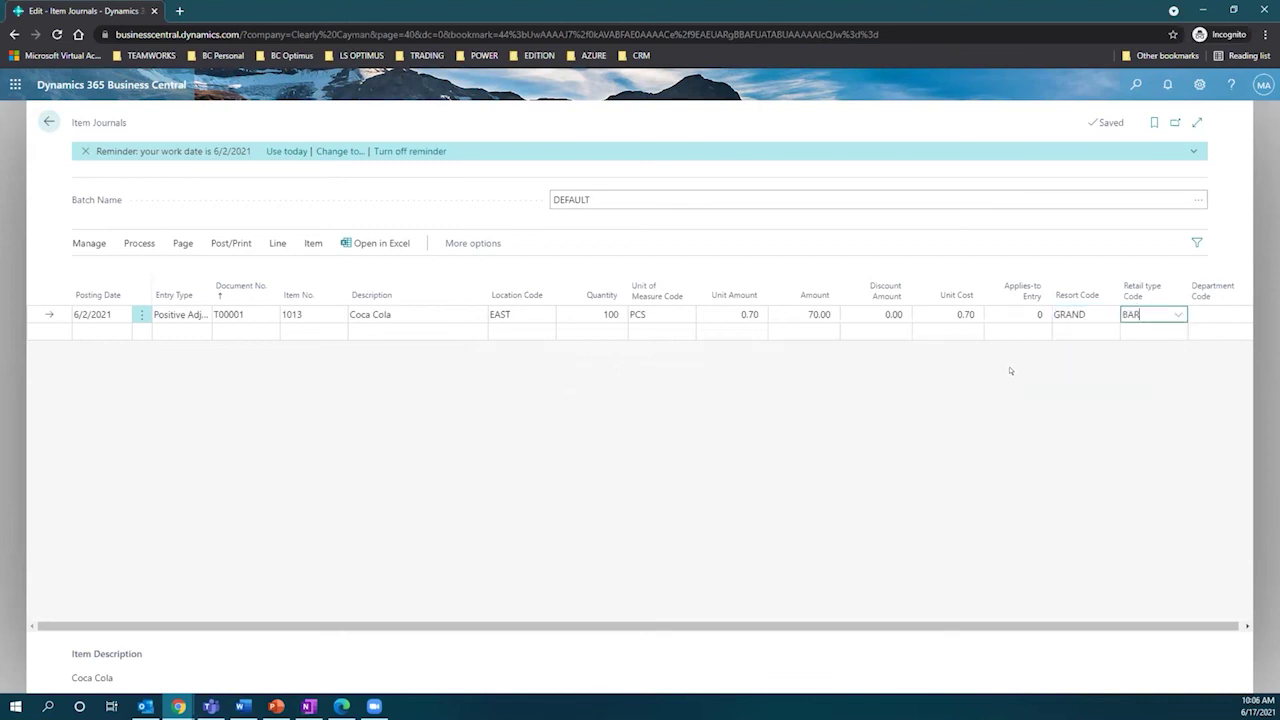
# Post the item journal with the Coca Cola positive adjustment
pyautogui.click(231, 243)
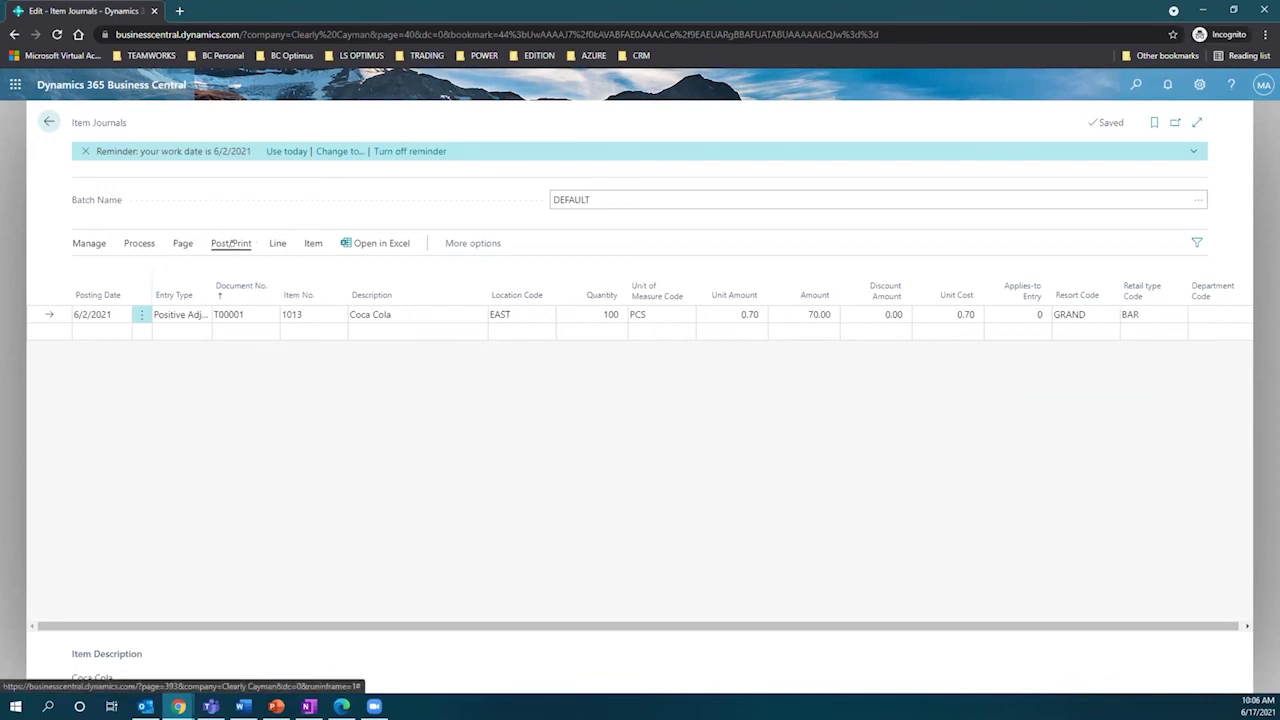
pyautogui.click(90, 270)
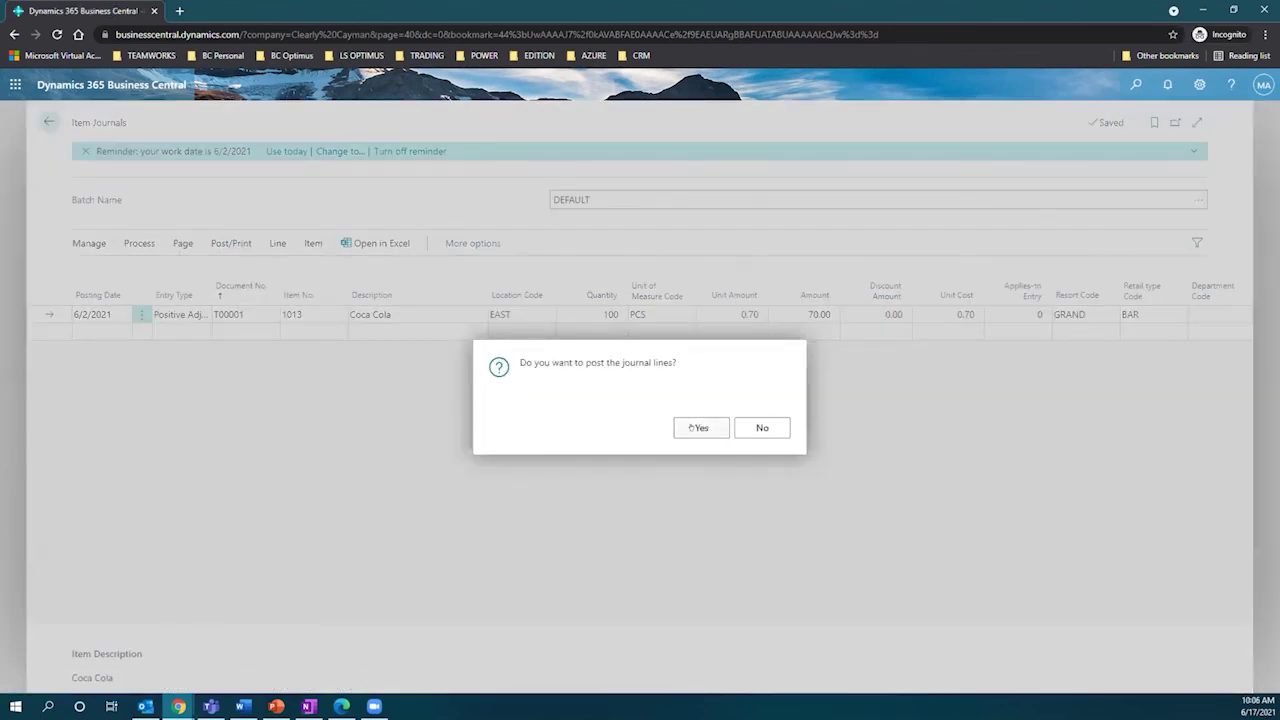
pyautogui.click(701, 427)
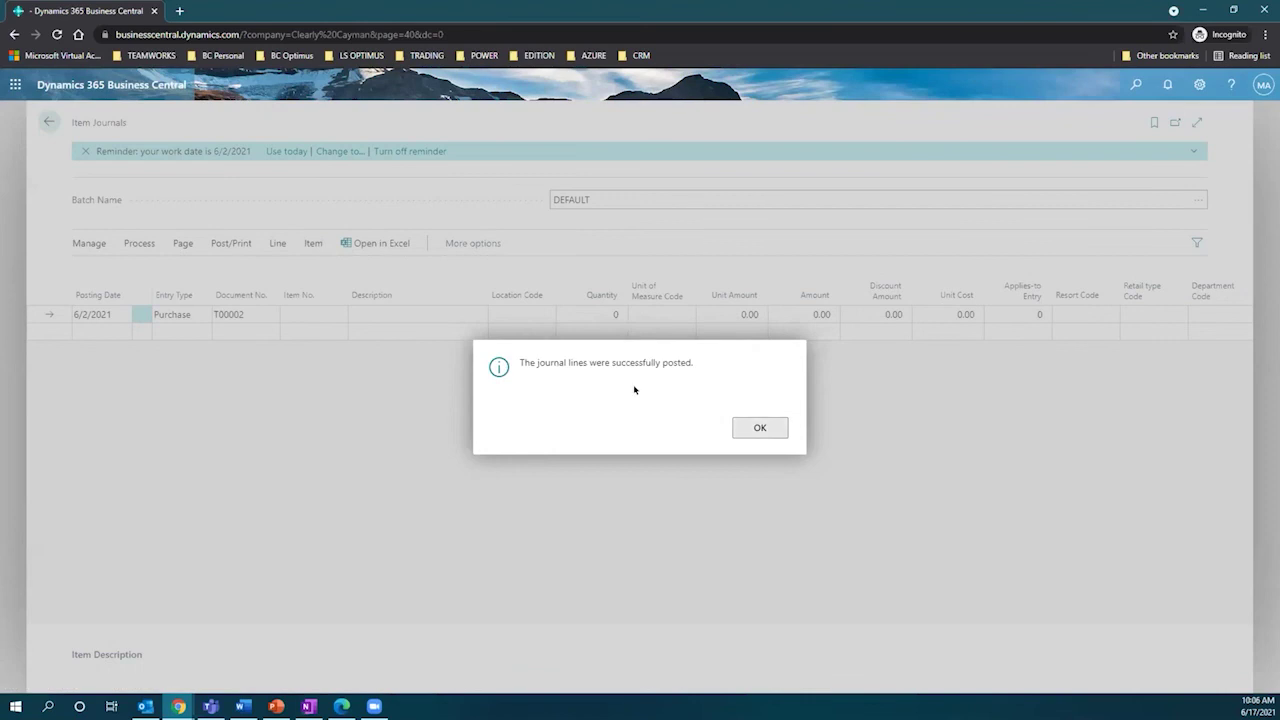
pyautogui.click(760, 428)
# Leave the journal, look up "item" and open the item card of 1013 Coca Cola from the Items list
pyautogui.click(48, 121)
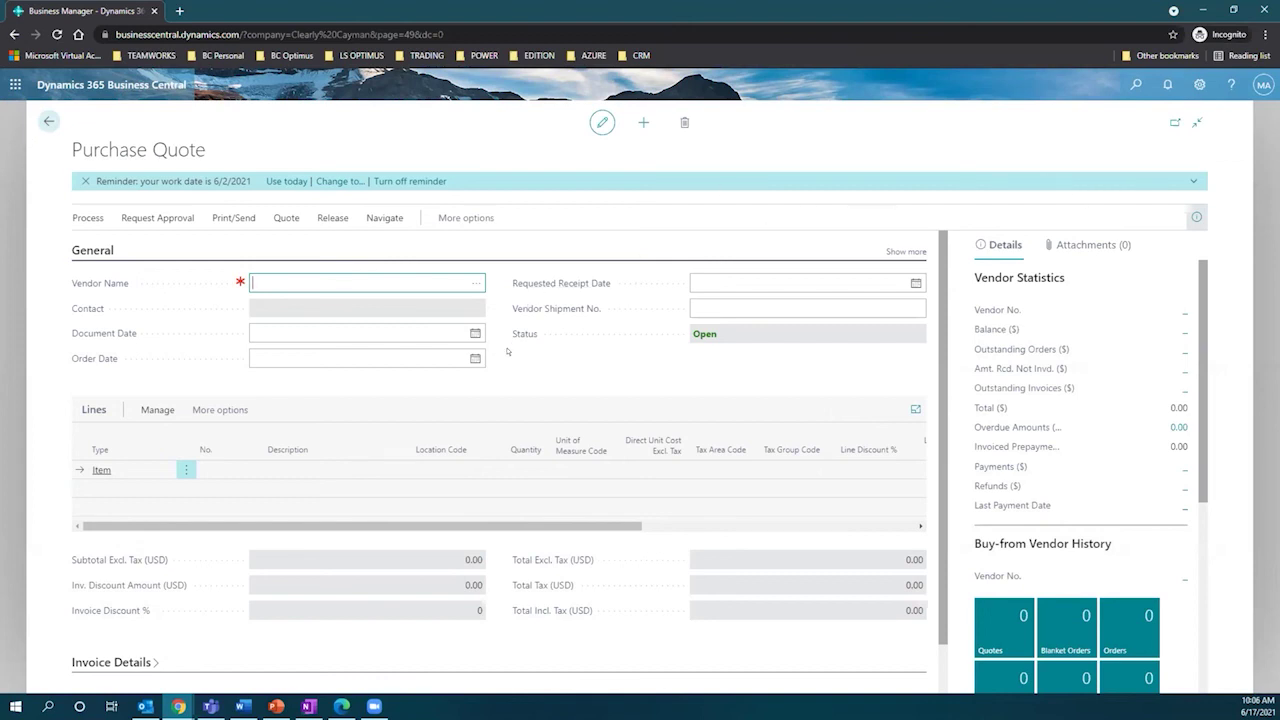
pyautogui.click(48, 121)
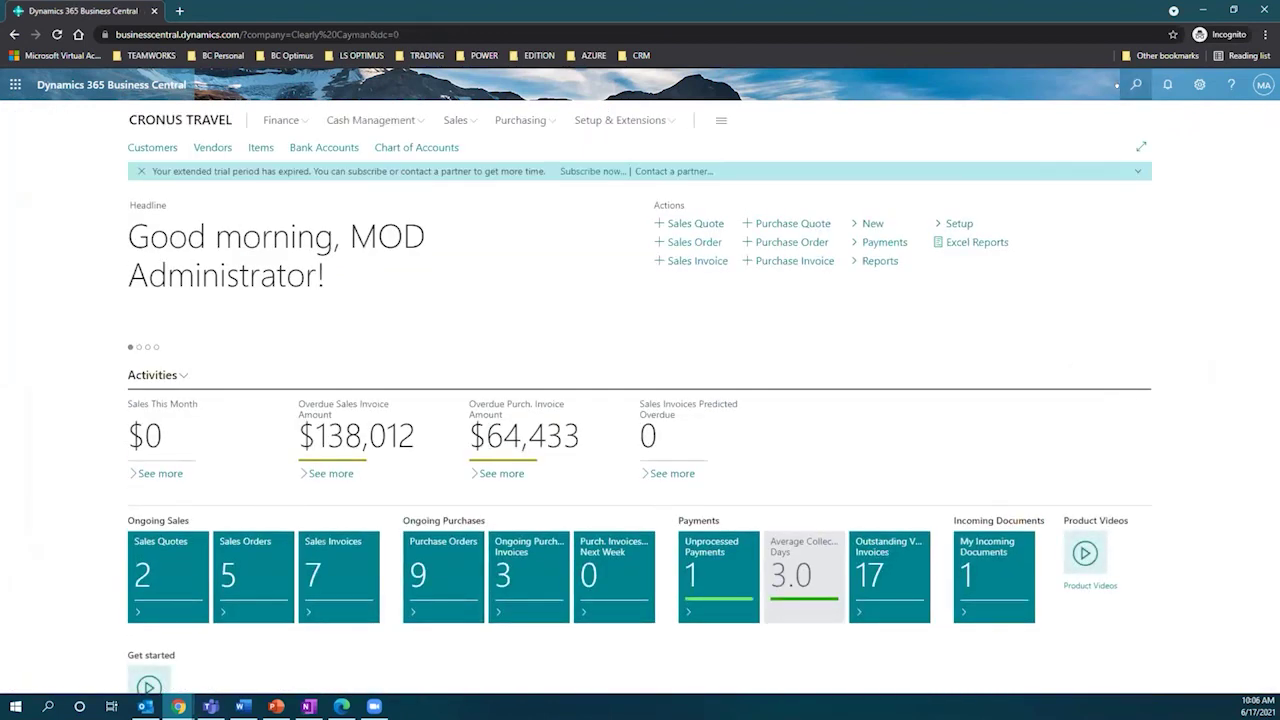
pyautogui.click(1136, 84)
pyautogui.write('item')
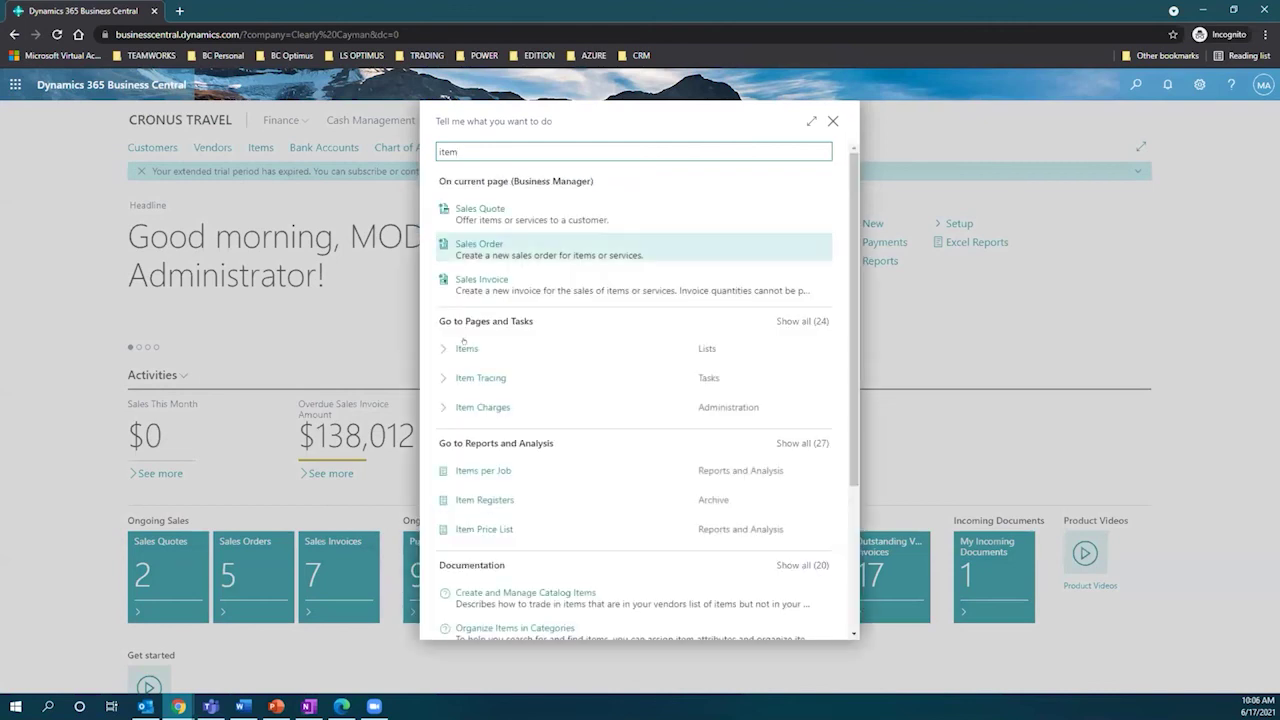
pyautogui.click(464, 346)
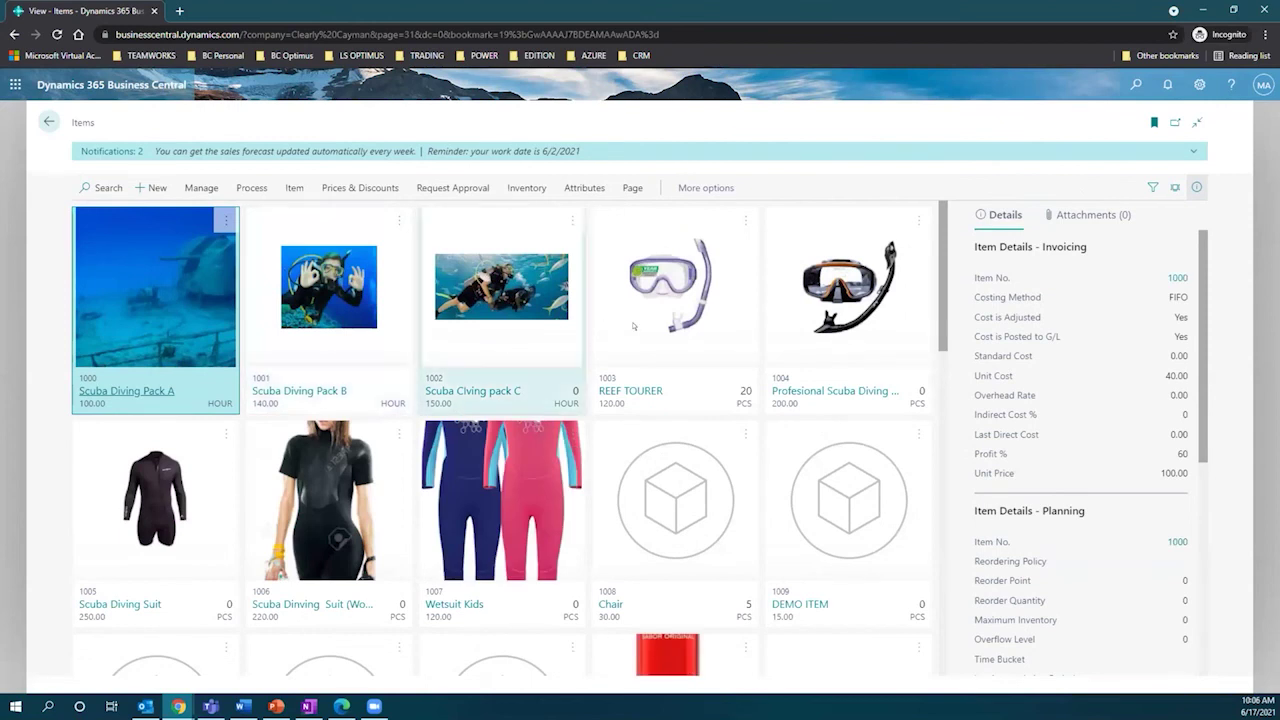
pyautogui.scroll(-1, 669, 497)
pyautogui.scroll(-2, 669, 493)
pyautogui.click(613, 543)
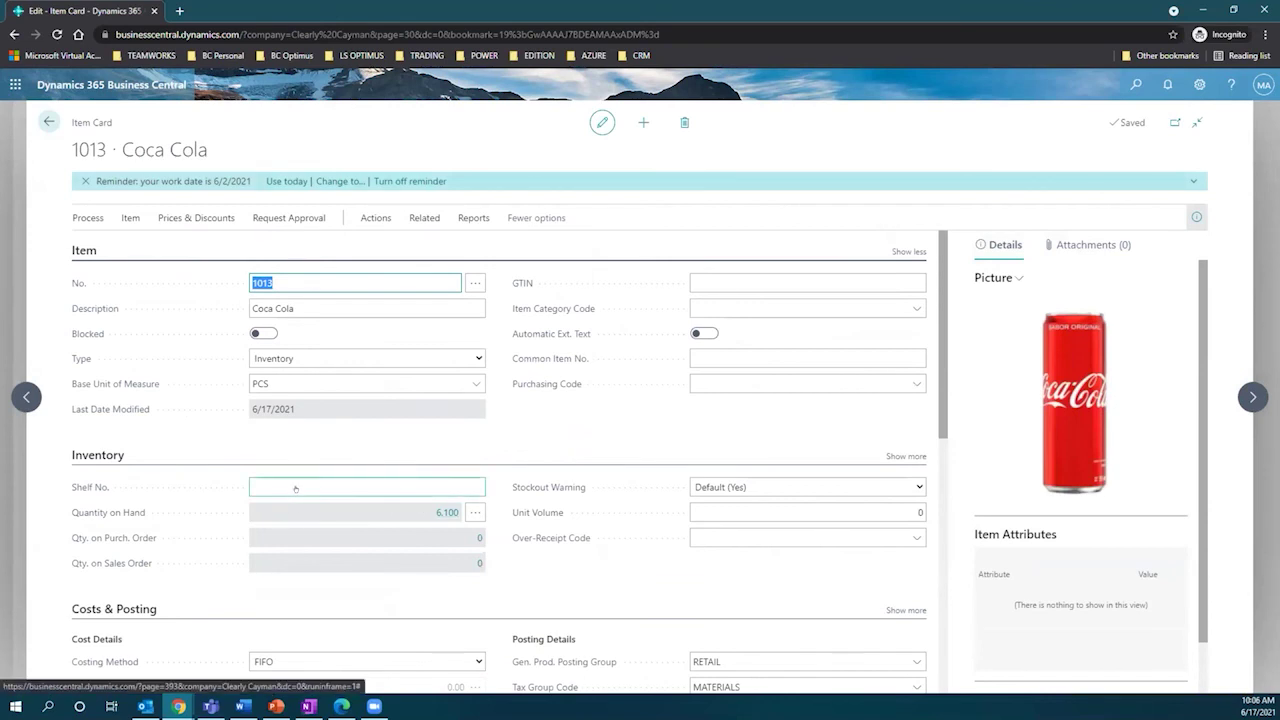
# Review the Coca Cola inventory for the EAST and MAIN locations in Adjust Inventory without changing it
pyautogui.click(467, 512)
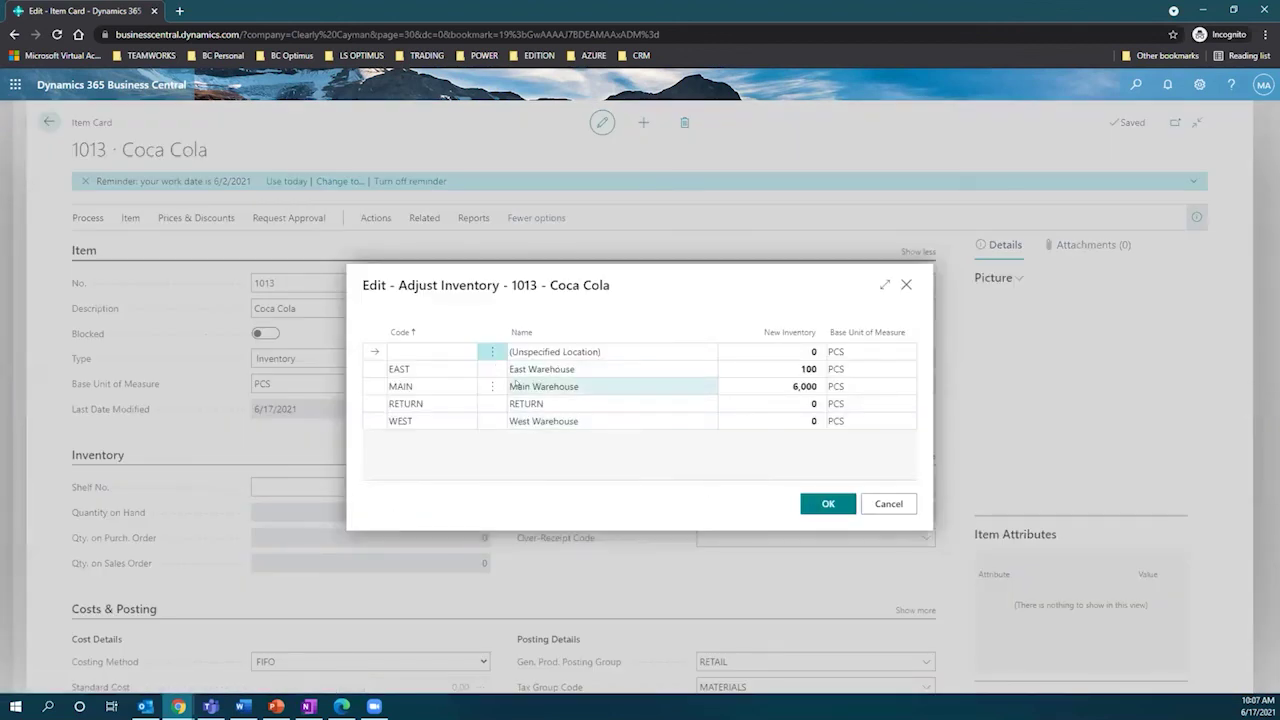
pyautogui.click(572, 369)
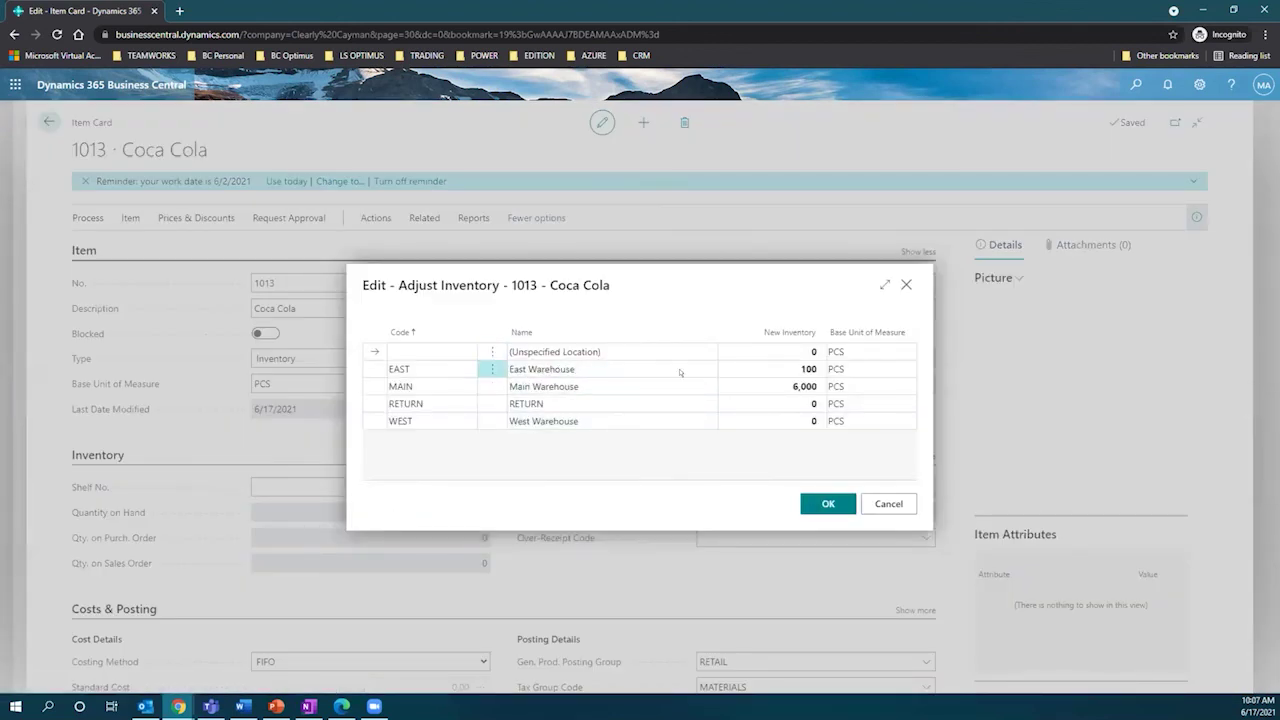
pyautogui.click(783, 362)
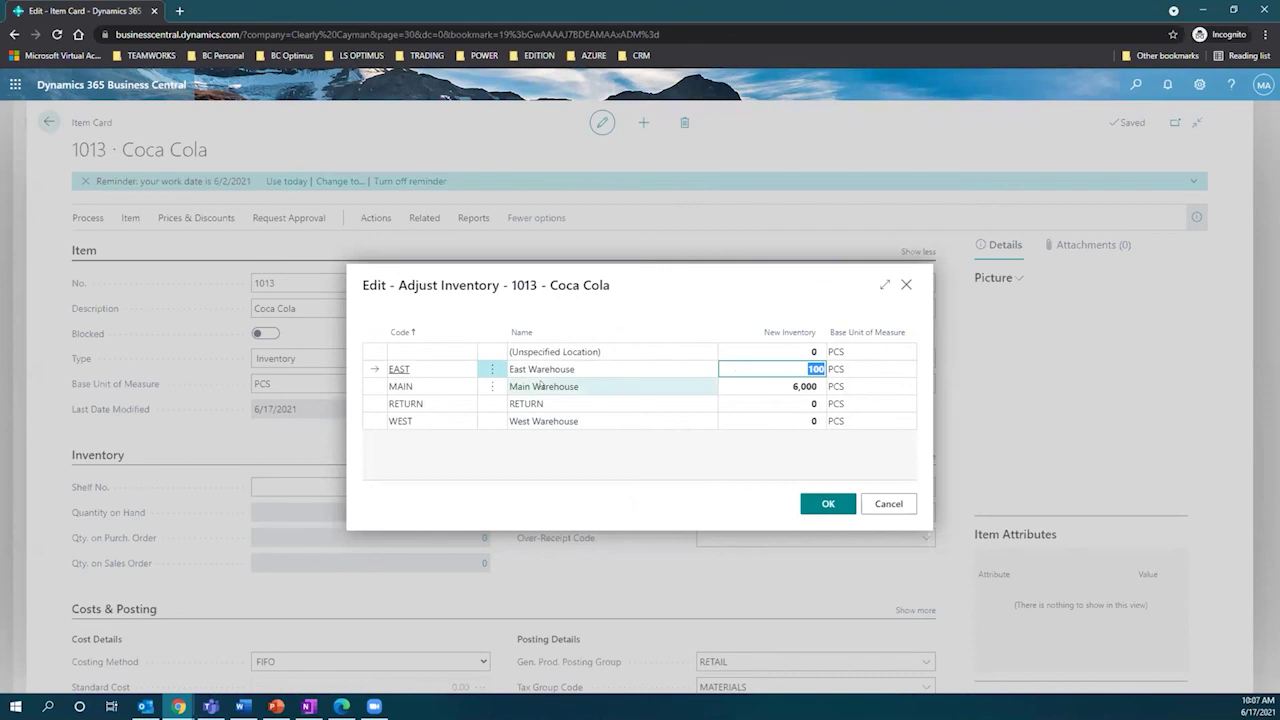
pyautogui.click(765, 385)
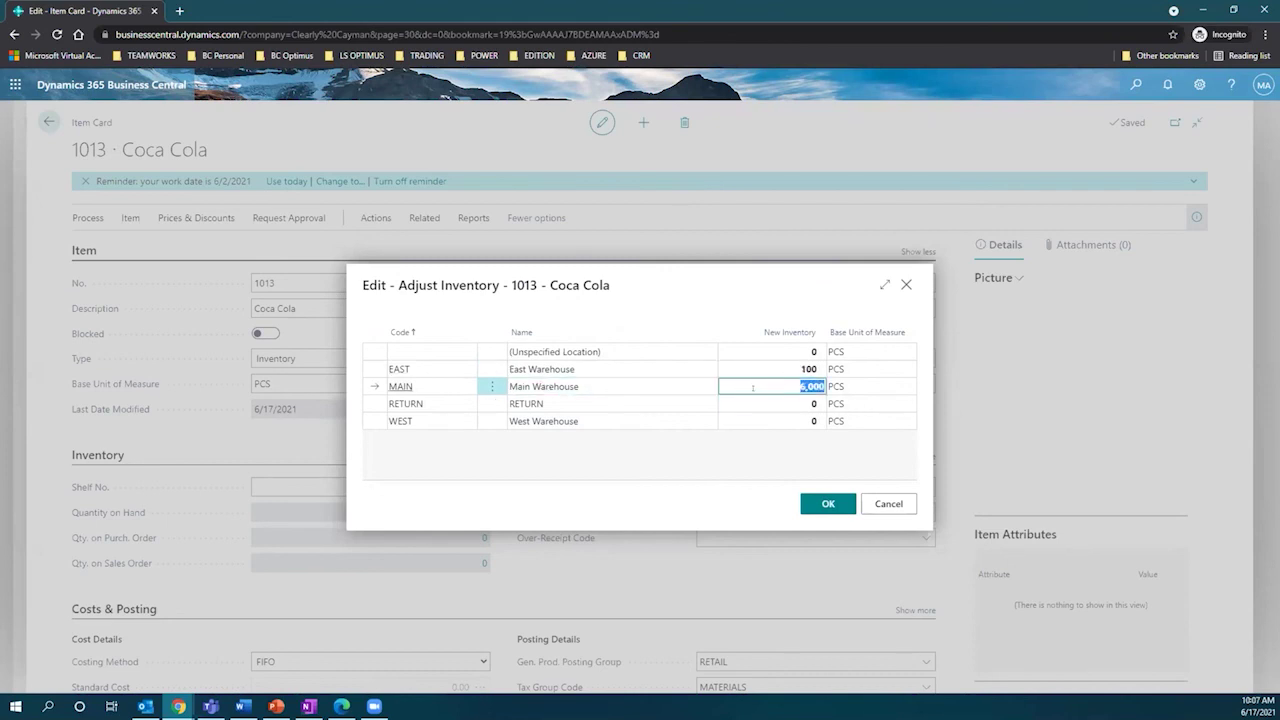
pyautogui.click(890, 507)
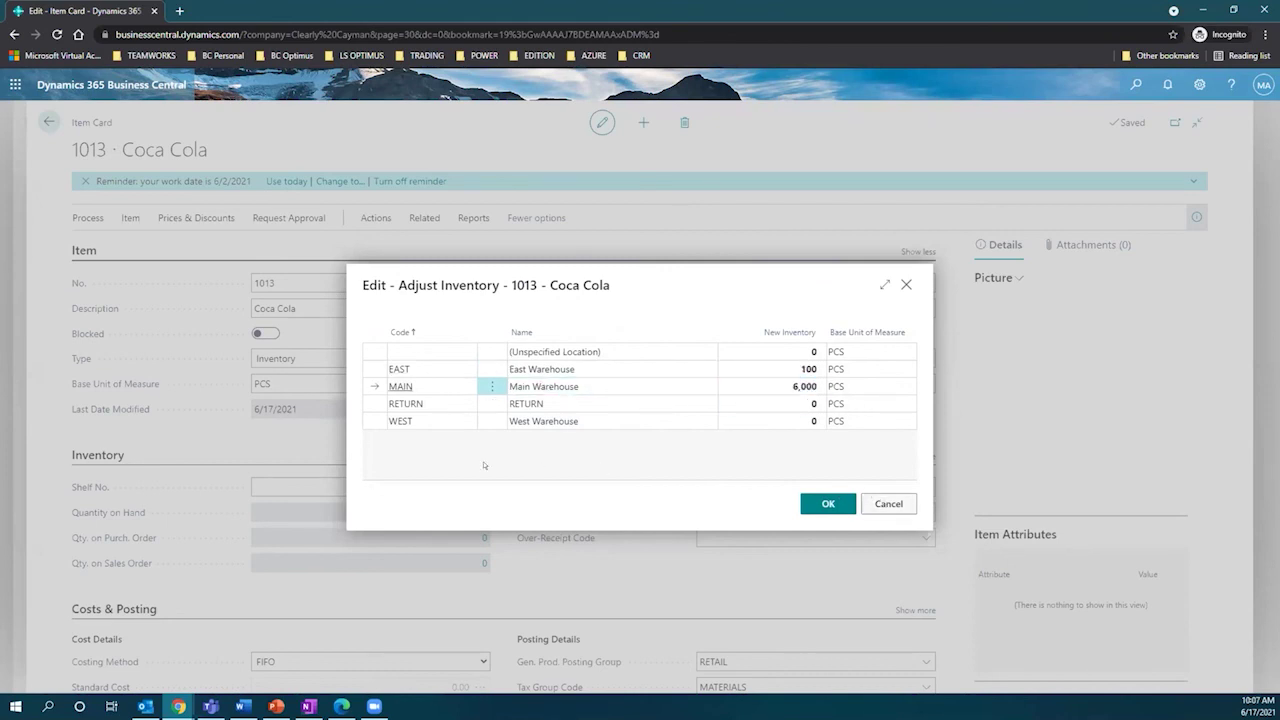
# Examine the Average Cost Calc. Overview behind Coca Cola's unit cost, comparing the positive adjustment and purchase entries
pyautogui.scroll(-3, 455, 450)
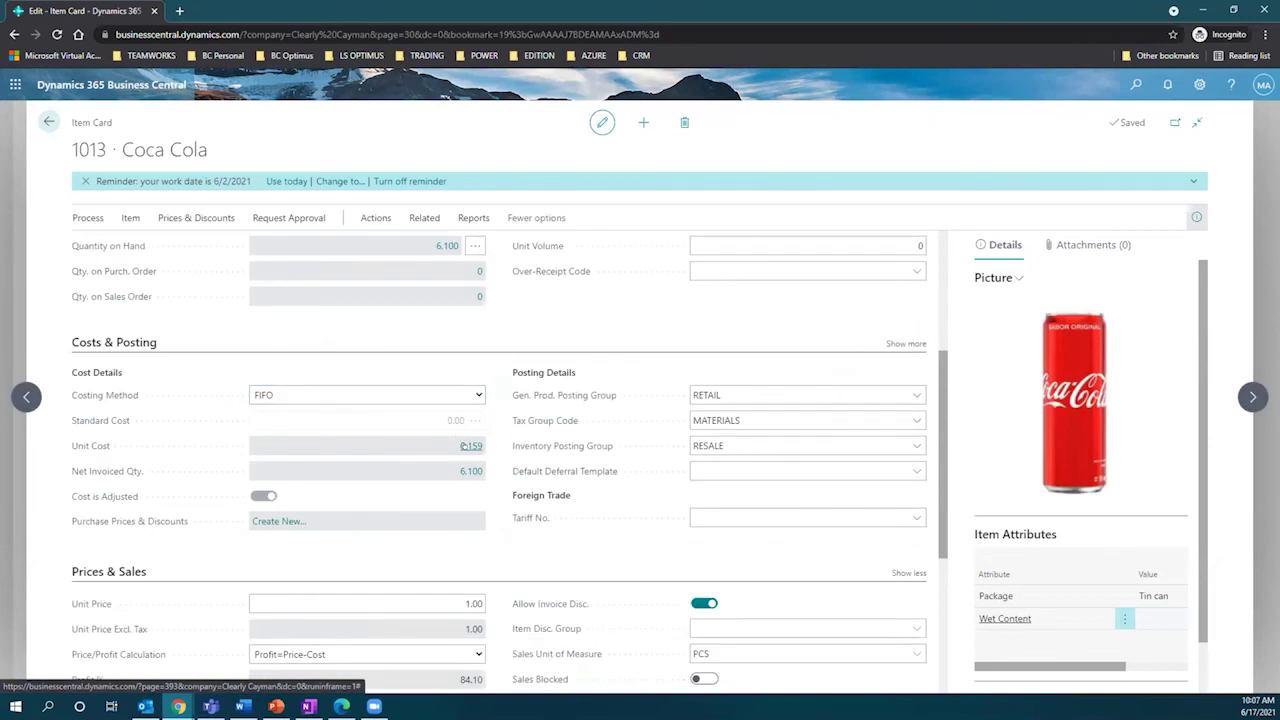
pyautogui.click(466, 446)
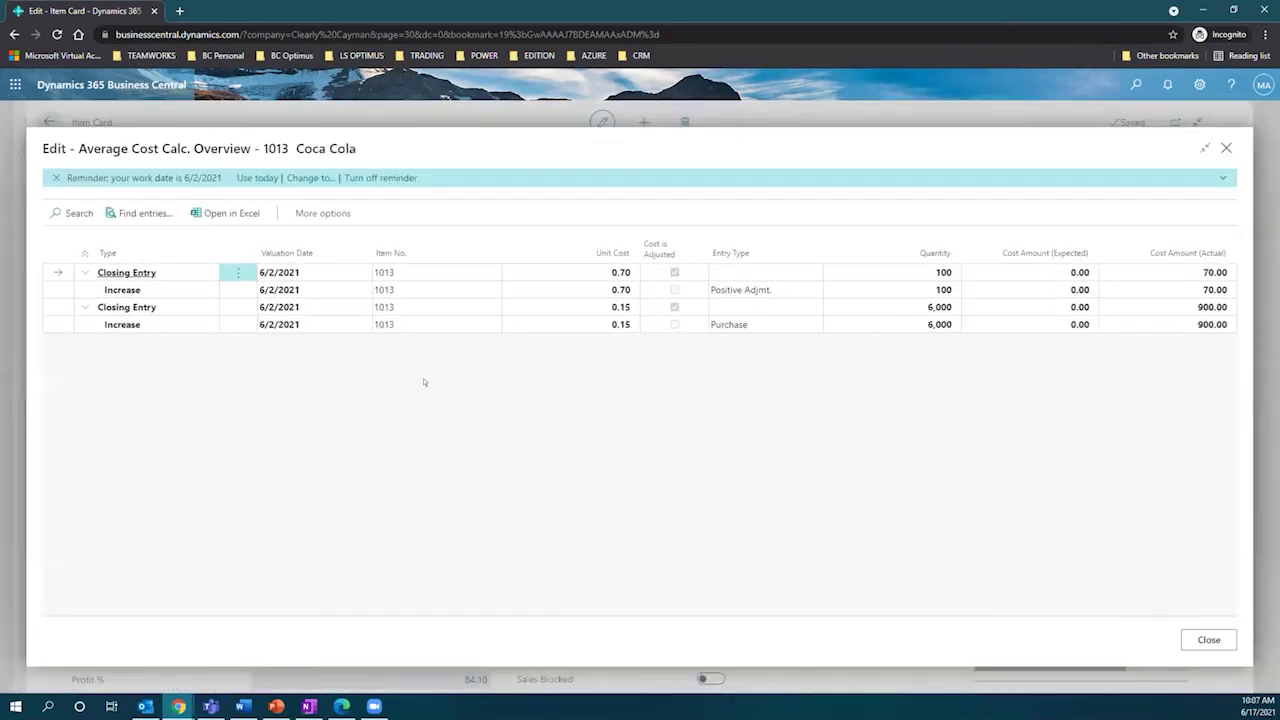
pyautogui.click(83, 307)
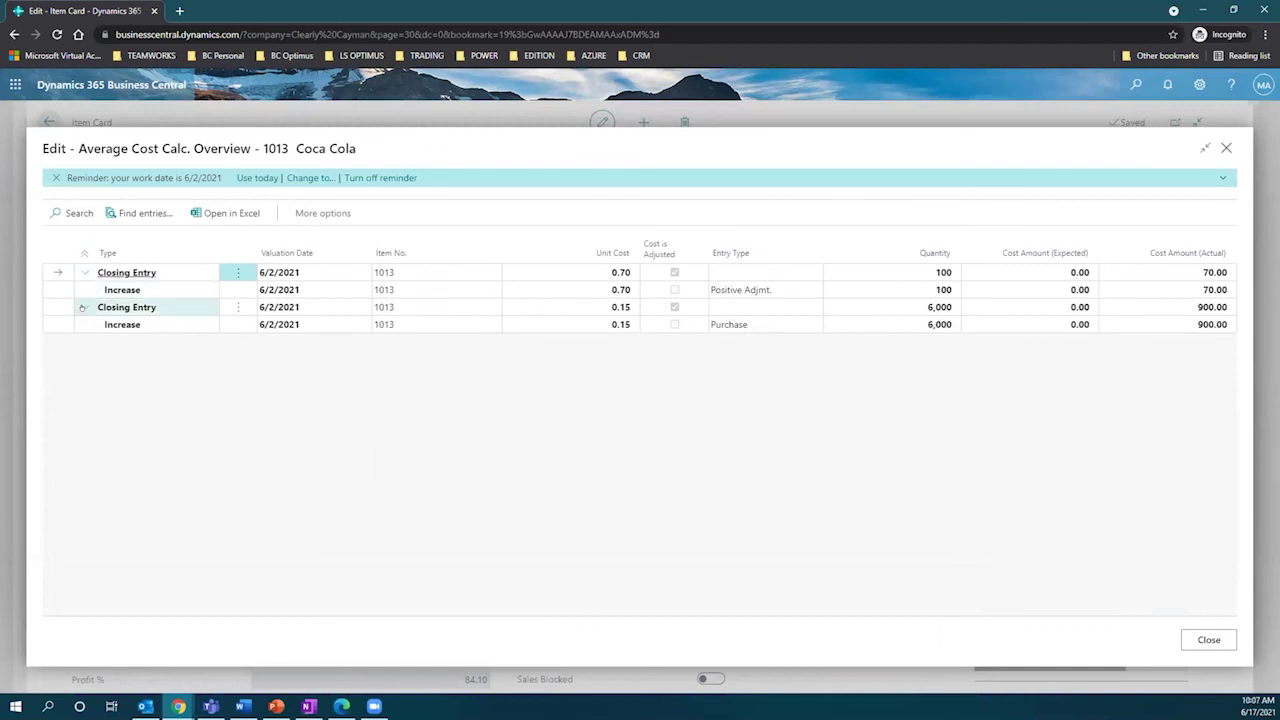
pyautogui.click(83, 307)
pyautogui.click(83, 307)
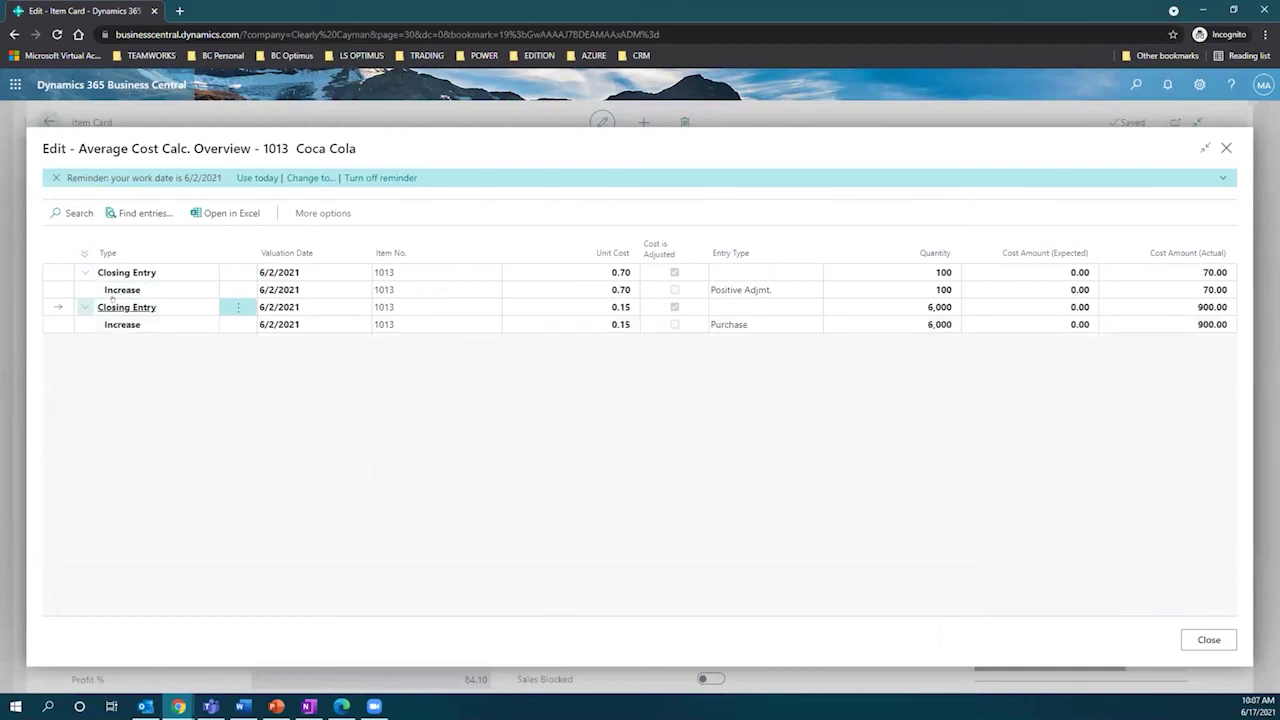
pyautogui.click(570, 291)
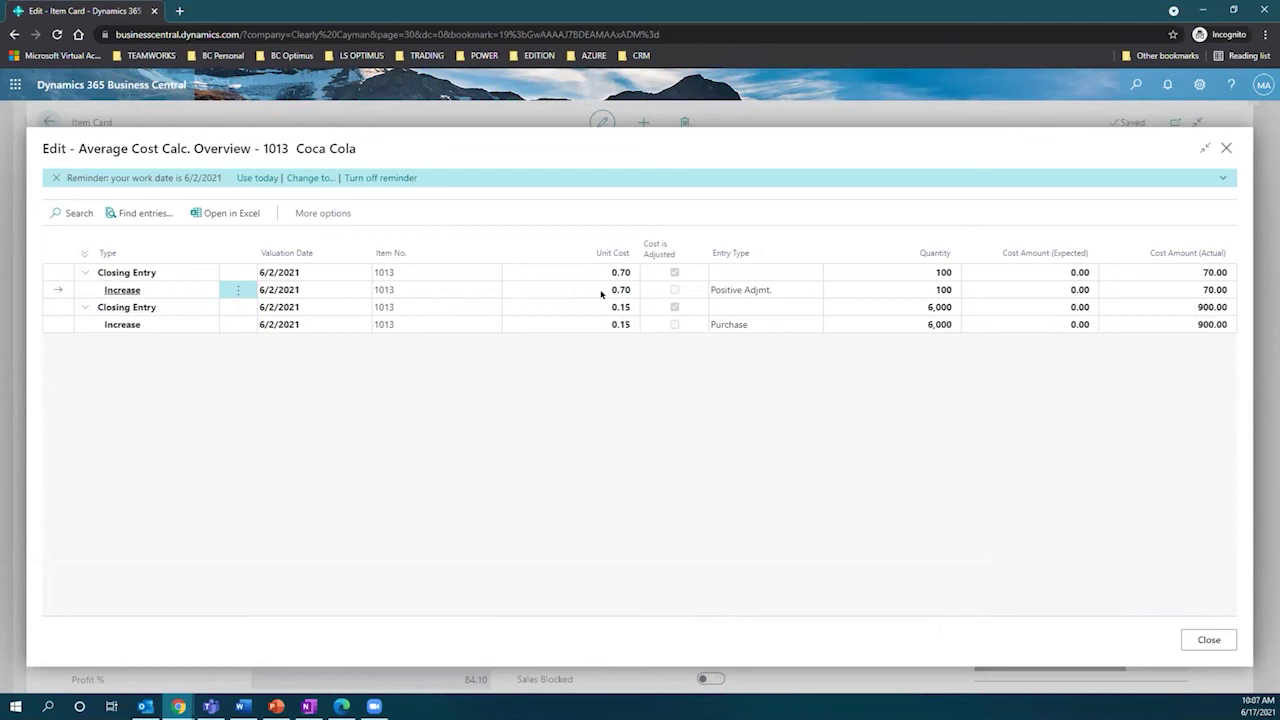
pyautogui.click(584, 307)
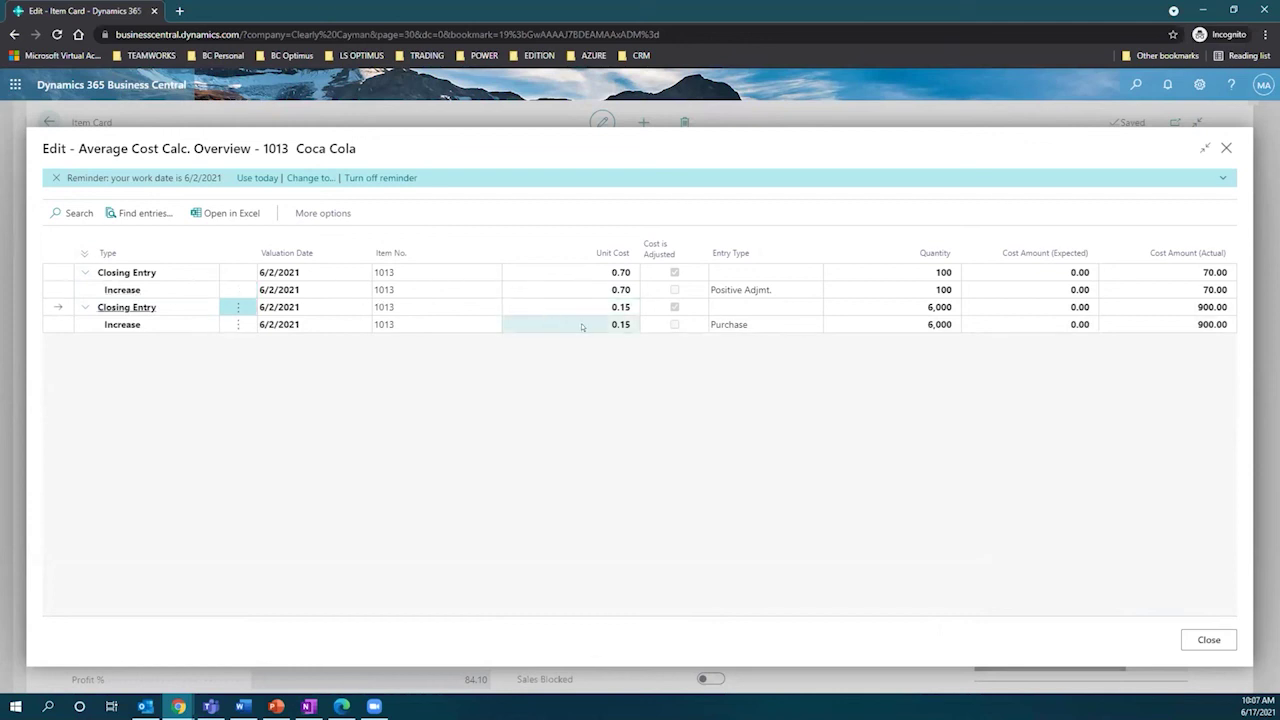
pyautogui.click(581, 326)
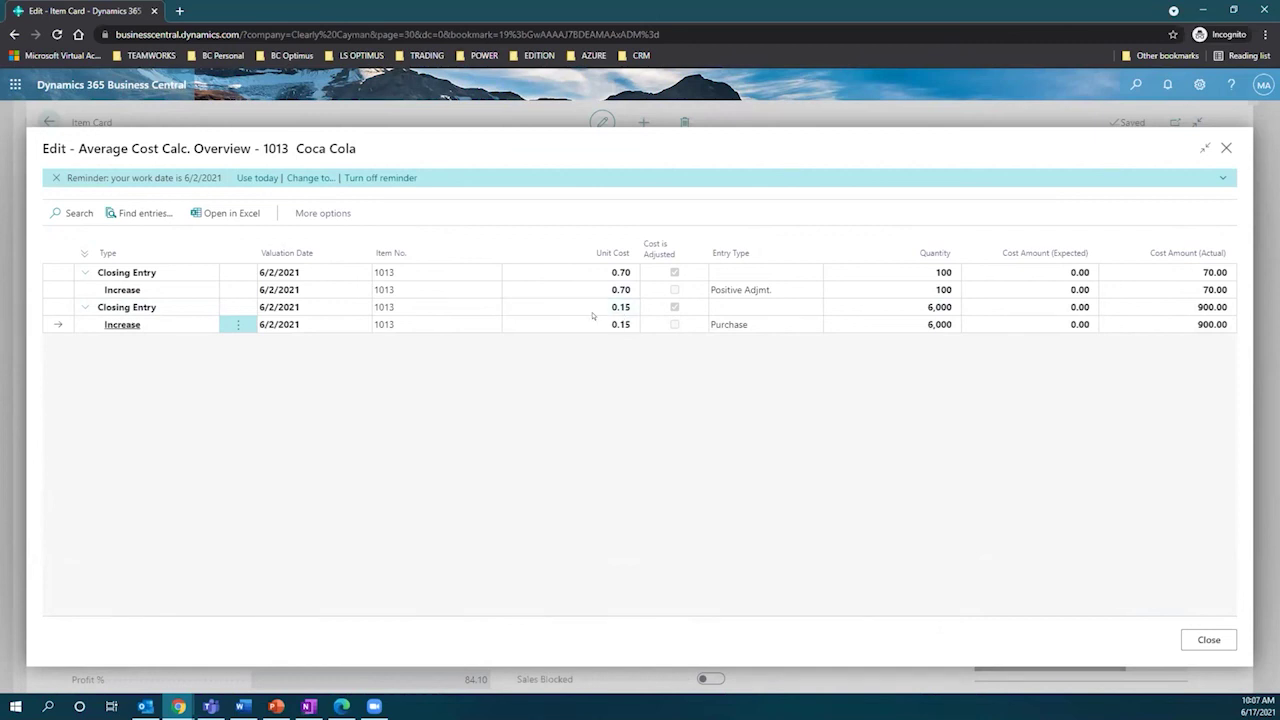
pyautogui.click(1193, 638)
# Review the Prices & Sales section of the Coca Cola item card and switch to PowerPoint
pyautogui.scroll(-3, 486, 415)
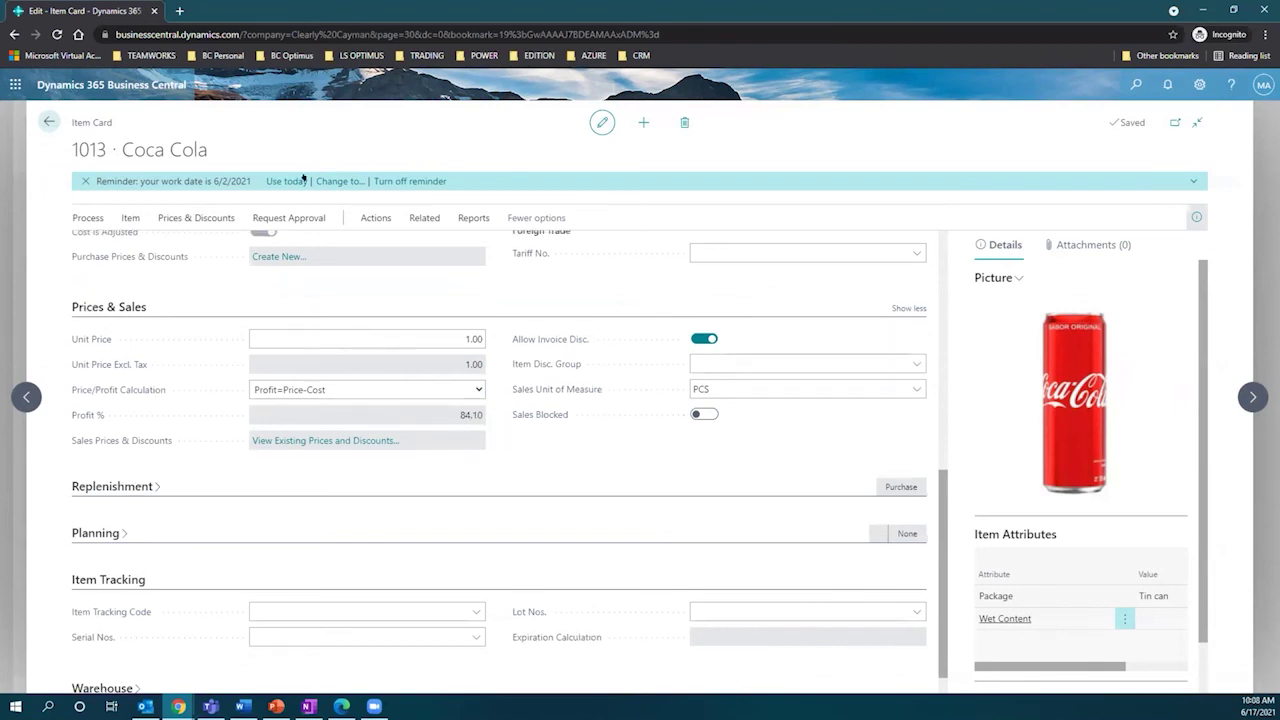
pyautogui.scroll(10, 345, 305)
pyautogui.hotkey('alt', 'Tab')
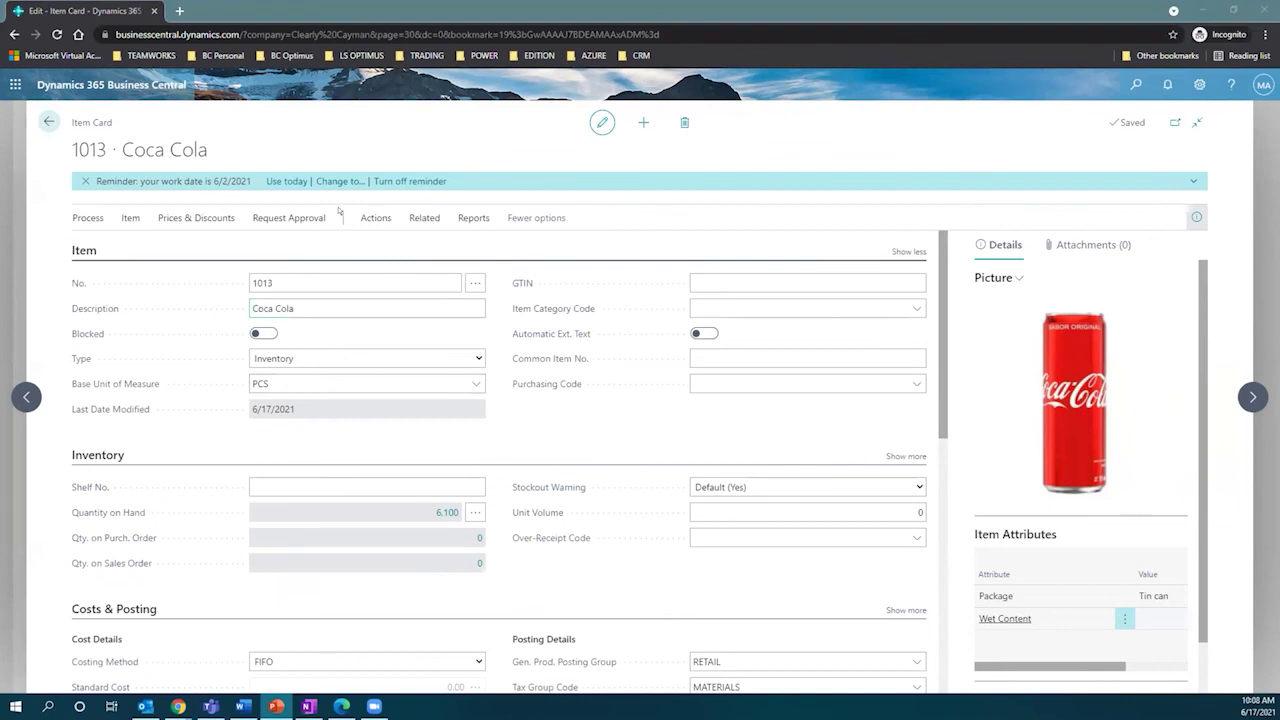
# Open the item availability by location for 1013 Coca Cola from its item card
pyautogui.click(130, 217)
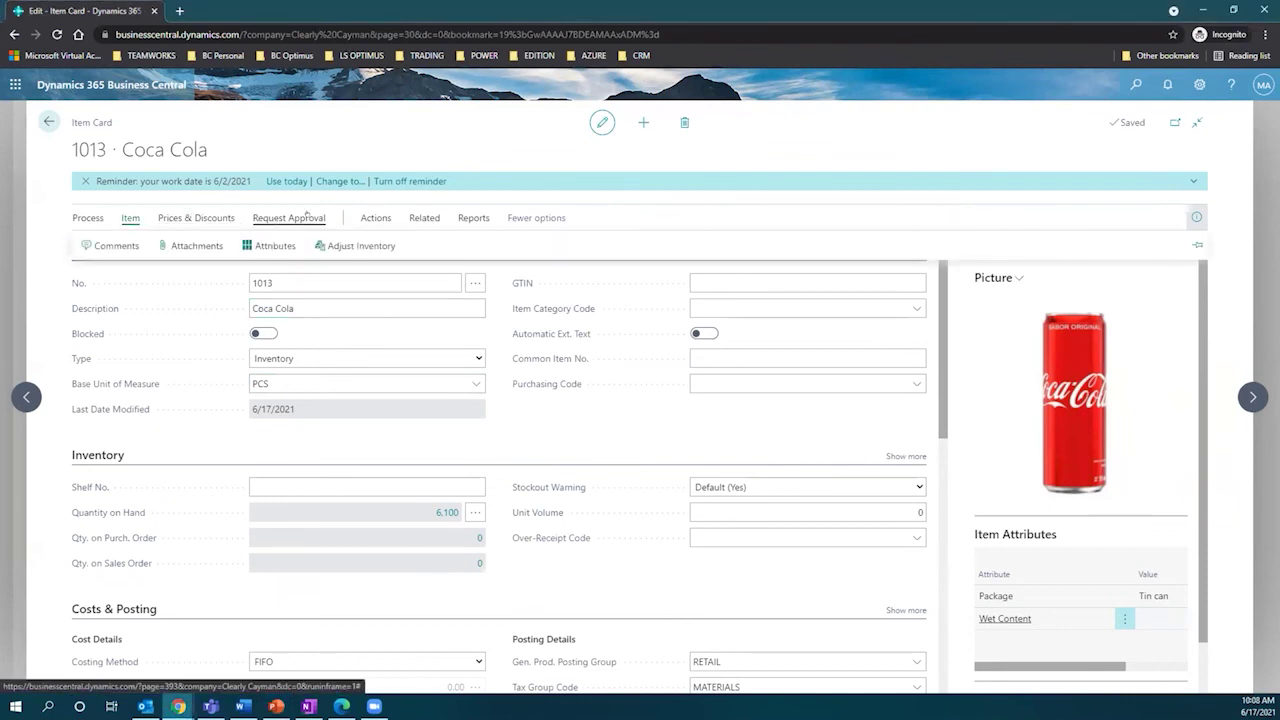
pyautogui.click(376, 218)
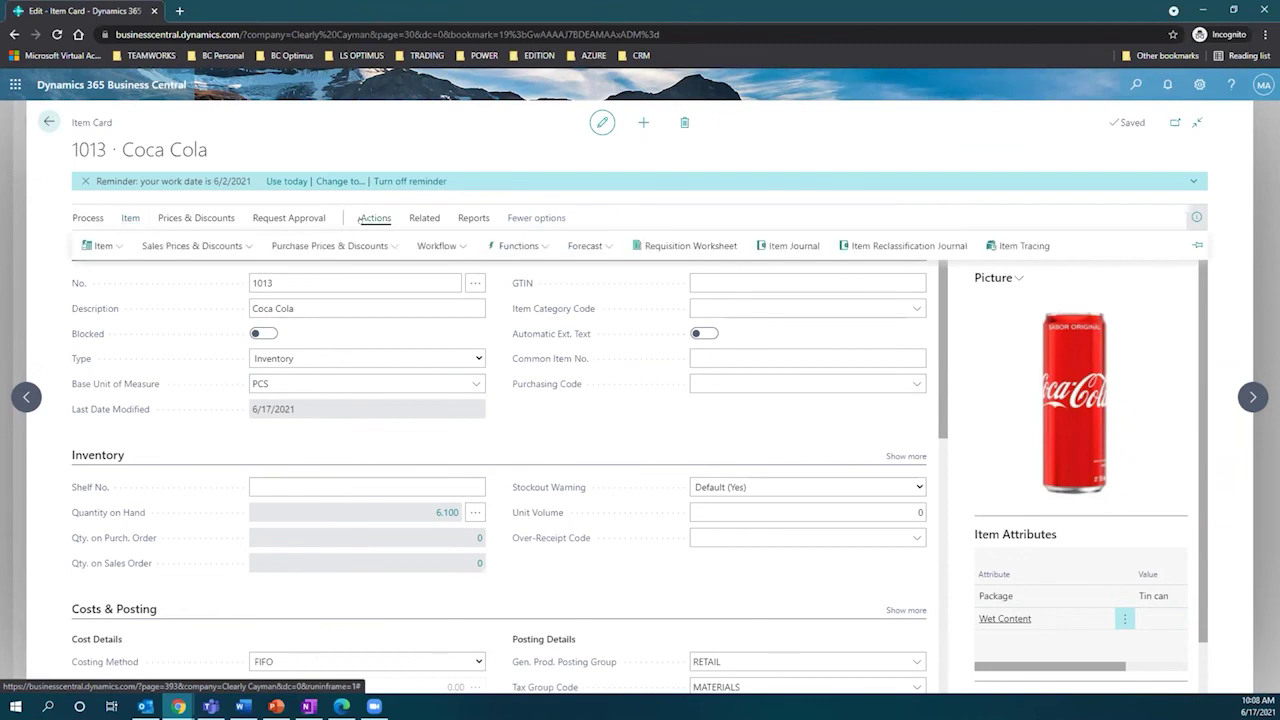
pyautogui.click(104, 245)
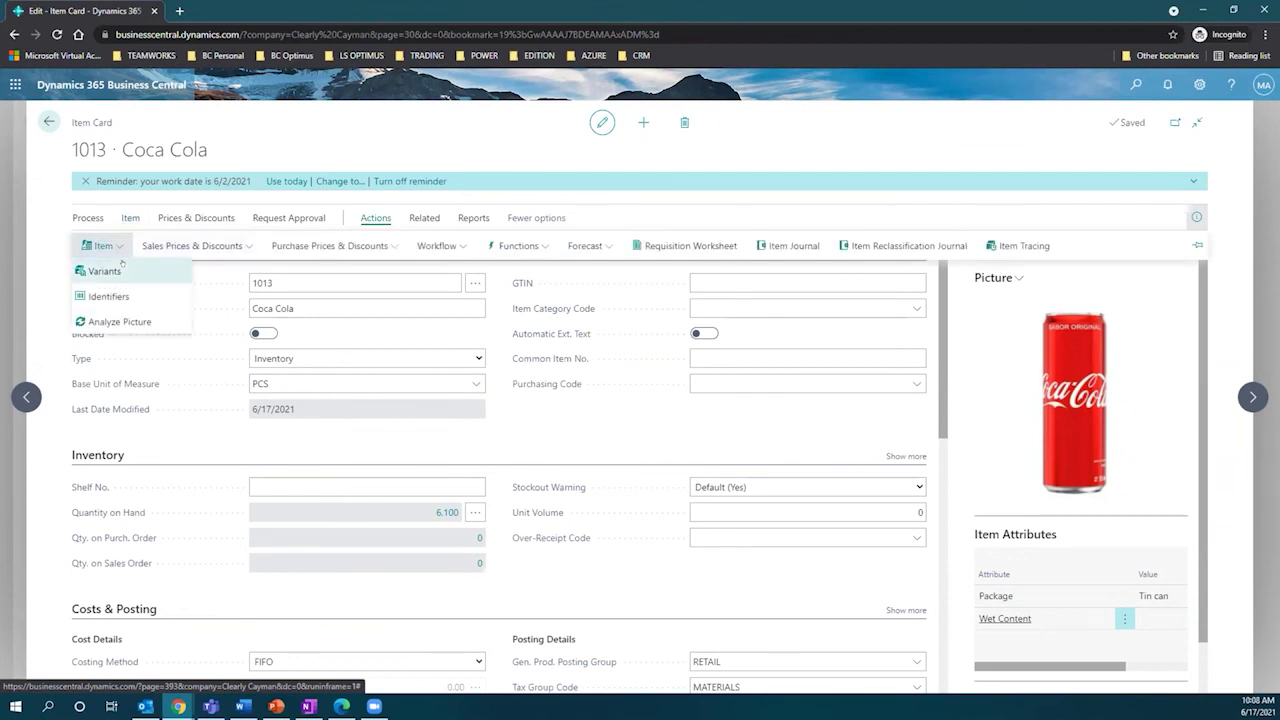
pyautogui.click(422, 219)
pyautogui.click(108, 245)
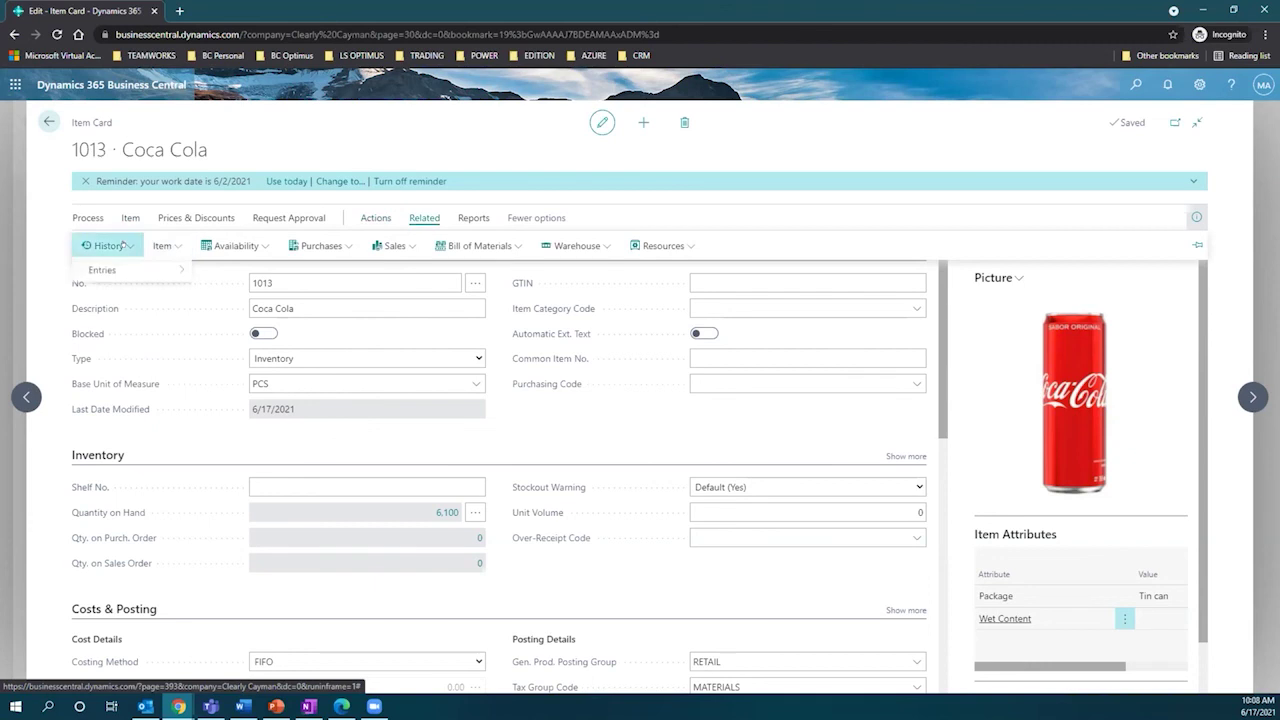
pyautogui.click(160, 245)
pyautogui.click(219, 245)
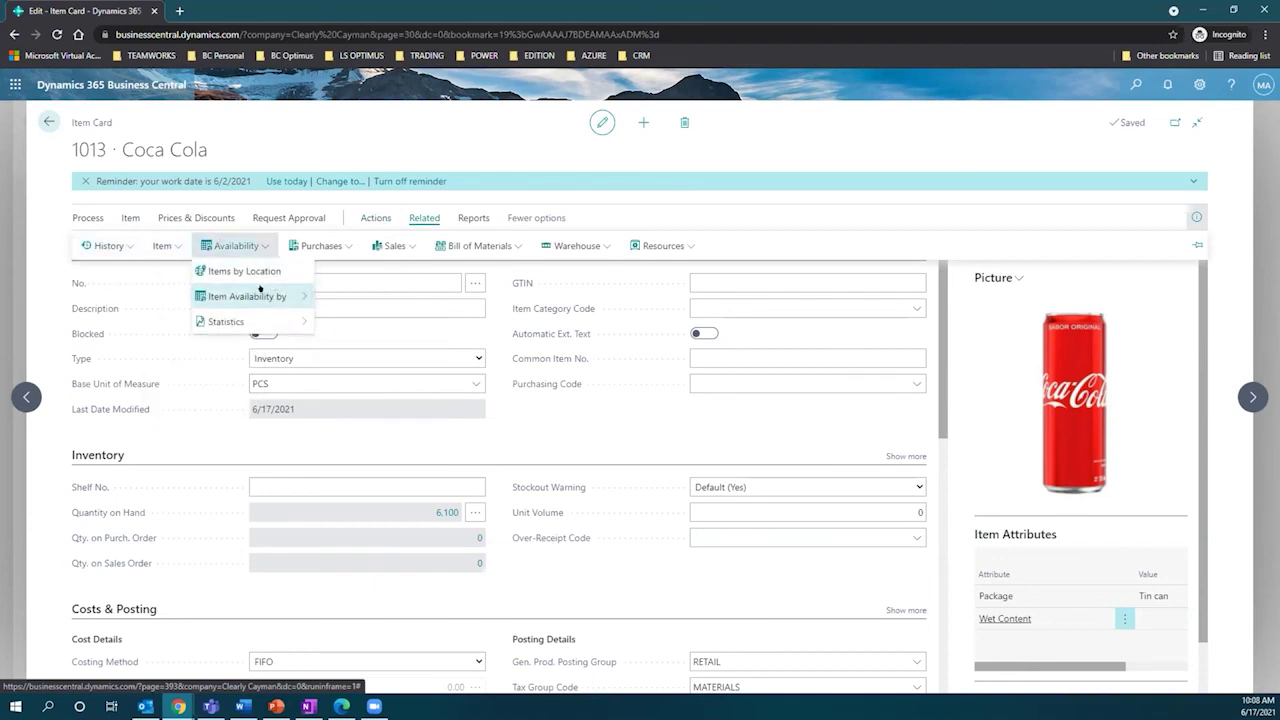
pyautogui.moveTo(275, 296)
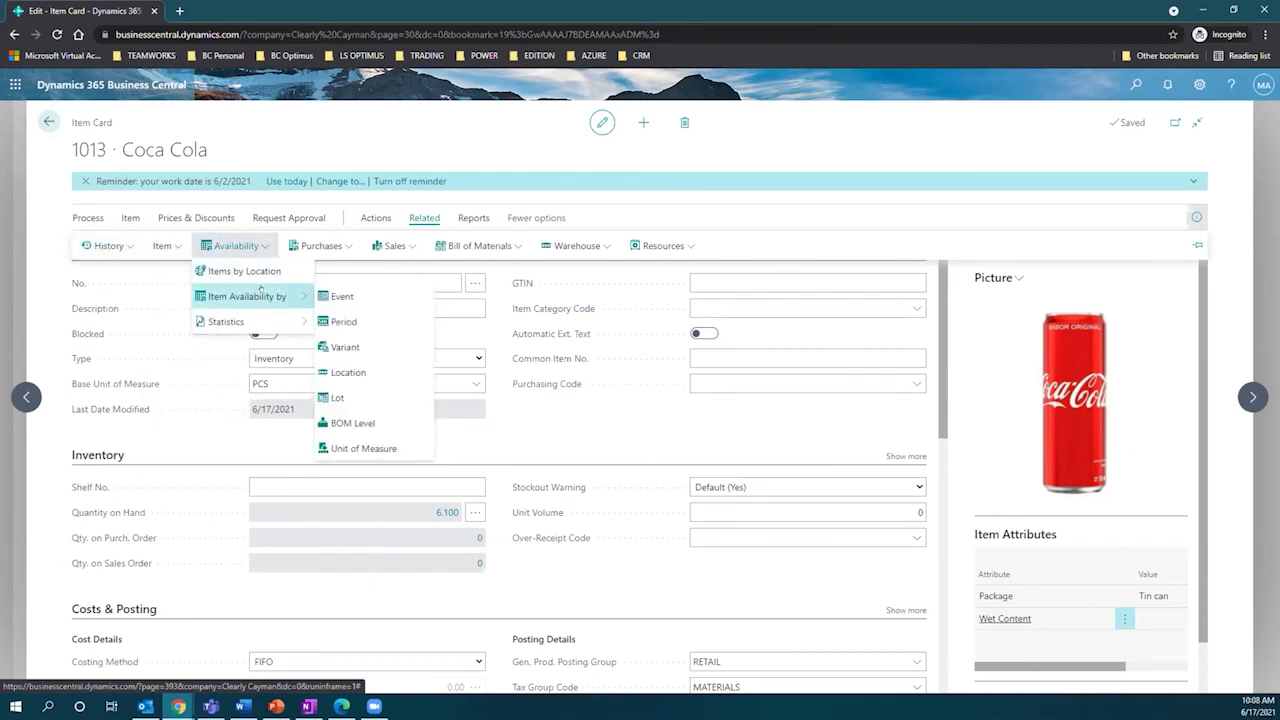
pyautogui.click(336, 372)
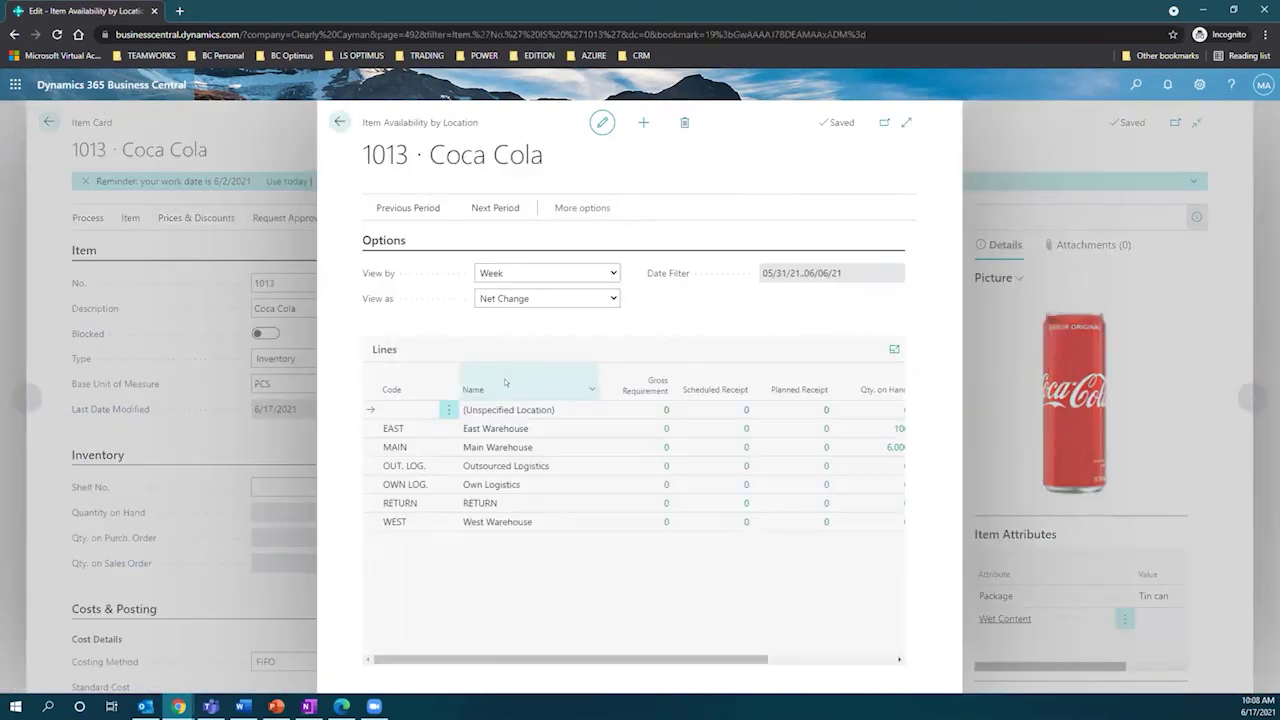
# Expand the availability page to full width and review the requirement, receipt and Projected Available Balance columns for each location
pyautogui.click(905, 122)
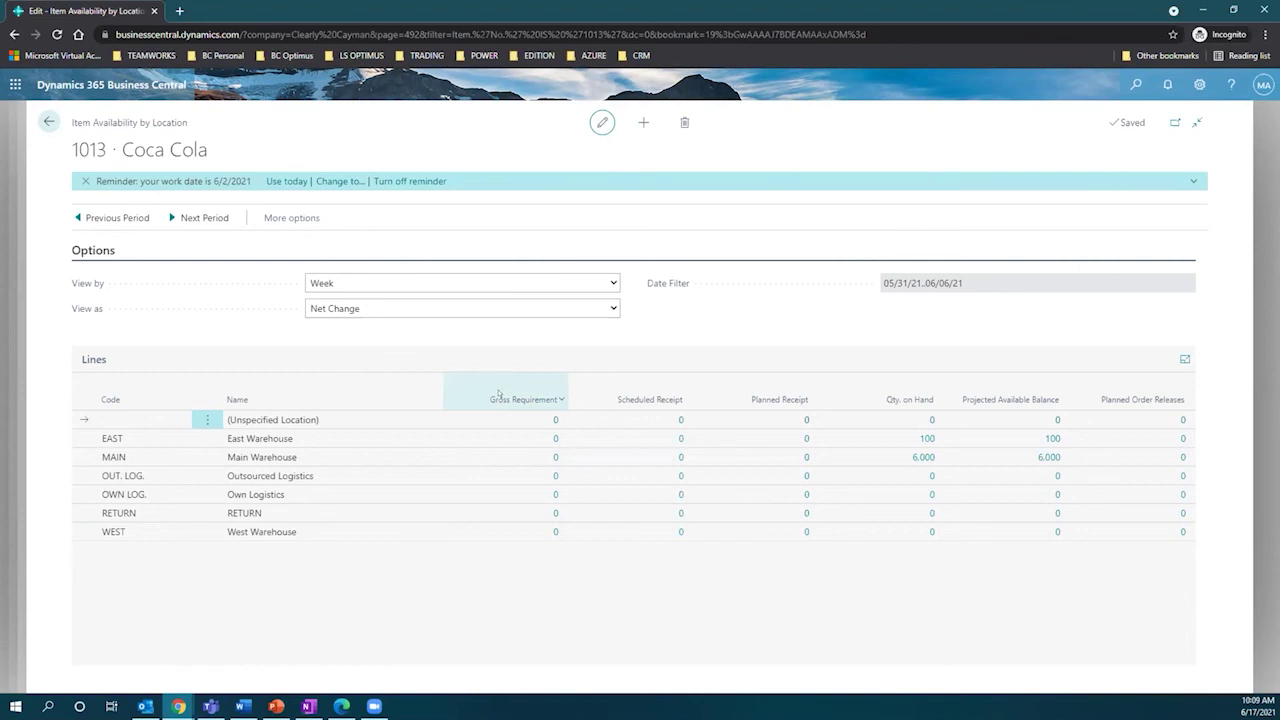
pyautogui.moveTo(498, 395)
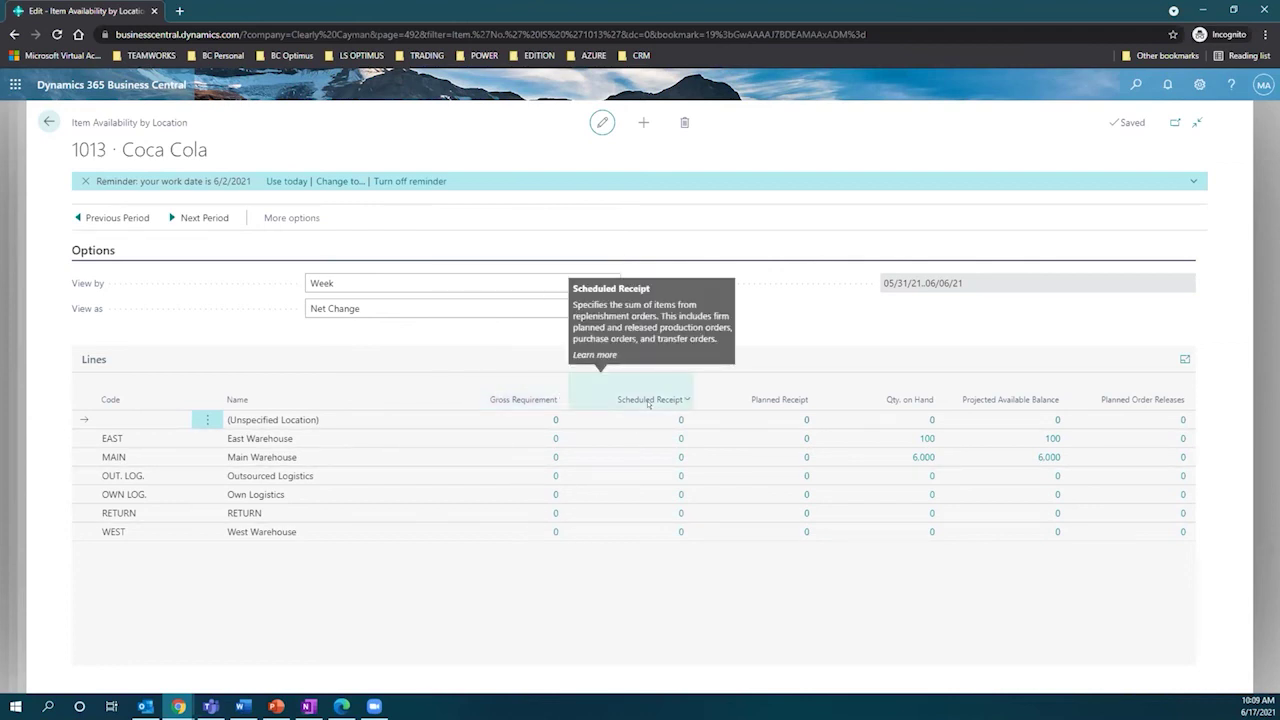
pyautogui.moveTo(797, 400)
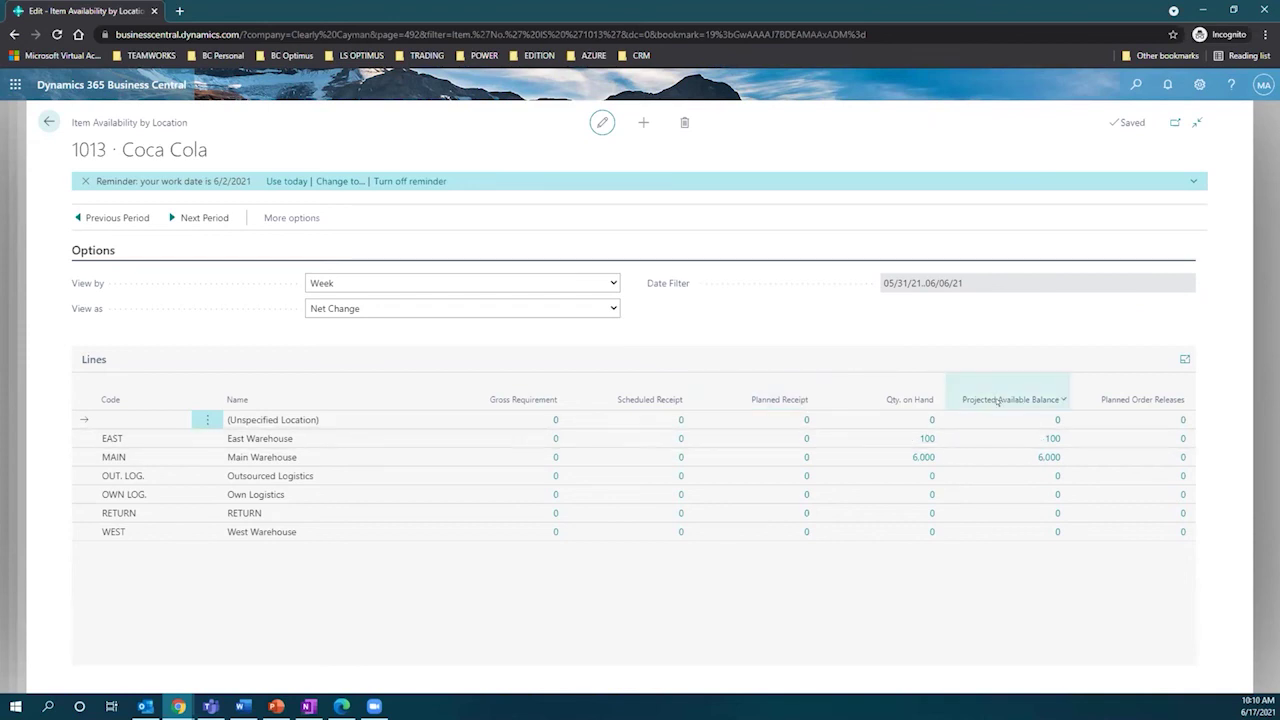
pyautogui.moveTo(997, 401)
pyautogui.moveTo(1039, 404)
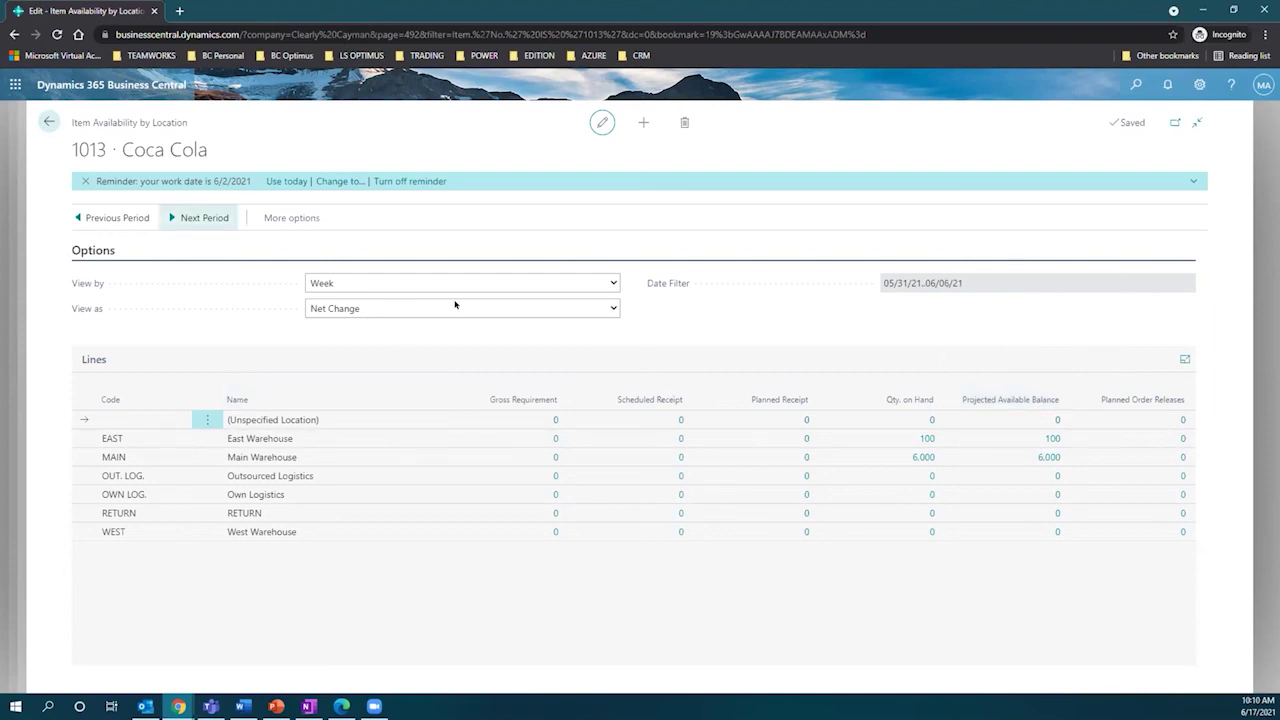
# Try viewing the location availability by Day and set the period back to Week
pyautogui.click(593, 284)
pyautogui.click(370, 296)
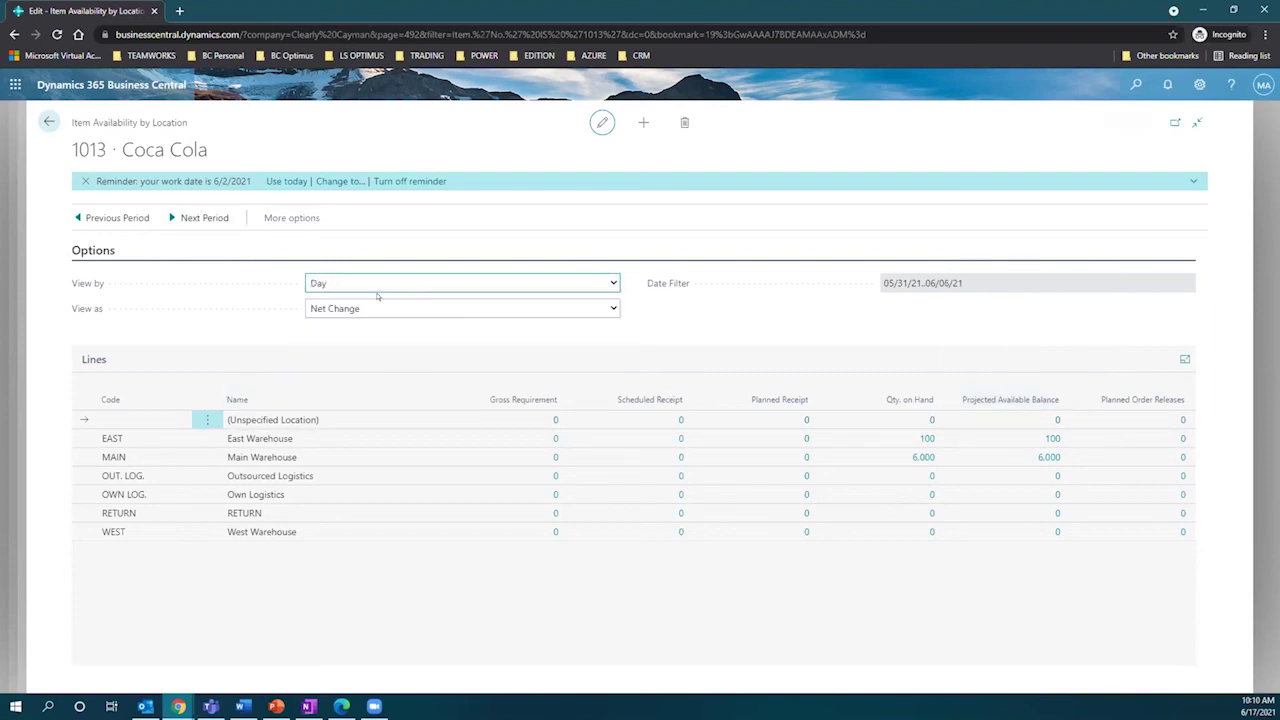
pyautogui.click(531, 279)
pyautogui.click(500, 306)
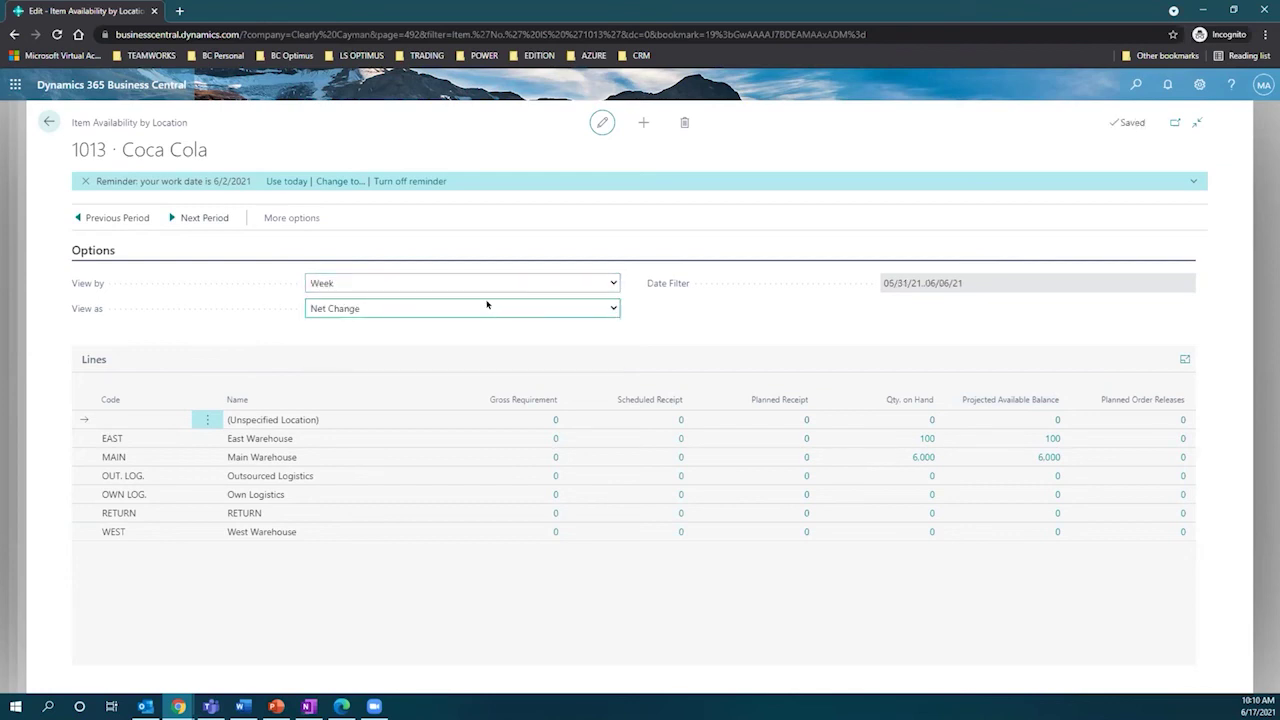
# View the availability as Balance at Date, restore Net Change, and return to the Coca Cola item card
pyautogui.click(520, 308)
pyautogui.click(385, 331)
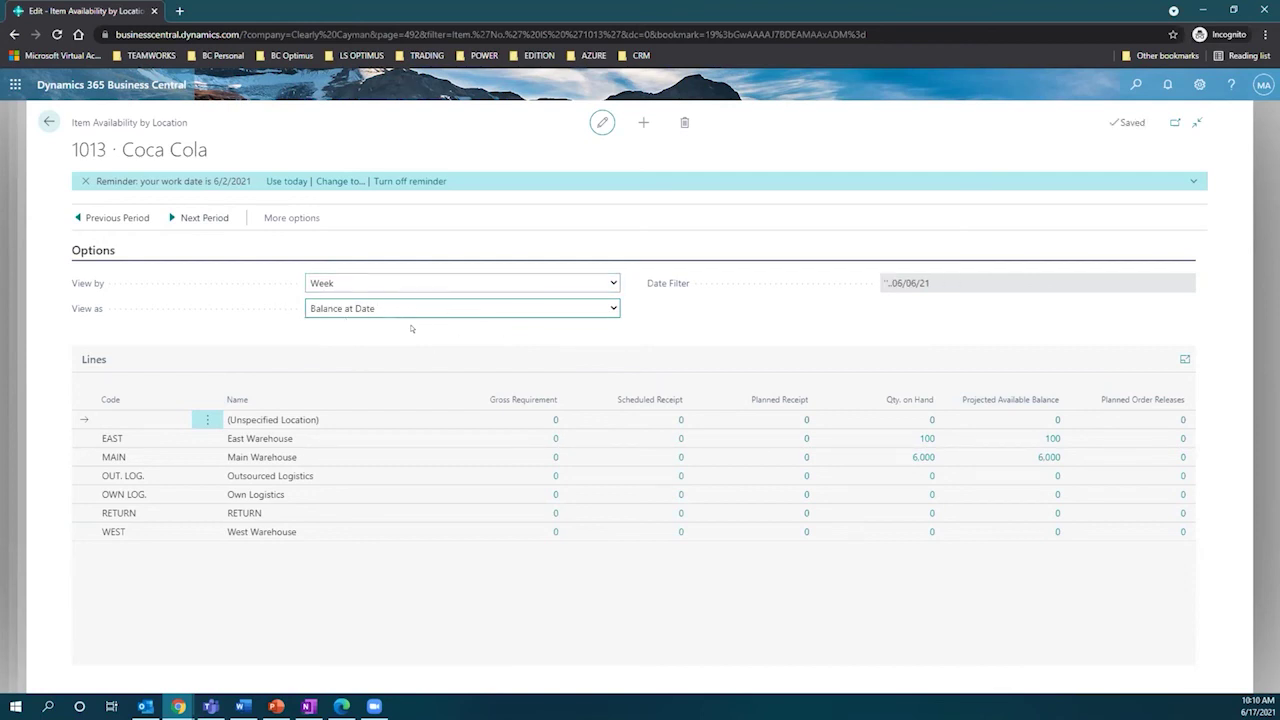
pyautogui.click(605, 307)
pyautogui.click(580, 324)
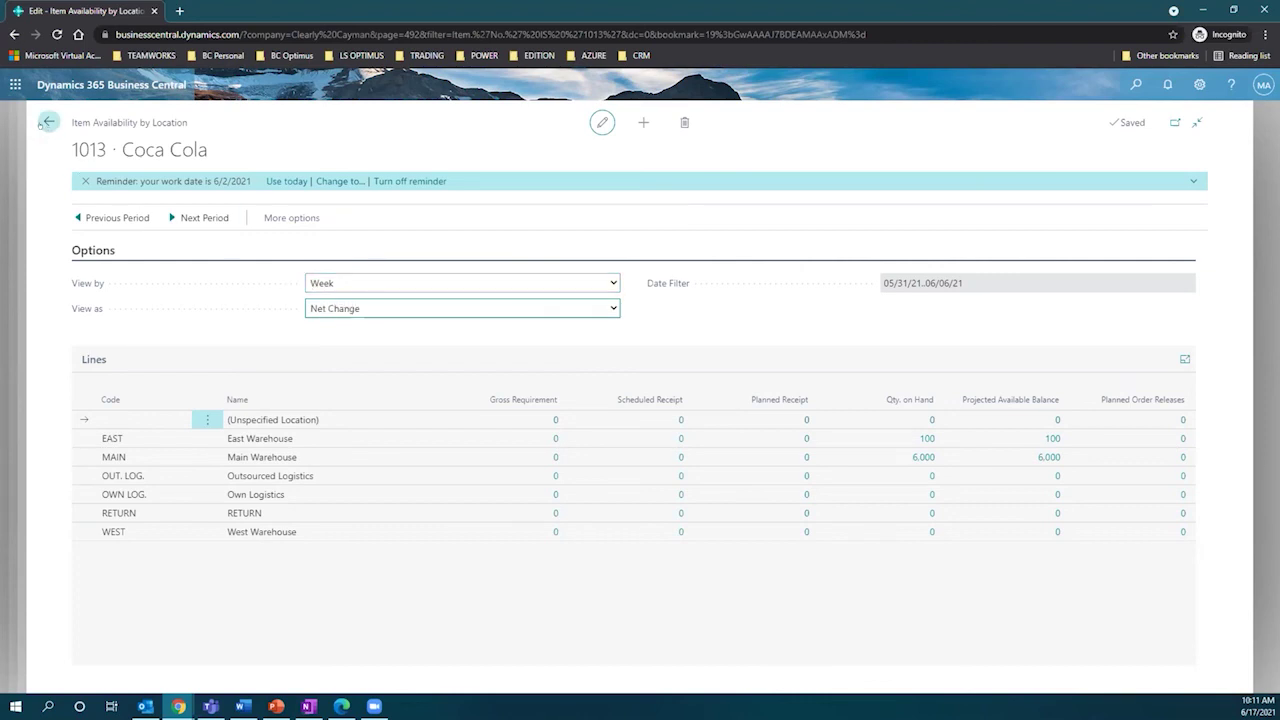
pyautogui.click(47, 123)
pyautogui.click(604, 422)
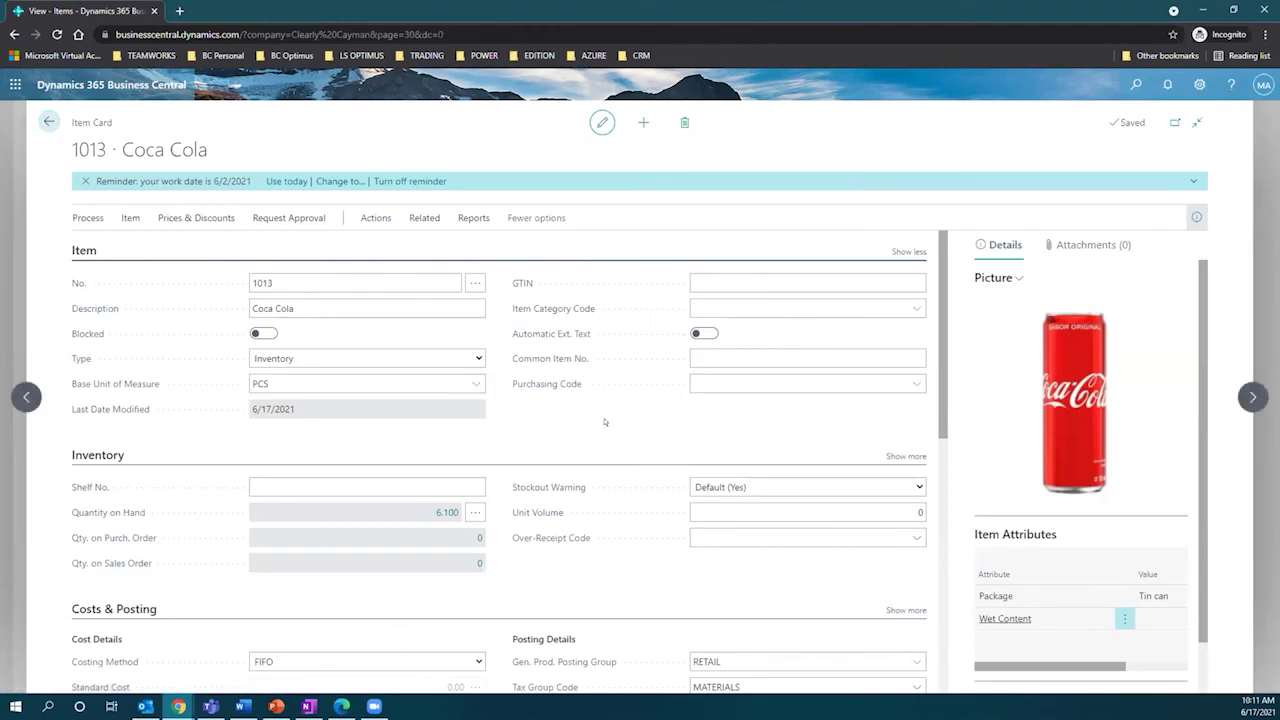